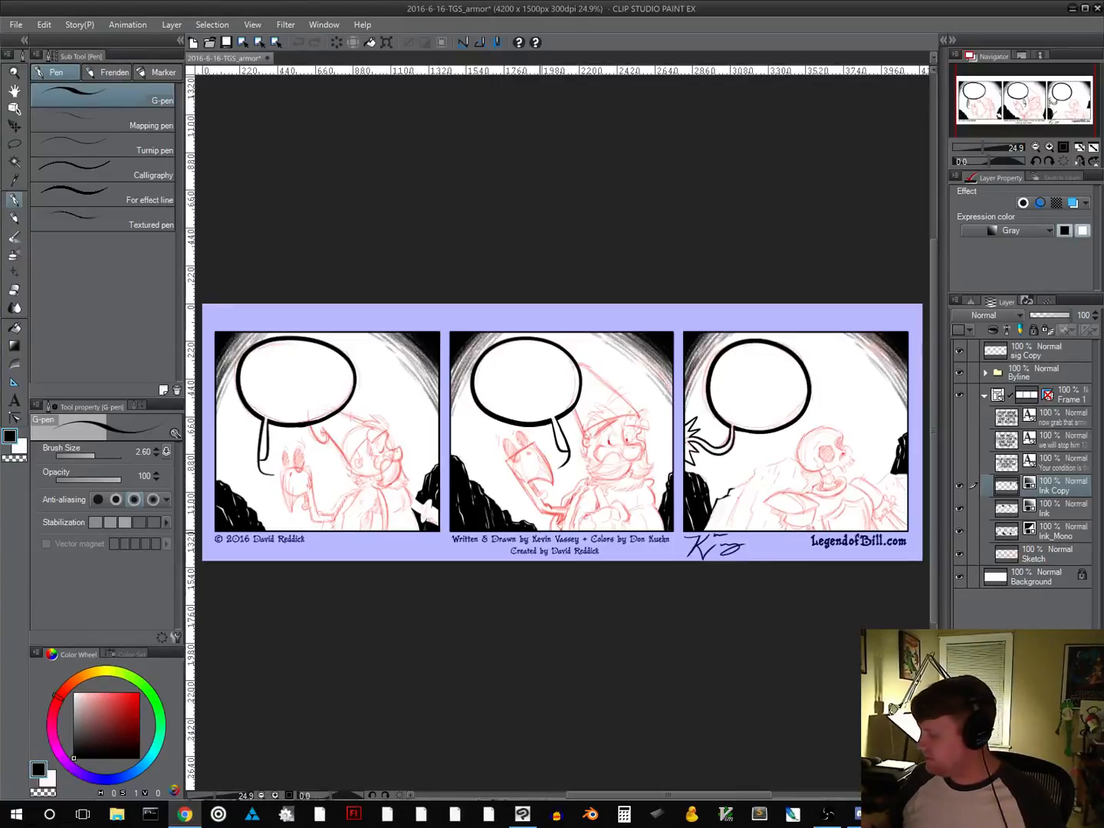
# Activate the Ink_Mono layer and choose the Inker - Manga Studio 4 Brush from the Frenden brushes
pyautogui.click(1040, 533)
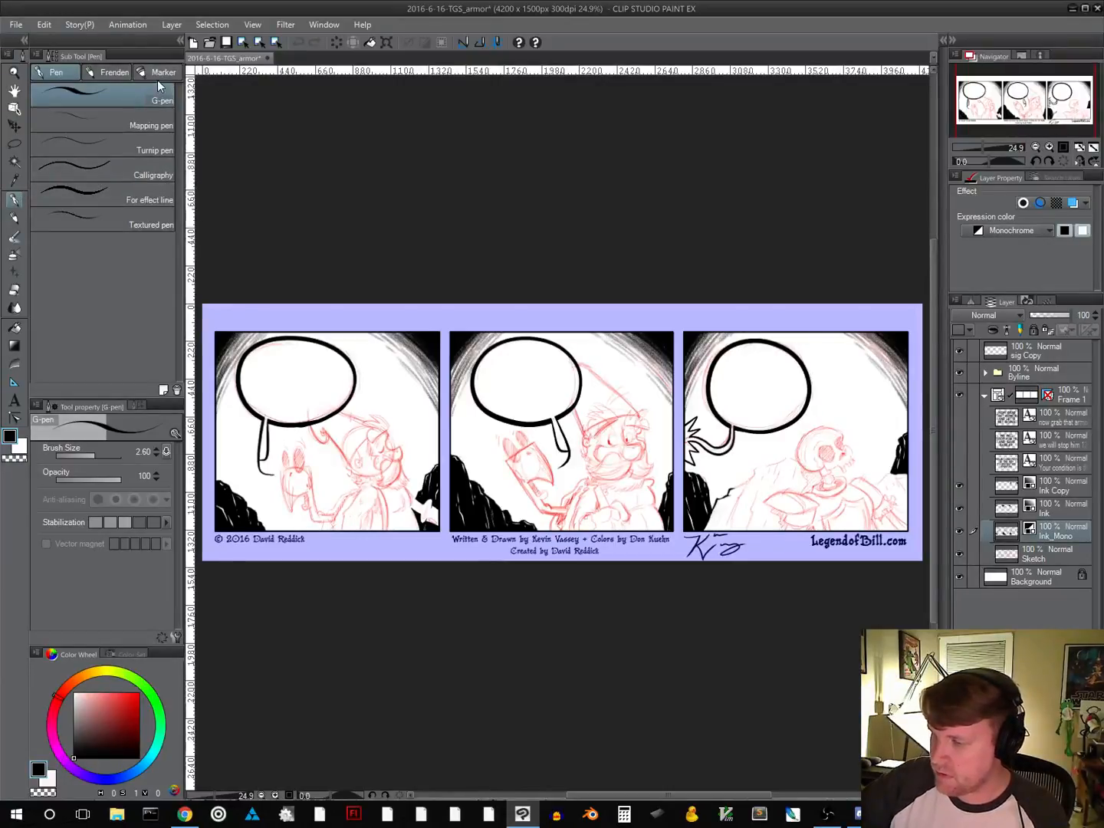
pyautogui.click(120, 79)
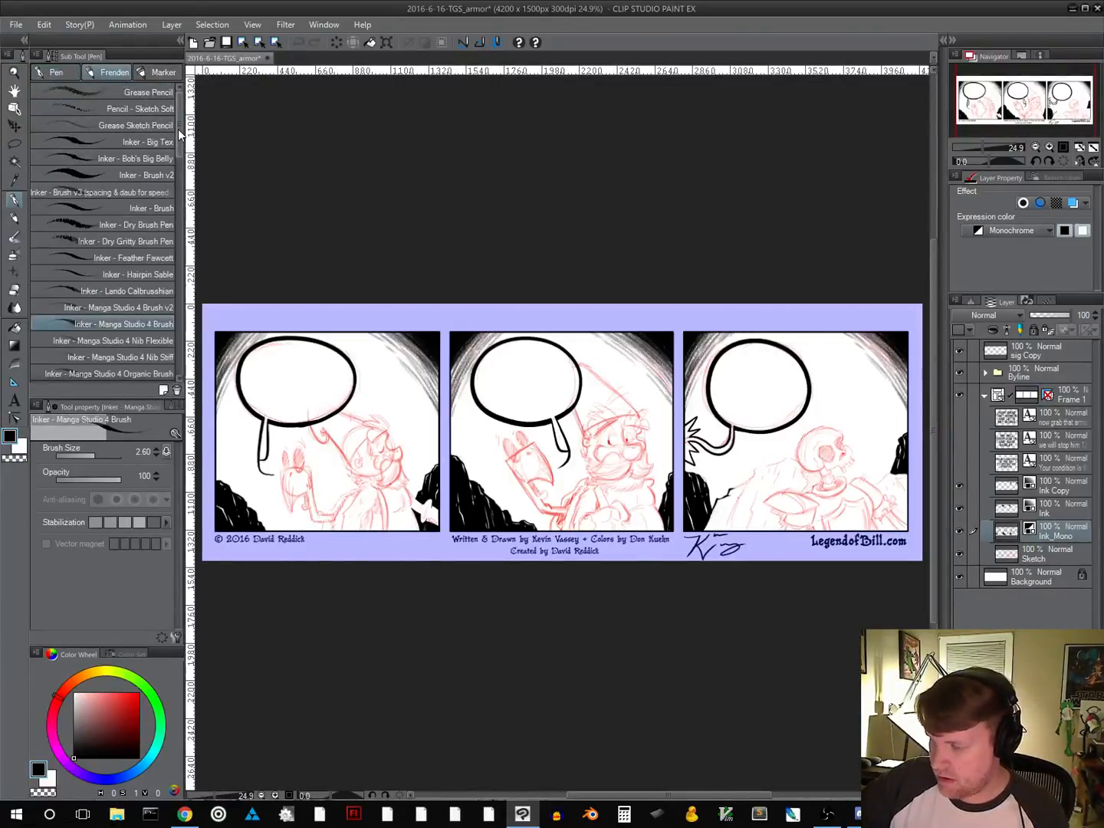
pyautogui.moveTo(178, 128)
pyautogui.mouseDown()
pyautogui.moveTo(179, 151)
pyautogui.moveTo(175, 127)
pyautogui.mouseUp()
pyautogui.scroll(1, 180, 151)
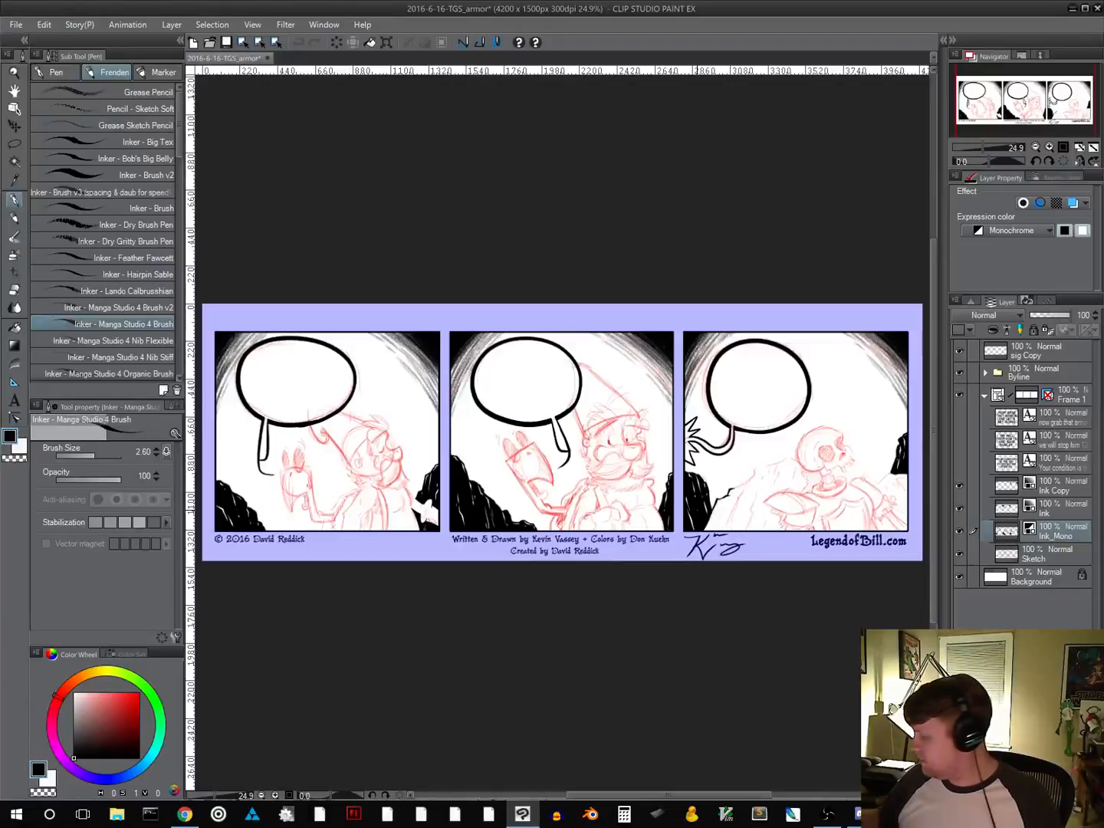
# Reduce the Sketch layer's opacity to 52% and make the Ink_Mono layer active again for inking
pyautogui.click(1064, 148)
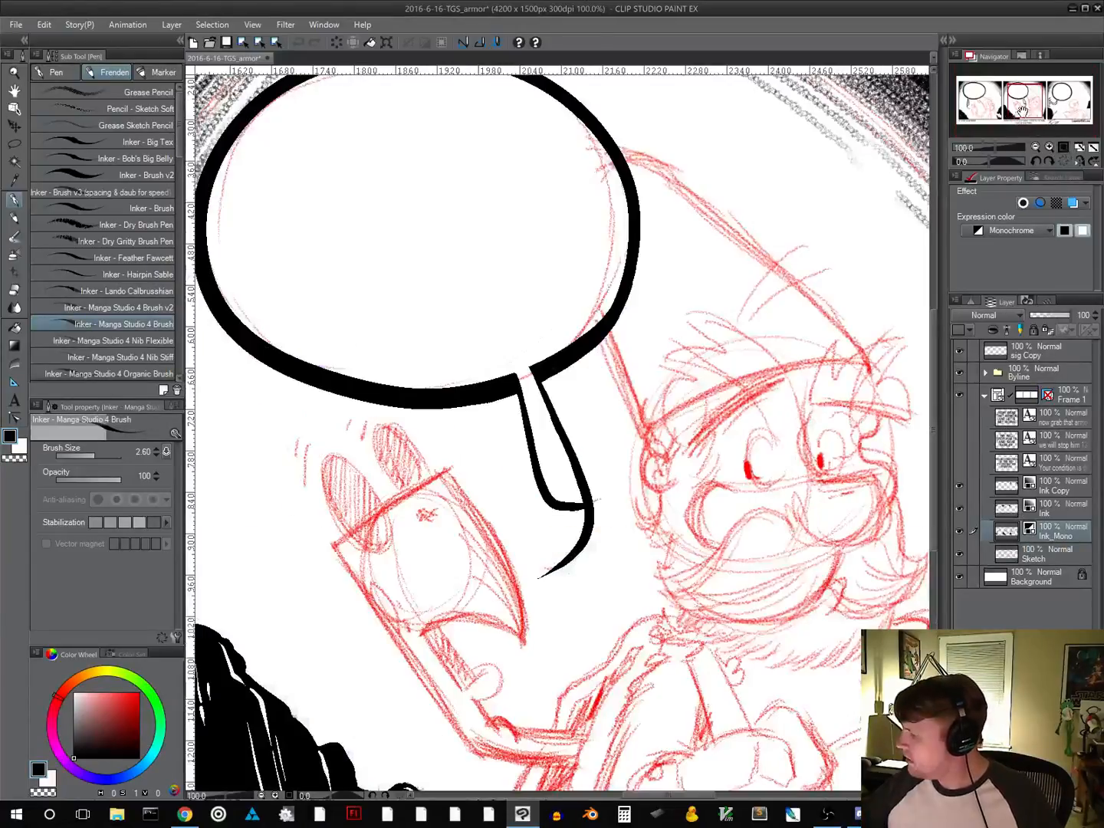
pyautogui.moveTo(1022, 112); pyautogui.dragTo(980, 116)
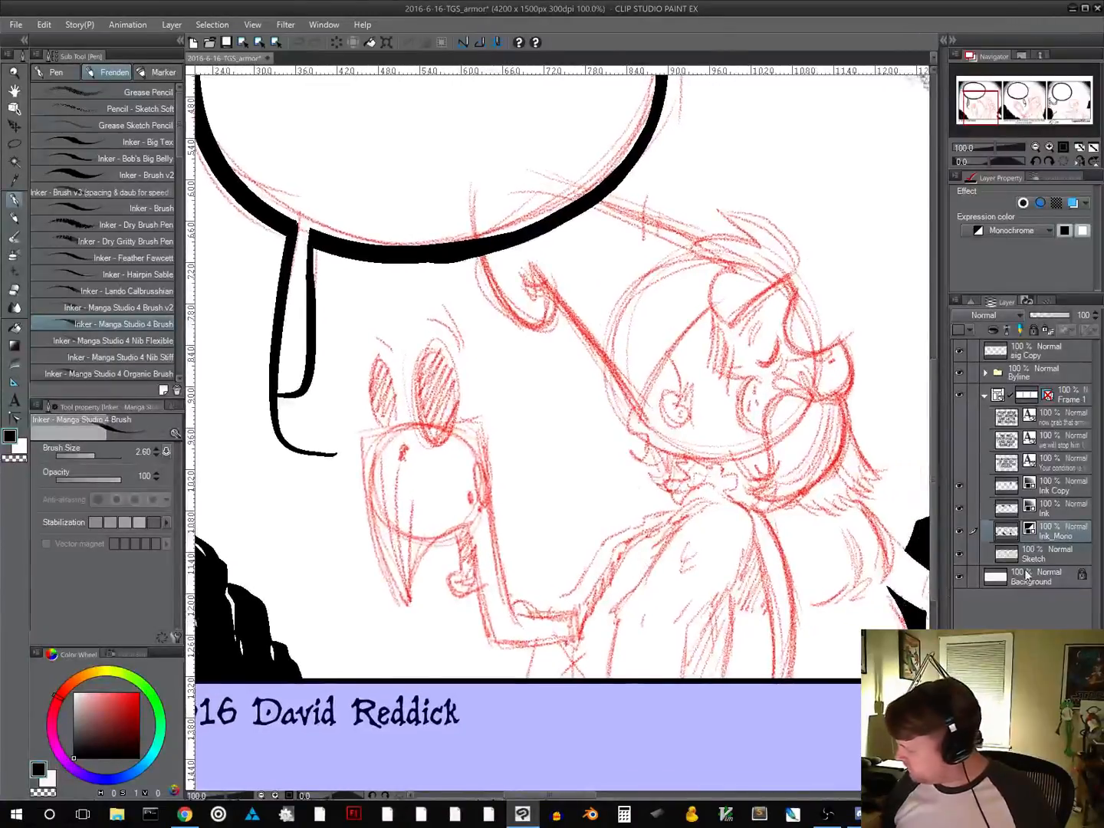
pyautogui.click(1060, 550)
pyautogui.click(1049, 316)
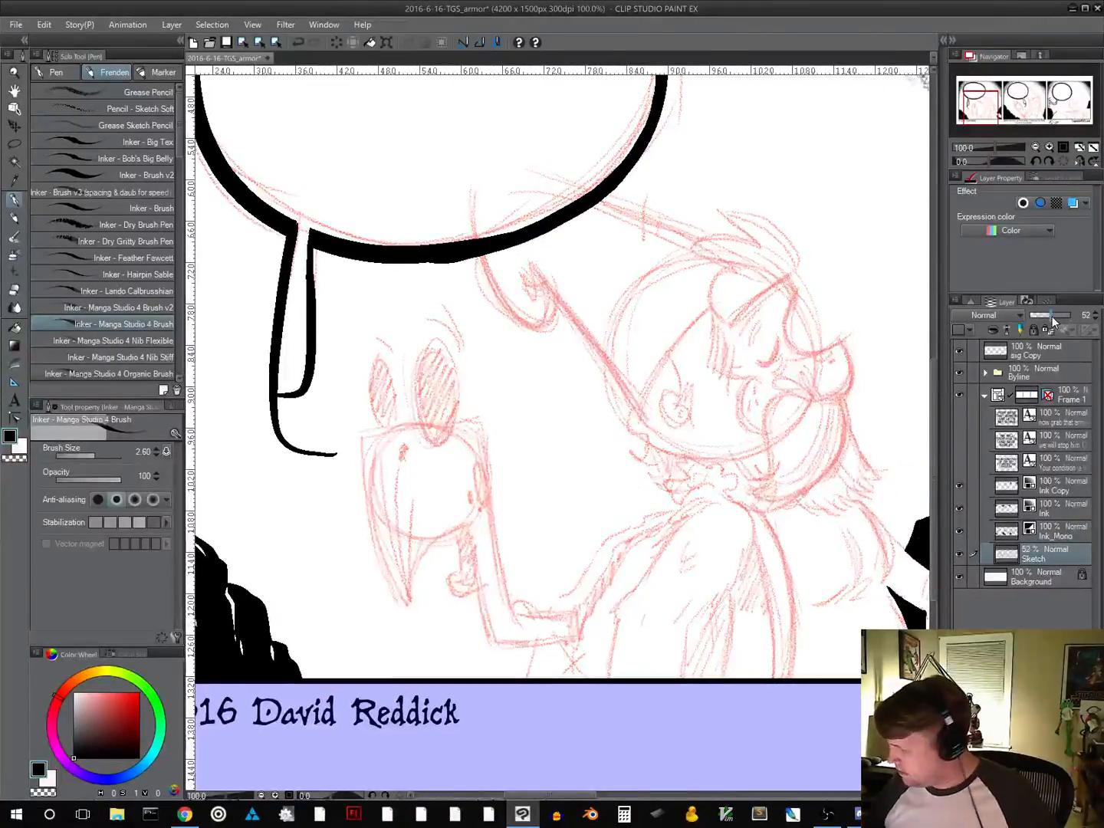
pyautogui.click(1053, 532)
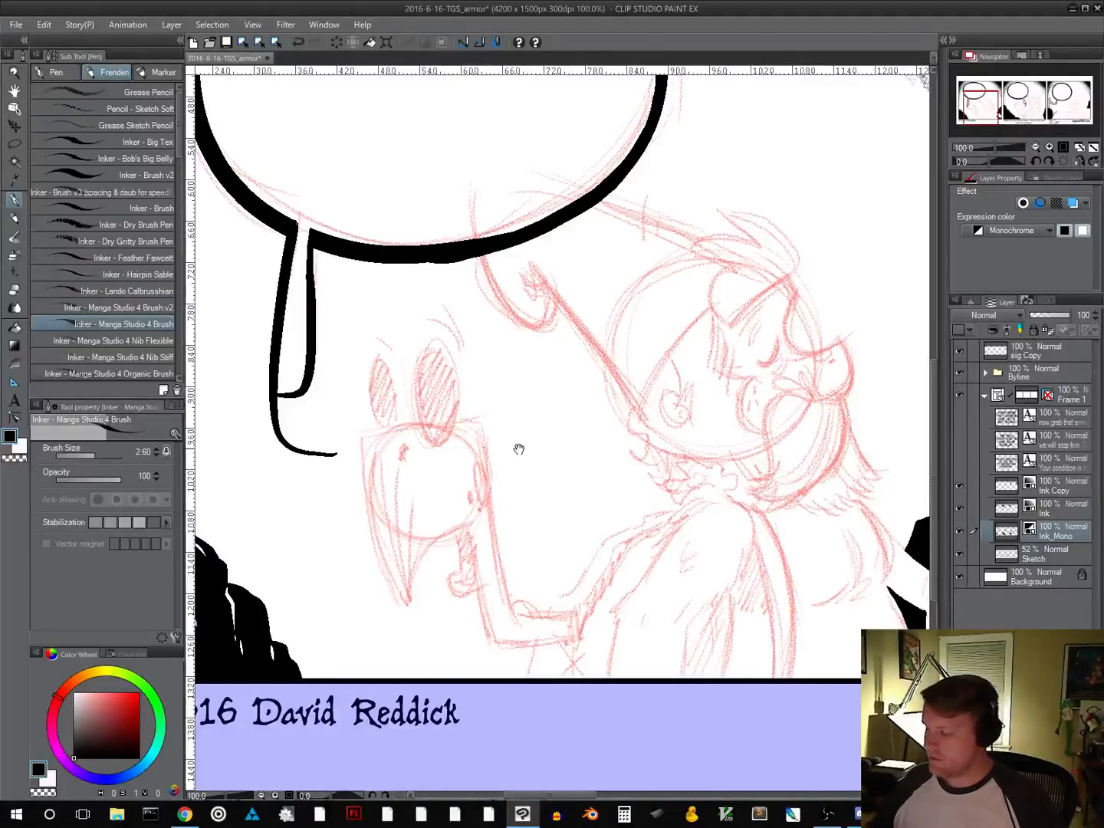
# Ink the outer side, top edge and long inner side of the square-headed puppet figure in the first comic panel
pyautogui.moveTo(520, 450); pyautogui.dragTo(510, 476)
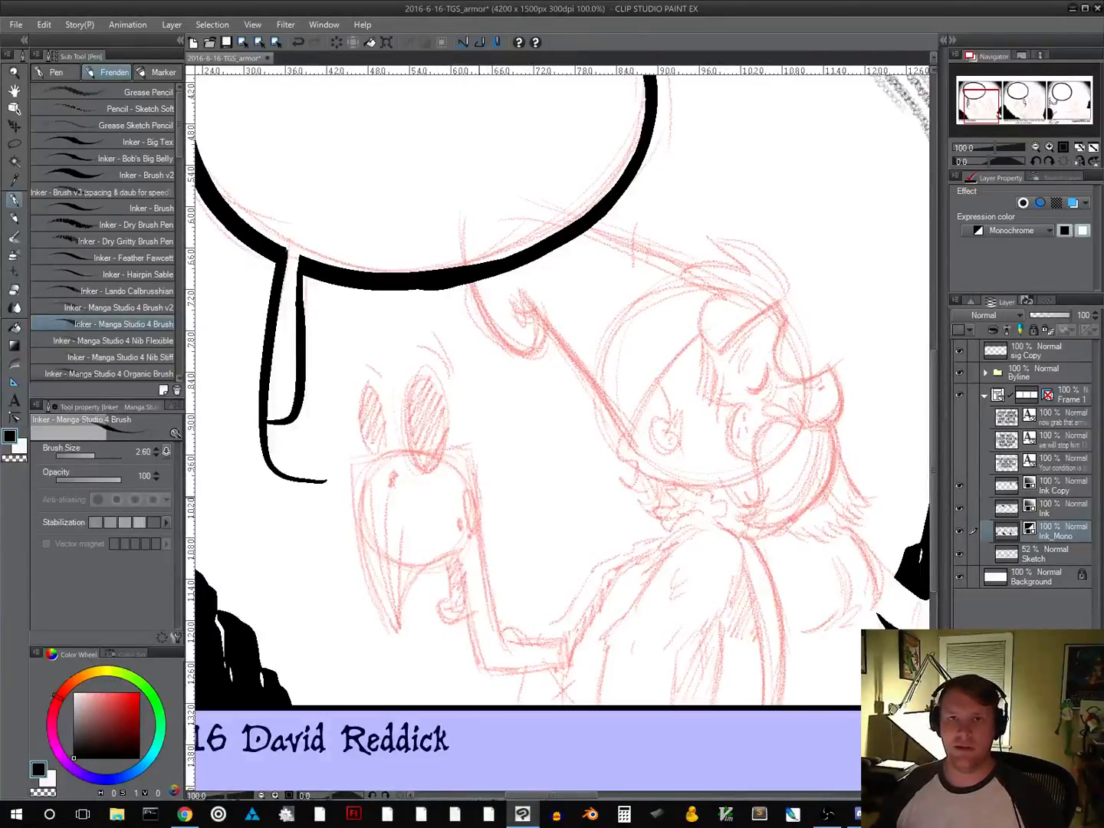
pyautogui.moveTo(546, 486); pyautogui.dragTo(517, 579)
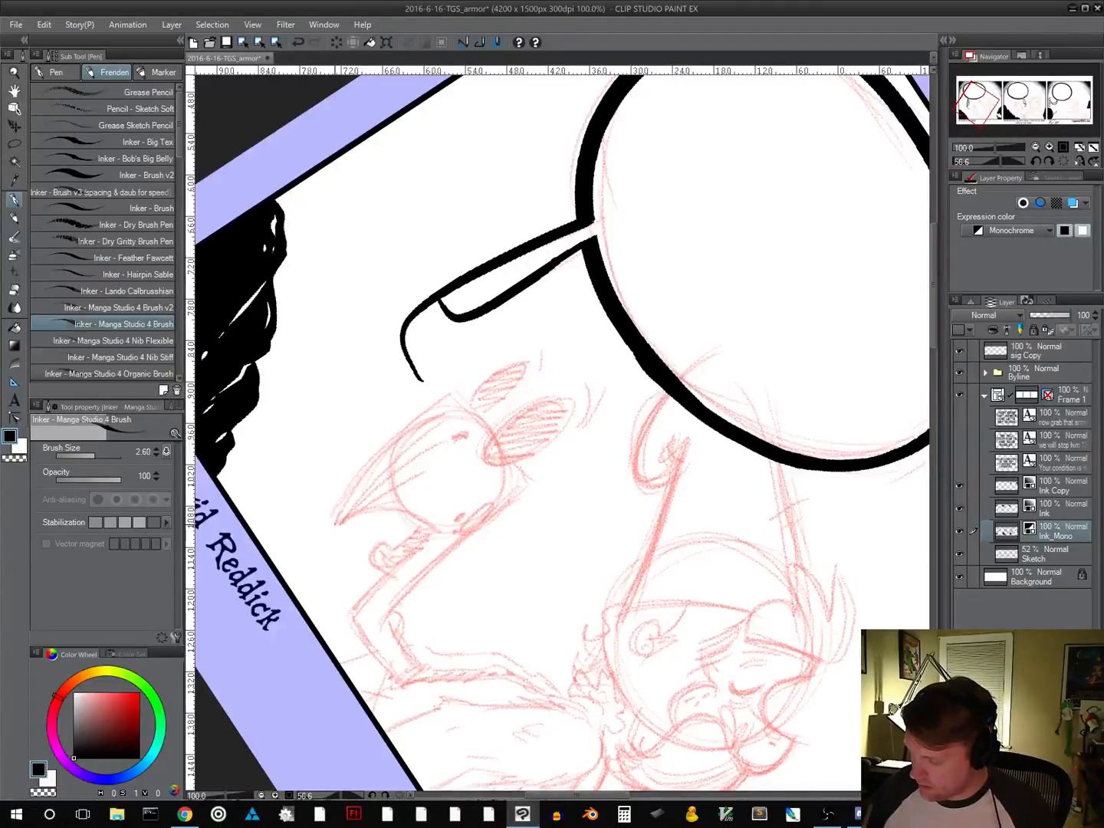
pyautogui.moveTo(334, 523)
pyautogui.mouseDown()
pyautogui.moveTo(373, 460)
pyautogui.moveTo(451, 397)
pyautogui.mouseUp()
pyautogui.hotkey('shift', 'space')
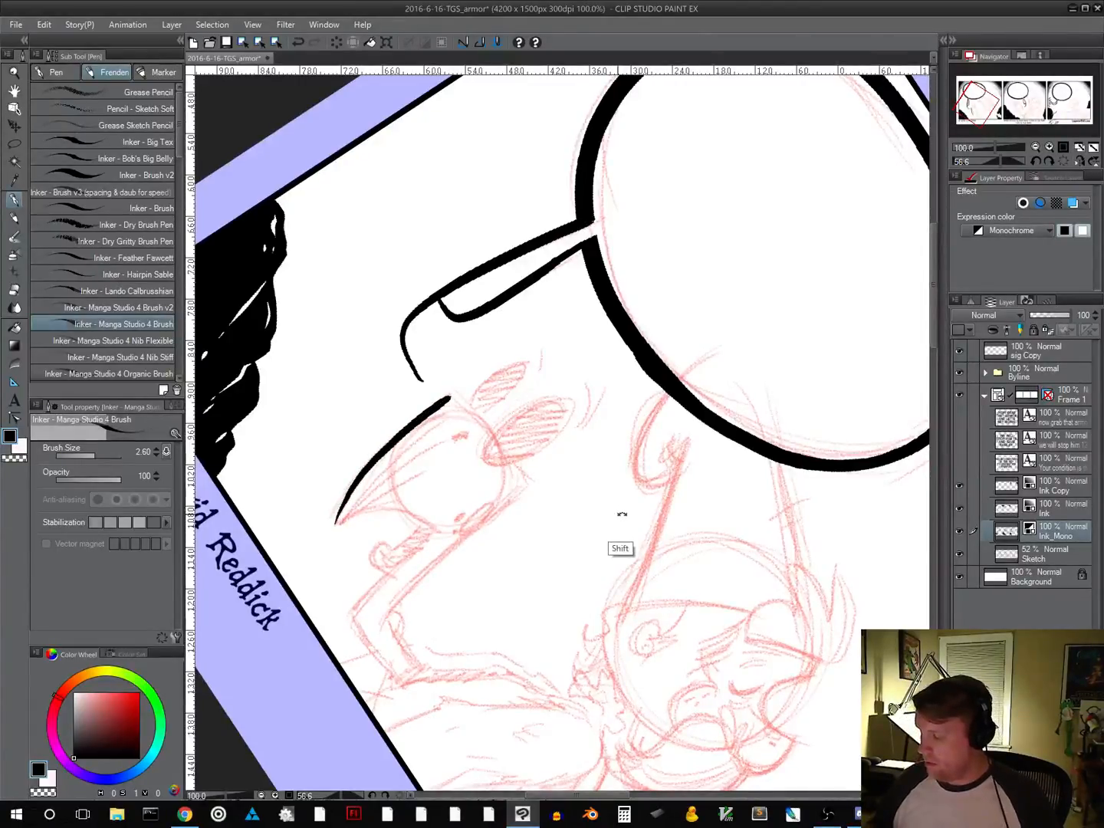
pyautogui.moveTo(637, 500); pyautogui.dragTo(641, 376)
pyautogui.moveTo(666, 483); pyautogui.dragTo(567, 403)
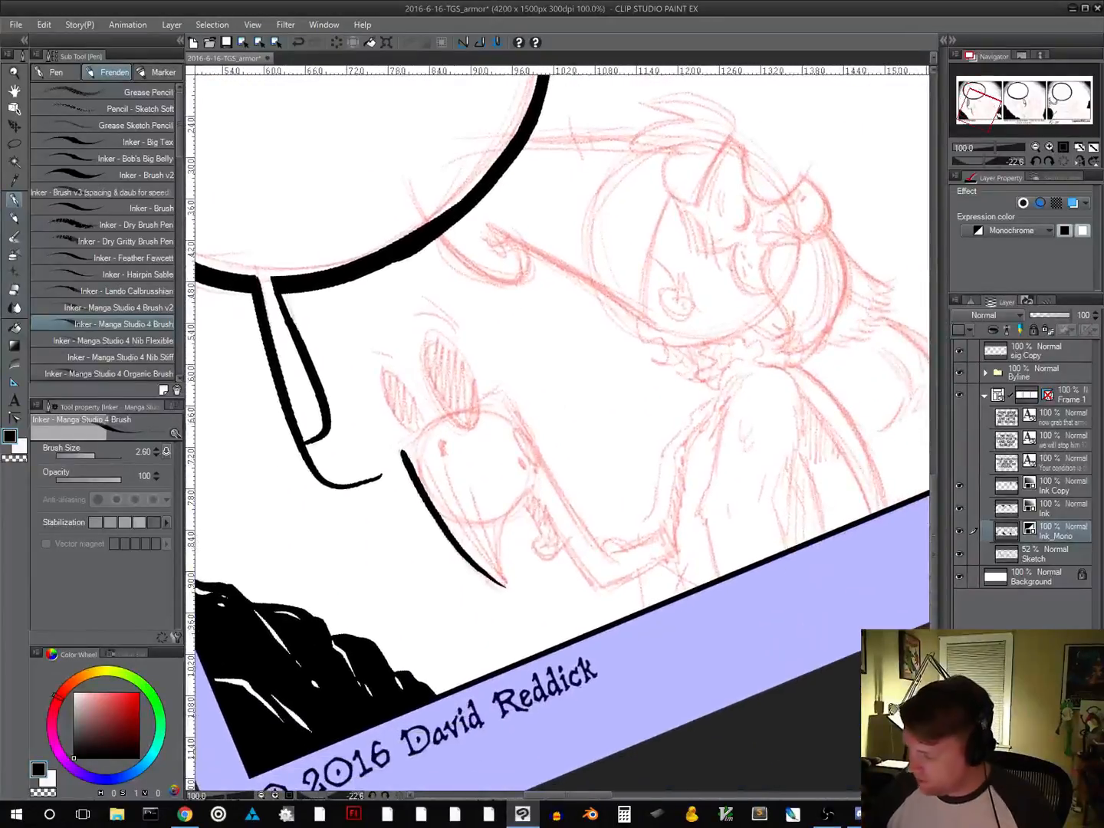
pyautogui.moveTo(404, 453)
pyautogui.mouseDown()
pyautogui.moveTo(499, 389)
pyautogui.moveTo(516, 415)
pyautogui.mouseUp()
pyautogui.moveTo(669, 541); pyautogui.dragTo(477, 547)
pyautogui.moveTo(545, 528); pyautogui.dragTo(458, 505)
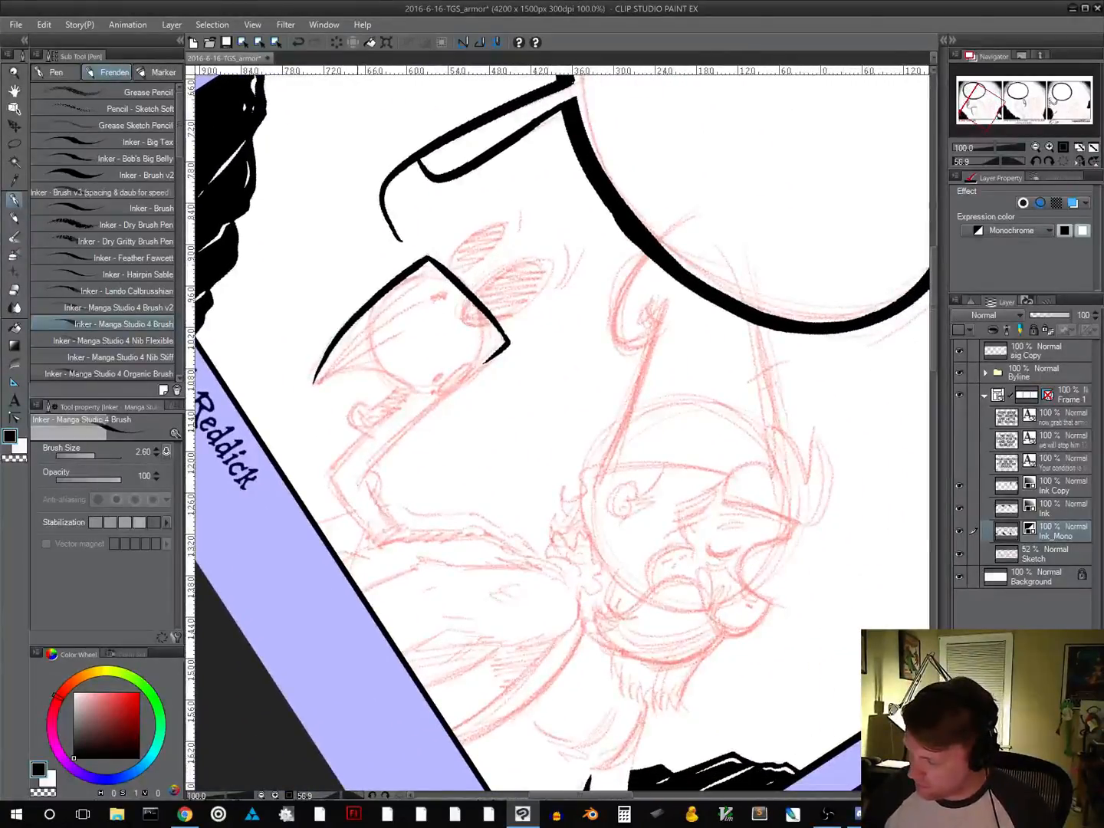
pyautogui.moveTo(357, 483); pyautogui.dragTo(507, 346)
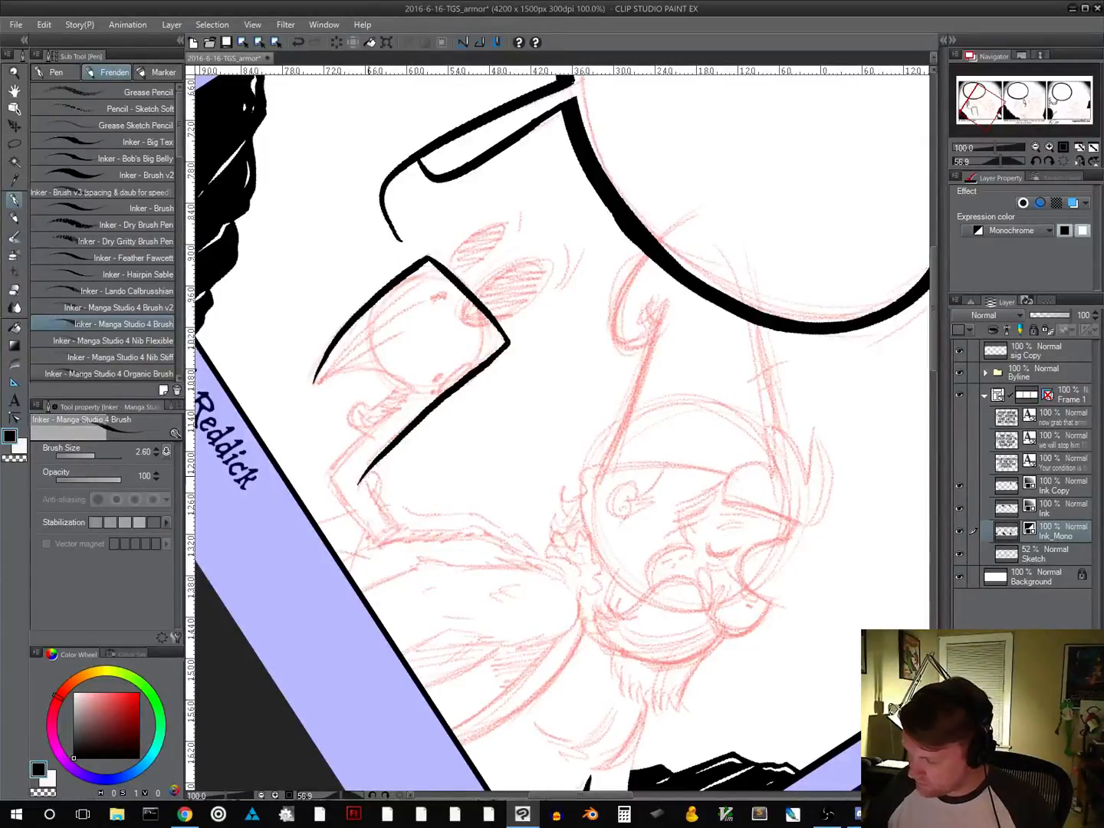
# Ink the small elbow crease, both edges of the forearm and the short outer edge below the puppet's head
pyautogui.moveTo(371, 470); pyautogui.dragTo(375, 492)
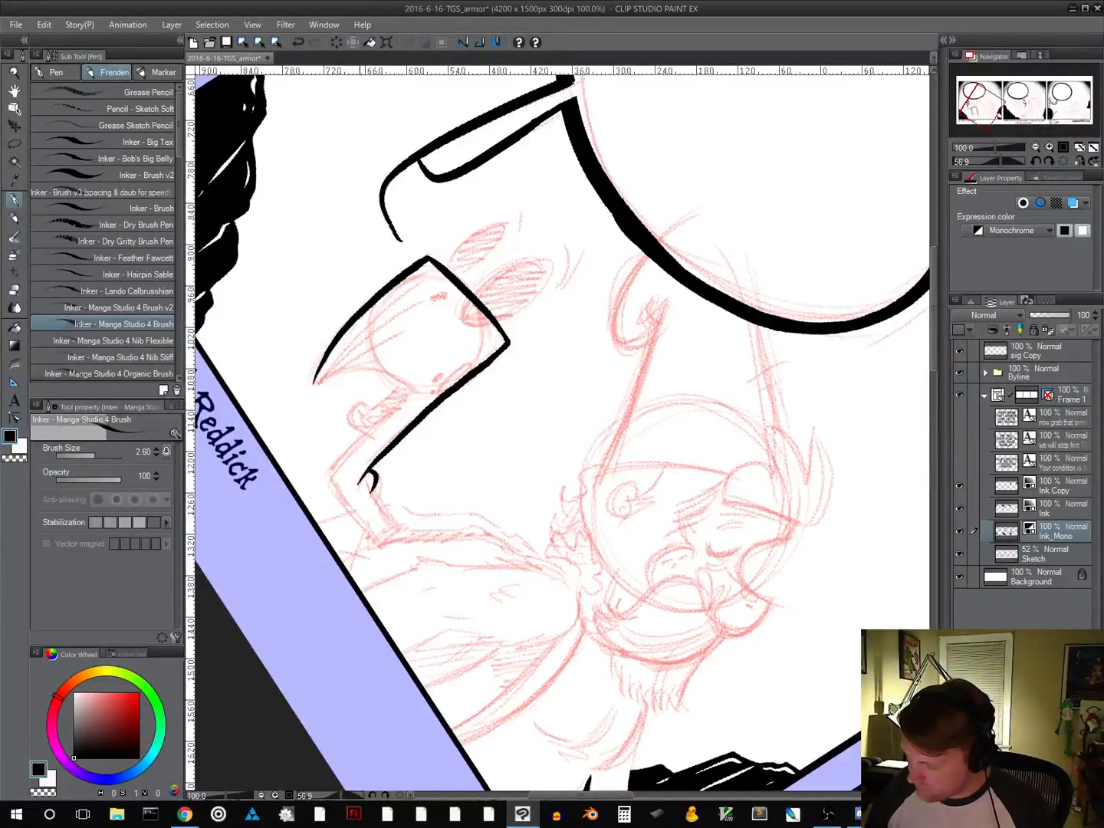
pyautogui.moveTo(641, 562); pyautogui.dragTo(588, 399)
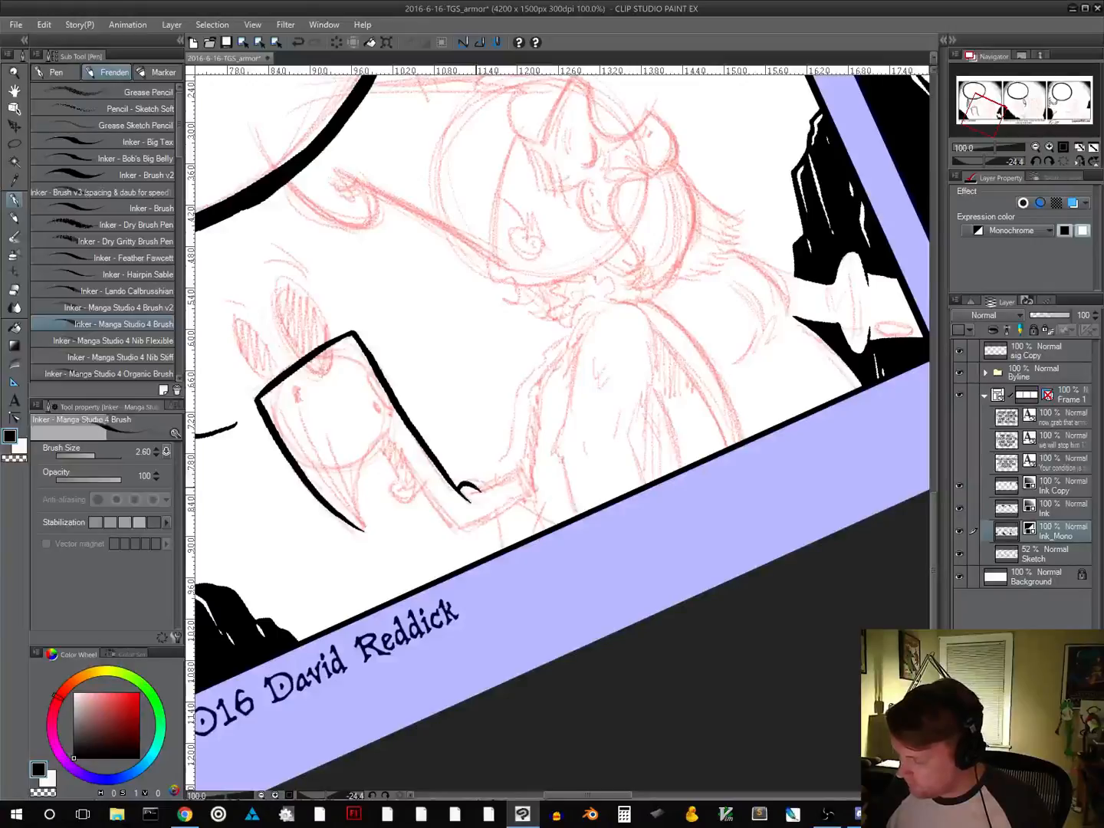
pyautogui.moveTo(471, 488); pyautogui.dragTo(528, 466)
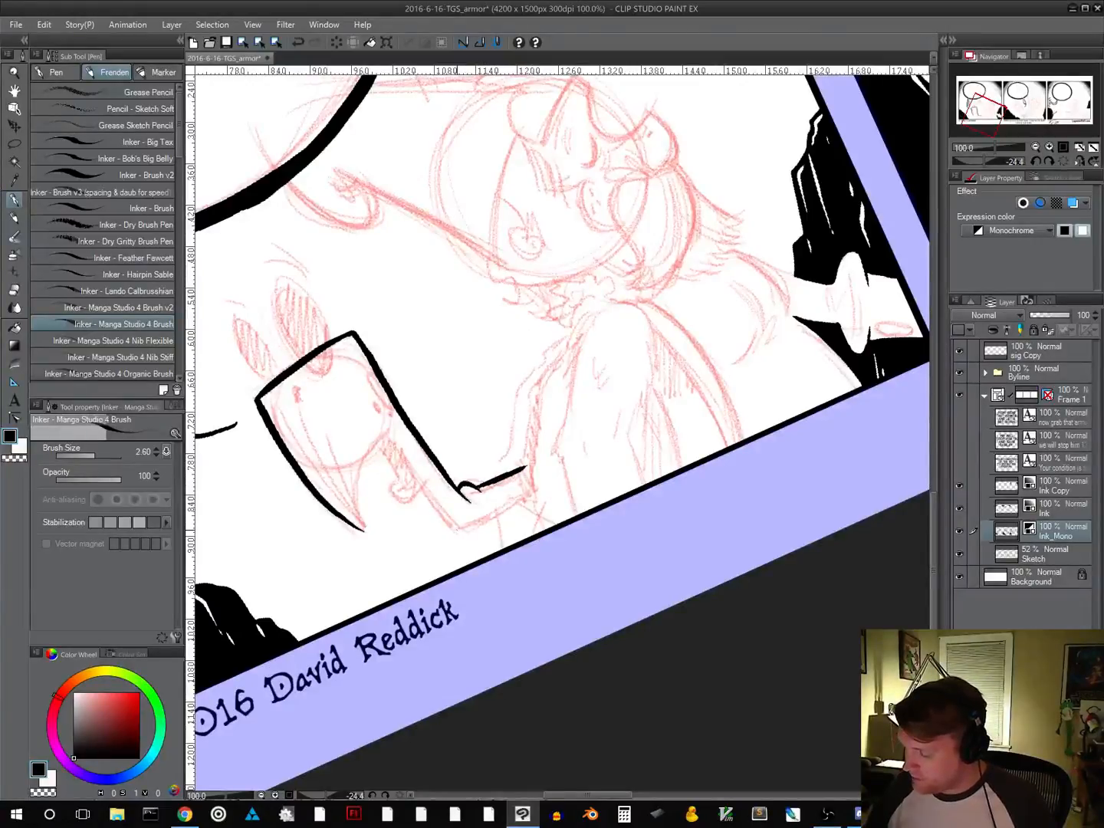
pyautogui.moveTo(457, 530); pyautogui.dragTo(531, 494)
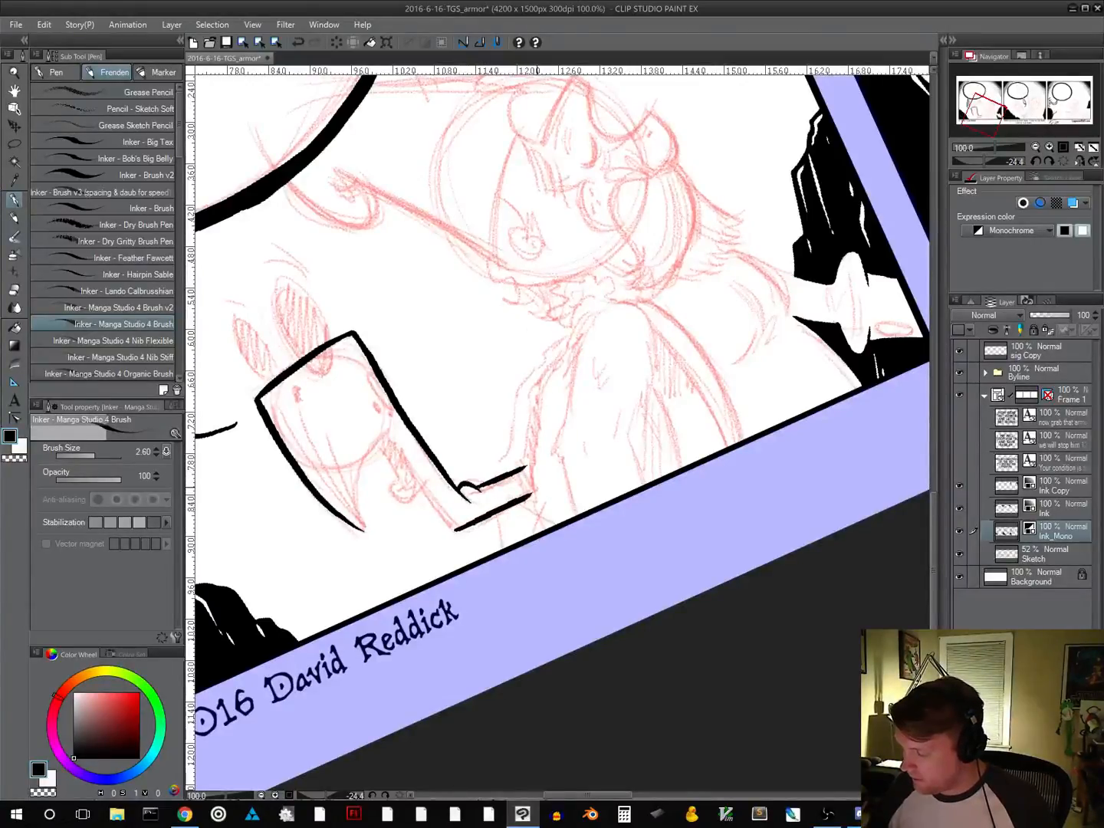
pyautogui.moveTo(641, 444); pyautogui.dragTo(575, 501)
pyautogui.moveTo(414, 400); pyautogui.dragTo(420, 455)
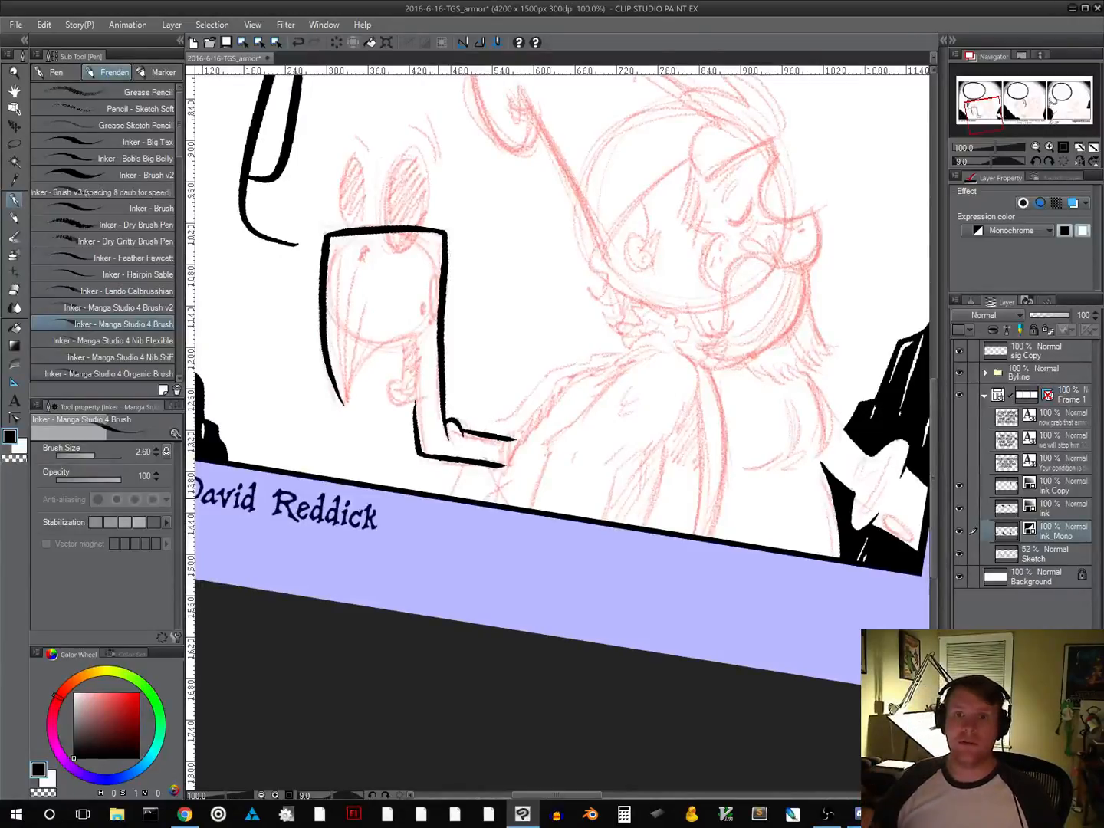
# Ink the curved lower edge of the puppet's head from its pointed tip up towards the neck
pyautogui.moveTo(580, 325); pyautogui.dragTo(592, 431)
pyautogui.moveTo(707, 491); pyautogui.dragTo(720, 461)
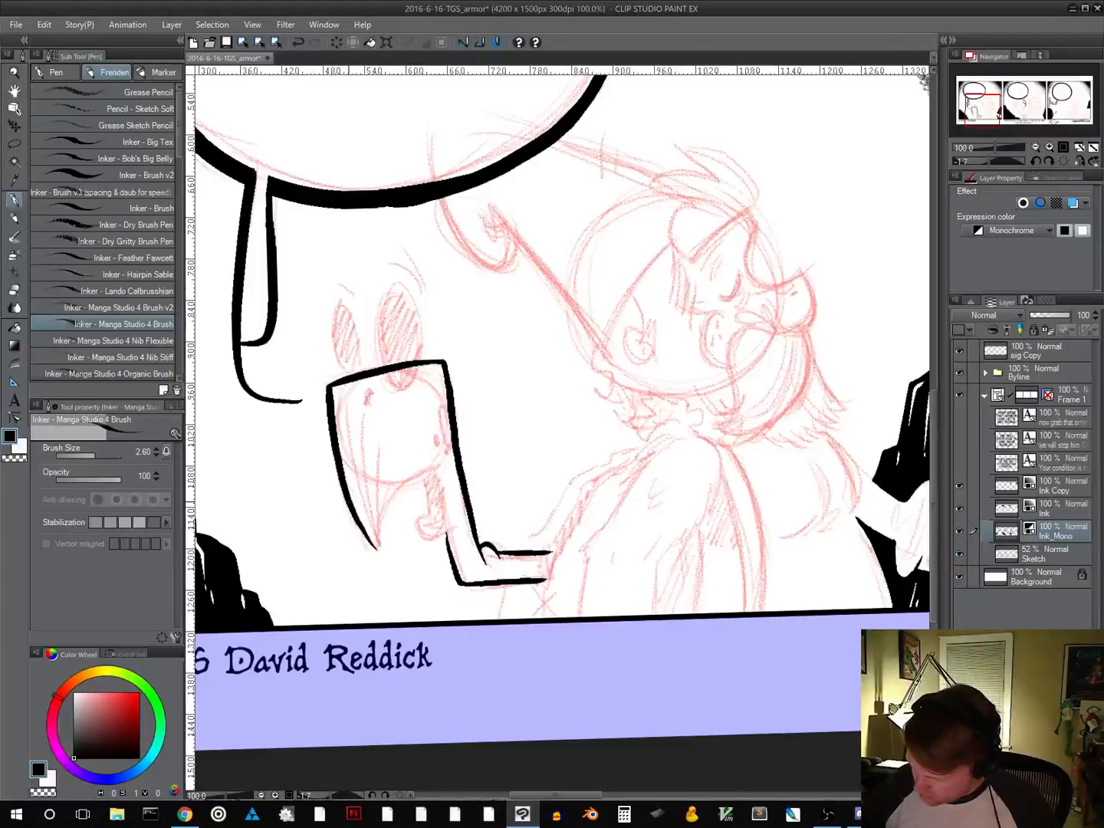
pyautogui.press('ctrl')
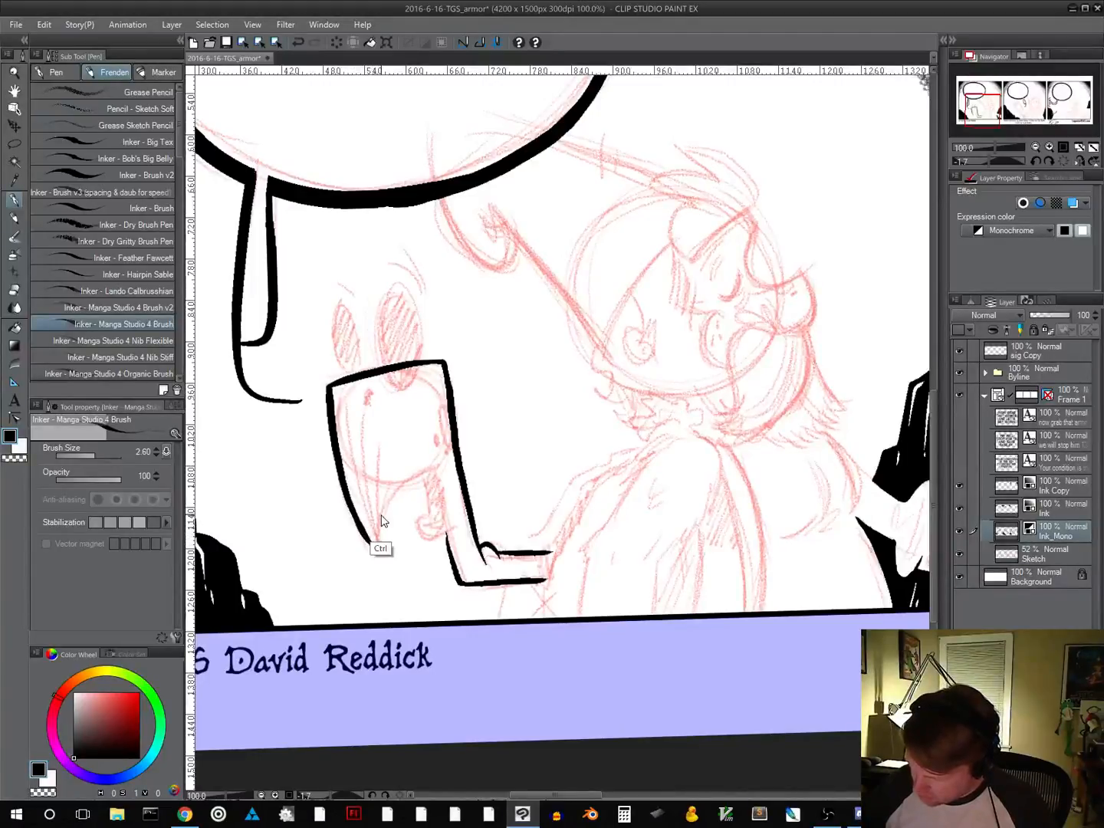
pyautogui.hotkey('ctrl', 'z')
pyautogui.moveTo(348, 506)
pyautogui.mouseDown()
pyautogui.moveTo(376, 549)
pyautogui.moveTo(385, 509)
pyautogui.moveTo(415, 475)
pyautogui.moveTo(444, 466)
pyautogui.mouseUp()
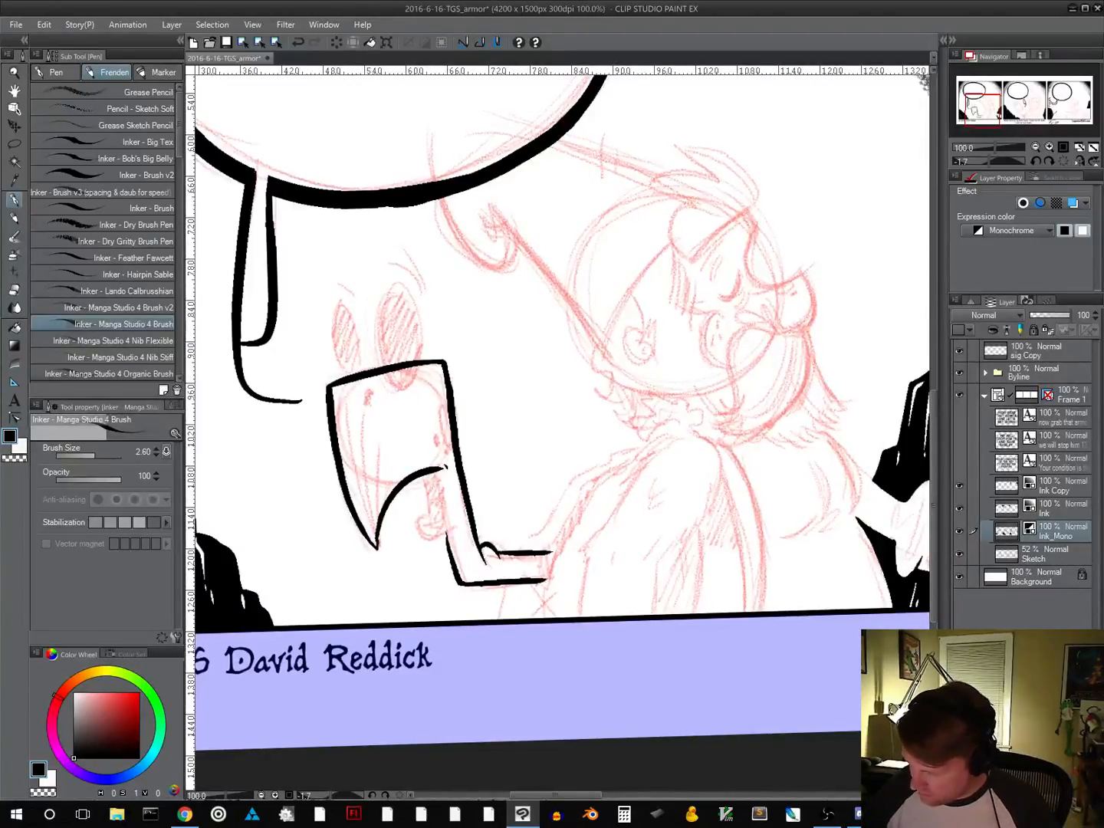
# Ink the puppet's narrow mouth opening, fill it with solid black, and outline the small round shape beneath it
pyautogui.moveTo(423, 477)
pyautogui.mouseDown()
pyautogui.moveTo(430, 520)
pyautogui.moveTo(423, 484)
pyautogui.moveTo(439, 491)
pyautogui.moveTo(444, 529)
pyautogui.mouseUp()
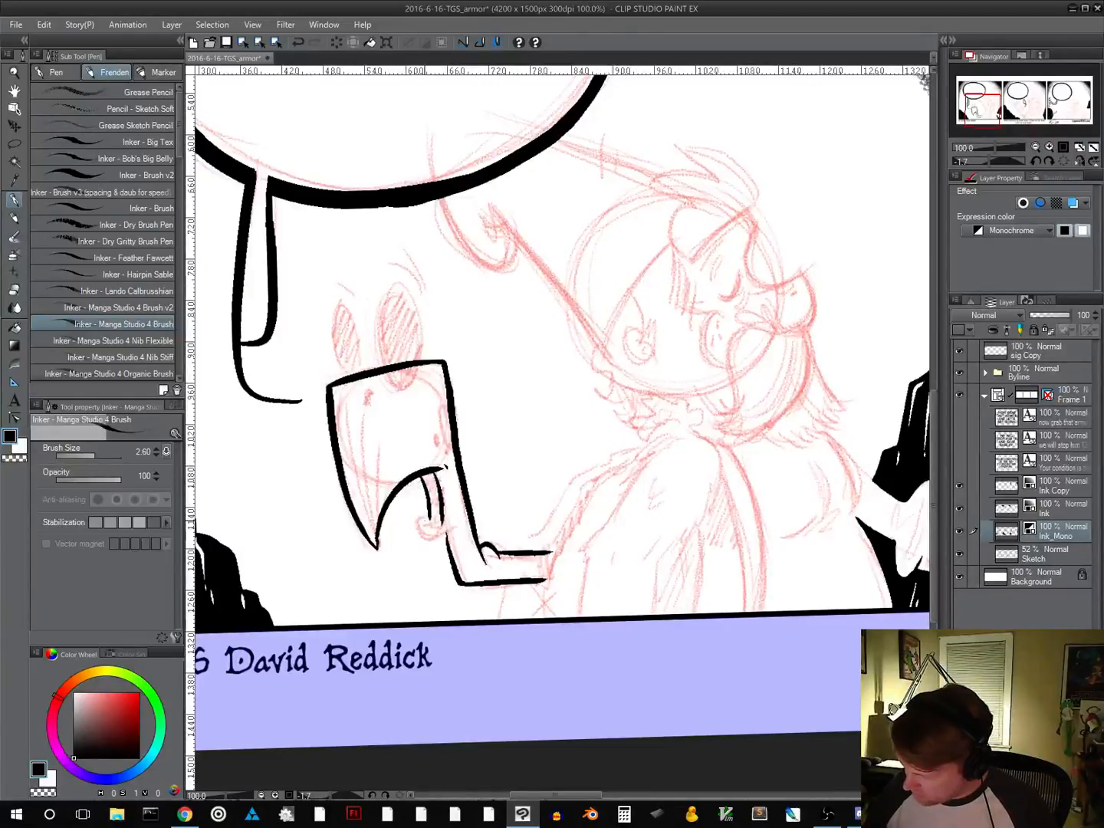
pyautogui.moveTo(431, 519); pyautogui.dragTo(440, 528)
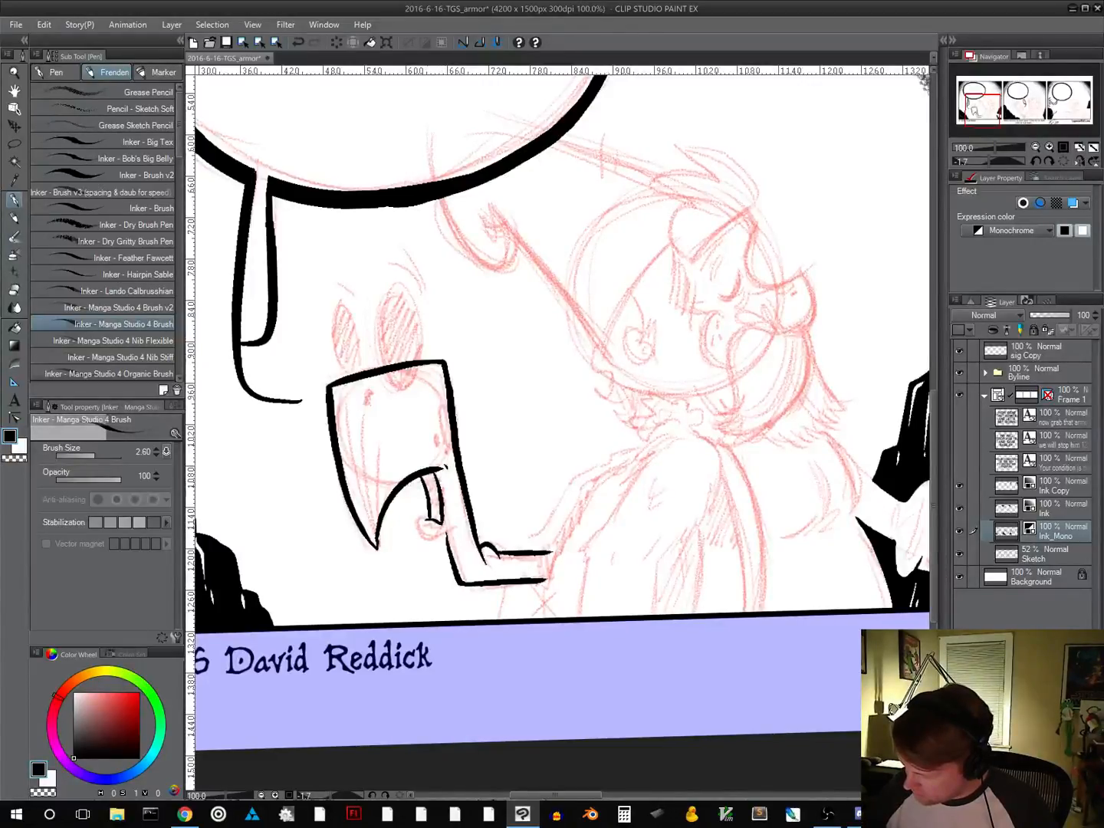
pyautogui.moveTo(424, 476)
pyautogui.mouseDown()
pyautogui.moveTo(437, 489)
pyautogui.moveTo(431, 514)
pyautogui.mouseUp()
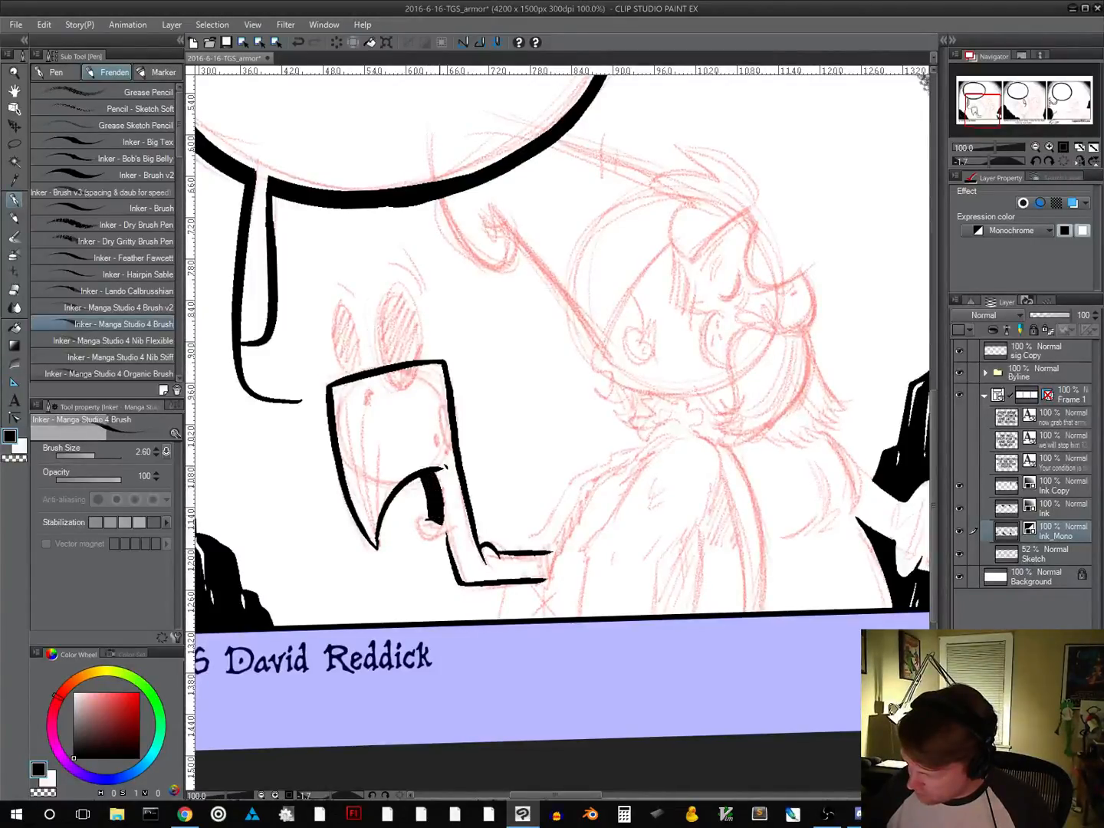
pyautogui.moveTo(600, 504); pyautogui.dragTo(571, 439)
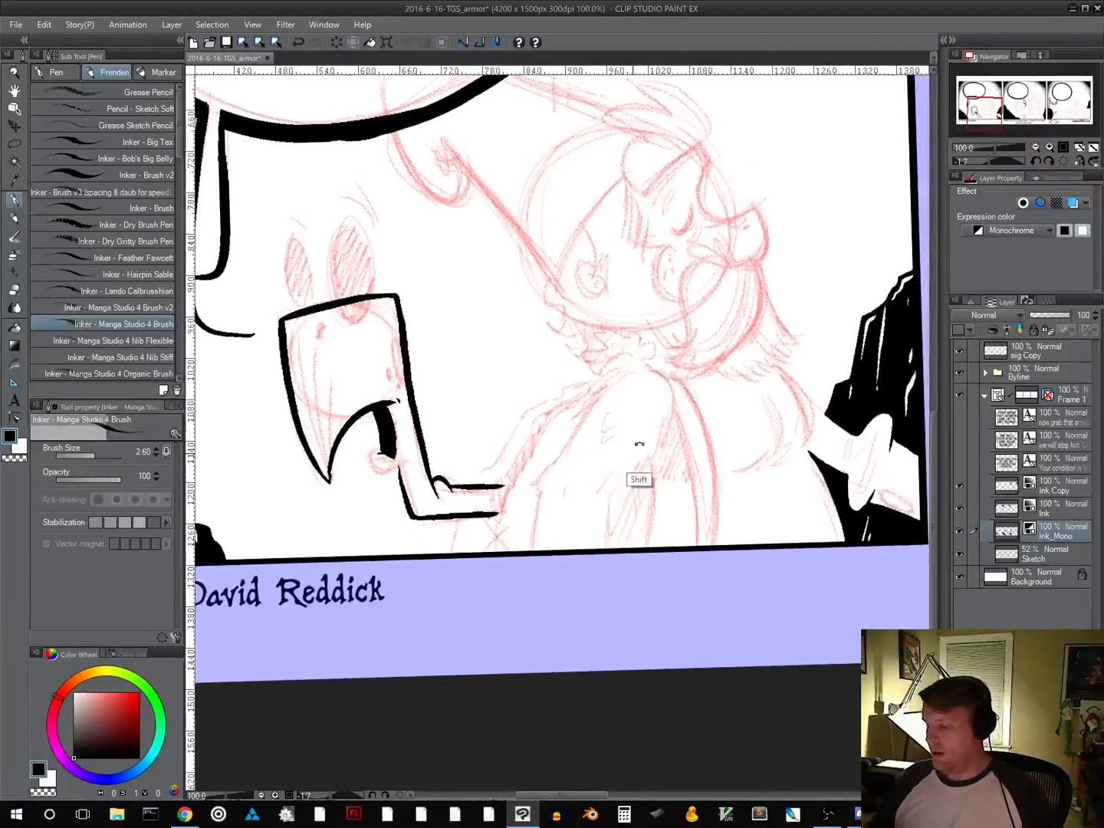
pyautogui.moveTo(640, 443); pyautogui.dragTo(547, 443)
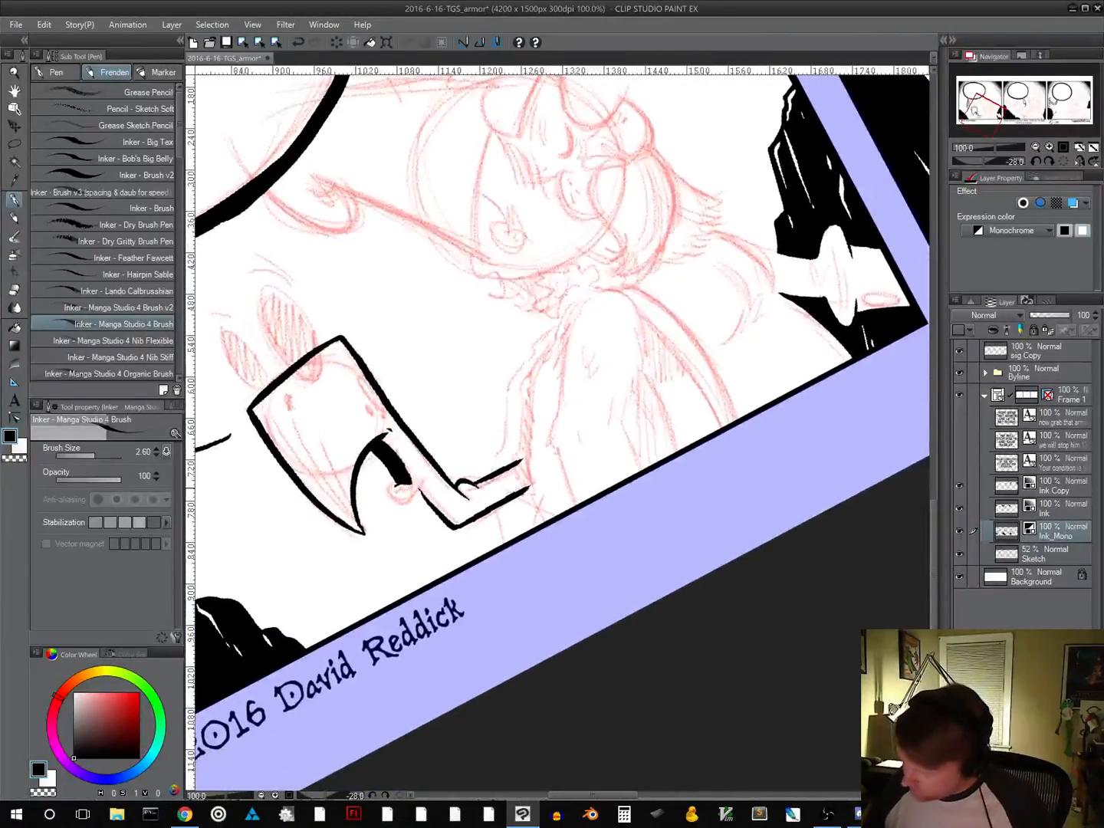
pyautogui.moveTo(391, 485)
pyautogui.mouseDown()
pyautogui.moveTo(398, 503)
pyautogui.moveTo(420, 486)
pyautogui.mouseUp()
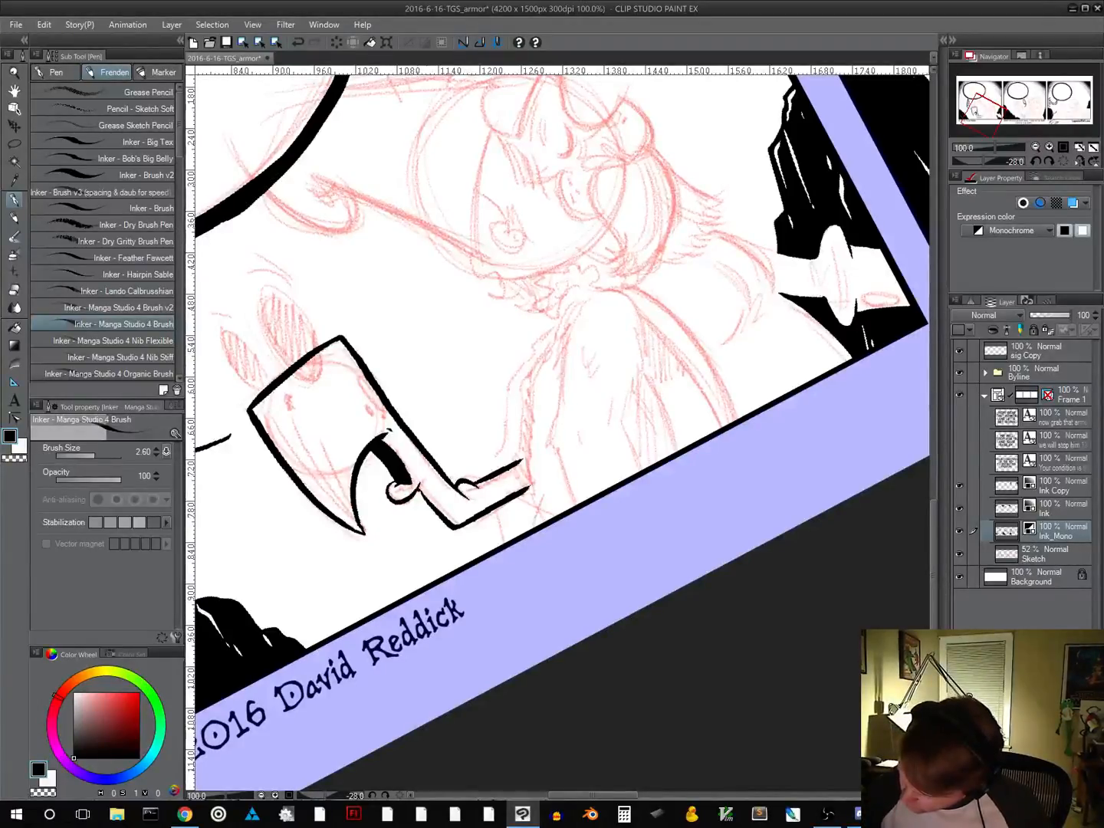
# Ink a small oval along the inner edge of the puppet's head and tiny spots beside it
pyautogui.moveTo(537, 384); pyautogui.dragTo(535, 337)
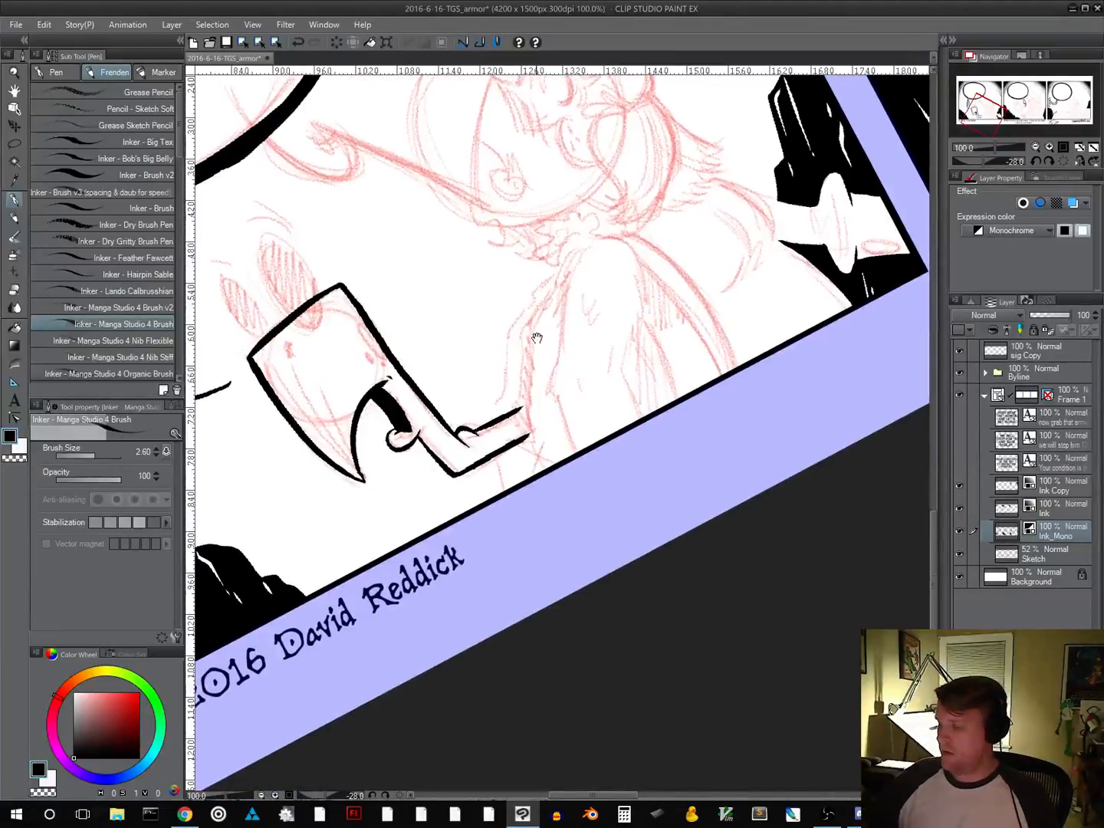
pyautogui.moveTo(633, 363); pyautogui.dragTo(529, 514)
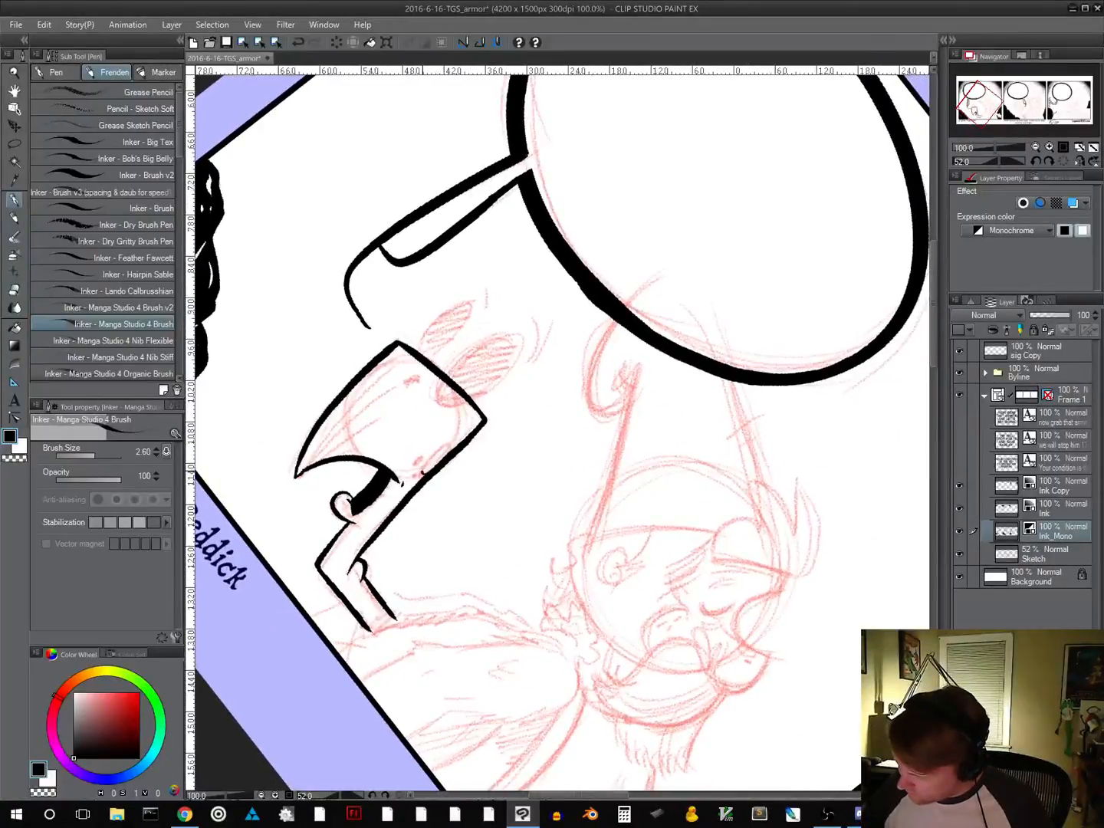
pyautogui.moveTo(423, 471); pyautogui.dragTo(443, 450)
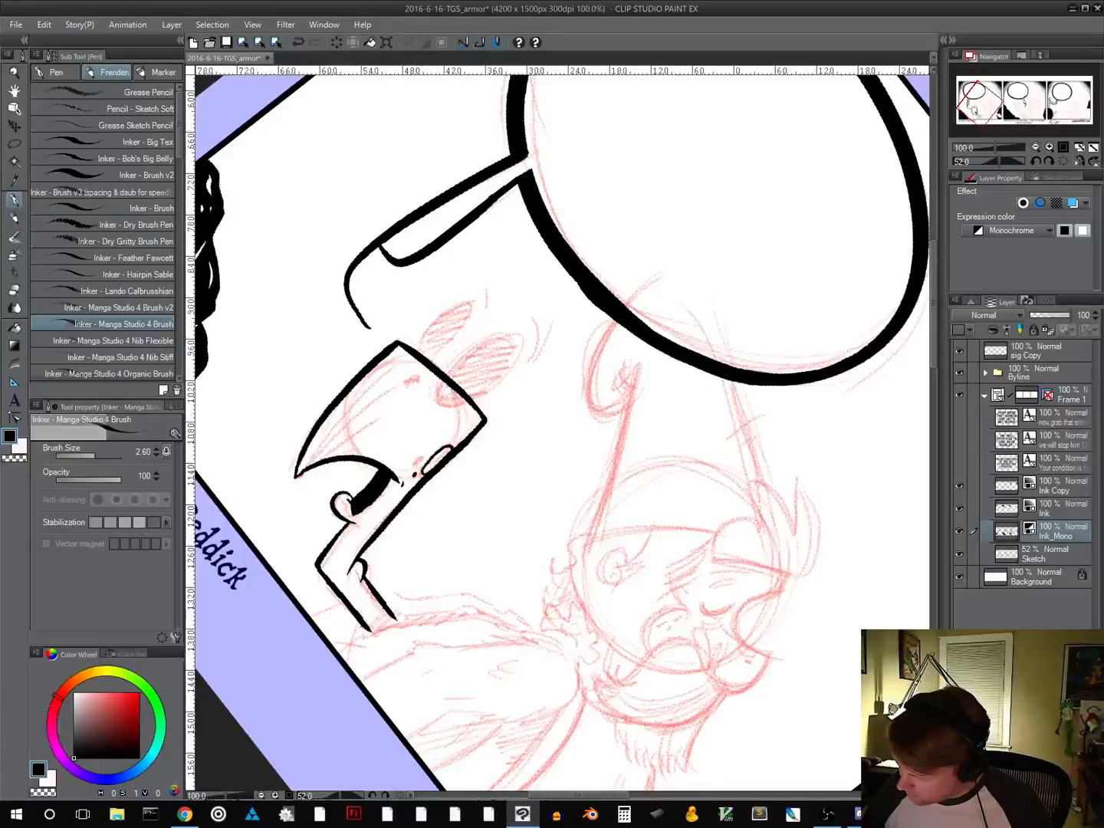
pyautogui.moveTo(418, 461); pyautogui.dragTo(421, 459)
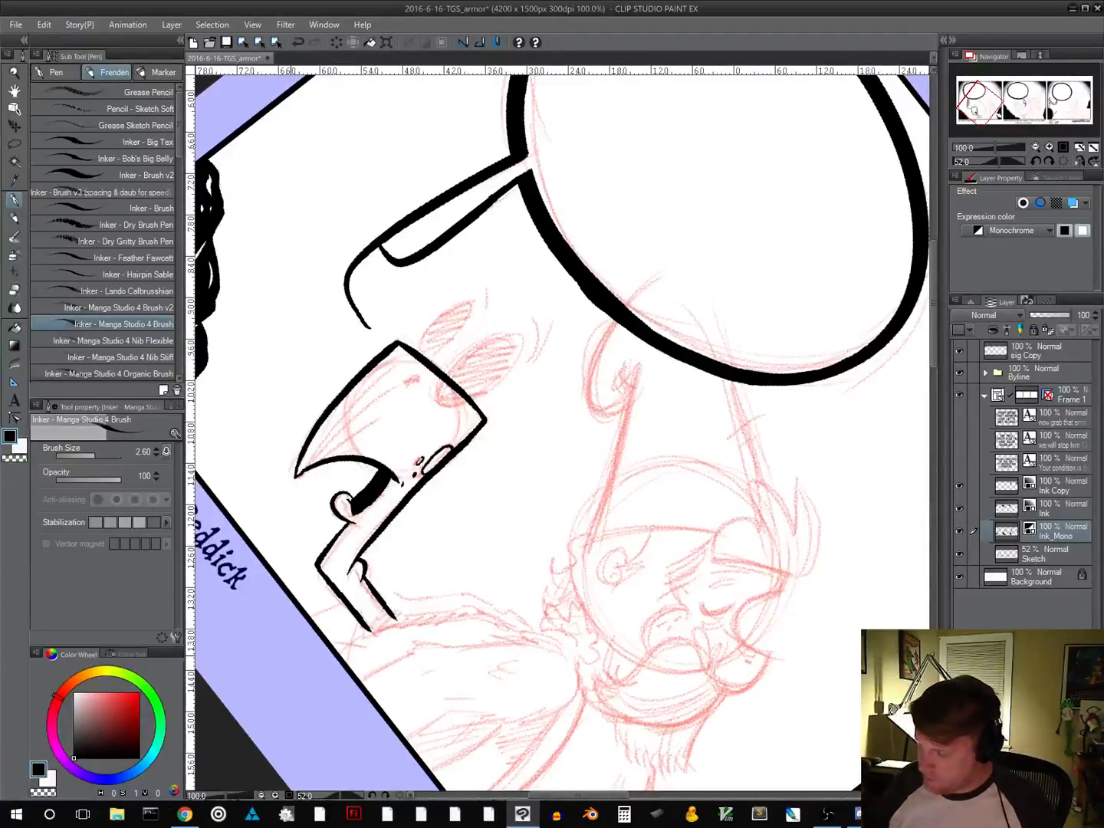
# Ink tapered shading strokes rising from the head's pointed tip and a small hooked mark near its upper outer corner
pyautogui.moveTo(297, 473); pyautogui.dragTo(372, 385)
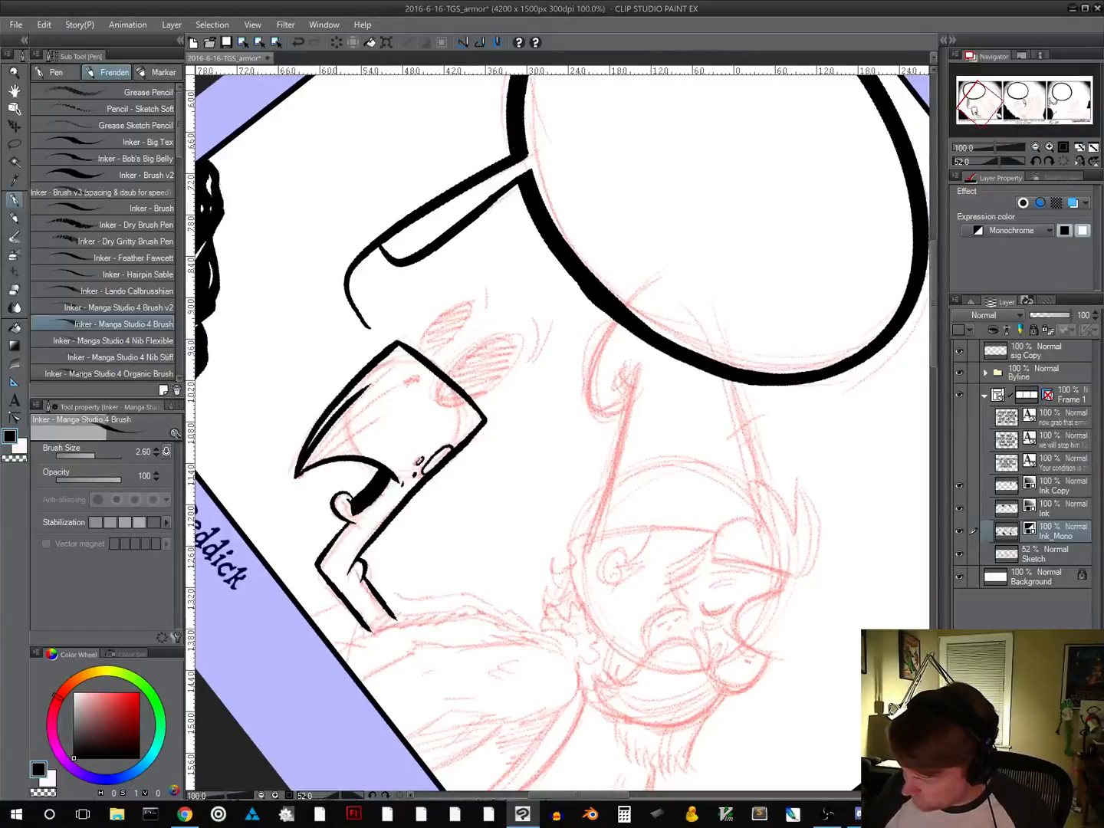
pyautogui.moveTo(303, 470); pyautogui.dragTo(371, 400)
pyautogui.moveTo(308, 465); pyautogui.dragTo(376, 418)
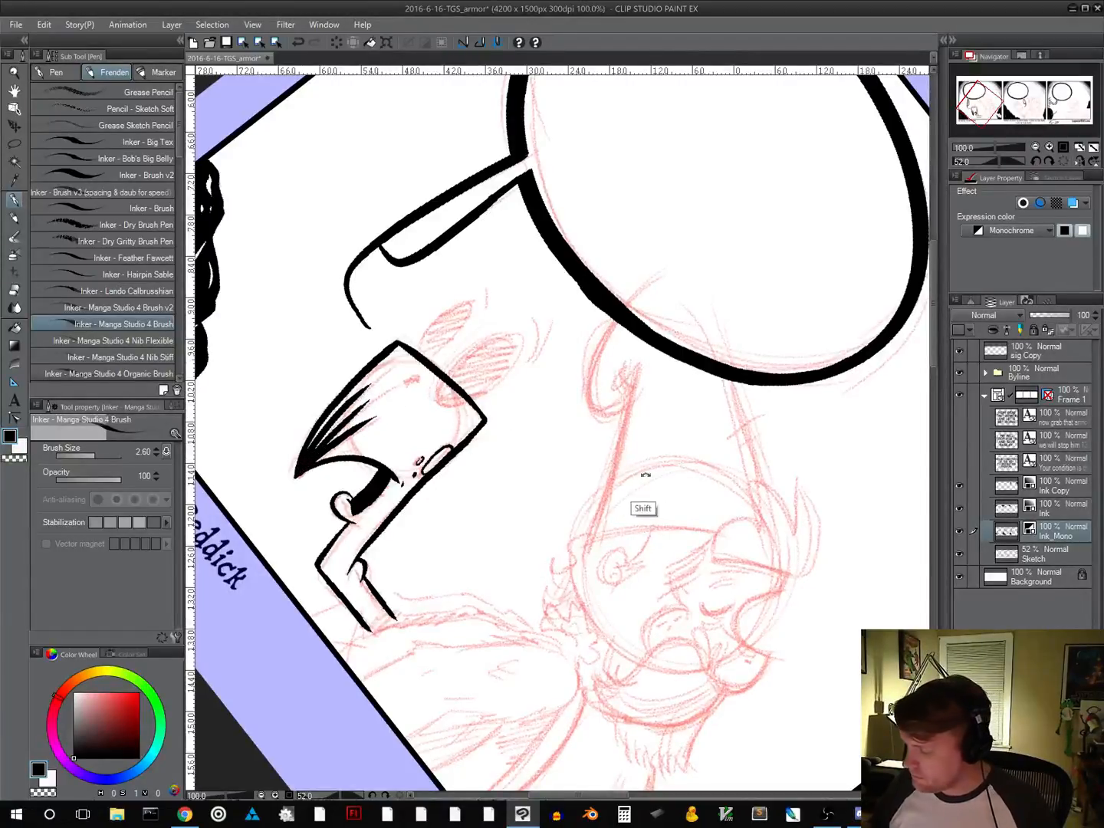
pyautogui.moveTo(706, 475); pyautogui.dragTo(602, 402)
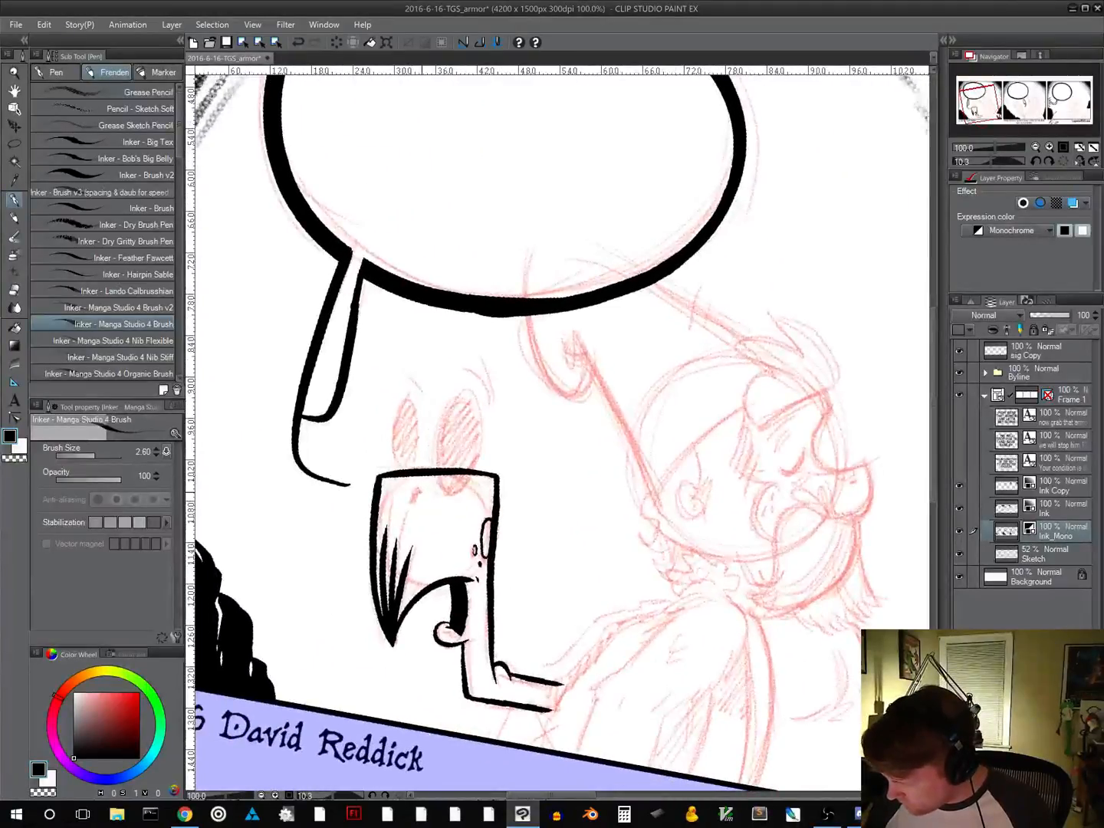
pyautogui.moveTo(421, 495); pyautogui.dragTo(413, 491)
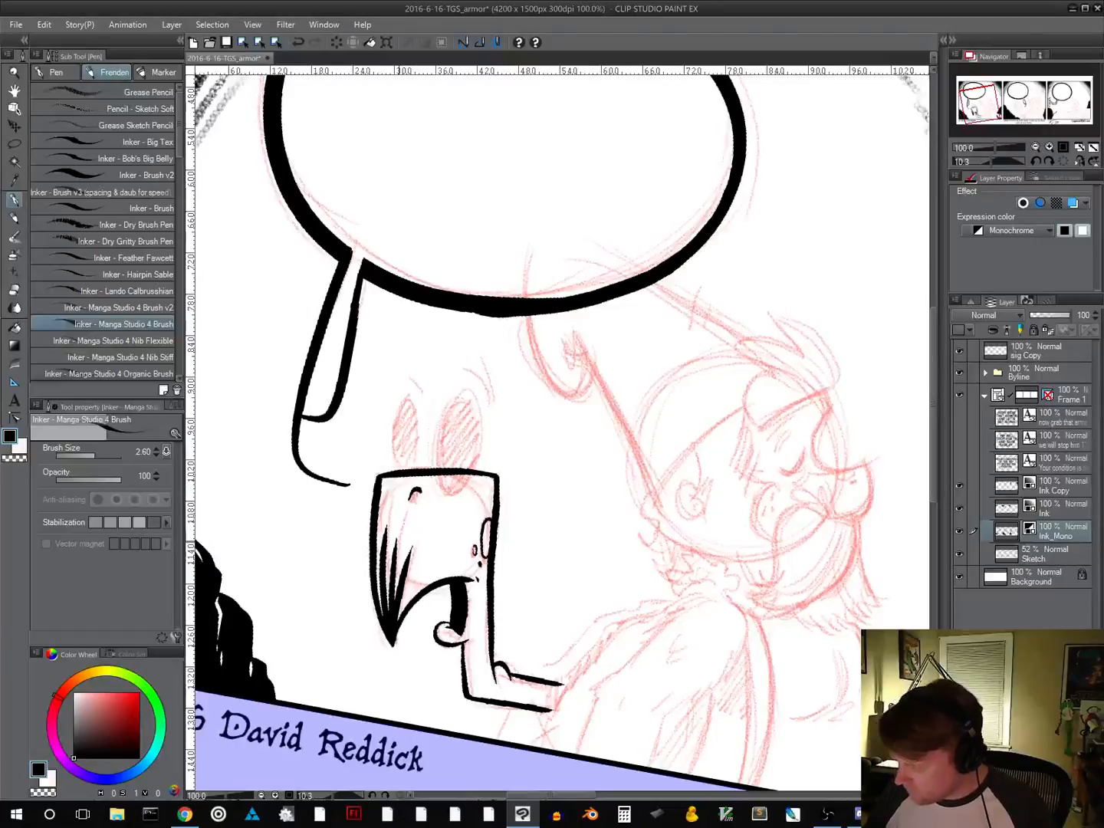
# Ink the puppet's two oval eyes above its flat-topped head and fill both with solid black
pyautogui.moveTo(606, 521); pyautogui.dragTo(611, 448)
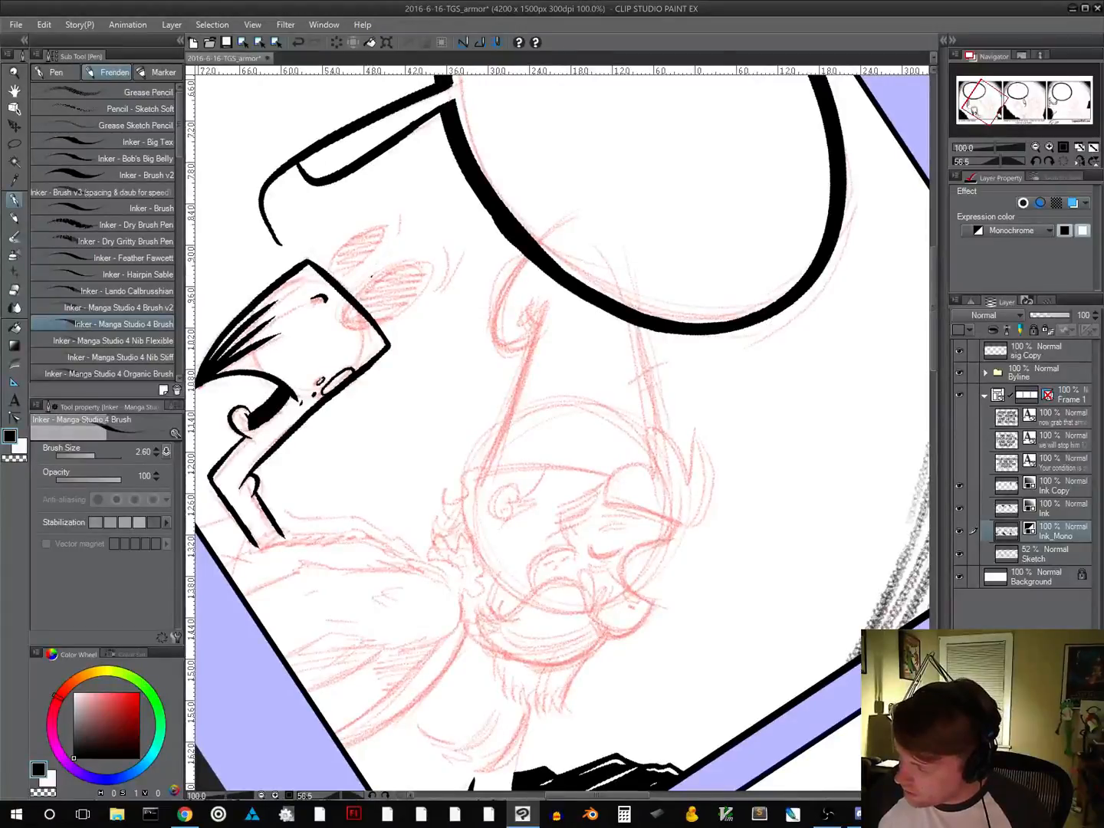
pyautogui.moveTo(347, 299)
pyautogui.mouseDown()
pyautogui.moveTo(343, 322)
pyautogui.moveTo(357, 334)
pyautogui.moveTo(383, 326)
pyautogui.moveTo(431, 278)
pyautogui.moveTo(406, 260)
pyautogui.moveTo(351, 298)
pyautogui.moveTo(359, 316)
pyautogui.moveTo(364, 303)
pyautogui.moveTo(393, 310)
pyautogui.moveTo(411, 299)
pyautogui.moveTo(363, 282)
pyautogui.moveTo(406, 270)
pyautogui.moveTo(415, 288)
pyautogui.moveTo(424, 267)
pyautogui.mouseUp()
pyautogui.moveTo(501, 349); pyautogui.dragTo(506, 441)
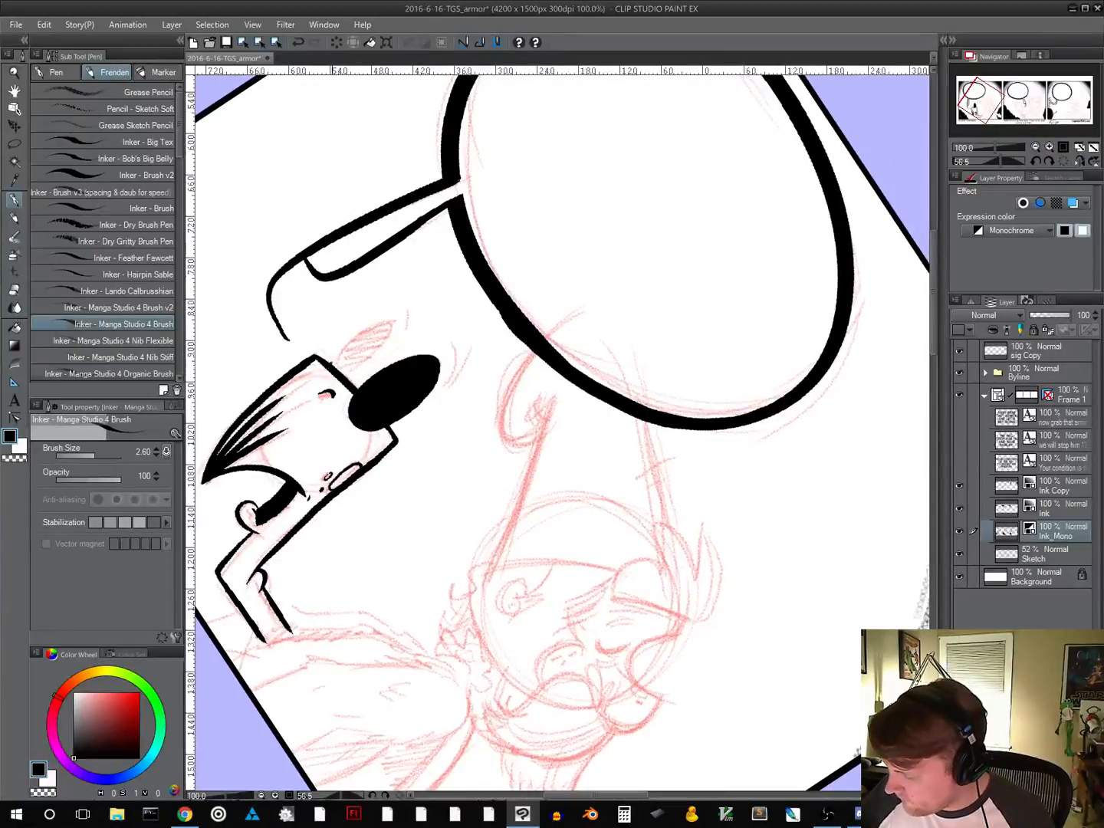
pyautogui.moveTo(332, 361); pyautogui.dragTo(388, 321)
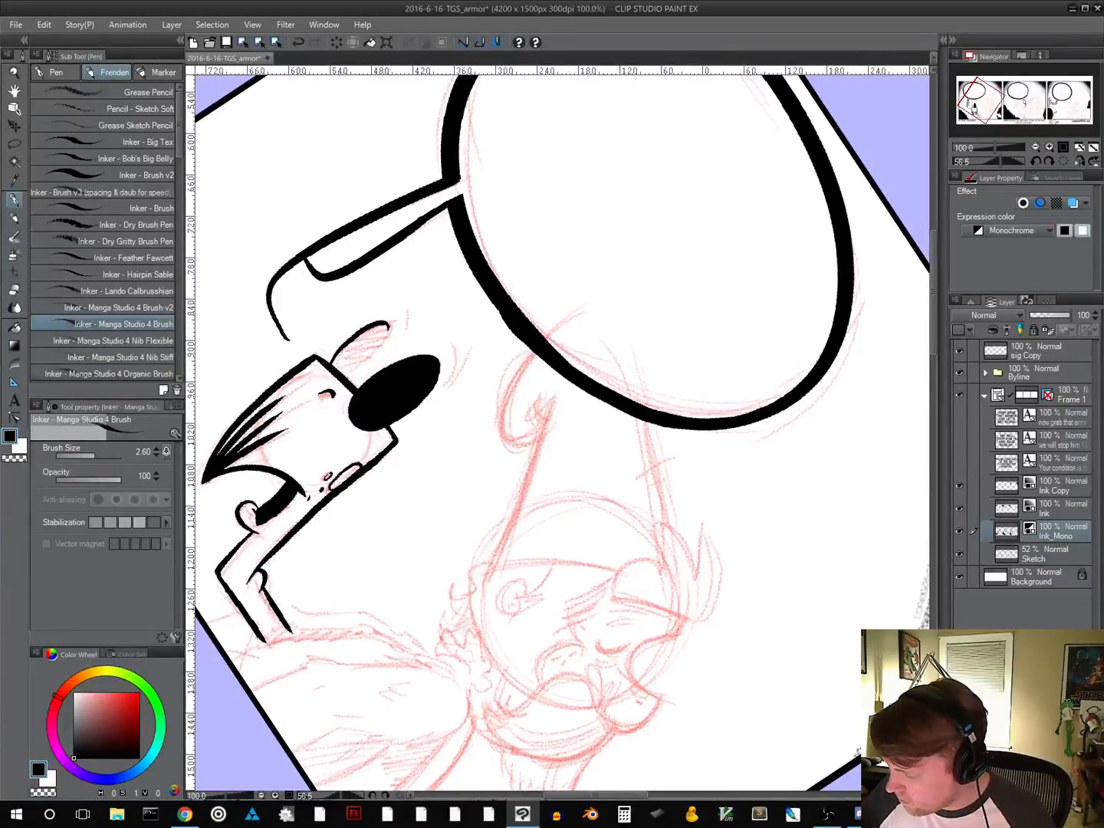
pyautogui.moveTo(342, 377)
pyautogui.mouseDown()
pyautogui.moveTo(388, 332)
pyautogui.moveTo(341, 355)
pyautogui.moveTo(339, 369)
pyautogui.moveTo(376, 333)
pyautogui.mouseUp()
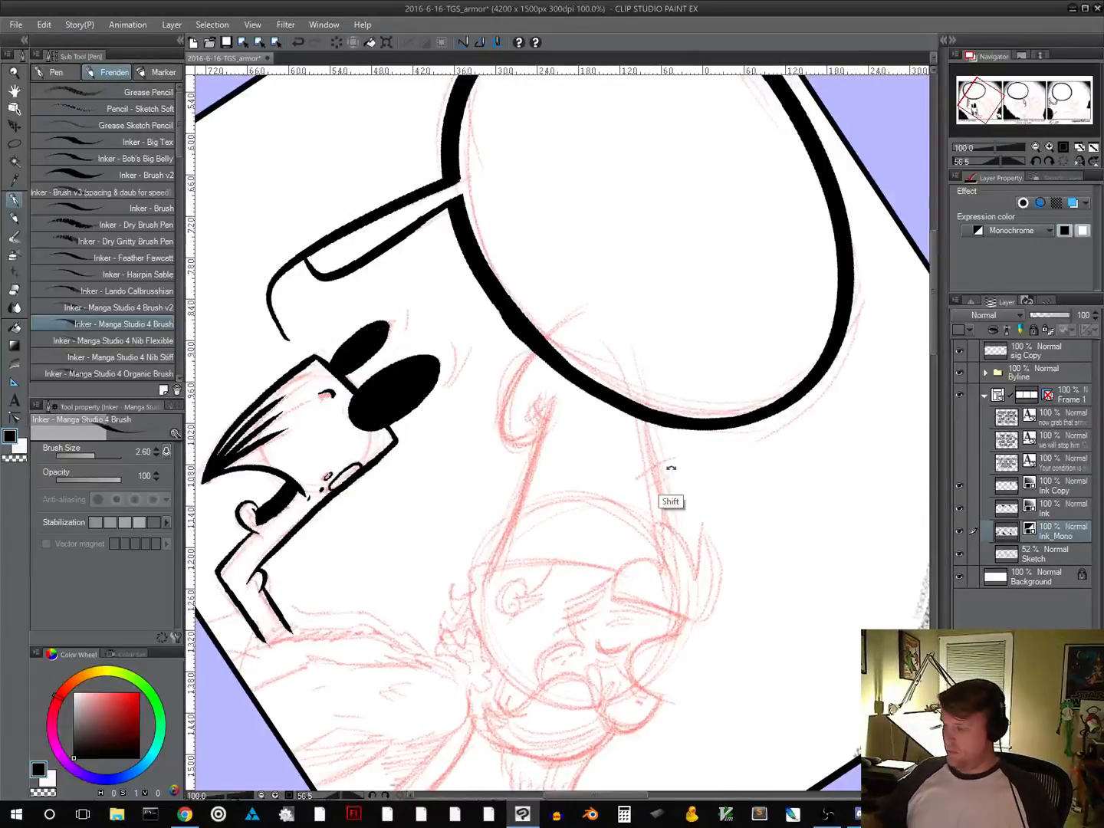
# Ink short curved accent lines above both puppet eyes and carve thin curved highlights into the black ovals with transparent colour
pyautogui.moveTo(669, 469); pyautogui.dragTo(659, 363)
pyautogui.moveTo(538, 590); pyautogui.dragTo(514, 458)
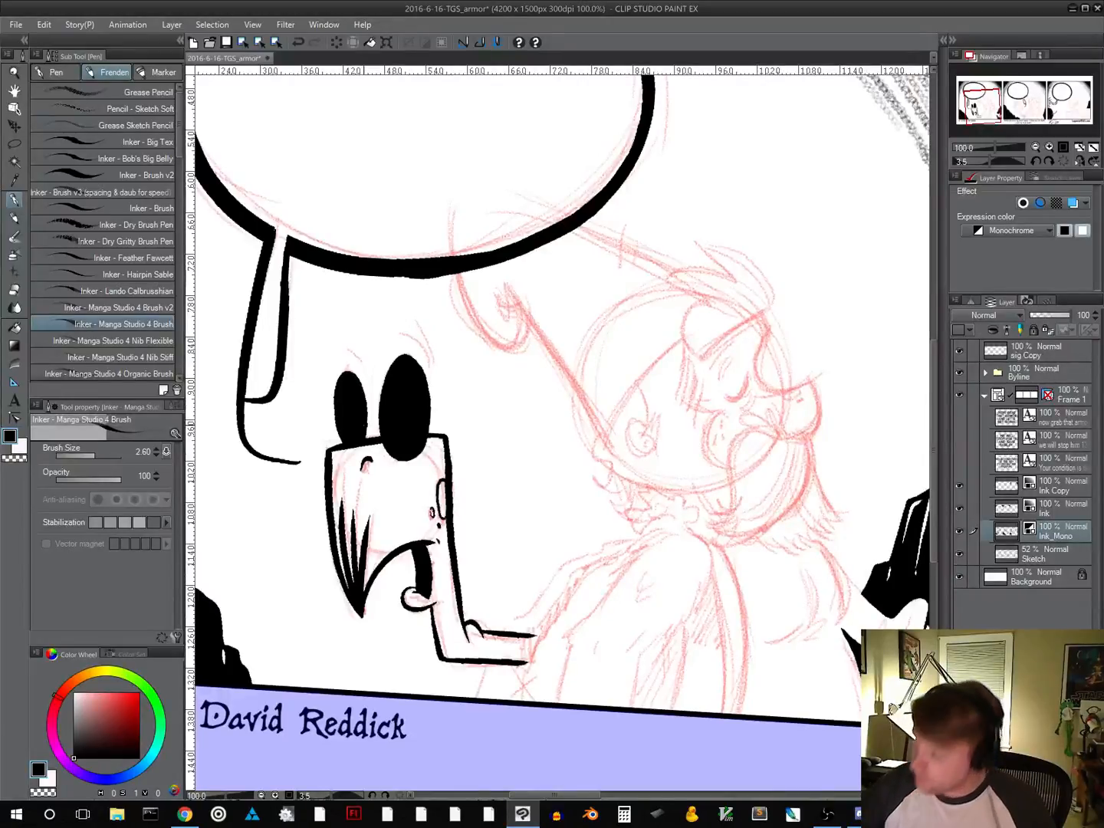
pyautogui.moveTo(584, 509); pyautogui.dragTo(529, 546)
pyautogui.moveTo(386, 297)
pyautogui.mouseDown()
pyautogui.moveTo(398, 317)
pyautogui.moveTo(398, 304)
pyautogui.moveTo(460, 318)
pyautogui.moveTo(467, 330)
pyautogui.mouseUp()
pyautogui.moveTo(740, 561); pyautogui.dragTo(682, 512)
pyautogui.click(23, 448)
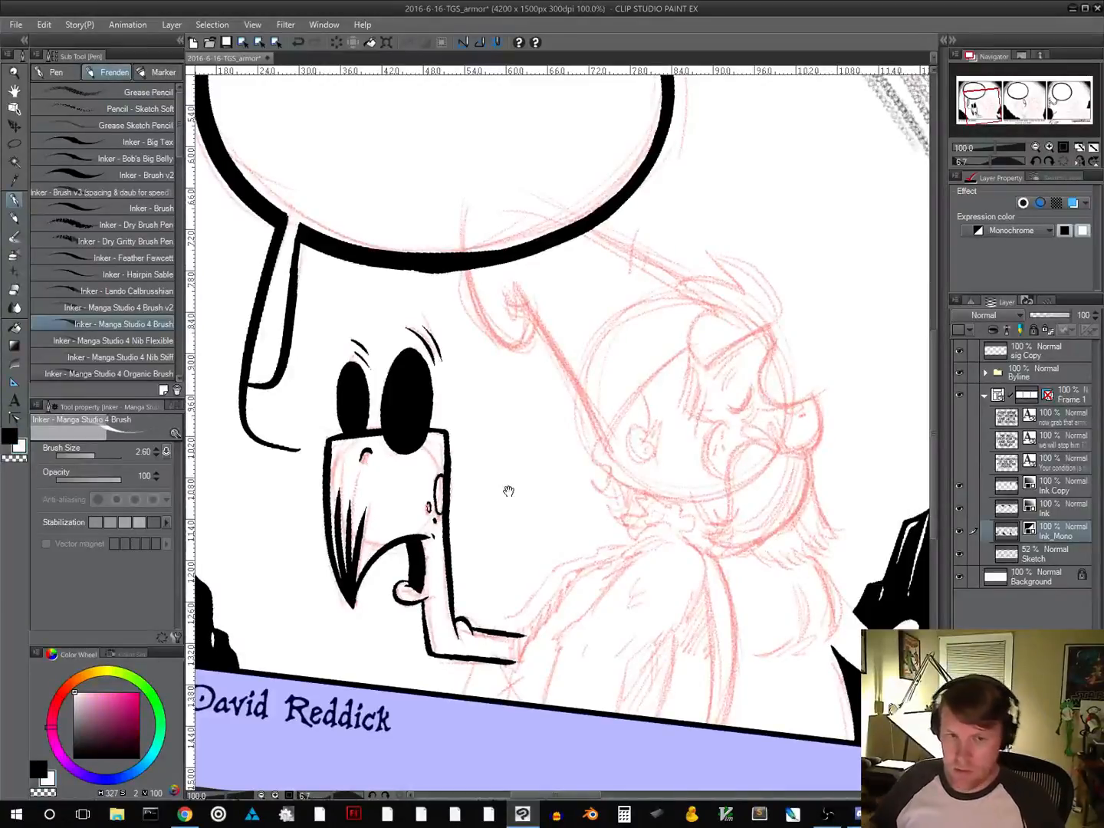
pyautogui.moveTo(539, 489)
pyautogui.mouseDown()
pyautogui.moveTo(584, 424)
pyautogui.moveTo(572, 411)
pyautogui.mouseUp()
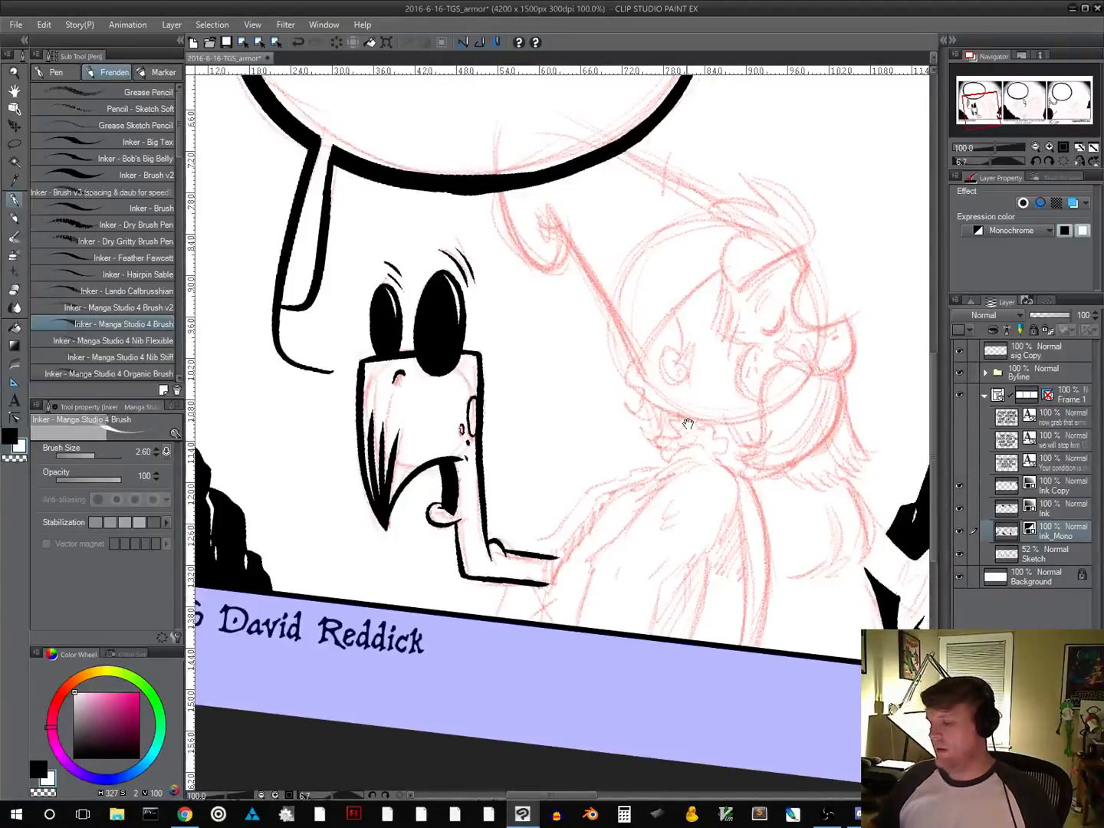
# Ink a tapered solid-black band from the puppet's arm towards the bearded character's shoulder, with short shading lines where they meet
pyautogui.moveTo(690, 438); pyautogui.dragTo(697, 519)
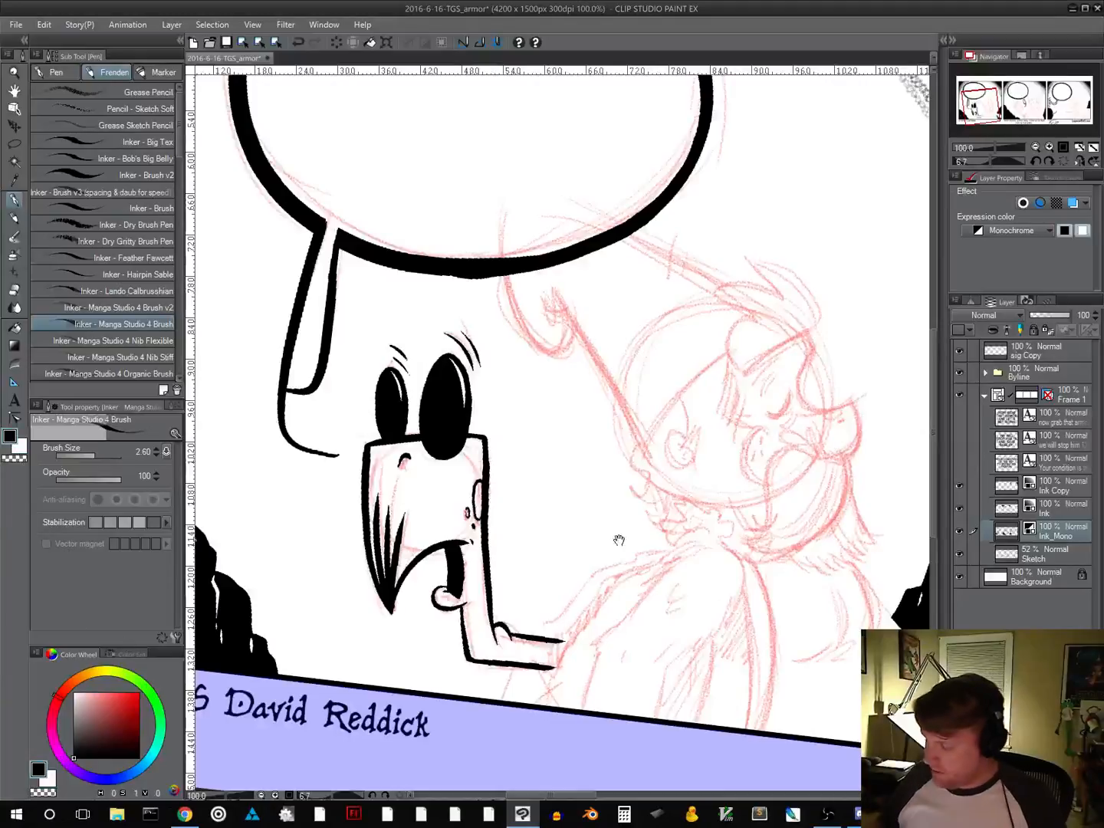
pyautogui.moveTo(616, 537); pyautogui.dragTo(562, 445)
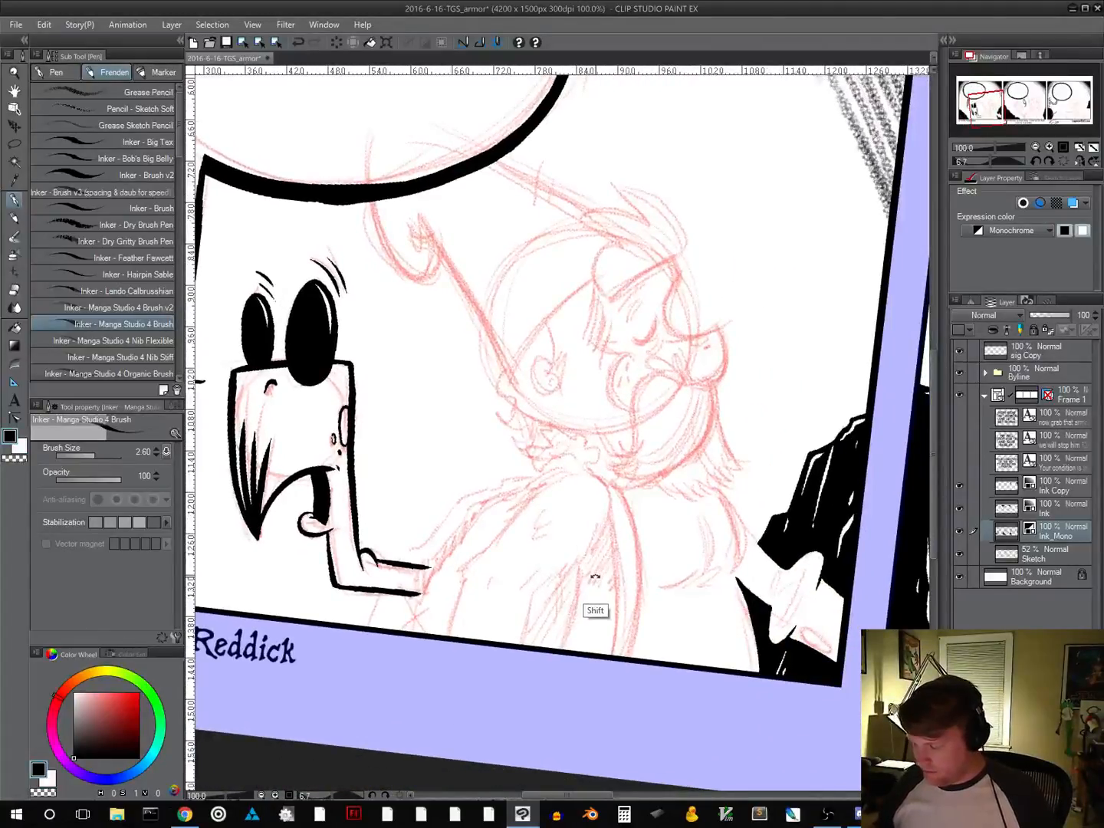
pyautogui.moveTo(625, 558); pyautogui.dragTo(627, 464)
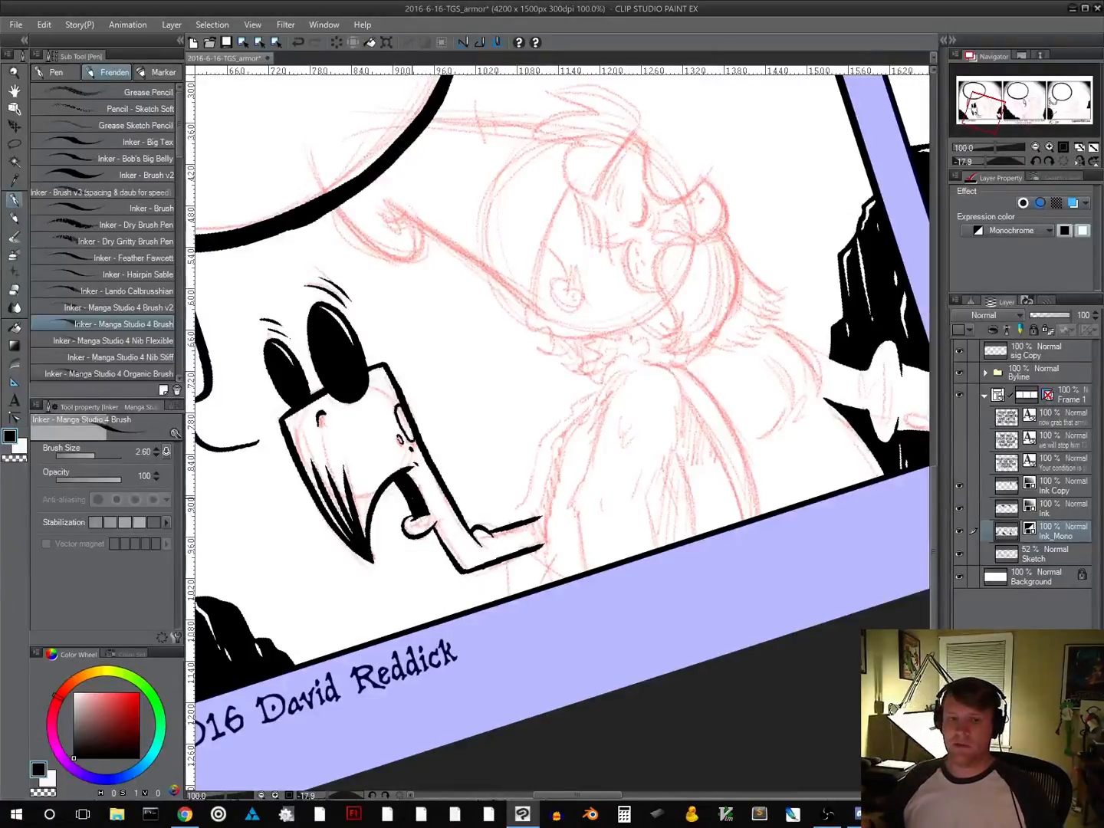
pyautogui.moveTo(680, 486); pyautogui.dragTo(623, 573)
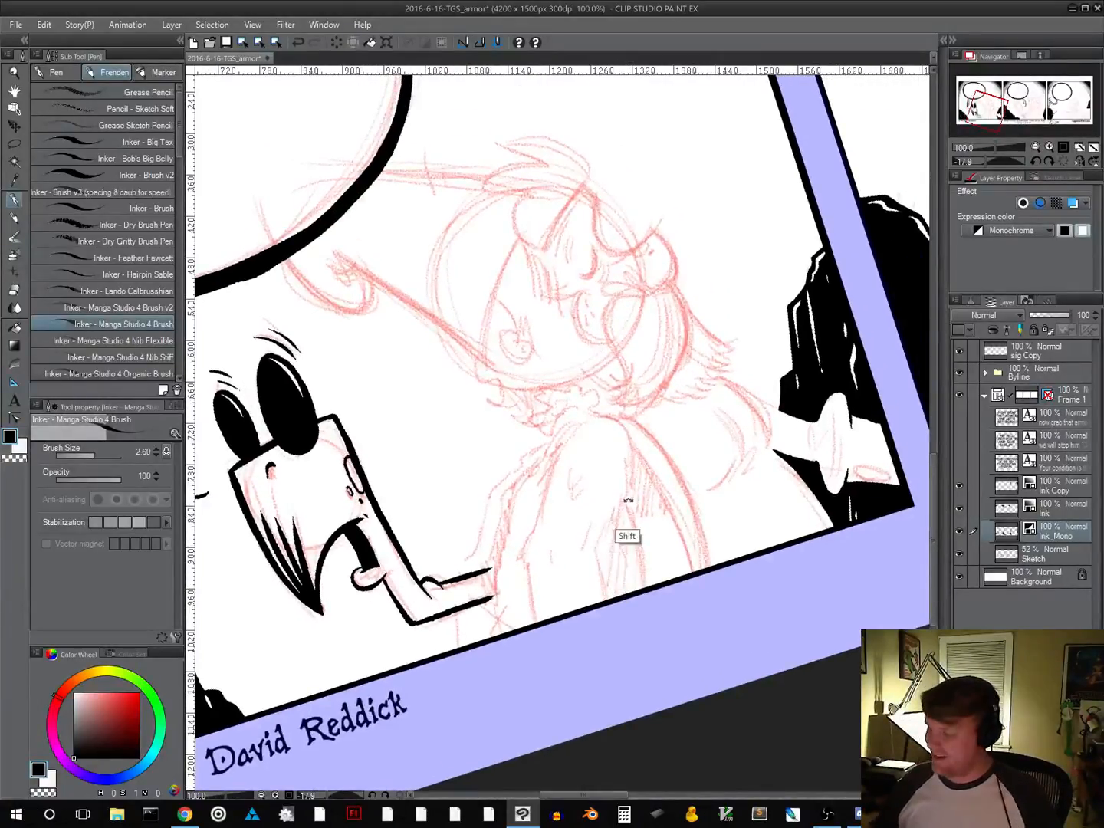
pyautogui.moveTo(630, 503); pyautogui.dragTo(596, 507)
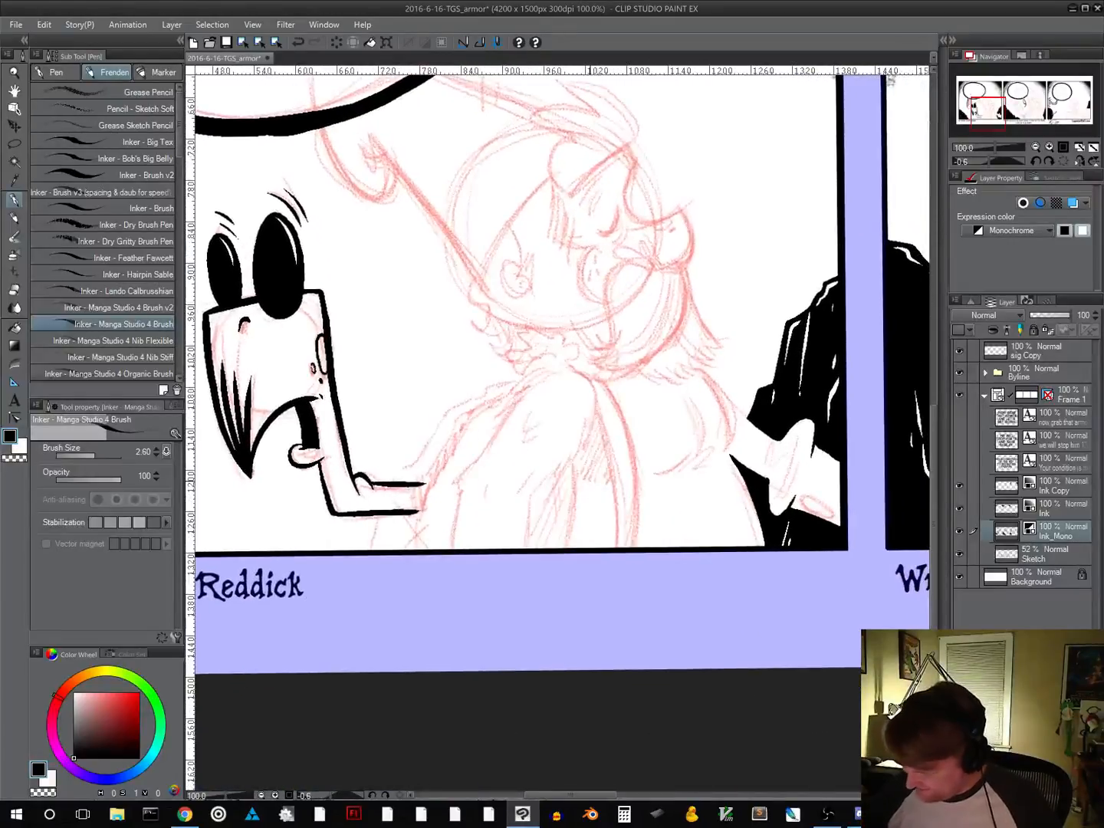
pyautogui.moveTo(412, 515)
pyautogui.mouseDown()
pyautogui.moveTo(418, 524)
pyautogui.moveTo(461, 431)
pyautogui.moveTo(502, 395)
pyautogui.mouseUp()
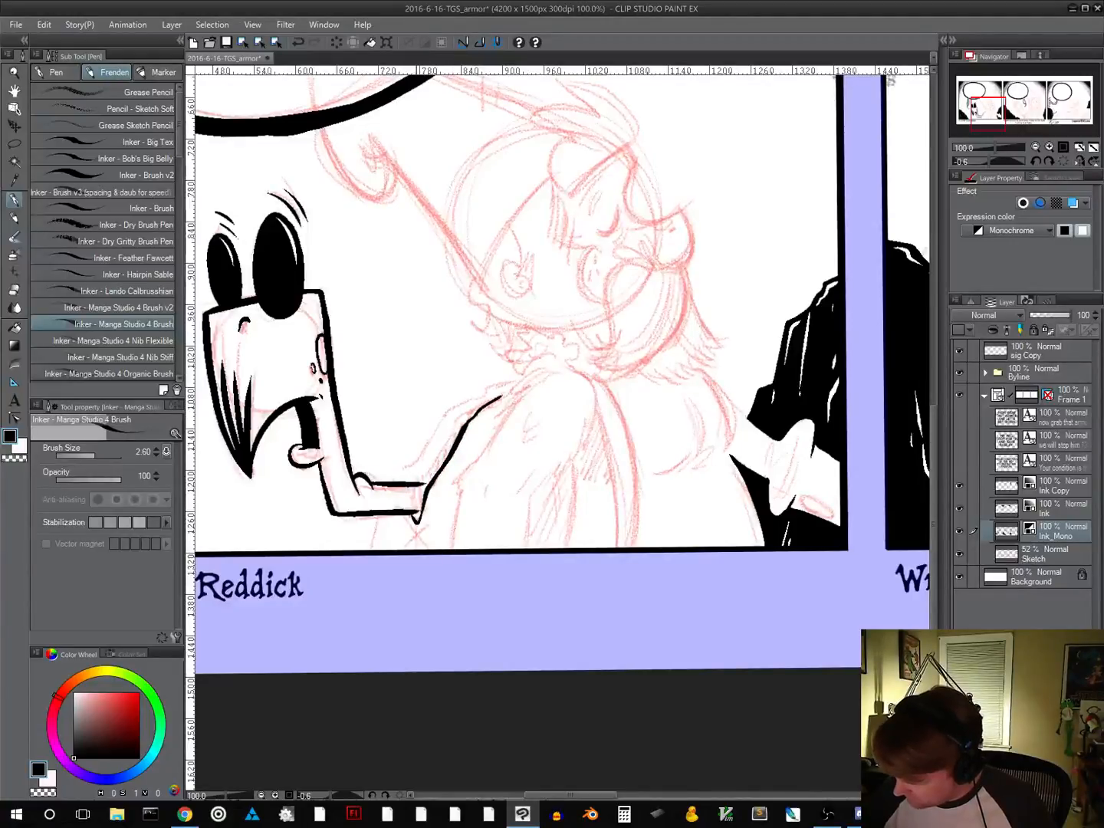
pyautogui.moveTo(418, 480)
pyautogui.mouseDown()
pyautogui.moveTo(456, 424)
pyautogui.moveTo(497, 395)
pyautogui.mouseUp()
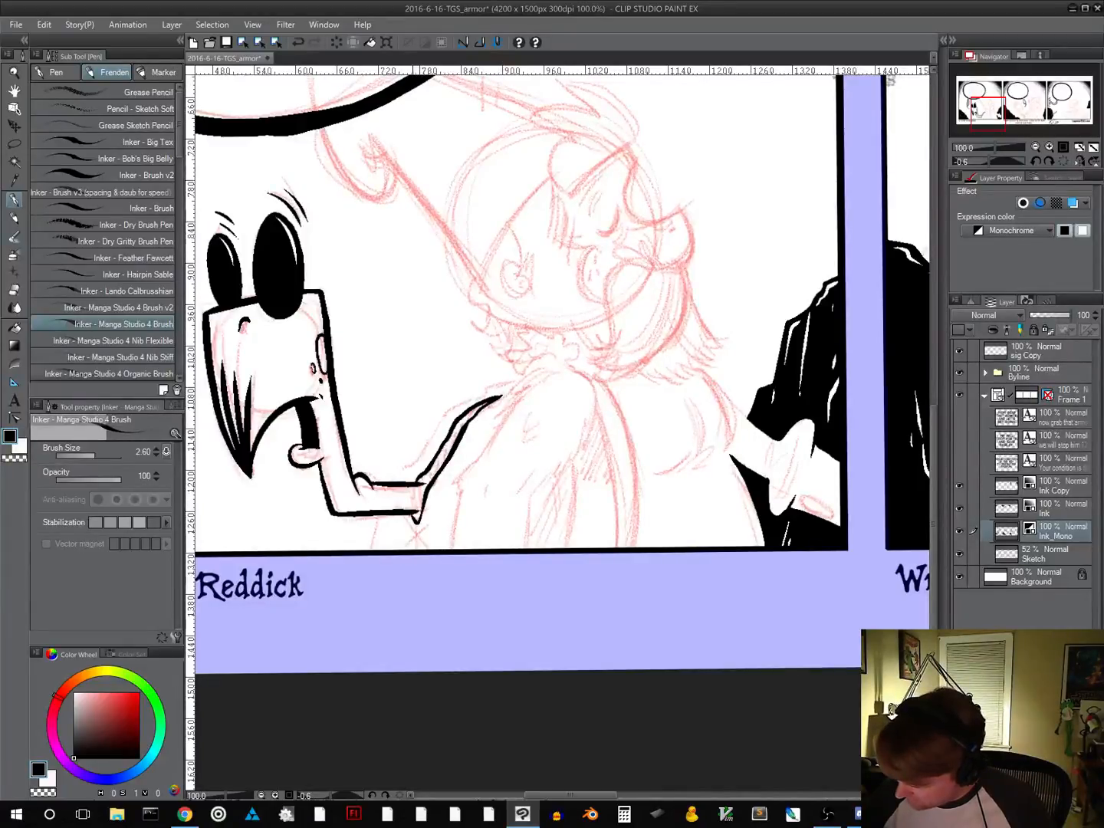
pyautogui.moveTo(420, 515)
pyautogui.mouseDown()
pyautogui.moveTo(425, 480)
pyautogui.moveTo(488, 402)
pyautogui.mouseUp()
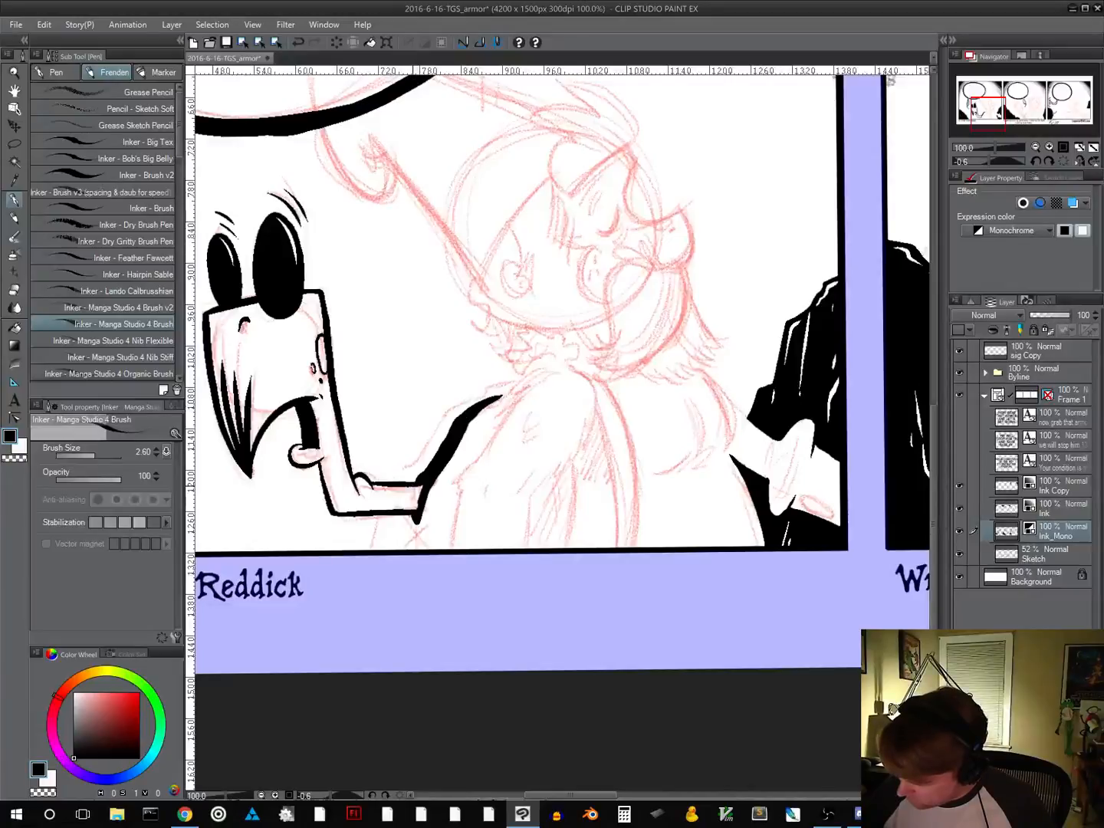
pyautogui.moveTo(416, 497); pyautogui.dragTo(418, 487)
pyautogui.moveTo(412, 487)
pyautogui.mouseDown()
pyautogui.moveTo(414, 509)
pyautogui.moveTo(404, 495)
pyautogui.mouseUp()
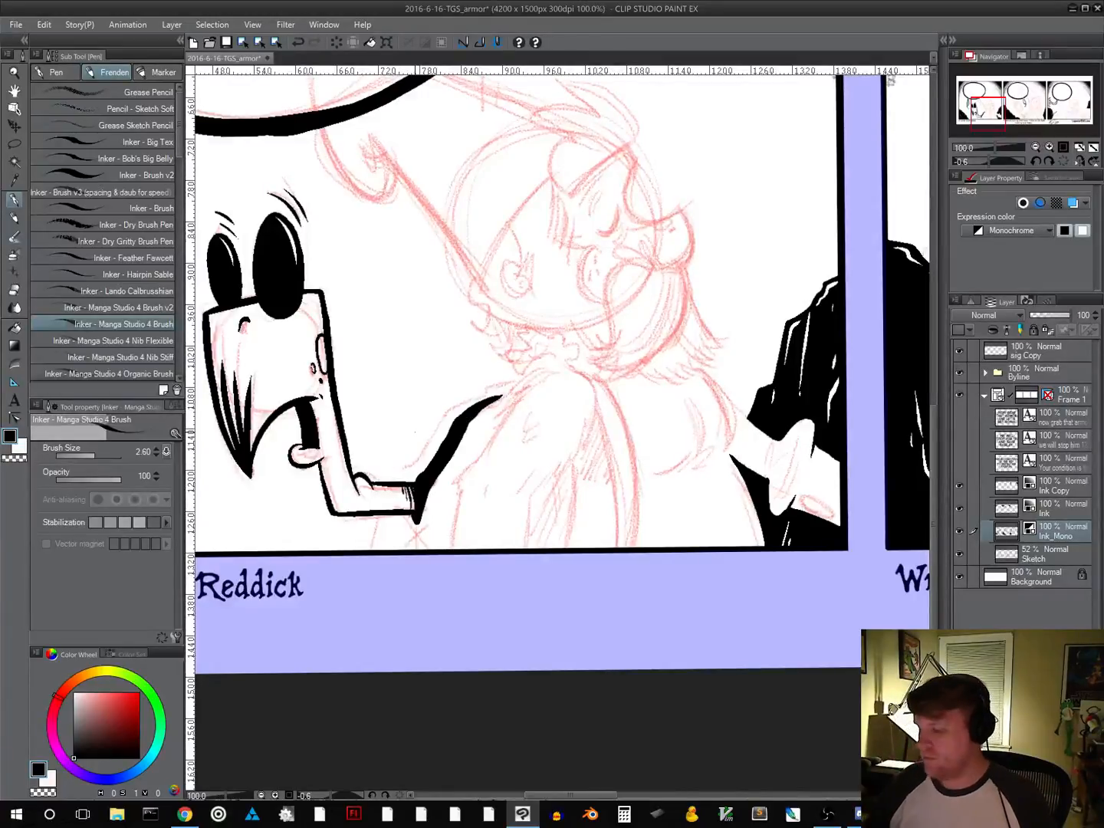
# Ink a small crossed mark below the puppet's arm and thin contour lines along both sides of the black band
pyautogui.moveTo(499, 485); pyautogui.dragTo(501, 439)
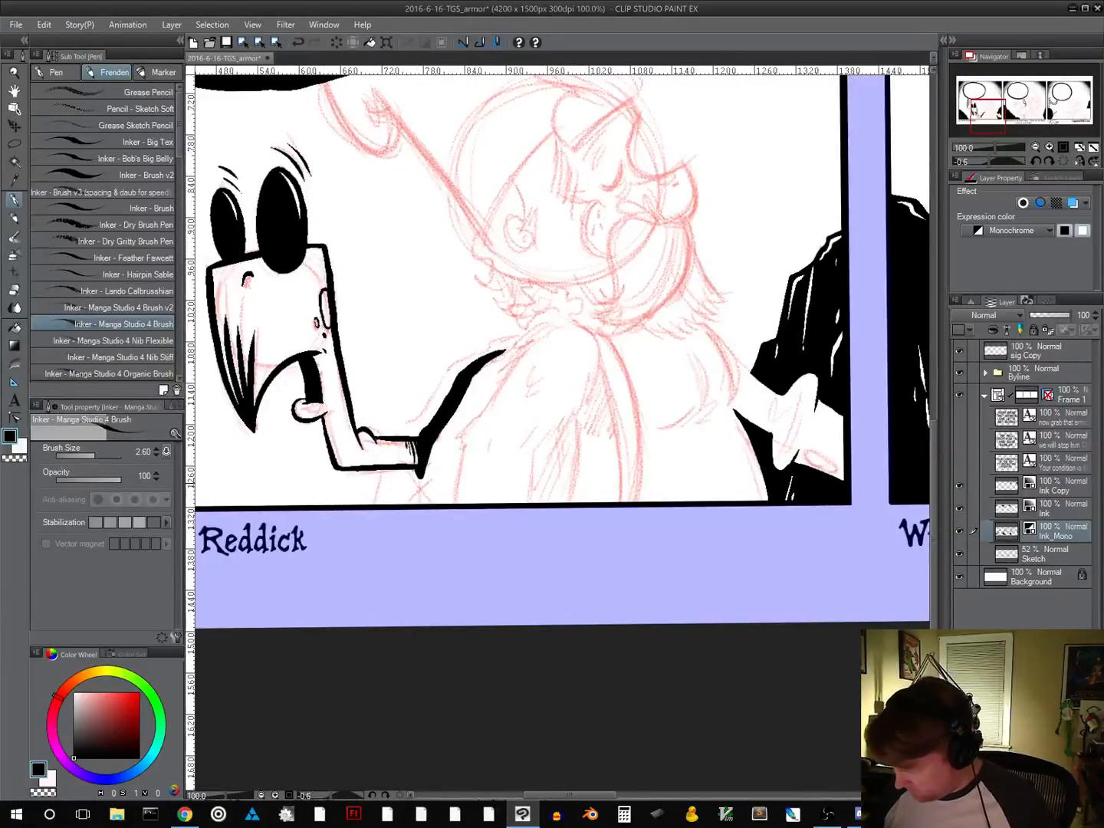
pyautogui.moveTo(418, 482)
pyautogui.mouseDown()
pyautogui.moveTo(417, 505)
pyautogui.moveTo(440, 483)
pyautogui.mouseUp()
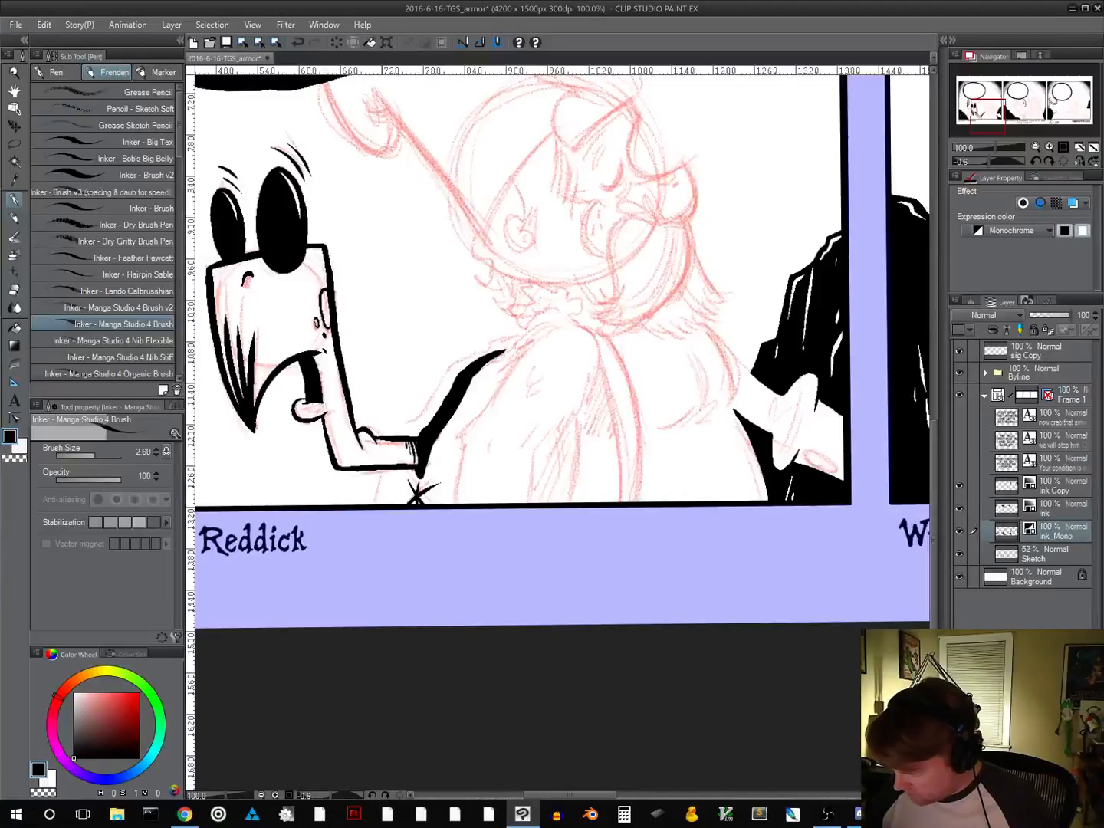
pyautogui.moveTo(374, 504)
pyautogui.mouseDown()
pyautogui.moveTo(408, 422)
pyautogui.moveTo(447, 372)
pyautogui.moveTo(495, 339)
pyautogui.moveTo(525, 335)
pyautogui.mouseUp()
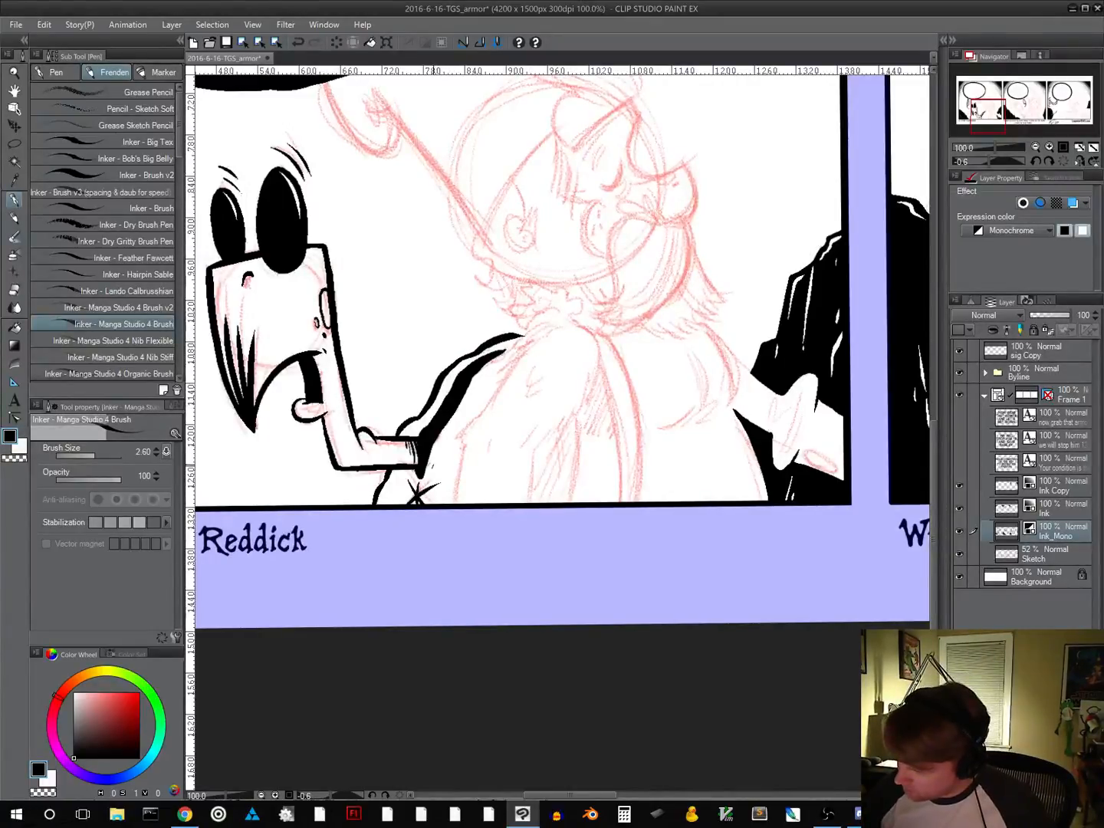
pyautogui.moveTo(434, 465); pyautogui.dragTo(466, 404)
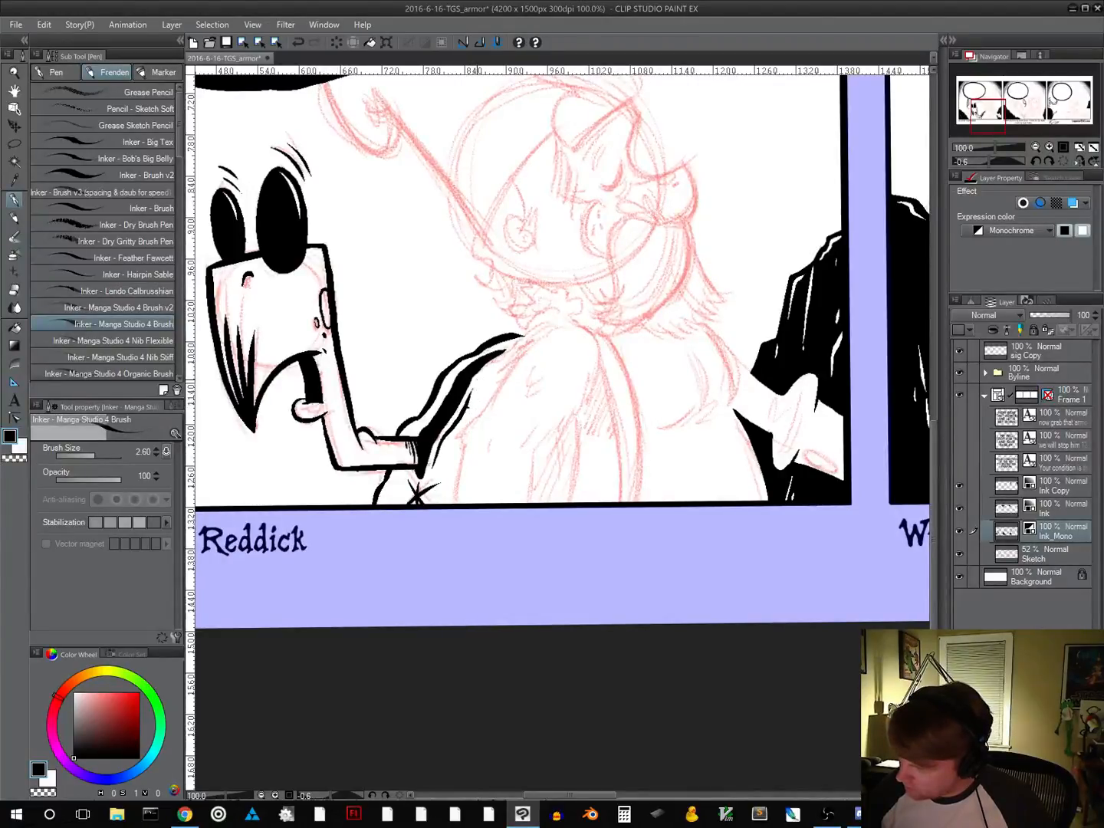
pyautogui.moveTo(477, 380); pyautogui.dragTo(488, 368)
pyautogui.hotkey('ctrl', 'z')
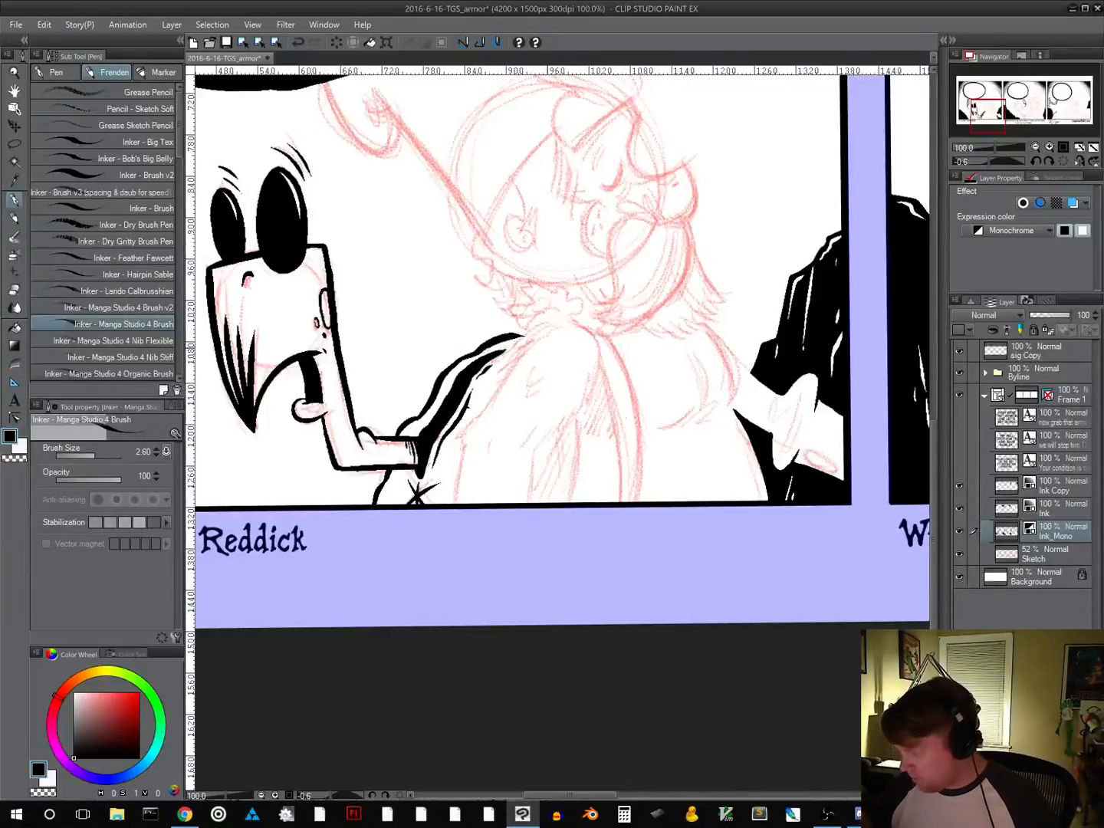
# Ink the curly tuft at the bearded character's nape and outline the shoulder and arm down to the panel's lower border
pyautogui.moveTo(632, 415); pyautogui.dragTo(553, 412)
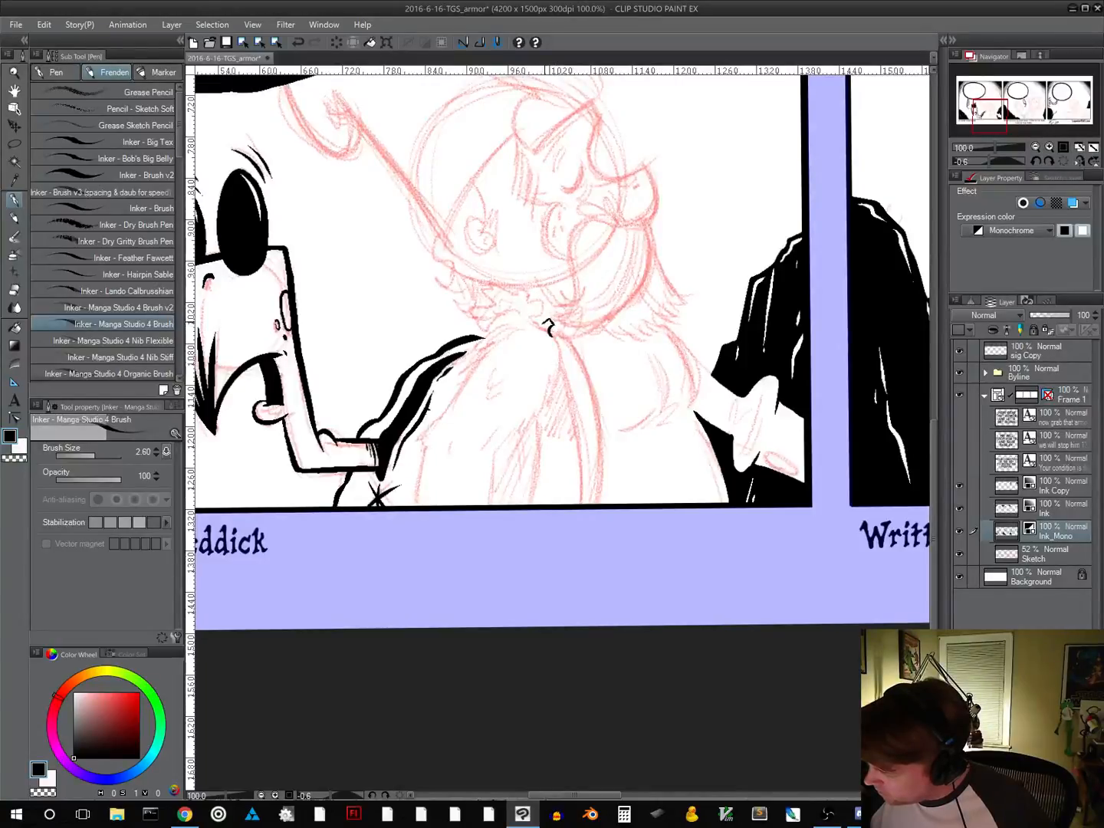
pyautogui.moveTo(546, 320)
pyautogui.mouseDown()
pyautogui.moveTo(541, 300)
pyautogui.moveTo(487, 282)
pyautogui.moveTo(474, 317)
pyautogui.moveTo(486, 339)
pyautogui.mouseUp()
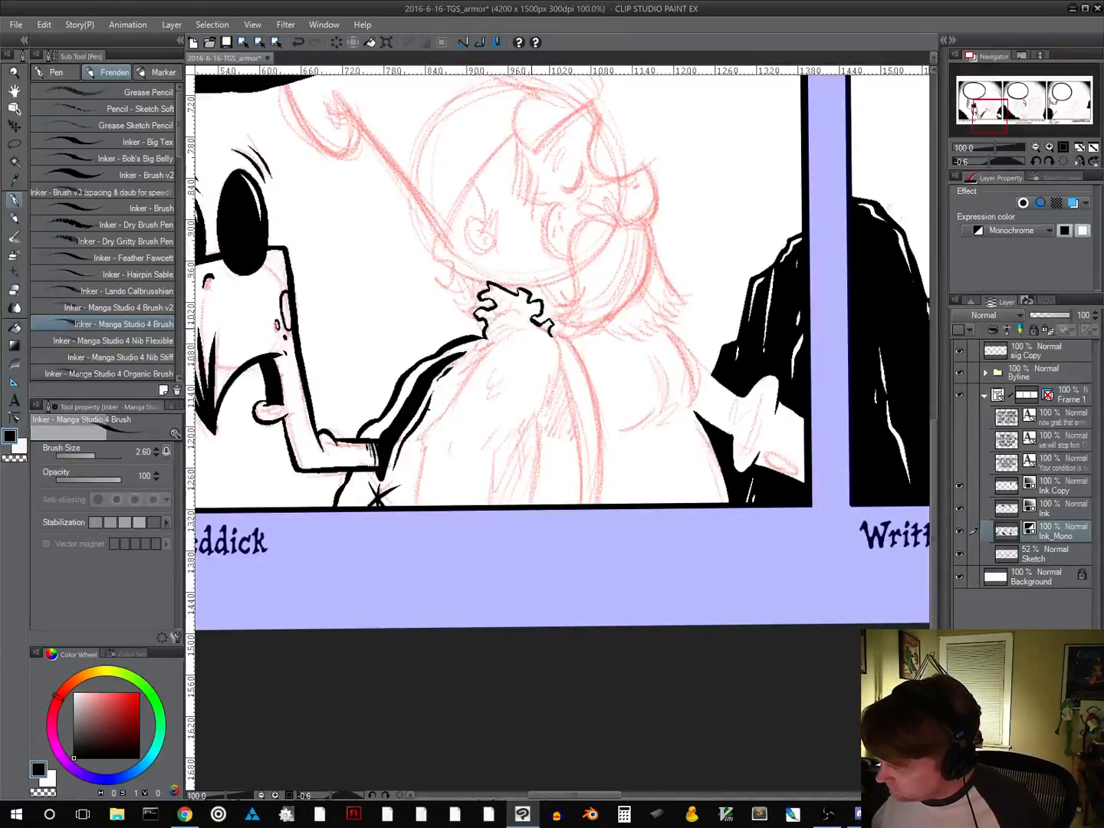
pyautogui.moveTo(521, 328); pyautogui.dragTo(468, 368)
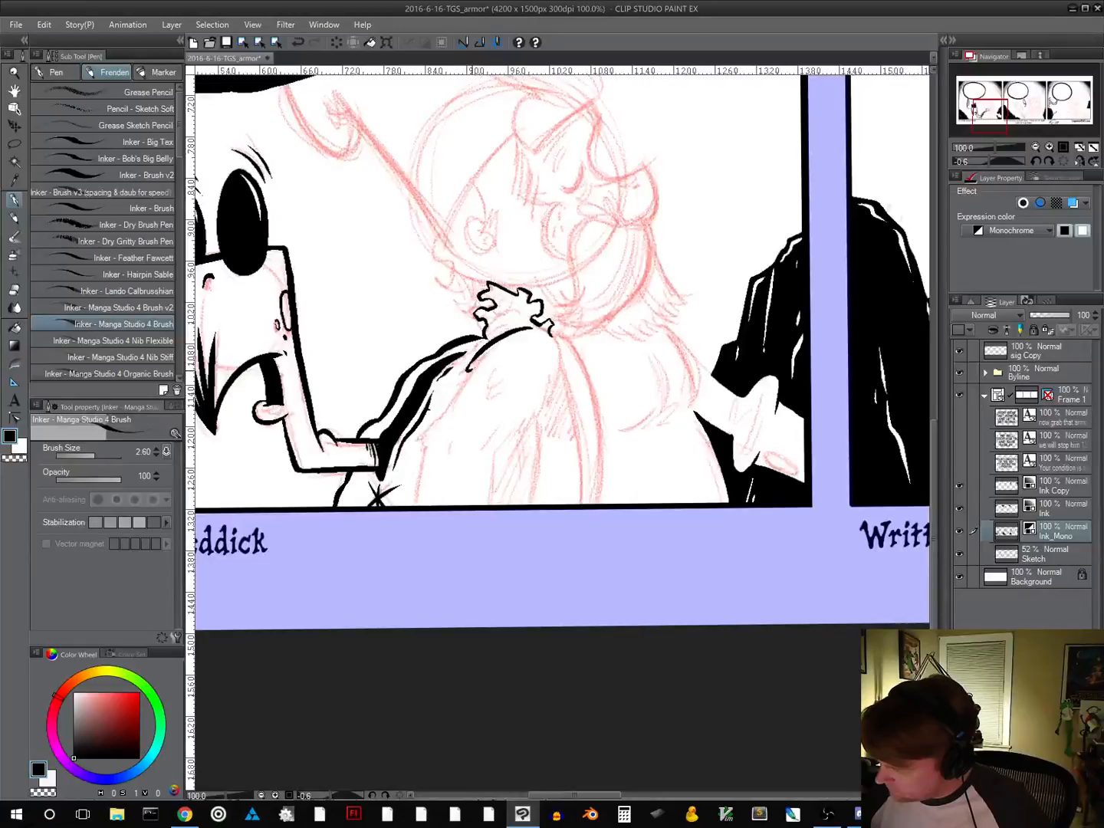
pyautogui.moveTo(471, 372)
pyautogui.mouseDown()
pyautogui.moveTo(425, 441)
pyautogui.moveTo(414, 507)
pyautogui.mouseUp()
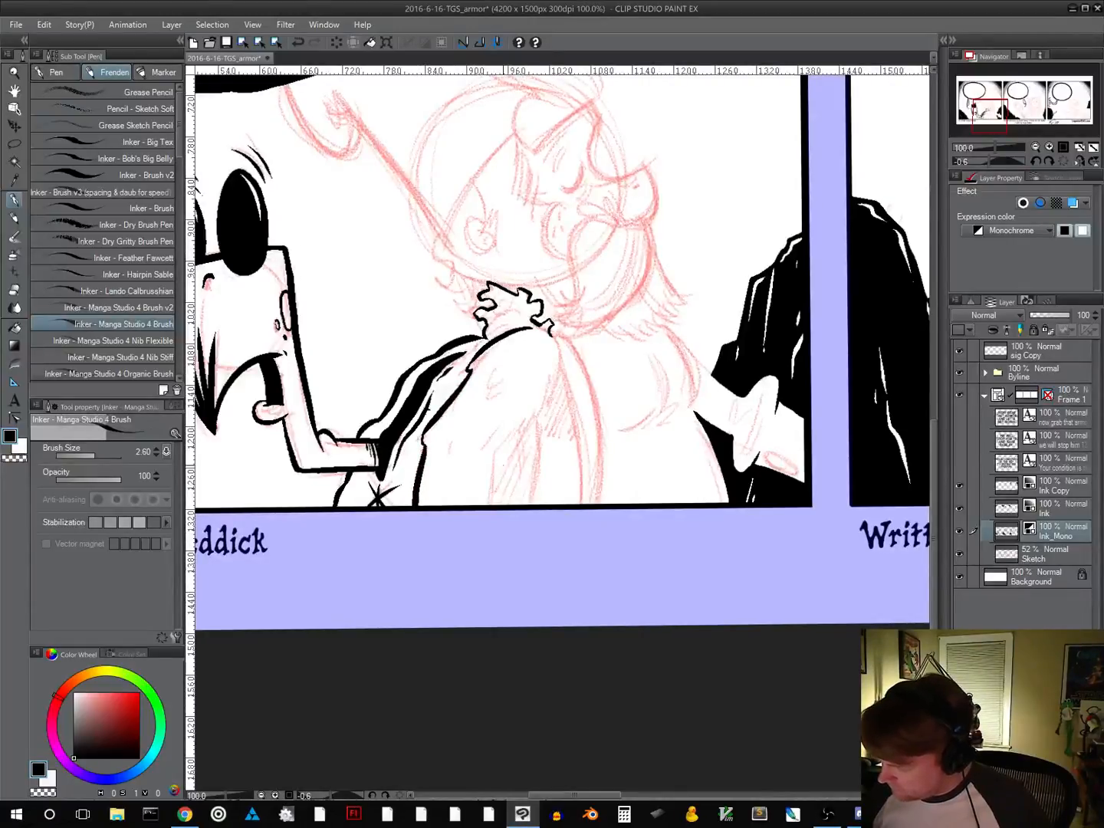
pyautogui.moveTo(490, 505)
pyautogui.mouseDown()
pyautogui.moveTo(496, 453)
pyautogui.moveTo(562, 373)
pyautogui.moveTo(559, 344)
pyautogui.moveTo(531, 326)
pyautogui.mouseUp()
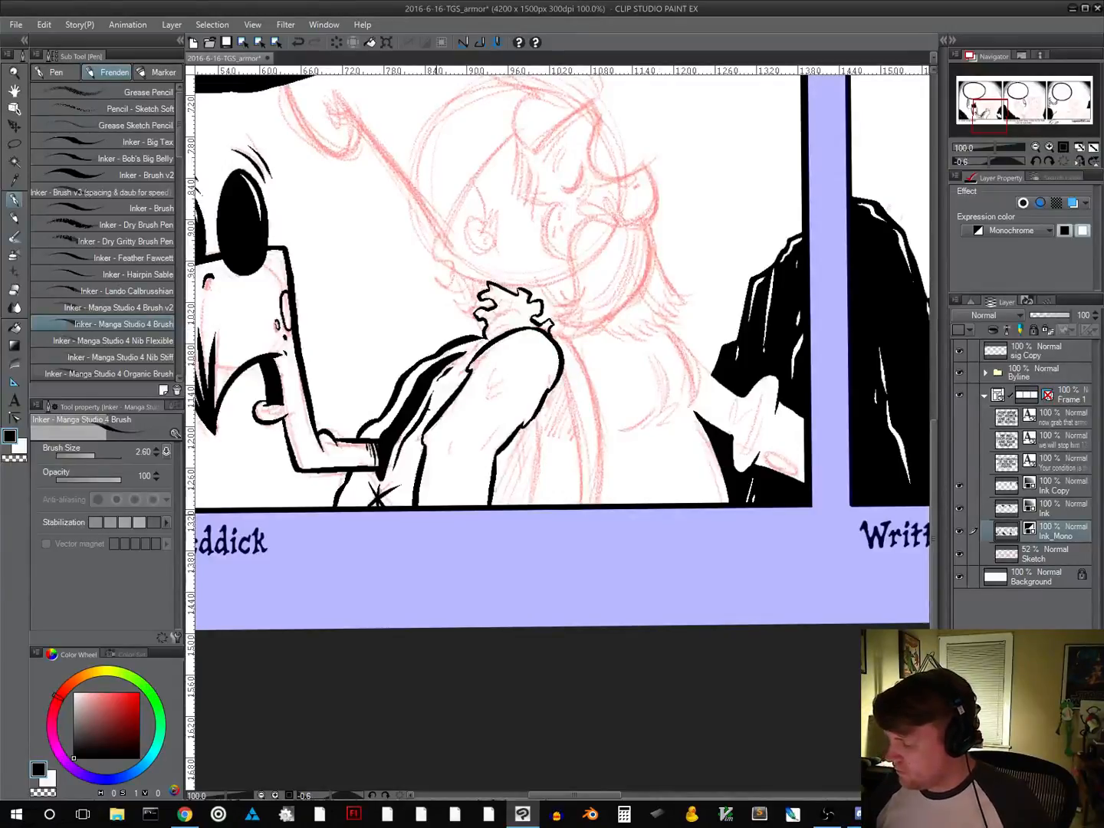
# Ink small curved fold marks inside the arm below the shoulder, at mid-arm and near the panel's lower border
pyautogui.moveTo(495, 370)
pyautogui.mouseDown()
pyautogui.moveTo(487, 388)
pyautogui.moveTo(503, 380)
pyautogui.moveTo(487, 399)
pyautogui.moveTo(497, 393)
pyautogui.mouseUp()
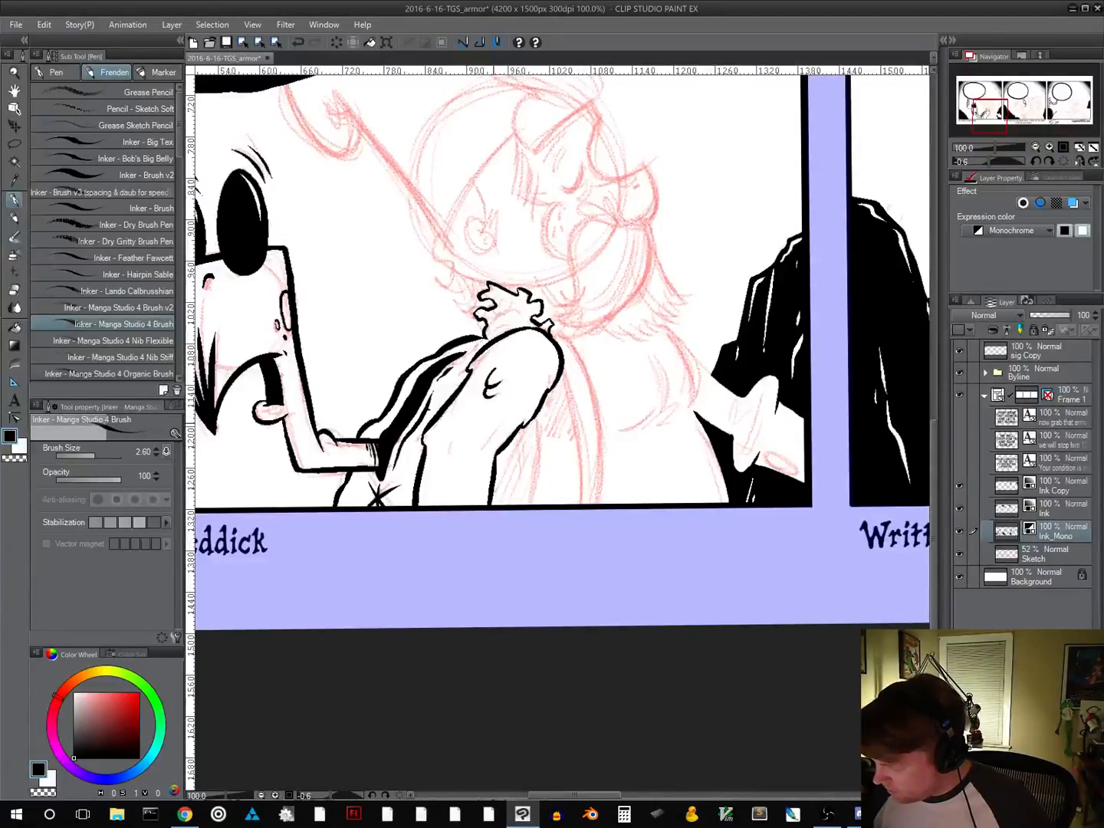
pyautogui.moveTo(501, 417); pyautogui.dragTo(493, 441)
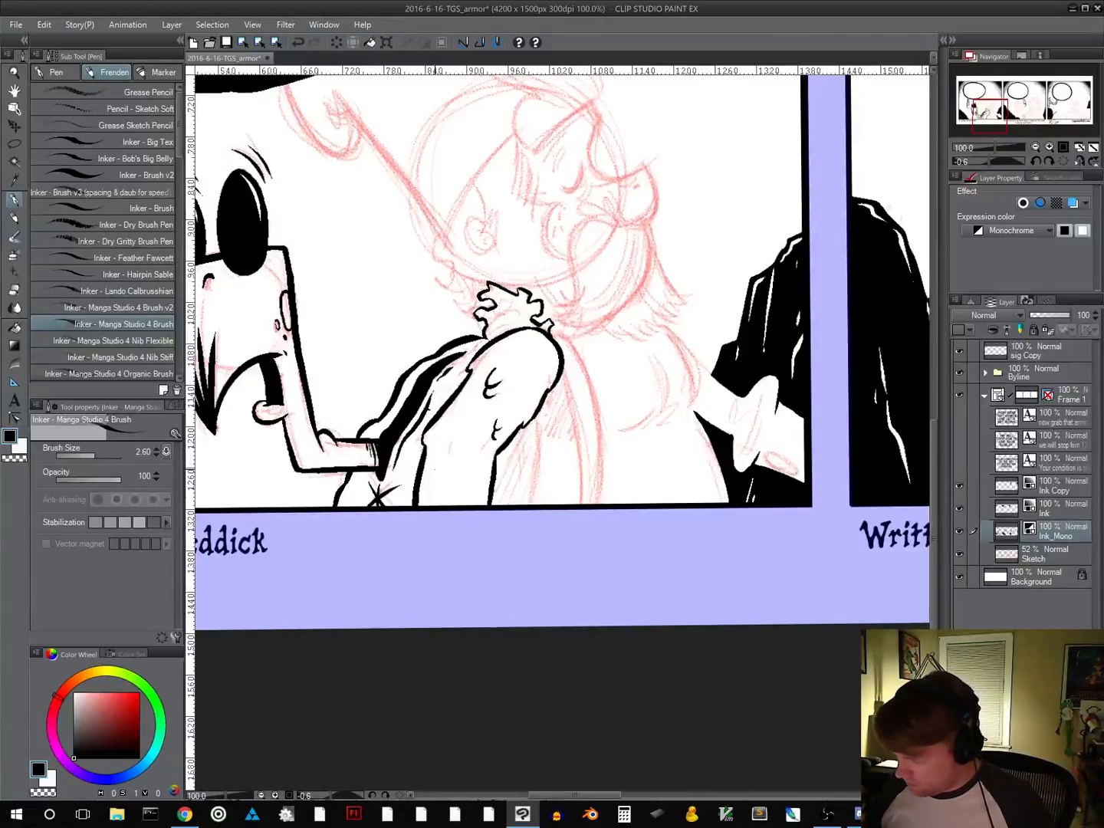
pyautogui.moveTo(432, 469)
pyautogui.mouseDown()
pyautogui.moveTo(434, 481)
pyautogui.moveTo(442, 472)
pyautogui.mouseUp()
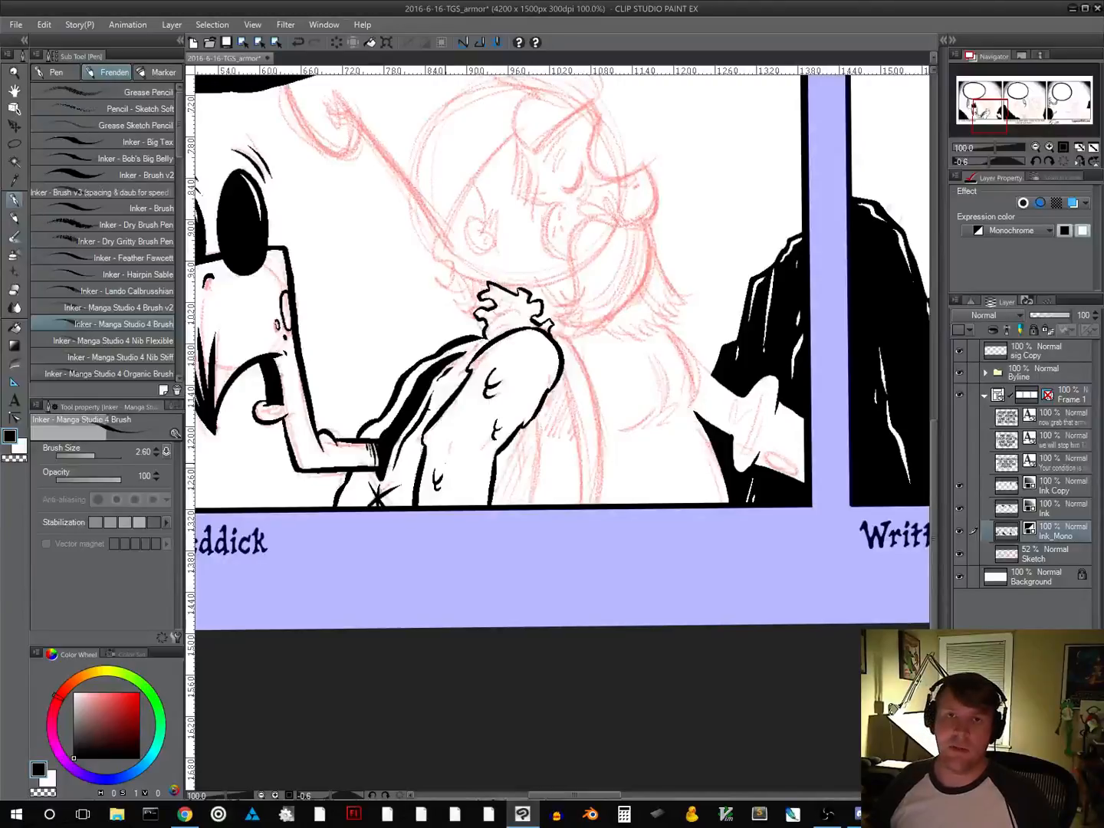
# Ink the contour line beside the arm down to the panel border and shade the gap between them with black and diagonal hatching
pyautogui.moveTo(579, 431); pyautogui.dragTo(552, 378)
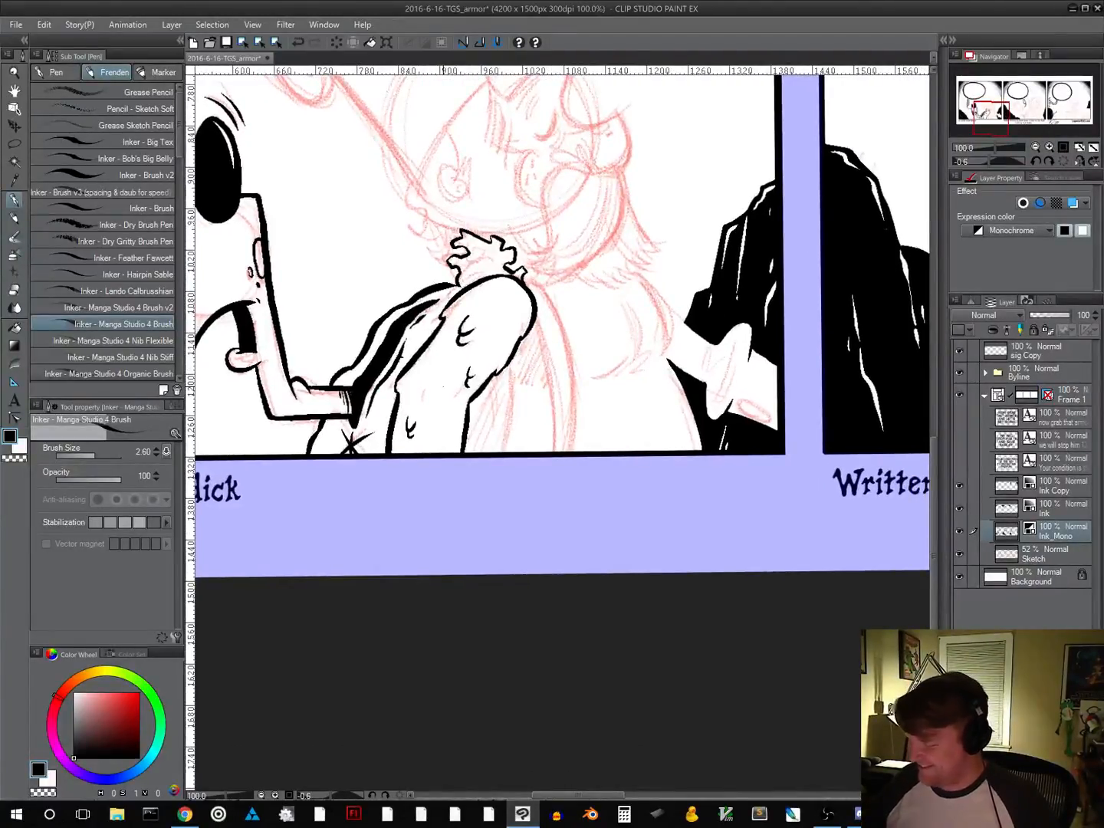
pyautogui.moveTo(508, 364); pyautogui.dragTo(500, 454)
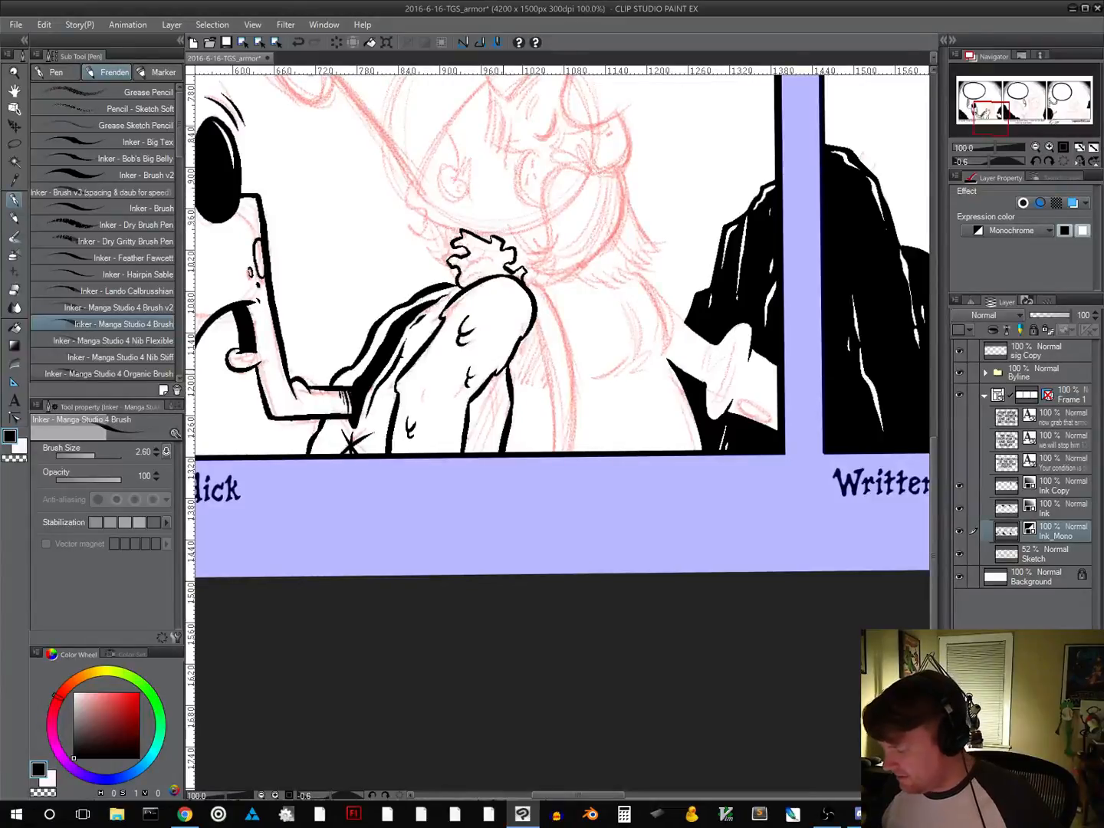
pyautogui.moveTo(507, 368); pyautogui.dragTo(493, 379)
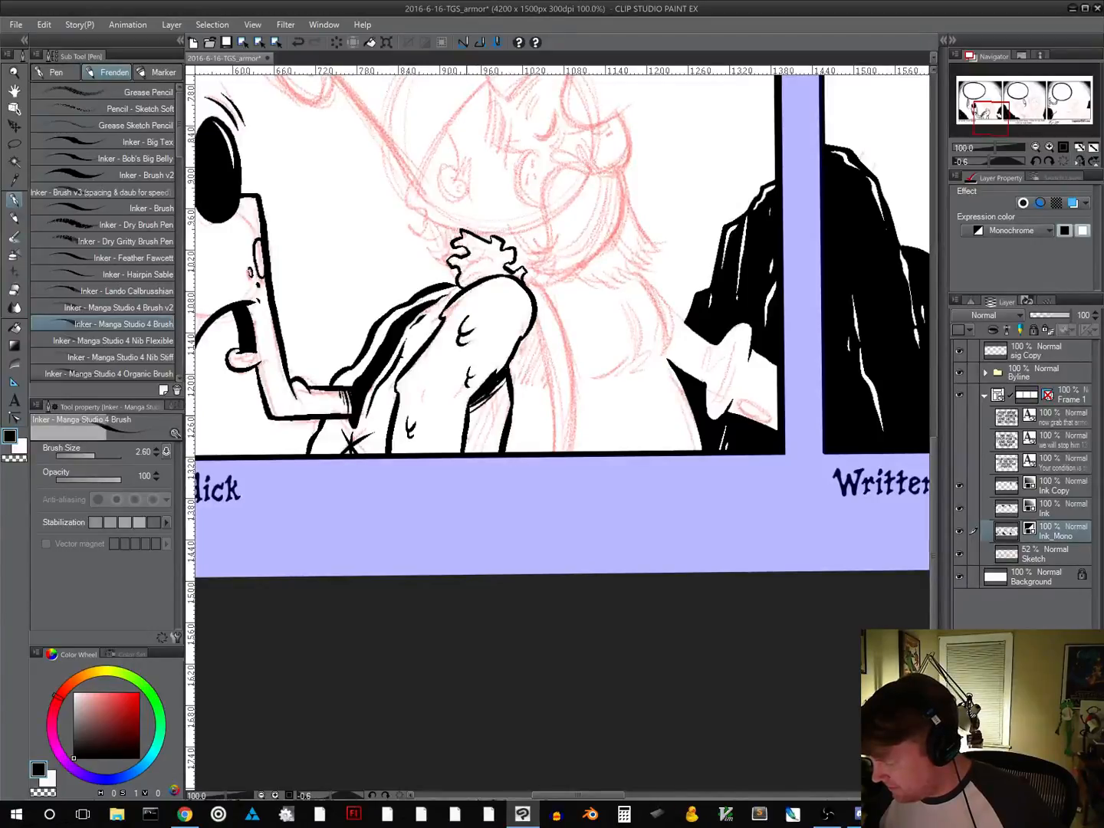
pyautogui.moveTo(503, 391)
pyautogui.mouseDown()
pyautogui.moveTo(471, 415)
pyautogui.moveTo(471, 429)
pyautogui.moveTo(491, 420)
pyautogui.moveTo(476, 434)
pyautogui.mouseUp()
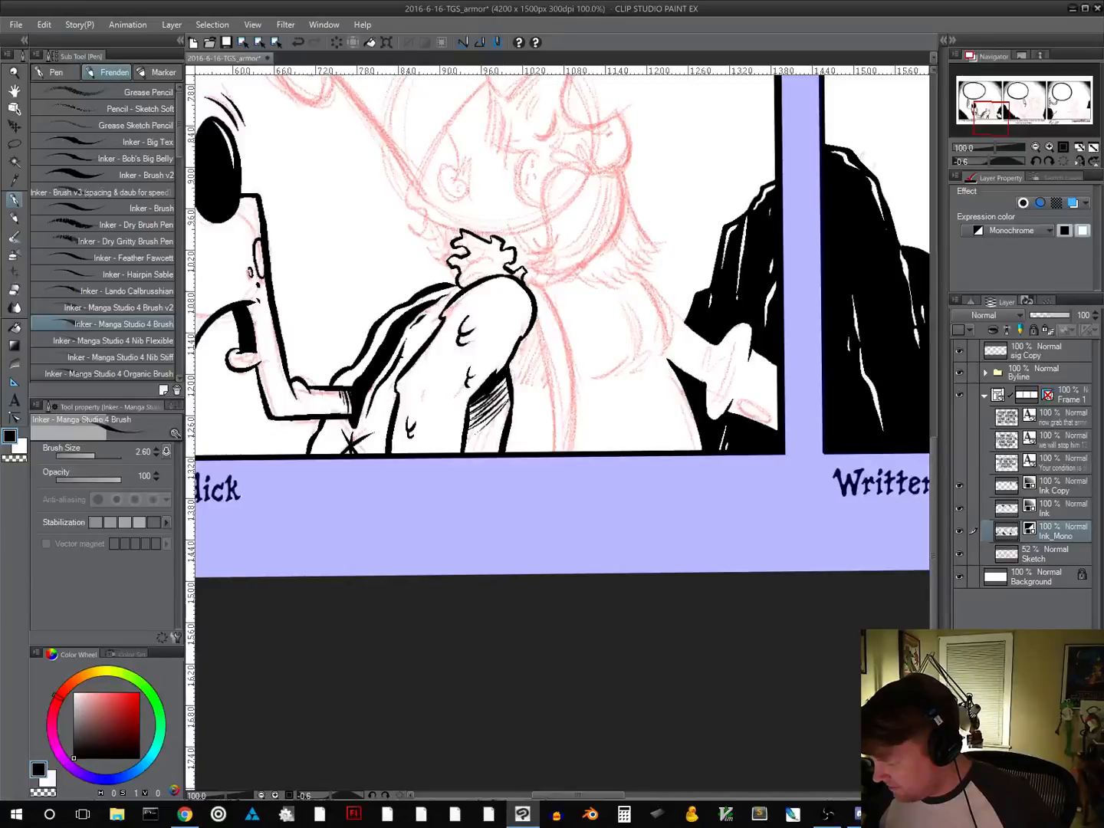
pyautogui.moveTo(505, 379)
pyautogui.mouseDown()
pyautogui.moveTo(471, 410)
pyautogui.moveTo(497, 389)
pyautogui.moveTo(470, 424)
pyautogui.moveTo(497, 409)
pyautogui.mouseUp()
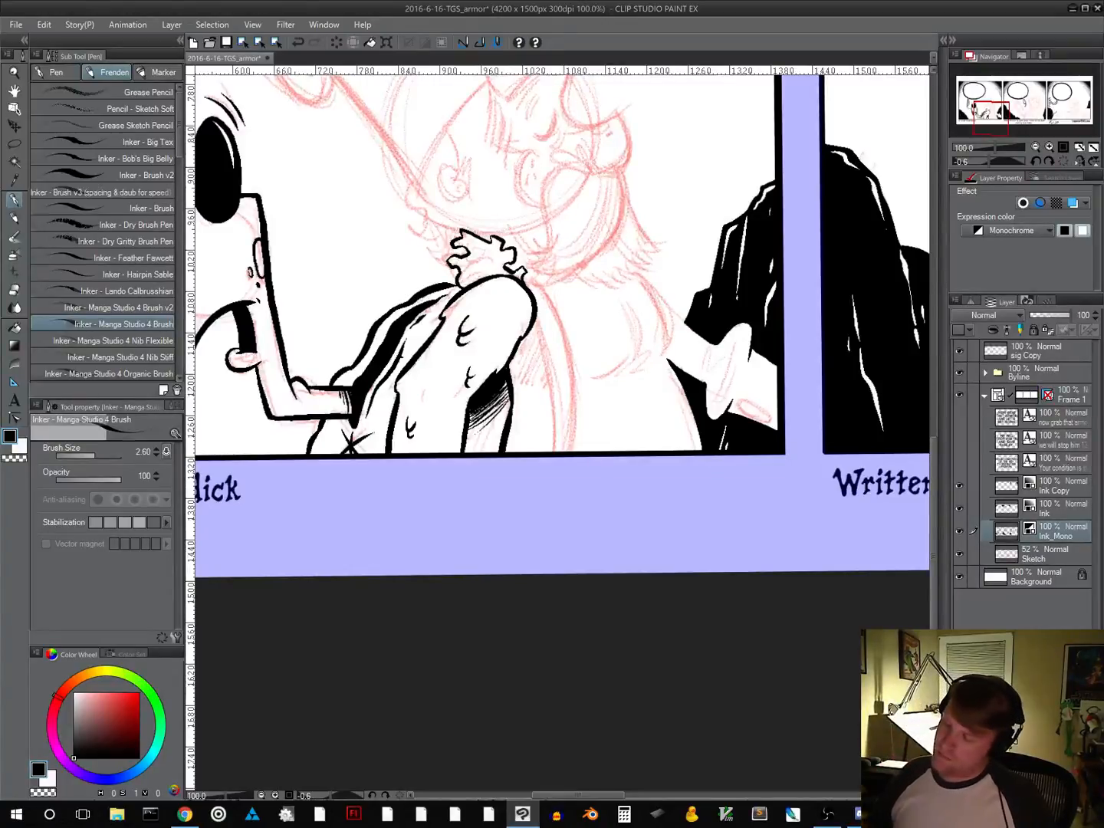
pyautogui.keyDown('alt'); pyautogui.click(583, 409); pyautogui.keyUp('alt')
pyautogui.keyDown('alt'); pyautogui.click(583, 408); pyautogui.keyUp('alt')
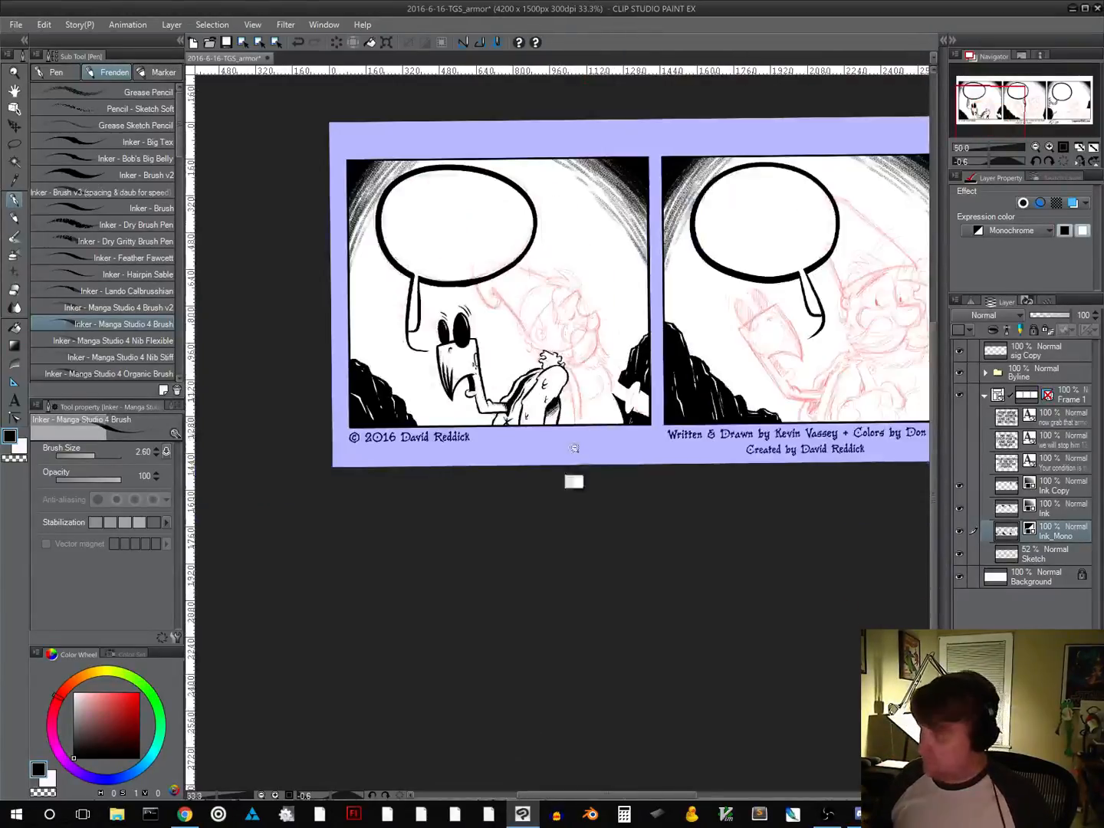
# Ink the two long curved edges of the band beside the bearded character's arm, from the shoulder to the panel's lower border
pyautogui.keyDown('ctrl'); pyautogui.click(571, 408); pyautogui.keyUp('ctrl')
pyautogui.keyDown('ctrl'); pyautogui.click(571, 408); pyautogui.keyUp('ctrl')
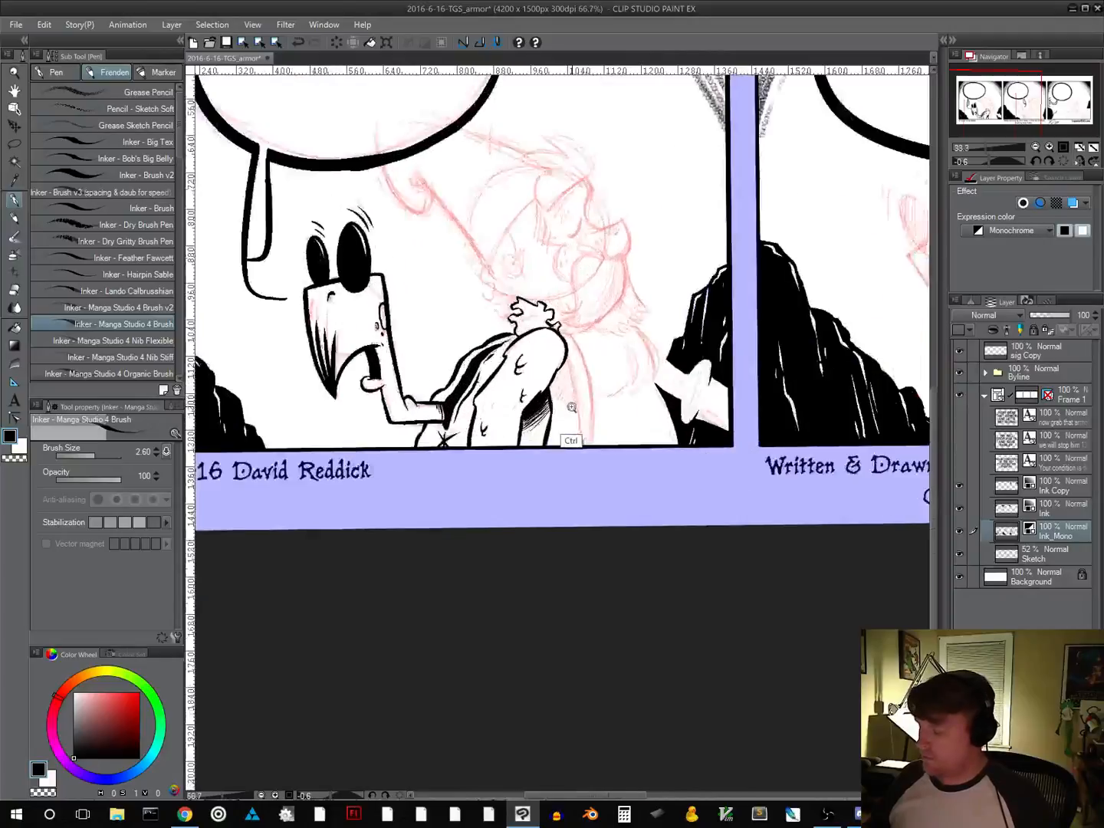
pyautogui.keyDown('ctrl'); pyautogui.click(570, 408); pyautogui.keyUp('ctrl')
pyautogui.keyDown('ctrl'); pyautogui.click(574, 418); pyautogui.keyUp('ctrl')
pyautogui.moveTo(634, 447); pyautogui.dragTo(577, 500)
pyautogui.hotkey('ctrl', '-')
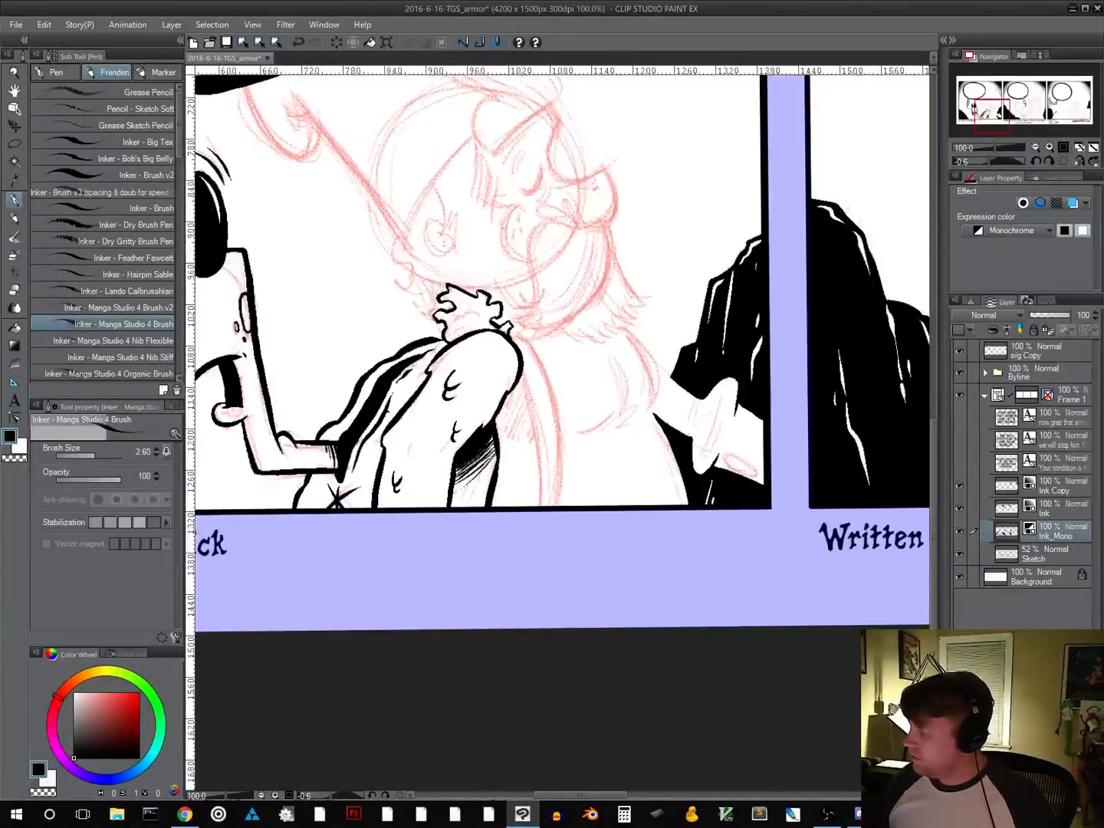
pyautogui.moveTo(628, 427); pyautogui.dragTo(523, 445)
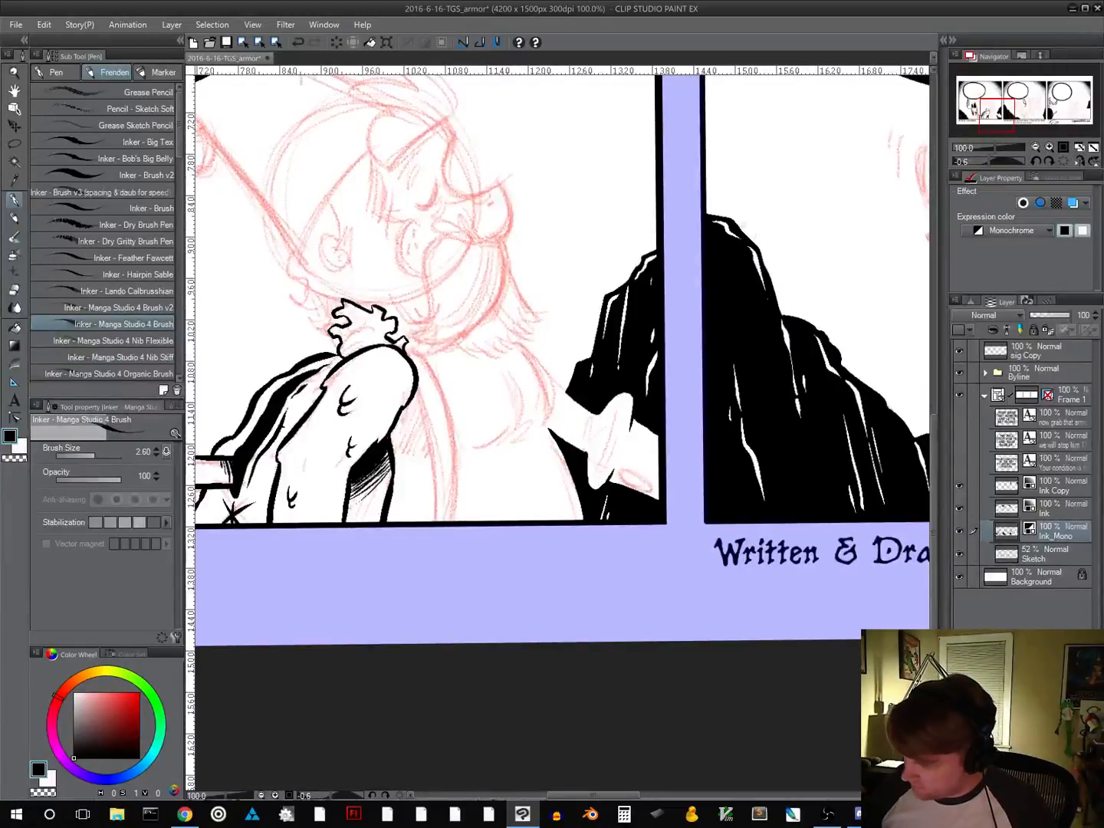
pyautogui.moveTo(416, 385)
pyautogui.mouseDown()
pyautogui.moveTo(434, 447)
pyautogui.moveTo(433, 522)
pyautogui.mouseUp()
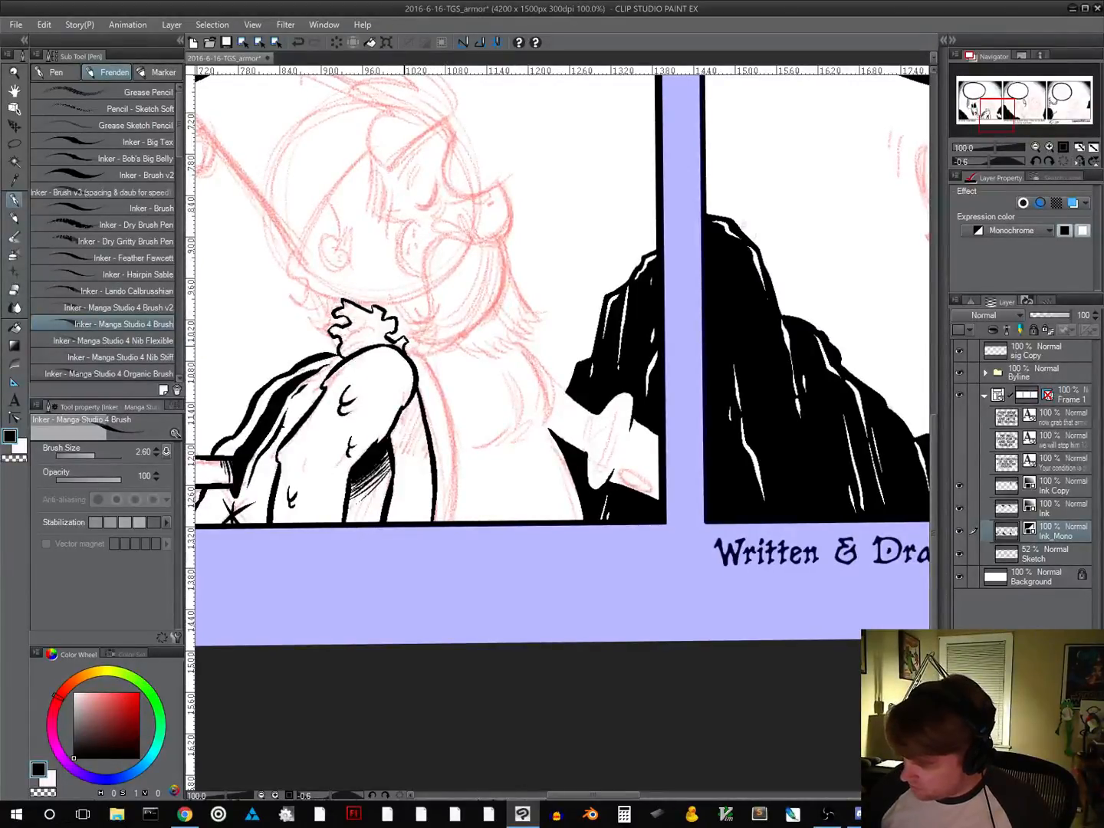
pyautogui.moveTo(407, 345)
pyautogui.mouseDown()
pyautogui.moveTo(434, 363)
pyautogui.moveTo(455, 437)
pyautogui.moveTo(460, 521)
pyautogui.mouseUp()
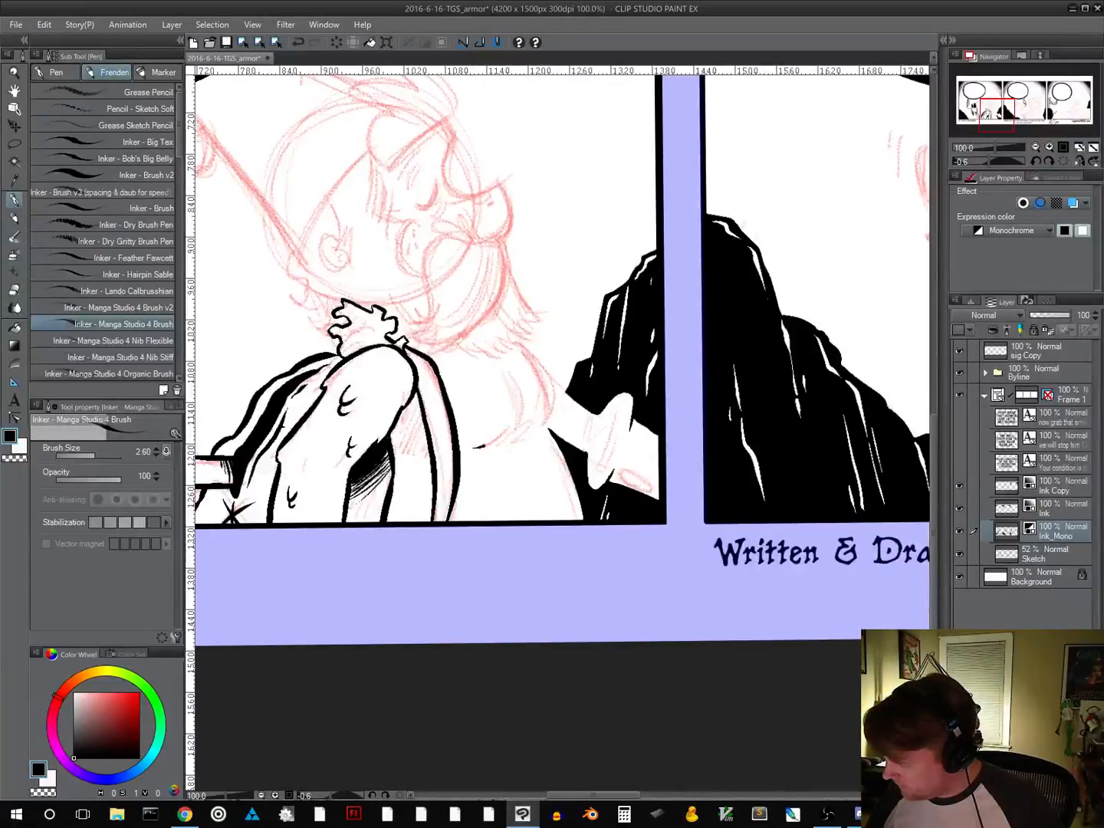
# Ink the torso's crease marks, the side contour below the beard and the inner curves running down to the panel border
pyautogui.moveTo(473, 447); pyautogui.dragTo(537, 421)
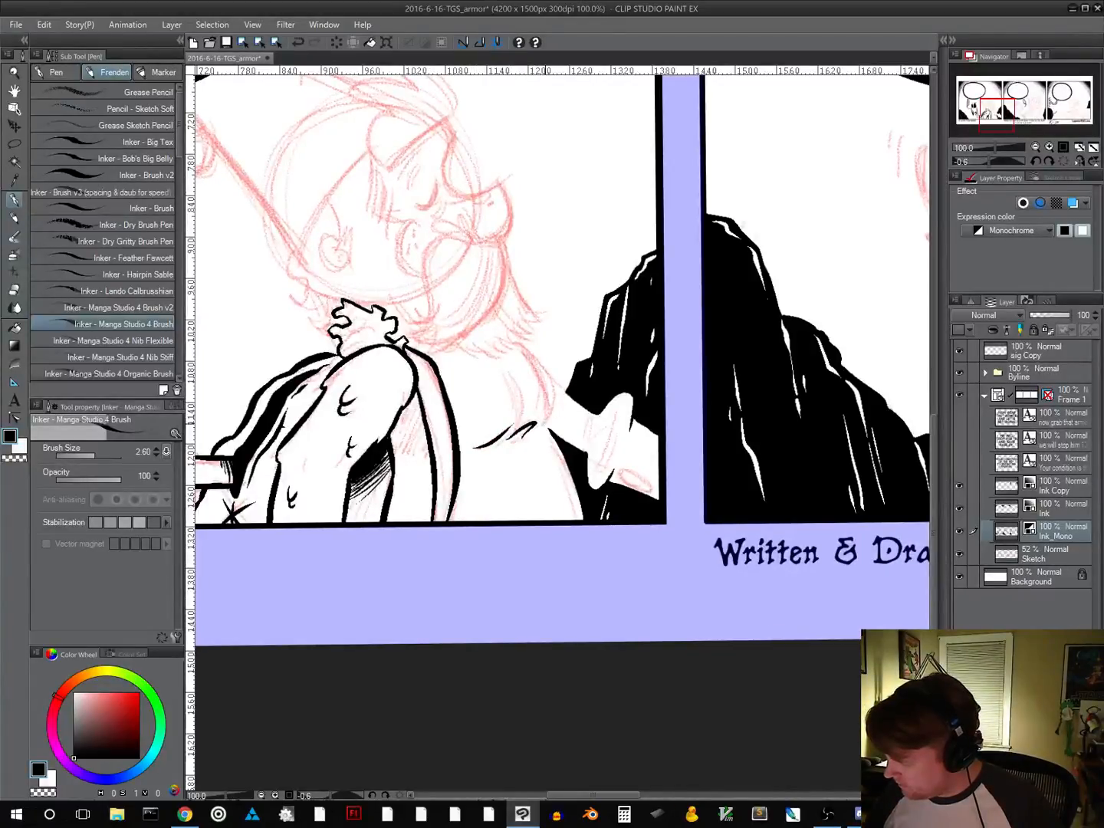
pyautogui.moveTo(519, 345); pyautogui.dragTo(548, 431)
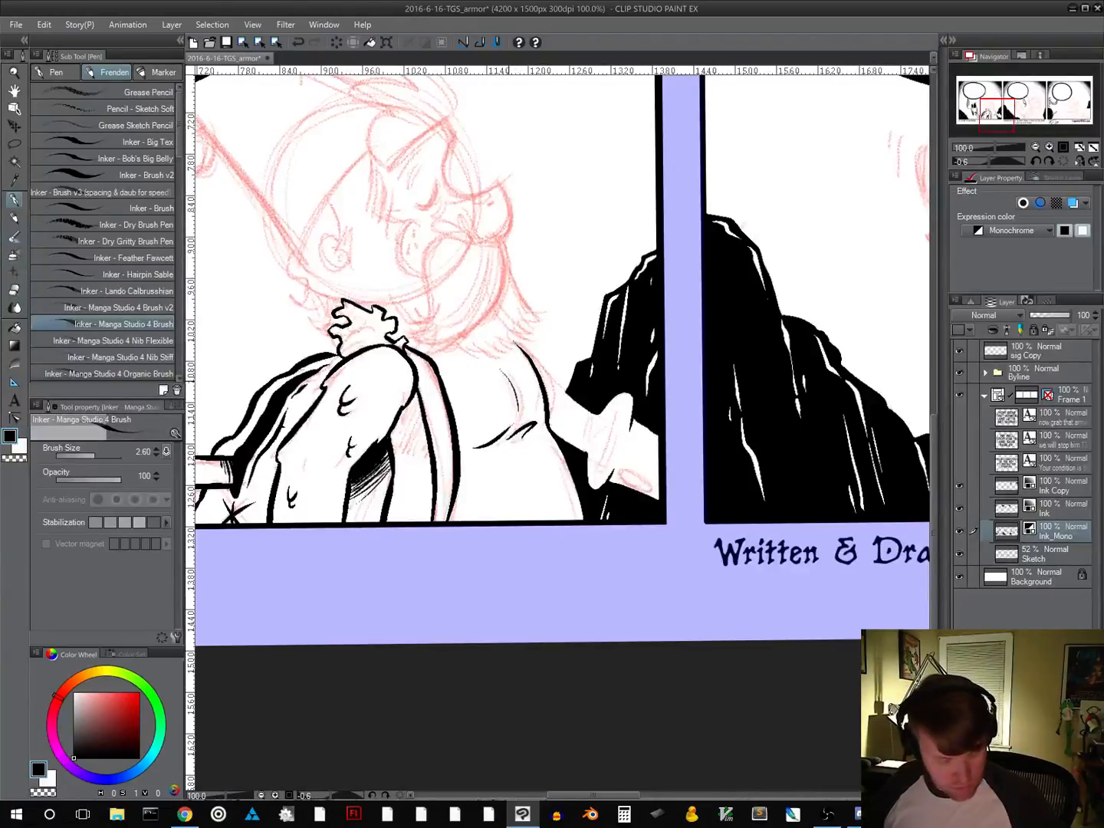
pyautogui.hotkey('ctrl', 'z')
pyautogui.moveTo(500, 367); pyautogui.dragTo(552, 520)
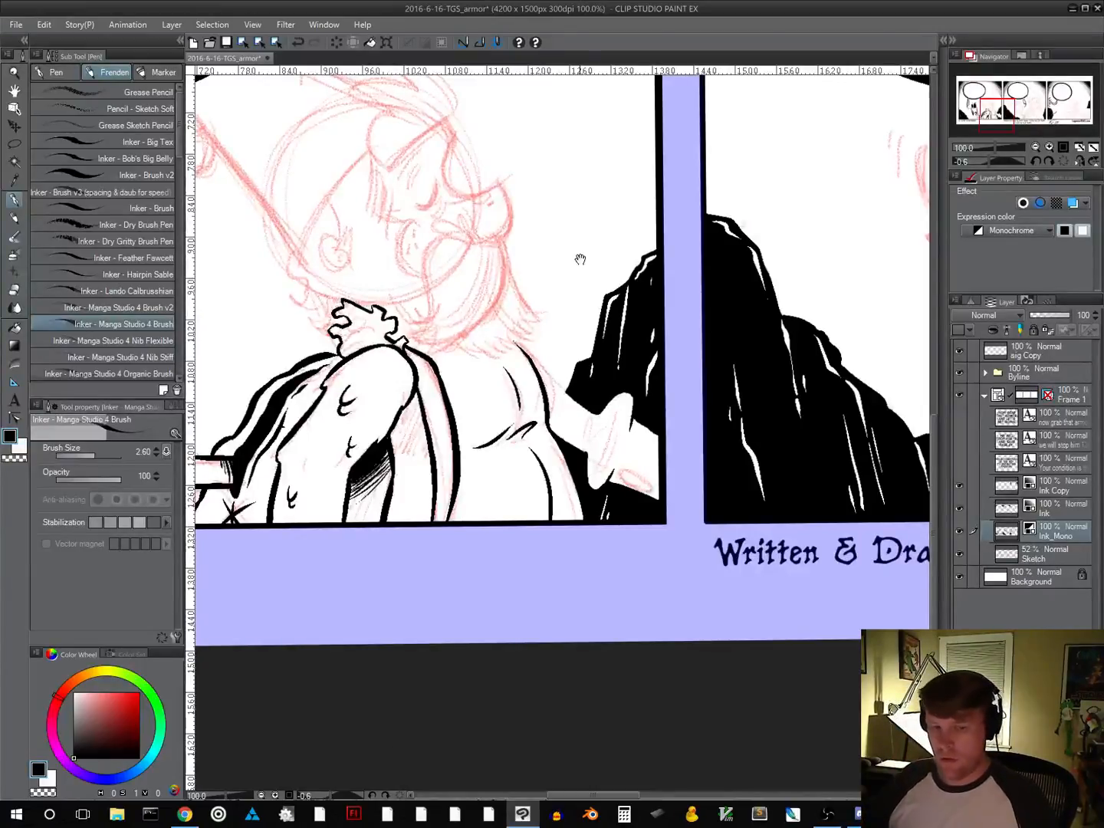
# Try to shade the gap between the upper arm and the band with black and diagonal hatching
pyautogui.moveTo(579, 254); pyautogui.dragTo(640, 327)
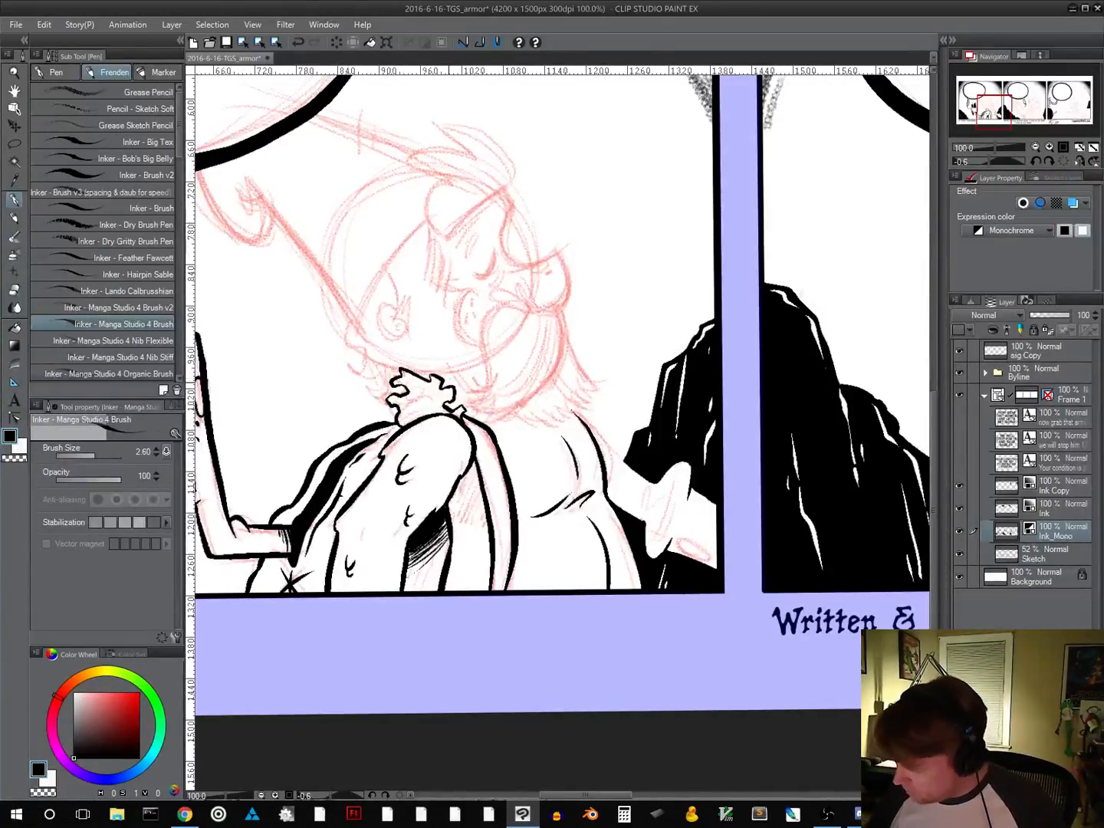
pyautogui.moveTo(520, 565); pyautogui.dragTo(500, 449)
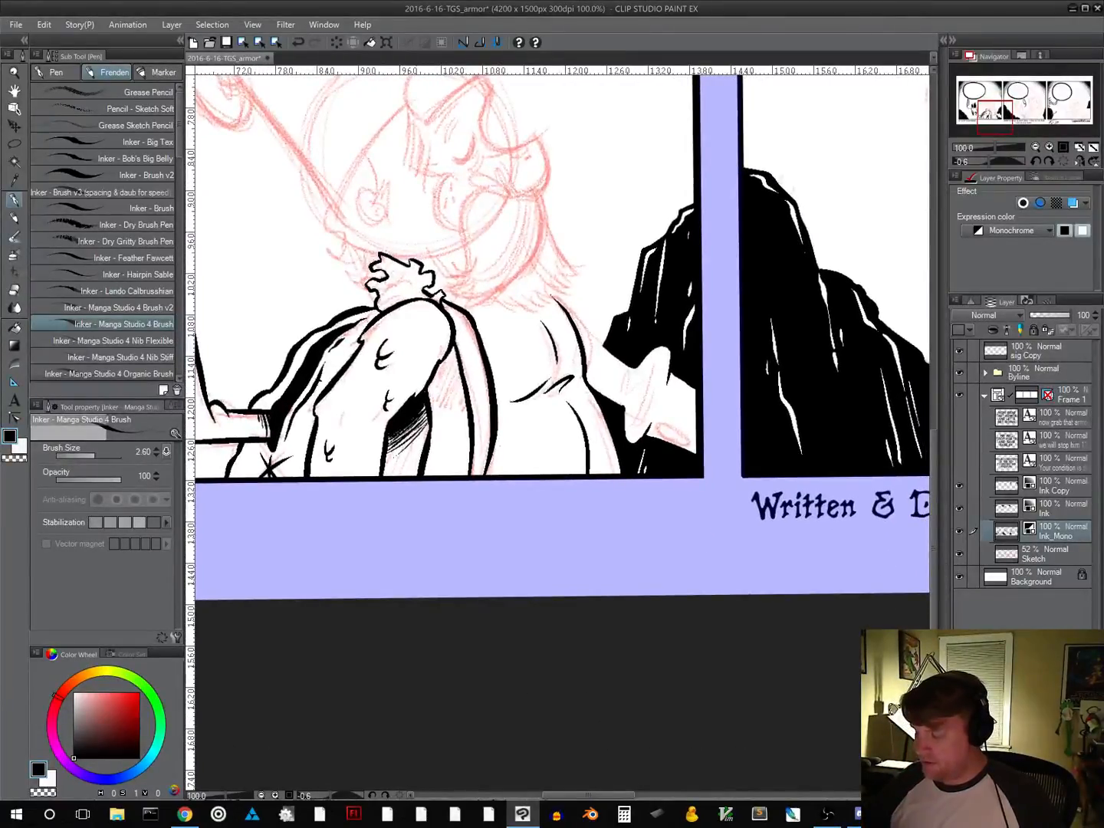
pyautogui.moveTo(478, 436); pyautogui.dragTo(471, 470)
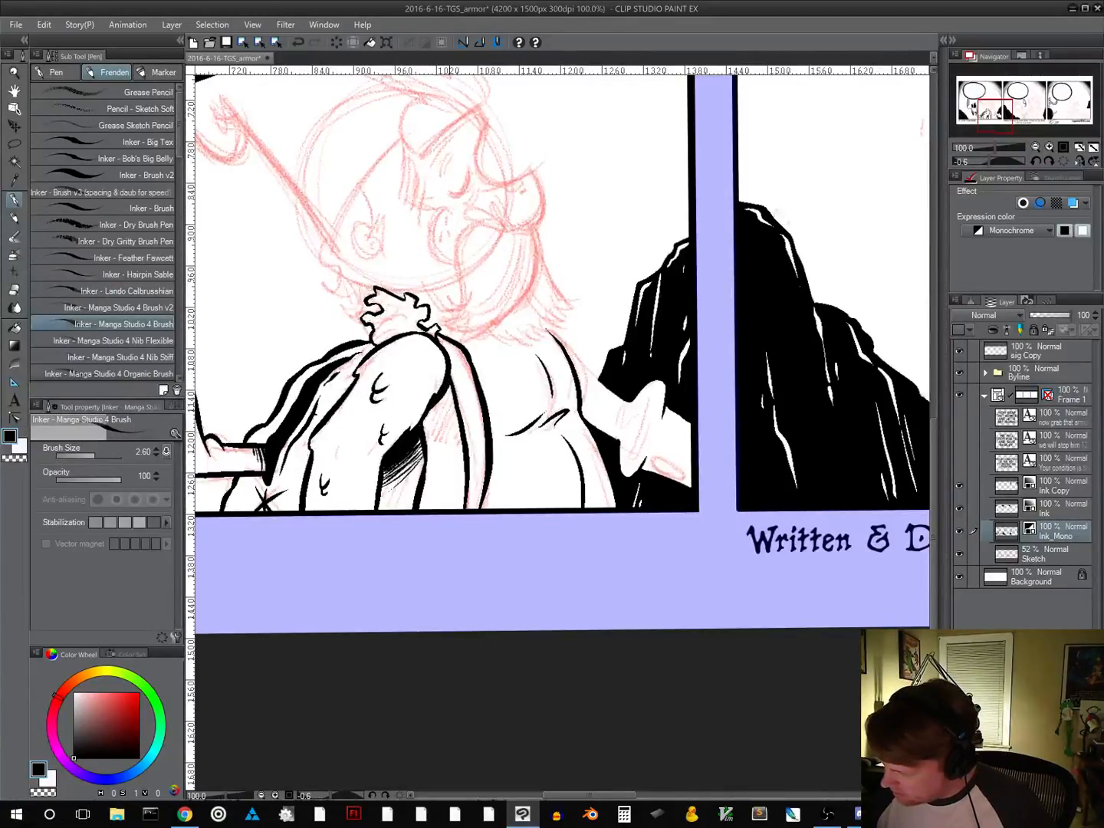
pyautogui.moveTo(449, 390)
pyautogui.mouseDown()
pyautogui.moveTo(425, 422)
pyautogui.moveTo(436, 438)
pyautogui.mouseUp()
pyautogui.moveTo(455, 426); pyautogui.dragTo(442, 440)
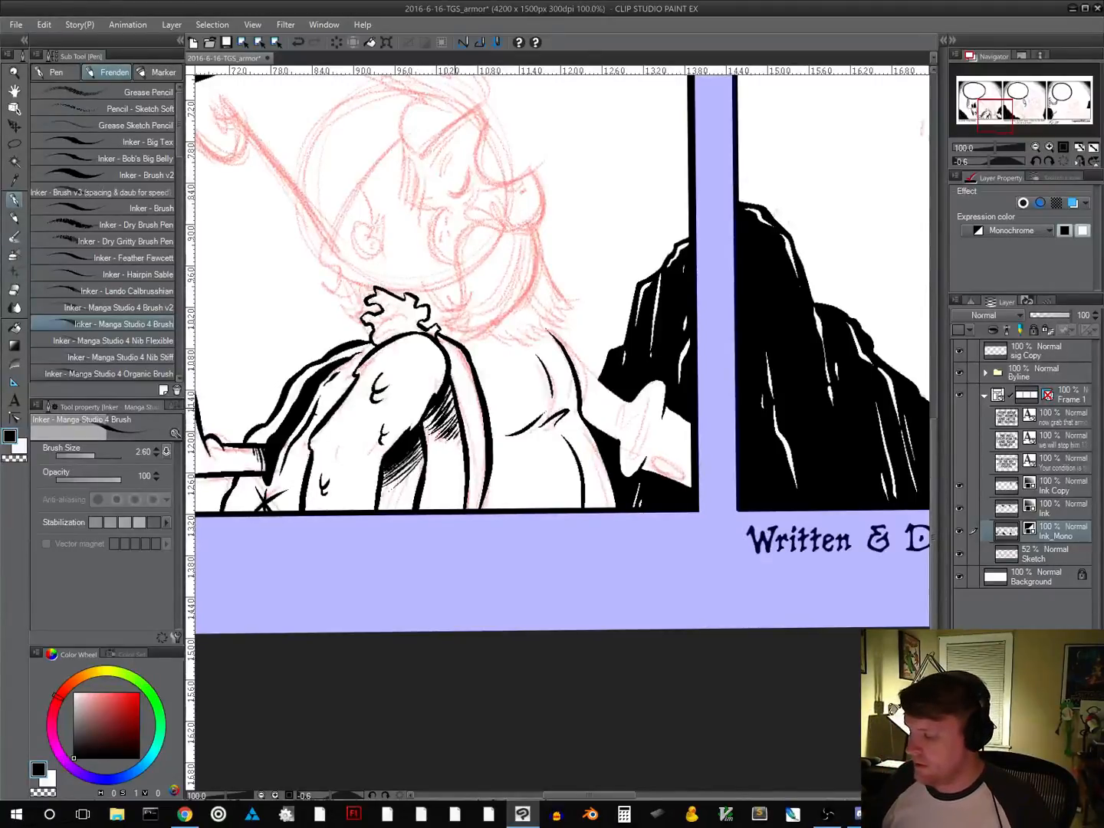
pyautogui.moveTo(457, 407); pyautogui.dragTo(447, 424)
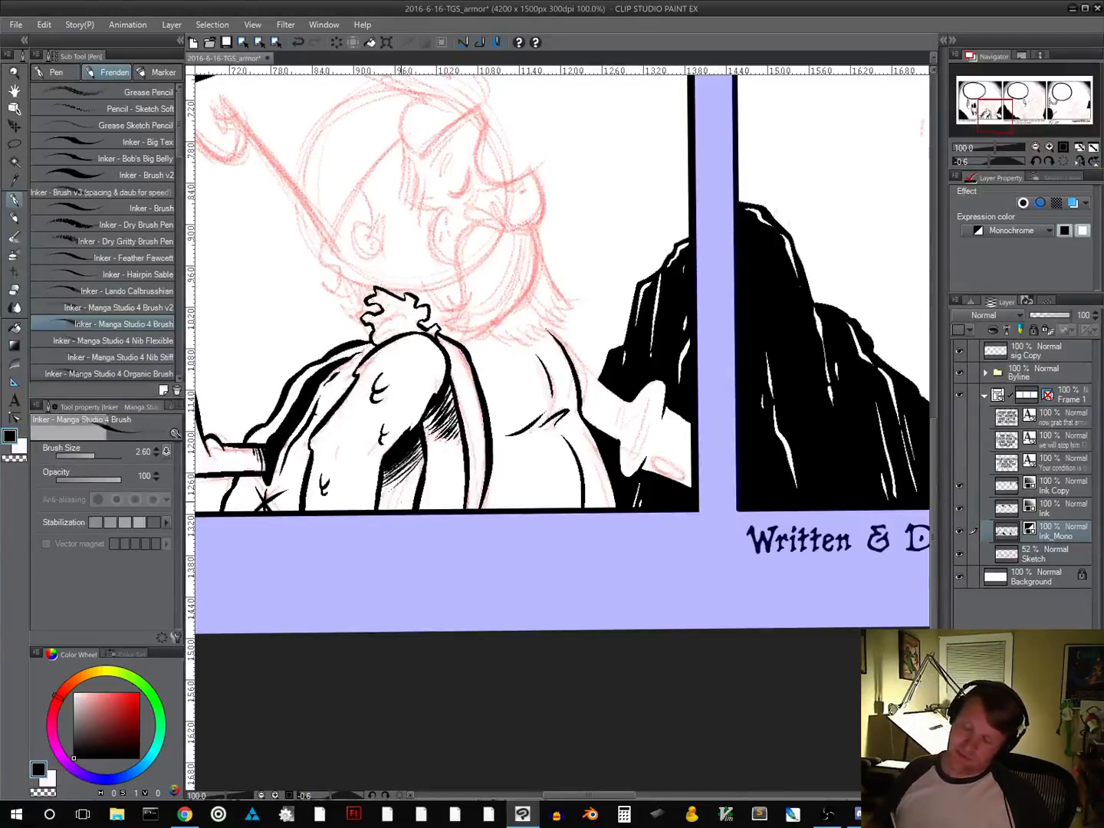
# Undo the hatching strokes between the upper arm and the band
pyautogui.hotkey('ctrl', 'z')
pyautogui.hotkey('ctrl', 'z')
pyautogui.hotkey('ctrl', 'z')
pyautogui.hotkey('ctrl', 'z')
pyautogui.hotkey('ctrl', 'z')
pyautogui.hotkey('ctrl', 'z')
pyautogui.hotkey('ctrl', 'z')
pyautogui.hotkey('ctrl', 'z')
pyautogui.hotkey('ctrl', 'z')
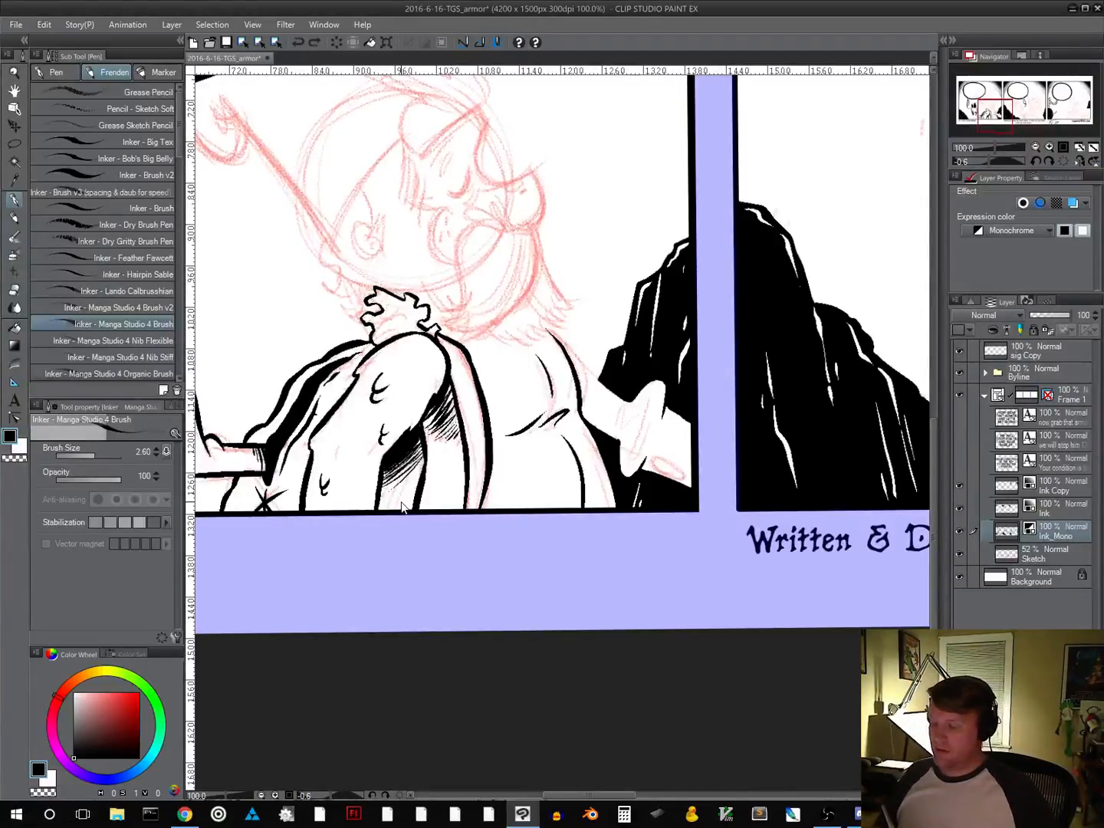
pyautogui.hotkey('ctrl', 'z')
pyautogui.hotkey('ctrl', 'z')
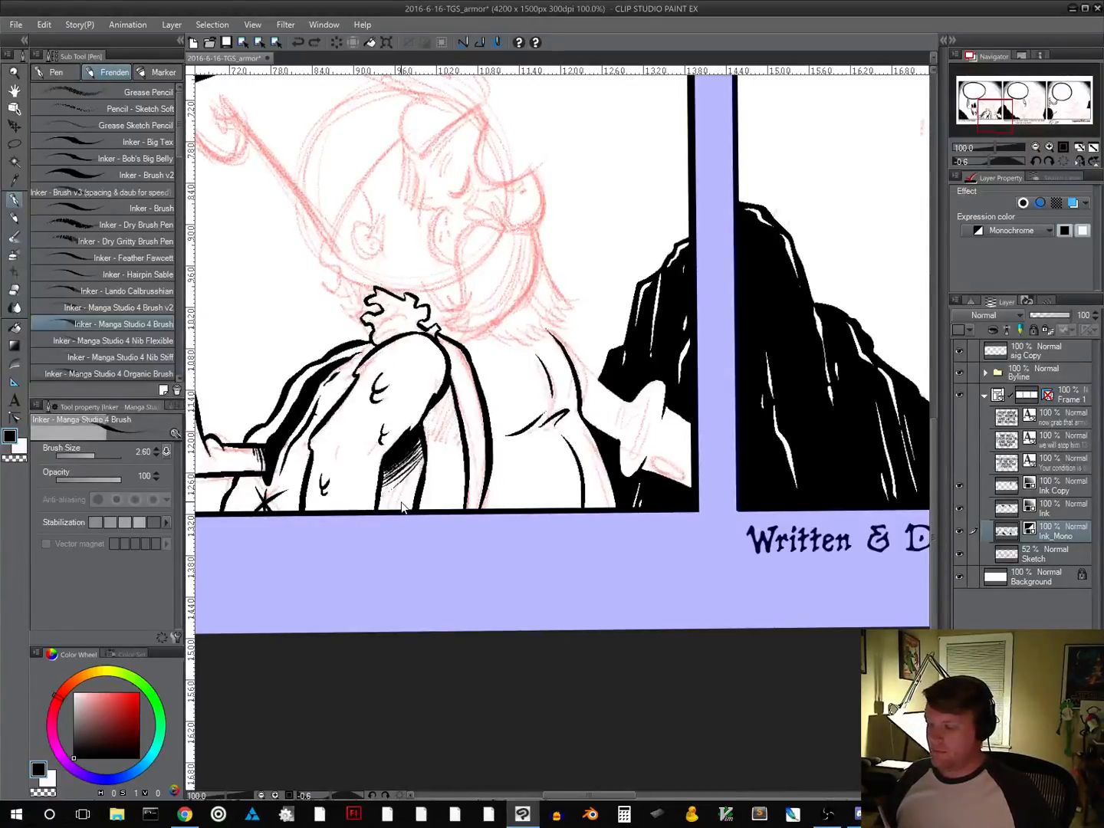
pyautogui.hotkey('ctrl', 'z')
pyautogui.hotkey('ctrl', 'z')
pyautogui.hotkey('ctrl', 'z')
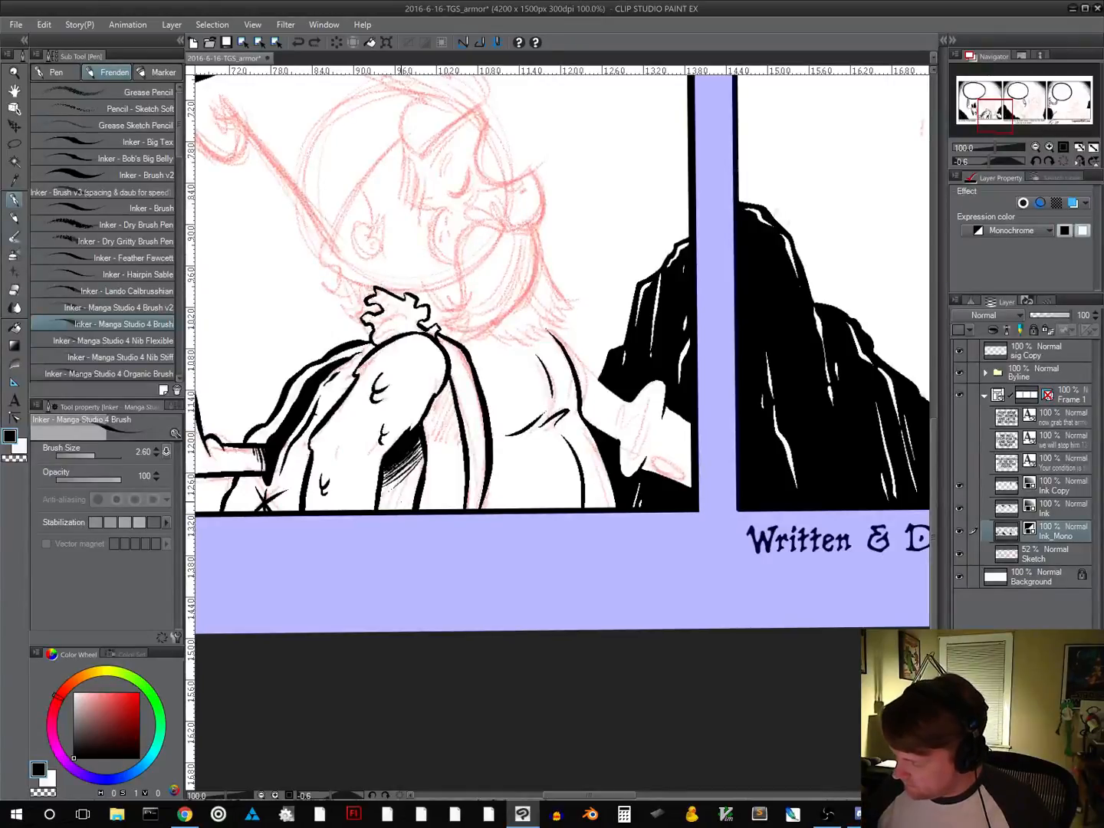
# Shade the gap below the armpit with solid black that ends in short hatching strokes toward the band
pyautogui.moveTo(426, 418); pyautogui.dragTo(450, 385)
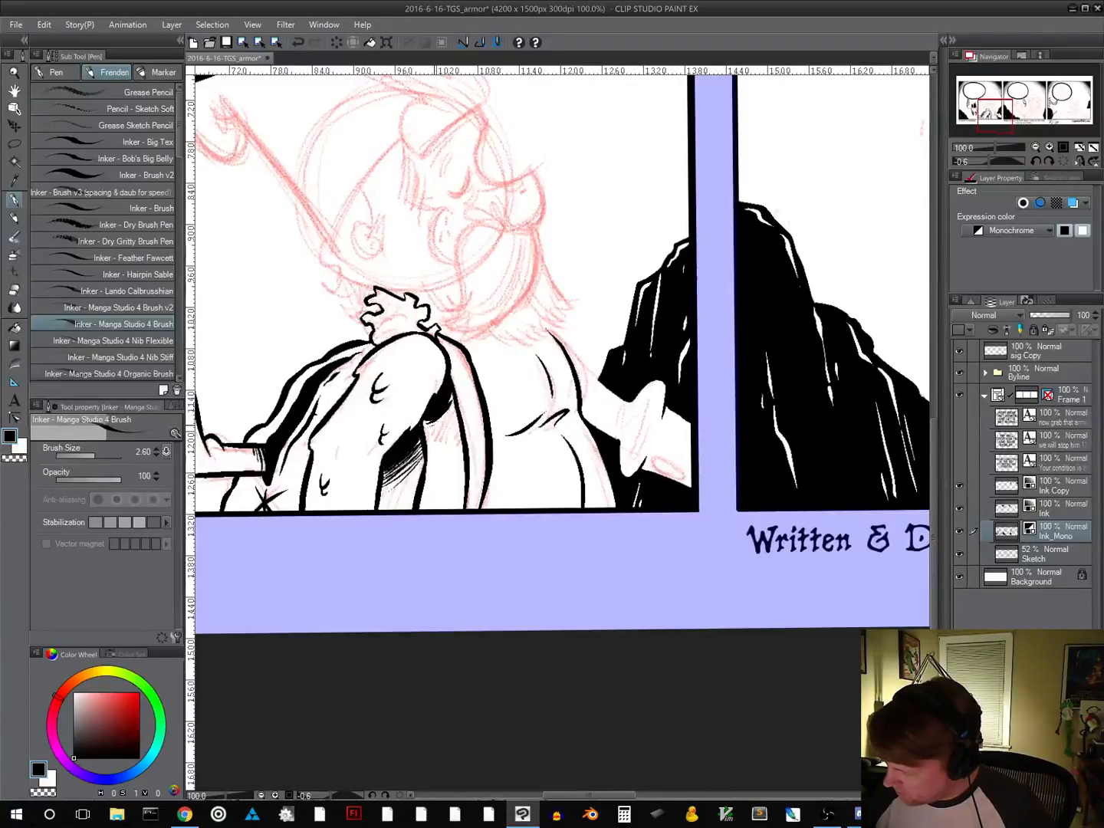
pyautogui.moveTo(432, 427); pyautogui.dragTo(451, 416)
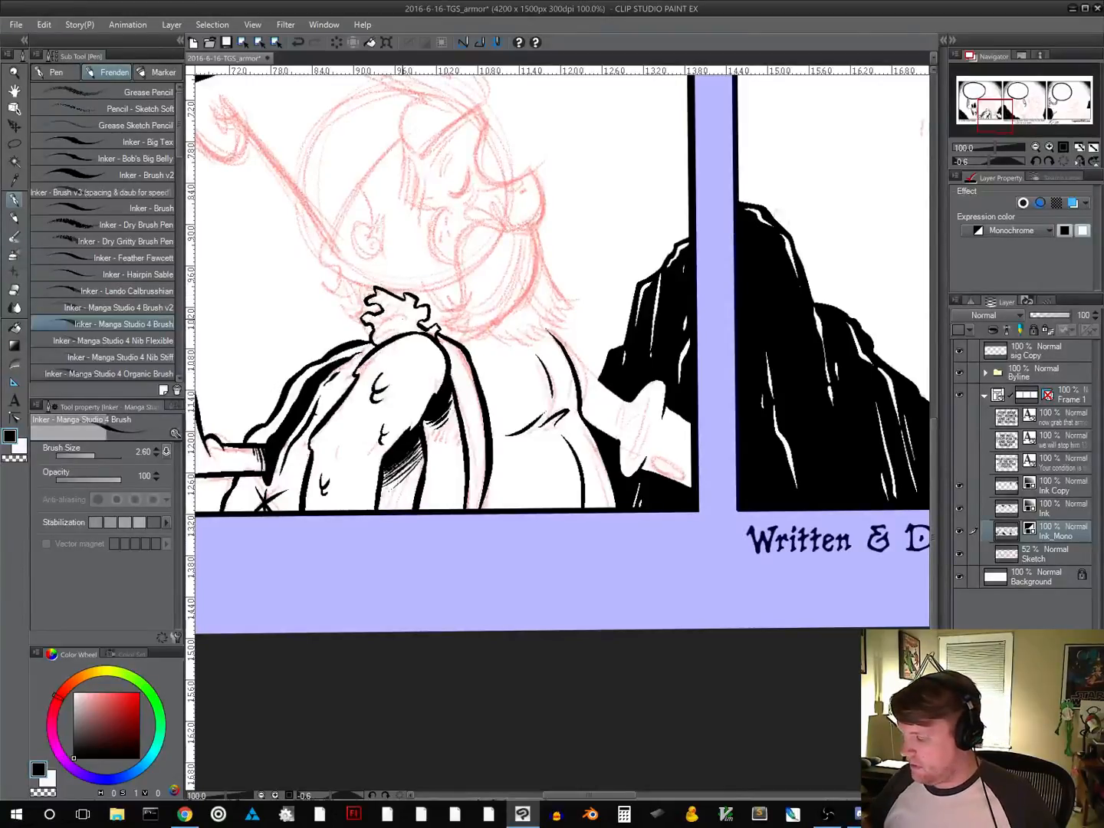
# Ink the upper edge of the far arm from below the beard to the black rock
pyautogui.moveTo(623, 475); pyautogui.dragTo(574, 568)
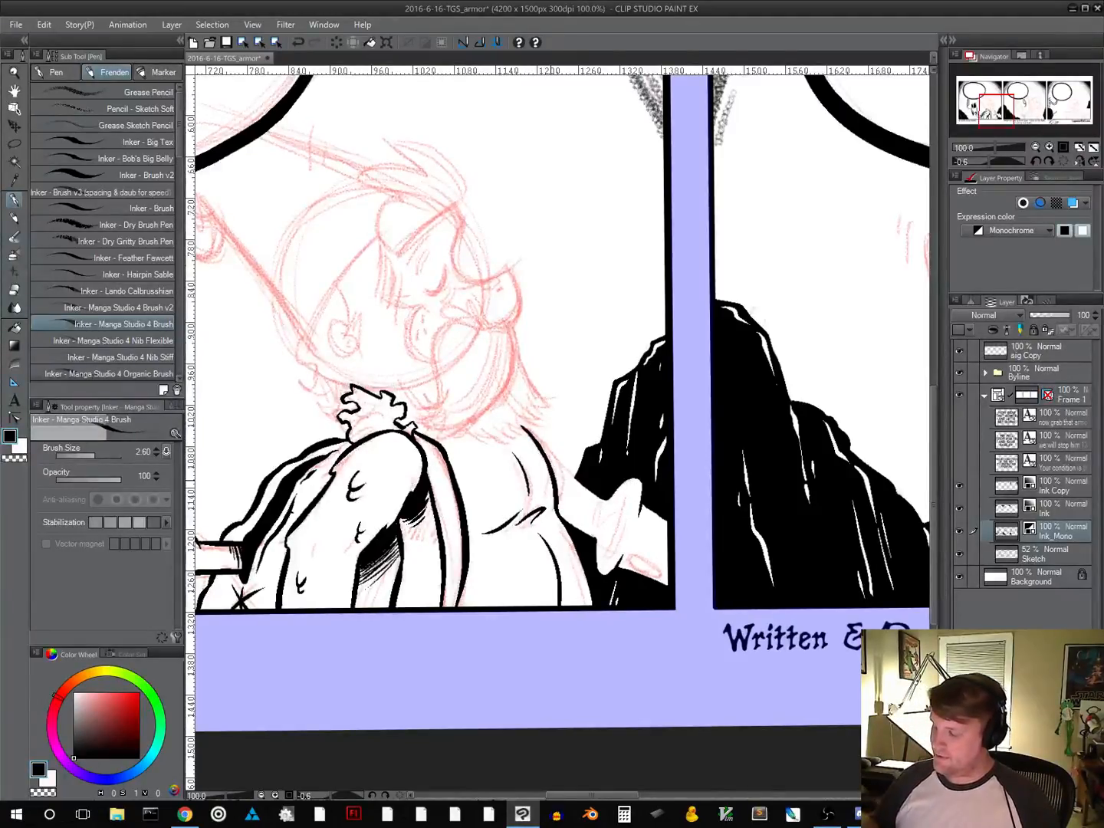
pyautogui.moveTo(674, 552); pyautogui.dragTo(558, 338)
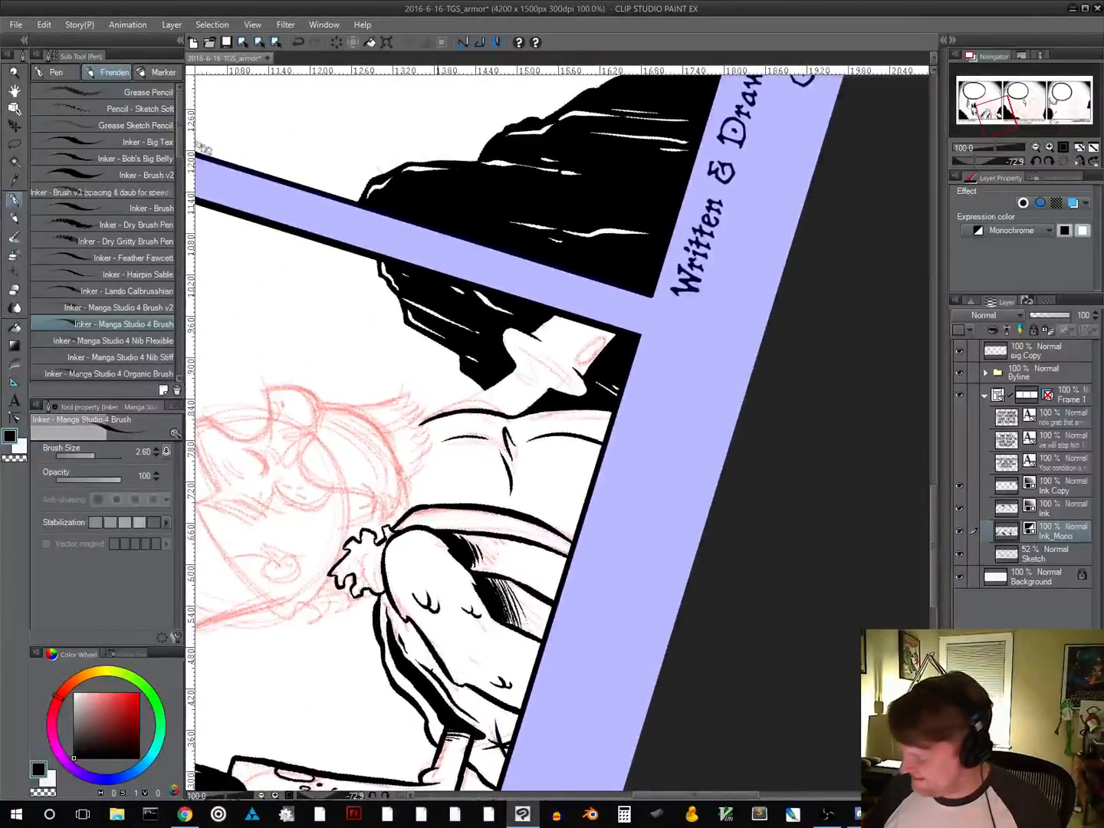
pyautogui.moveTo(426, 420); pyautogui.dragTo(490, 386)
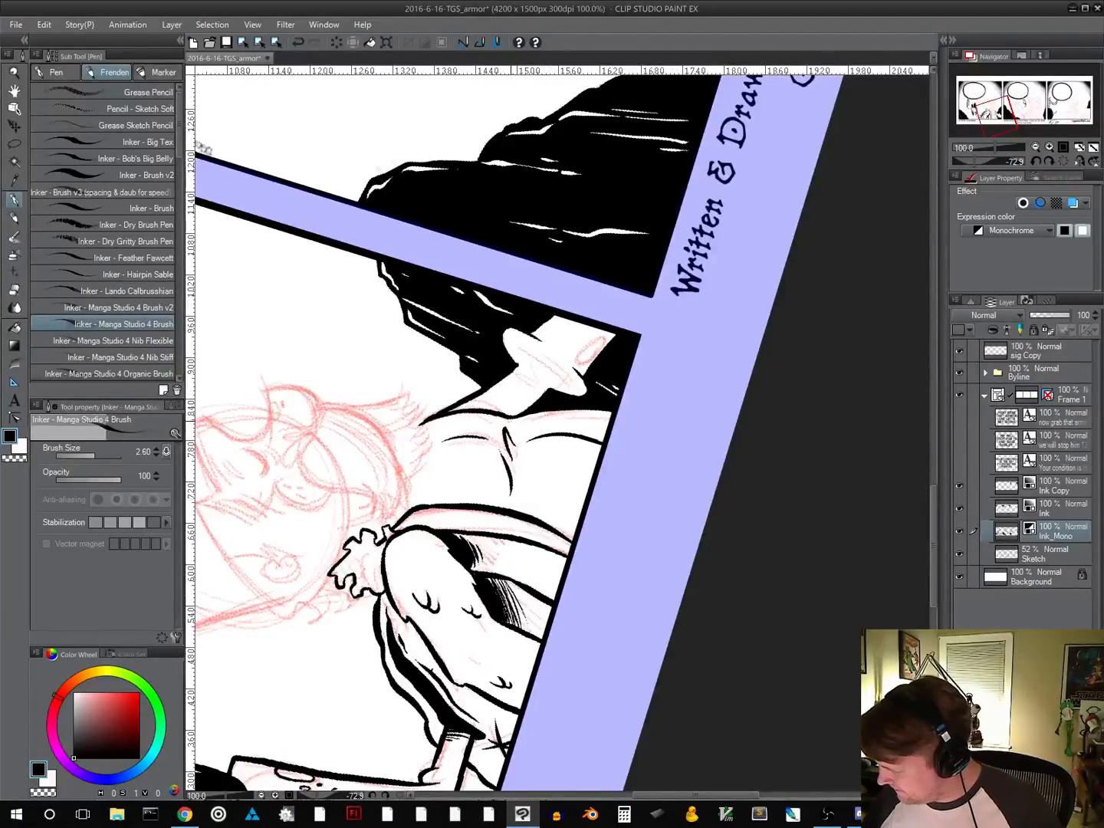
# Ink the curved inner edge of the flared cuff and small fold marks on the far arm just before it
pyautogui.moveTo(638, 459); pyautogui.dragTo(481, 554)
pyautogui.moveTo(656, 483); pyautogui.dragTo(569, 569)
pyautogui.moveTo(647, 514); pyautogui.dragTo(521, 453)
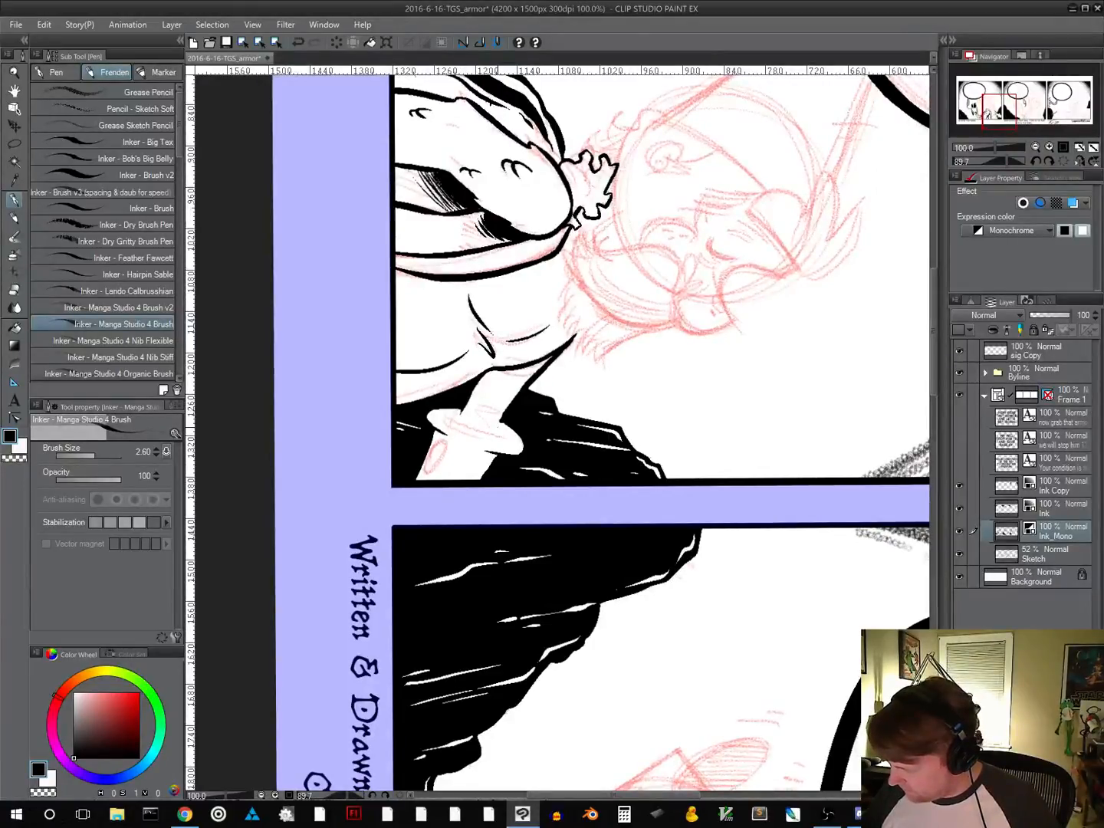
pyautogui.moveTo(690, 425); pyautogui.dragTo(627, 318)
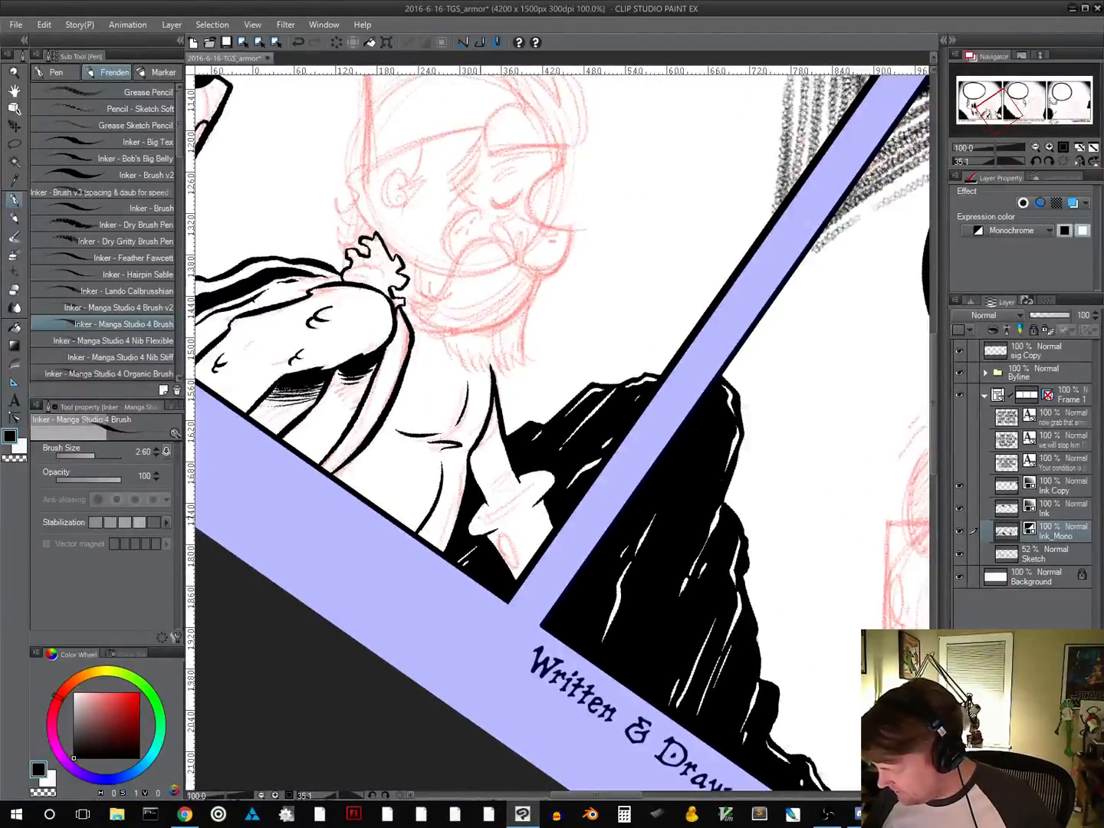
pyautogui.moveTo(481, 518); pyautogui.dragTo(542, 477)
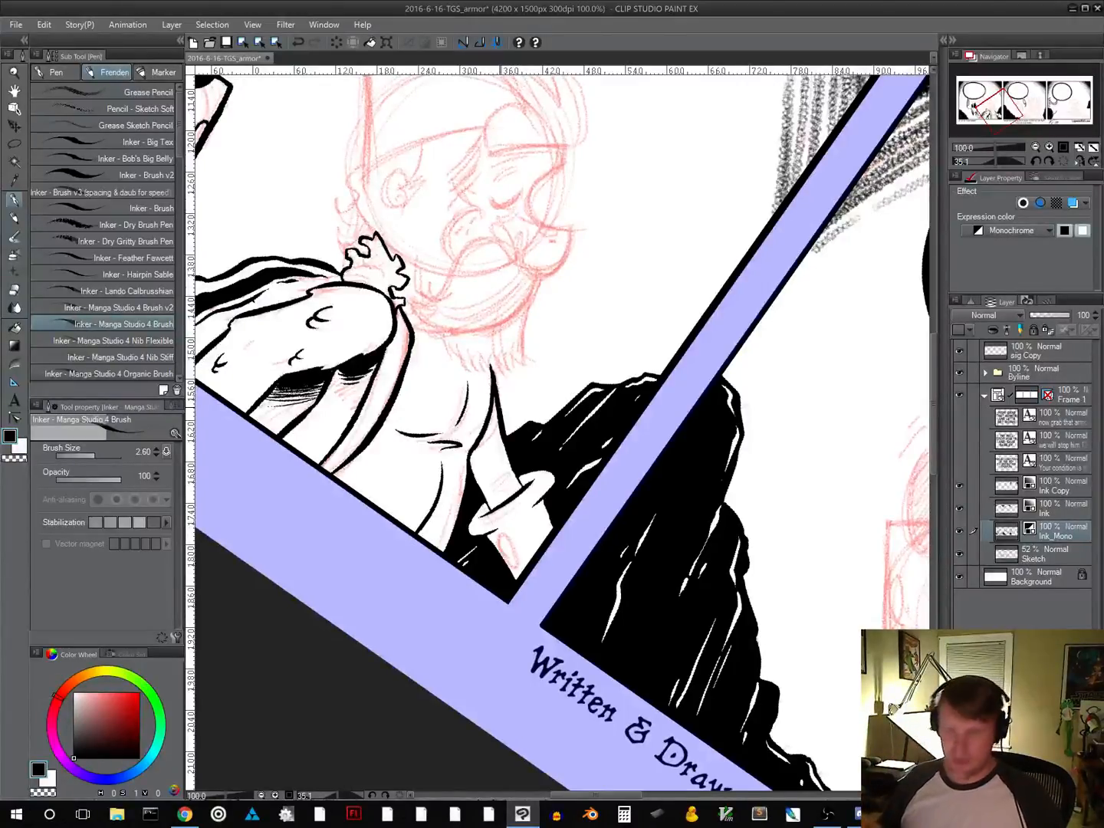
pyautogui.moveTo(491, 488); pyautogui.dragTo(510, 479)
pyautogui.moveTo(493, 497); pyautogui.dragTo(504, 490)
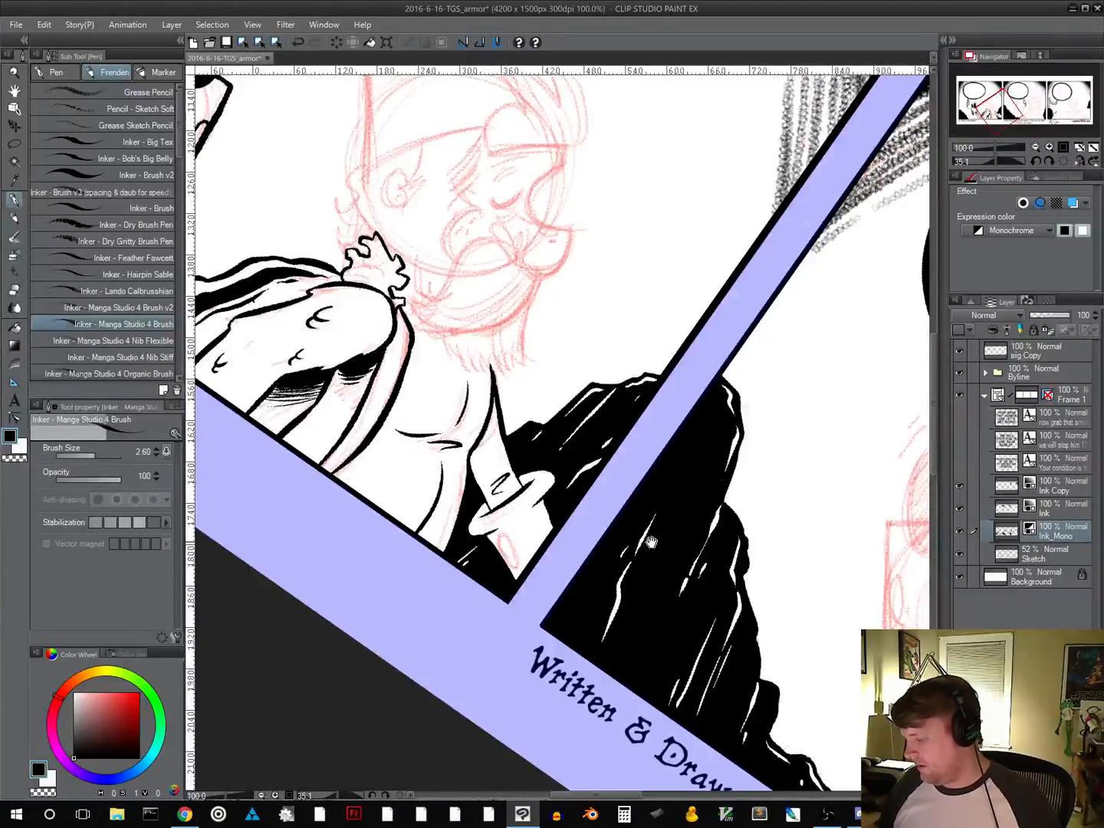
# Ink the small oval on the white shape beyond the cuff, near the panel's lower corner
pyautogui.moveTo(731, 514); pyautogui.dragTo(672, 324)
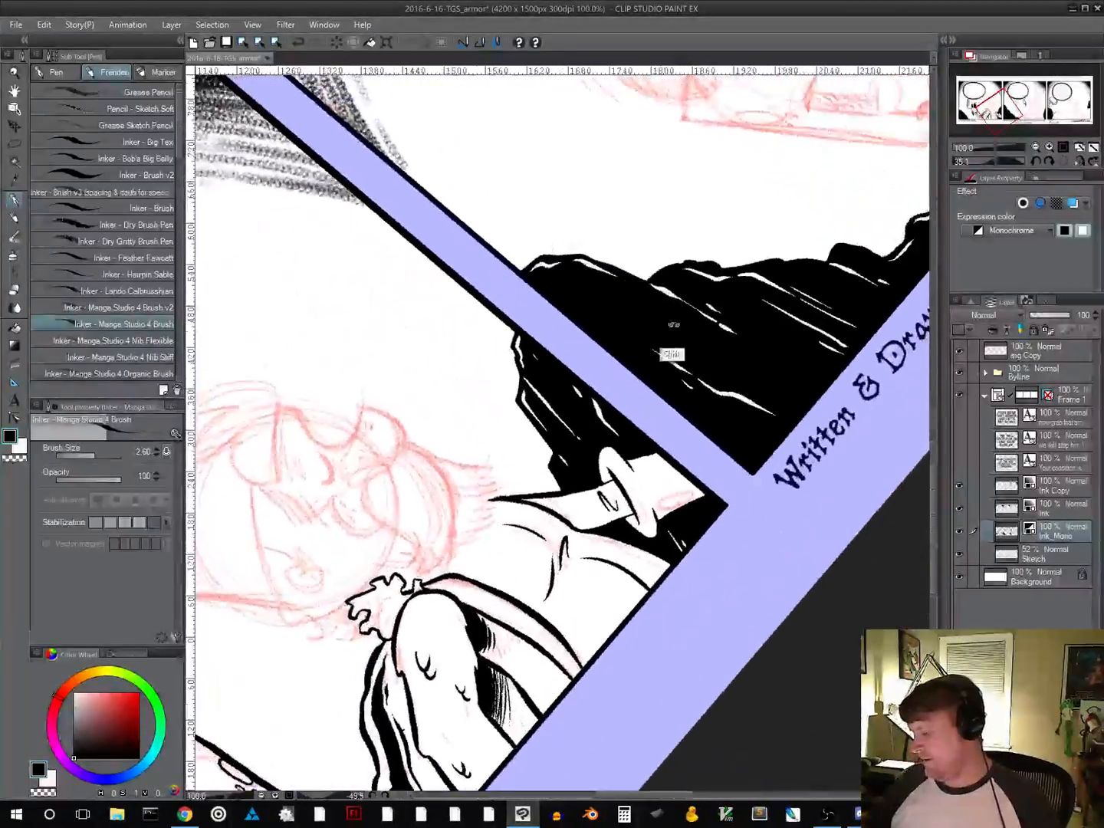
pyautogui.moveTo(688, 572); pyautogui.dragTo(463, 515)
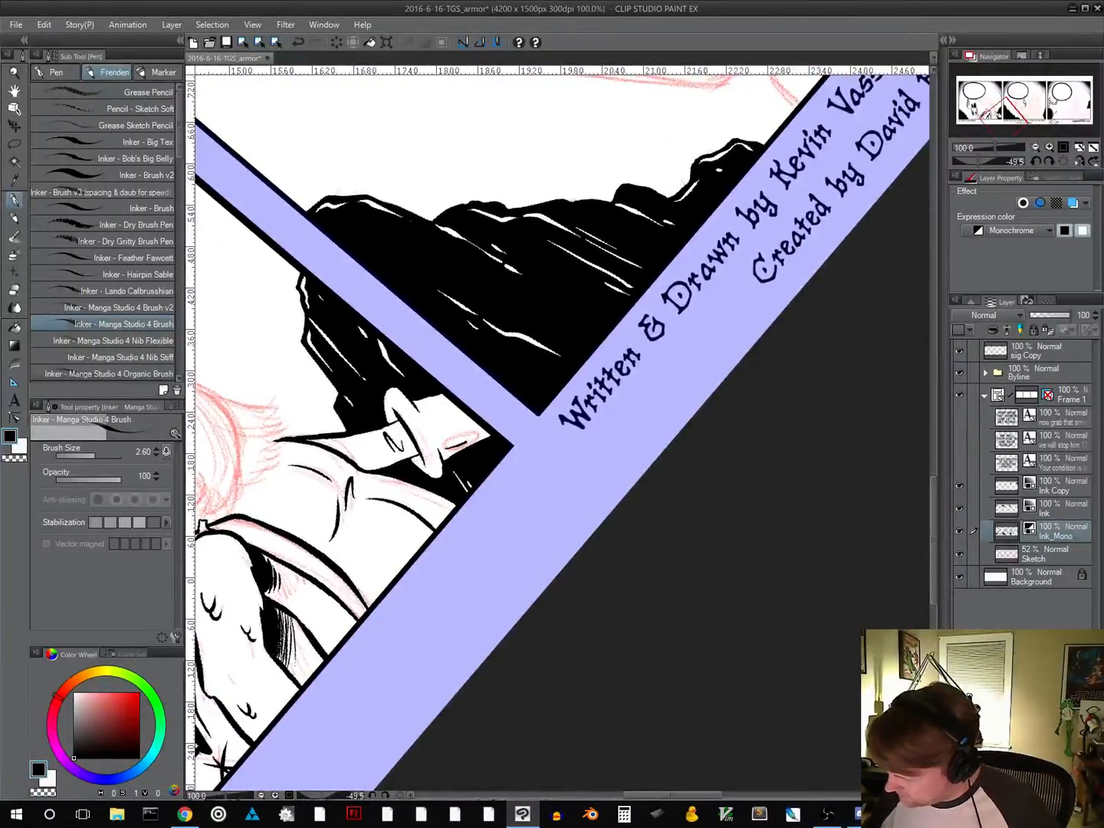
pyautogui.moveTo(476, 433); pyautogui.dragTo(444, 445)
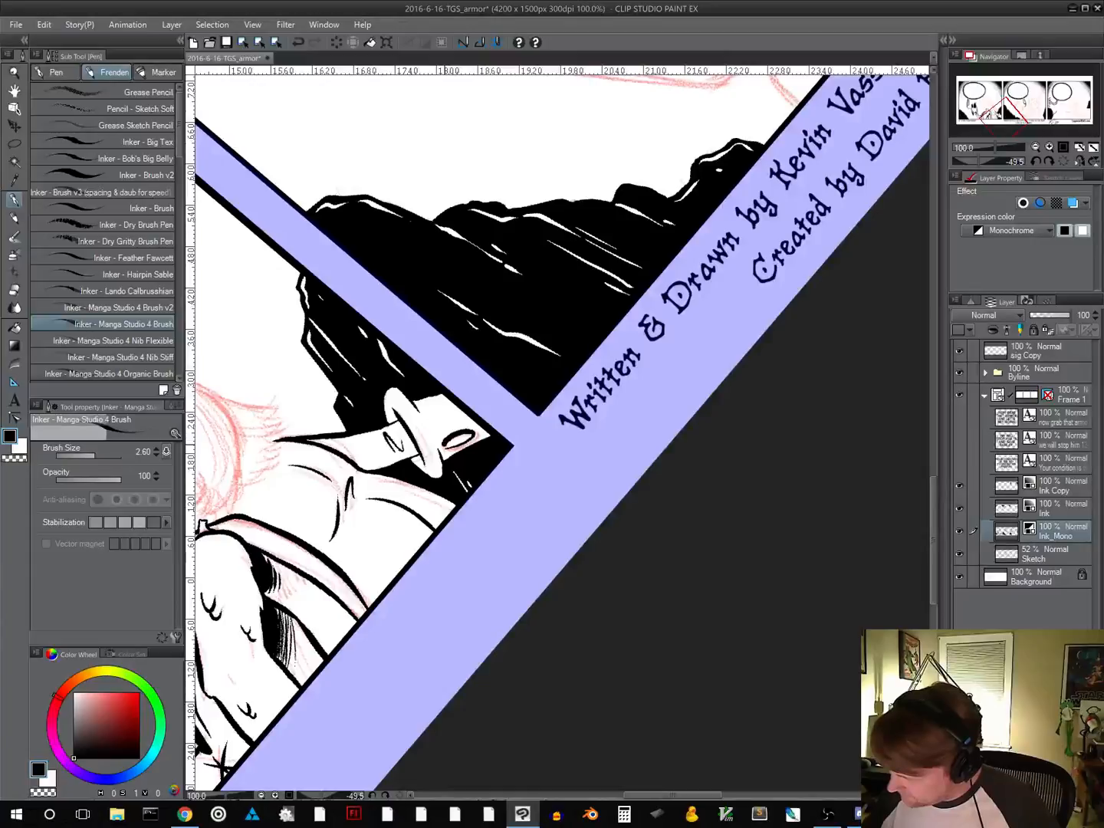
# Reset the canvas rotation and ink the bearded character's closed eye with short curved lines beside it in panel one
pyautogui.moveTo(566, 444); pyautogui.dragTo(755, 430)
pyautogui.moveTo(658, 569); pyautogui.dragTo(547, 616)
pyautogui.moveTo(617, 479)
pyautogui.mouseDown()
pyautogui.moveTo(715, 551)
pyautogui.moveTo(729, 710)
pyautogui.mouseUp()
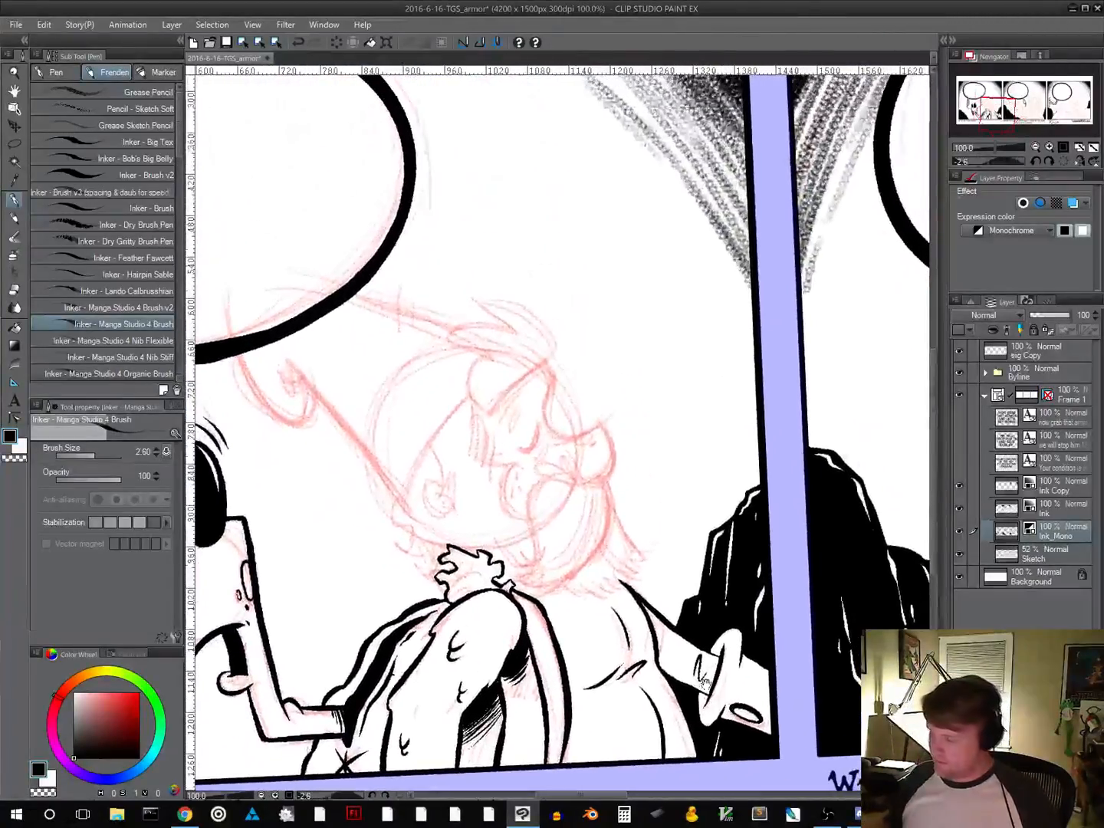
pyautogui.moveTo(544, 675); pyautogui.dragTo(710, 501)
pyautogui.scroll(-4, 629, 560)
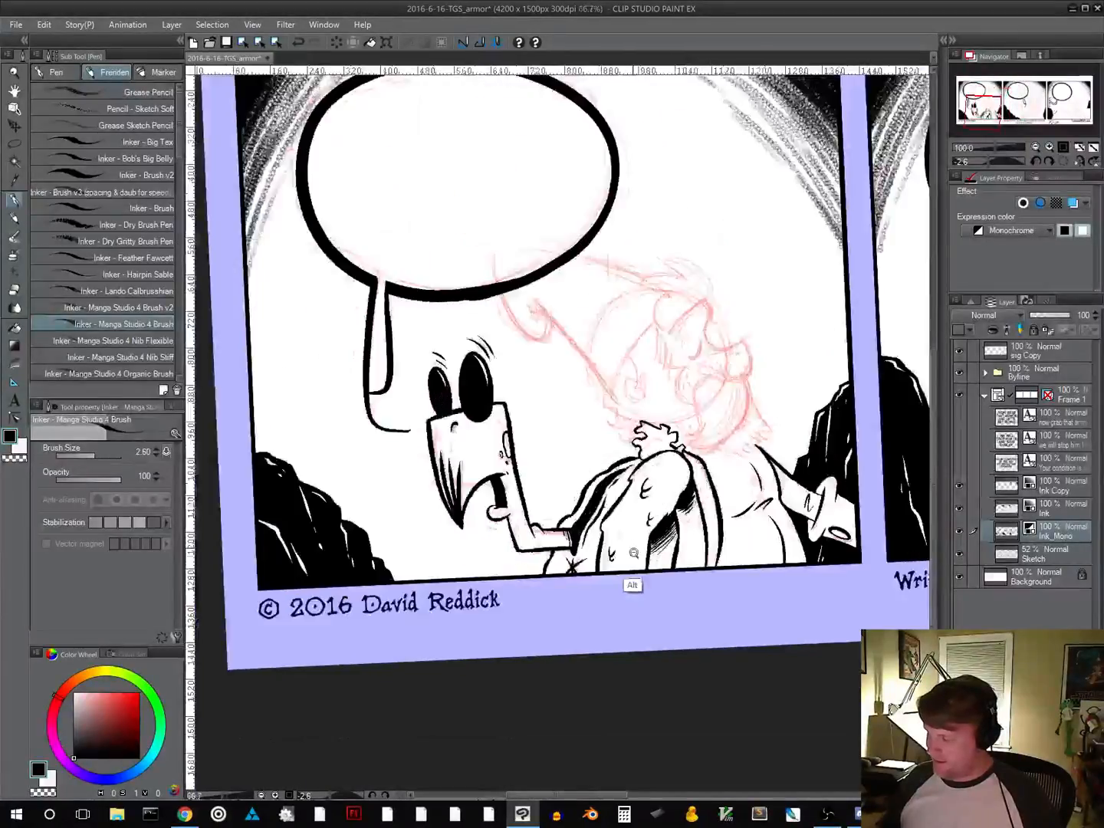
pyautogui.moveTo(653, 622); pyautogui.dragTo(493, 632)
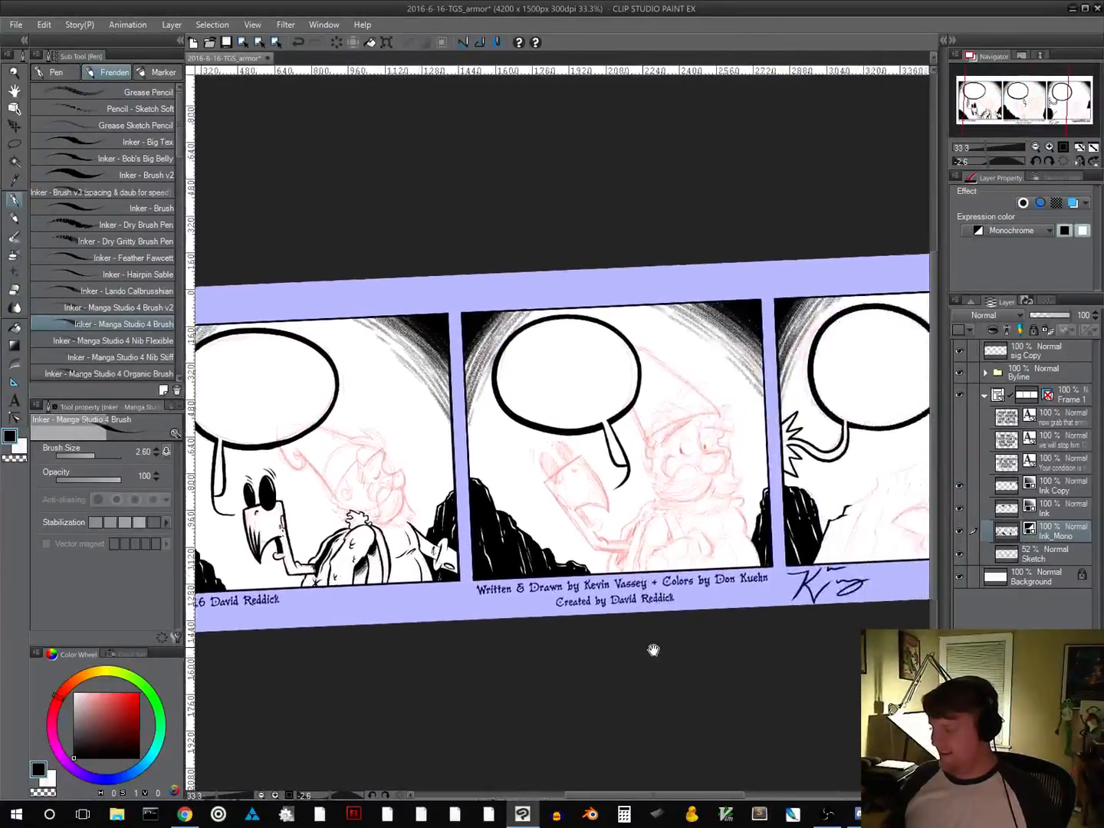
pyautogui.moveTo(654, 647); pyautogui.dragTo(701, 650)
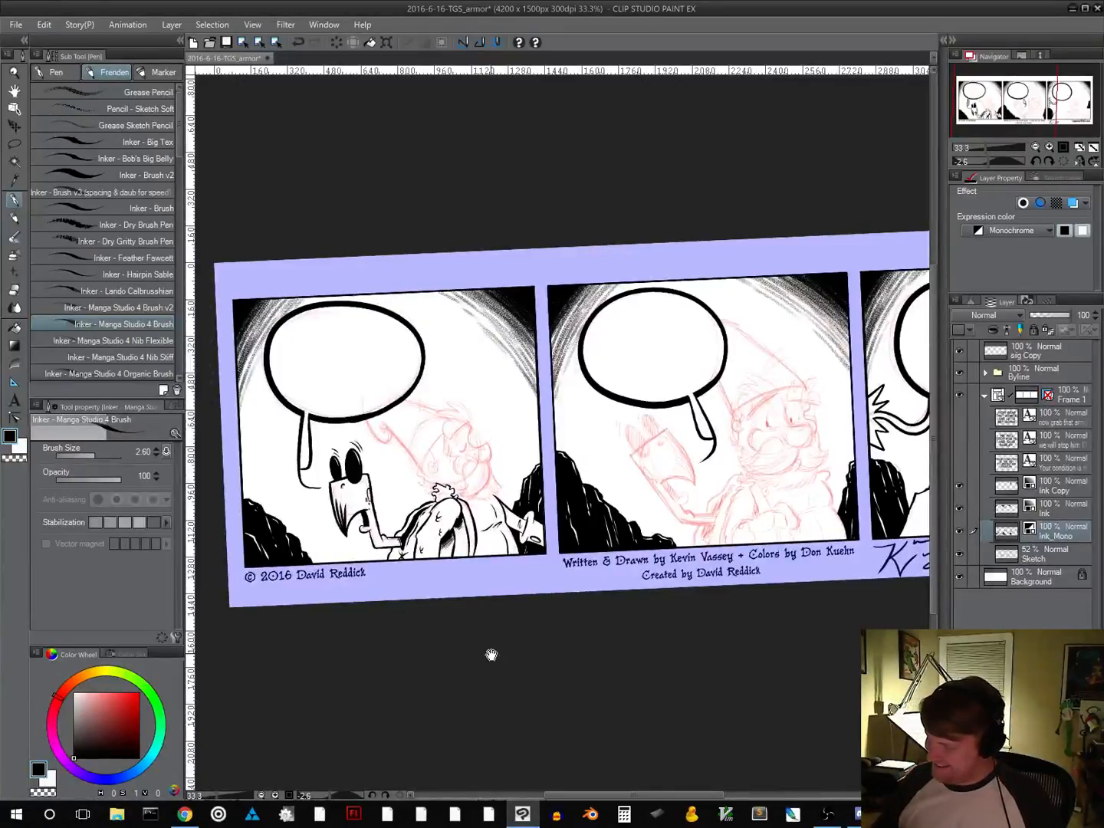
pyautogui.click(1064, 161)
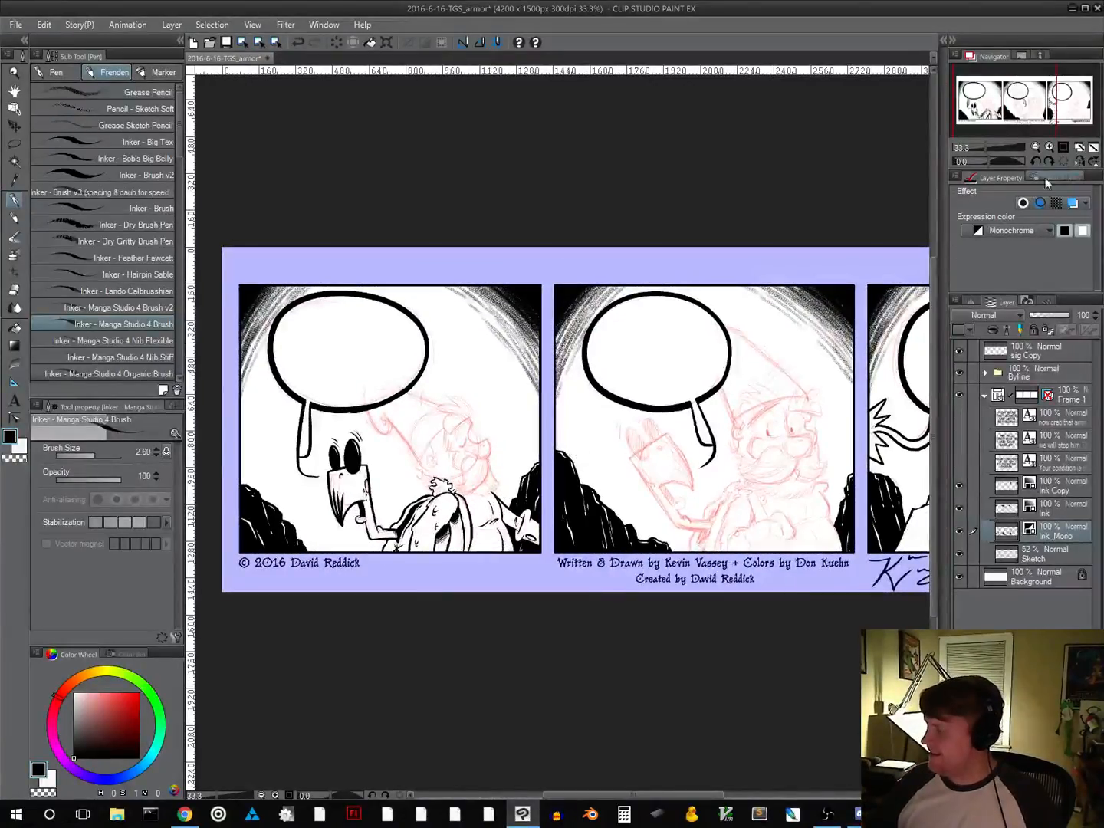
pyautogui.click(1064, 149)
pyautogui.moveTo(362, 686); pyautogui.dragTo(493, 642)
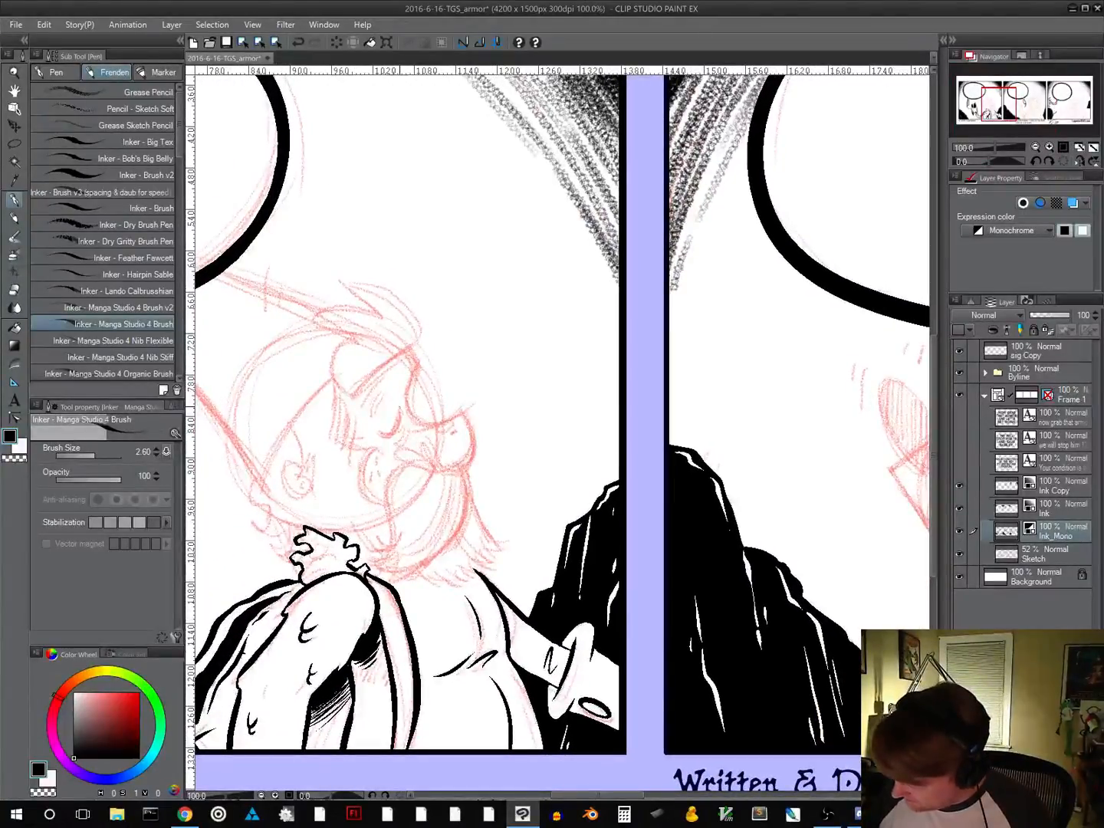
pyautogui.moveTo(399, 415); pyautogui.dragTo(382, 437)
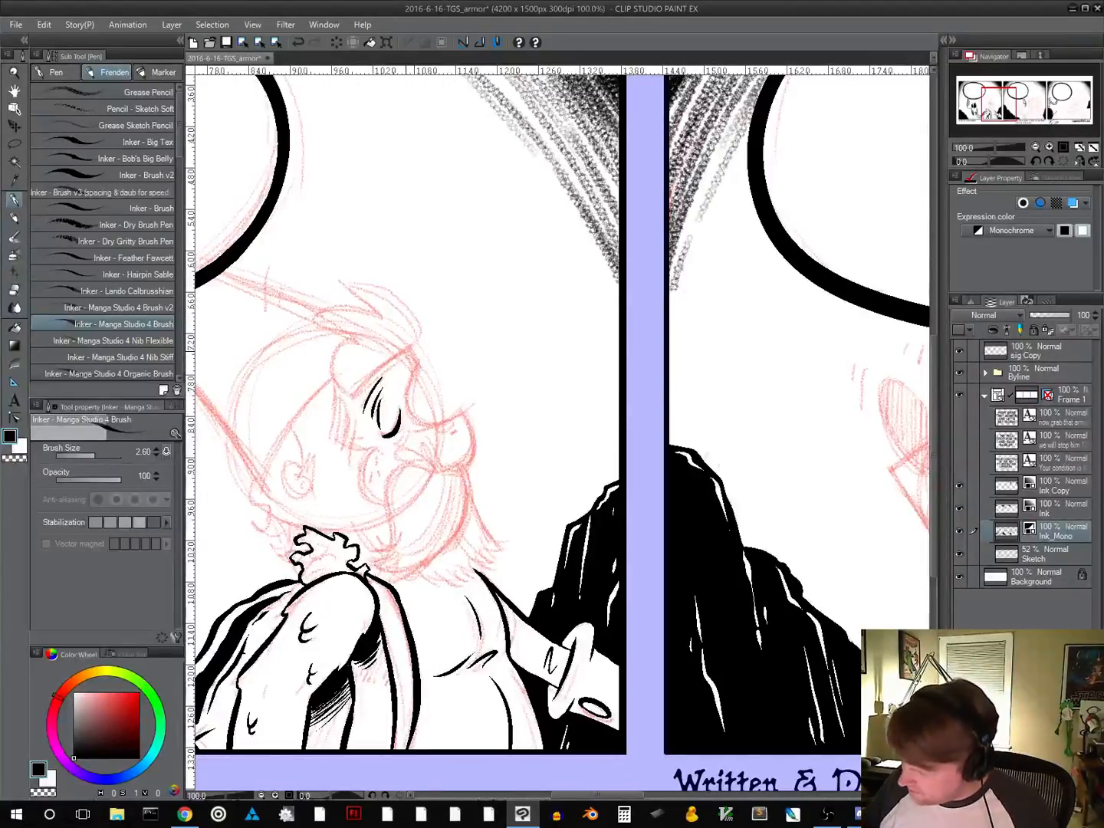
# Ink the bearded character's forehead and nose profile with small nose marks, and the round freckled cheek beneath the closed eye
pyautogui.moveTo(408, 357)
pyautogui.mouseDown()
pyautogui.moveTo(417, 380)
pyautogui.moveTo(406, 396)
pyautogui.moveTo(425, 429)
pyautogui.moveTo(461, 412)
pyautogui.mouseUp()
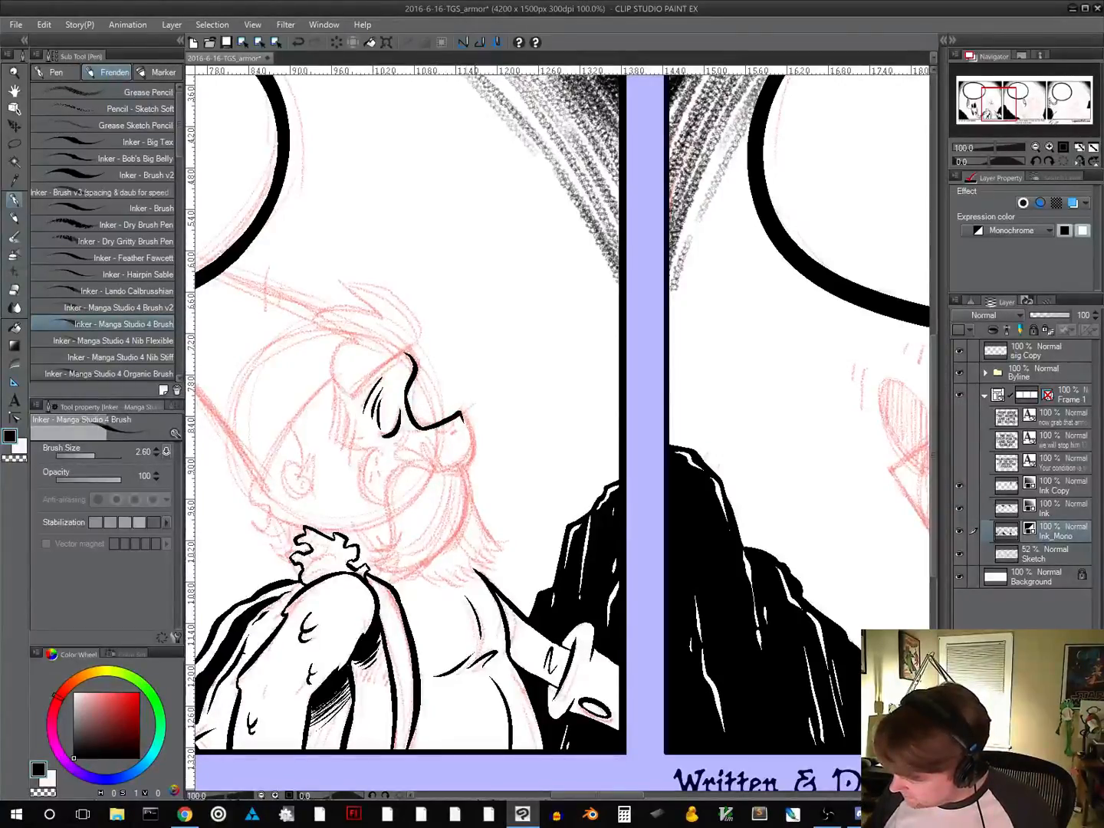
pyautogui.moveTo(443, 468)
pyautogui.mouseDown()
pyautogui.moveTo(463, 469)
pyautogui.moveTo(475, 441)
pyautogui.moveTo(468, 458)
pyautogui.mouseUp()
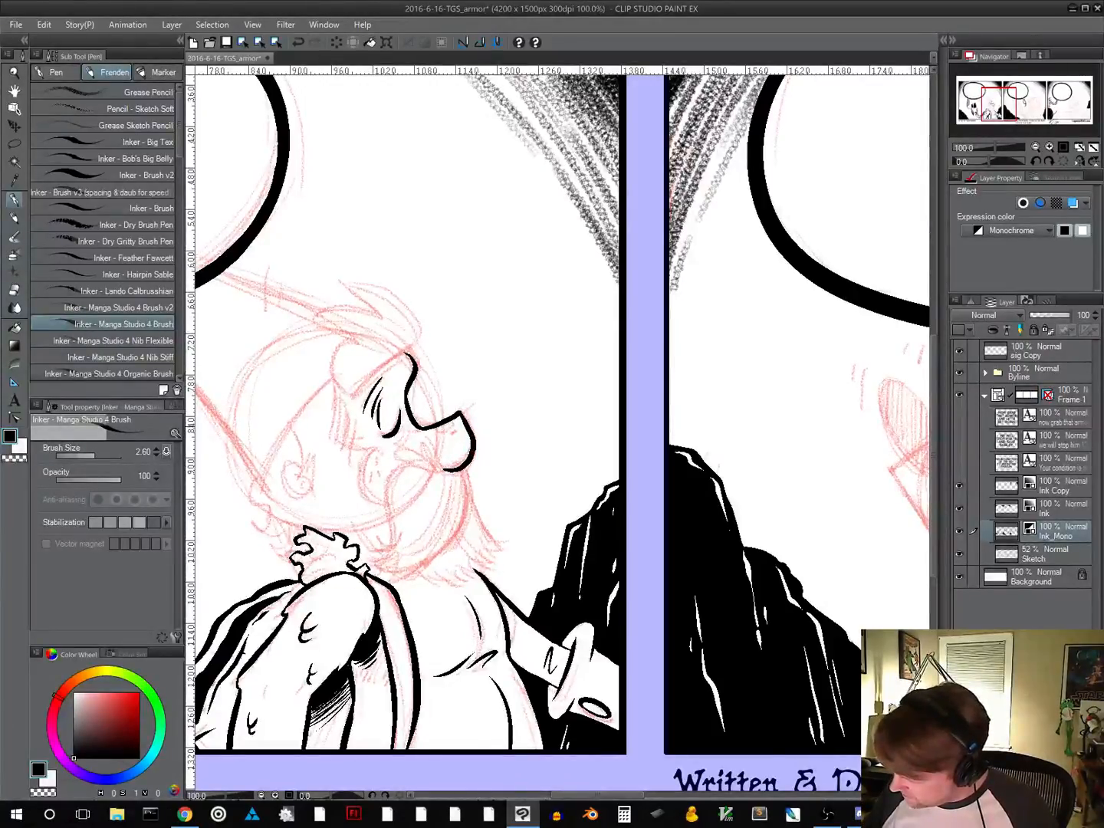
pyautogui.moveTo(439, 432); pyautogui.dragTo(457, 427)
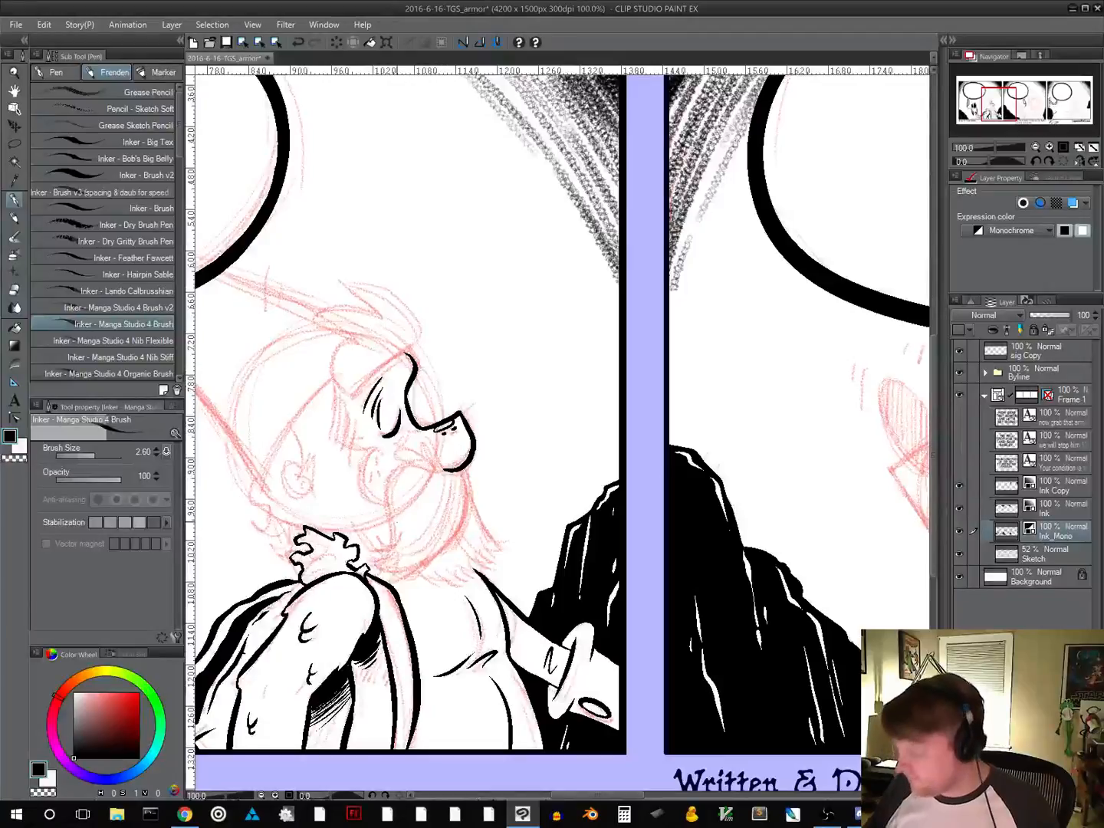
pyautogui.moveTo(514, 478); pyautogui.dragTo(528, 389)
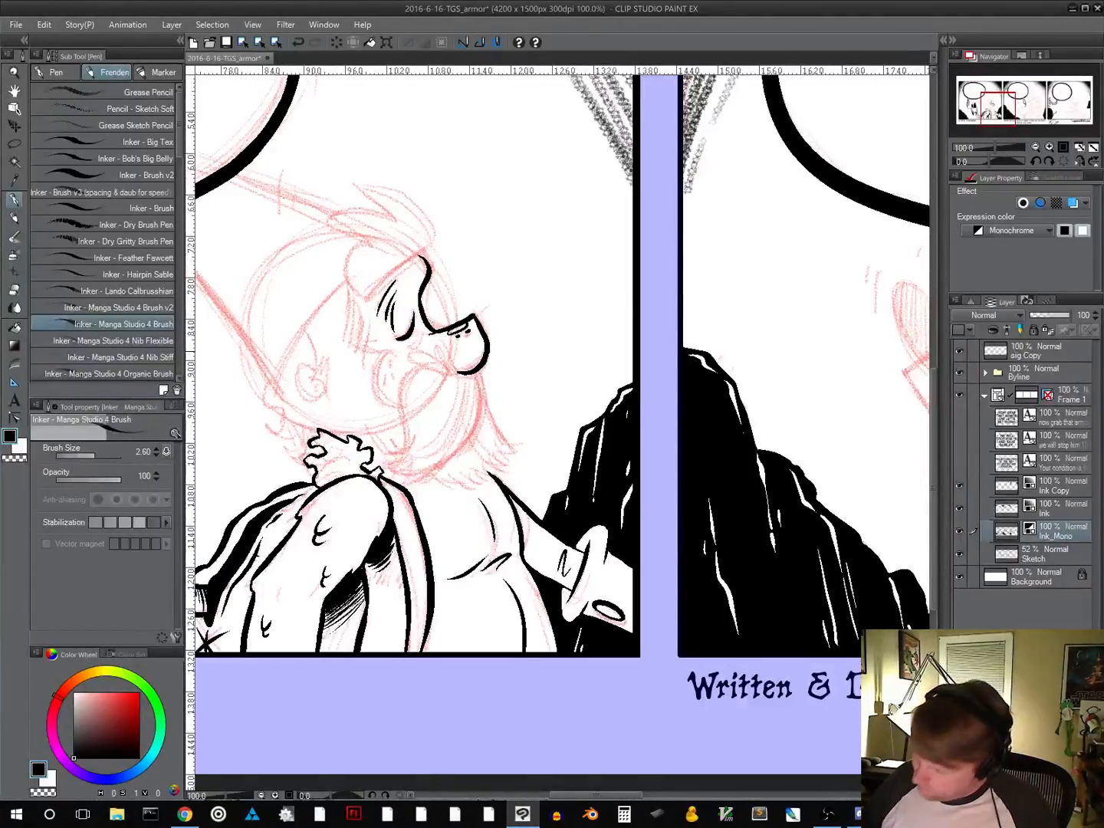
pyautogui.moveTo(397, 349)
pyautogui.mouseDown()
pyautogui.moveTo(375, 374)
pyautogui.moveTo(382, 401)
pyautogui.moveTo(398, 407)
pyautogui.mouseUp()
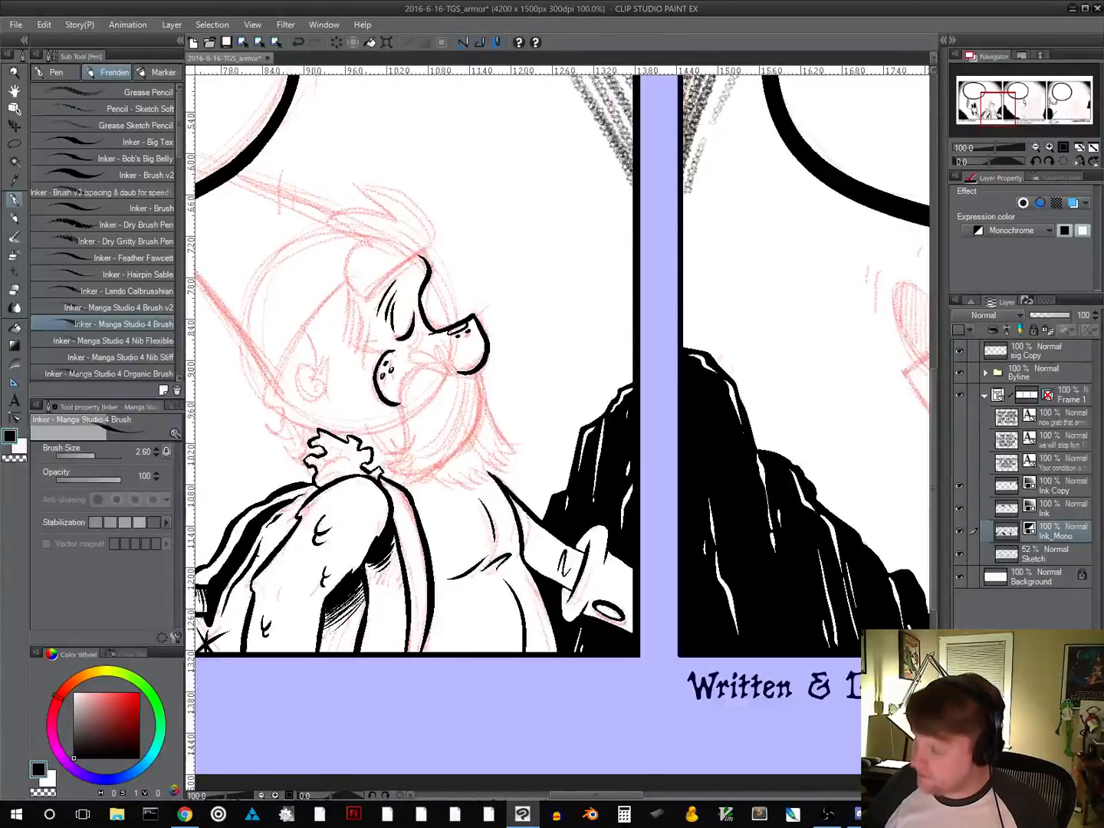
# Ink the bearded character's large drooping mustache below the nose, with curved strand lines along its lower edge
pyautogui.scroll(2, 535, 425)
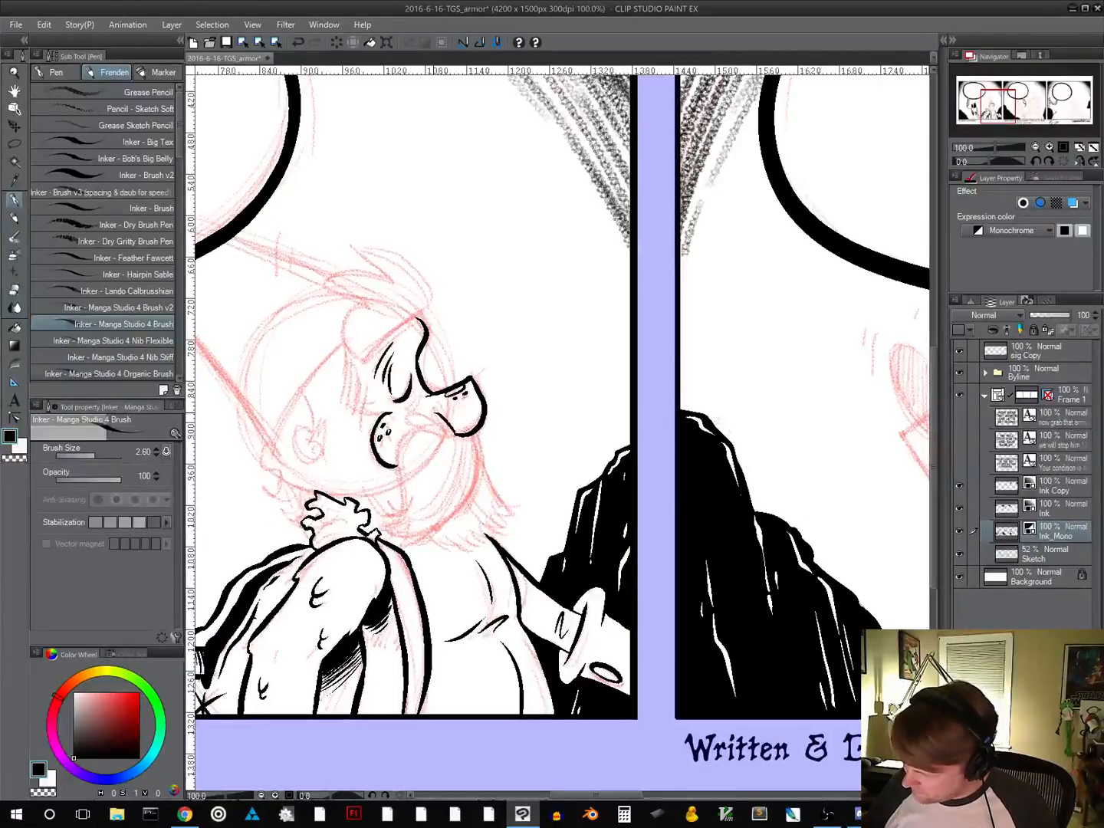
pyautogui.moveTo(407, 420)
pyautogui.mouseDown()
pyautogui.moveTo(443, 428)
pyautogui.moveTo(397, 455)
pyautogui.moveTo(391, 521)
pyautogui.moveTo(404, 533)
pyautogui.moveTo(462, 511)
pyautogui.moveTo(483, 458)
pyautogui.moveTo(481, 483)
pyautogui.mouseUp()
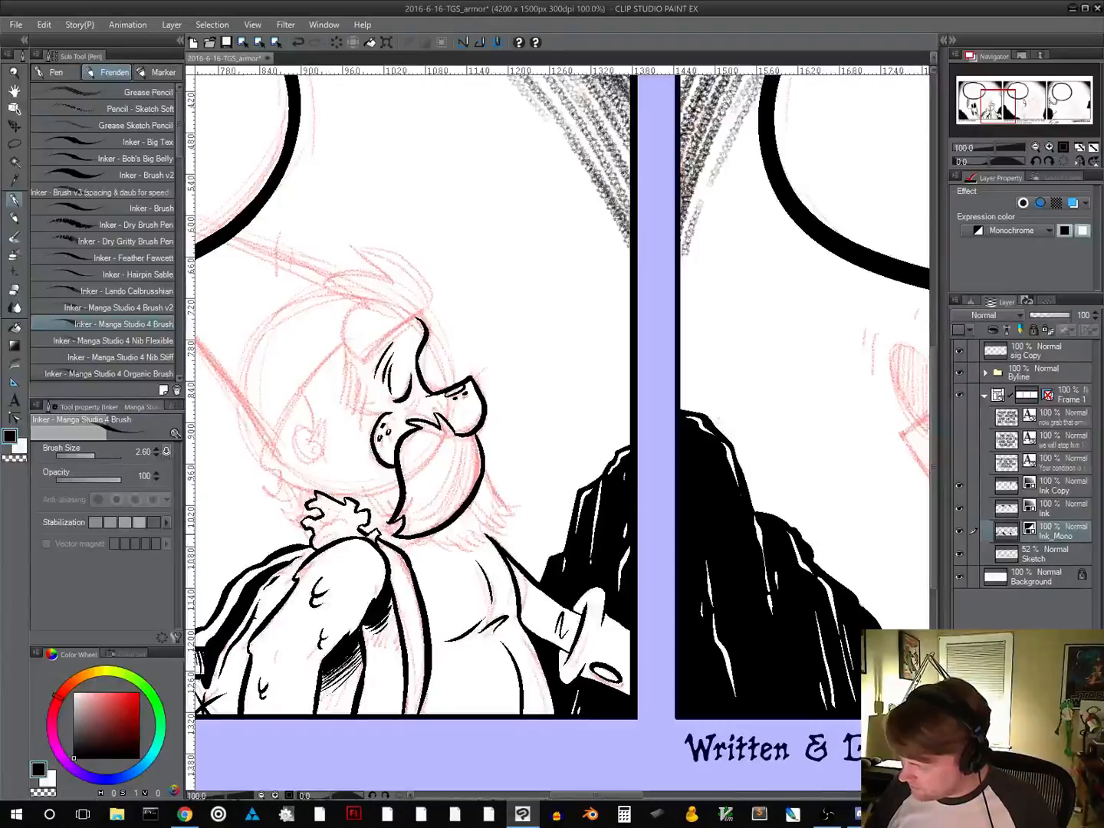
pyautogui.moveTo(399, 534); pyautogui.dragTo(441, 509)
pyautogui.moveTo(437, 515)
pyautogui.mouseDown()
pyautogui.moveTo(468, 474)
pyautogui.moveTo(453, 482)
pyautogui.moveTo(465, 445)
pyautogui.mouseUp()
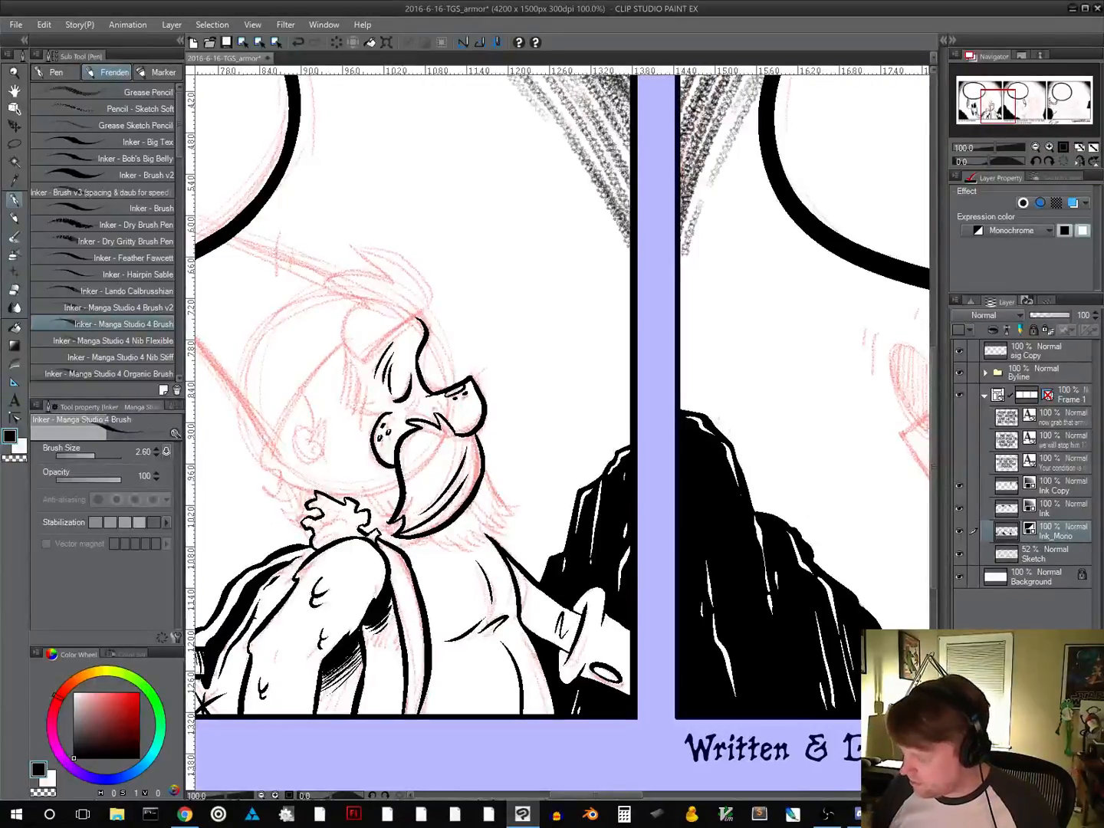
# Ink the ragged beard hair under the mustache with short pointed strokes following the sketch
pyautogui.moveTo(504, 540); pyautogui.dragTo(568, 466)
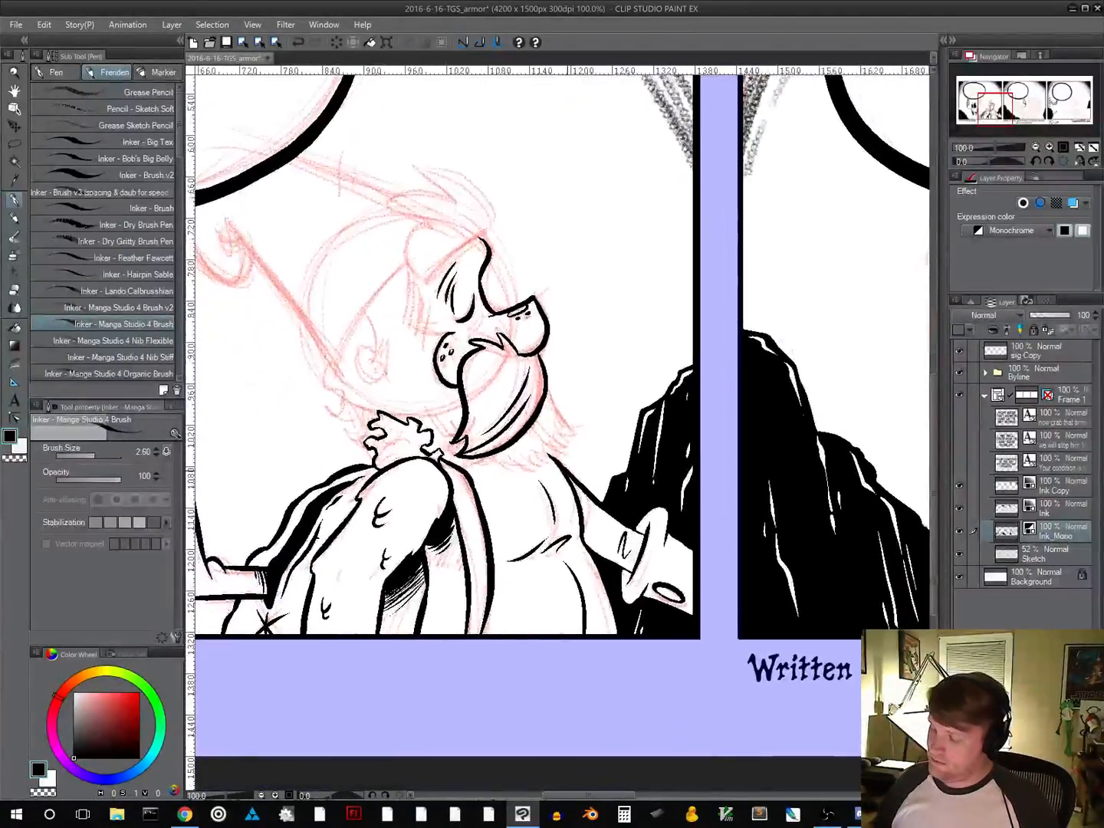
pyautogui.keyDown('shift'); pyautogui.moveTo(549, 518); pyautogui.dragTo(358, 533); pyautogui.keyUp('shift')
pyautogui.moveTo(476, 418); pyautogui.dragTo(384, 487)
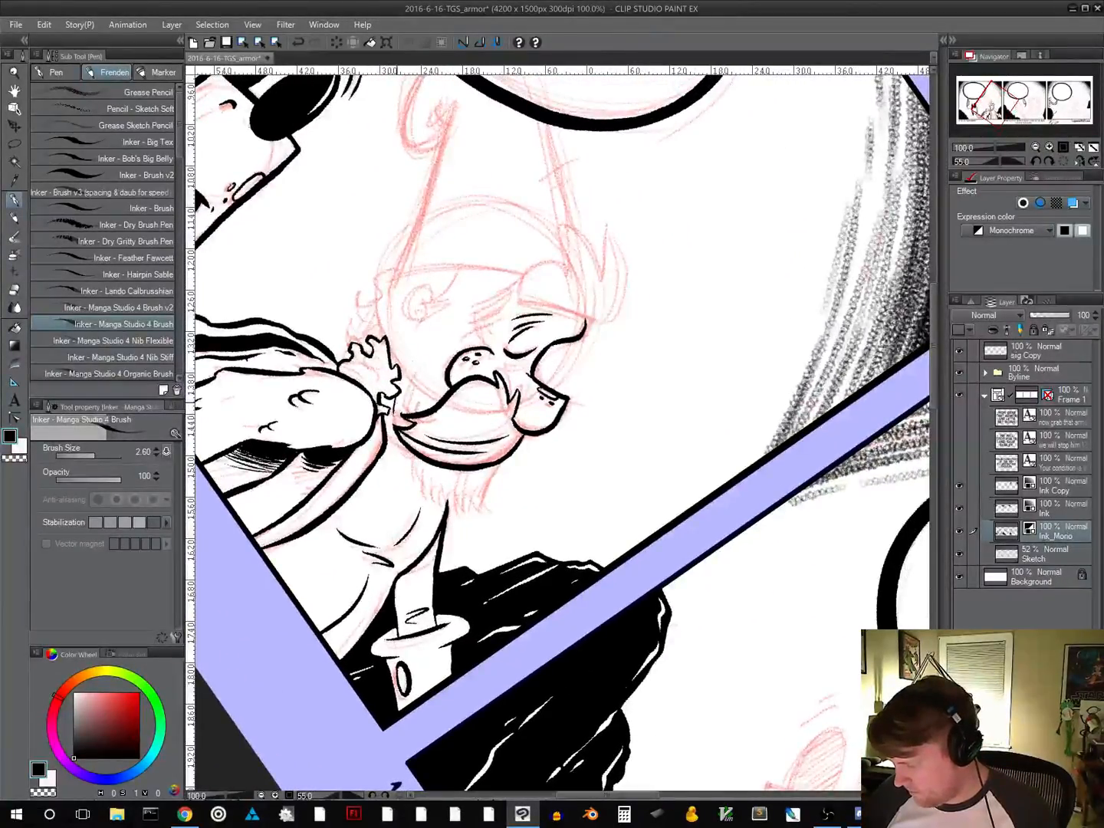
pyautogui.moveTo(399, 444); pyautogui.dragTo(415, 496)
pyautogui.moveTo(424, 479); pyautogui.dragTo(431, 508)
pyautogui.moveTo(445, 489)
pyautogui.mouseDown()
pyautogui.moveTo(437, 508)
pyautogui.moveTo(472, 509)
pyautogui.mouseUp()
pyautogui.moveTo(483, 489)
pyautogui.mouseDown()
pyautogui.moveTo(476, 509)
pyautogui.moveTo(454, 503)
pyautogui.moveTo(463, 499)
pyautogui.mouseUp()
# Ink the jagged sideburn edge running from the hat line down to the cheek
pyautogui.hotkey('shift', 'space')
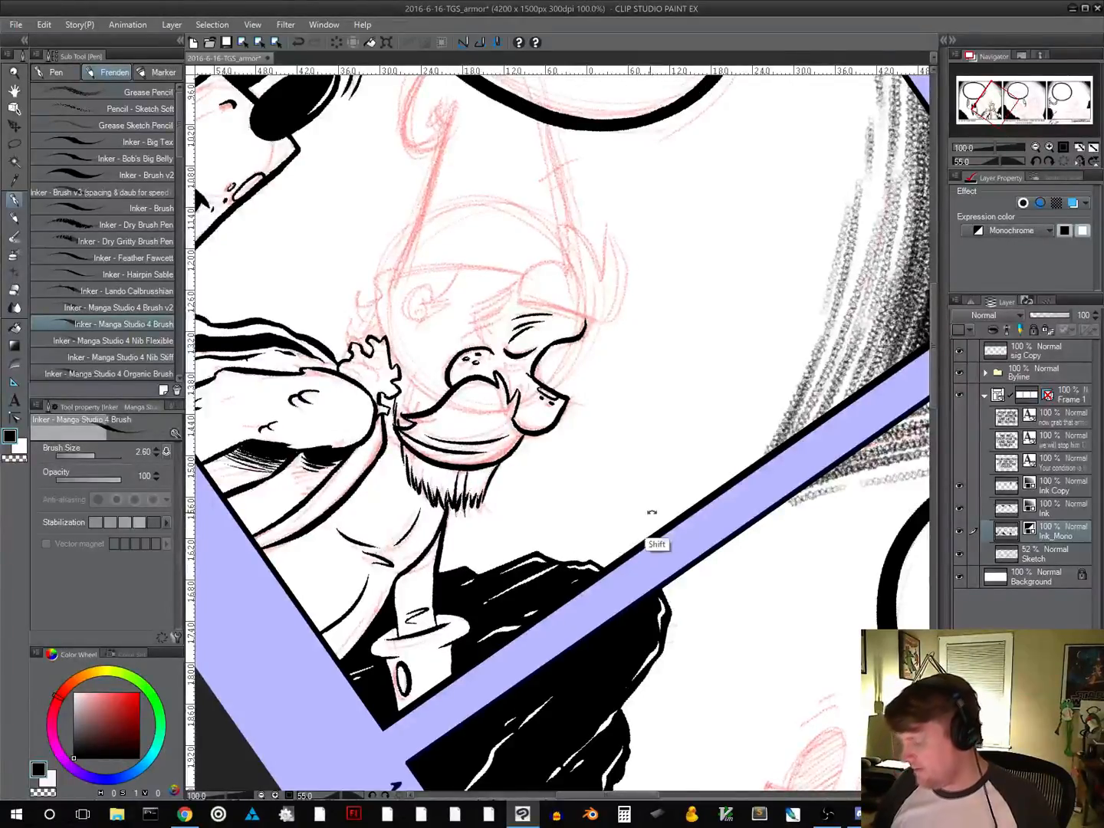
pyautogui.moveTo(652, 512)
pyautogui.mouseDown()
pyautogui.moveTo(678, 431)
pyautogui.moveTo(636, 510)
pyautogui.mouseUp()
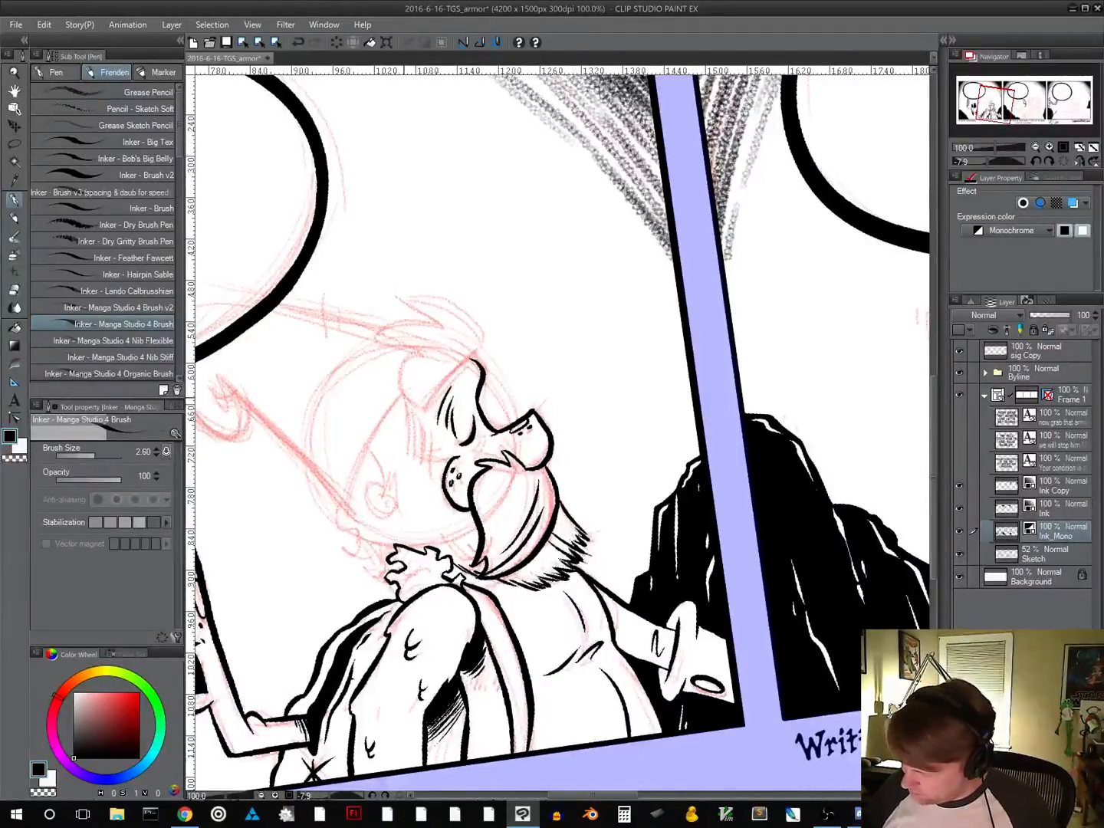
pyautogui.moveTo(404, 399)
pyautogui.mouseDown()
pyautogui.moveTo(418, 447)
pyautogui.moveTo(440, 480)
pyautogui.moveTo(446, 470)
pyautogui.mouseUp()
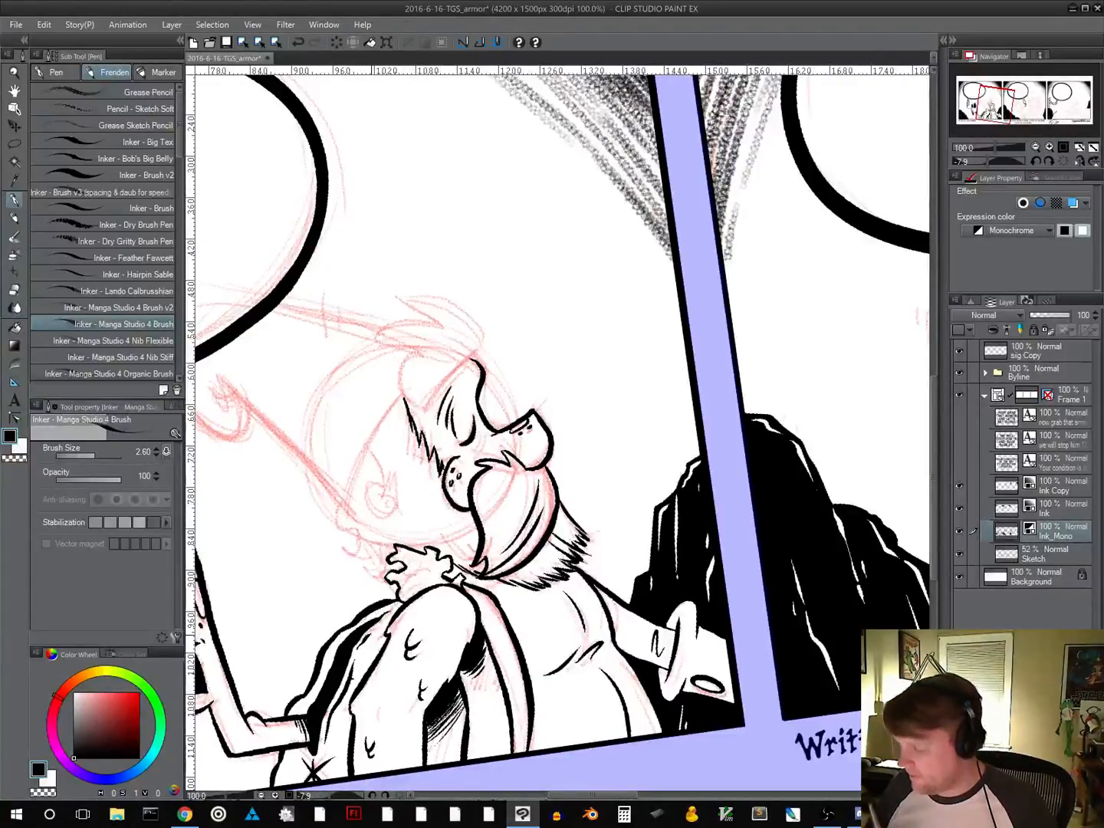
# Ink the bearded character's ear with its inner fold marks
pyautogui.moveTo(614, 499); pyautogui.dragTo(580, 470)
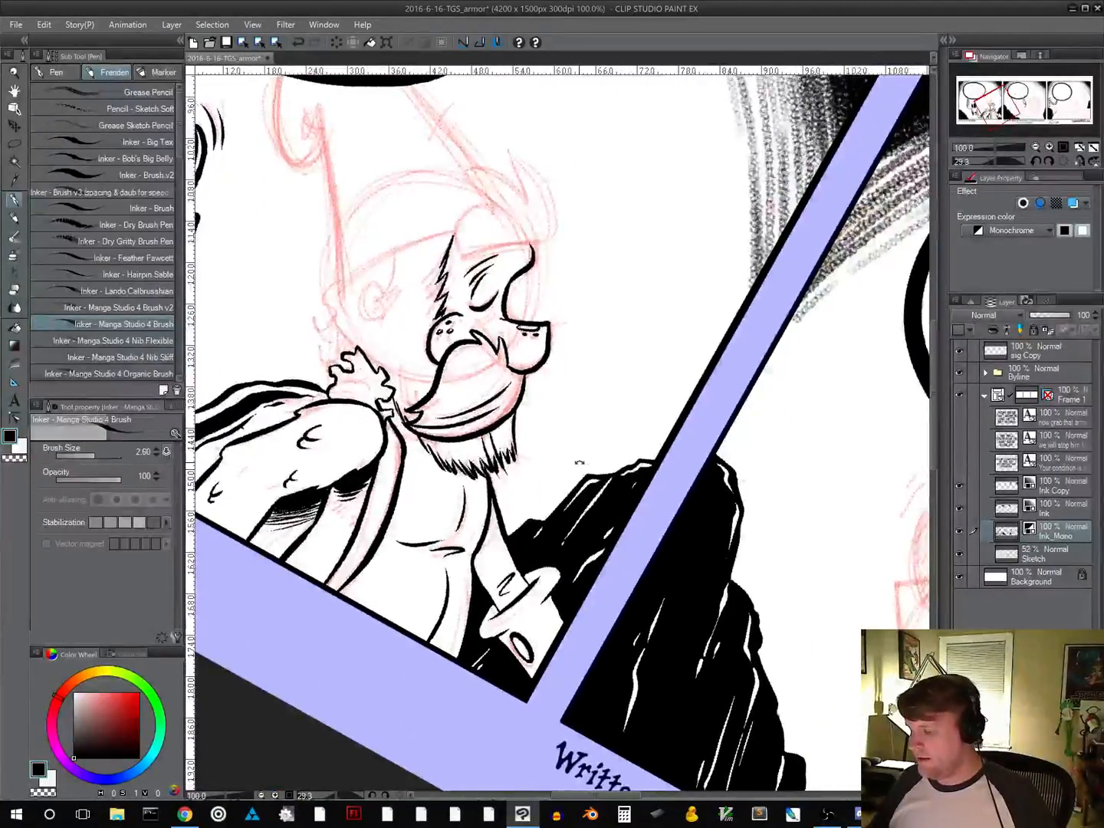
pyautogui.moveTo(388, 286)
pyautogui.mouseDown()
pyautogui.moveTo(375, 302)
pyautogui.moveTo(381, 316)
pyautogui.moveTo(359, 302)
pyautogui.moveTo(381, 321)
pyautogui.moveTo(372, 323)
pyautogui.moveTo(379, 317)
pyautogui.mouseUp()
pyautogui.hotkey('ctrl', 'z')
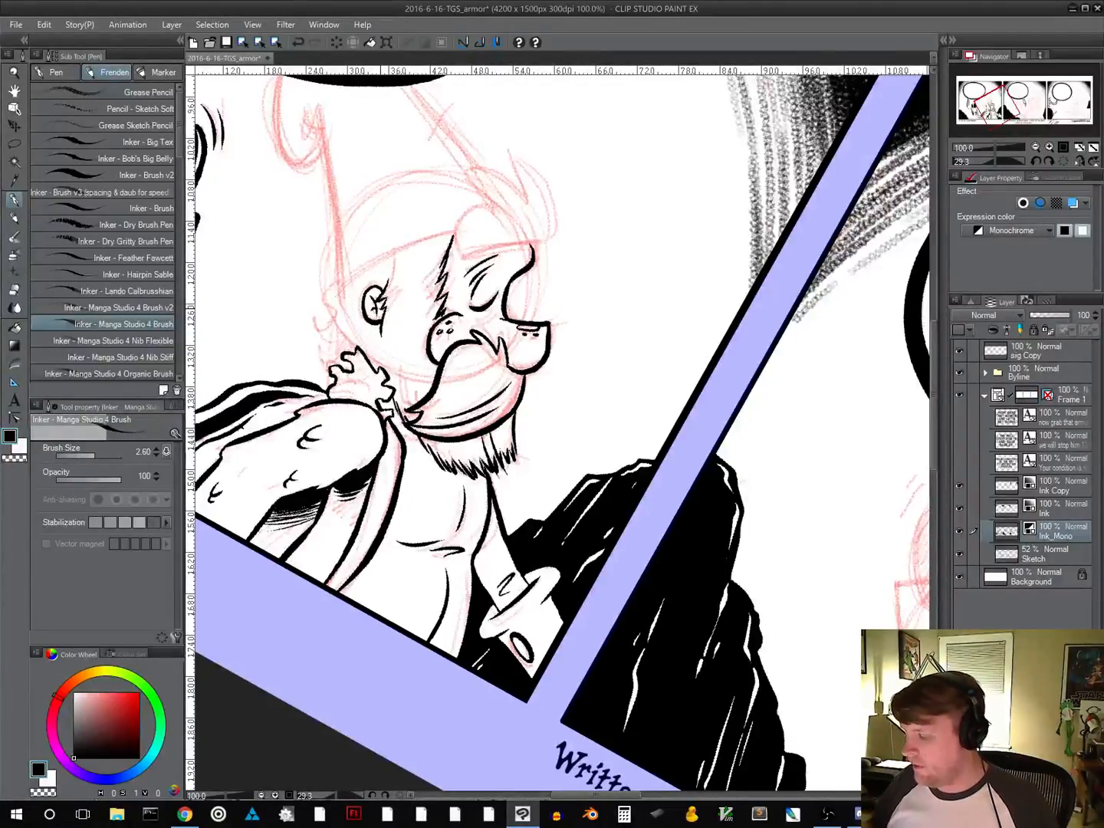
# Ink long curved strand lines between the ear and the jagged sideburn, running down toward the collar
pyautogui.moveTo(641, 443); pyautogui.dragTo(631, 400)
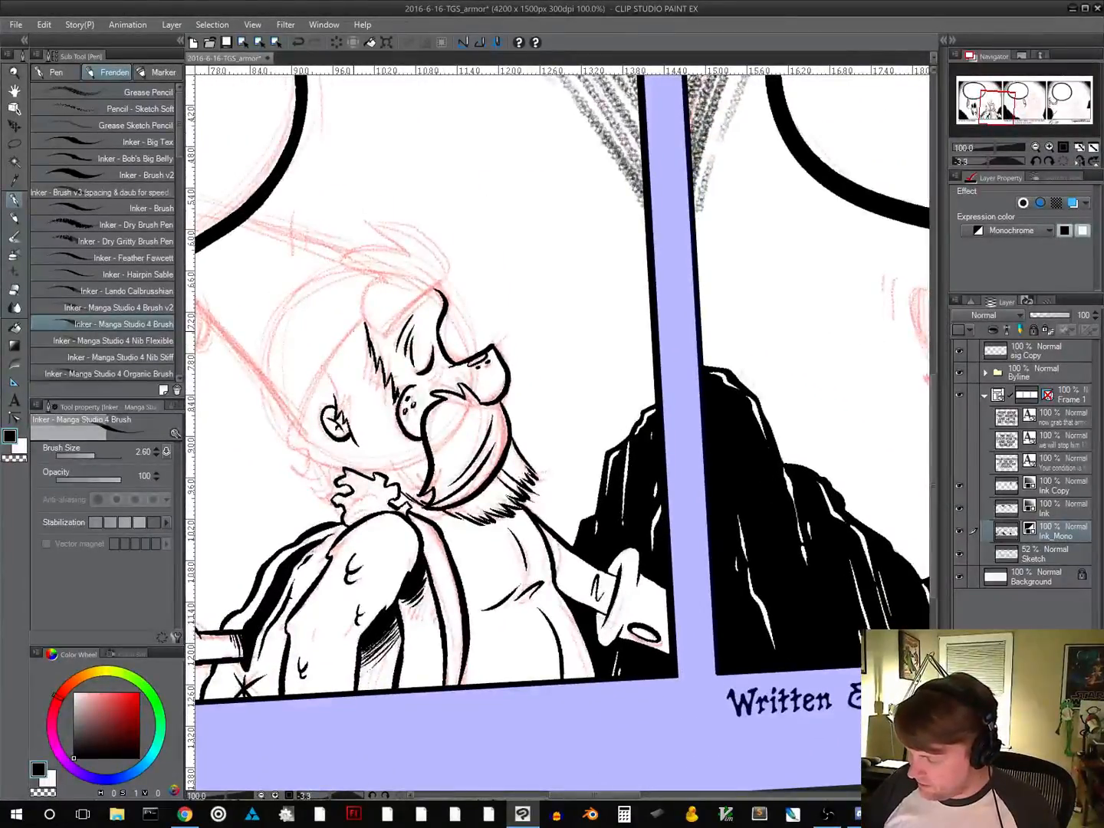
pyautogui.moveTo(358, 341); pyautogui.dragTo(359, 453)
pyautogui.moveTo(358, 388); pyautogui.dragTo(387, 471)
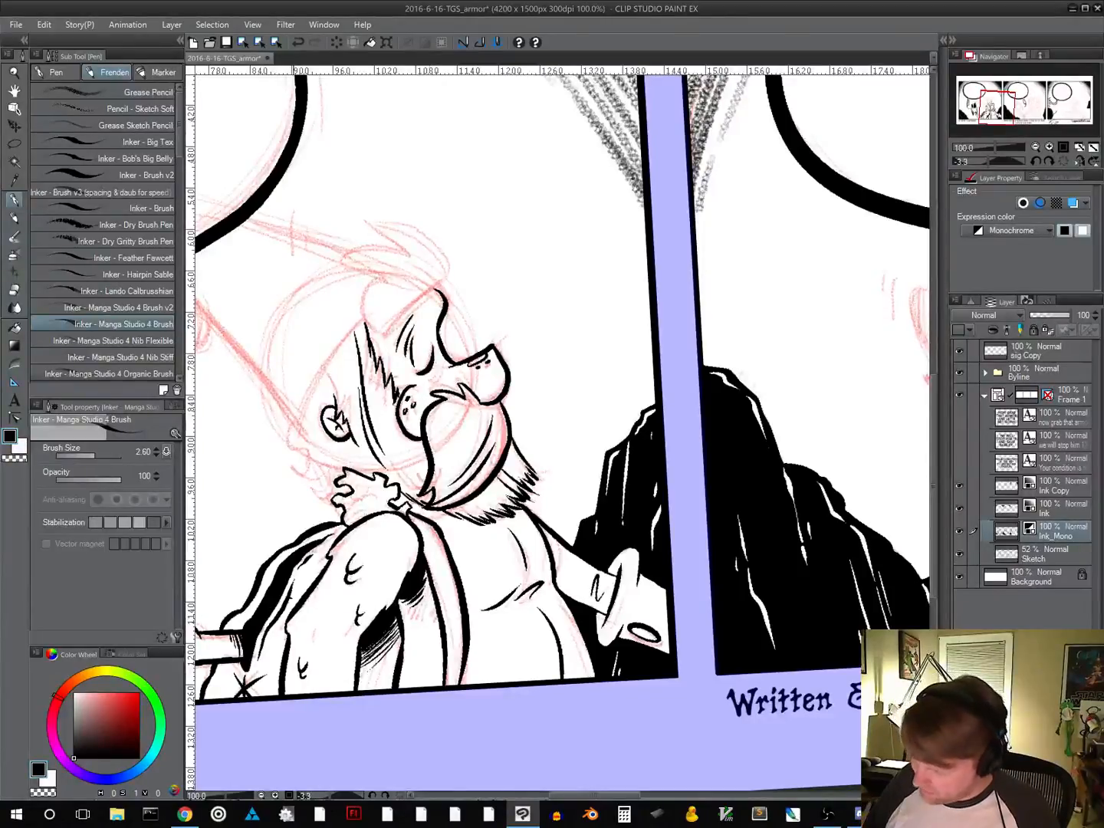
# Ink the curly hair at the nape and the curved hat edge from there over the ear to the sideburn
pyautogui.moveTo(294, 428)
pyautogui.mouseDown()
pyautogui.moveTo(320, 490)
pyautogui.moveTo(338, 503)
pyautogui.moveTo(314, 494)
pyautogui.mouseUp()
pyautogui.hotkey('ctrl', 'z')
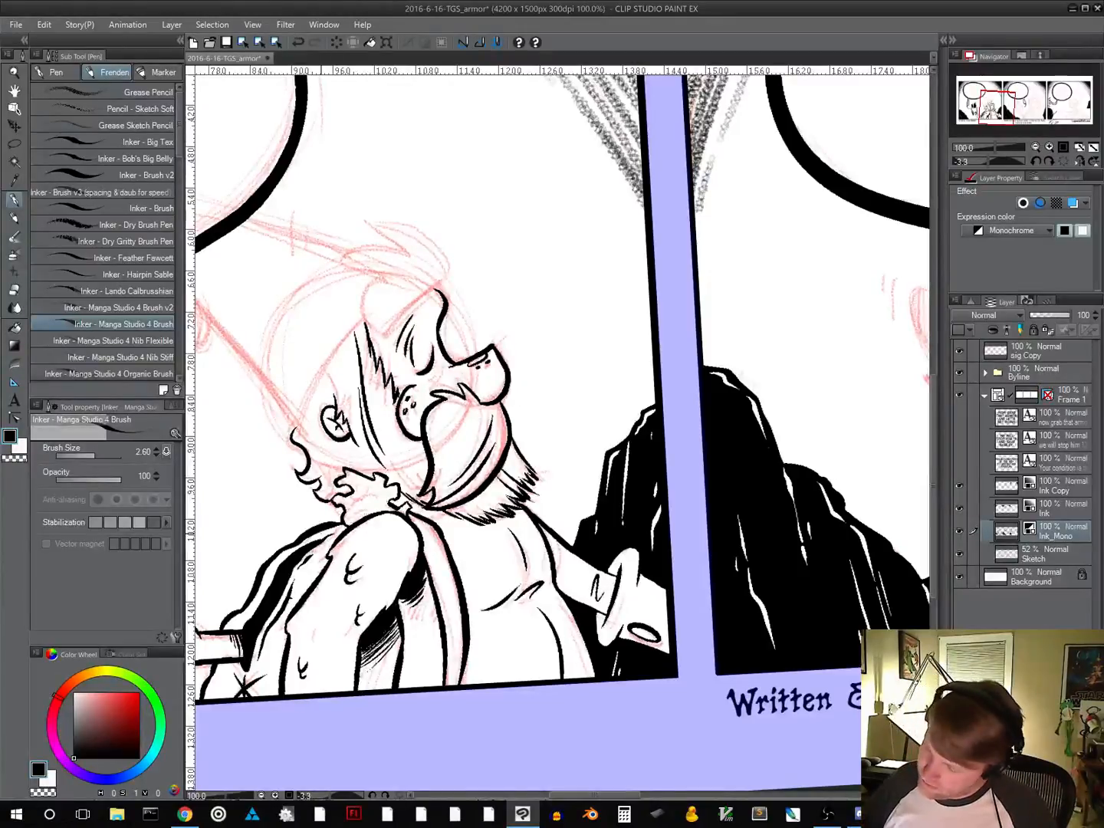
pyautogui.moveTo(299, 432)
pyautogui.mouseDown()
pyautogui.moveTo(323, 374)
pyautogui.moveTo(364, 324)
pyautogui.mouseUp()
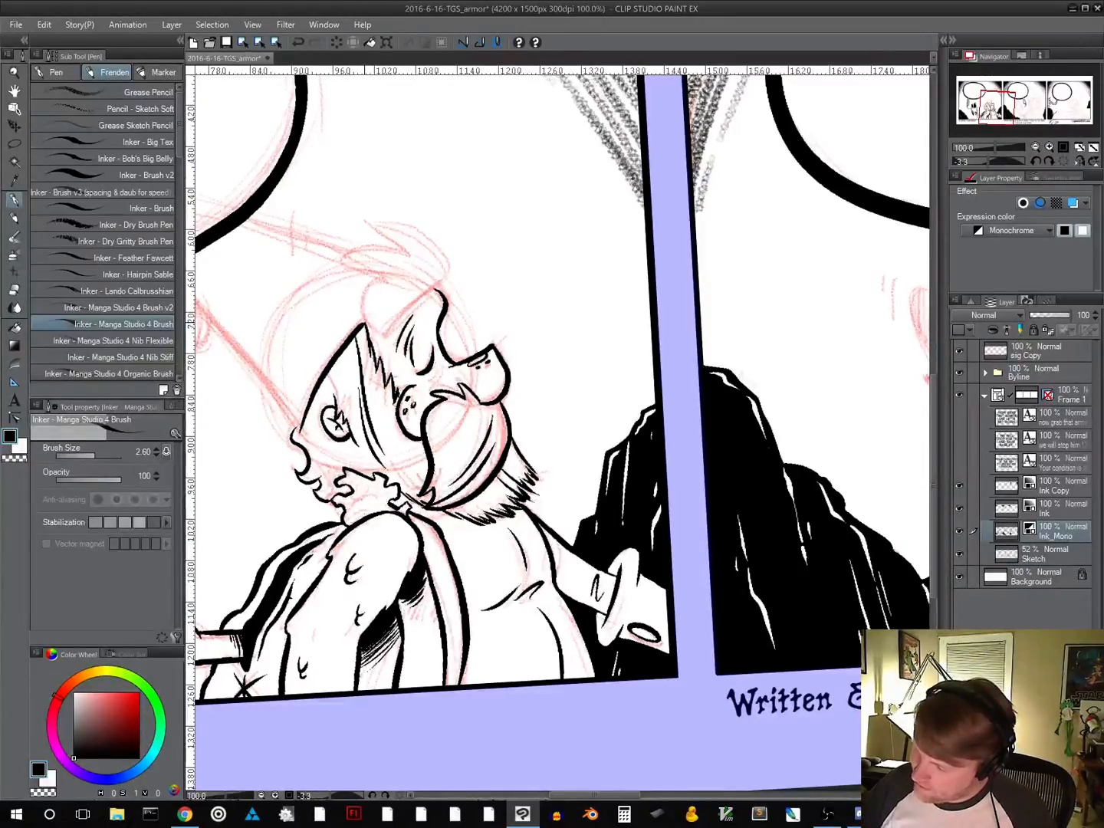
# Ink the hat's long straight back edge and its curled tip, ending at the speech balloon's outline
pyautogui.moveTo(523, 383)
pyautogui.mouseDown()
pyautogui.moveTo(644, 376)
pyautogui.moveTo(667, 388)
pyautogui.moveTo(681, 474)
pyautogui.moveTo(617, 491)
pyautogui.moveTo(634, 493)
pyautogui.moveTo(634, 472)
pyautogui.moveTo(588, 535)
pyautogui.mouseUp()
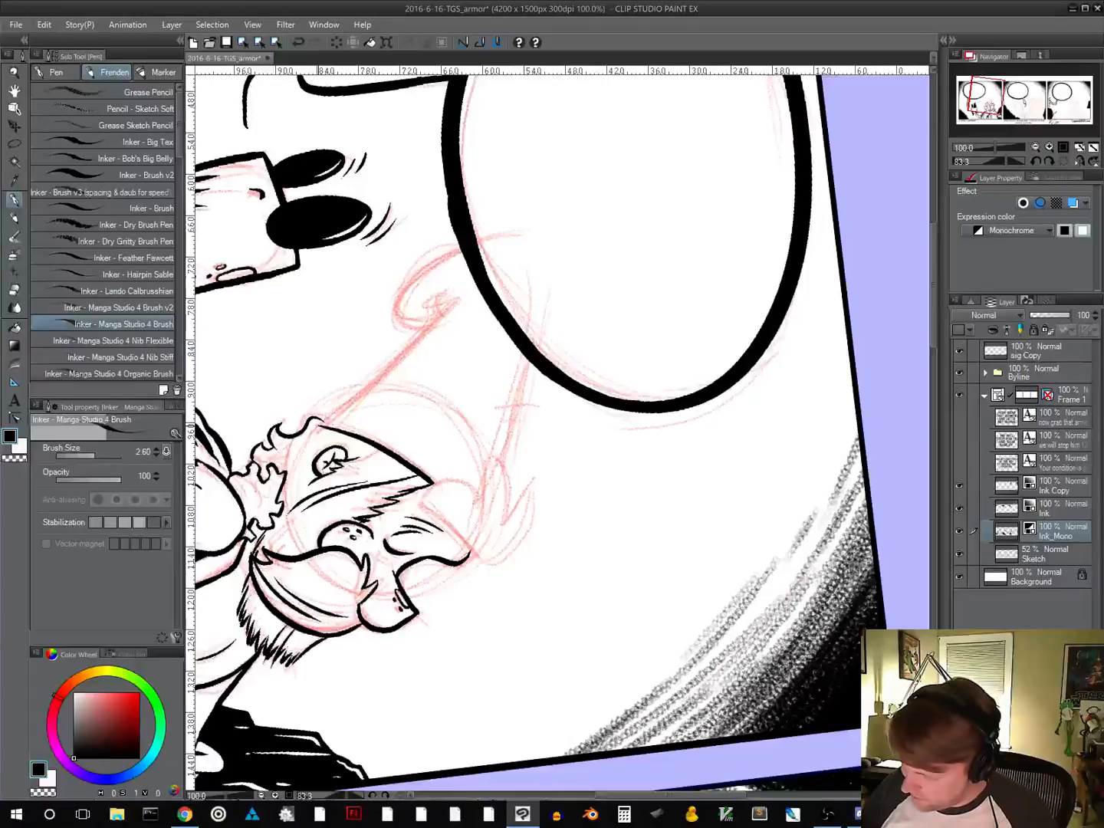
pyautogui.moveTo(321, 422); pyautogui.dragTo(464, 292)
pyautogui.hotkey('ctrl', 'z')
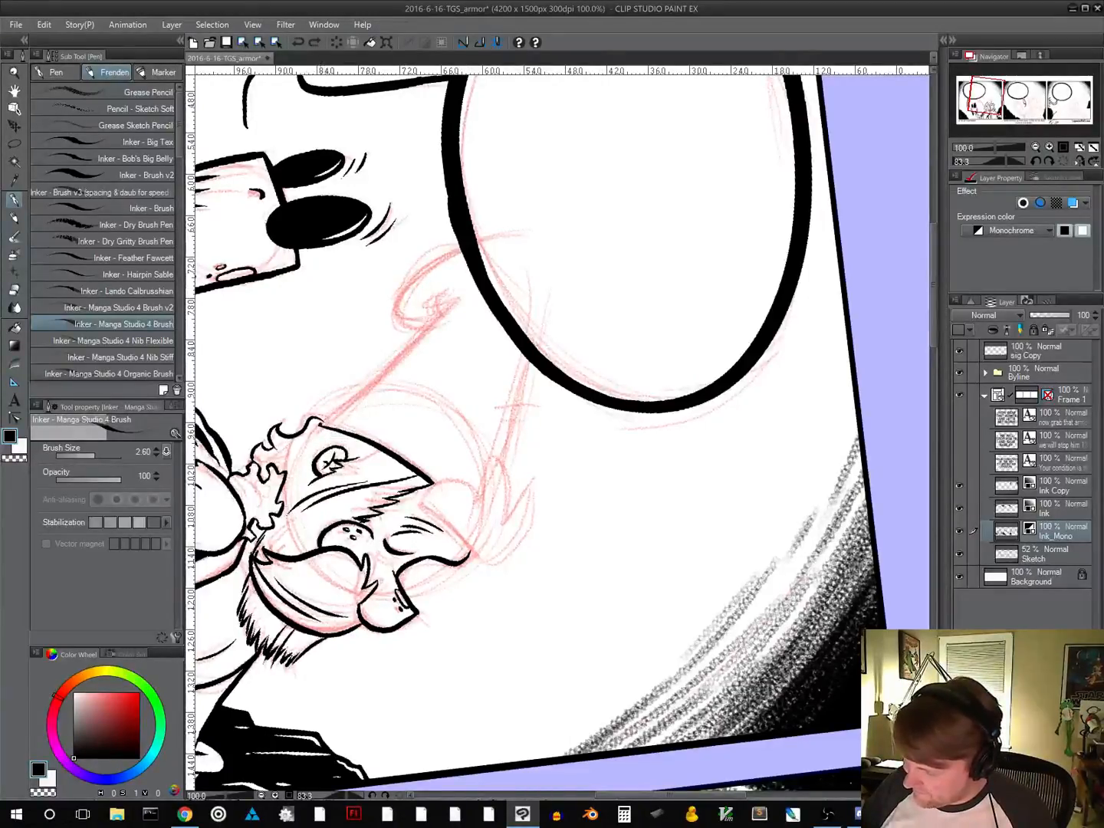
pyautogui.moveTo(321, 422); pyautogui.dragTo(457, 306)
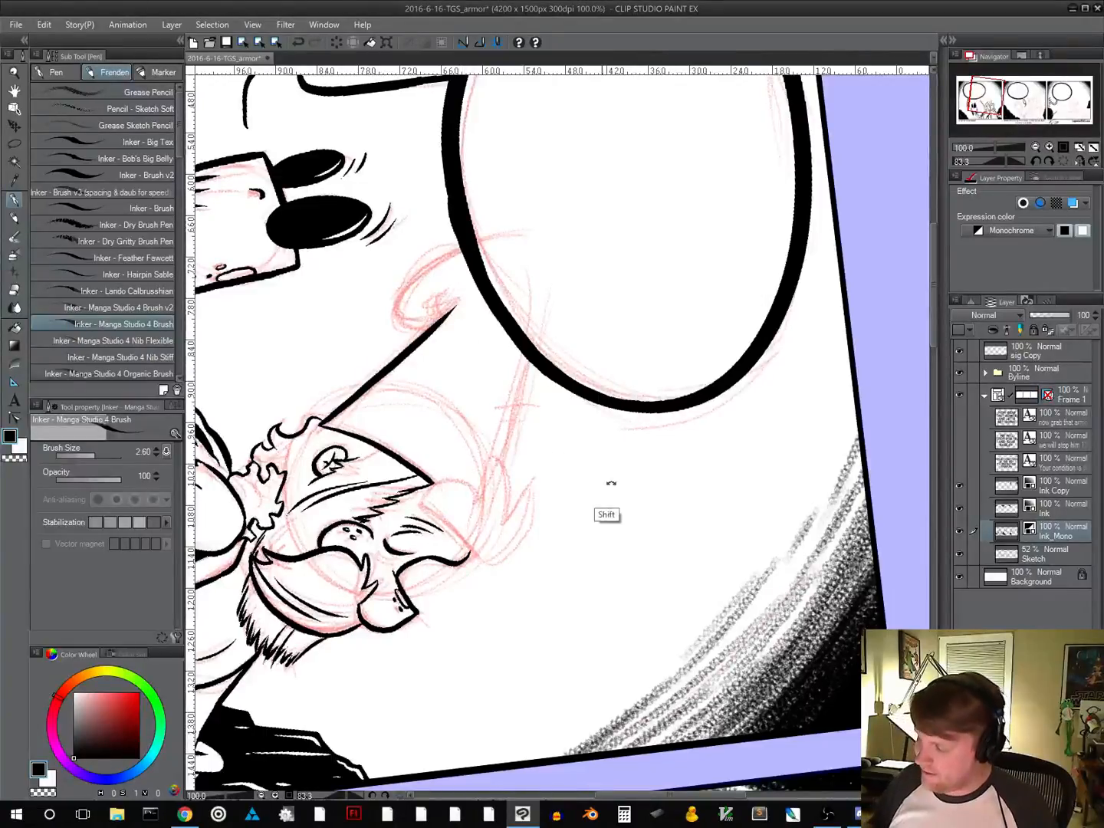
pyautogui.moveTo(609, 513); pyautogui.dragTo(616, 445)
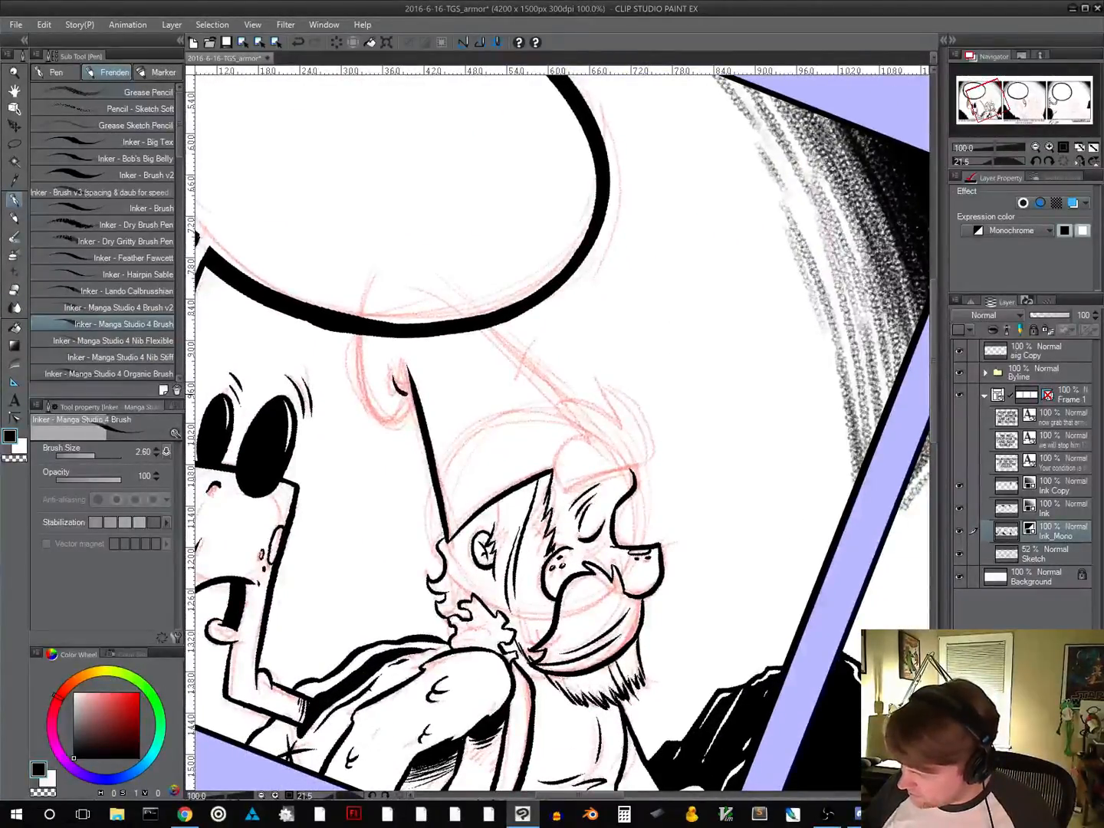
pyautogui.moveTo(357, 339)
pyautogui.mouseDown()
pyautogui.moveTo(363, 380)
pyautogui.moveTo(391, 392)
pyautogui.moveTo(405, 376)
pyautogui.mouseUp()
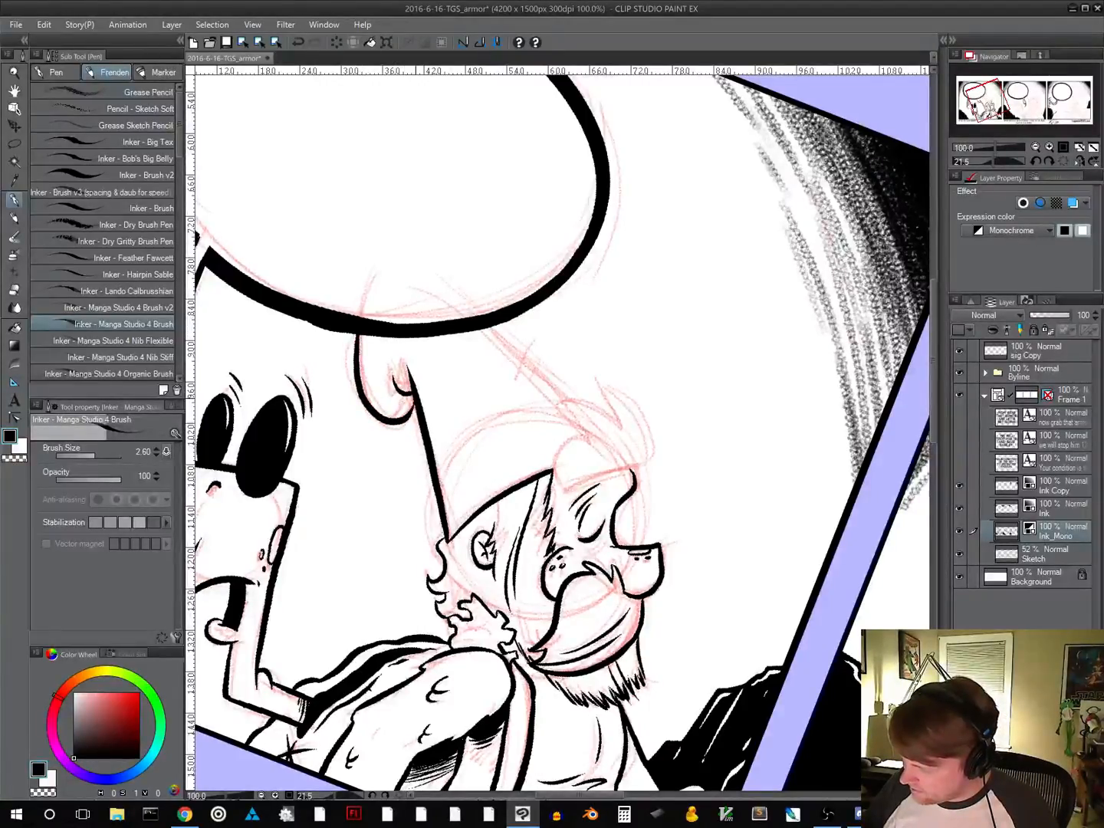
# Ink the straight edge above the closed eye and the rounded flap with its pointed tuft at the hat's front
pyautogui.moveTo(685, 517); pyautogui.dragTo(646, 343)
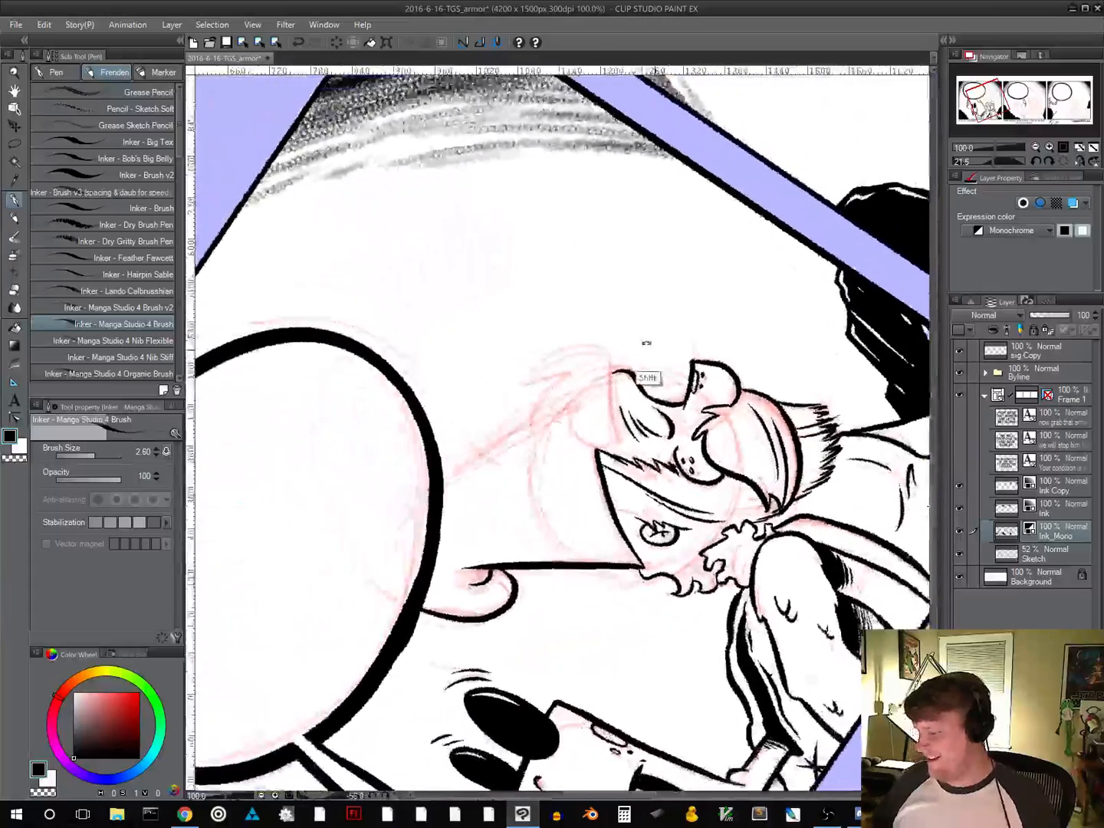
pyautogui.moveTo(646, 481); pyautogui.dragTo(511, 470)
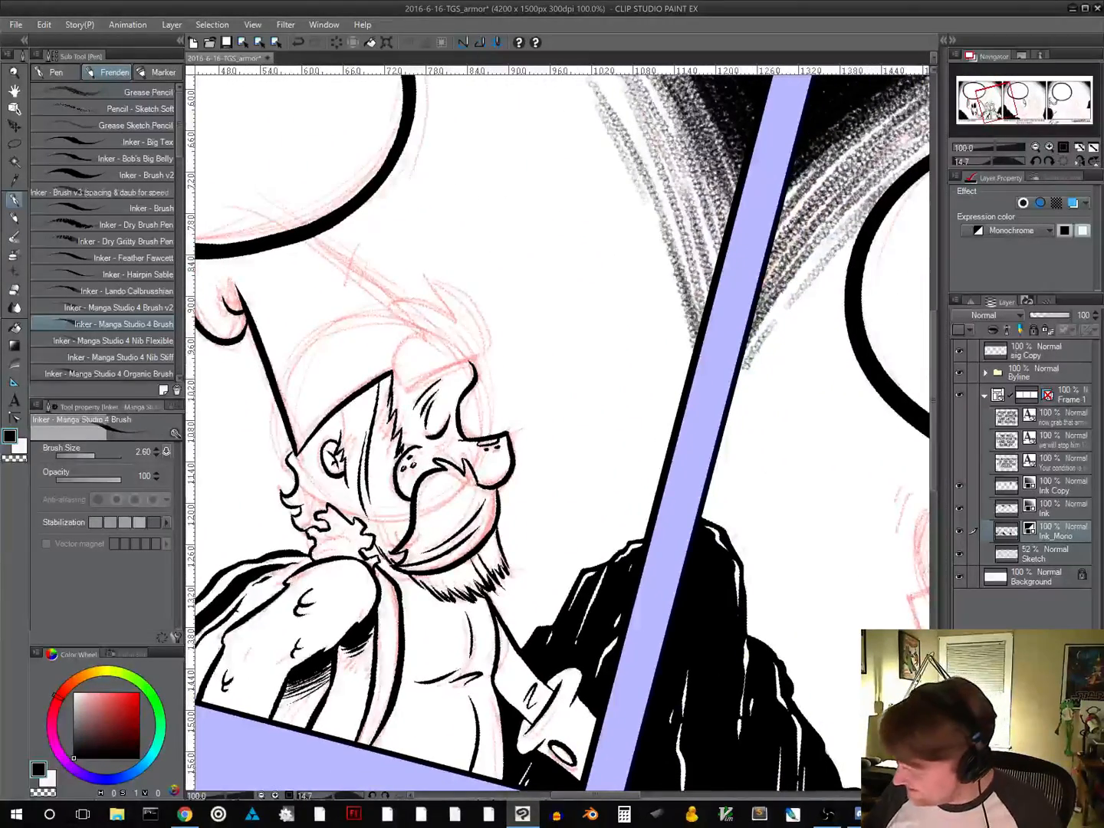
pyautogui.moveTo(404, 391)
pyautogui.mouseDown()
pyautogui.moveTo(485, 353)
pyautogui.moveTo(606, 510)
pyautogui.moveTo(557, 520)
pyautogui.moveTo(417, 614)
pyautogui.mouseUp()
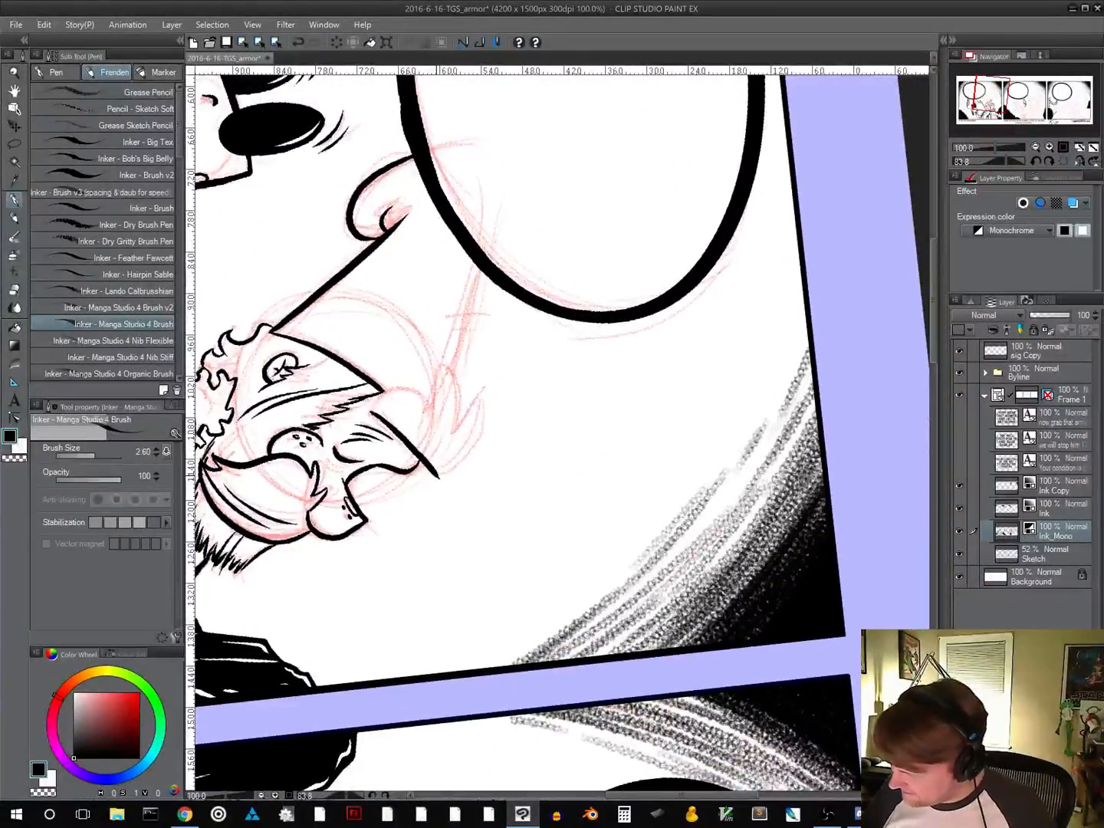
pyautogui.moveTo(441, 478)
pyautogui.mouseDown()
pyautogui.moveTo(481, 436)
pyautogui.moveTo(487, 391)
pyautogui.moveTo(451, 429)
pyautogui.moveTo(443, 362)
pyautogui.moveTo(431, 409)
pyautogui.moveTo(422, 392)
pyautogui.moveTo(374, 411)
pyautogui.mouseUp()
pyautogui.hotkey('ctrl', 'z')
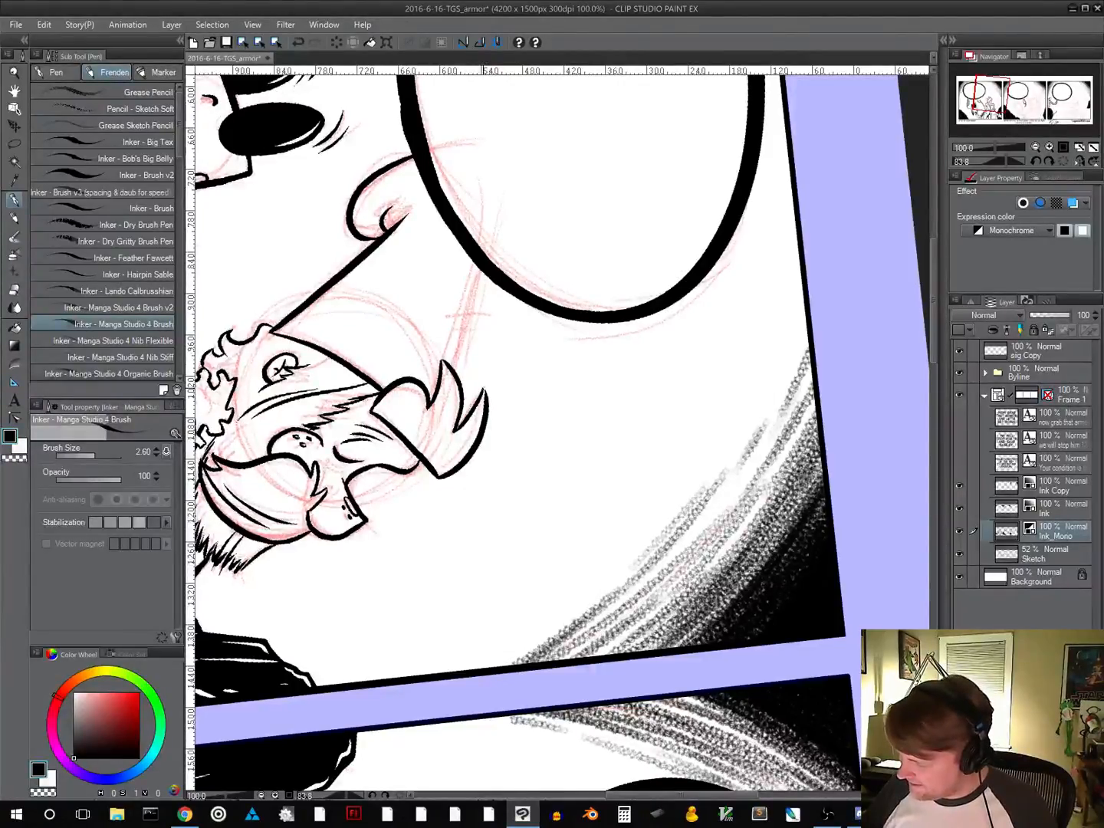
# Ink curved strand lines inside the pointed tuft at the hat's front, redoing the first stroke
pyautogui.moveTo(445, 366); pyautogui.dragTo(424, 454)
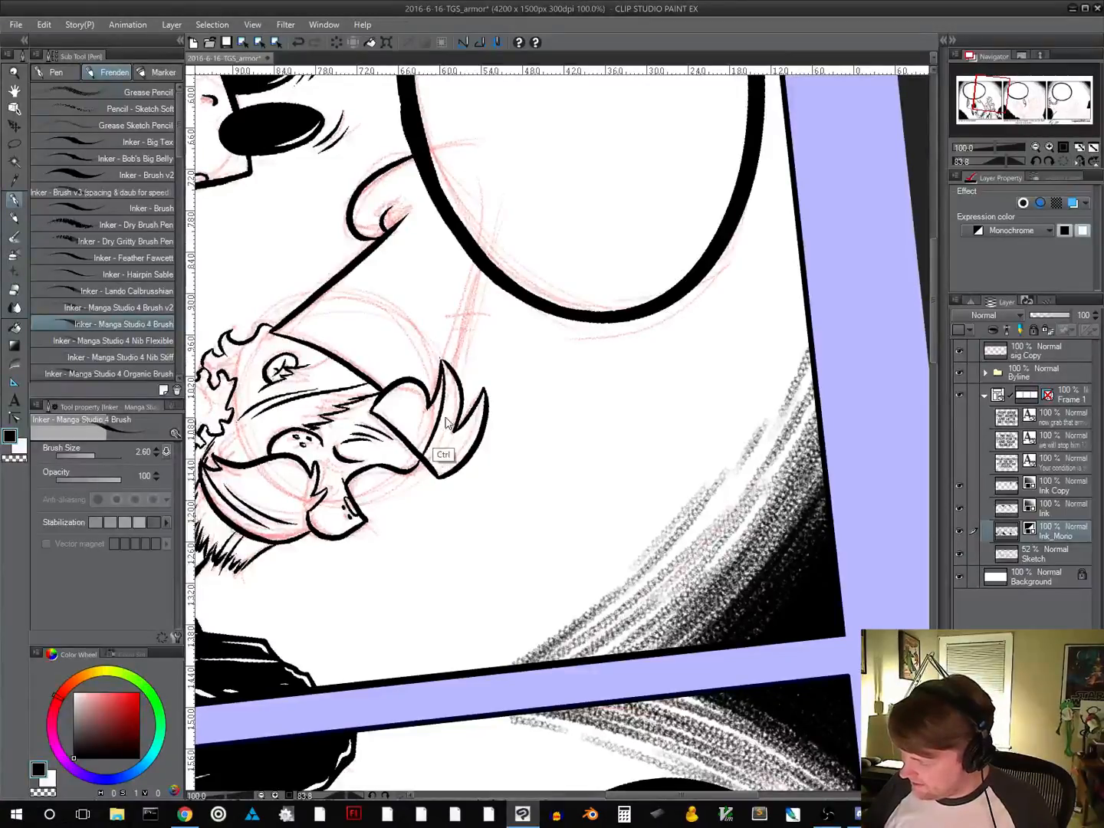
pyautogui.hotkey('ctrl', 'z')
pyautogui.moveTo(446, 366); pyautogui.dragTo(424, 451)
pyautogui.moveTo(446, 397); pyautogui.dragTo(419, 452)
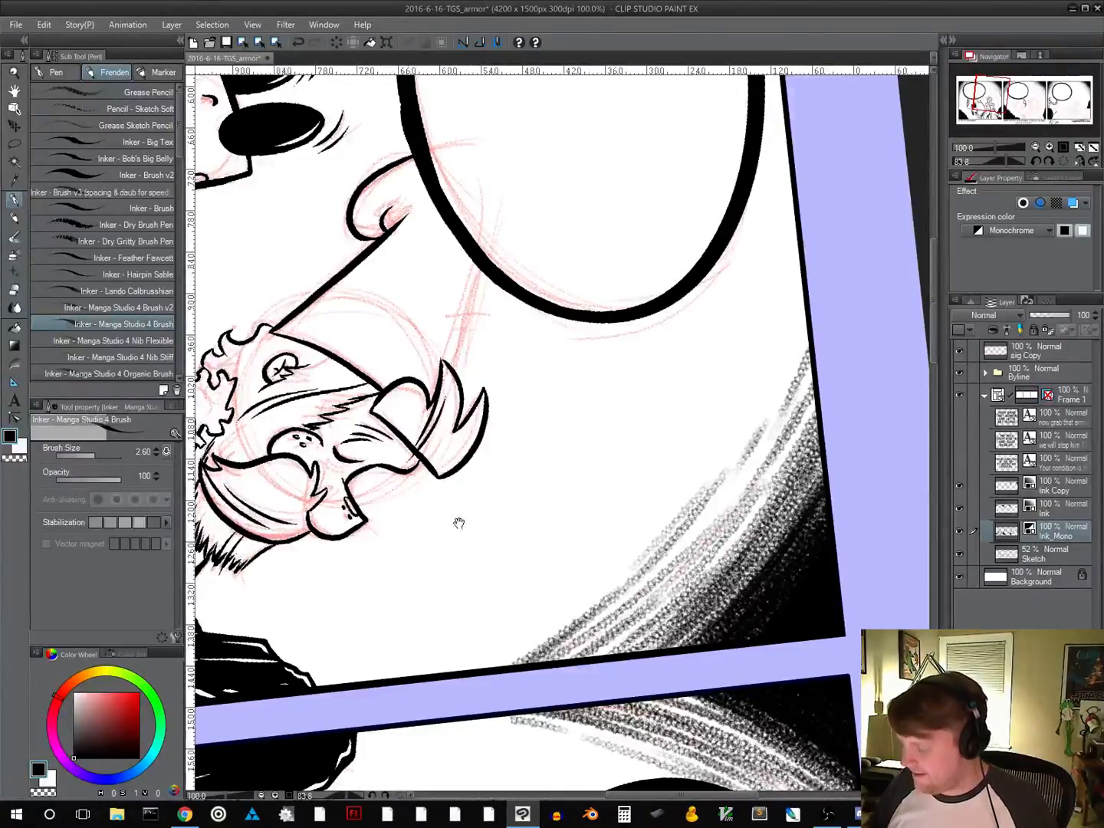
# Ink the hat's front edge as a straight line from the pointed tuft up to the speech balloon
pyautogui.moveTo(573, 488); pyautogui.dragTo(572, 436)
pyautogui.moveTo(625, 638); pyautogui.dragTo(427, 620)
pyautogui.moveTo(753, 550); pyautogui.dragTo(693, 401)
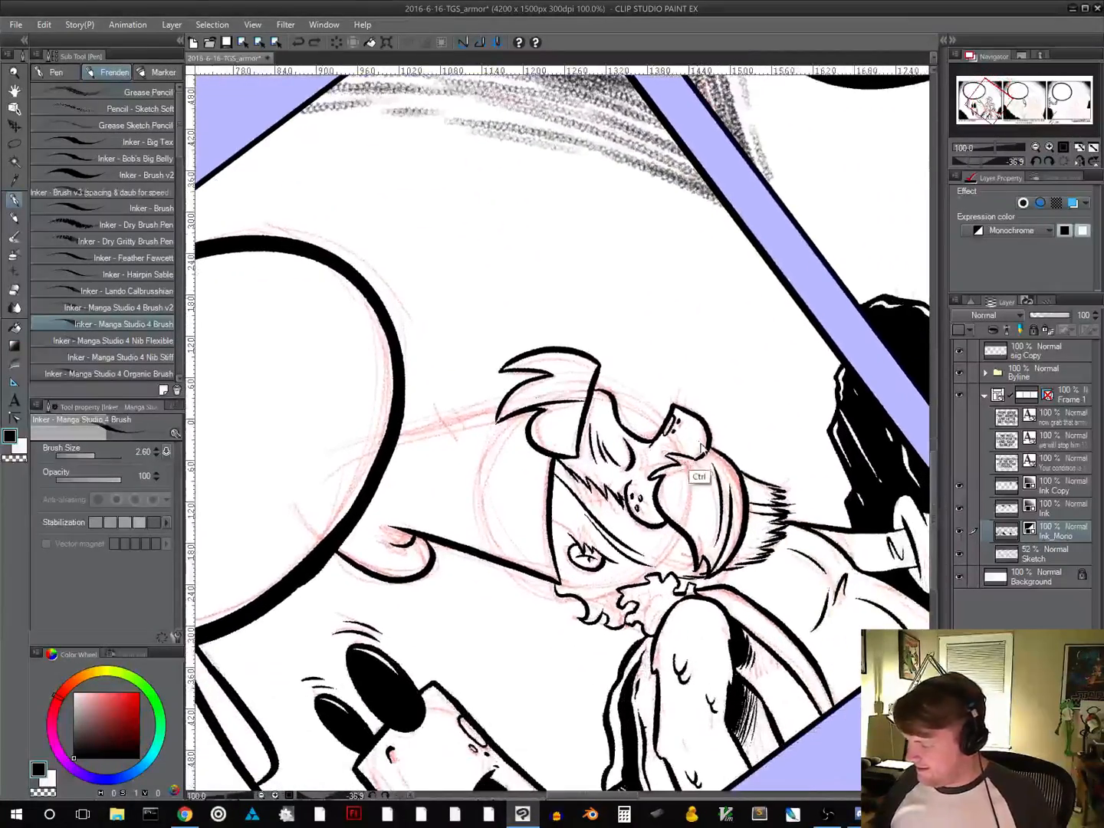
pyautogui.moveTo(720, 508); pyautogui.dragTo(709, 438)
pyautogui.moveTo(500, 435); pyautogui.dragTo(566, 385)
pyautogui.moveTo(561, 572); pyautogui.dragTo(563, 489)
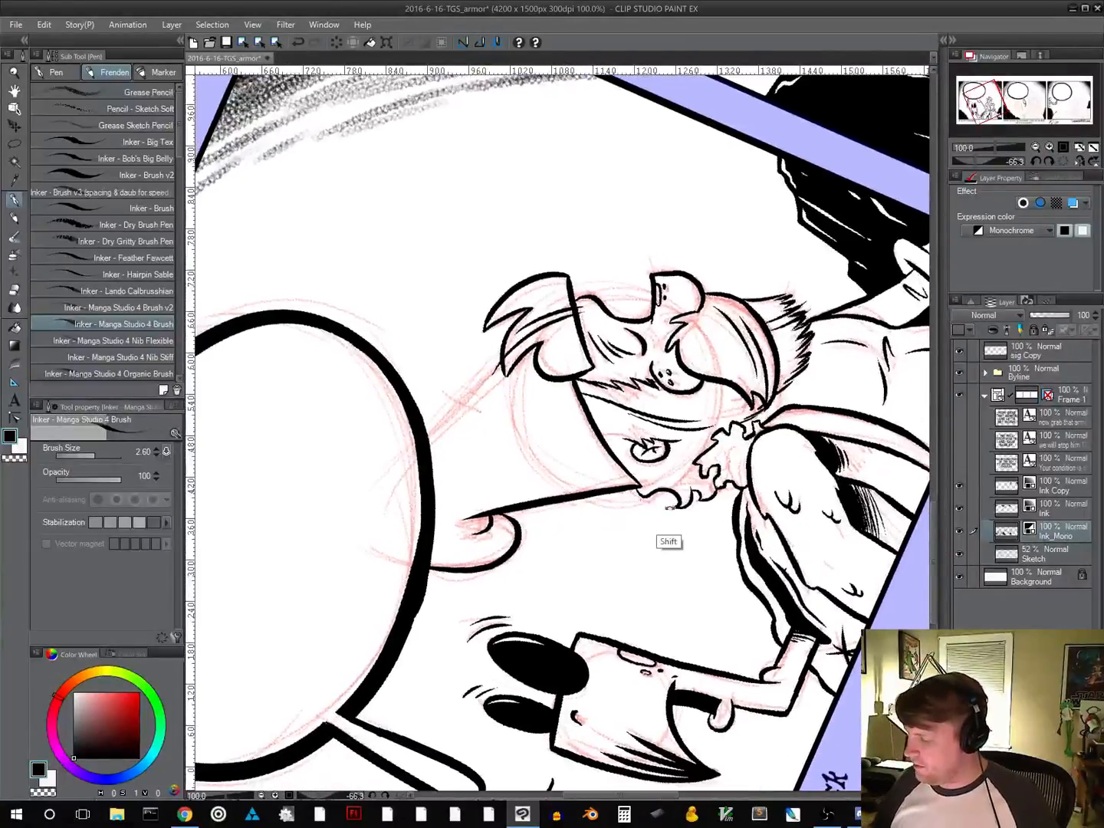
pyautogui.moveTo(668, 507)
pyautogui.mouseDown()
pyautogui.moveTo(661, 545)
pyautogui.moveTo(634, 562)
pyautogui.mouseUp()
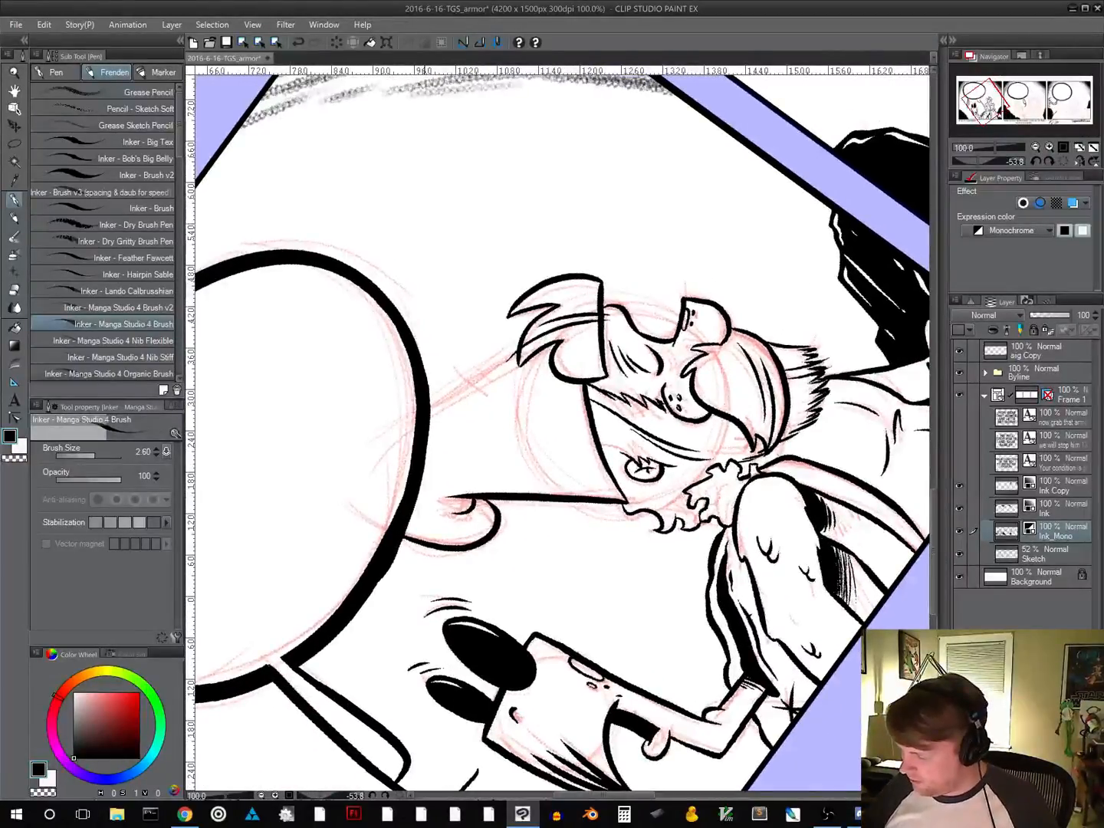
pyautogui.moveTo(434, 402)
pyautogui.mouseDown()
pyautogui.moveTo(517, 345)
pyautogui.moveTo(537, 377)
pyautogui.moveTo(432, 406)
pyautogui.mouseUp()
pyautogui.hotkey('ctrl', 'z')
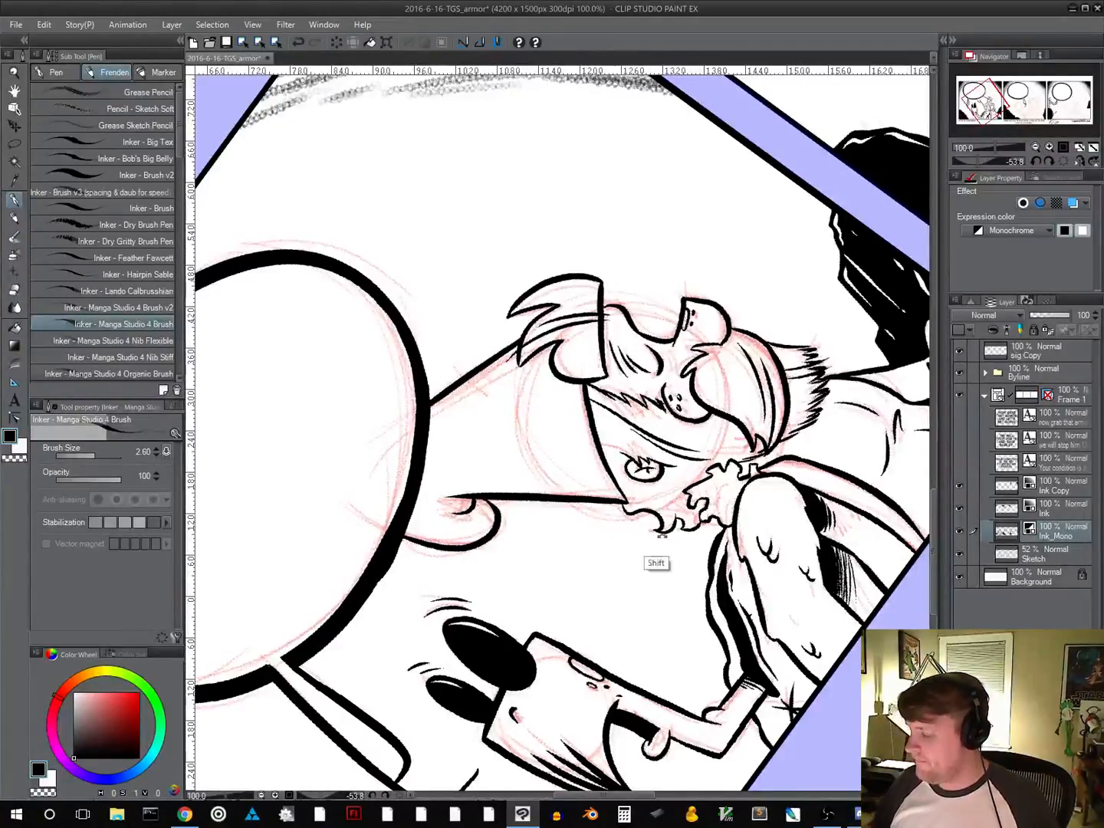
pyautogui.moveTo(658, 564)
pyautogui.mouseDown()
pyautogui.moveTo(570, 655)
pyautogui.moveTo(423, 588)
pyautogui.mouseUp()
pyautogui.moveTo(631, 529); pyautogui.dragTo(445, 640)
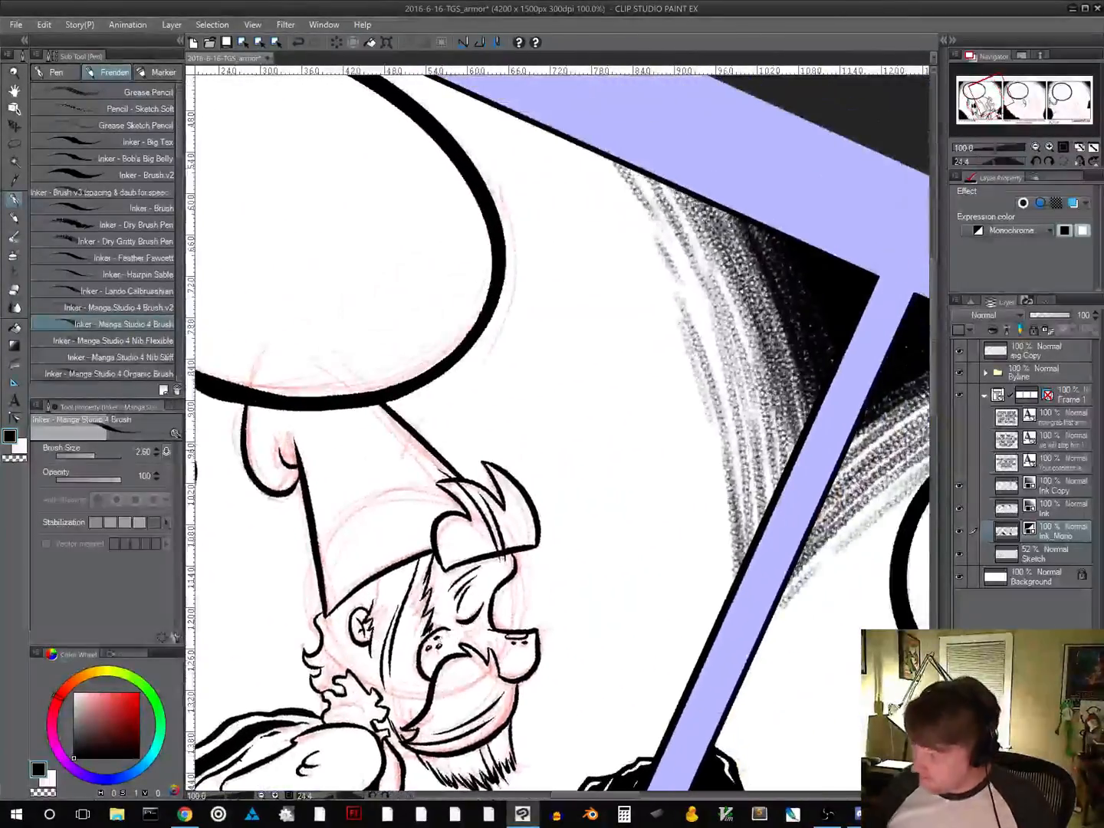
# Ink two short curved strokes crossing the hat's straight front edge, just below the speech balloon in panel one
pyautogui.moveTo(400, 462); pyautogui.dragTo(436, 412)
pyautogui.moveTo(410, 452); pyautogui.dragTo(441, 429)
pyautogui.moveTo(543, 612); pyautogui.dragTo(618, 353)
pyautogui.keyDown('alt'); pyautogui.click(667, 594); pyautogui.keyUp('alt')
pyautogui.keyDown('alt'); pyautogui.click(668, 594); pyautogui.keyUp('alt')
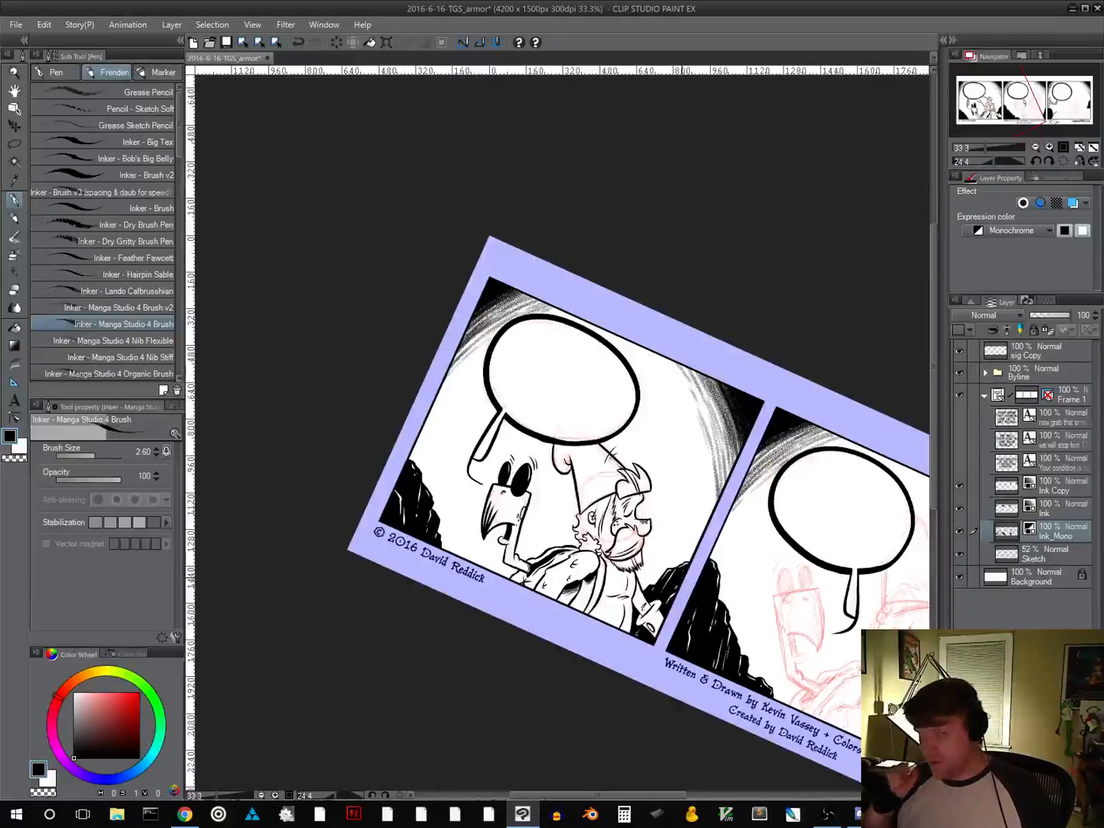
pyautogui.click(1036, 148)
pyautogui.click(1060, 160)
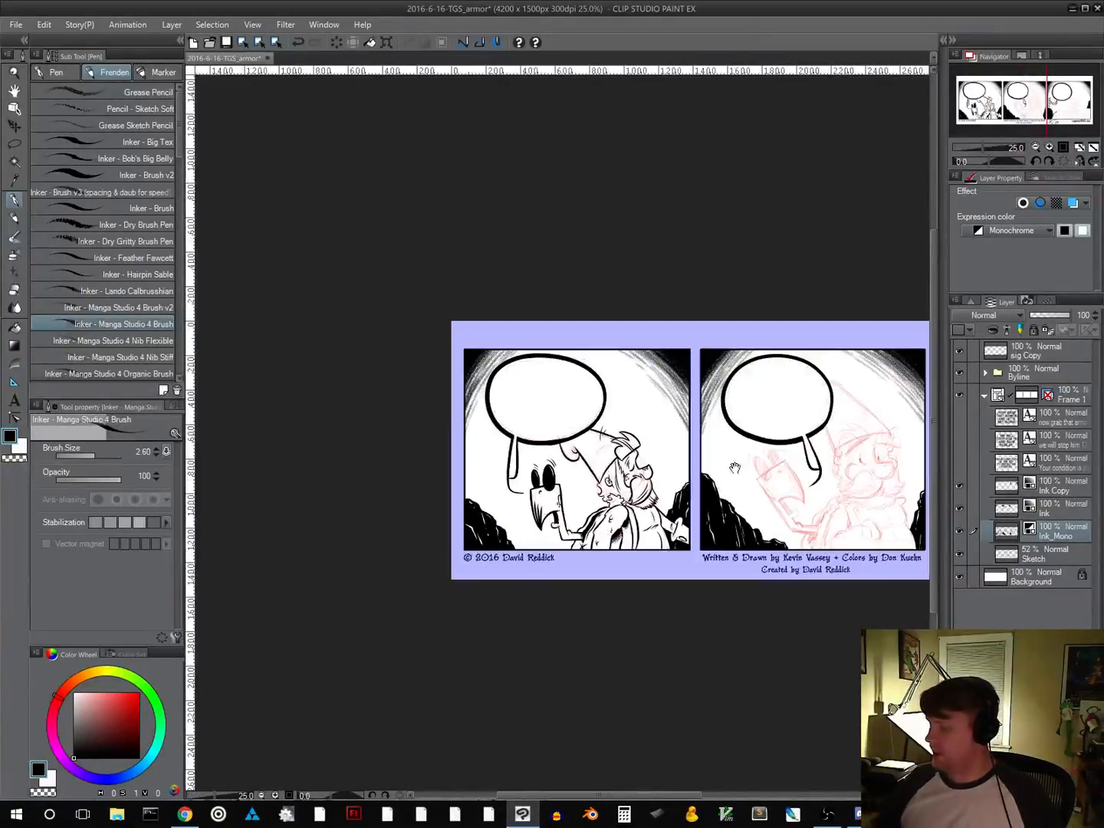
pyautogui.moveTo(735, 468); pyautogui.dragTo(548, 451)
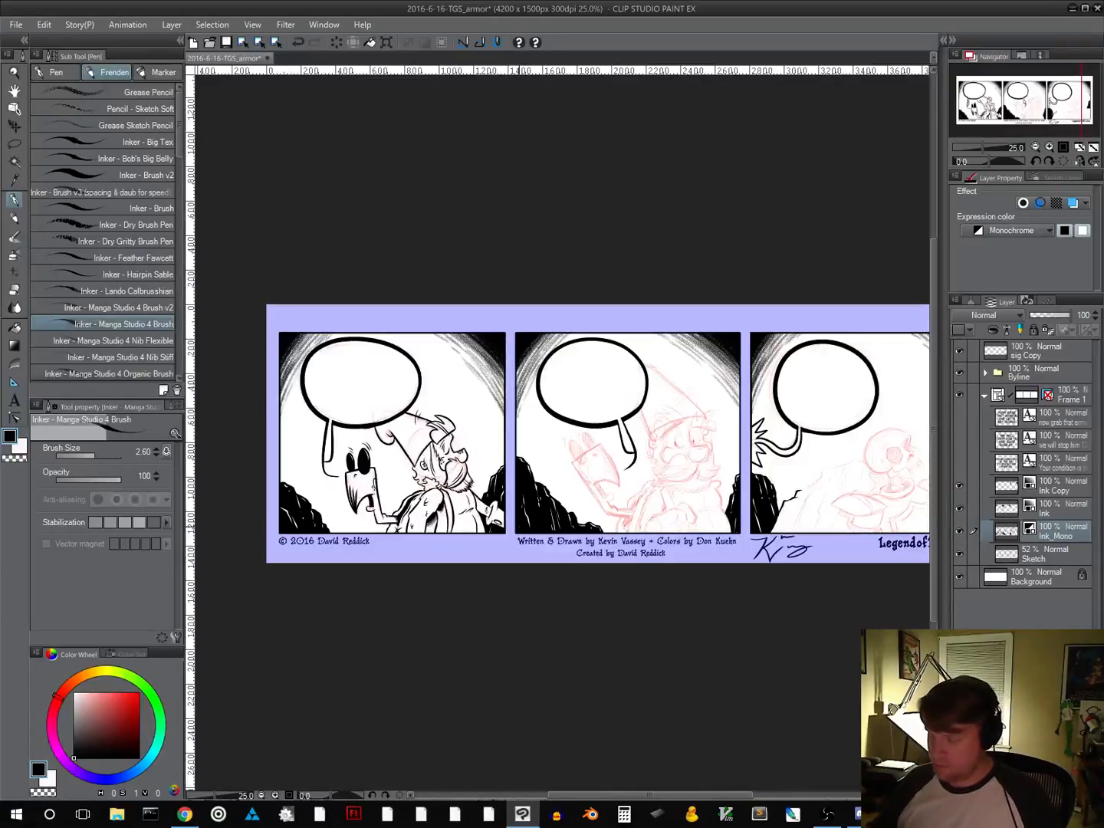
# Undo the latest black marks between the neck curls and the beard, restoring the second short stroke across the hat's front edge
pyautogui.scroll(3, 469, 494)
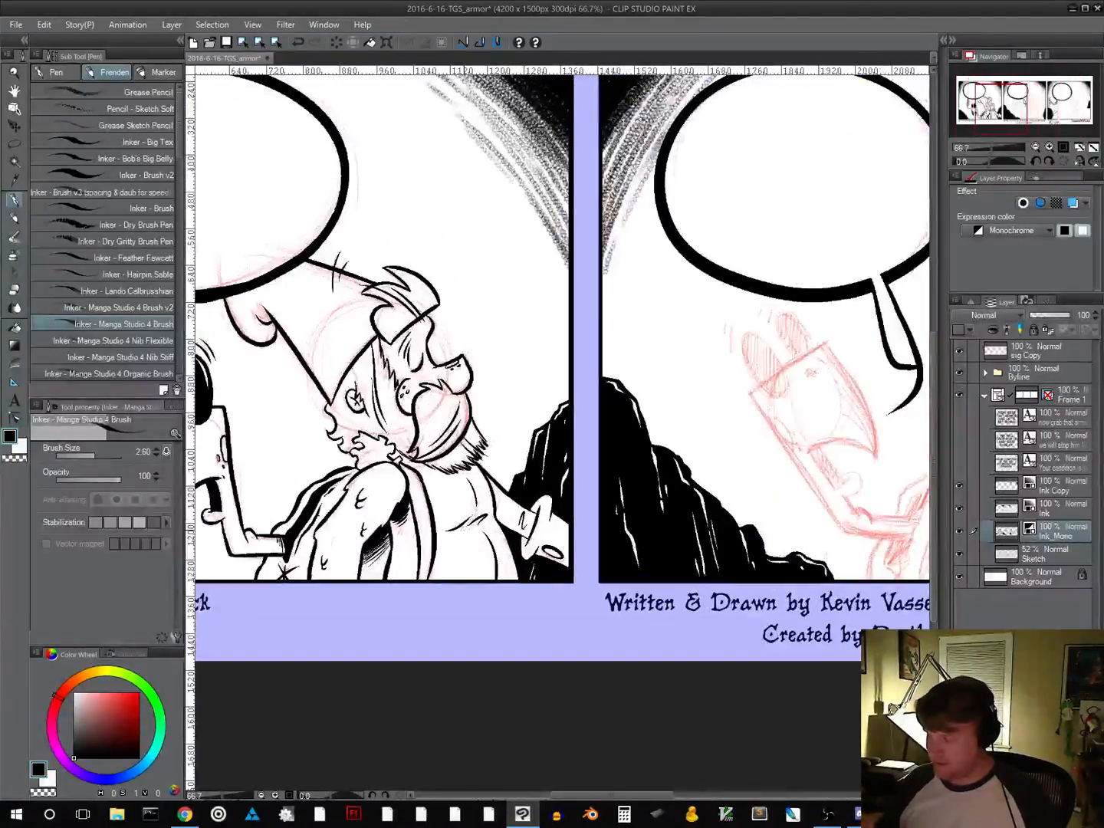
pyautogui.scroll(1, 465, 529)
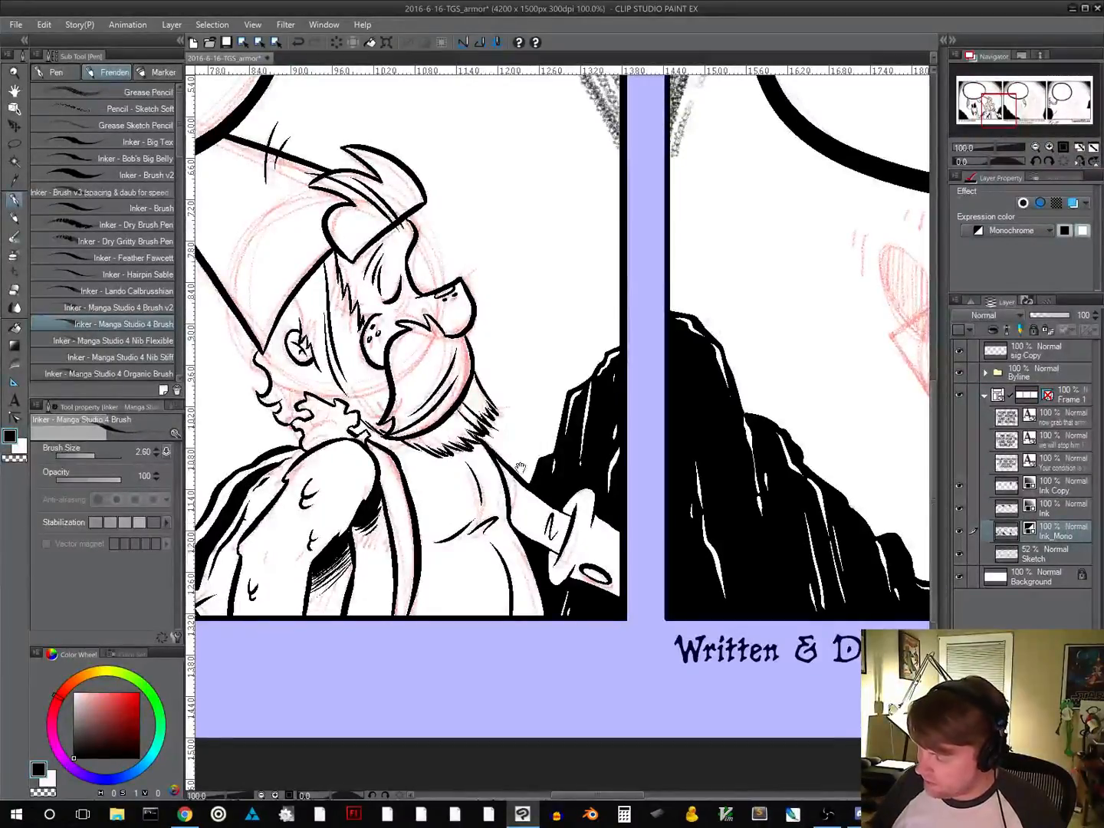
pyautogui.moveTo(615, 599); pyautogui.dragTo(497, 638)
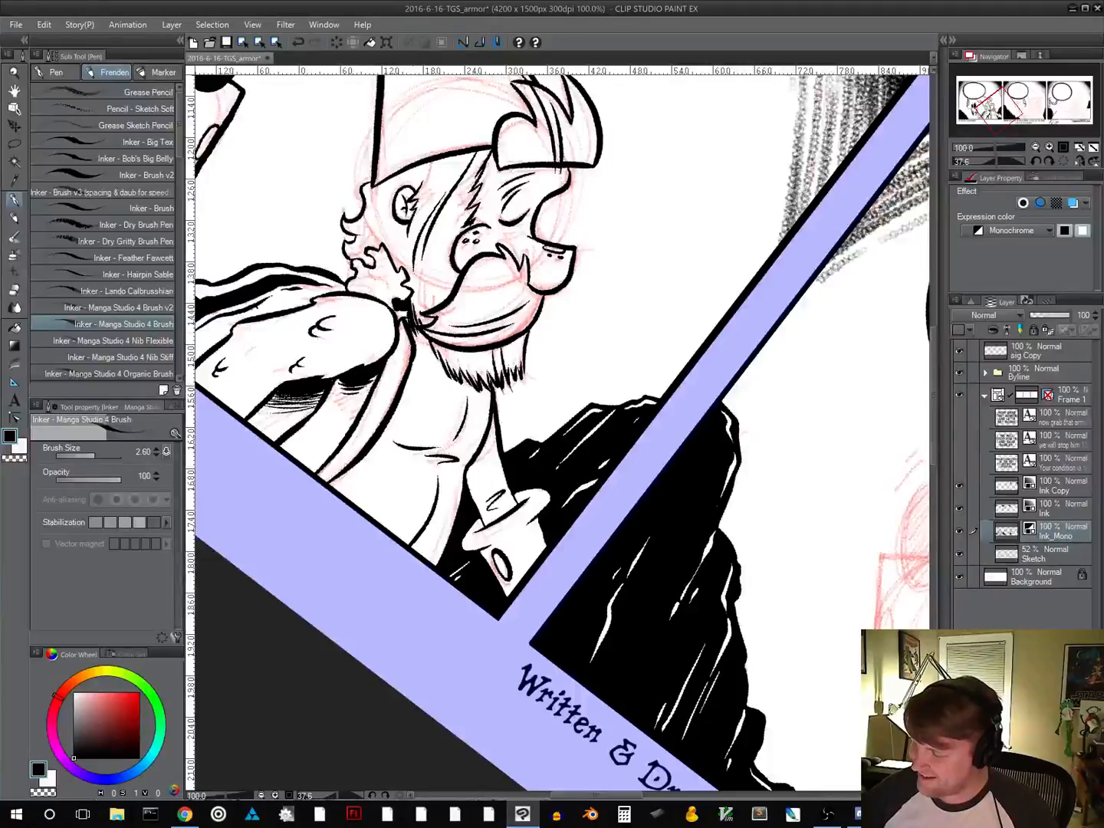
pyautogui.hotkey('ctrl', 'z')
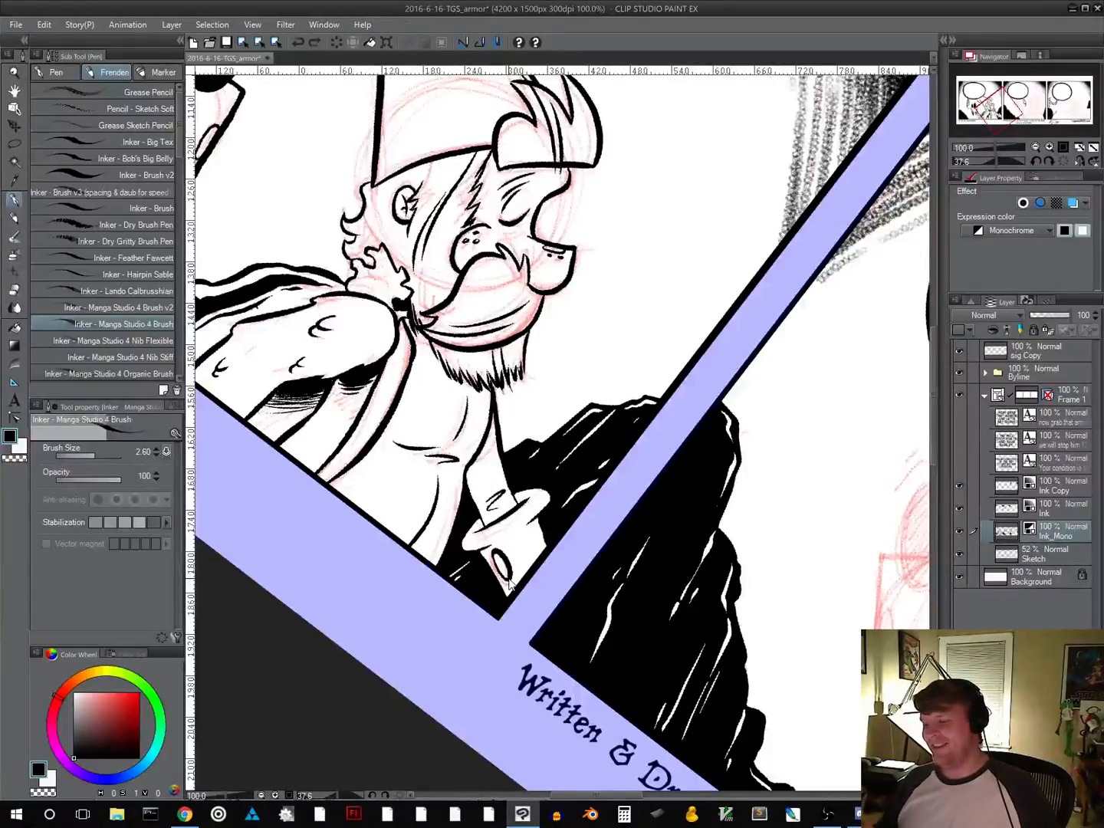
pyautogui.hotkey('ctrl', 'z')
pyautogui.hotkey('ctrl', 'z')
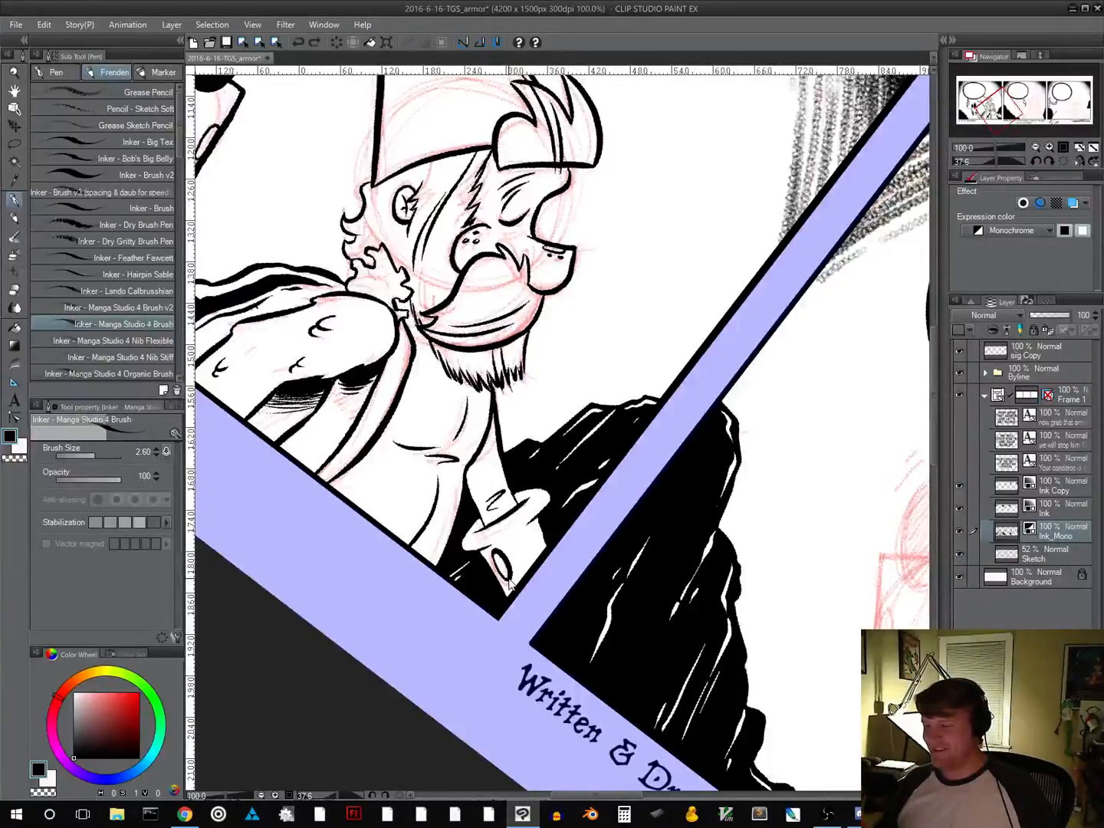
pyautogui.moveTo(721, 539); pyautogui.dragTo(747, 442)
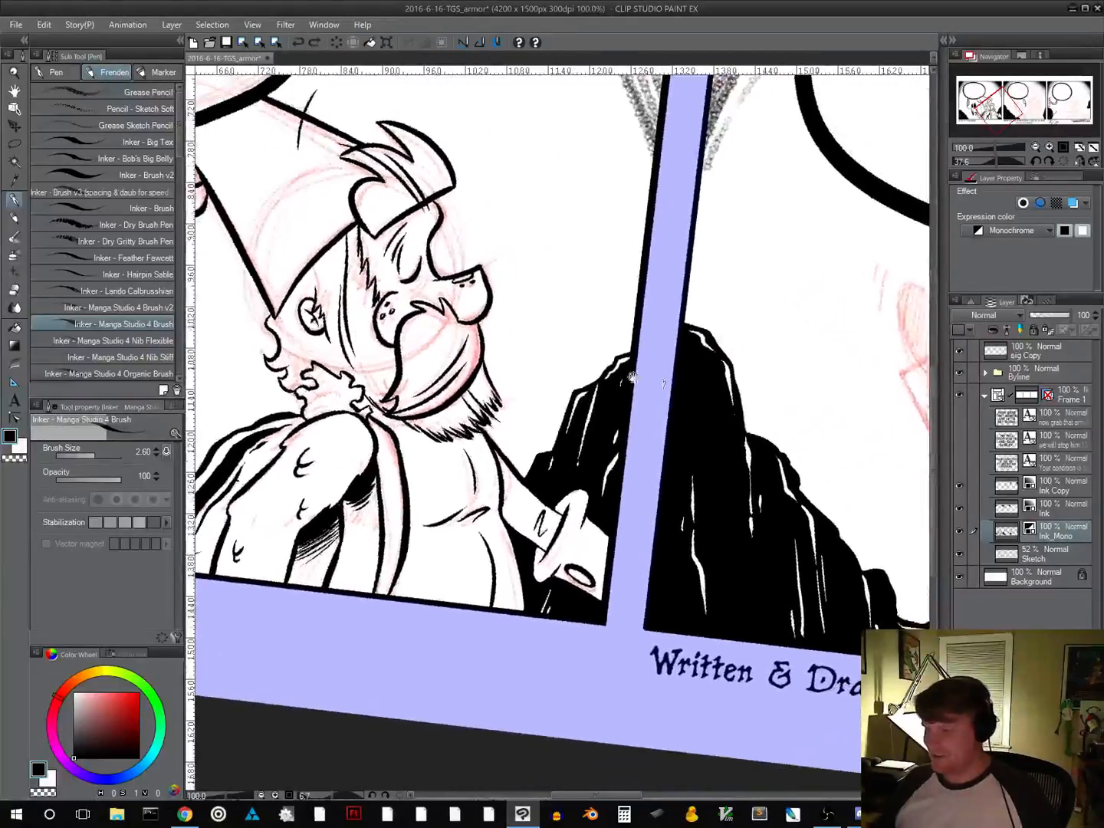
pyautogui.click(315, 46)
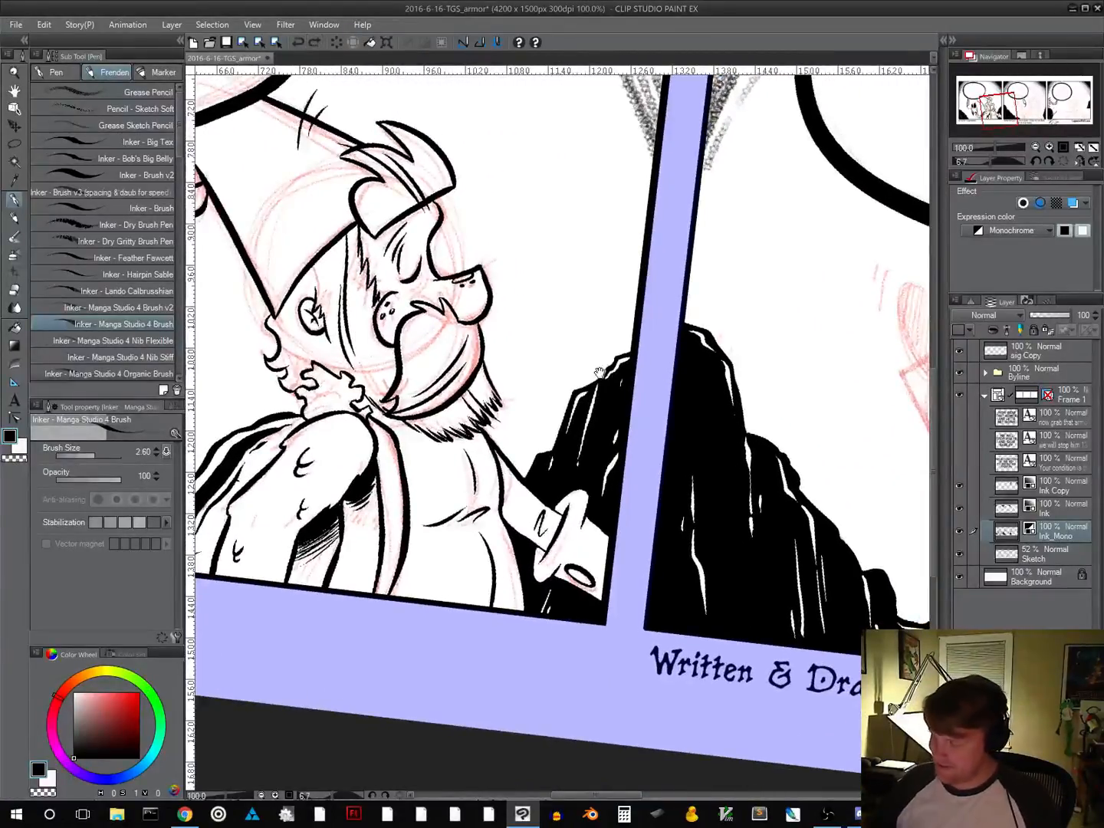
# Ink a small solid black shadow between the neck curls and the back of the beard in panel one
pyautogui.moveTo(599, 374); pyautogui.dragTo(611, 509)
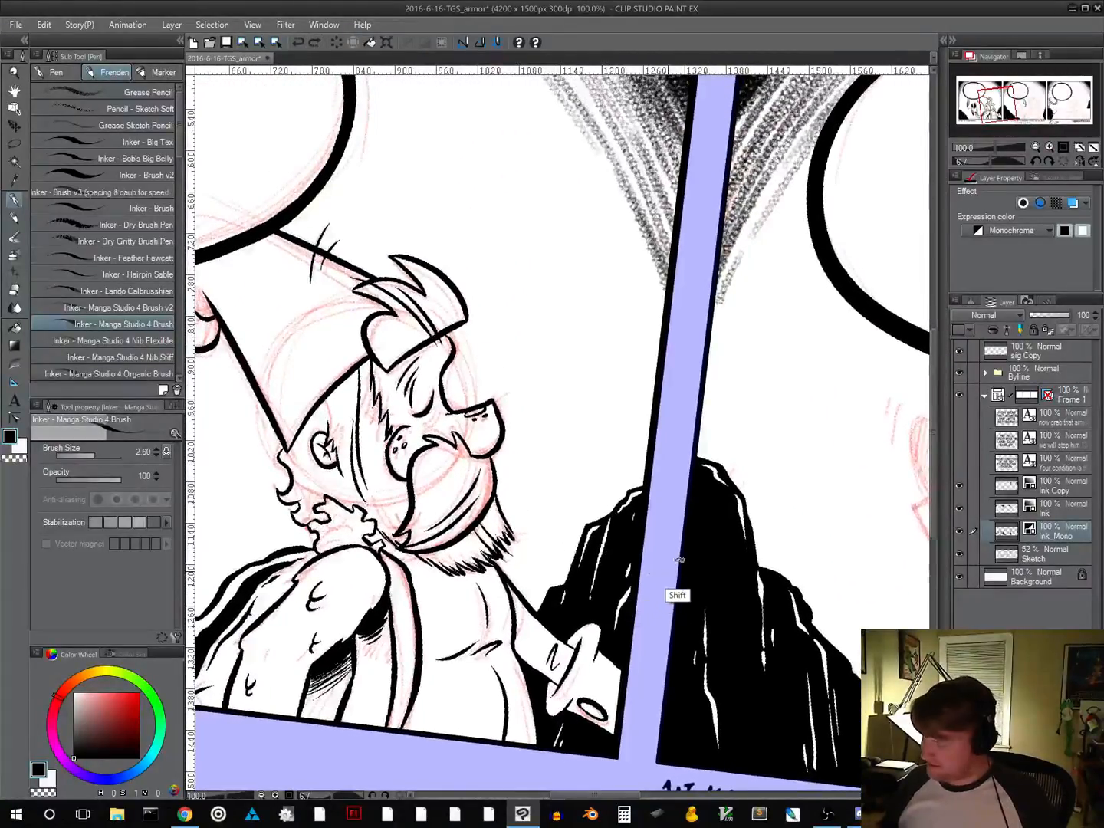
pyautogui.moveTo(679, 591); pyautogui.dragTo(571, 361)
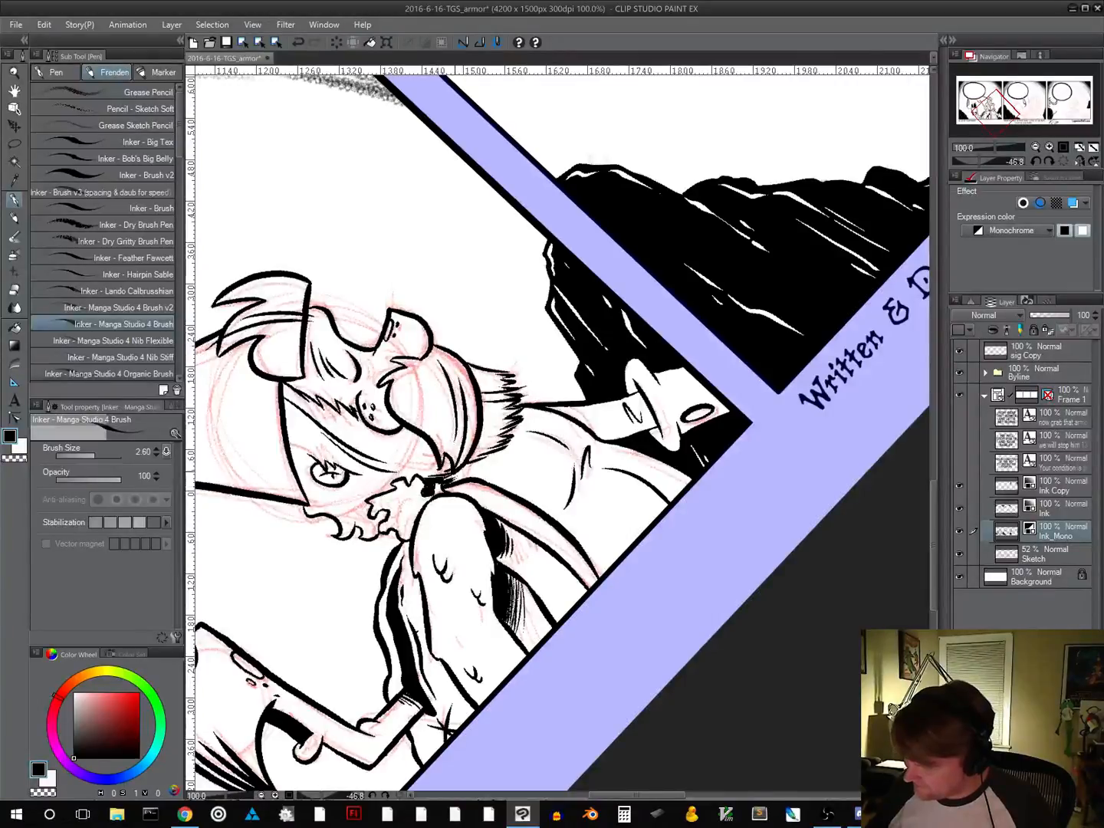
pyautogui.scroll(-2, 514, 549)
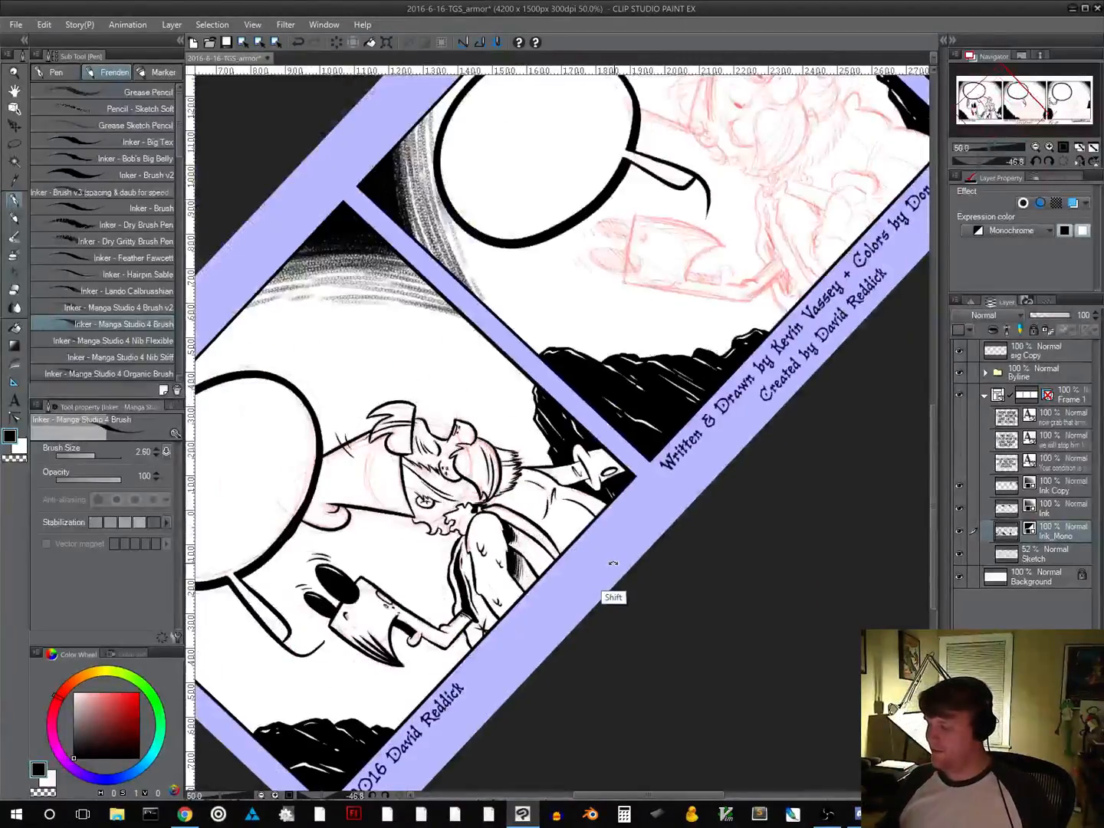
pyautogui.moveTo(613, 563); pyautogui.dragTo(510, 629)
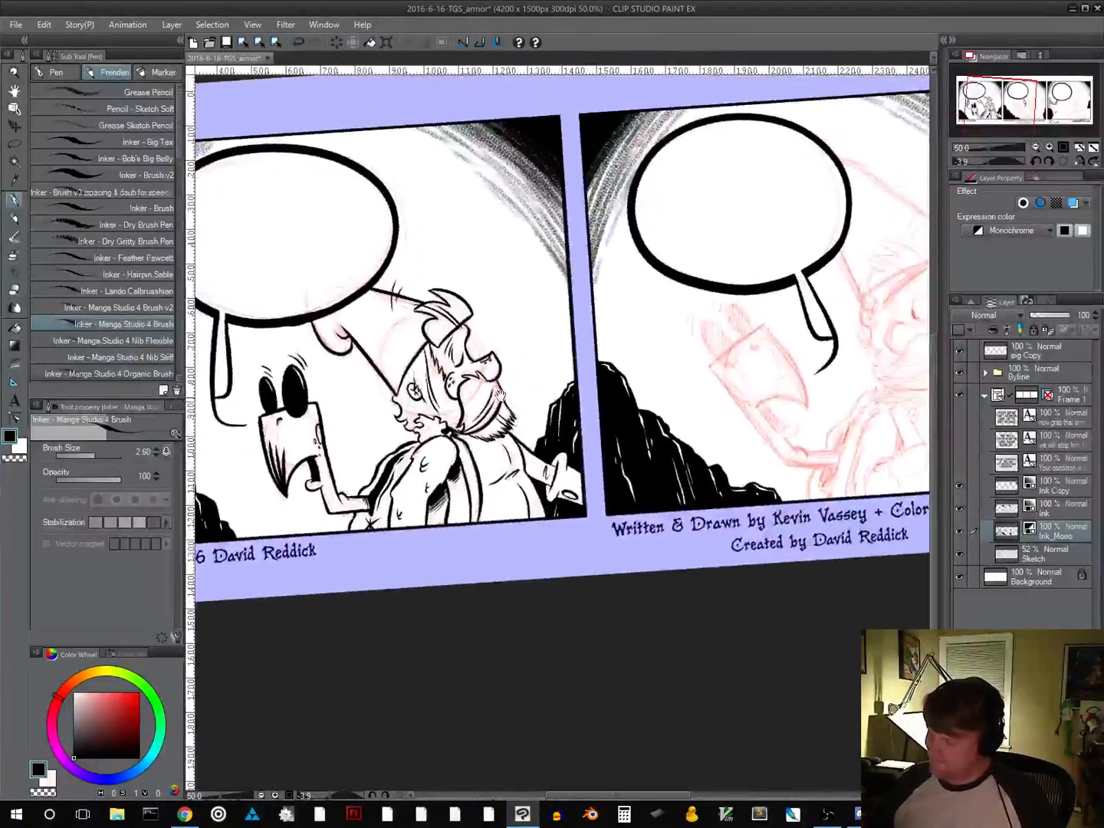
# Add small solid black shadows beneath the bearded character's nose and inside his ear, and save the comic file
pyautogui.click(1063, 148)
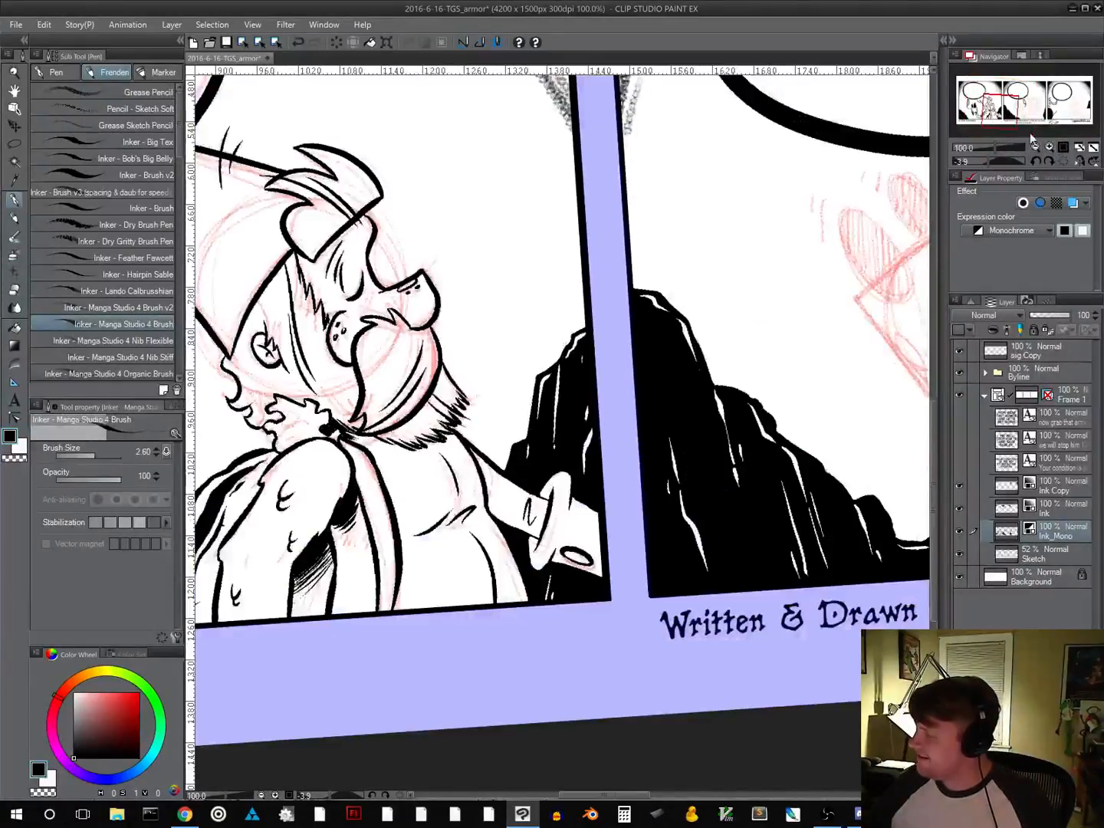
pyautogui.click(1064, 161)
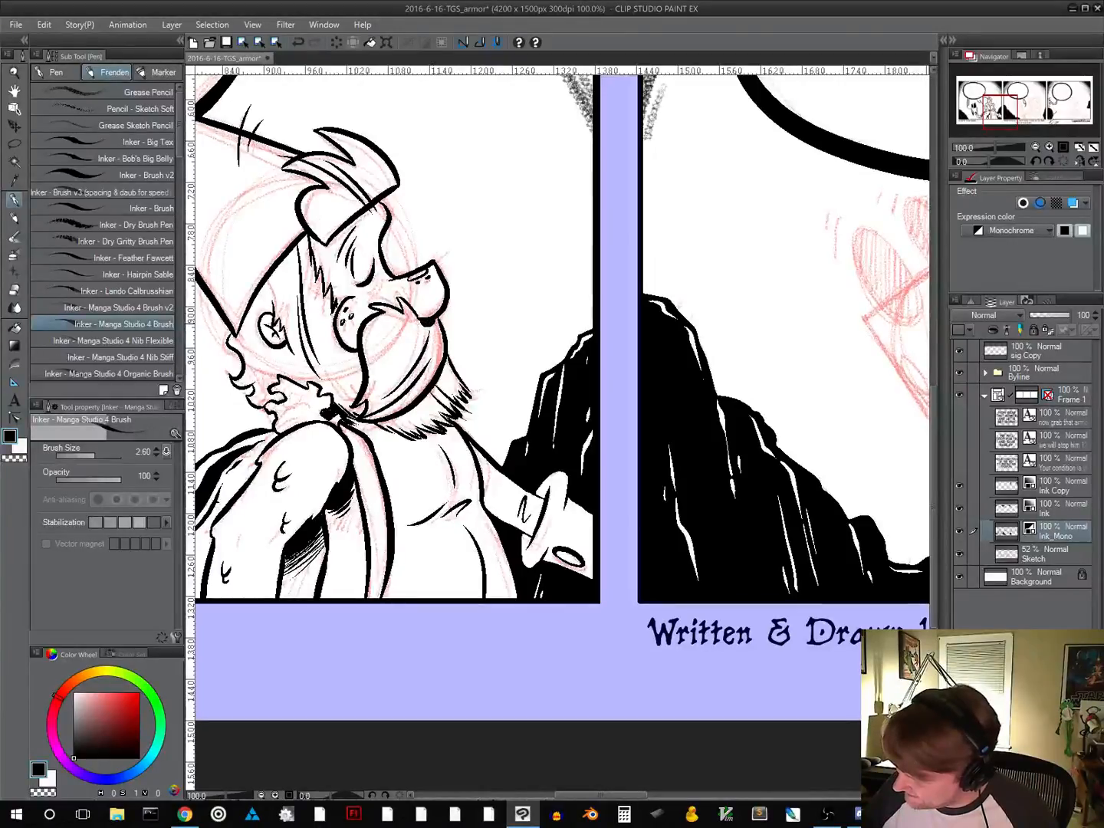
pyautogui.moveTo(440, 625); pyautogui.dragTo(518, 584)
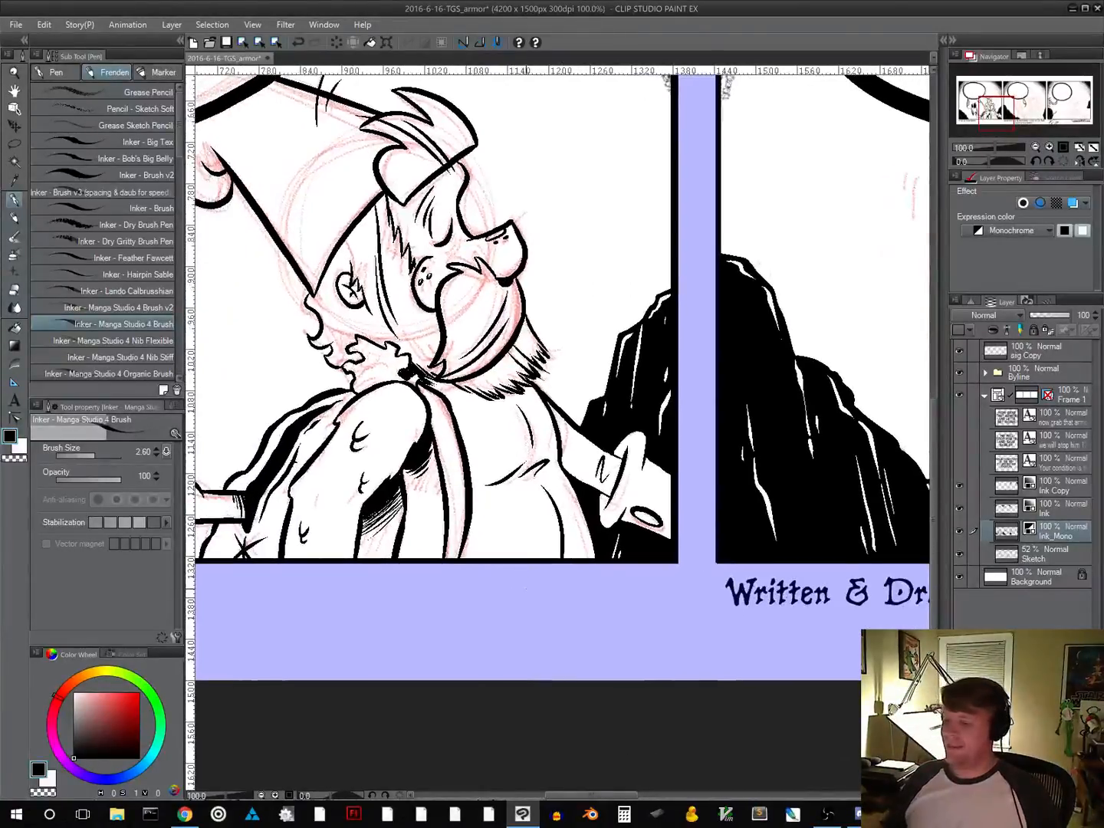
pyautogui.moveTo(500, 535); pyautogui.dragTo(465, 668)
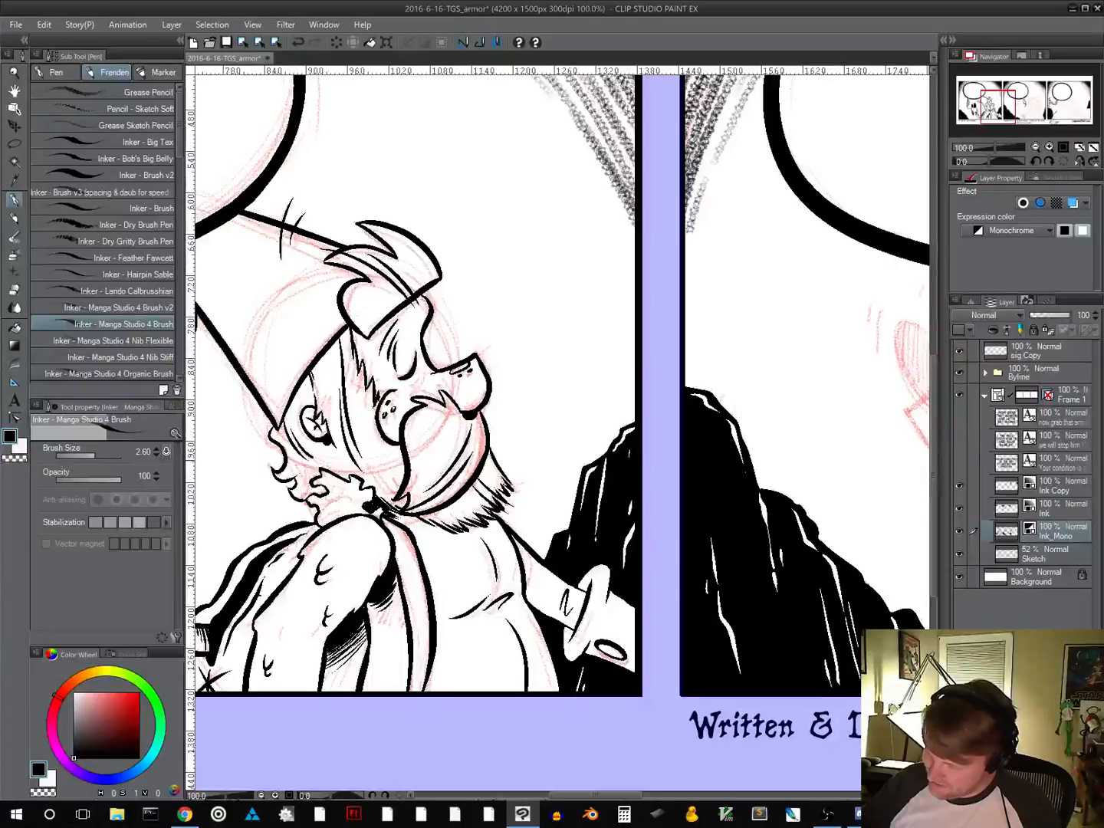
pyautogui.moveTo(575, 556); pyautogui.dragTo(491, 478)
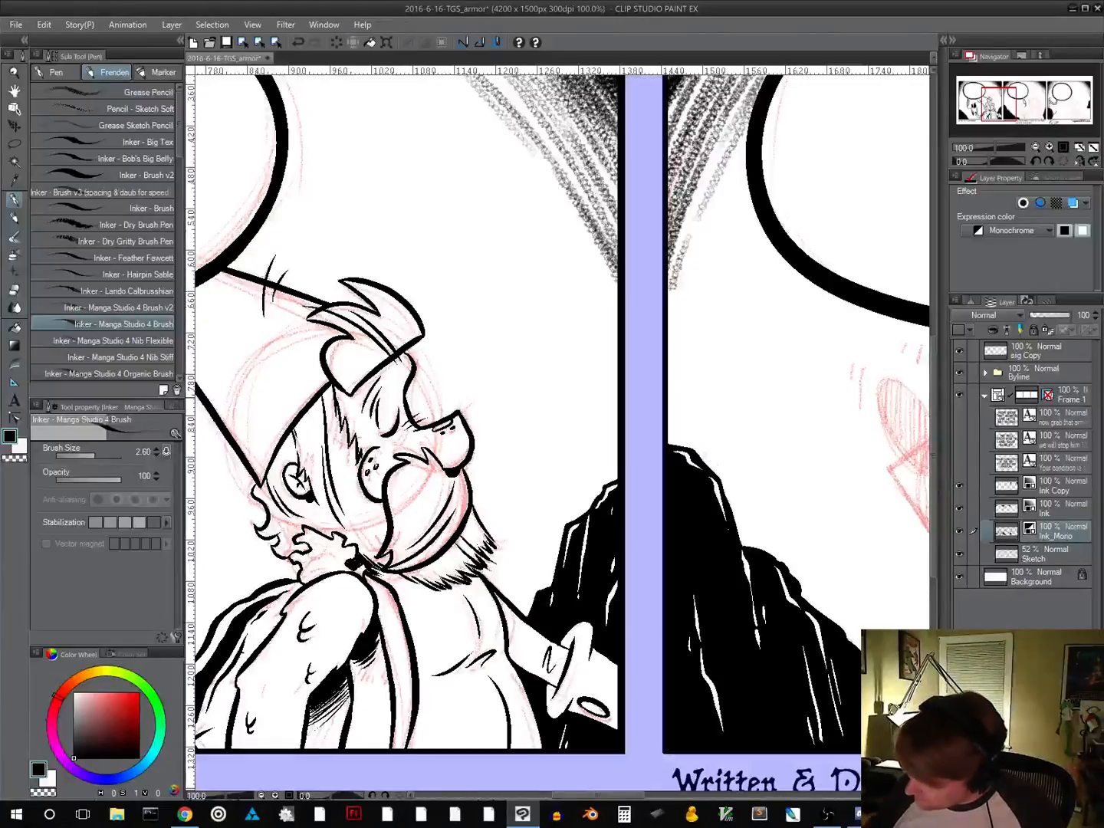
pyautogui.click(228, 45)
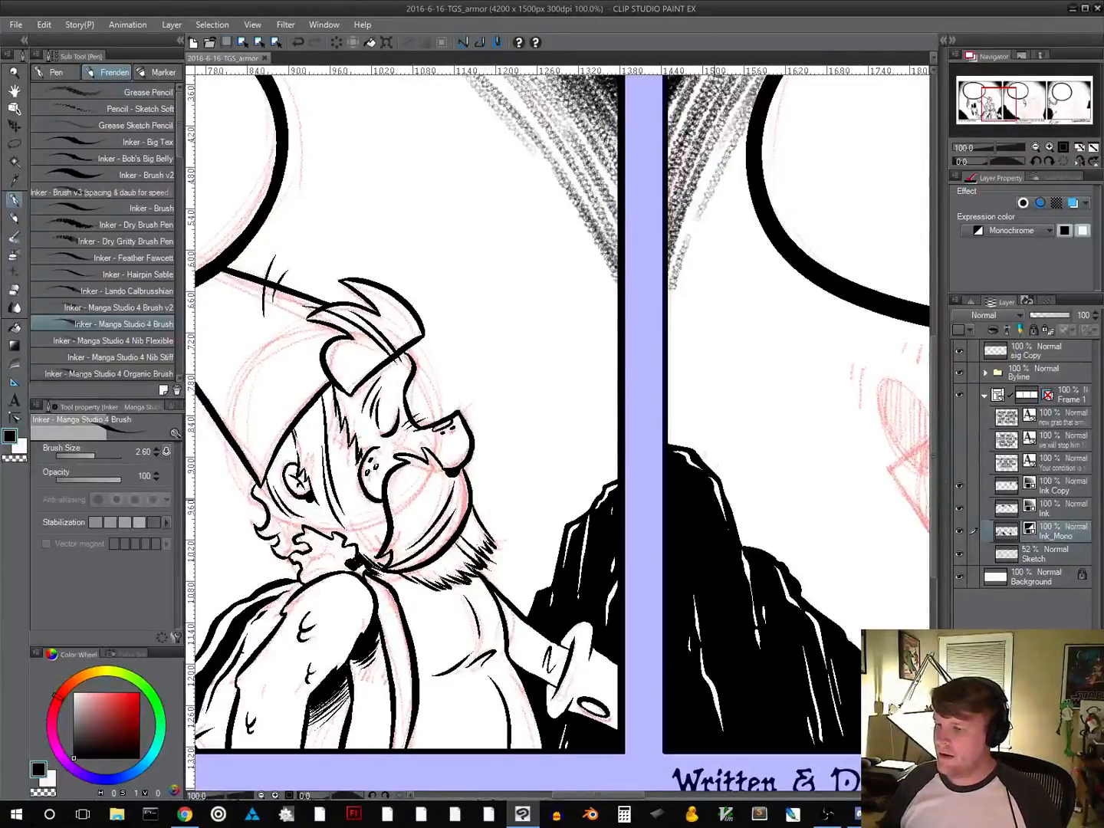
# Ink the beaked creature's head outline in panel two: flat top, long back edge continuing down the arm, curved front and mouth arc
pyautogui.scroll(-3, 719, 498)
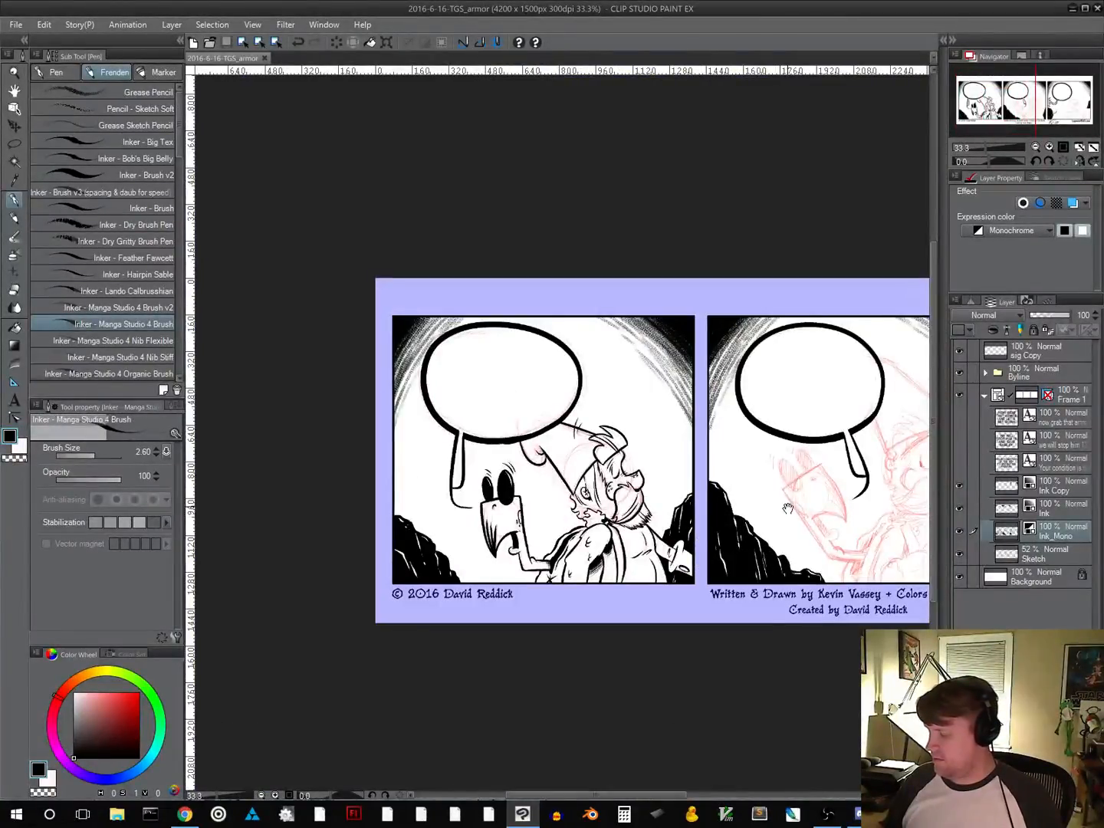
pyautogui.moveTo(789, 508); pyautogui.dragTo(535, 514)
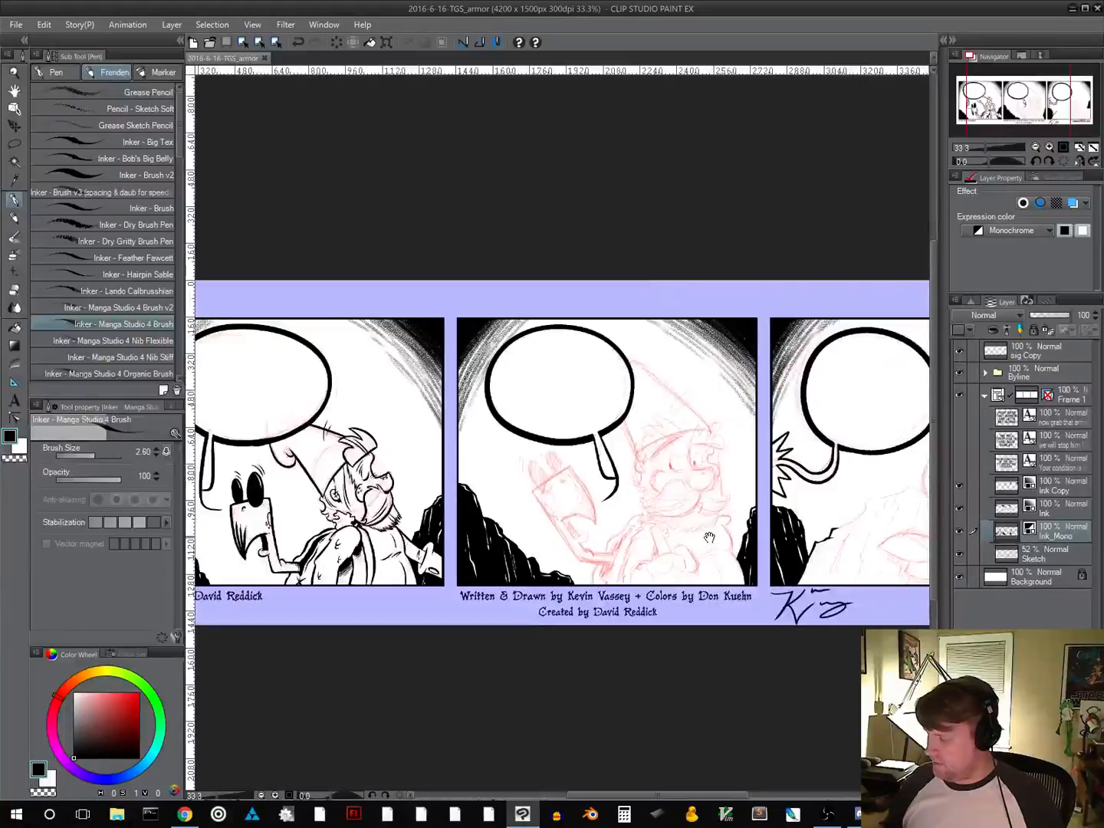
pyautogui.click(1063, 148)
pyautogui.moveTo(636, 681); pyautogui.dragTo(426, 483)
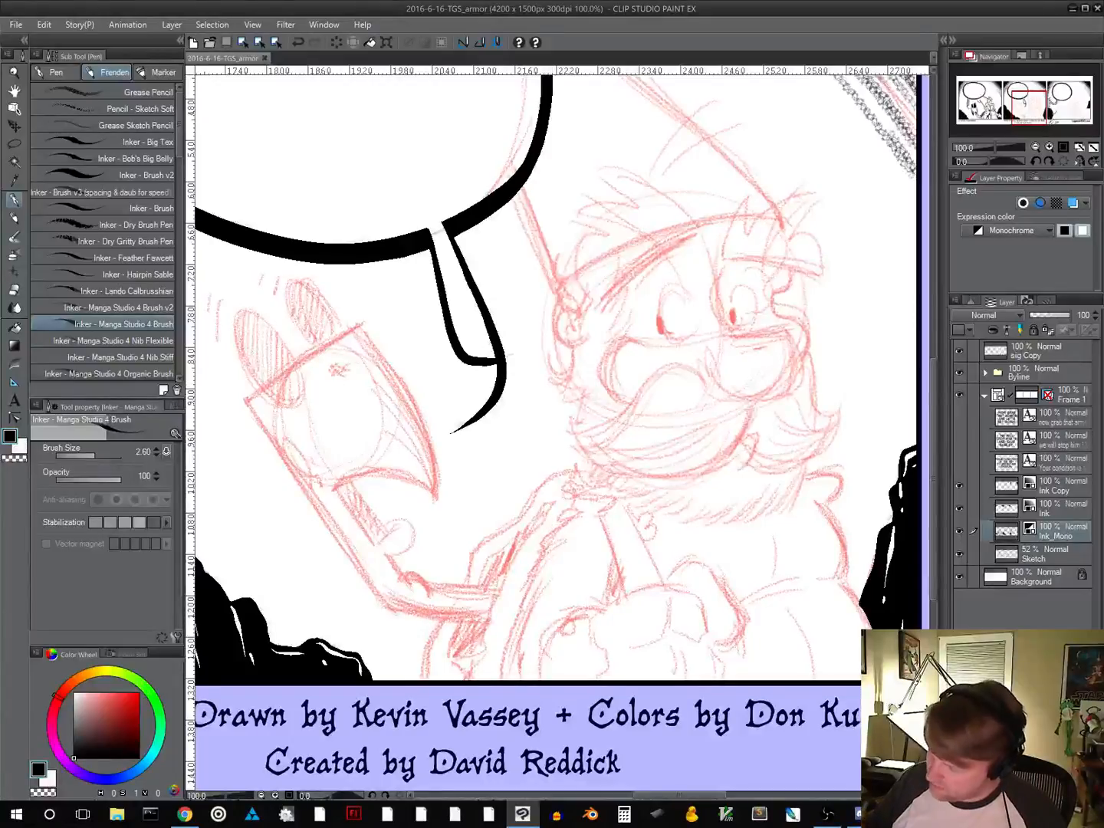
pyautogui.moveTo(258, 393); pyautogui.dragTo(359, 326)
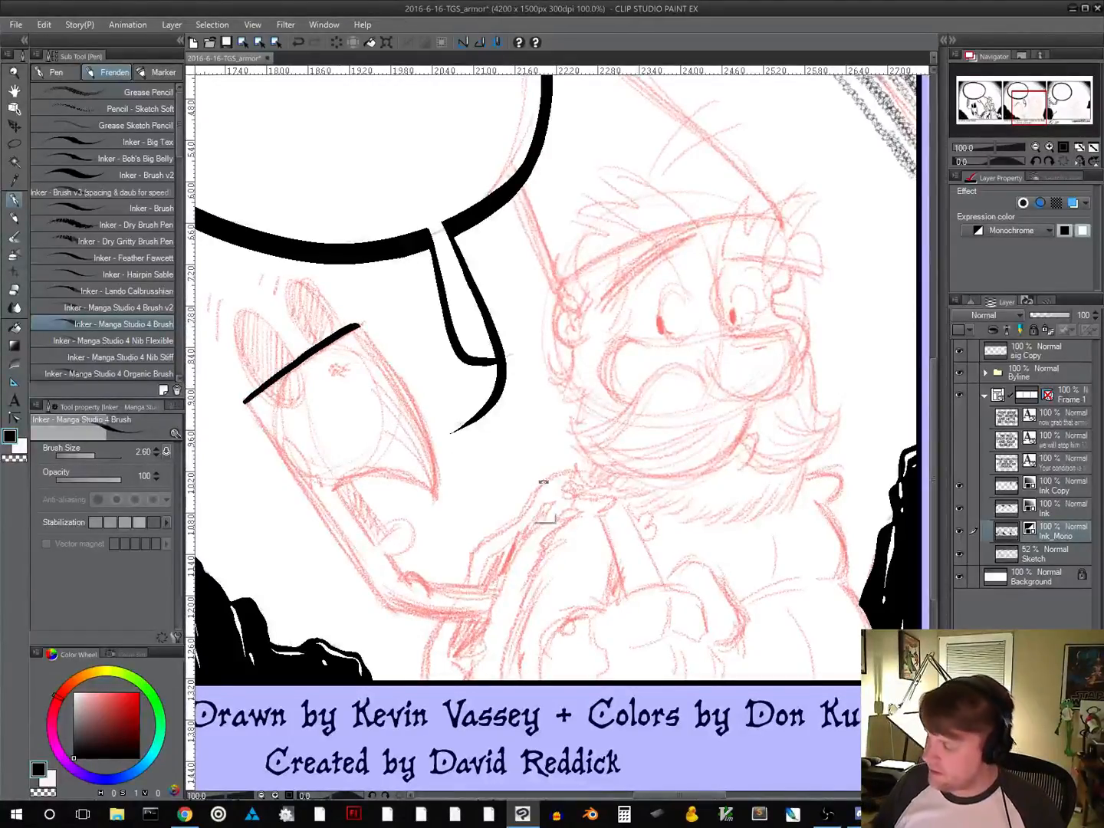
pyautogui.moveTo(599, 570); pyautogui.dragTo(414, 558)
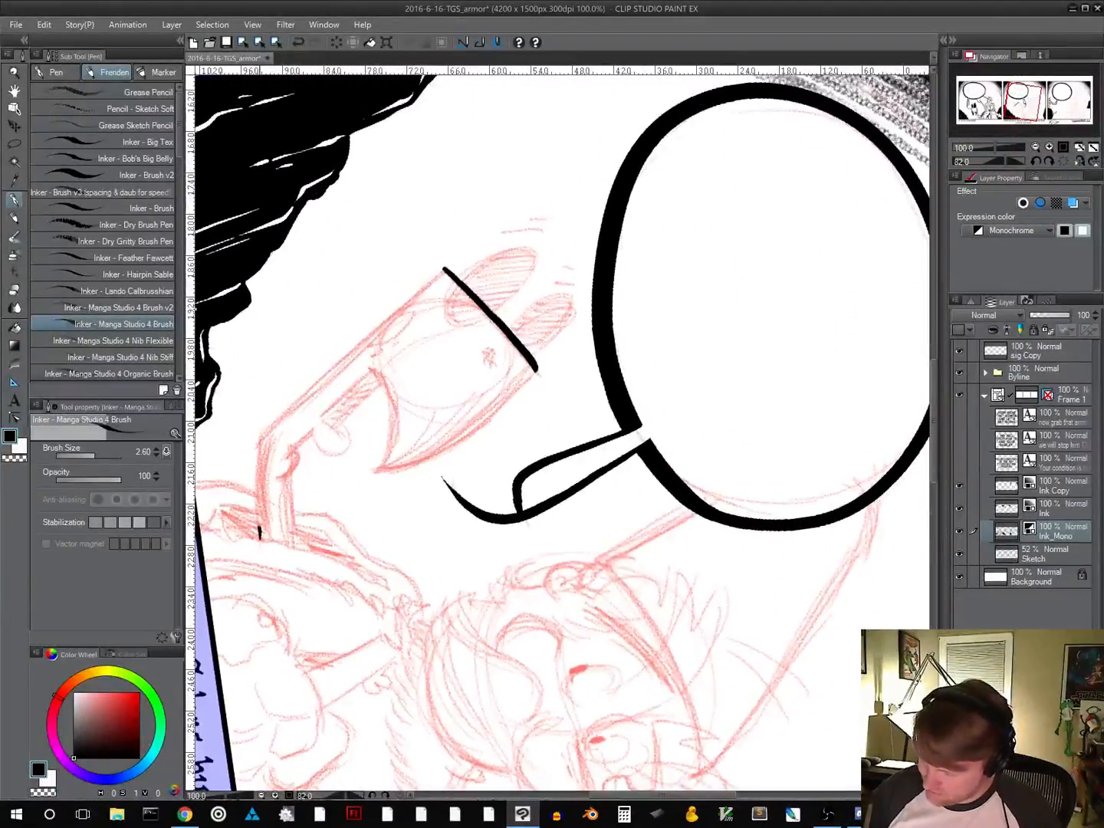
pyautogui.moveTo(258, 528)
pyautogui.mouseDown()
pyautogui.moveTo(259, 438)
pyautogui.moveTo(444, 269)
pyautogui.mouseUp()
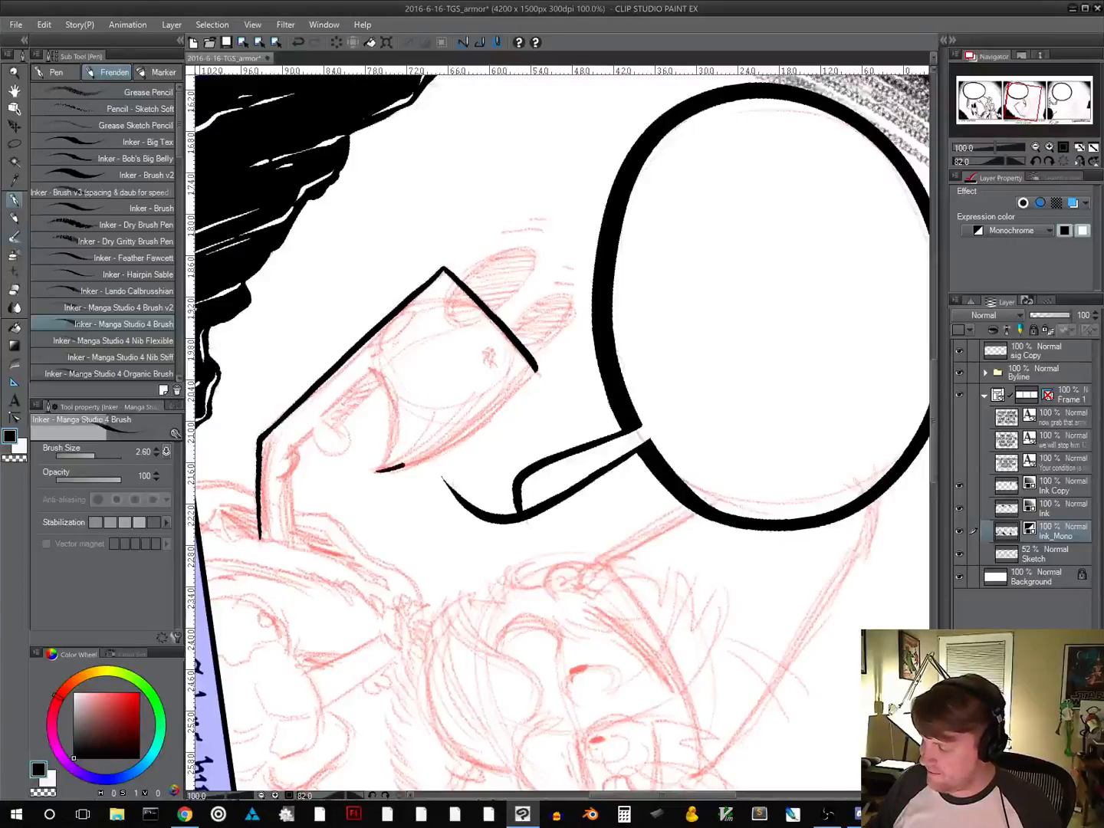
pyautogui.moveTo(403, 466)
pyautogui.mouseDown()
pyautogui.moveTo(493, 417)
pyautogui.moveTo(538, 372)
pyautogui.mouseUp()
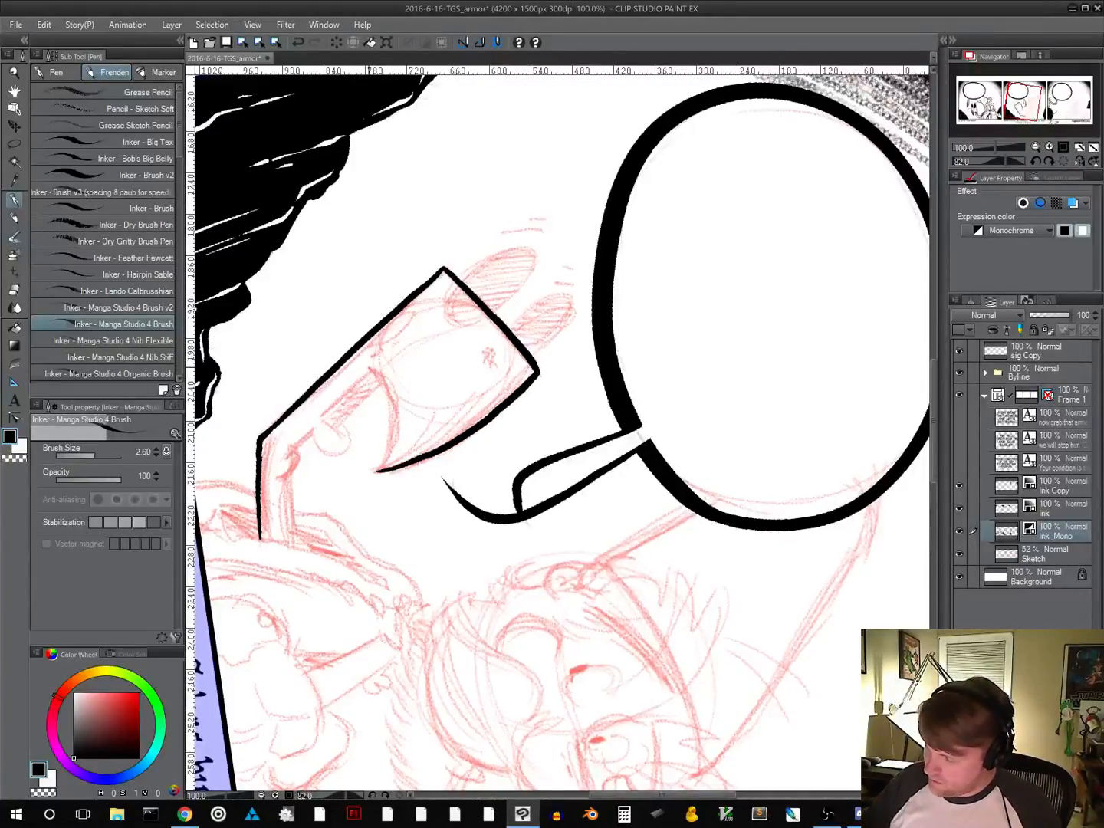
pyautogui.moveTo(372, 371)
pyautogui.mouseDown()
pyautogui.moveTo(397, 424)
pyautogui.moveTo(378, 469)
pyautogui.mouseUp()
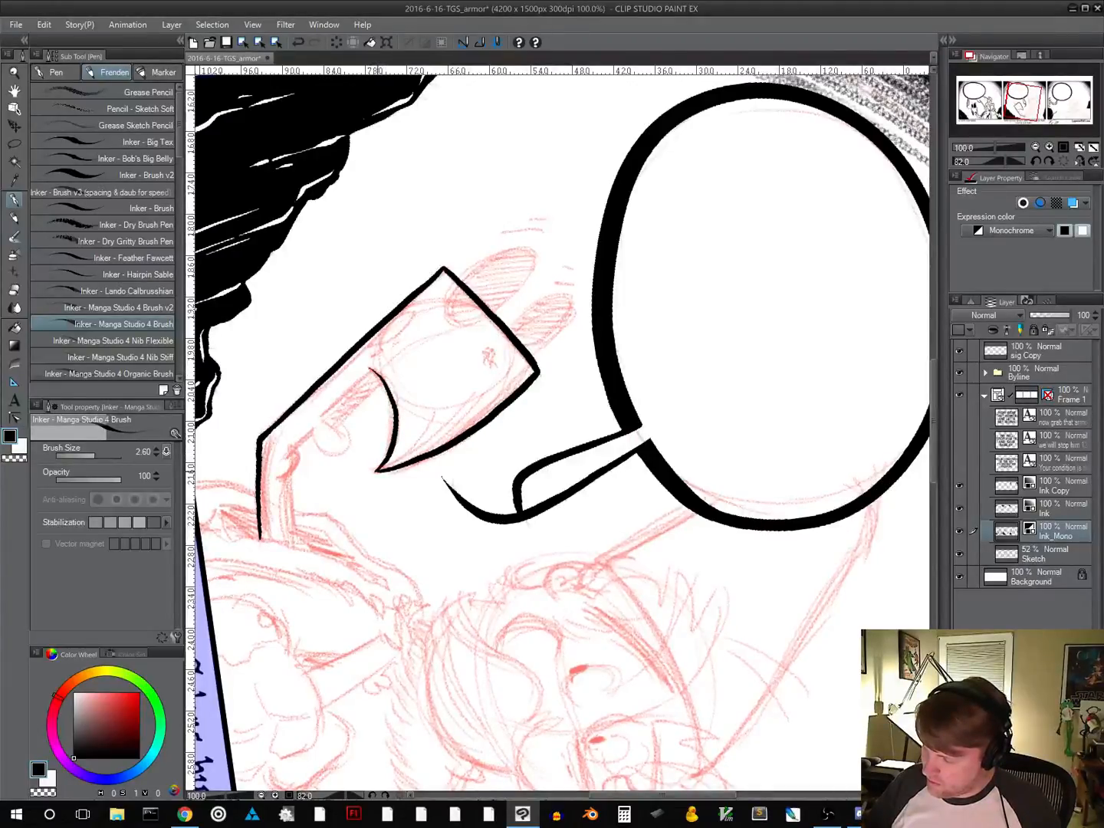
# Ink the narrow bar inside the creature's mouth with two roughly parallel lines and a rounded knob at its end
pyautogui.moveTo(592, 451); pyautogui.dragTo(585, 386)
pyautogui.moveTo(622, 547); pyautogui.dragTo(598, 322)
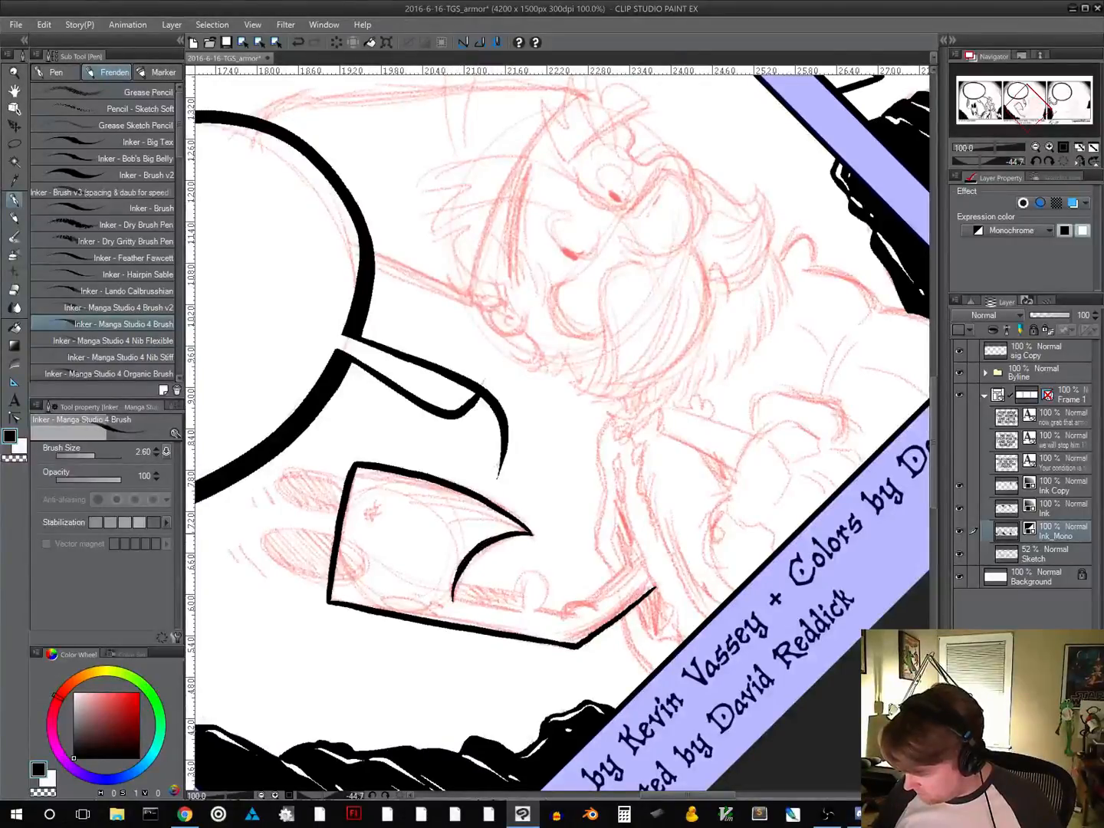
pyautogui.moveTo(576, 574); pyautogui.dragTo(493, 418)
pyautogui.moveTo(628, 498); pyautogui.dragTo(641, 425)
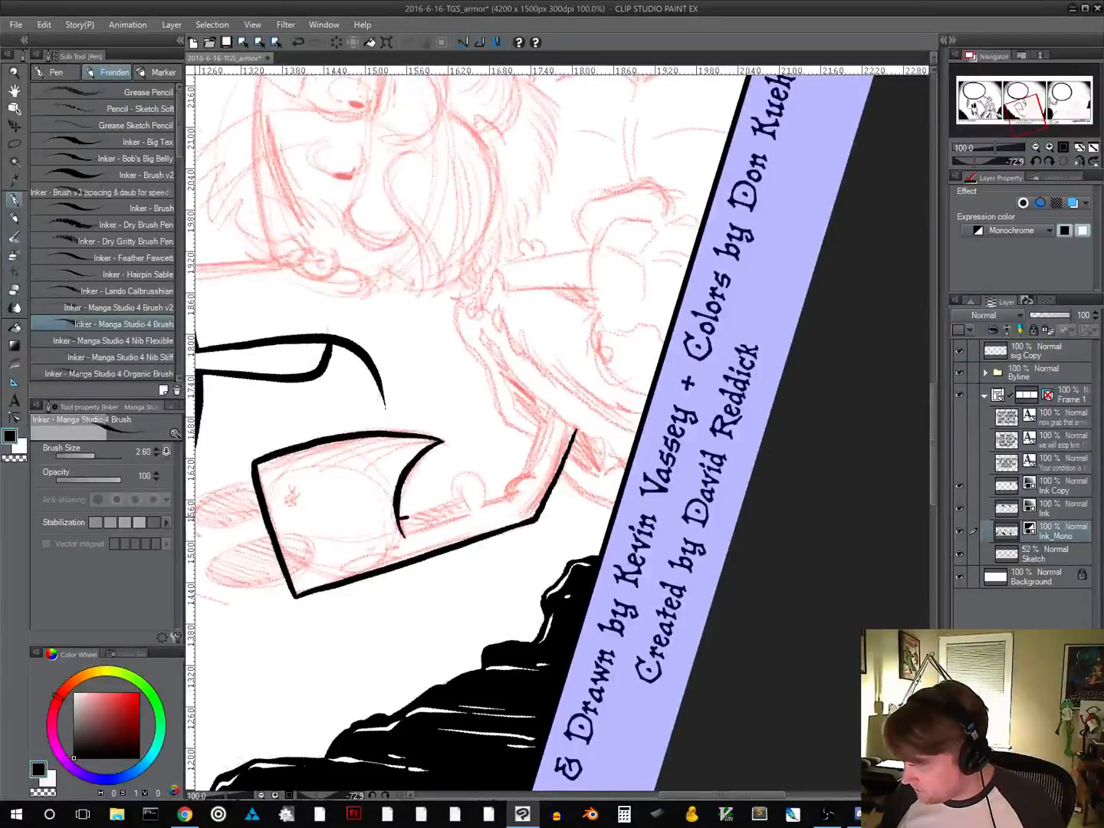
pyautogui.moveTo(410, 516); pyautogui.dragTo(462, 500)
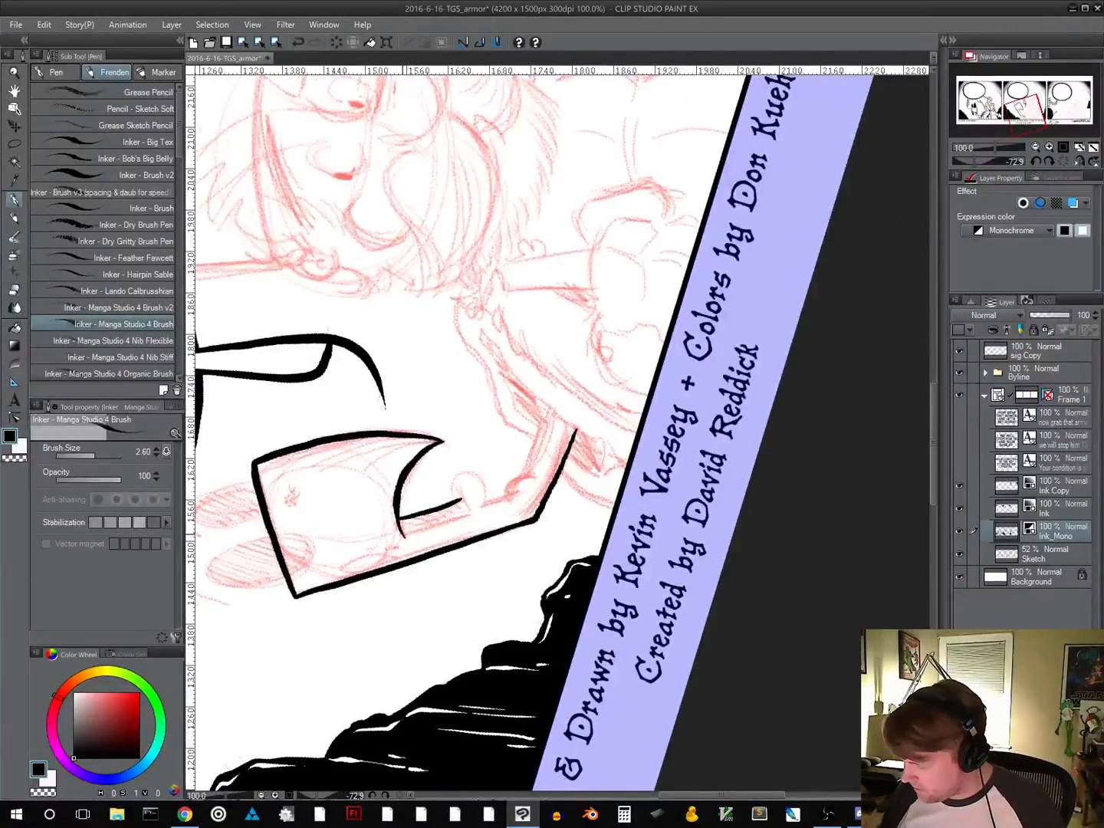
pyautogui.moveTo(414, 535)
pyautogui.mouseDown()
pyautogui.moveTo(439, 528)
pyautogui.moveTo(468, 513)
pyautogui.mouseUp()
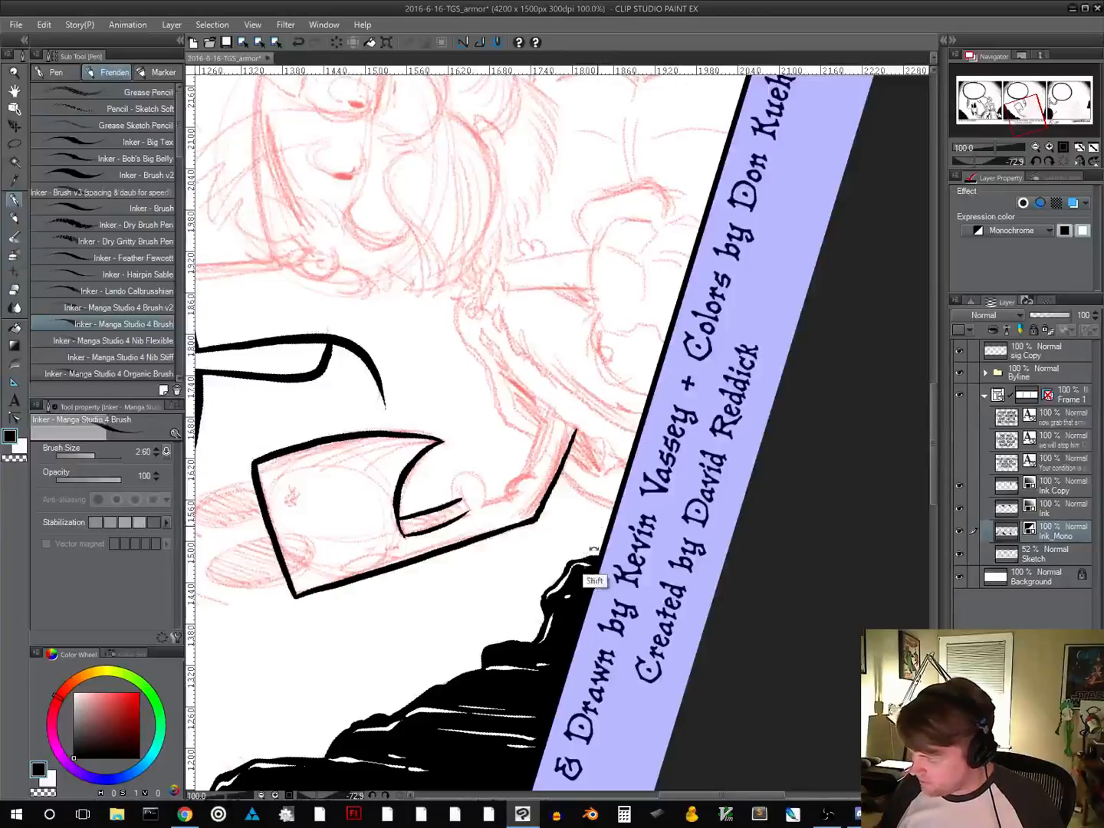
pyautogui.moveTo(587, 575); pyautogui.dragTo(433, 580)
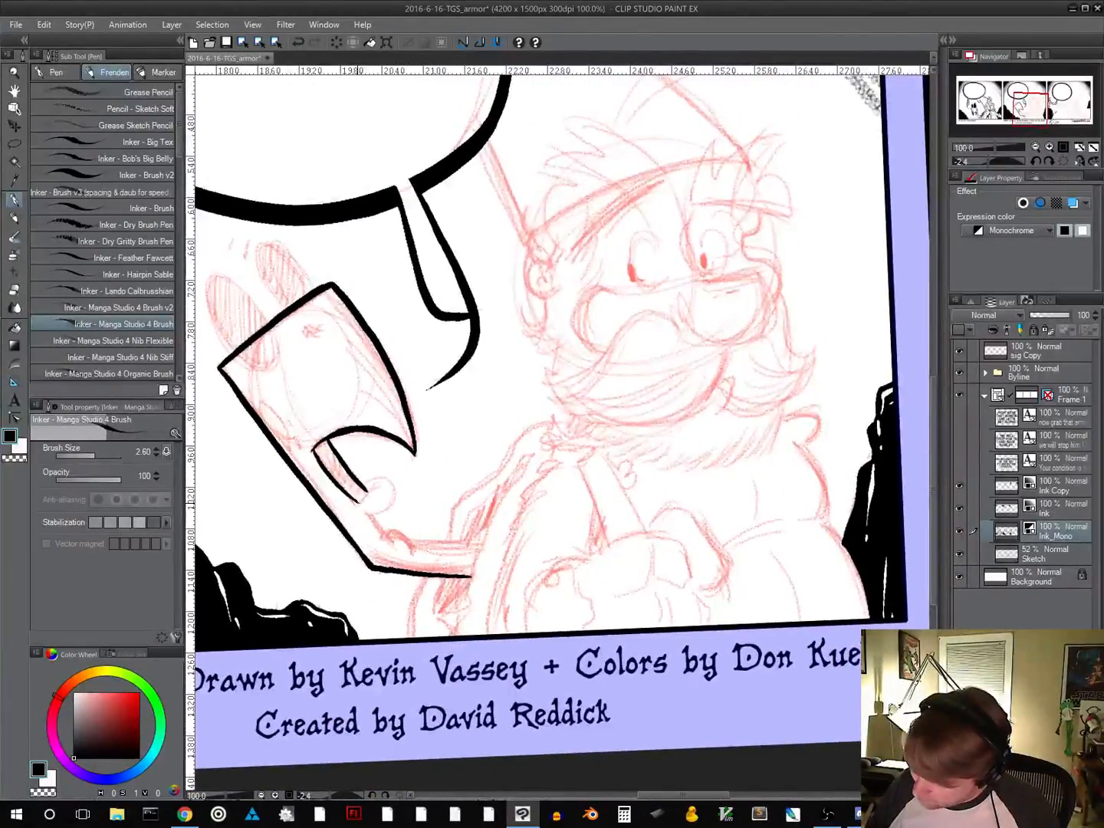
pyautogui.moveTo(358, 503)
pyautogui.mouseDown()
pyautogui.moveTo(384, 479)
pyautogui.moveTo(394, 494)
pyautogui.moveTo(364, 511)
pyautogui.mouseUp()
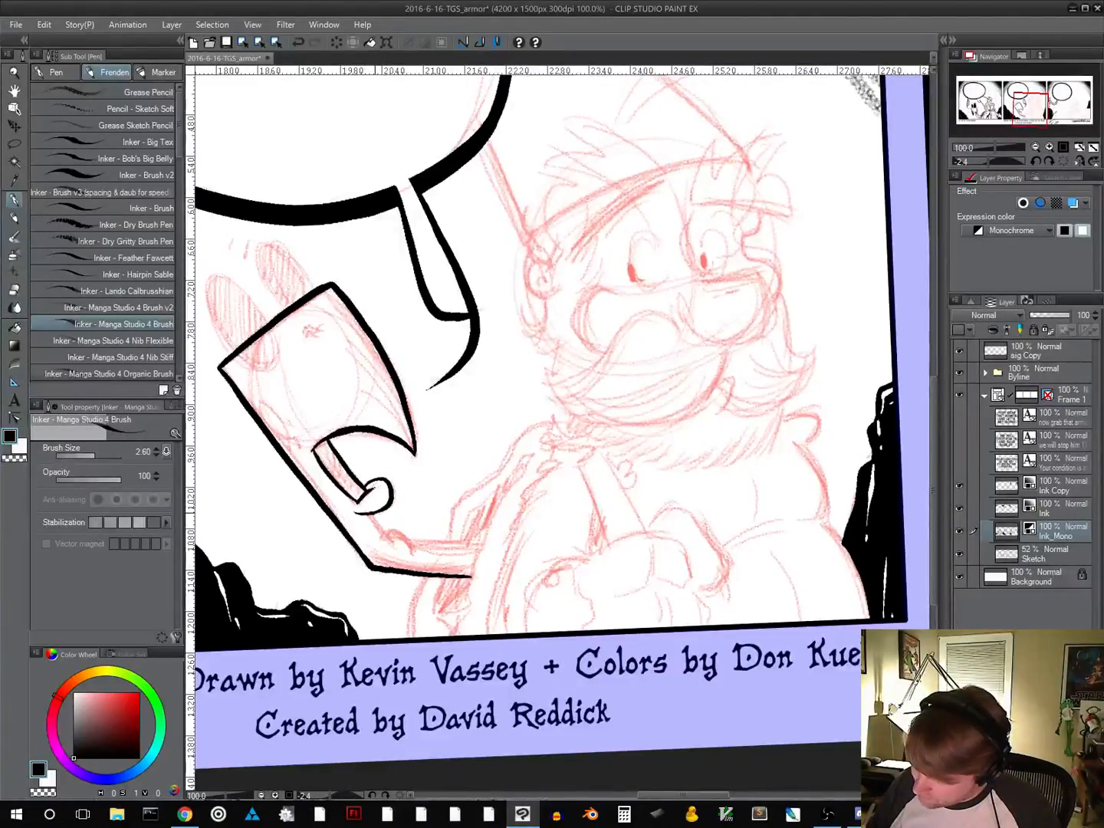
pyautogui.moveTo(626, 555); pyautogui.dragTo(473, 565)
pyautogui.moveTo(571, 475); pyautogui.dragTo(487, 611)
pyautogui.moveTo(609, 530); pyautogui.dragTo(549, 589)
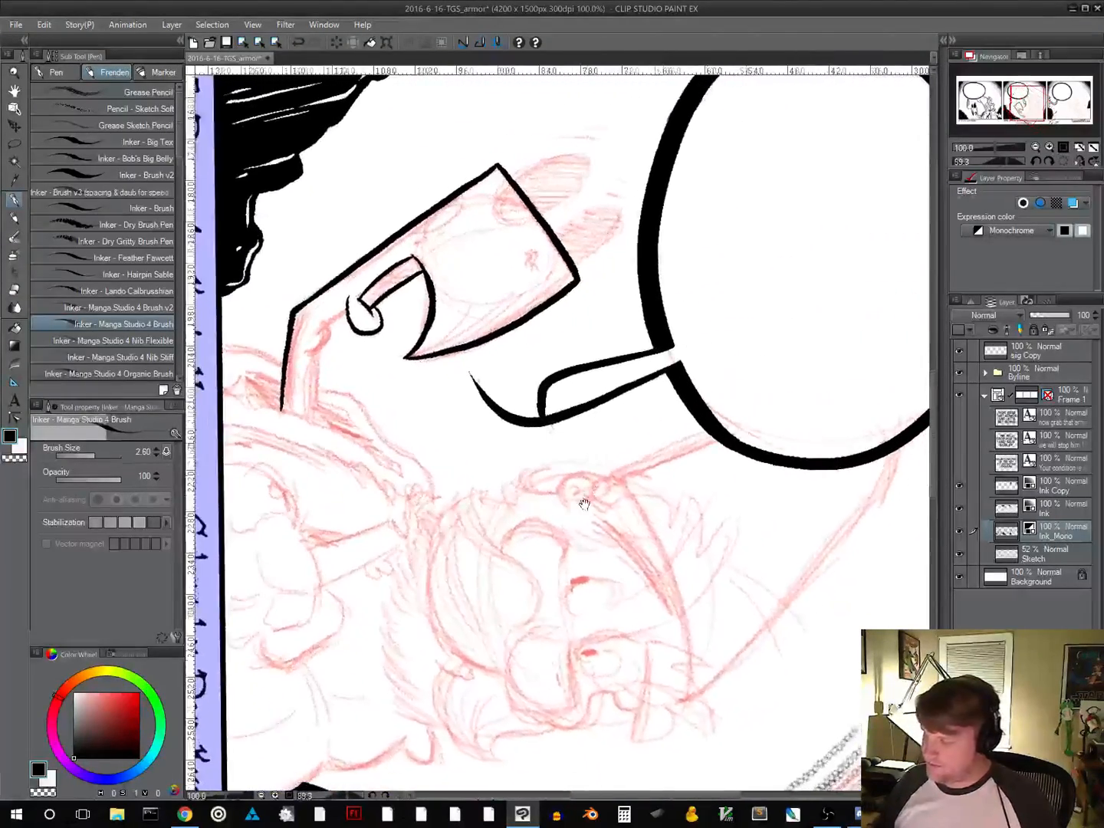
# Ink a small oval with dots beside the creature's back edge and tapered strokes fanning up from its beak tip
pyautogui.moveTo(584, 500); pyautogui.dragTo(506, 653)
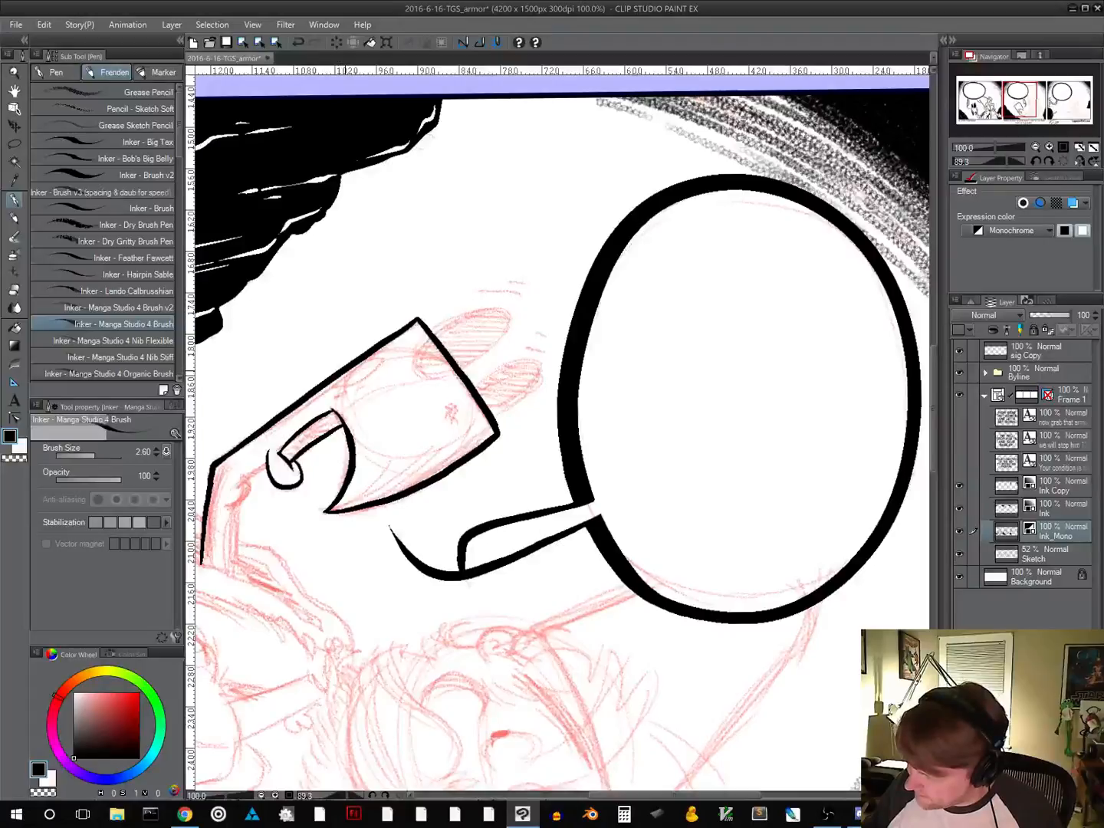
pyautogui.moveTo(337, 381); pyautogui.dragTo(379, 356)
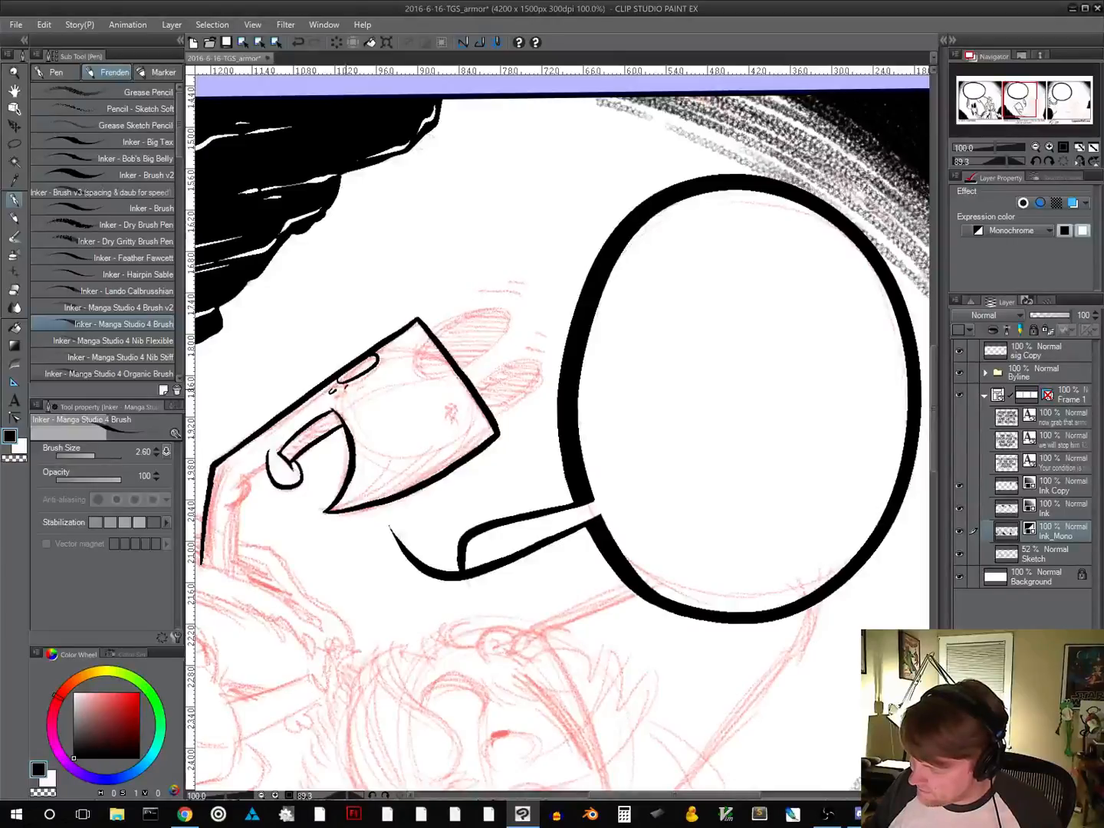
pyautogui.moveTo(510, 556); pyautogui.dragTo(553, 473)
pyautogui.moveTo(353, 556); pyautogui.dragTo(453, 479)
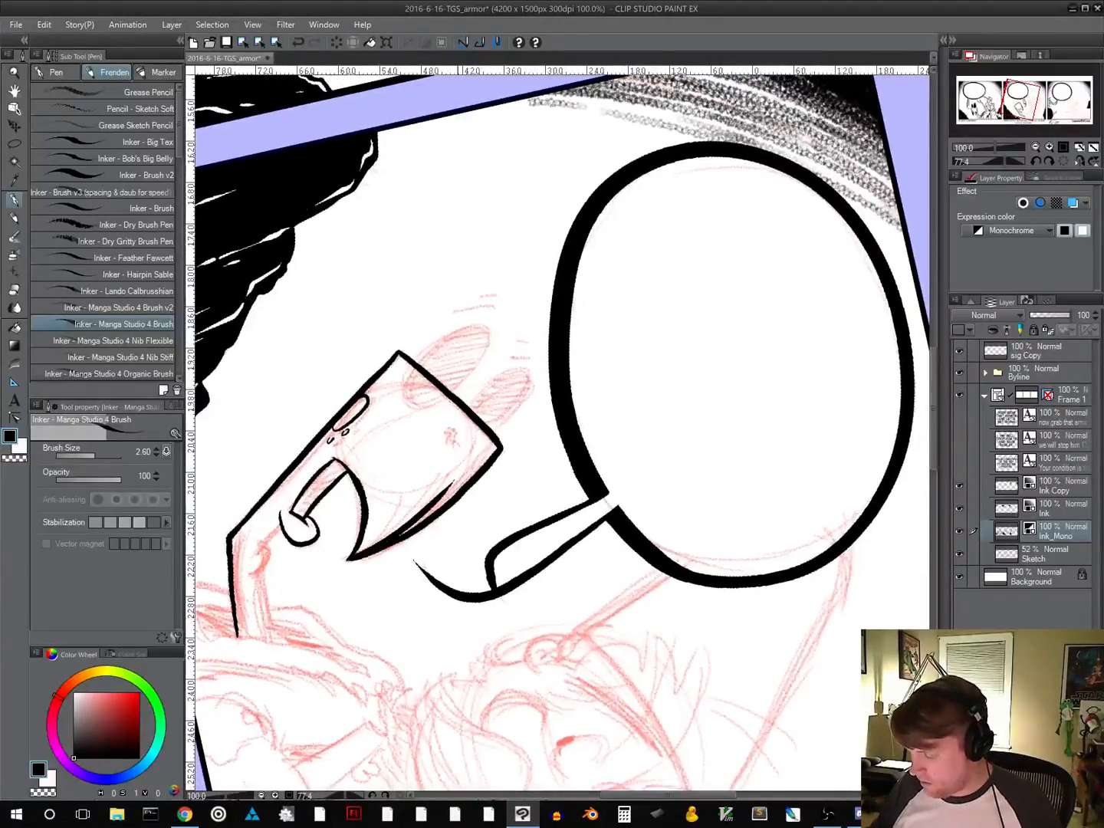
pyautogui.moveTo(357, 552); pyautogui.dragTo(443, 471)
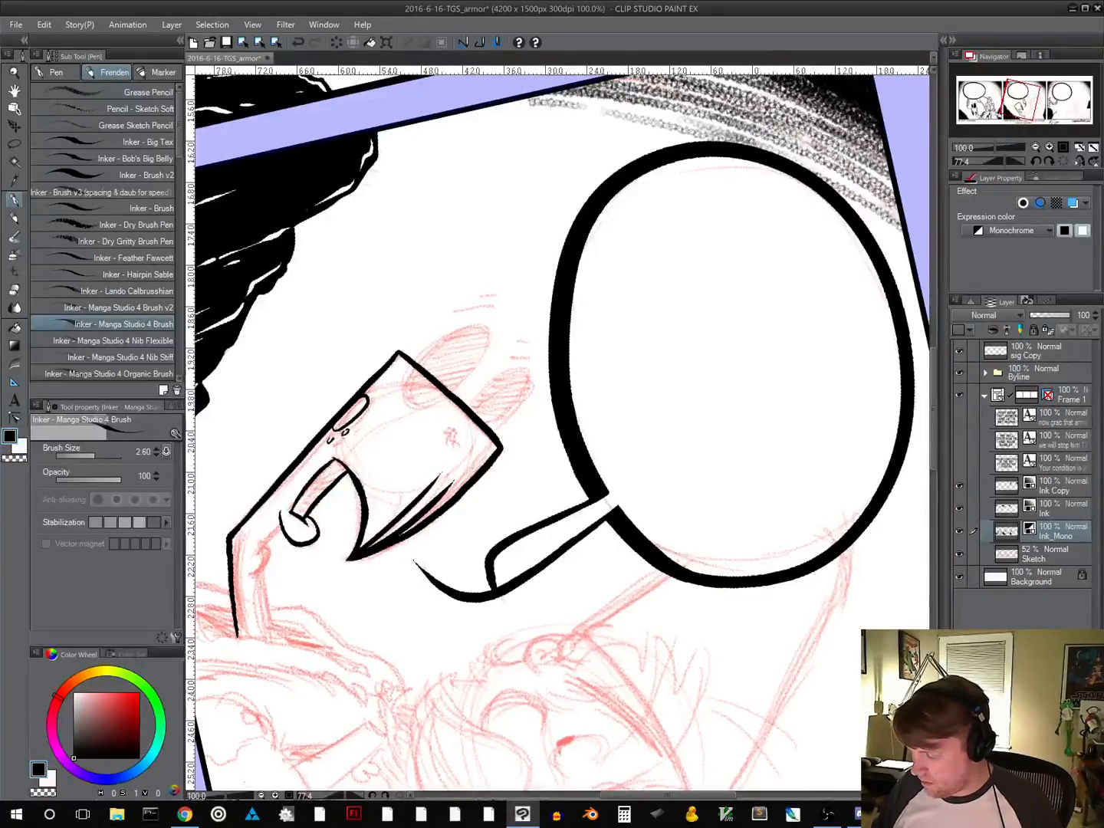
pyautogui.moveTo(357, 549); pyautogui.dragTo(424, 461)
# Ink a small curved nostril mark near the upper front corner of the creature's head
pyautogui.moveTo(590, 617)
pyautogui.mouseDown()
pyautogui.moveTo(644, 505)
pyautogui.moveTo(690, 517)
pyautogui.mouseUp()
pyautogui.moveTo(692, 519); pyautogui.dragTo(599, 412)
pyautogui.click(406, 414)
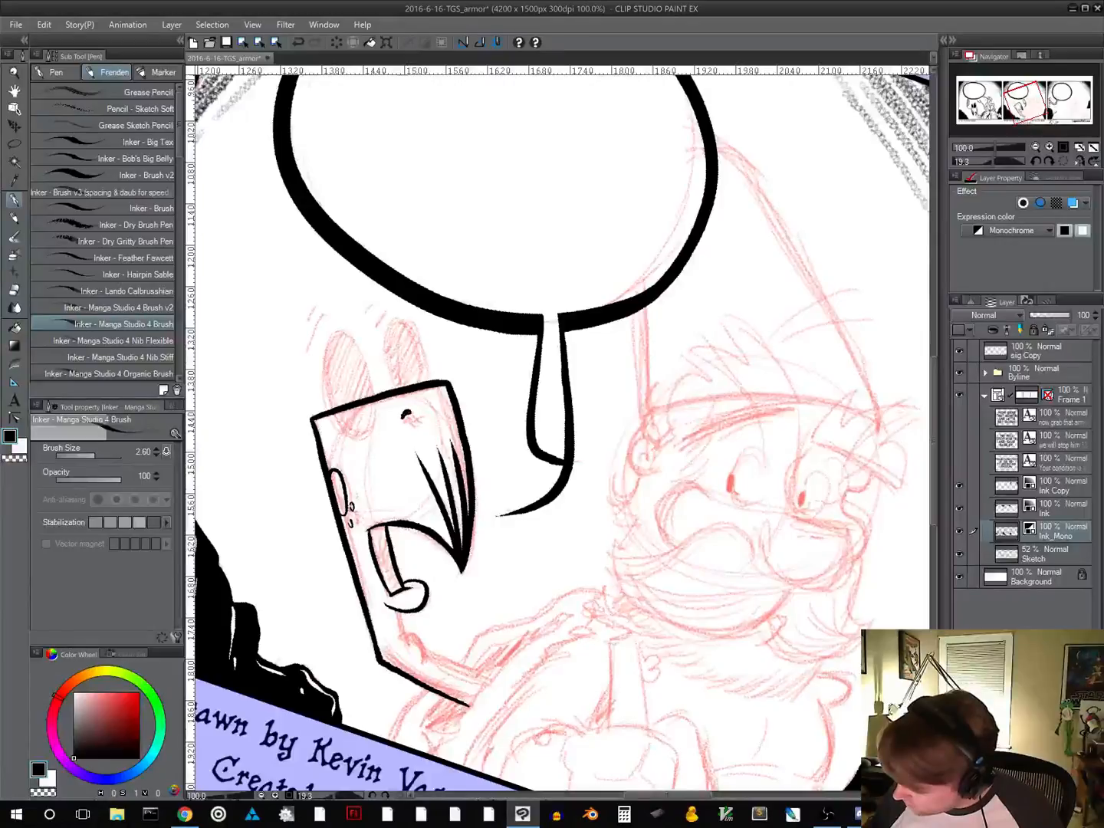
pyautogui.moveTo(407, 417); pyautogui.dragTo(419, 418)
# Ink the creature's inner arm line from below the mouth knob, around the small bump and along the forearm
pyautogui.moveTo(597, 552); pyautogui.dragTo(572, 424)
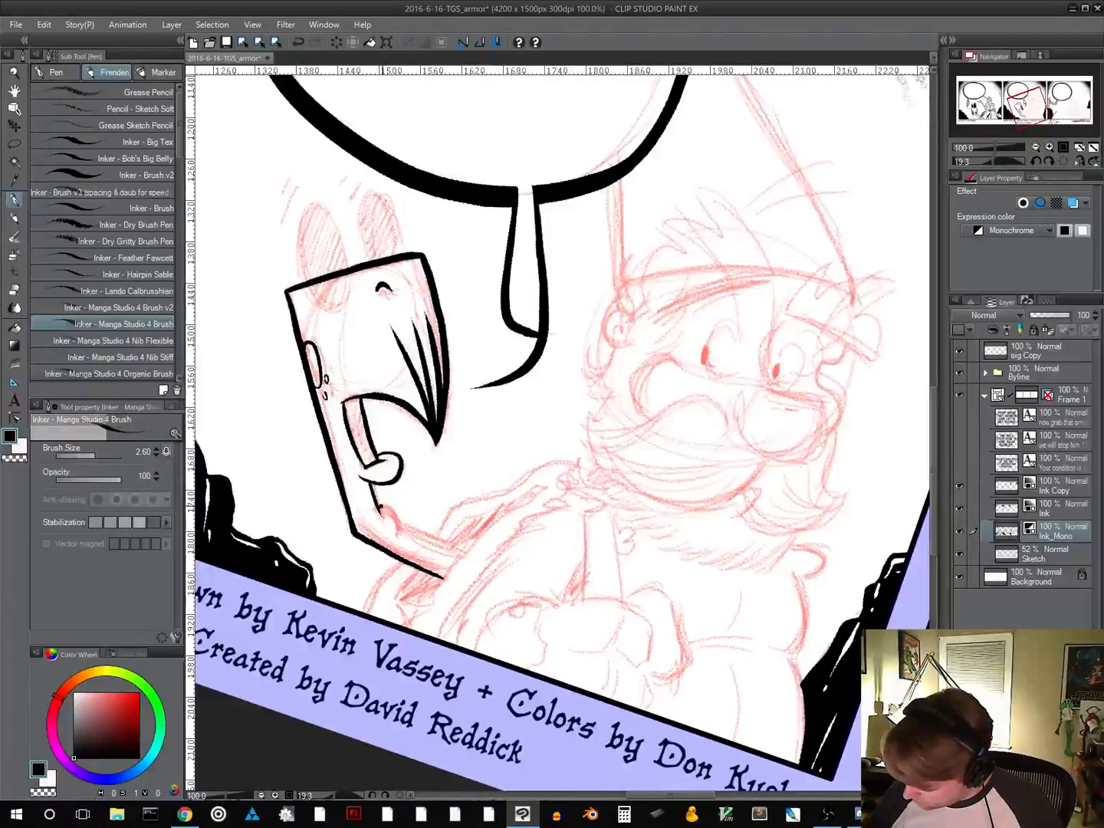
pyautogui.moveTo(611, 586)
pyautogui.mouseDown()
pyautogui.moveTo(636, 493)
pyautogui.moveTo(651, 484)
pyautogui.mouseUp()
pyautogui.moveTo(679, 523); pyautogui.dragTo(624, 395)
pyautogui.moveTo(438, 480); pyautogui.dragTo(510, 454)
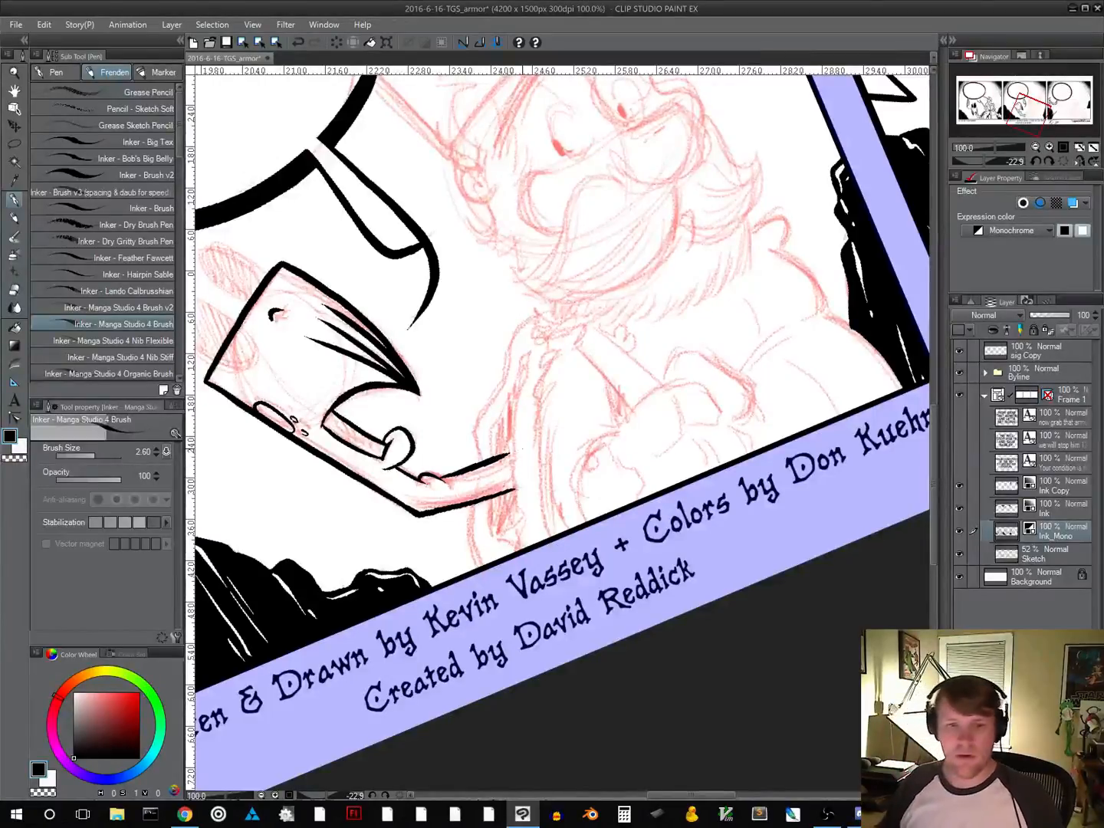
# Ink a solid black shadow in the opening around the creature's arm and thin curved stripes across the arm's end
pyautogui.moveTo(627, 528); pyautogui.dragTo(590, 602)
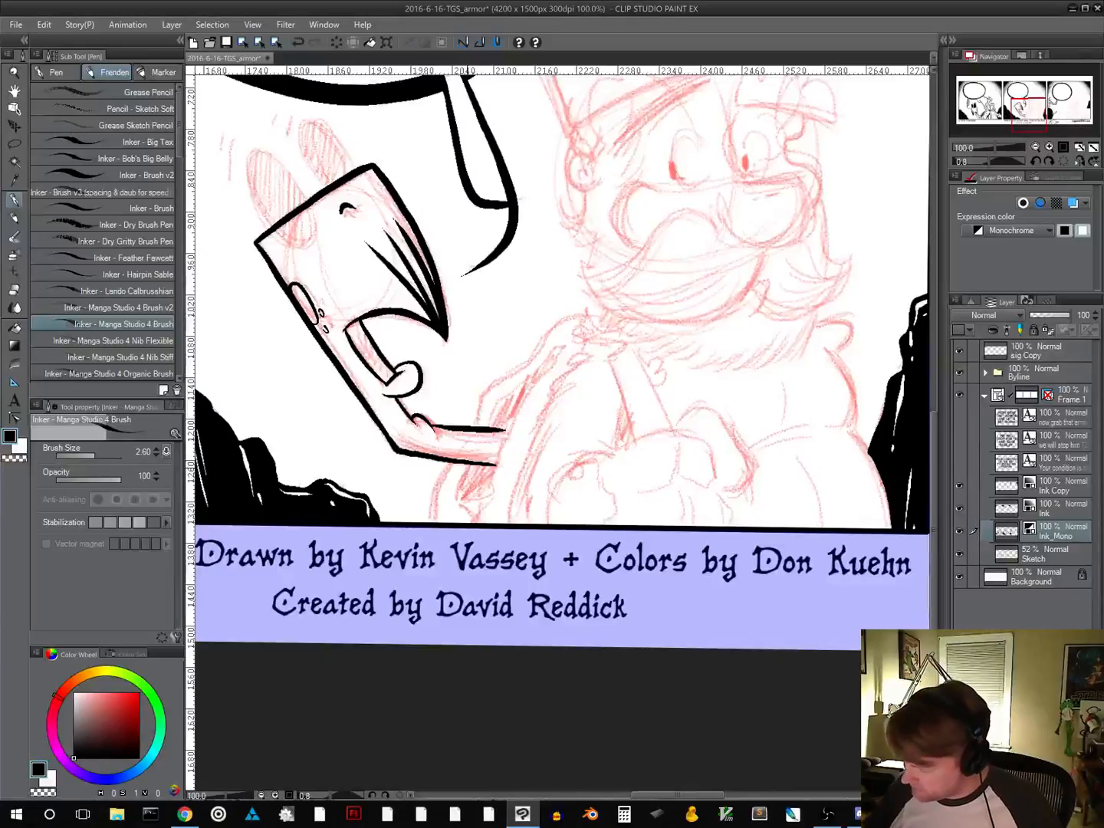
pyautogui.moveTo(468, 467)
pyautogui.mouseDown()
pyautogui.moveTo(462, 483)
pyautogui.moveTo(482, 483)
pyautogui.moveTo(533, 385)
pyautogui.moveTo(570, 345)
pyautogui.moveTo(506, 396)
pyautogui.moveTo(467, 485)
pyautogui.moveTo(493, 467)
pyautogui.moveTo(472, 471)
pyautogui.moveTo(468, 485)
pyautogui.moveTo(483, 470)
pyautogui.mouseUp()
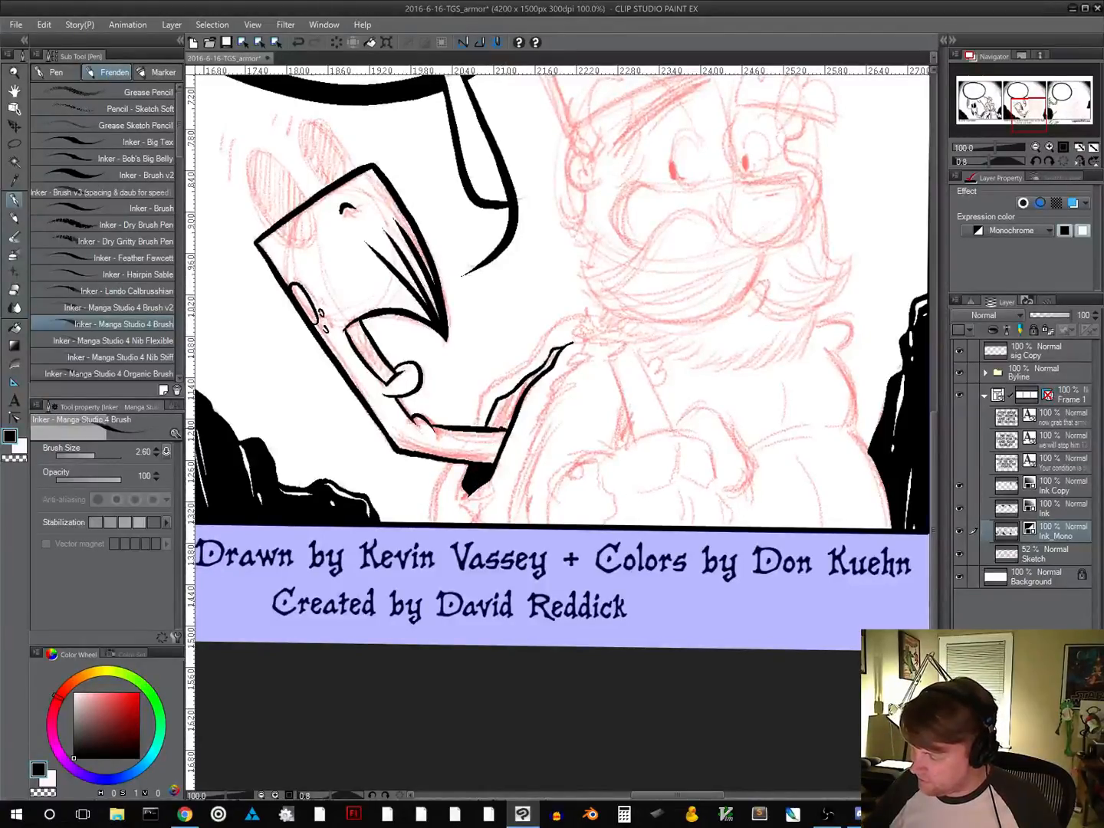
pyautogui.moveTo(494, 424); pyautogui.dragTo(558, 352)
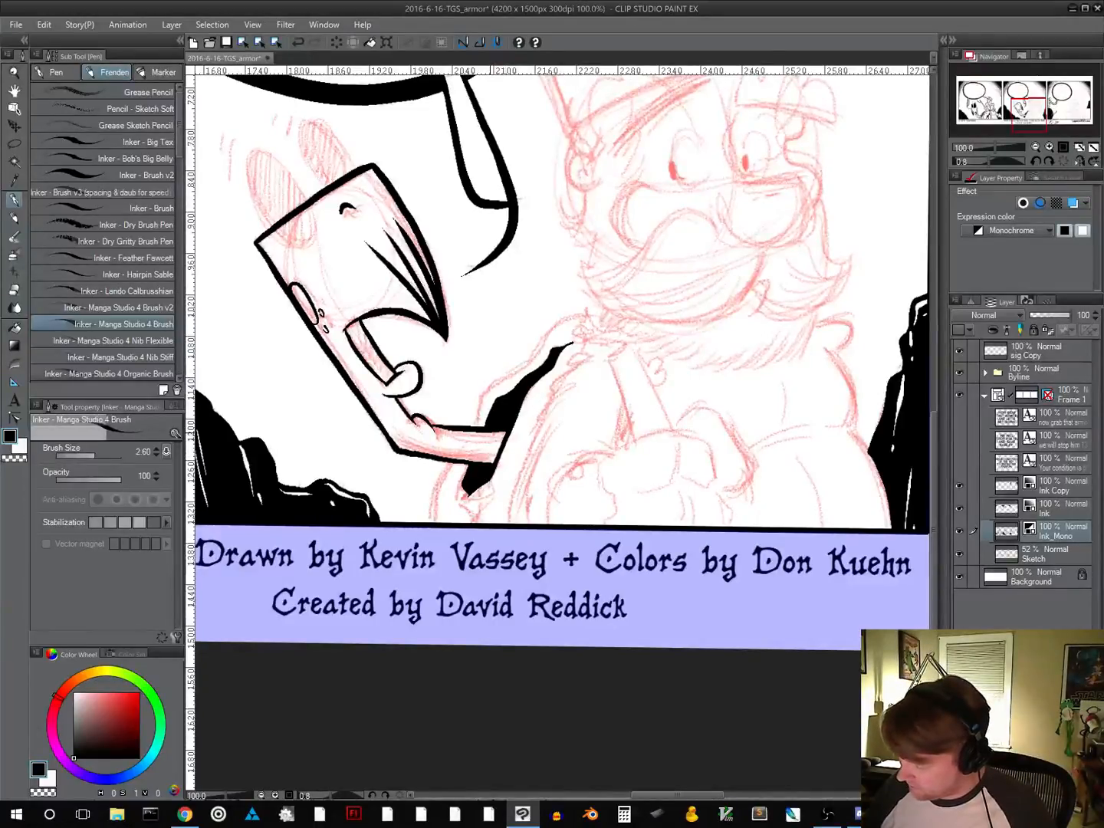
pyautogui.moveTo(485, 442)
pyautogui.mouseDown()
pyautogui.moveTo(504, 431)
pyautogui.moveTo(474, 431)
pyautogui.mouseUp()
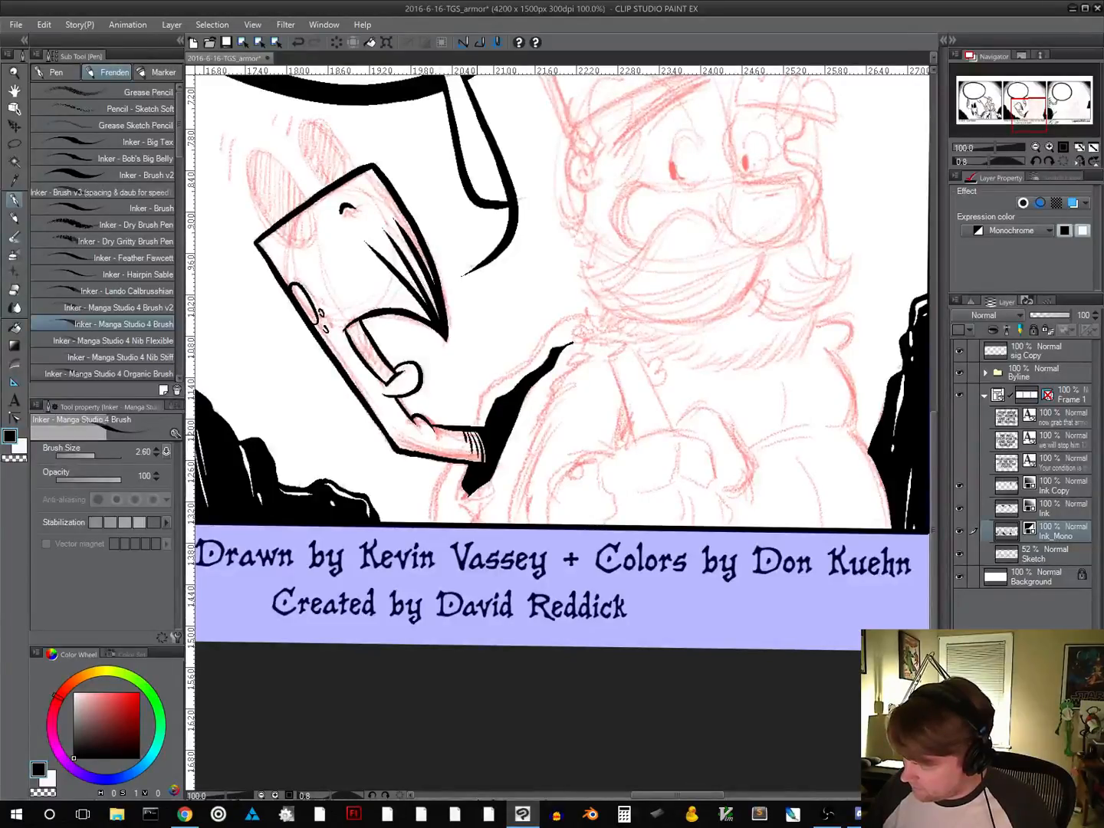
# Undo the last stroke and ink the opening's wavy outer edge up to the beard, a small cross below, and an inner fold line
pyautogui.hotkey('ctrl', 'z')
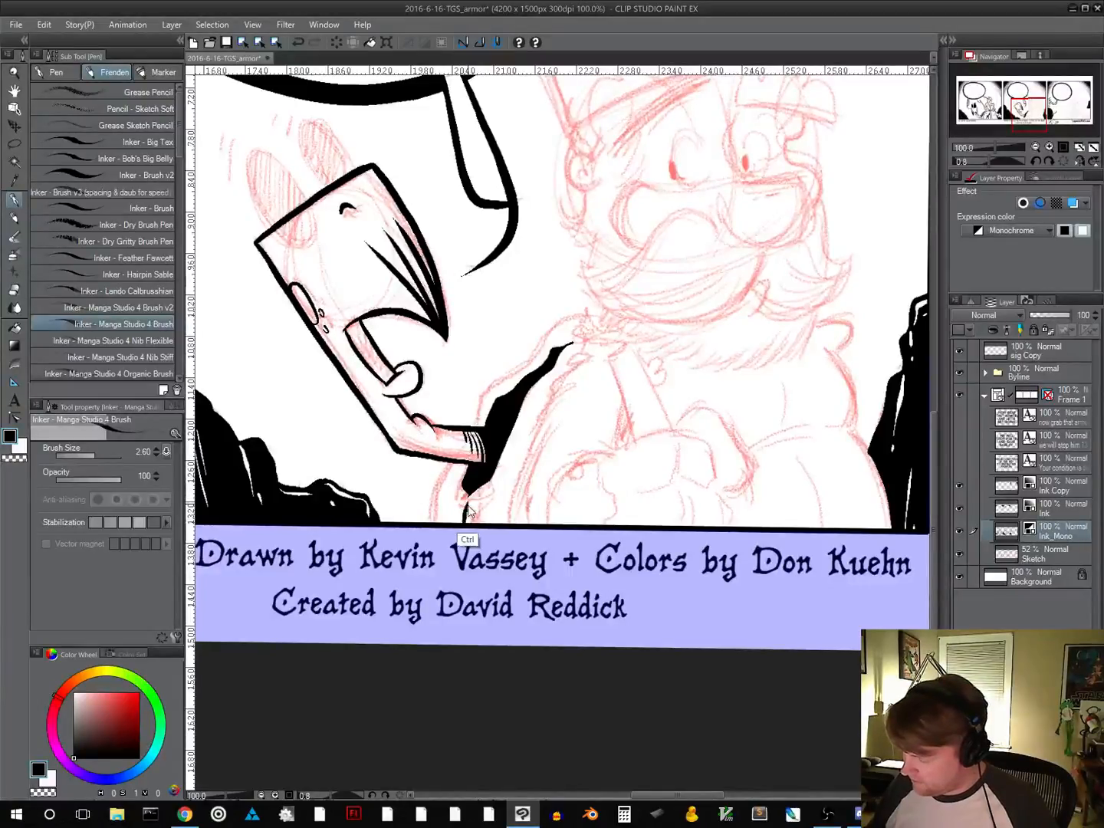
pyautogui.moveTo(465, 500)
pyautogui.mouseDown()
pyautogui.moveTo(431, 513)
pyautogui.moveTo(486, 394)
pyautogui.moveTo(562, 350)
pyautogui.moveTo(545, 350)
pyautogui.moveTo(588, 314)
pyautogui.mouseUp()
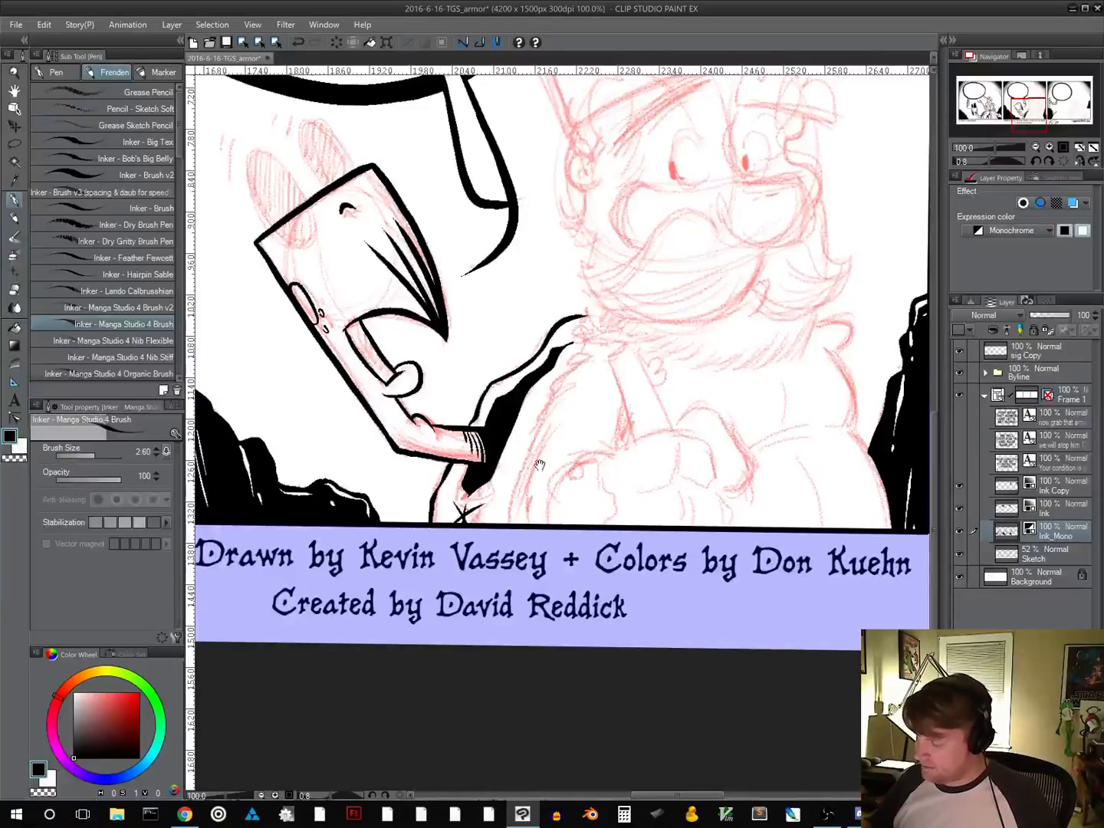
pyautogui.moveTo(542, 492); pyautogui.dragTo(476, 500)
pyautogui.moveTo(408, 509)
pyautogui.mouseDown()
pyautogui.moveTo(432, 496)
pyautogui.moveTo(474, 393)
pyautogui.mouseUp()
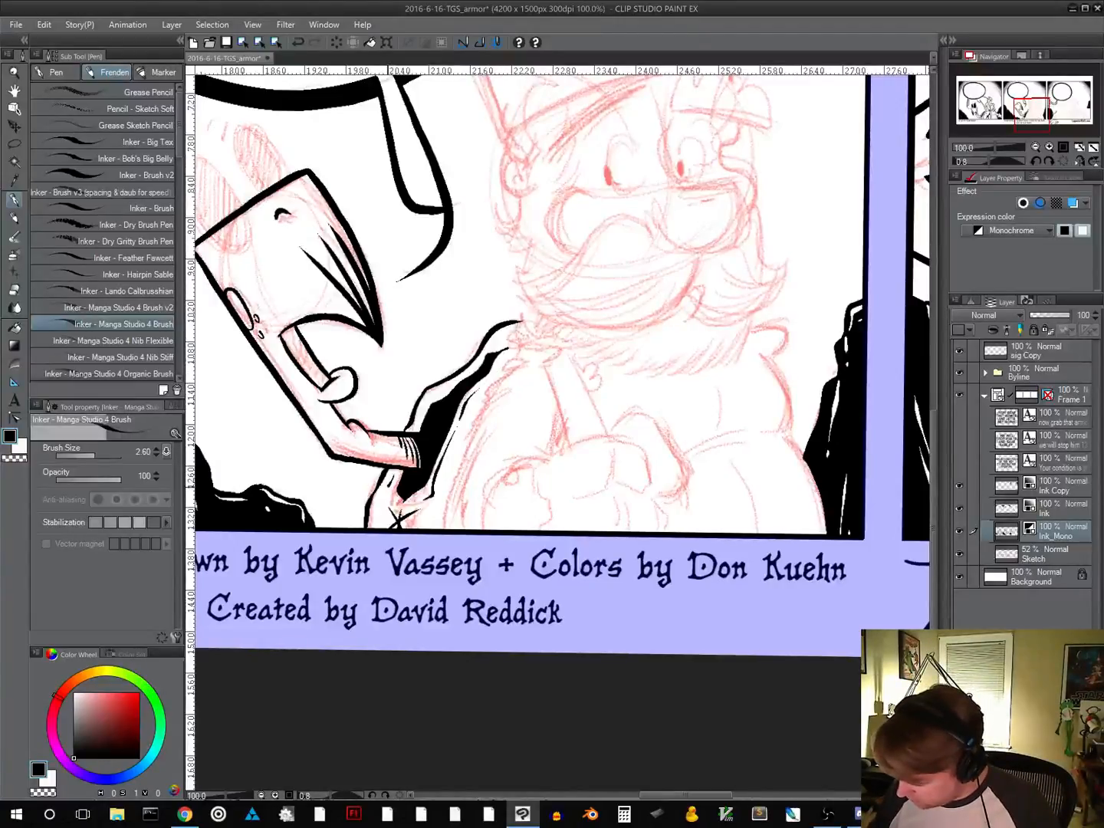
# Fill the narrow bar inside the creature's mouth with solid black, leaving the rounded knob white
pyautogui.moveTo(551, 487); pyautogui.dragTo(629, 681)
pyautogui.moveTo(606, 630); pyautogui.dragTo(528, 627)
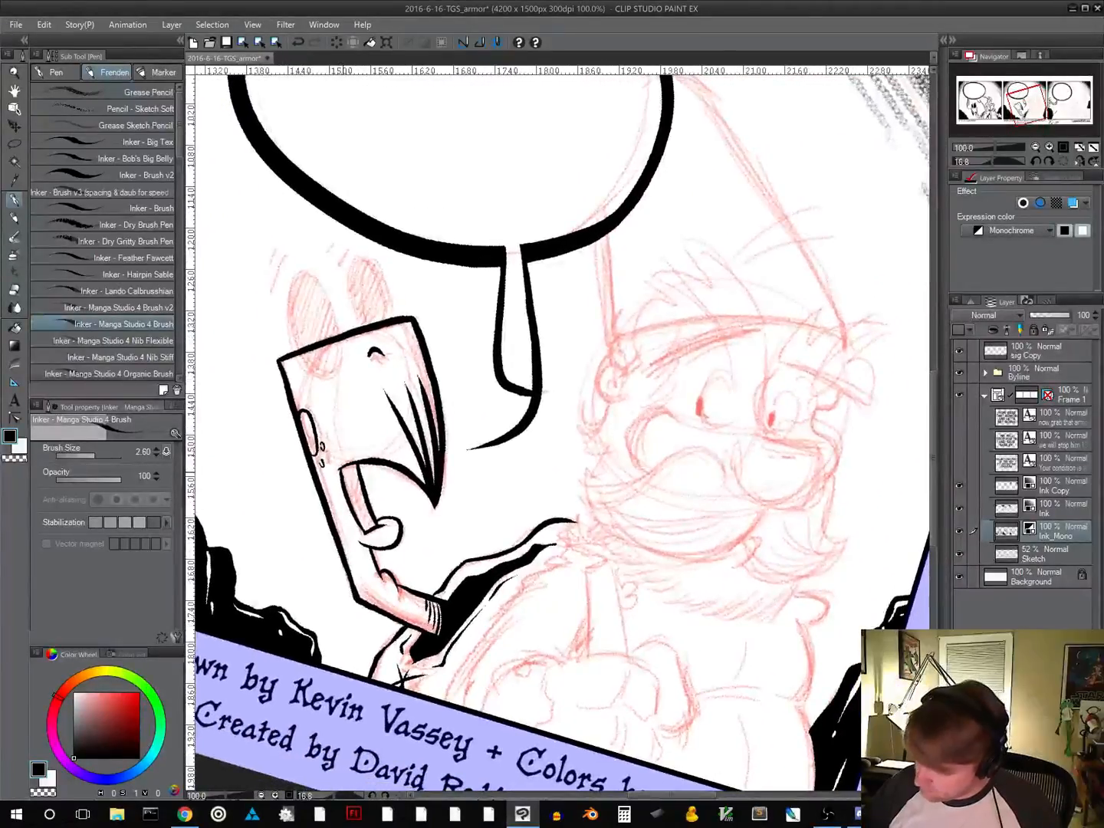
pyautogui.moveTo(341, 469)
pyautogui.mouseDown()
pyautogui.moveTo(366, 528)
pyautogui.moveTo(349, 472)
pyautogui.moveTo(369, 525)
pyautogui.moveTo(353, 473)
pyautogui.moveTo(350, 493)
pyautogui.mouseUp()
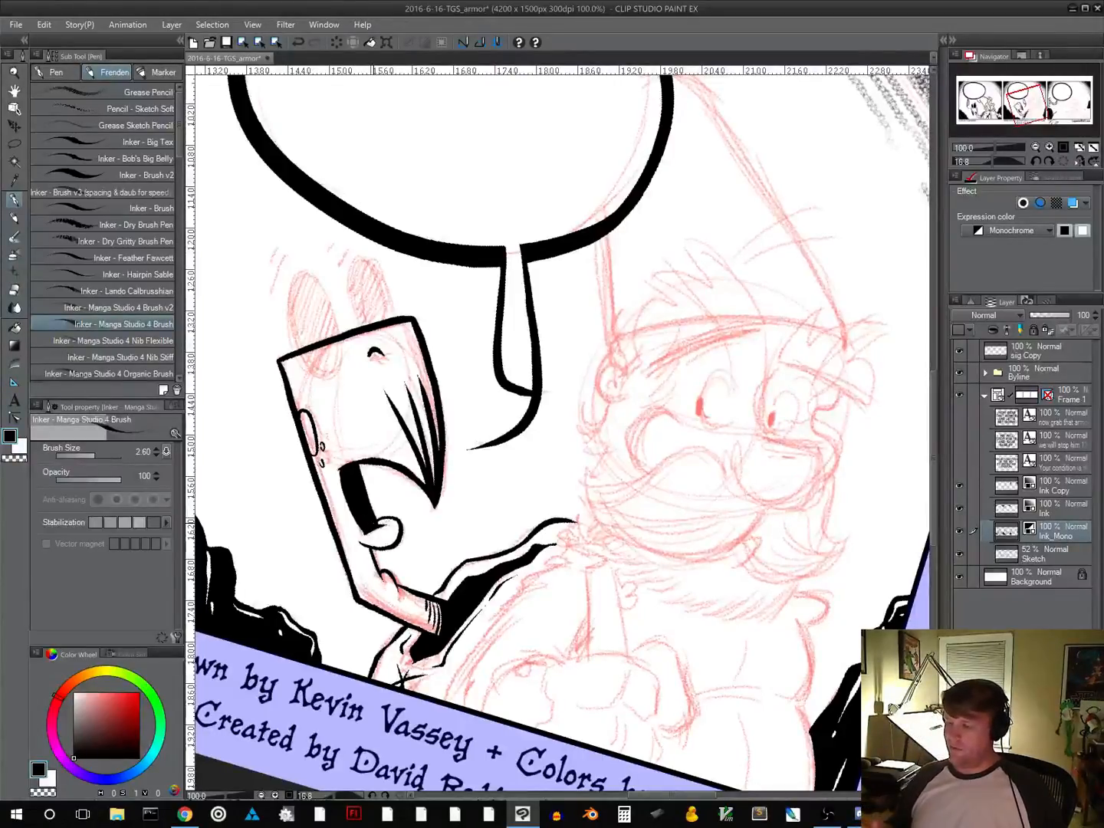
# Ink the creature's larger eye as a tall oval overlapping the flat top of the head, undoing and redrawing strokes as needed
pyautogui.hotkey('shift', 'space')
pyautogui.moveTo(701, 569); pyautogui.dragTo(440, 655)
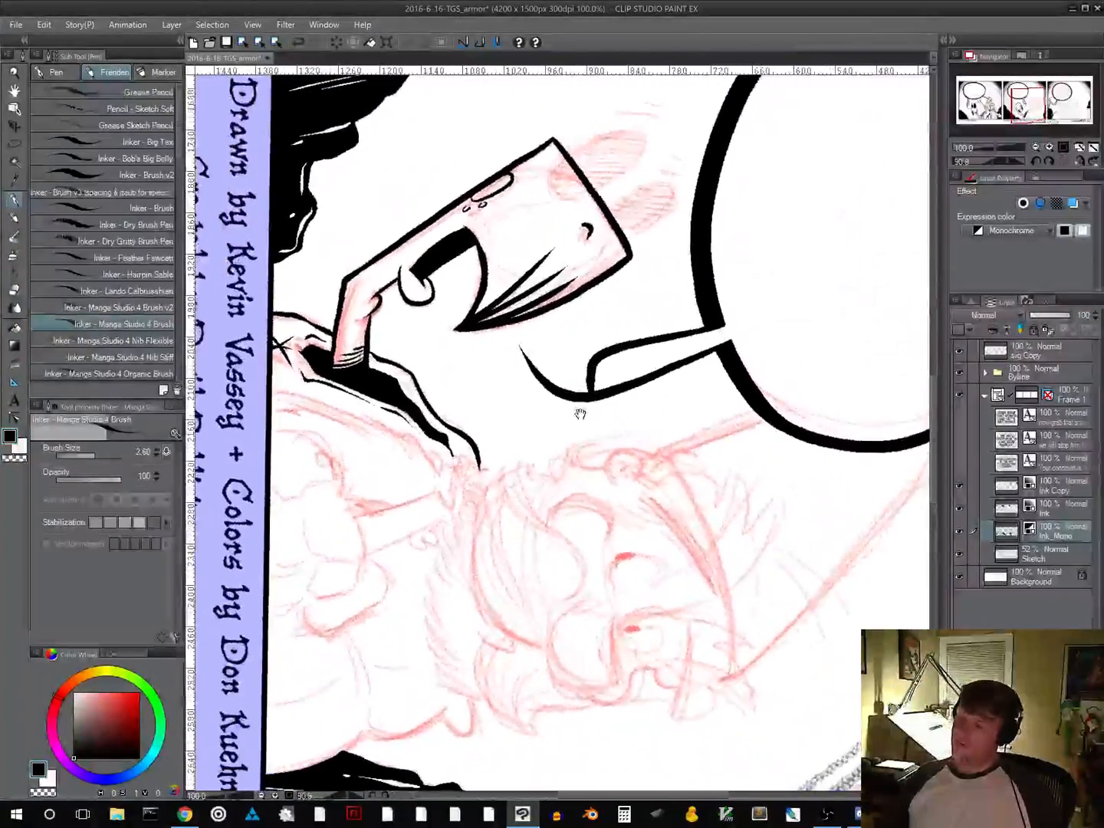
pyautogui.moveTo(580, 414); pyautogui.dragTo(400, 636)
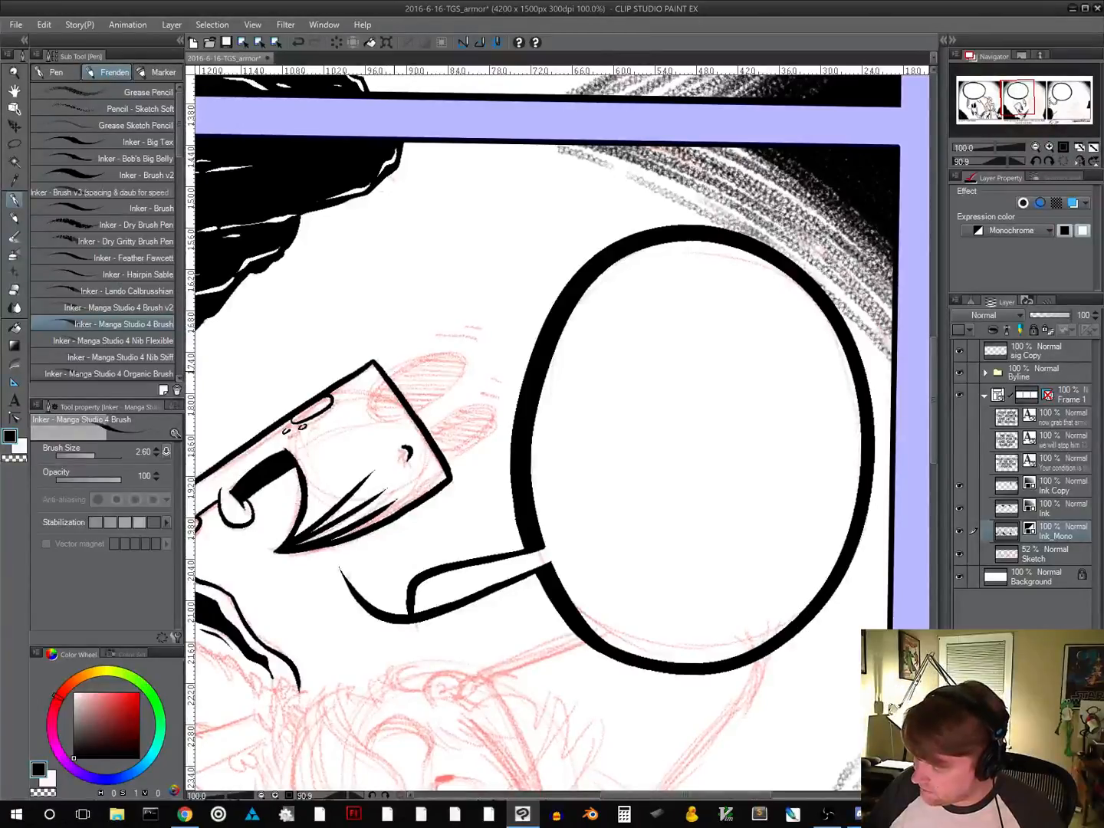
pyautogui.moveTo(399, 367)
pyautogui.mouseDown()
pyautogui.moveTo(369, 397)
pyautogui.moveTo(374, 419)
pyautogui.moveTo(395, 423)
pyautogui.moveTo(442, 402)
pyautogui.moveTo(470, 354)
pyautogui.moveTo(424, 351)
pyautogui.moveTo(388, 374)
pyautogui.moveTo(370, 397)
pyautogui.moveTo(374, 417)
pyautogui.moveTo(398, 419)
pyautogui.moveTo(462, 376)
pyautogui.moveTo(465, 353)
pyautogui.moveTo(390, 368)
pyautogui.moveTo(421, 353)
pyautogui.mouseUp()
pyautogui.hotkey('ctrl', 'z')
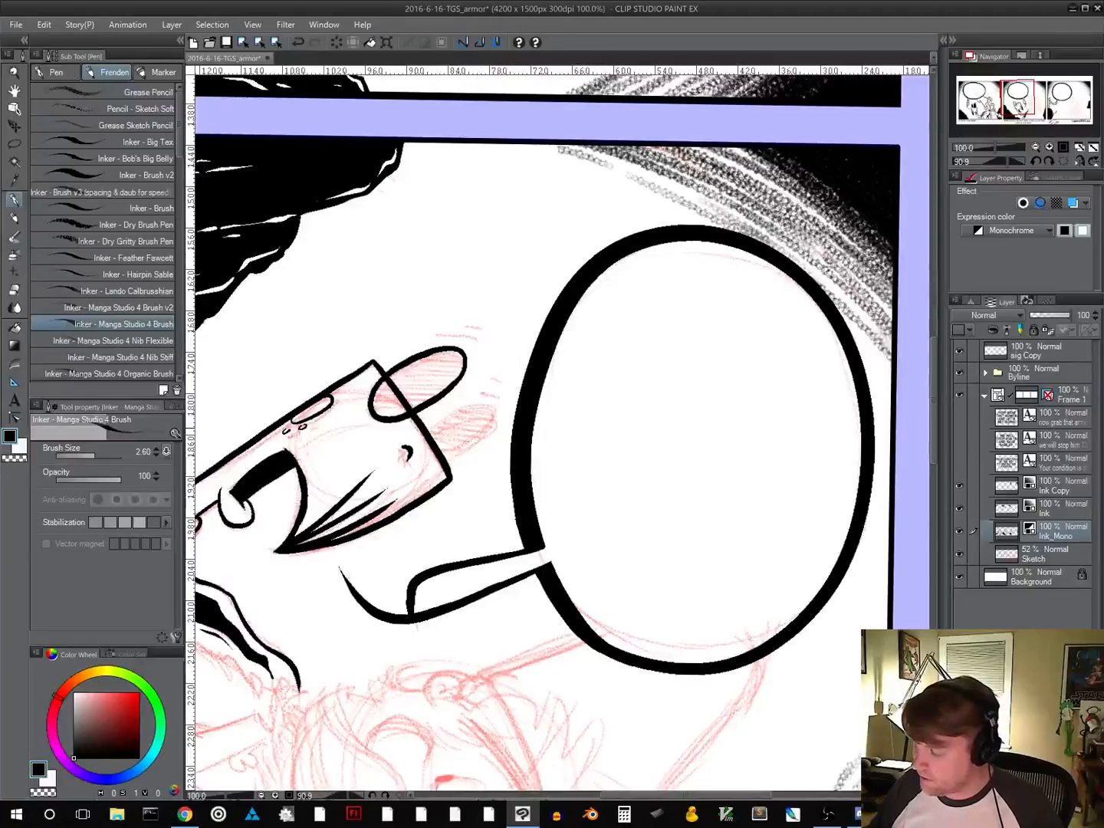
# Ink the smaller second eye rising from the top edge of the head, undoing the first attempt and redrawing it
pyautogui.moveTo(426, 431)
pyautogui.mouseDown()
pyautogui.moveTo(466, 408)
pyautogui.moveTo(493, 416)
pyautogui.moveTo(445, 460)
pyautogui.mouseUp()
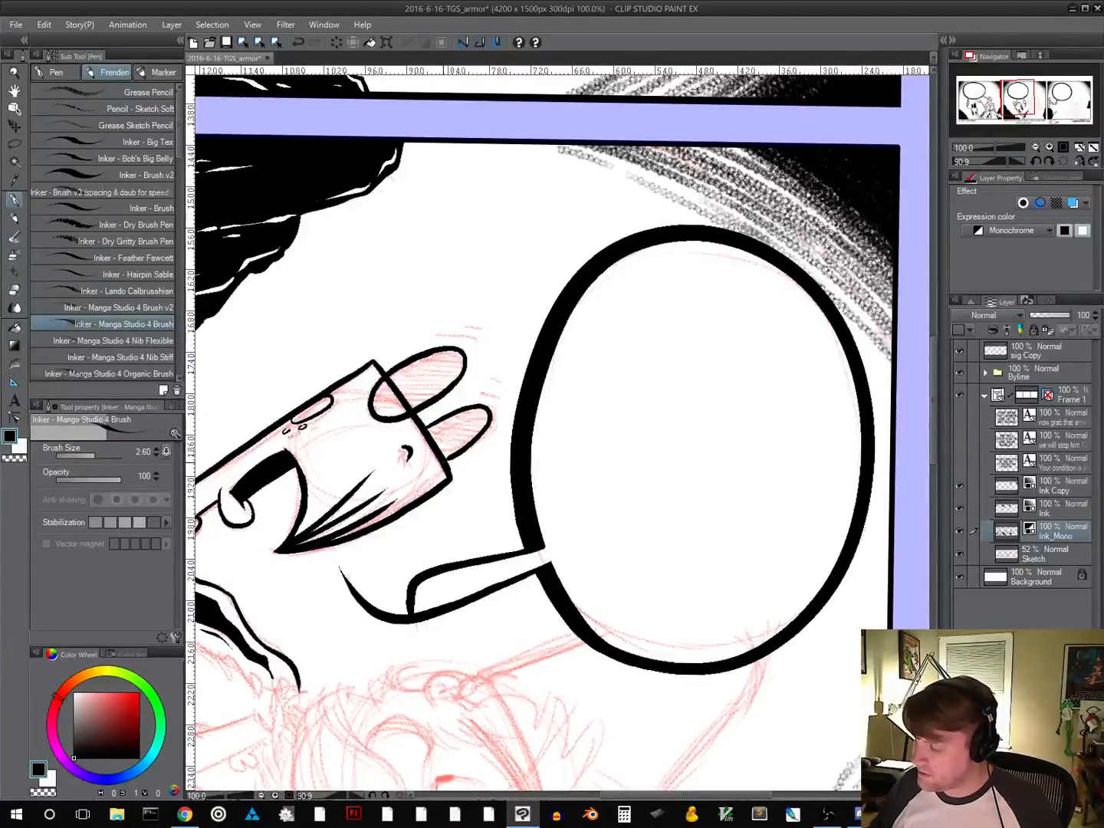
pyautogui.hotkey('ctrl', 'z')
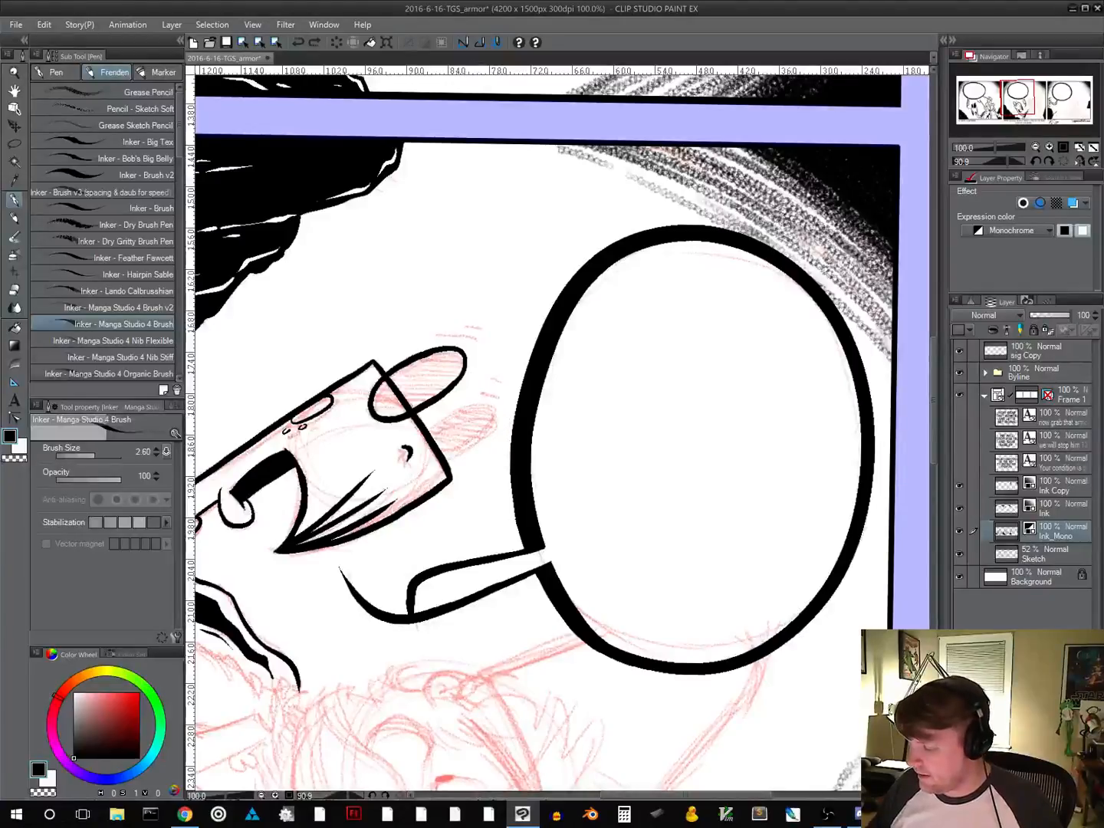
pyautogui.moveTo(446, 460)
pyautogui.mouseDown()
pyautogui.moveTo(487, 418)
pyautogui.moveTo(478, 404)
pyautogui.moveTo(432, 425)
pyautogui.mouseUp()
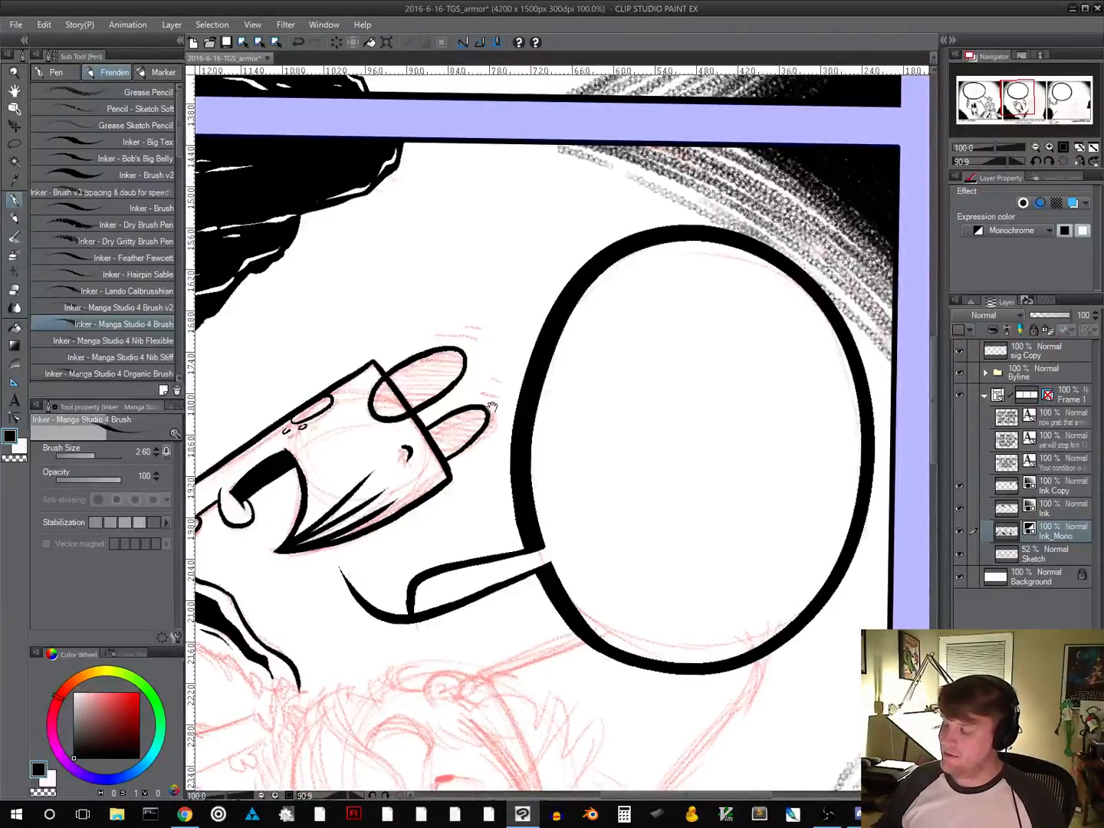
# Ink short motion lines above the creature's eyes and fill both eyes with solid black
pyautogui.moveTo(663, 429); pyautogui.dragTo(623, 345)
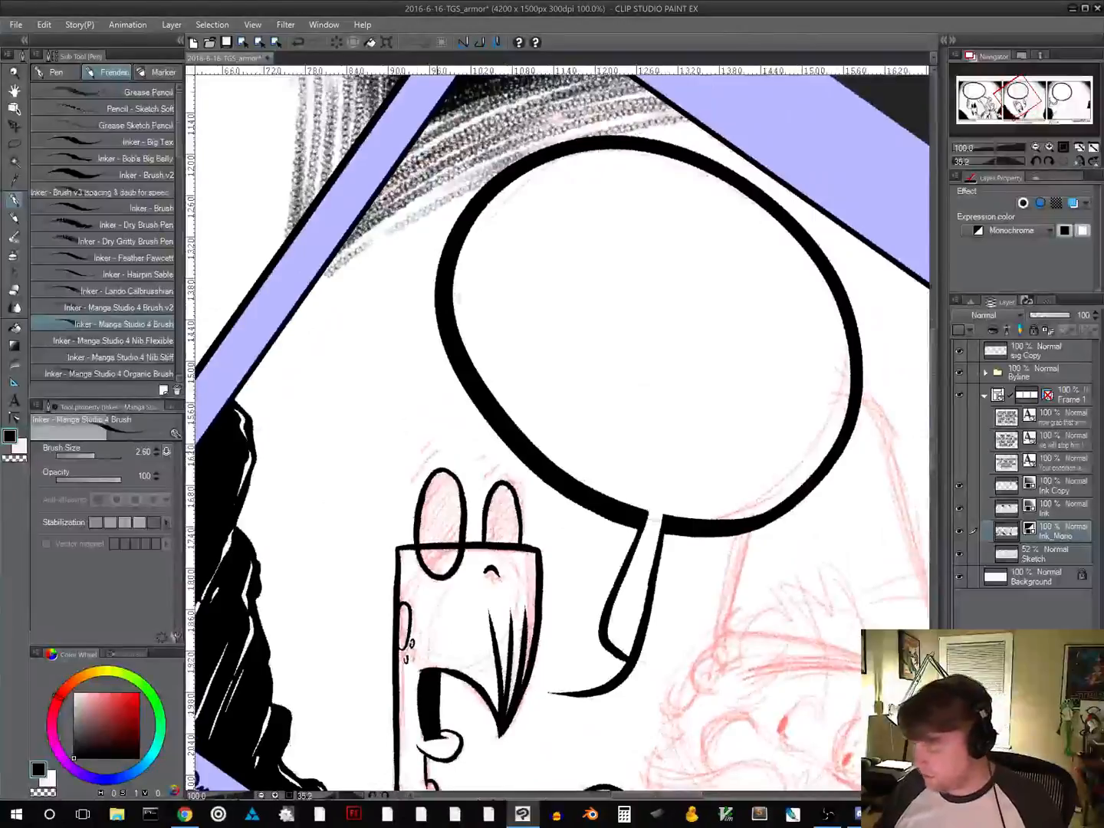
pyautogui.moveTo(409, 484)
pyautogui.mouseDown()
pyautogui.moveTo(445, 444)
pyautogui.moveTo(495, 457)
pyautogui.moveTo(487, 542)
pyautogui.moveTo(517, 542)
pyautogui.moveTo(510, 507)
pyautogui.moveTo(495, 506)
pyautogui.mouseUp()
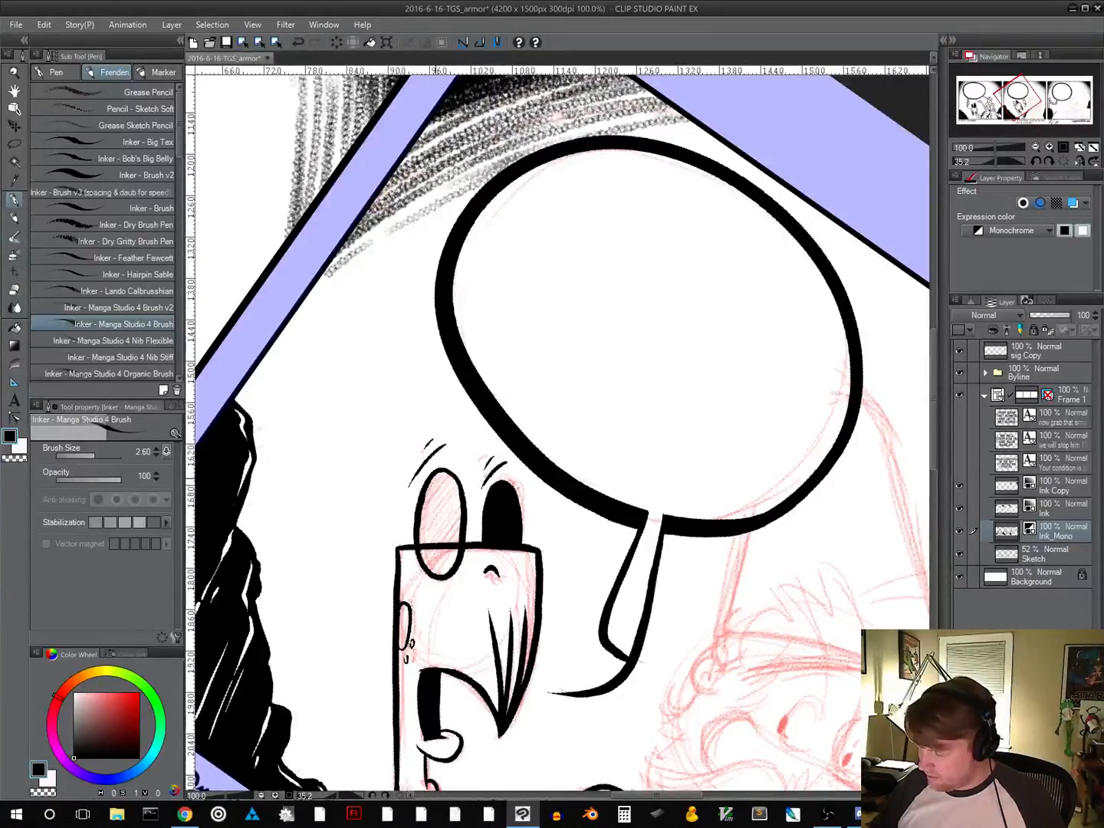
pyautogui.moveTo(435, 477)
pyautogui.mouseDown()
pyautogui.moveTo(421, 526)
pyautogui.moveTo(426, 566)
pyautogui.mouseUp()
pyautogui.moveTo(446, 574)
pyautogui.mouseDown()
pyautogui.moveTo(457, 552)
pyautogui.moveTo(453, 494)
pyautogui.moveTo(440, 475)
pyautogui.moveTo(432, 478)
pyautogui.moveTo(454, 482)
pyautogui.moveTo(459, 516)
pyautogui.moveTo(437, 567)
pyautogui.mouseUp()
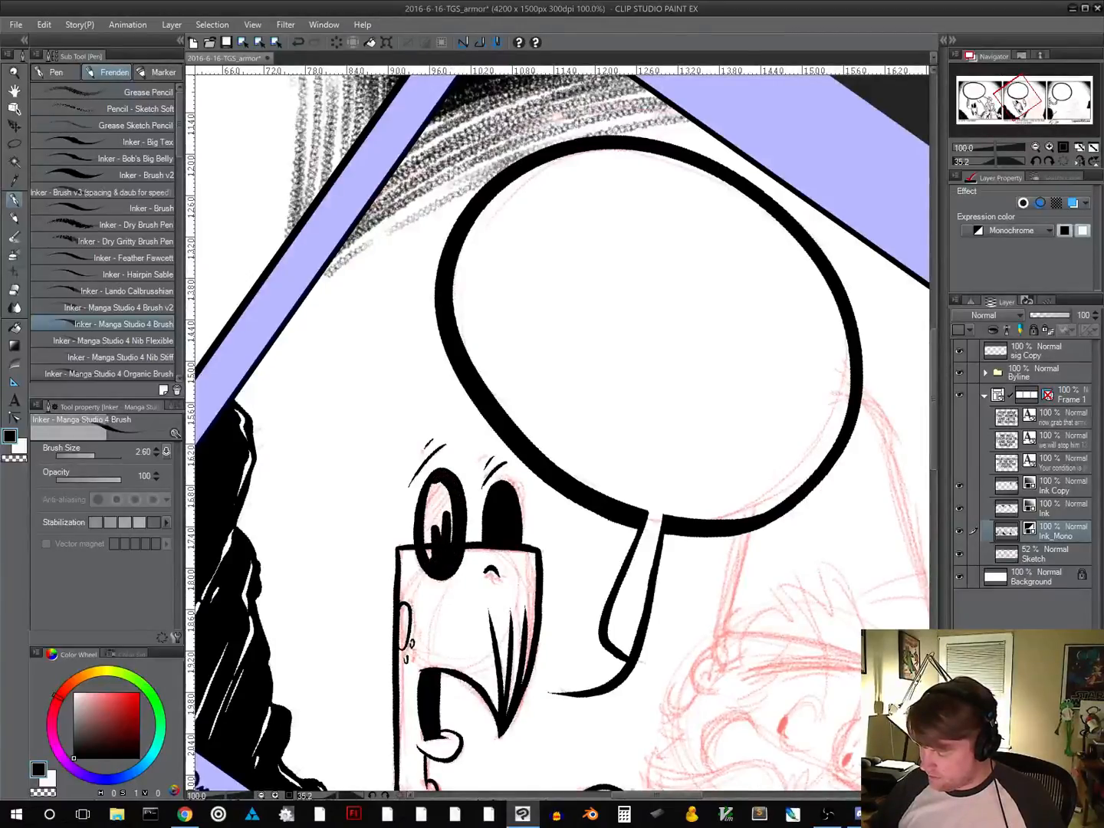
pyautogui.moveTo(428, 515)
pyautogui.mouseDown()
pyautogui.moveTo(429, 544)
pyautogui.moveTo(433, 486)
pyautogui.moveTo(439, 527)
pyautogui.moveTo(447, 485)
pyautogui.moveTo(452, 542)
pyautogui.mouseUp()
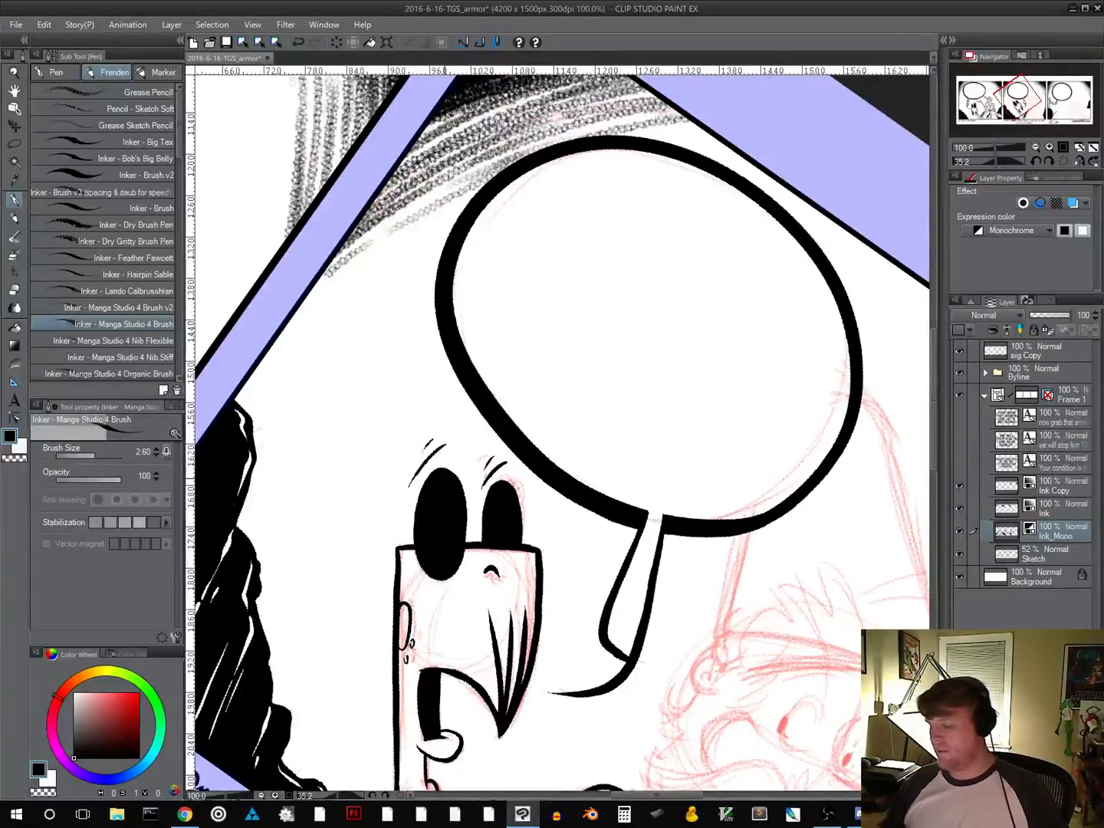
# Add thin white curved highlights inside both black eyes, switch back to black ink and save the comic file
pyautogui.click(23, 448)
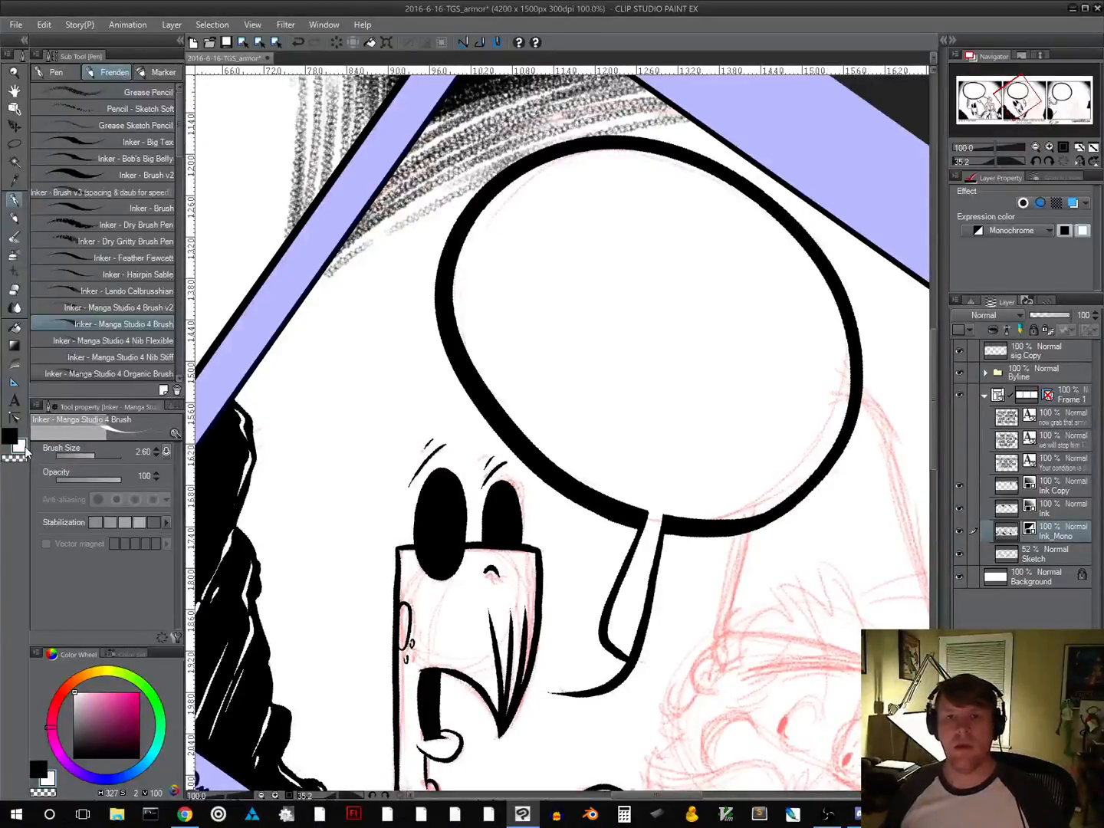
pyautogui.moveTo(439, 475); pyautogui.dragTo(420, 528)
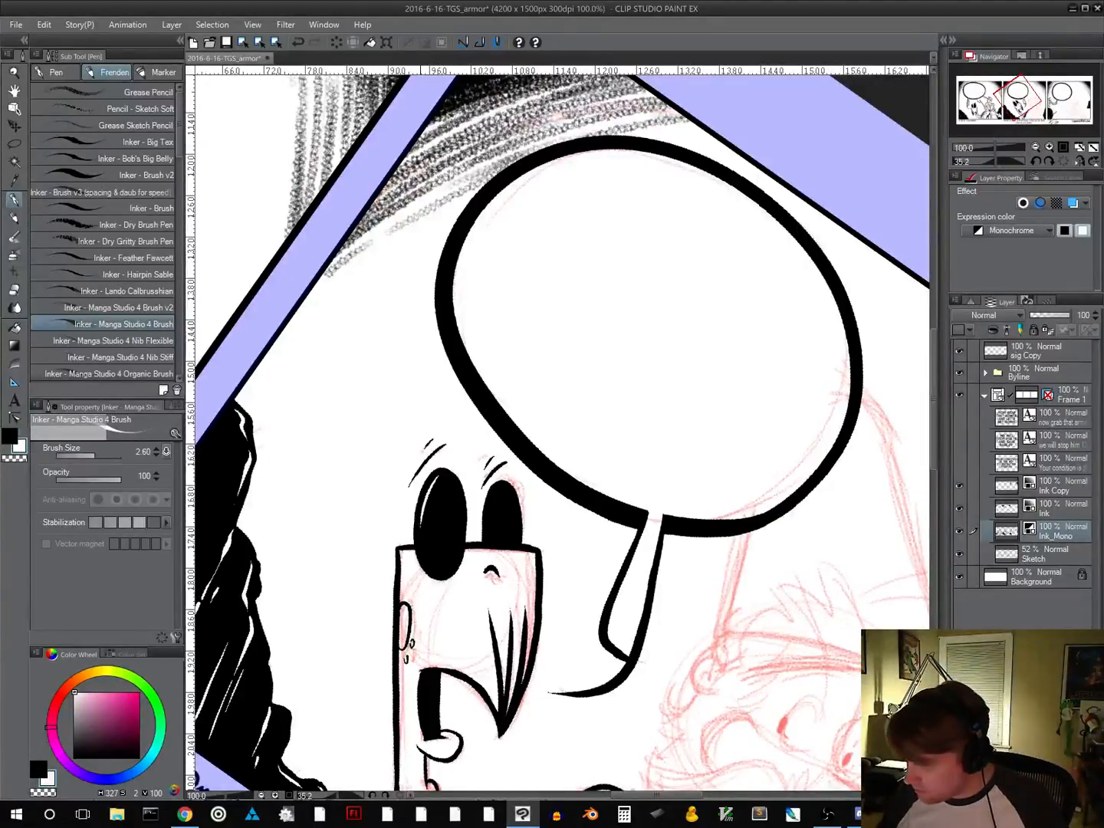
pyautogui.moveTo(495, 489); pyautogui.dragTo(488, 530)
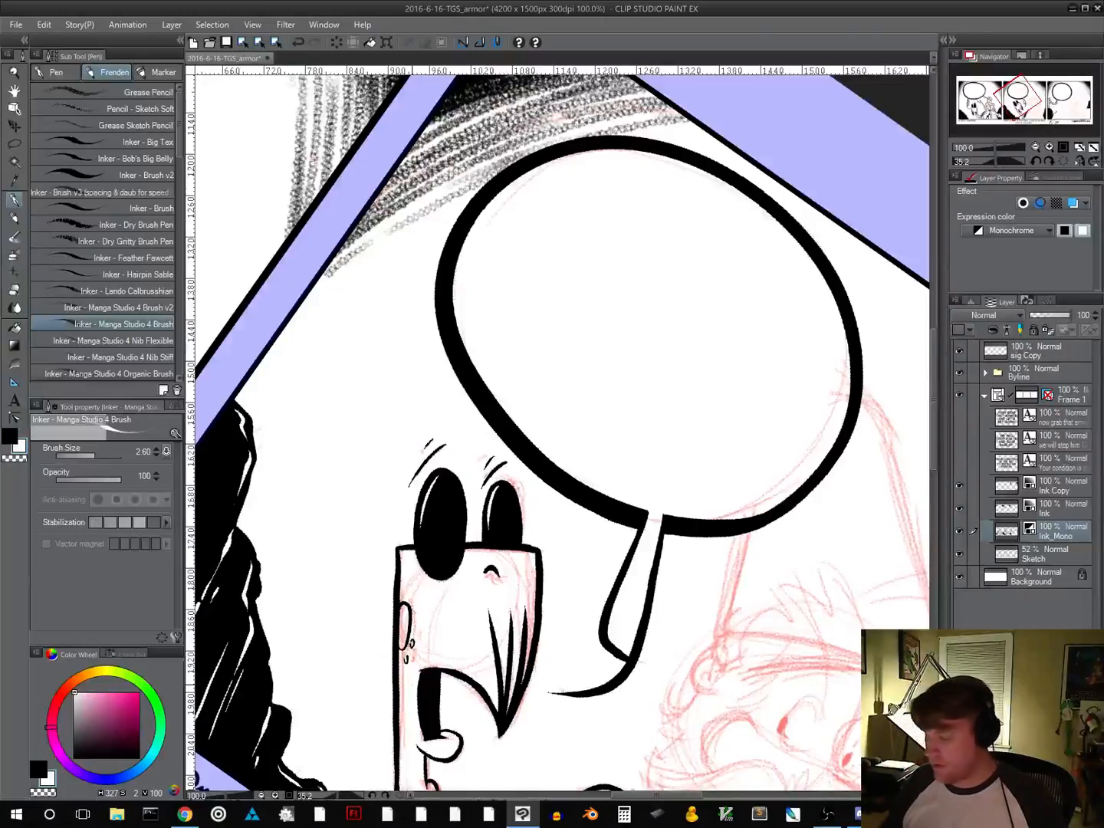
pyautogui.click(10, 435)
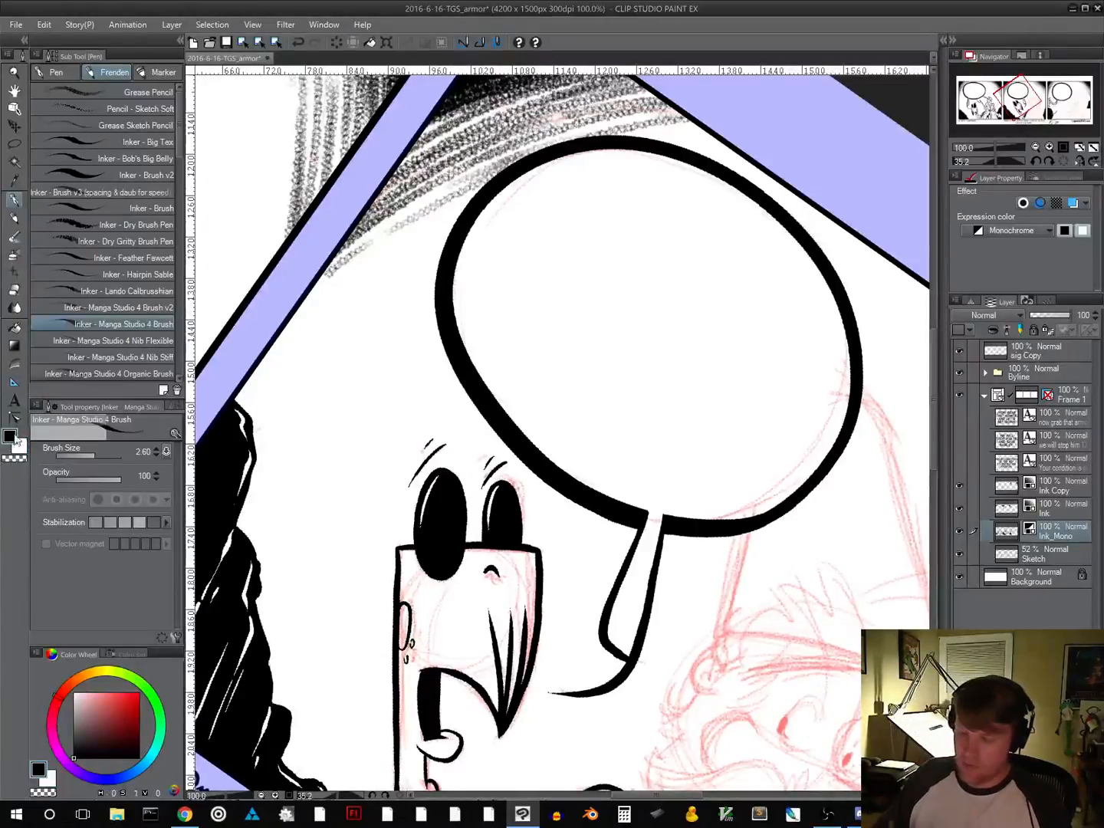
pyautogui.click(228, 46)
# Extend the garment's upper edge slightly beneath the beard and ink the bearded character's clenched fist at the bottom of panel two
pyautogui.moveTo(673, 700); pyautogui.dragTo(583, 432)
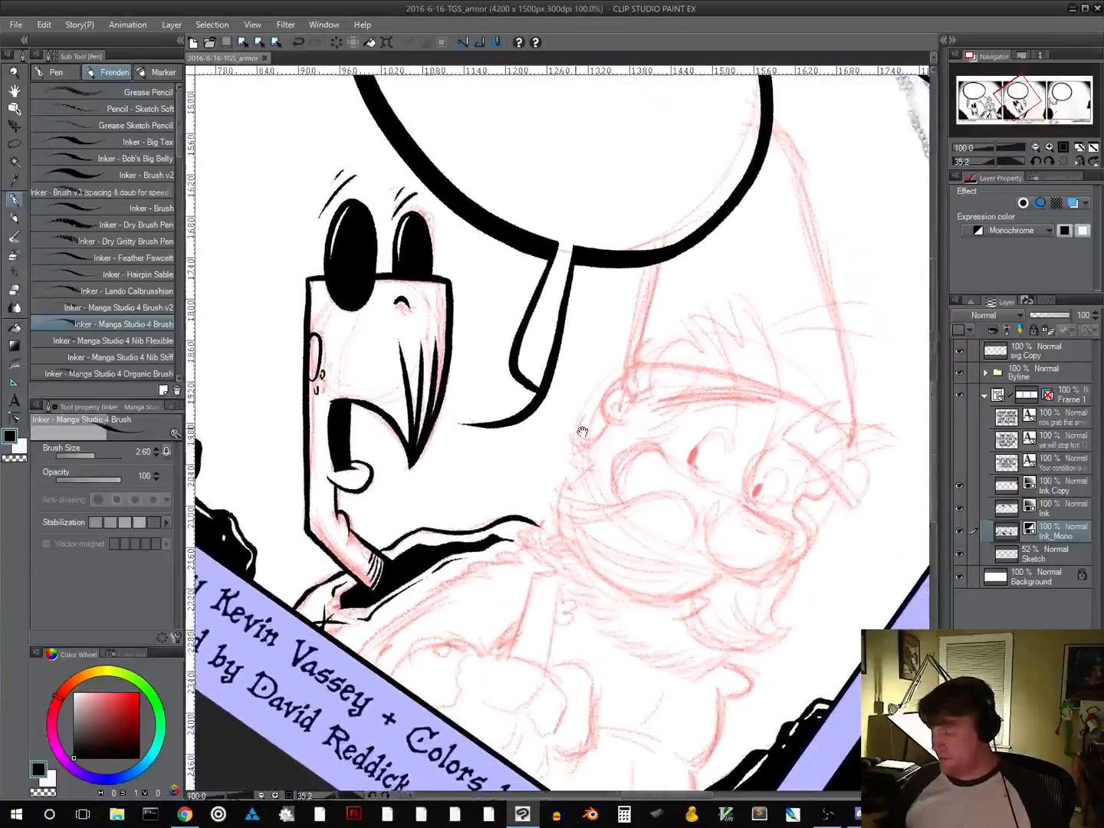
pyautogui.moveTo(770, 585)
pyautogui.mouseDown()
pyautogui.moveTo(797, 527)
pyautogui.moveTo(783, 457)
pyautogui.moveTo(727, 567)
pyautogui.moveTo(646, 616)
pyautogui.mouseUp()
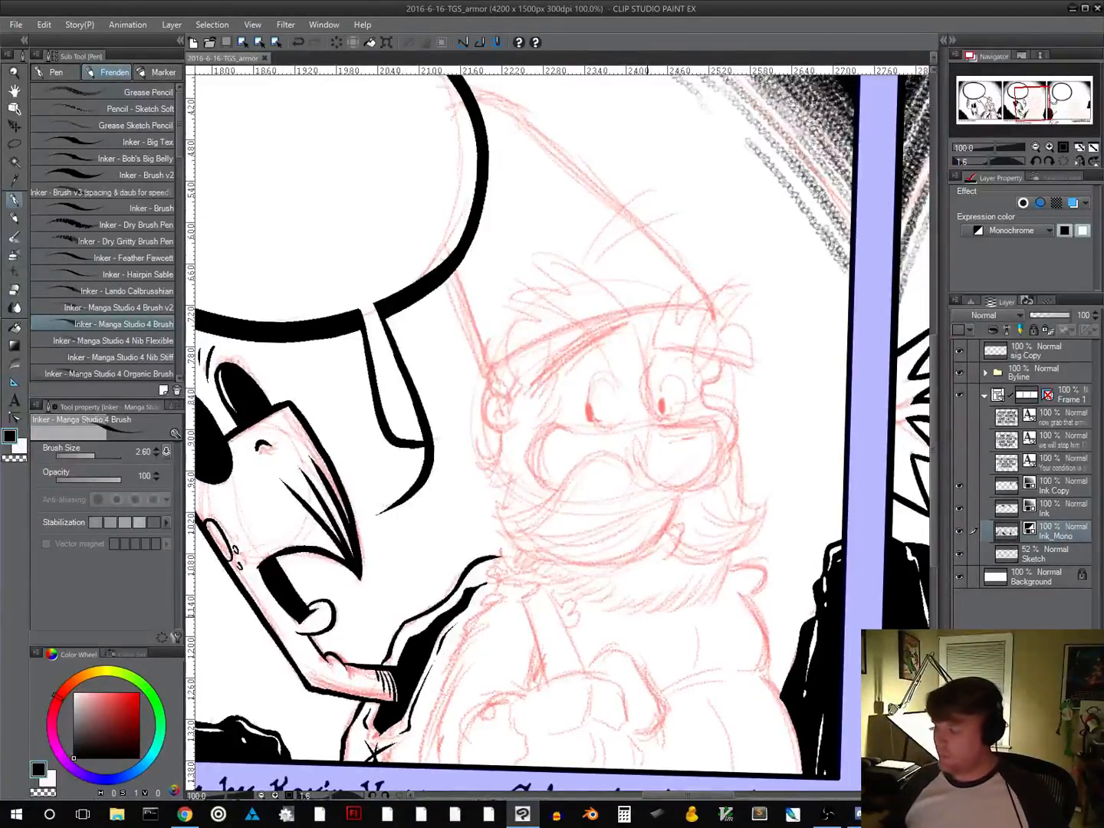
pyautogui.moveTo(610, 594); pyautogui.dragTo(588, 434)
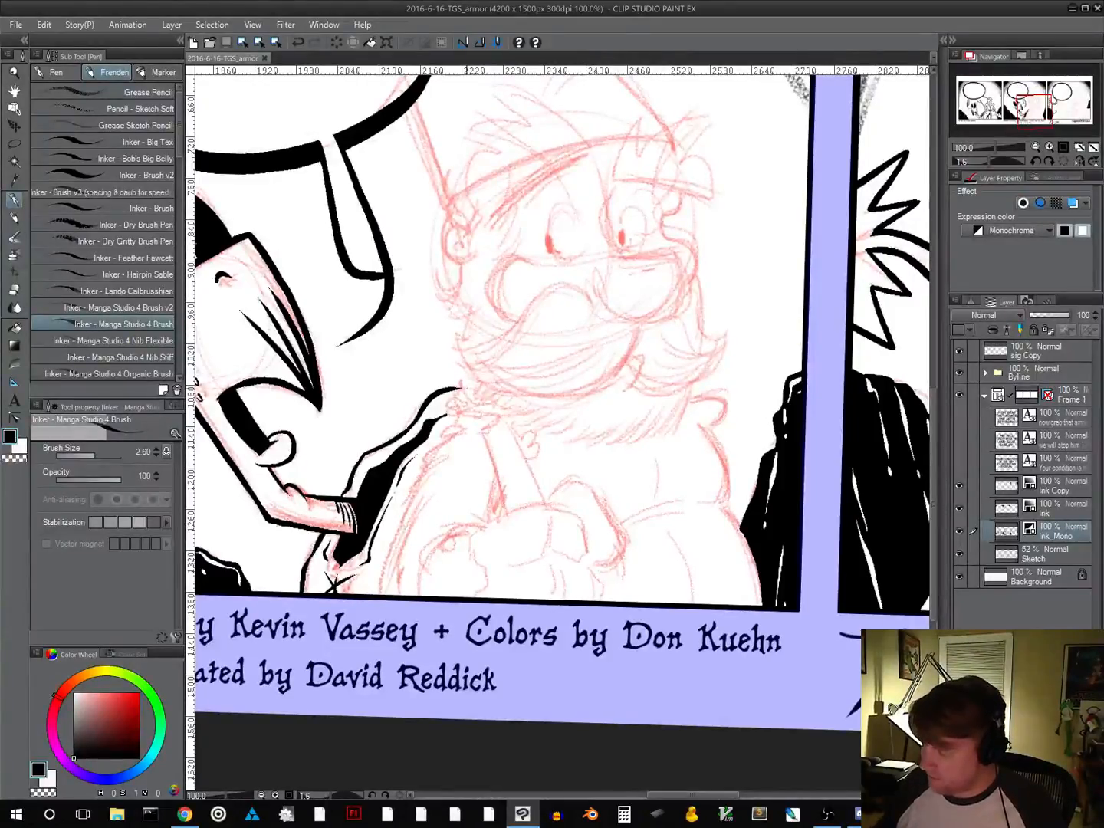
pyautogui.moveTo(463, 389); pyautogui.dragTo(473, 387)
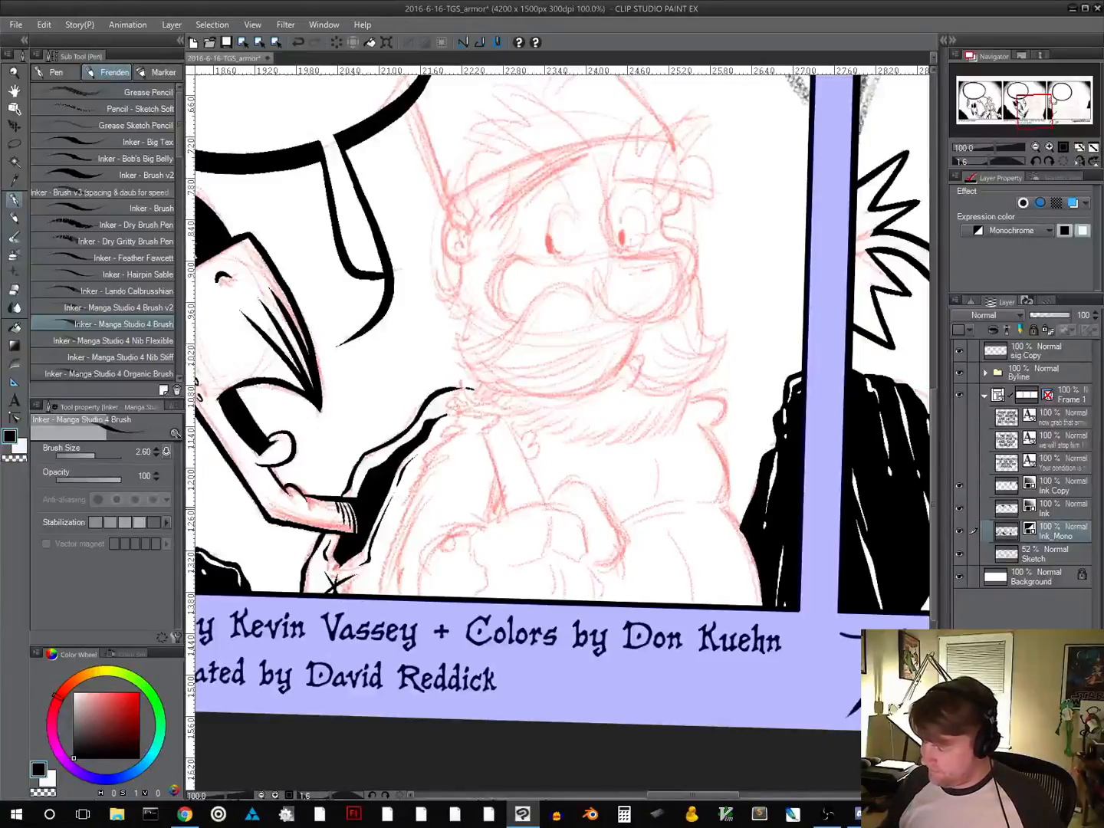
pyautogui.moveTo(527, 508)
pyautogui.mouseDown()
pyautogui.moveTo(467, 537)
pyautogui.moveTo(468, 528)
pyautogui.moveTo(469, 557)
pyautogui.moveTo(486, 569)
pyautogui.moveTo(477, 597)
pyautogui.moveTo(493, 562)
pyautogui.moveTo(545, 560)
pyautogui.moveTo(530, 505)
pyautogui.moveTo(554, 504)
pyautogui.moveTo(579, 511)
pyautogui.moveTo(586, 533)
pyautogui.moveTo(558, 565)
pyautogui.moveTo(595, 578)
pyautogui.moveTo(597, 597)
pyautogui.moveTo(554, 597)
pyautogui.mouseUp()
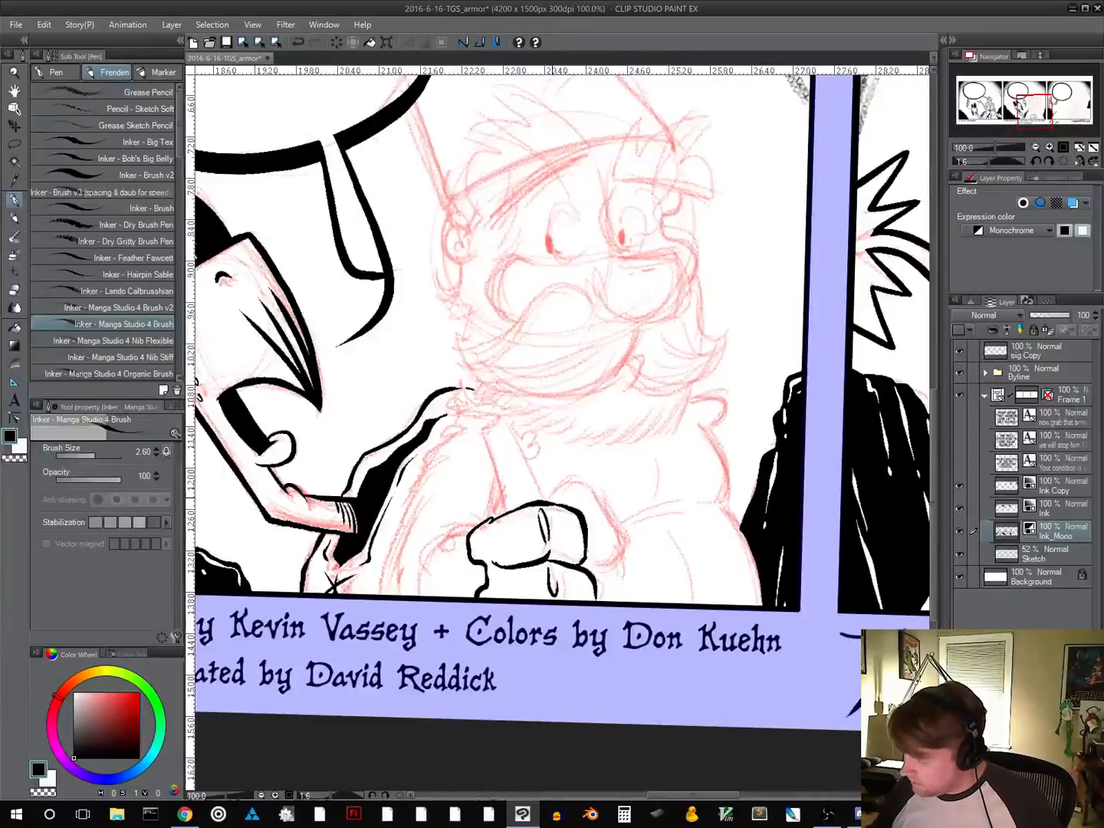
# Ink the rounded outline behind the clenched fist and its small pointed tip near panel two's lower border, redrawing the tip
pyautogui.moveTo(552, 492)
pyautogui.mouseDown()
pyautogui.moveTo(580, 481)
pyautogui.moveTo(610, 519)
pyautogui.moveTo(622, 542)
pyautogui.moveTo(606, 570)
pyautogui.moveTo(621, 534)
pyautogui.mouseUp()
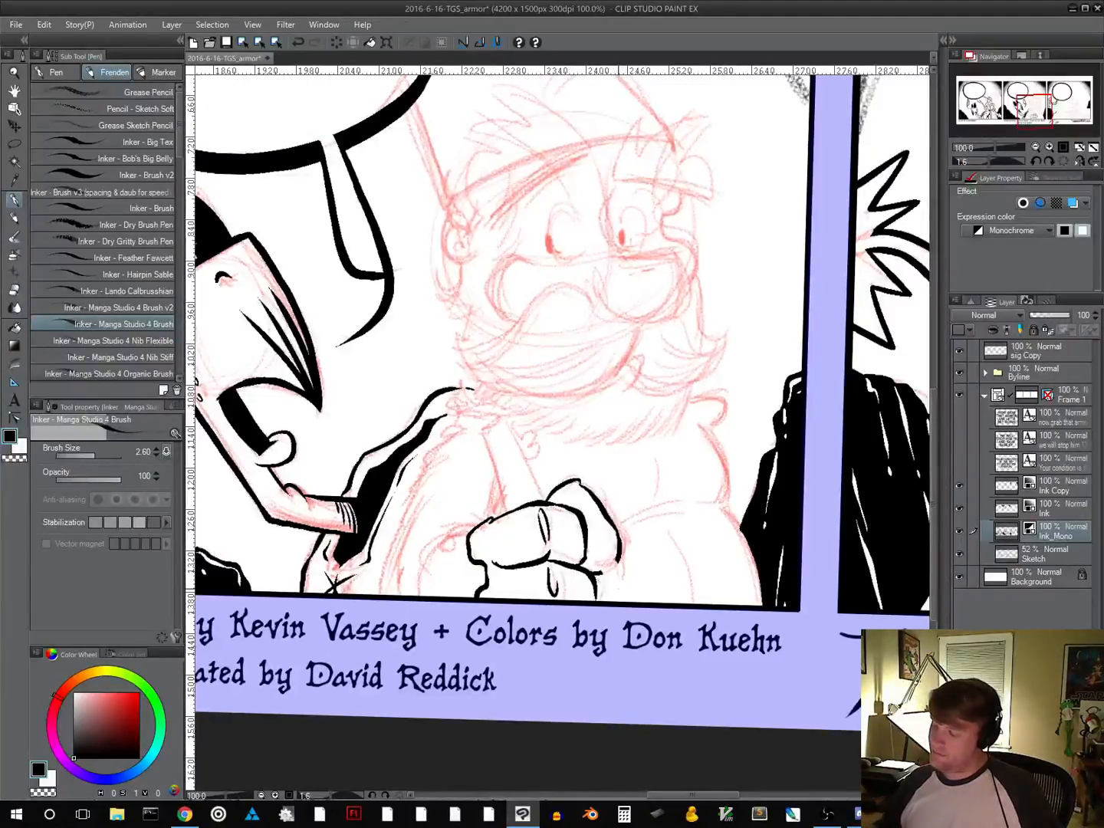
pyautogui.moveTo(667, 555); pyautogui.dragTo(551, 518)
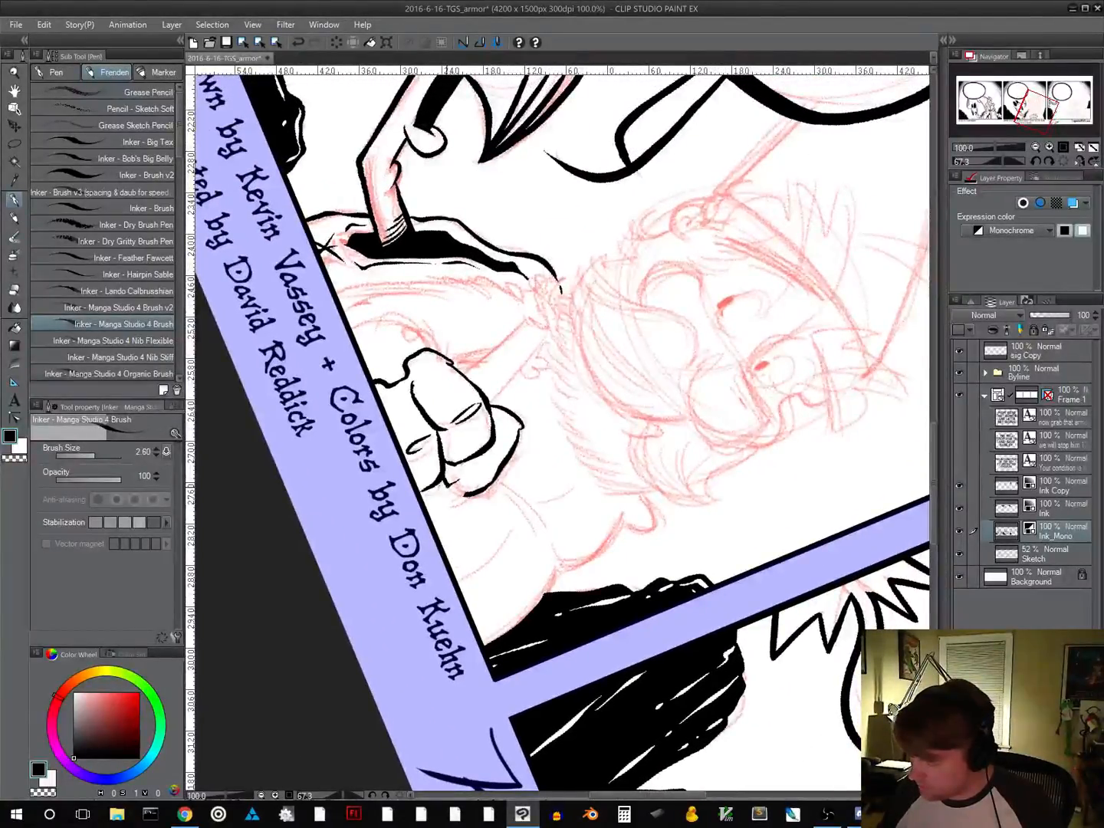
pyautogui.hotkey('ctrl', 'z')
pyautogui.moveTo(453, 493)
pyautogui.mouseDown()
pyautogui.moveTo(439, 506)
pyautogui.moveTo(466, 496)
pyautogui.moveTo(448, 489)
pyautogui.mouseUp()
pyautogui.hotkey('ctrl', 'z')
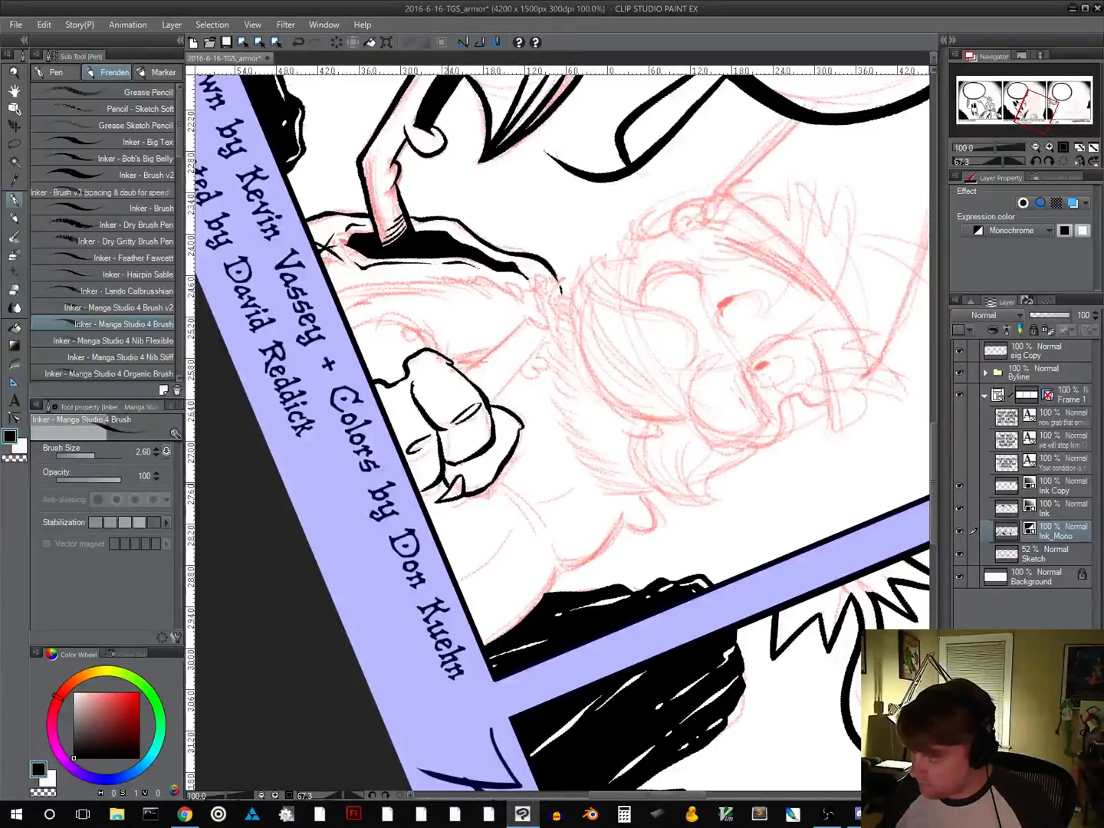
pyautogui.moveTo(443, 499); pyautogui.dragTo(459, 487)
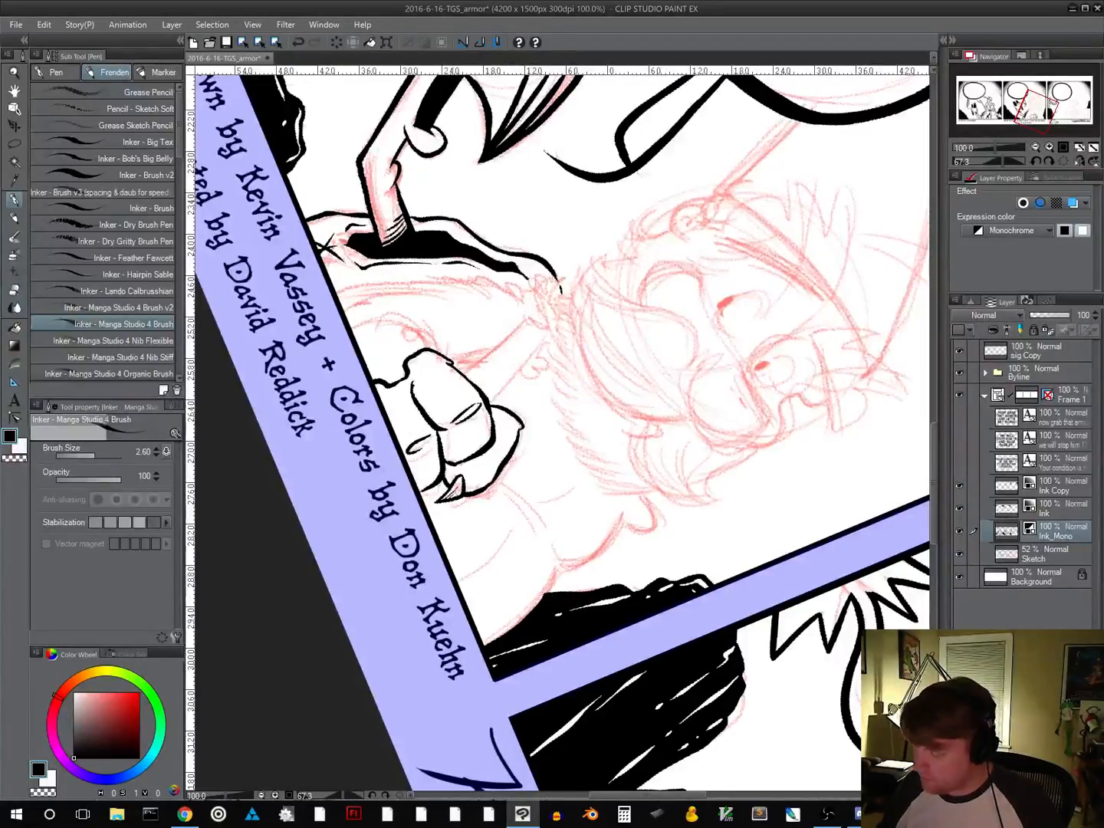
pyautogui.moveTo(633, 537); pyautogui.dragTo(674, 460)
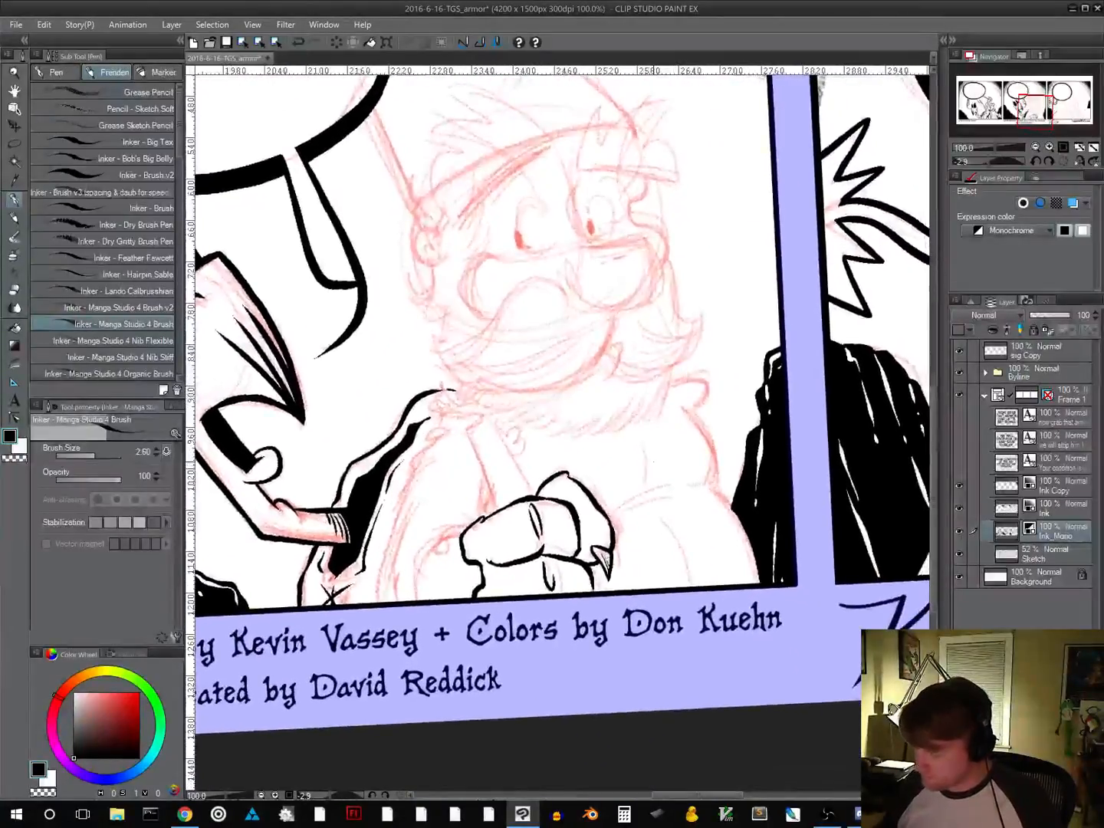
# Ink the sleeve's curve, the garment's ragged furry edge and small fur tufts, and blacken the wedge beside the fist
pyautogui.moveTo(467, 526)
pyautogui.mouseDown()
pyautogui.moveTo(434, 535)
pyautogui.moveTo(418, 576)
pyautogui.mouseUp()
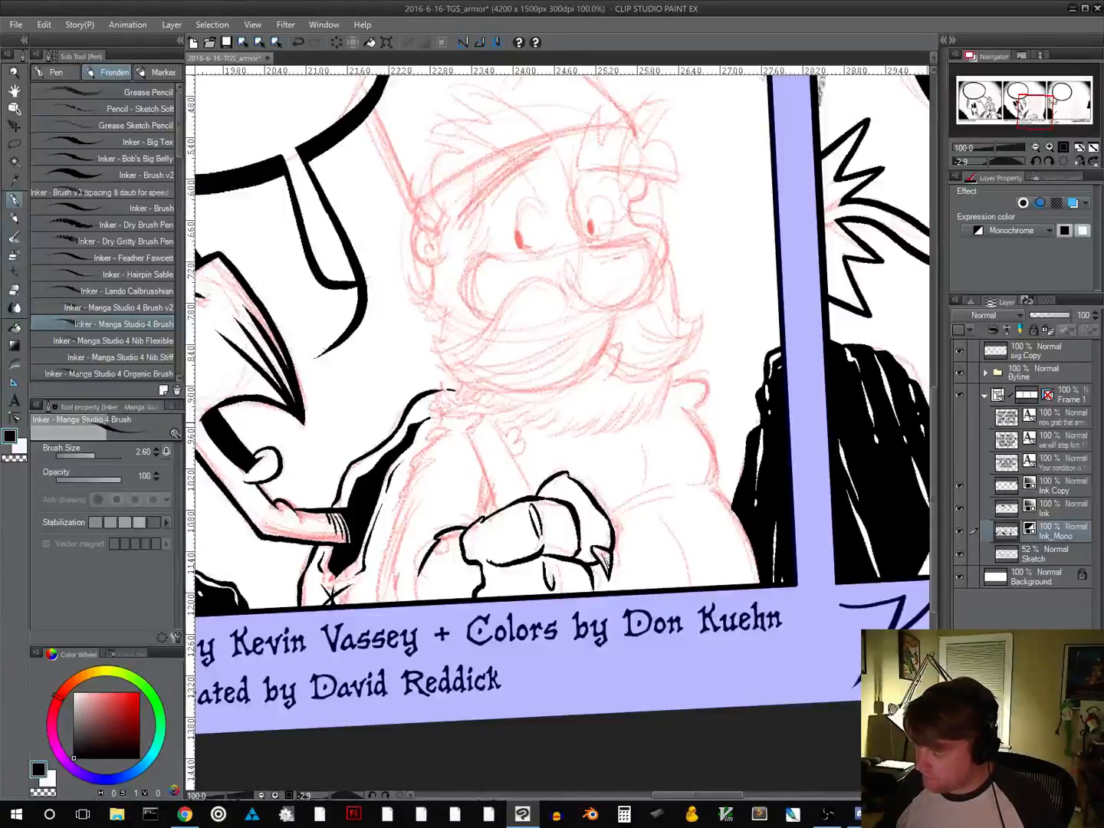
pyautogui.moveTo(444, 414)
pyautogui.mouseDown()
pyautogui.moveTo(393, 513)
pyautogui.moveTo(376, 603)
pyautogui.mouseUp()
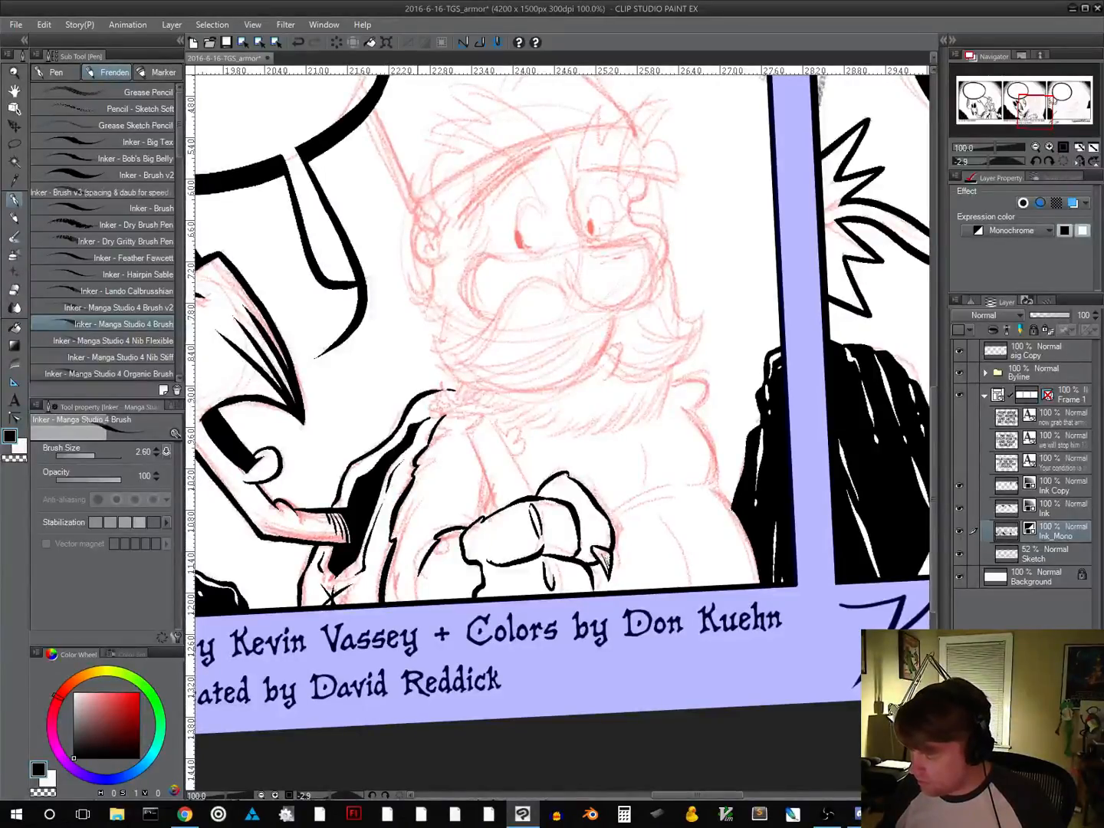
pyautogui.moveTo(421, 487); pyautogui.dragTo(408, 511)
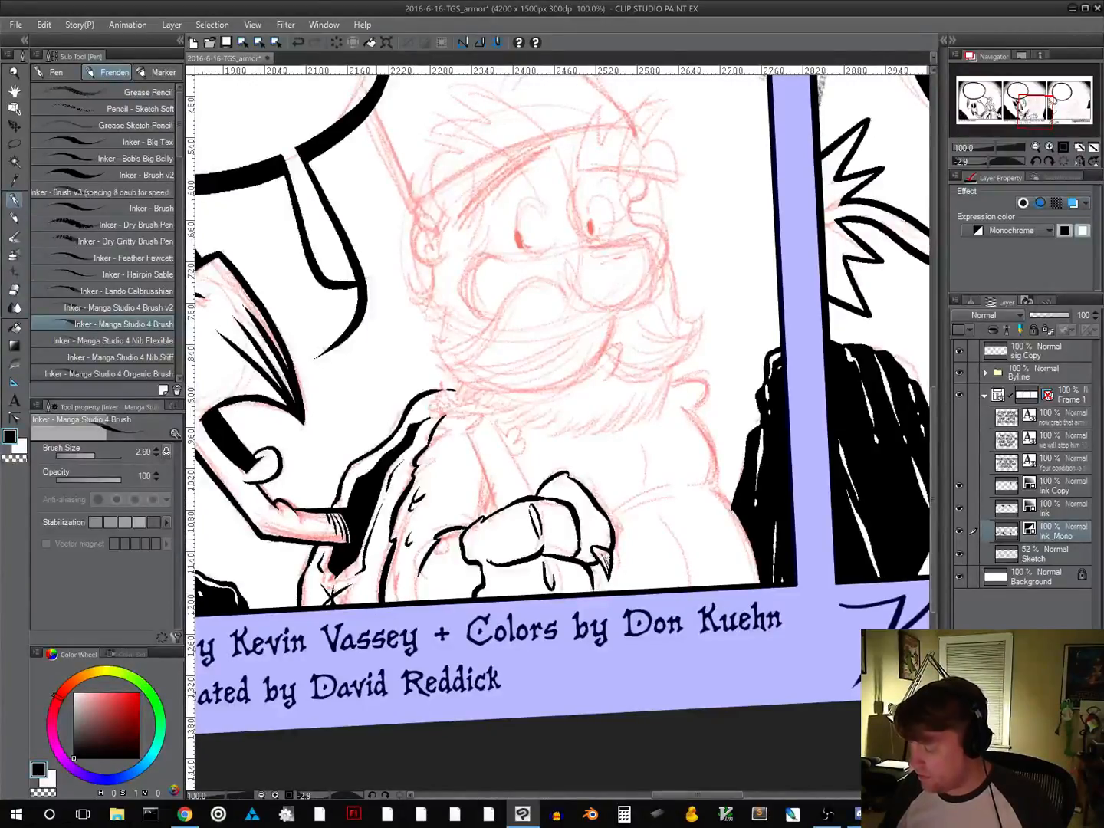
pyautogui.moveTo(455, 473)
pyautogui.mouseDown()
pyautogui.moveTo(452, 498)
pyautogui.moveTo(486, 492)
pyautogui.moveTo(479, 520)
pyautogui.mouseUp()
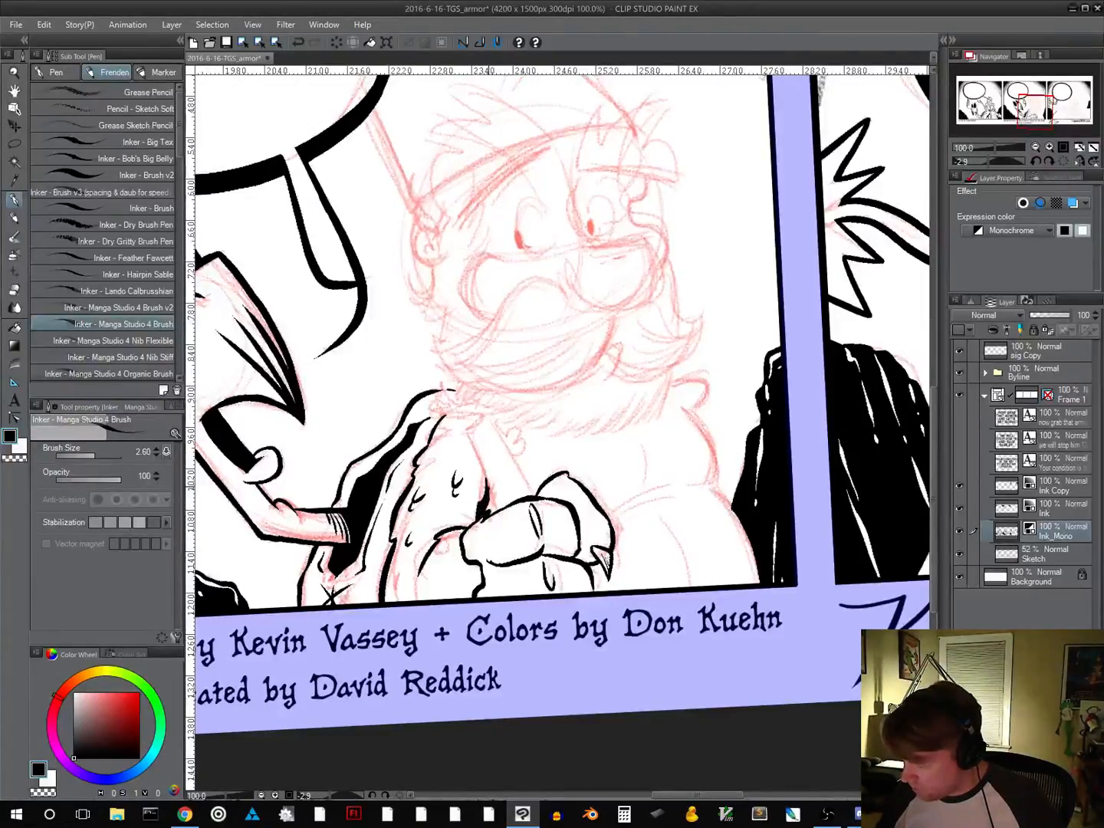
pyautogui.moveTo(490, 503)
pyautogui.mouseDown()
pyautogui.moveTo(497, 514)
pyautogui.moveTo(490, 507)
pyautogui.mouseUp()
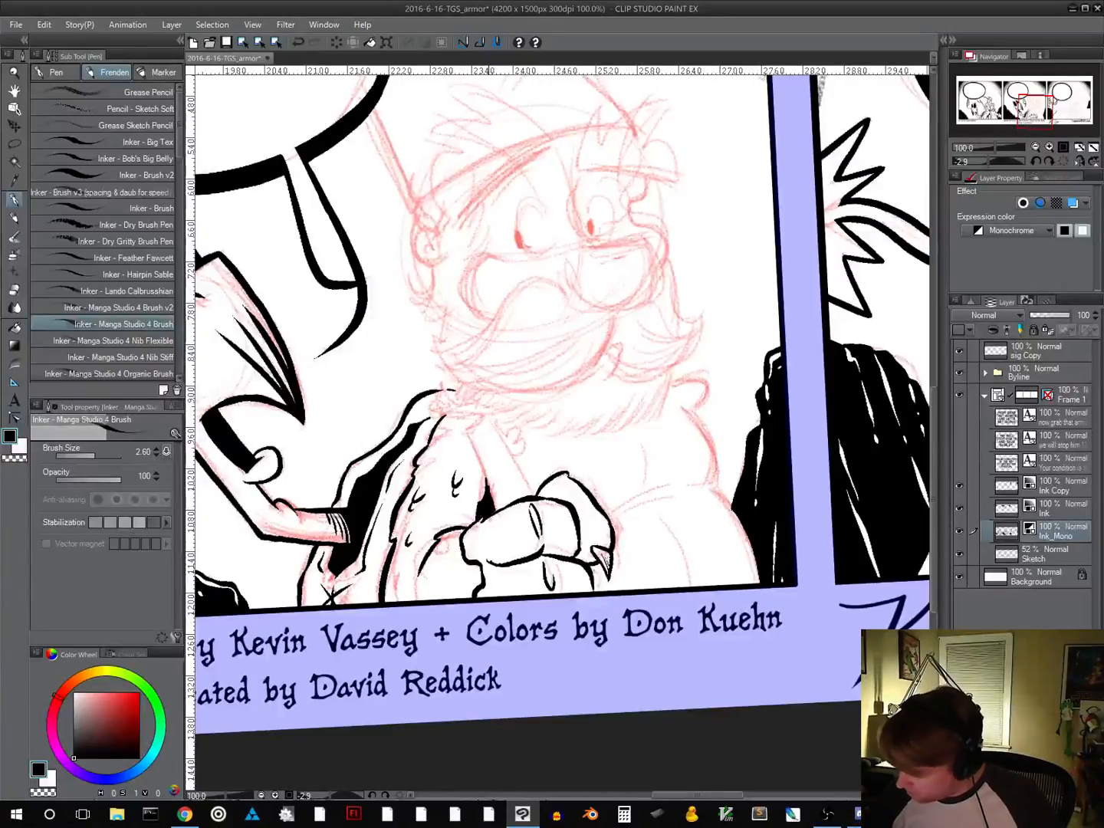
pyautogui.moveTo(490, 490); pyautogui.dragTo(496, 502)
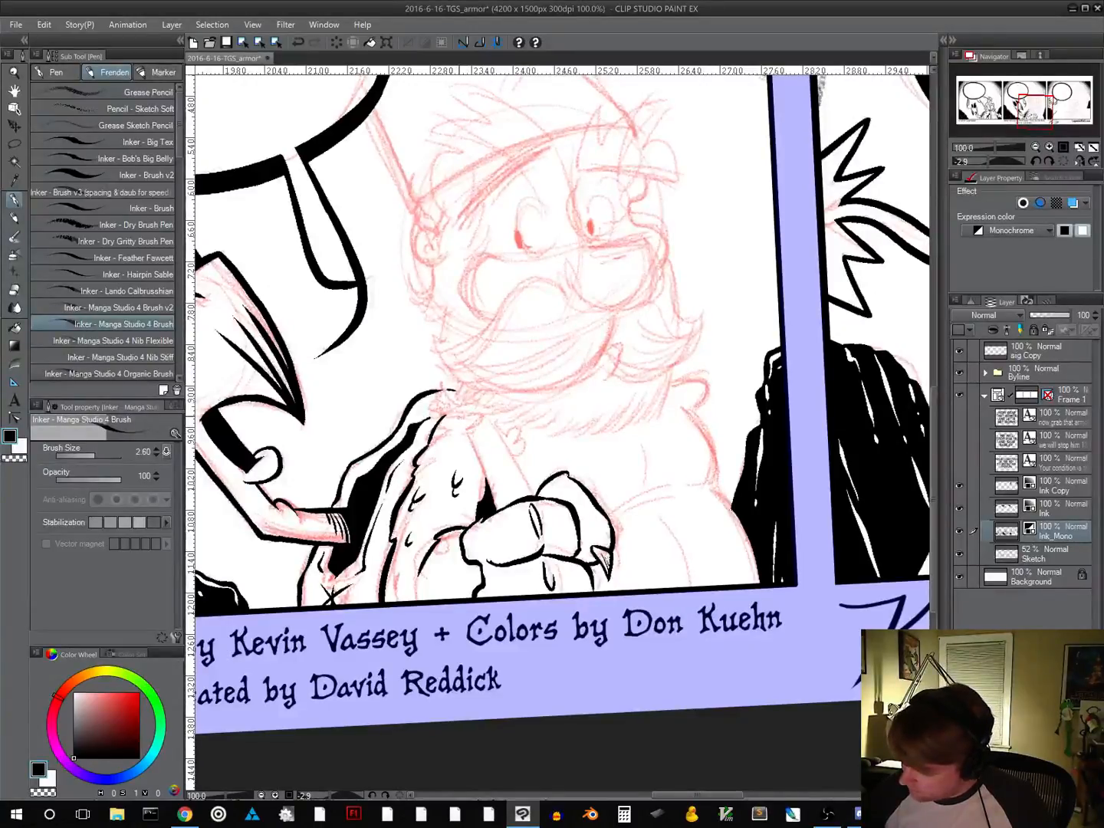
# Ink both long edges of the tapering shape running from the shoulder down to the fist, redrawing the outer edge
pyautogui.moveTo(457, 416); pyautogui.dragTo(488, 478)
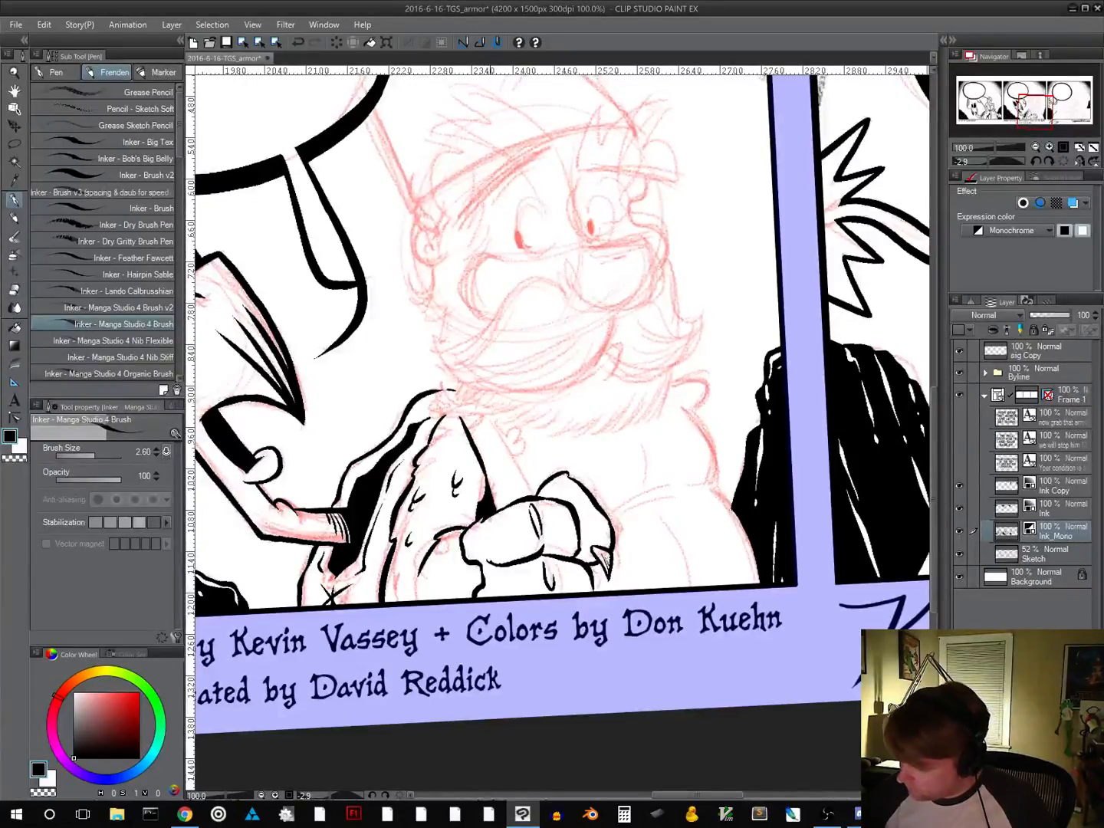
pyautogui.moveTo(489, 416); pyautogui.dragTo(531, 495)
pyautogui.hotkey('ctrl', 'z')
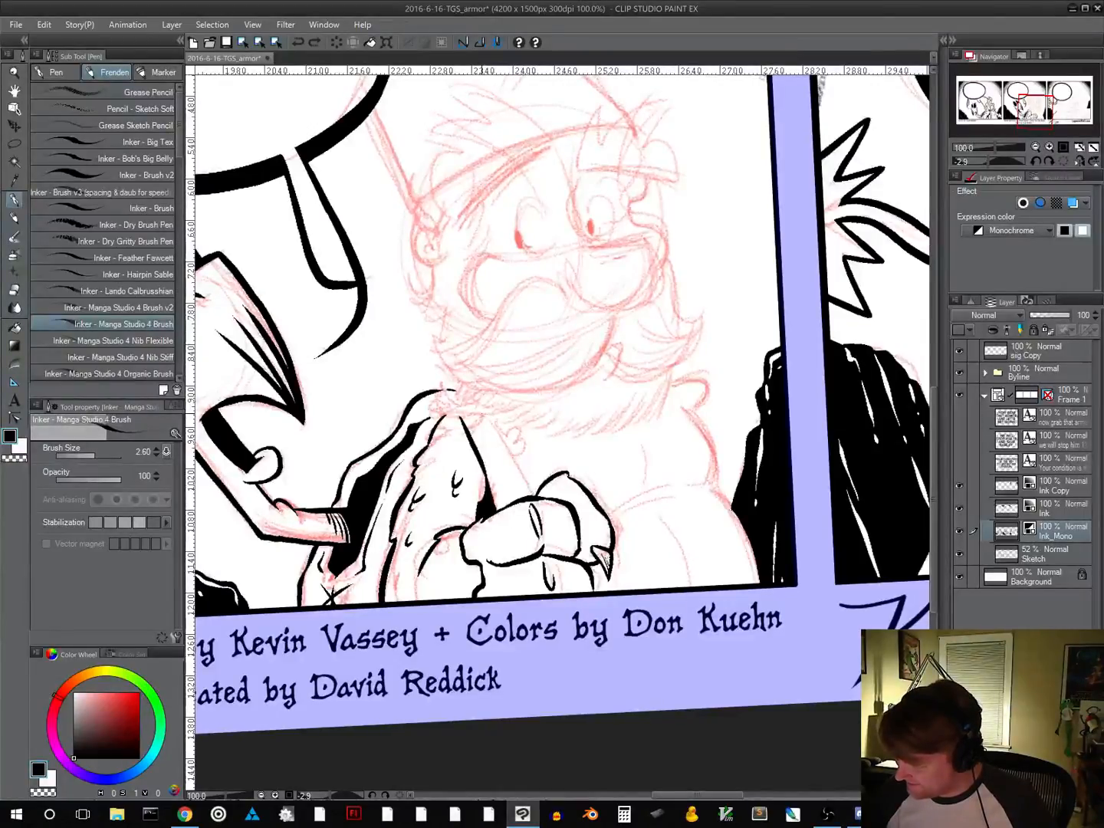
pyautogui.moveTo(487, 417); pyautogui.dragTo(531, 489)
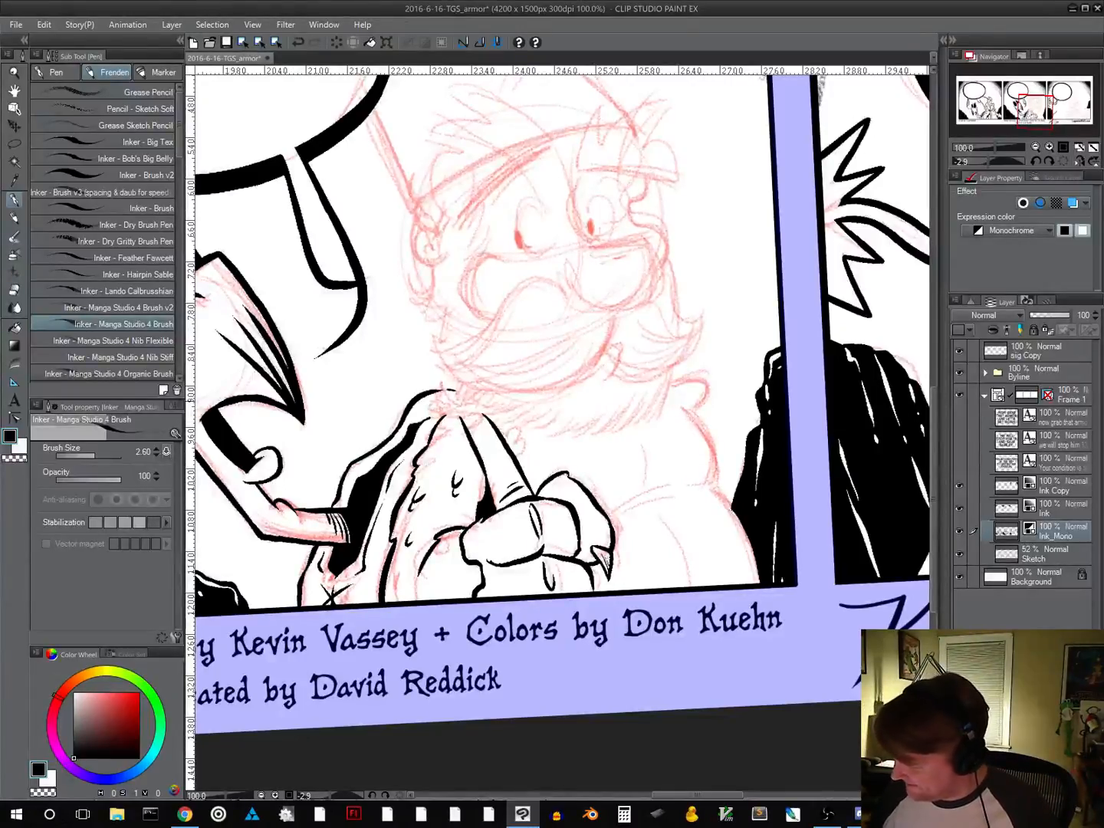
# Ink the ragged fur trim at the shoulder beneath the beard and thicken the shadow along the tapering shape's inner edge
pyautogui.moveTo(461, 408)
pyautogui.mouseDown()
pyautogui.moveTo(442, 382)
pyautogui.moveTo(434, 415)
pyautogui.mouseUp()
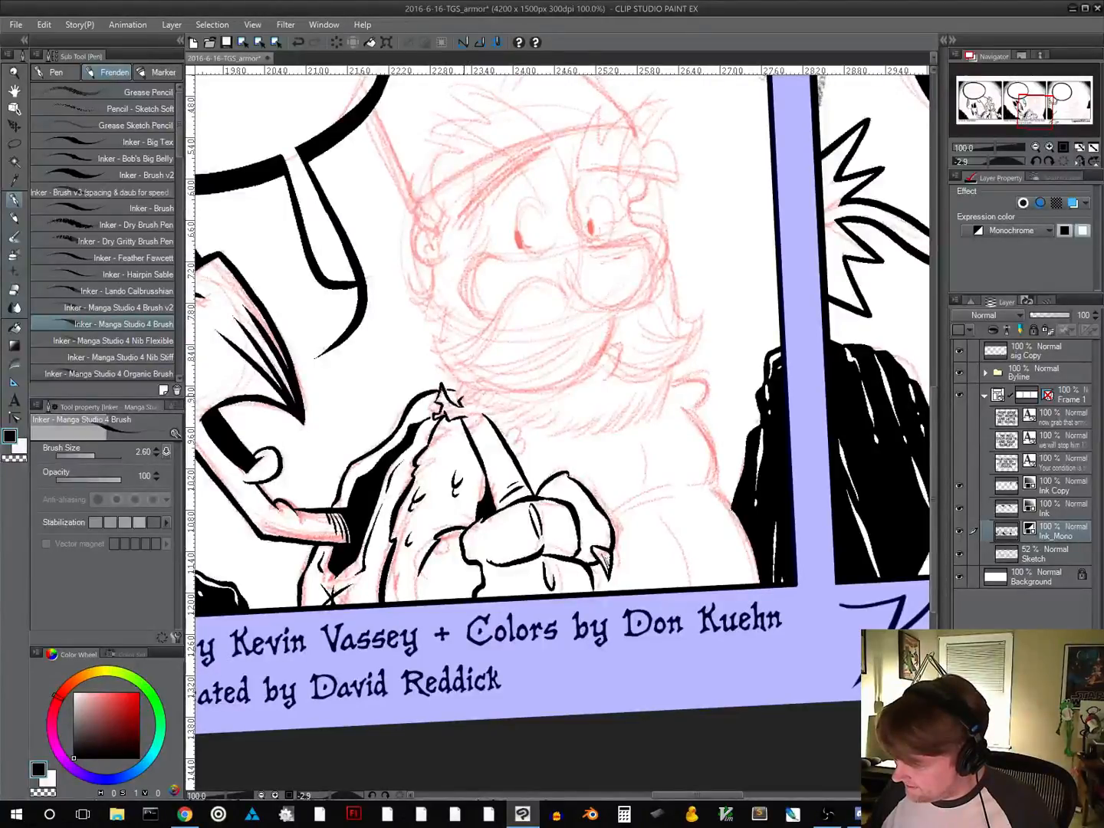
pyautogui.moveTo(462, 397); pyautogui.dragTo(491, 415)
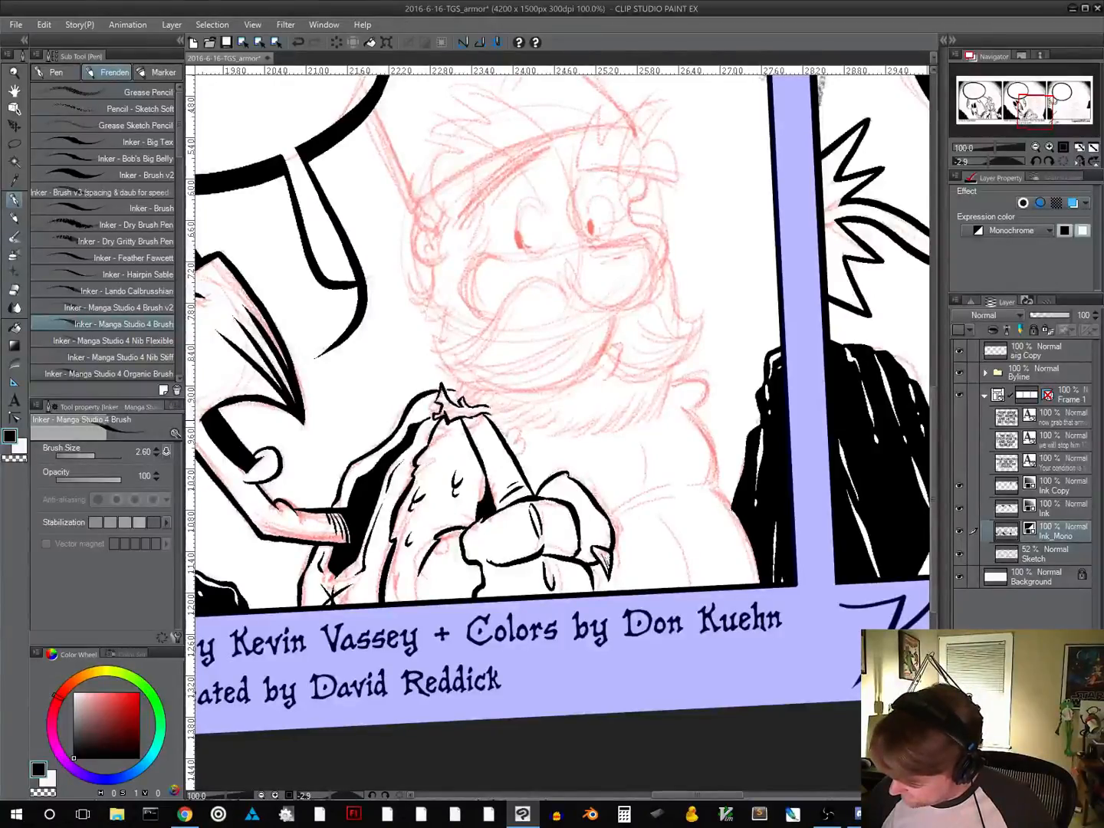
pyautogui.moveTo(459, 423)
pyautogui.mouseDown()
pyautogui.moveTo(479, 463)
pyautogui.moveTo(474, 453)
pyautogui.mouseUp()
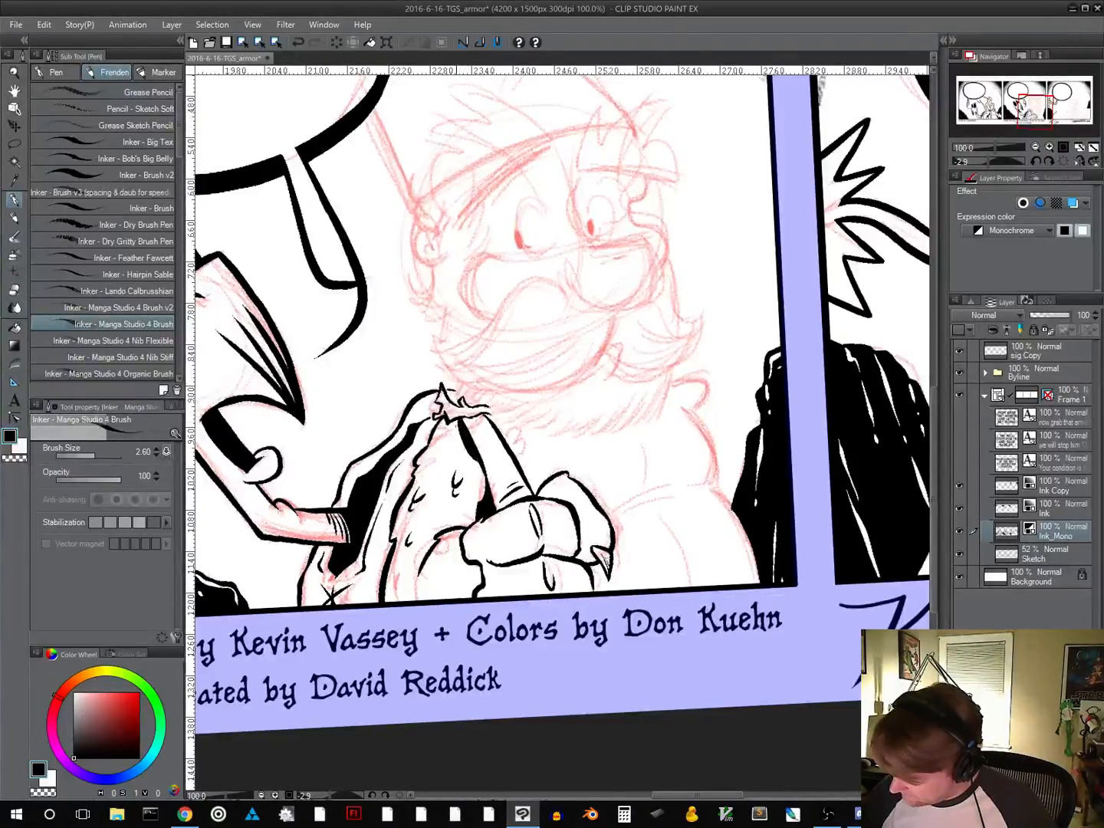
pyautogui.moveTo(457, 426); pyautogui.dragTo(477, 464)
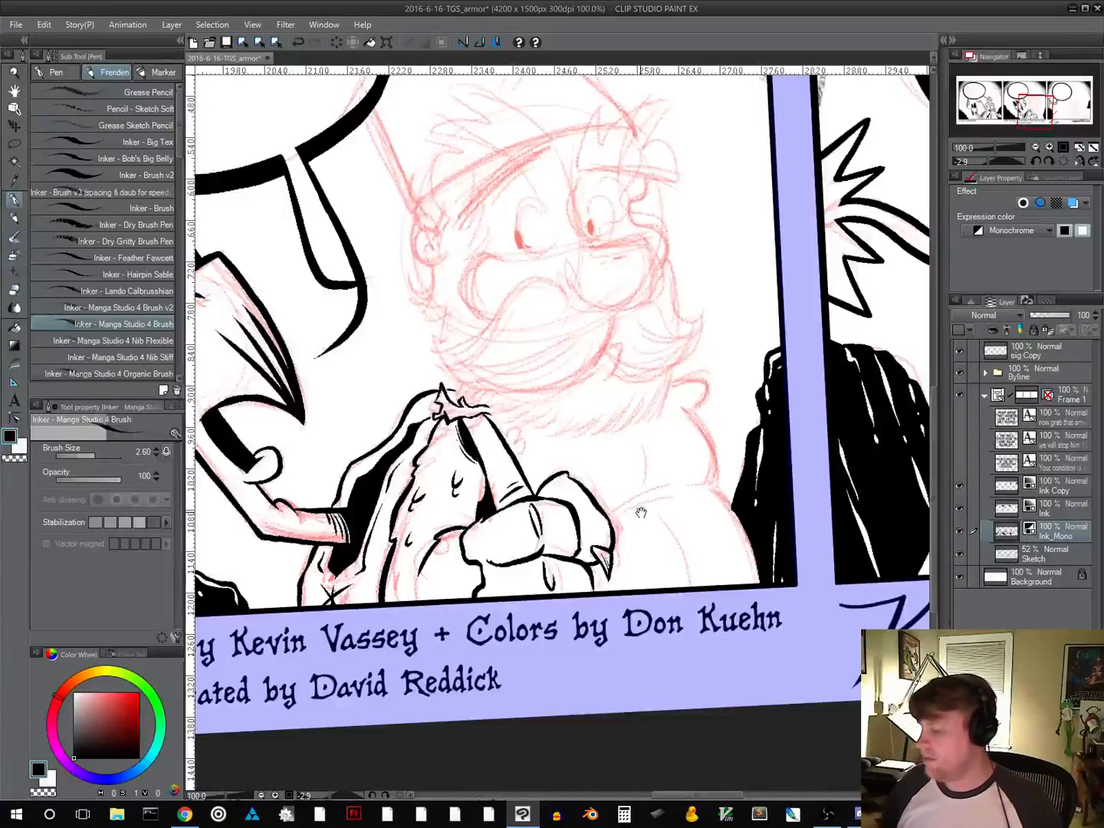
# Ink the bearded character's chest and belly fold lines and the outer body contour down to the panel border
pyautogui.moveTo(642, 512); pyautogui.dragTo(599, 458)
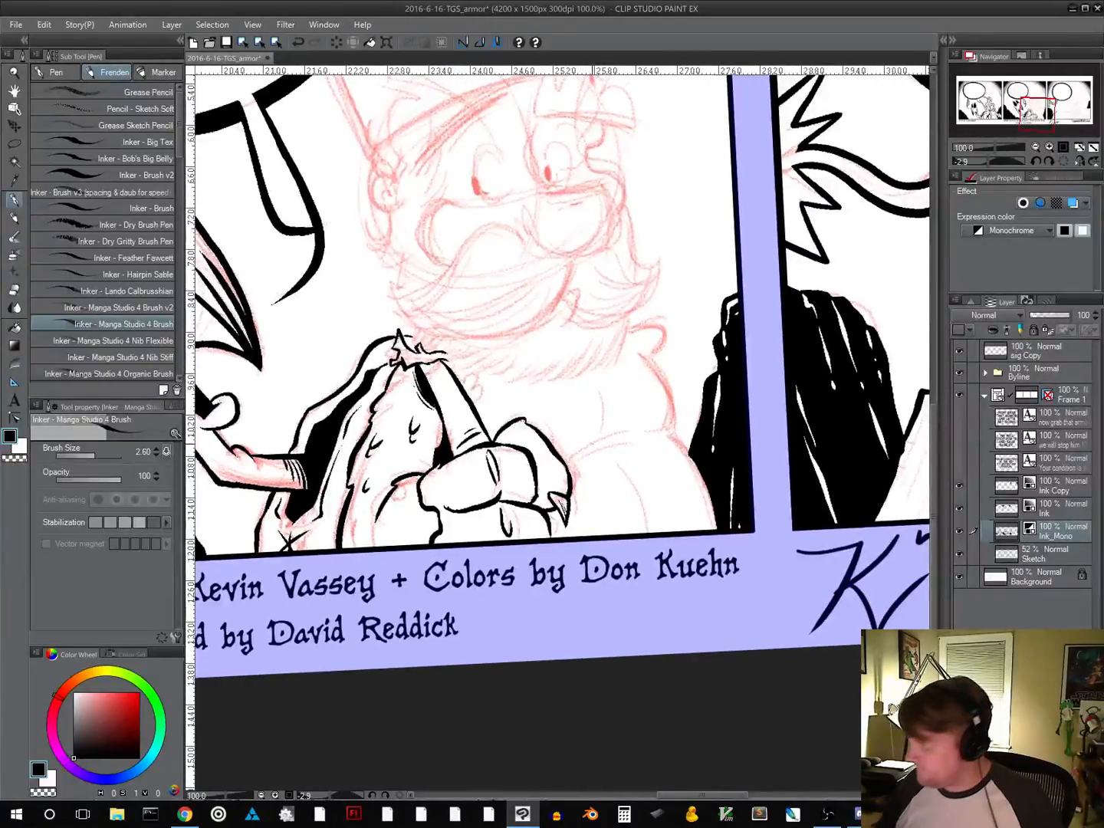
pyautogui.moveTo(577, 450); pyautogui.dragTo(629, 437)
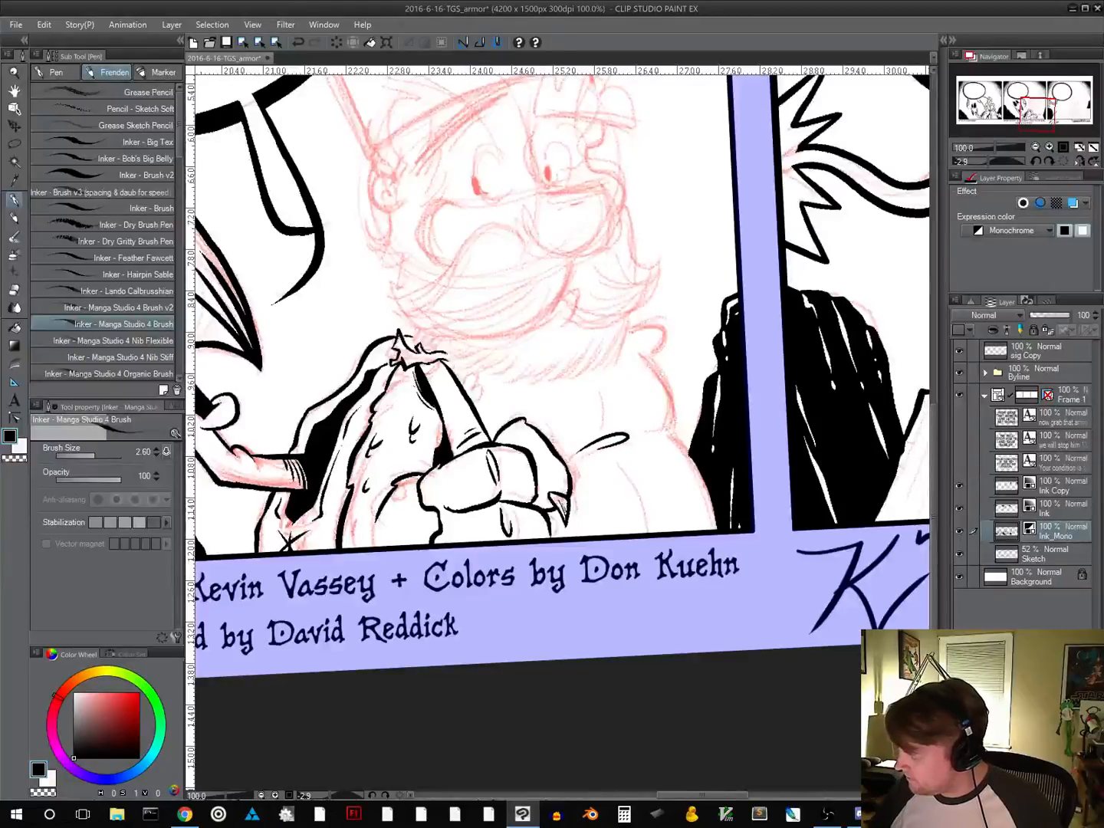
pyautogui.moveTo(588, 382); pyautogui.dragTo(601, 422)
pyautogui.moveTo(617, 458)
pyautogui.mouseDown()
pyautogui.moveTo(639, 534)
pyautogui.moveTo(600, 583)
pyautogui.mouseUp()
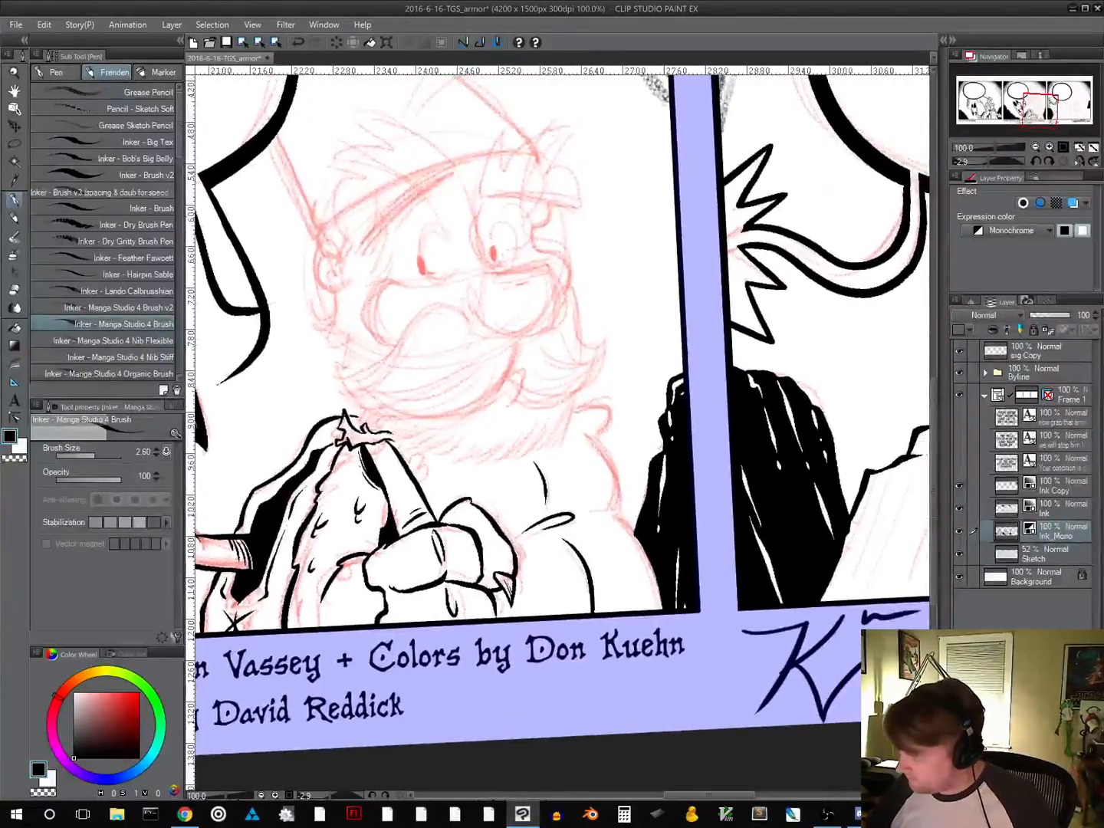
pyautogui.moveTo(576, 443)
pyautogui.mouseDown()
pyautogui.moveTo(604, 509)
pyautogui.moveTo(656, 578)
pyautogui.moveTo(661, 611)
pyautogui.mouseUp()
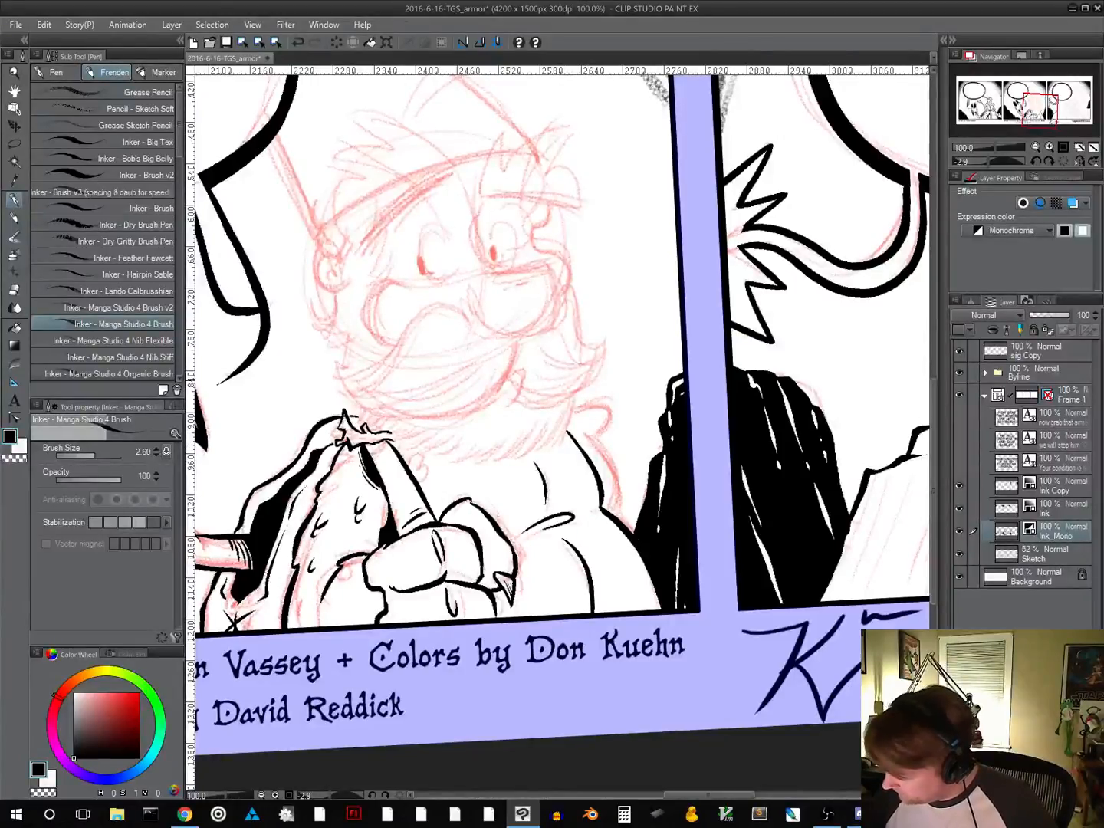
# Ink the small rounded bump behind the shoulder next to the beard, undoing the first attempt and redrawing it
pyautogui.moveTo(572, 418)
pyautogui.mouseDown()
pyautogui.moveTo(591, 408)
pyautogui.moveTo(606, 425)
pyautogui.moveTo(579, 443)
pyautogui.mouseUp()
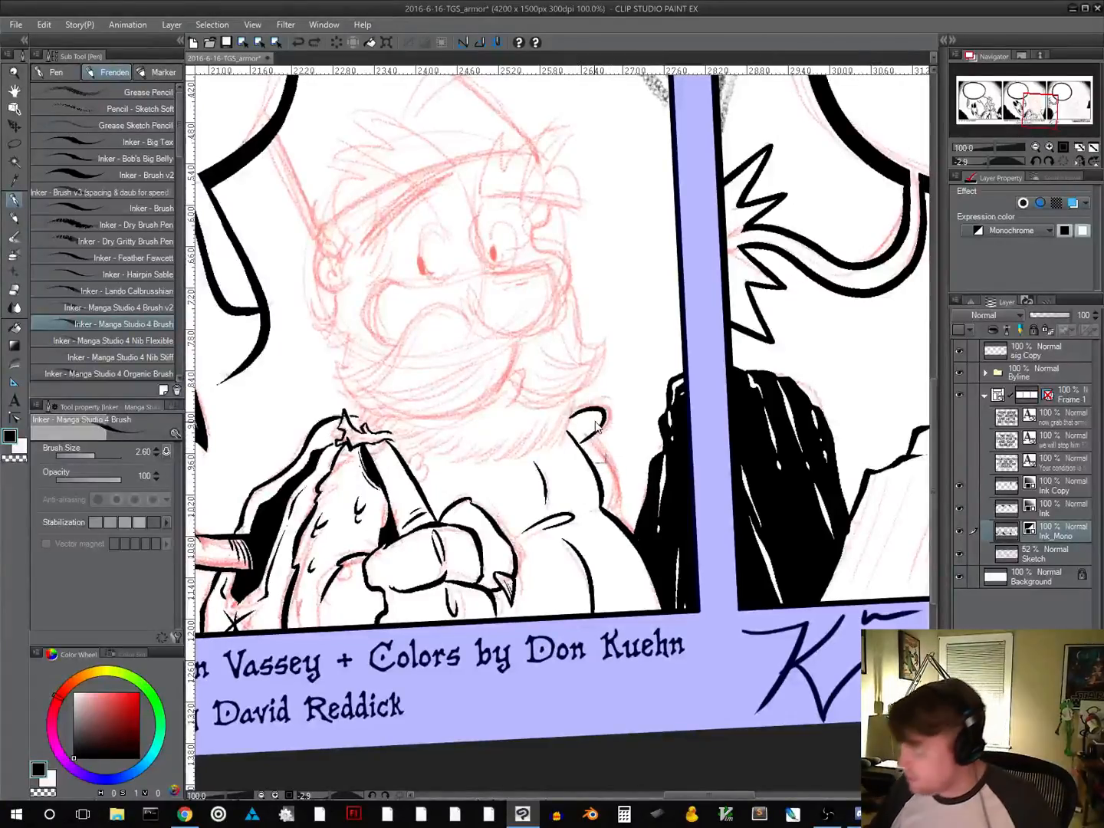
pyautogui.hotkey('ctrl', 'z')
pyautogui.hotkey('ctrl', 'z')
pyautogui.moveTo(589, 442)
pyautogui.mouseDown()
pyautogui.moveTo(601, 412)
pyautogui.moveTo(569, 409)
pyautogui.mouseUp()
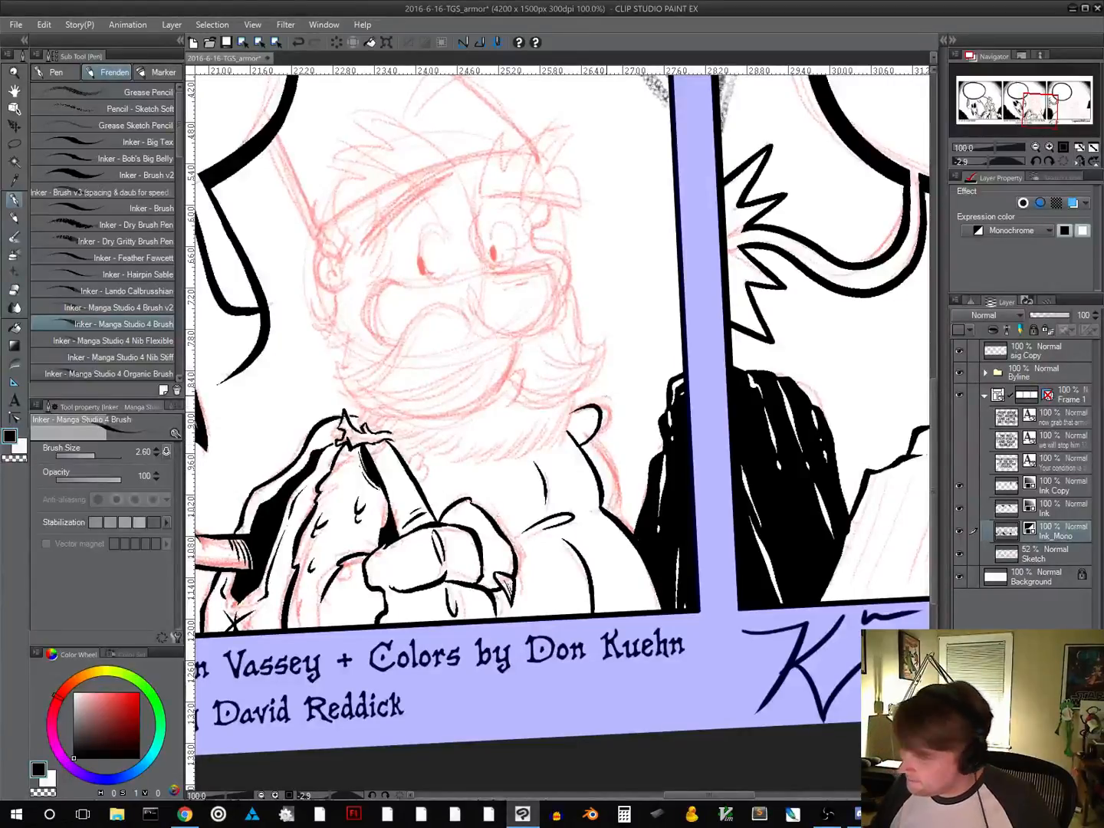
# Add short curved crease marks on the sleeve beside the clenched fist
pyautogui.moveTo(592, 500); pyautogui.dragTo(518, 566)
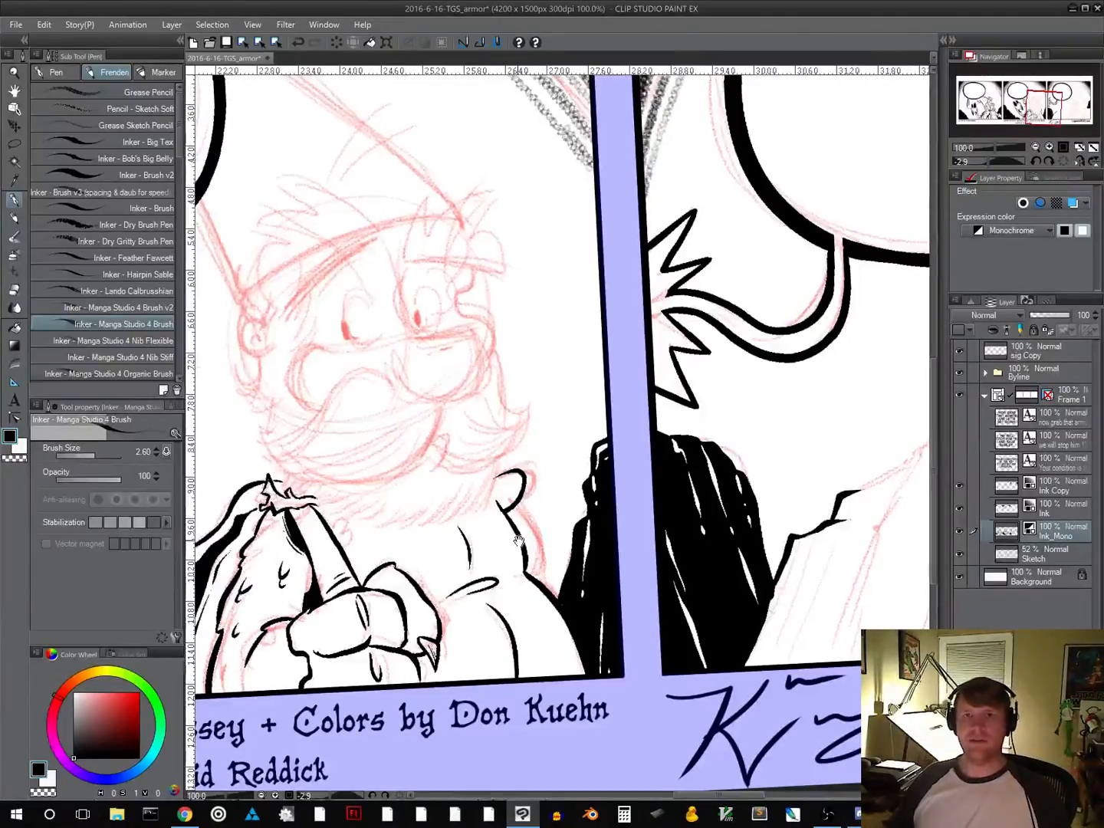
pyautogui.moveTo(556, 532); pyautogui.dragTo(625, 458)
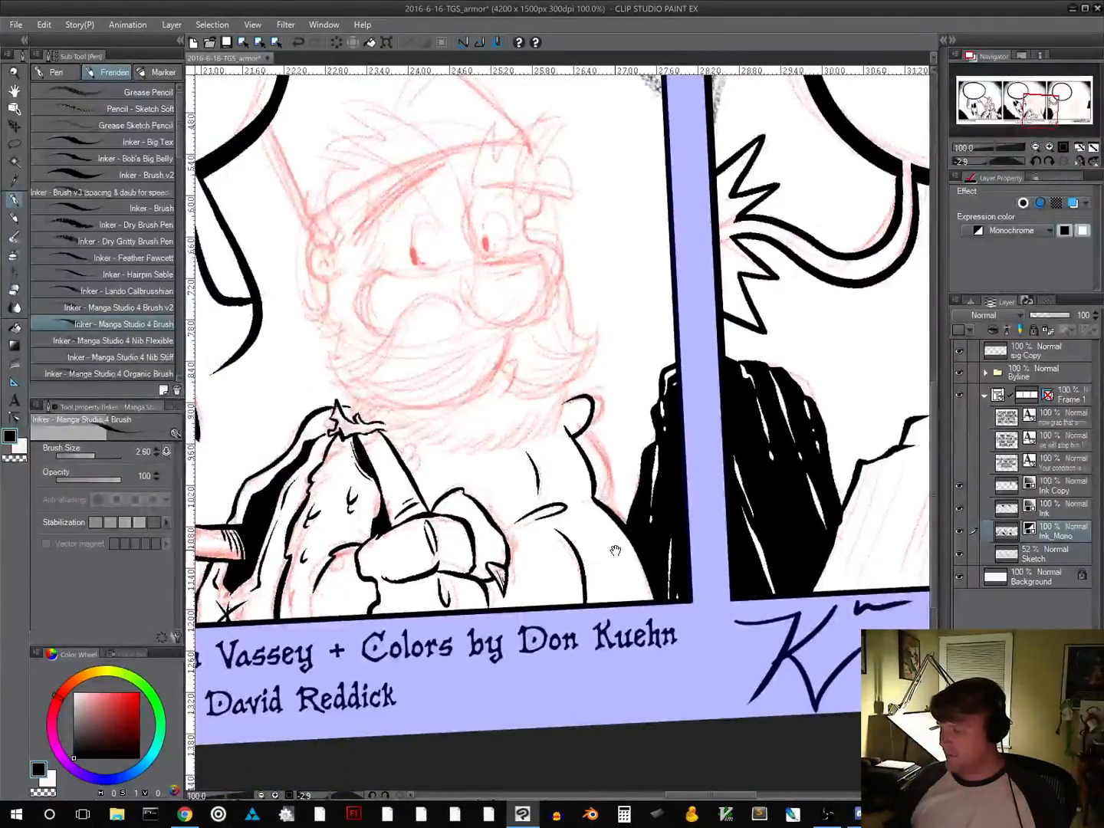
pyautogui.moveTo(549, 568); pyautogui.dragTo(646, 597)
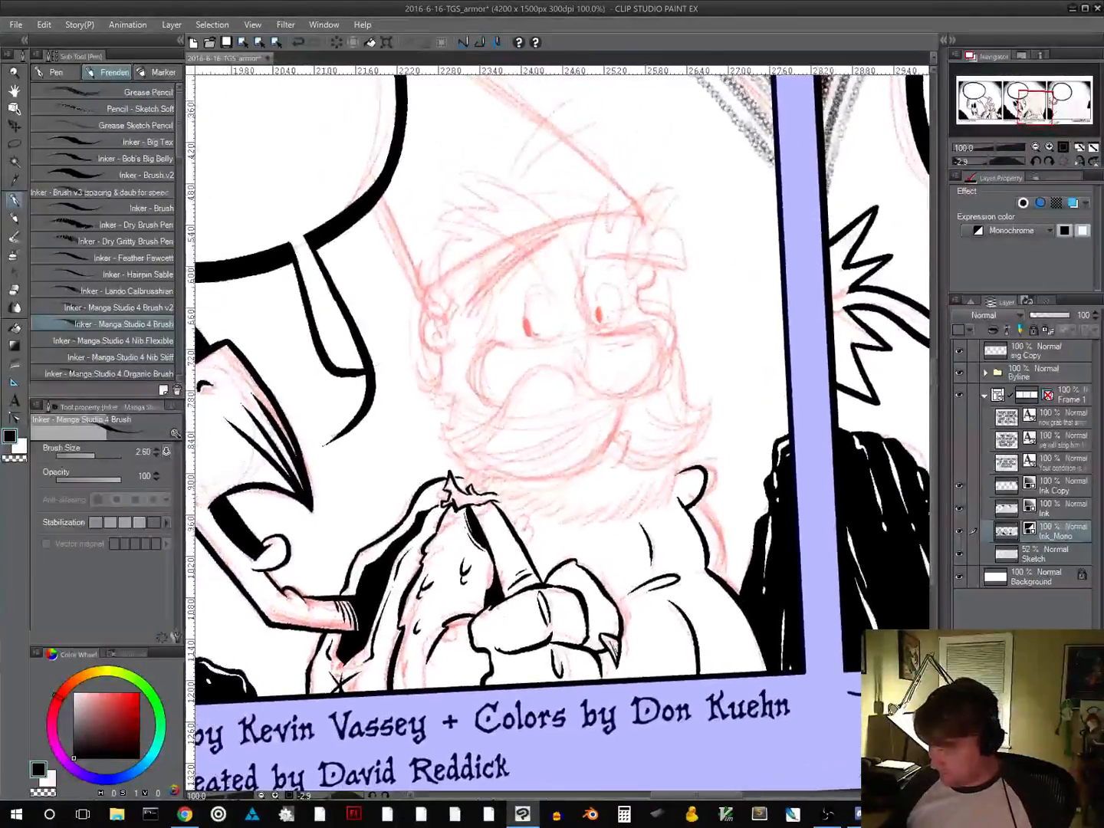
pyautogui.moveTo(445, 646)
pyautogui.mouseDown()
pyautogui.moveTo(452, 650)
pyautogui.moveTo(440, 655)
pyautogui.mouseUp()
pyautogui.hotkey('ctrl', 'z')
pyautogui.hotkey('ctrl', 'z')
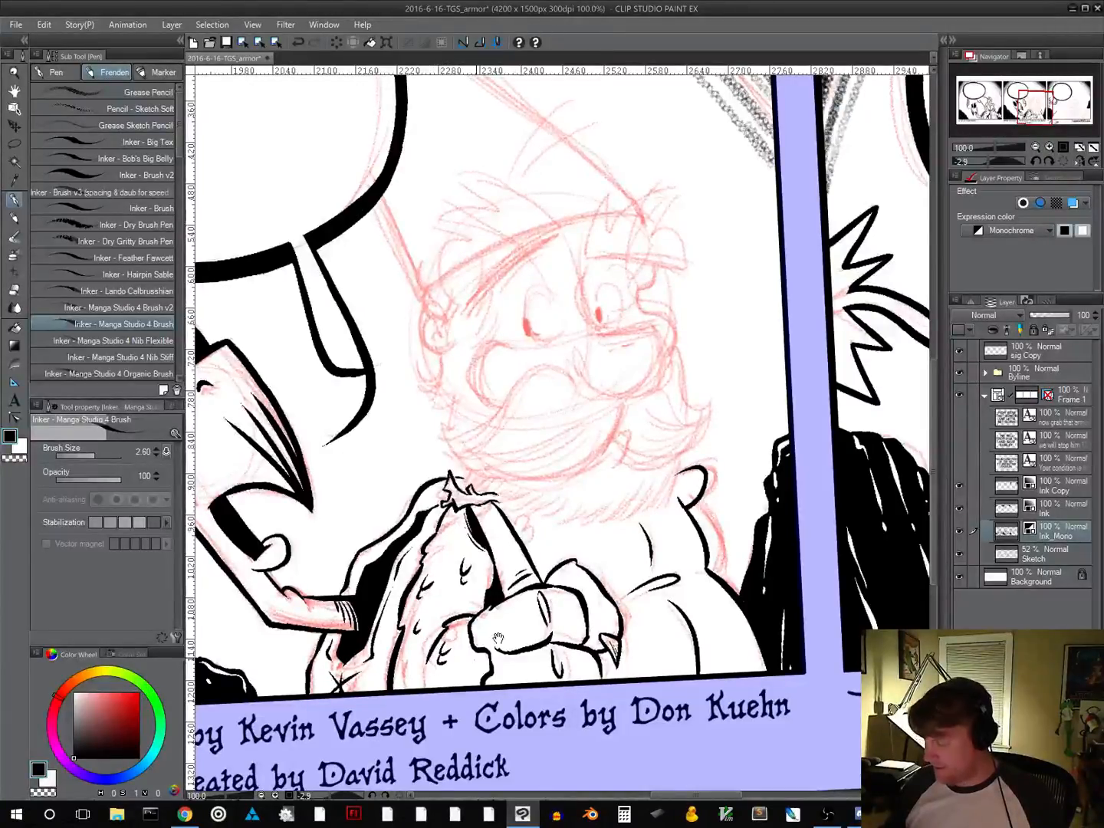
# Ink the curved inner edge of the bearded character's far eye, undoing and redrawing the stroke until it follows the sketch
pyautogui.moveTo(600, 556)
pyautogui.mouseDown()
pyautogui.moveTo(746, 541)
pyautogui.moveTo(617, 656)
pyautogui.moveTo(551, 663)
pyautogui.mouseUp()
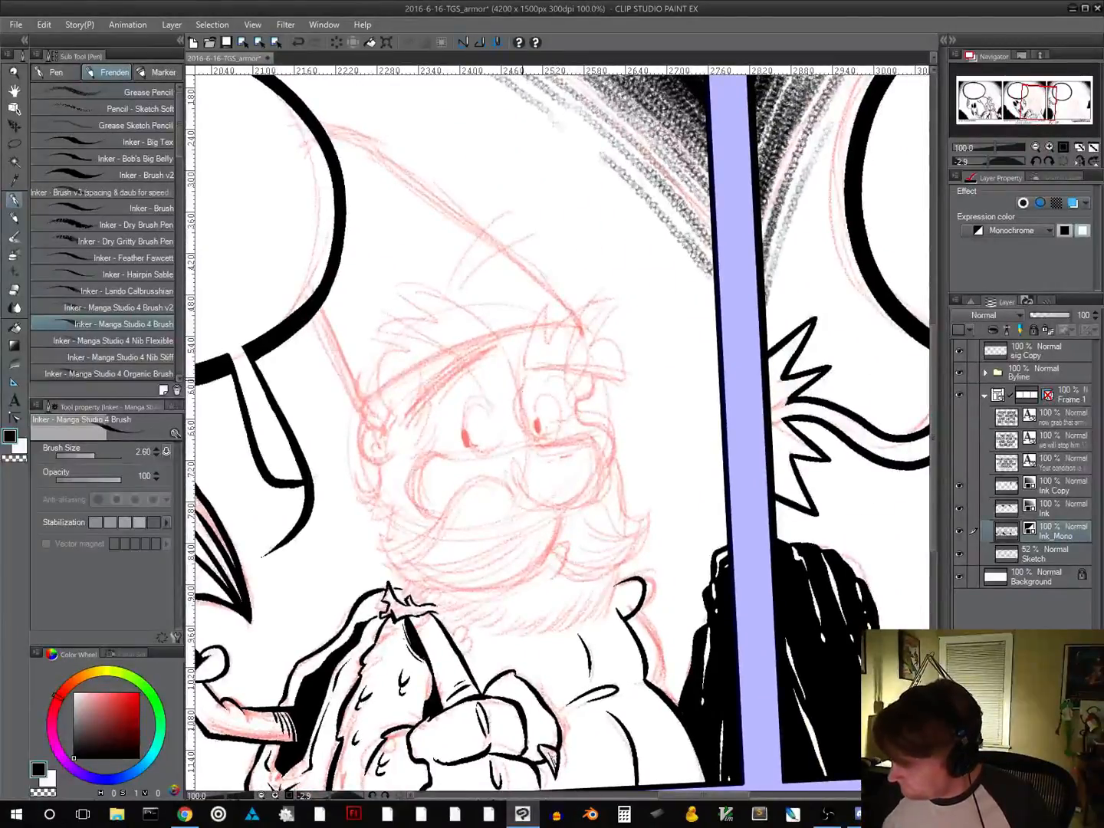
pyautogui.hotkey('ctrl', 'z')
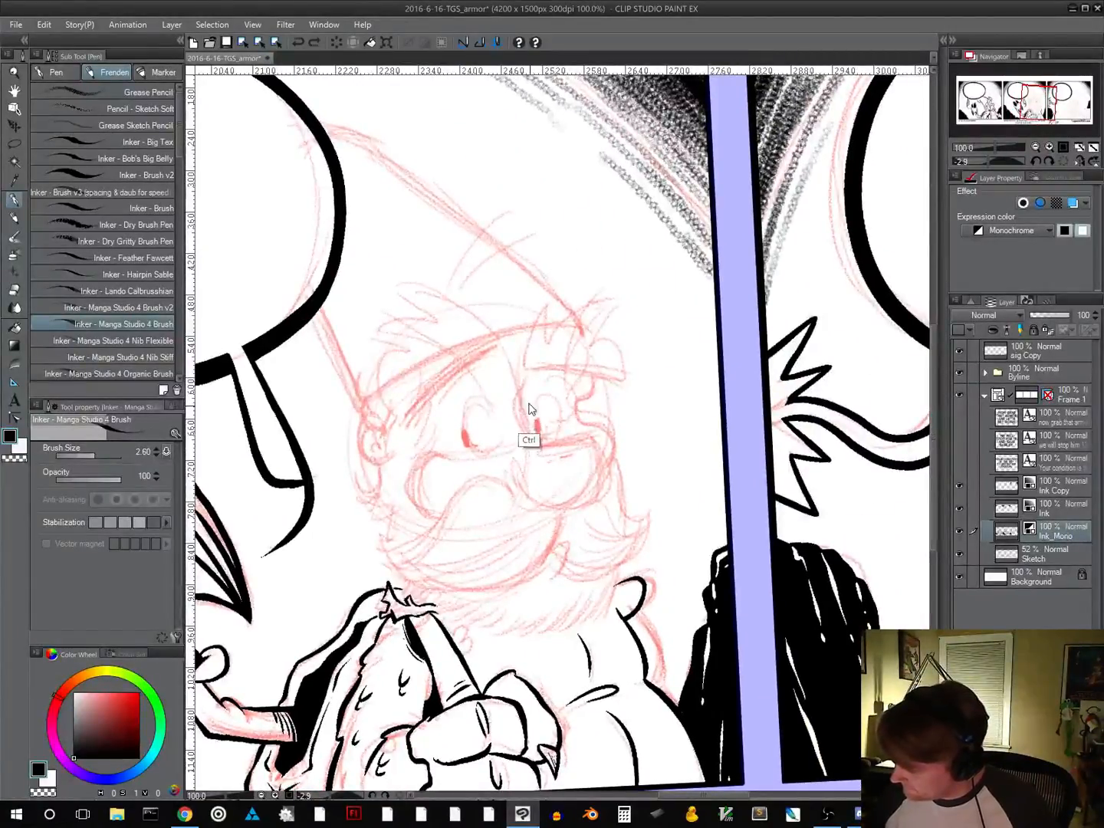
pyautogui.moveTo(524, 379)
pyautogui.mouseDown()
pyautogui.moveTo(520, 409)
pyautogui.moveTo(539, 445)
pyautogui.mouseUp()
pyautogui.hotkey('ctrl', 'z')
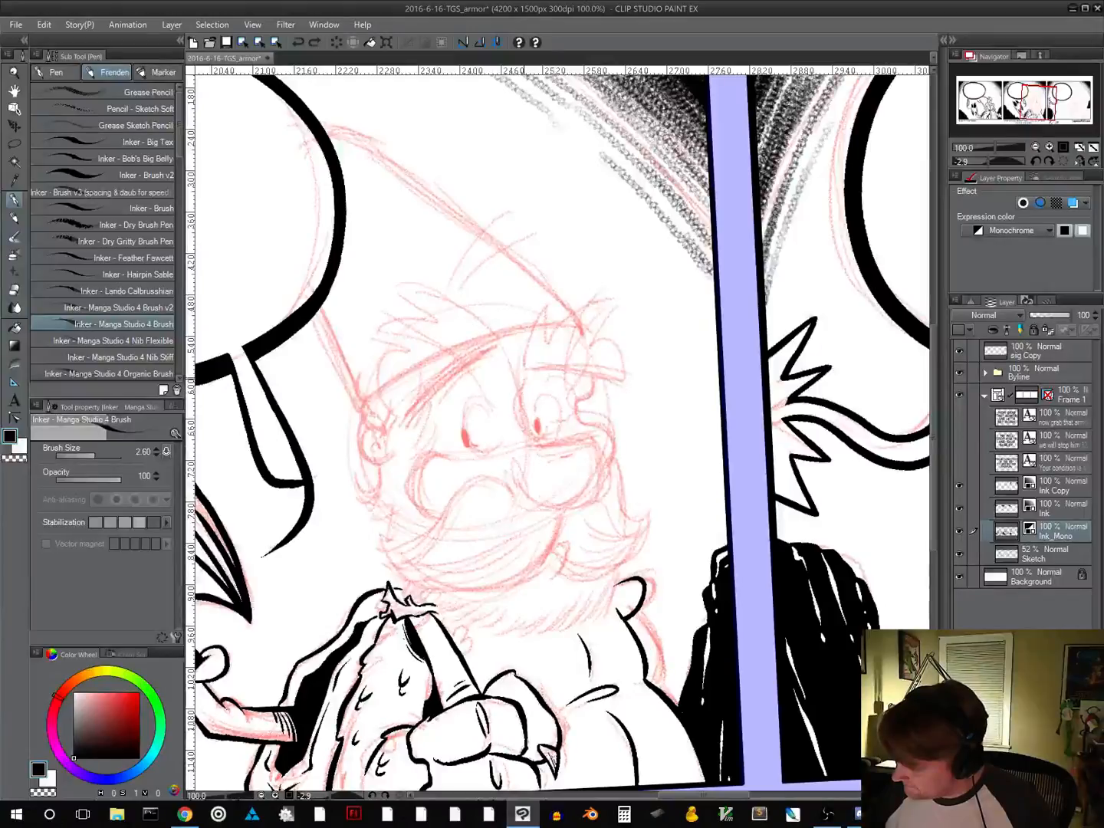
pyautogui.moveTo(525, 379)
pyautogui.mouseDown()
pyautogui.moveTo(521, 424)
pyautogui.moveTo(542, 449)
pyautogui.mouseUp()
pyautogui.hotkey('ctrl', 'z')
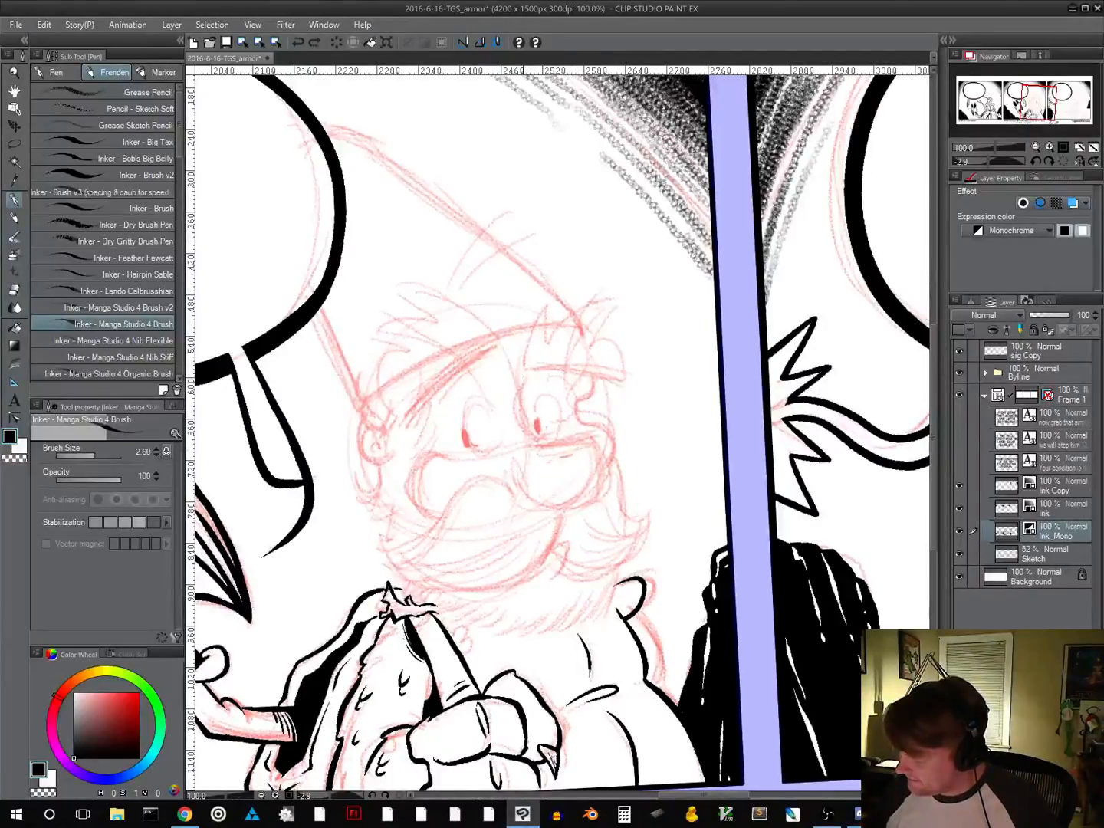
pyautogui.moveTo(522, 379); pyautogui.dragTo(542, 449)
# Ink the lower edge of the far eye along the top of the nose, undoing the first stroke and redrawing it
pyautogui.moveTo(686, 491); pyautogui.dragTo(689, 456)
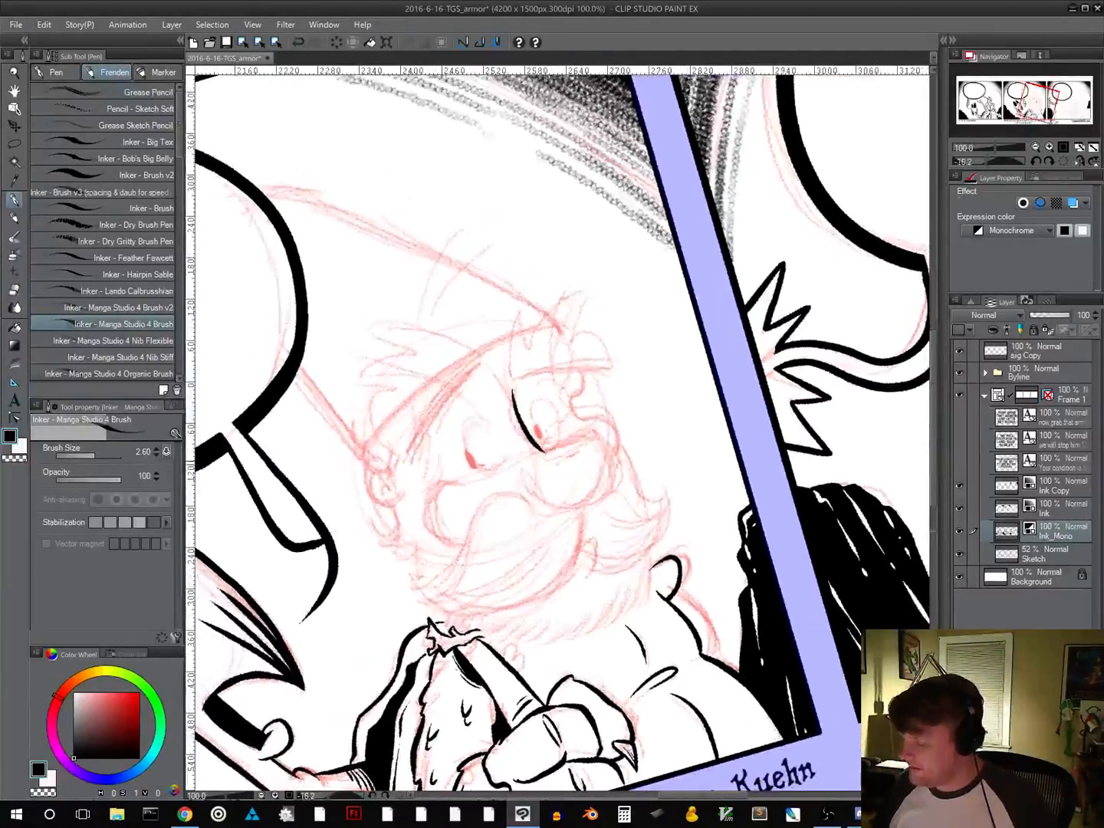
pyautogui.moveTo(538, 454)
pyautogui.mouseDown()
pyautogui.moveTo(588, 426)
pyautogui.moveTo(602, 438)
pyautogui.mouseUp()
pyautogui.hotkey('ctrl', 'z')
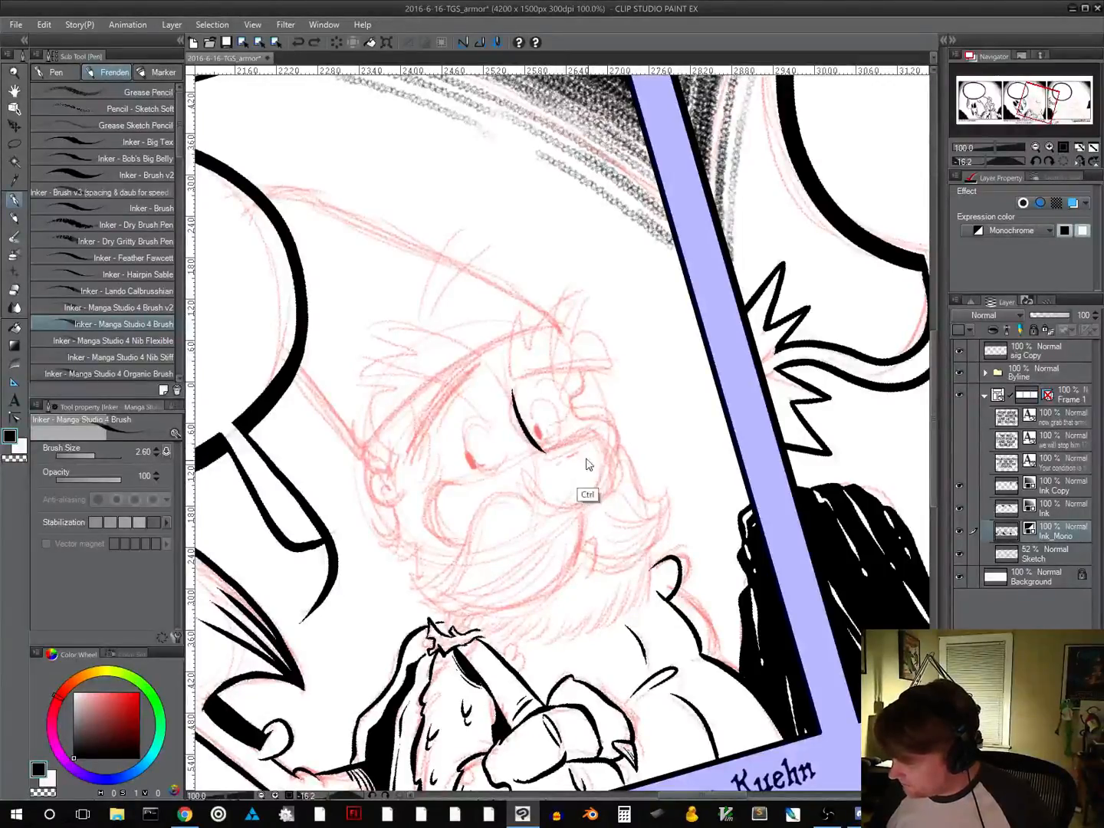
pyautogui.moveTo(539, 454); pyautogui.dragTo(592, 428)
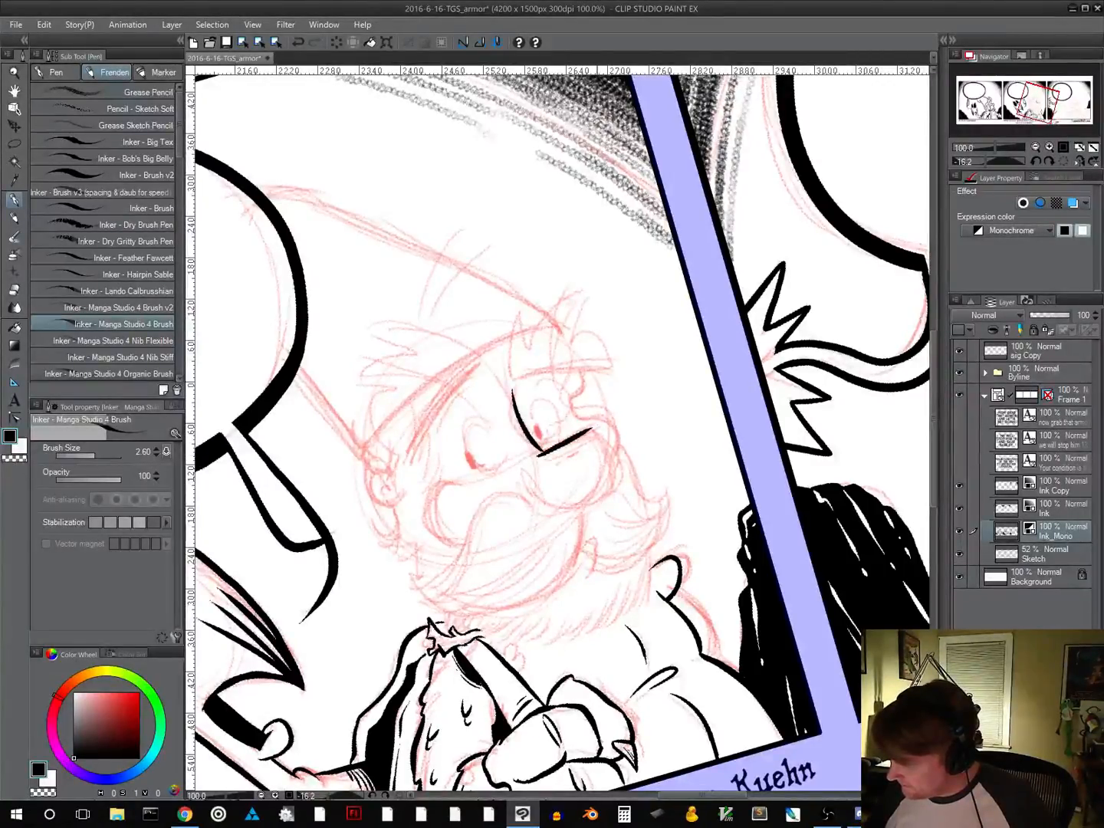
# Ink the bearded character's rounded nose with small pore marks, and the curved near cheek, undoing and redrawing the cheek until it follows the sketch
pyautogui.moveTo(542, 499)
pyautogui.mouseDown()
pyautogui.moveTo(575, 505)
pyautogui.moveTo(611, 480)
pyautogui.moveTo(601, 438)
pyautogui.moveTo(591, 427)
pyautogui.moveTo(581, 438)
pyautogui.mouseUp()
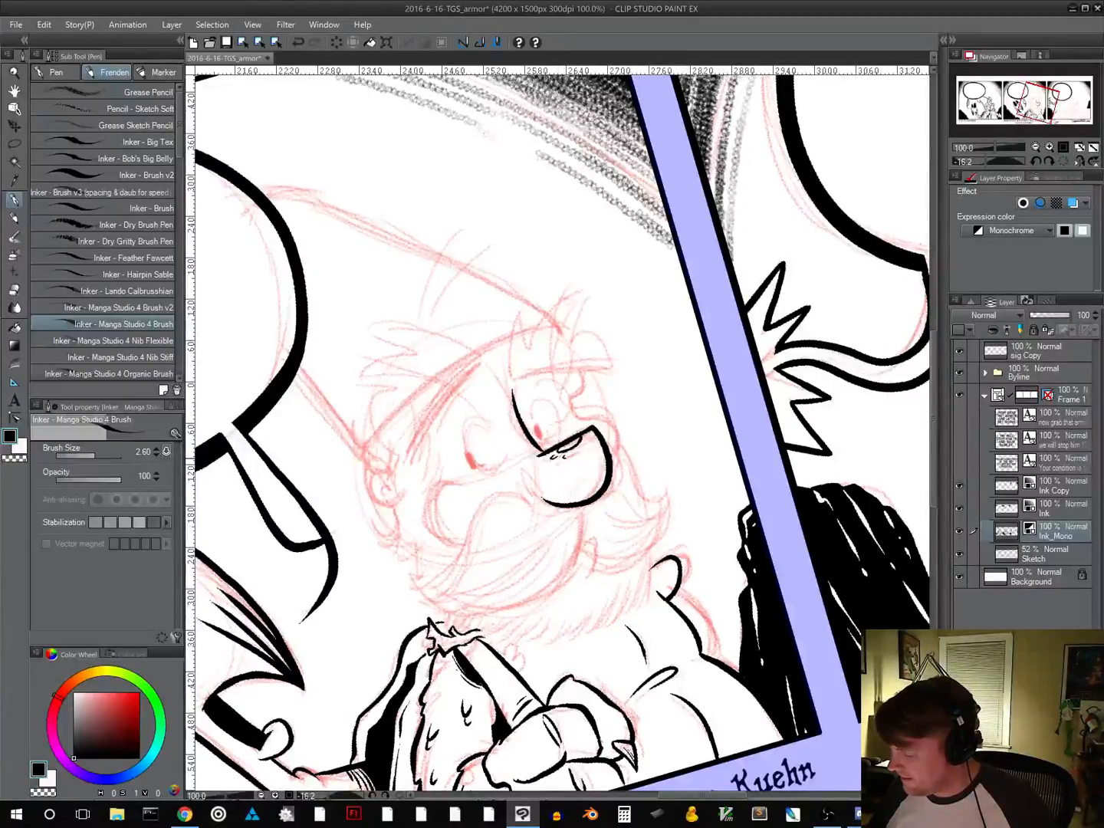
pyautogui.moveTo(654, 605); pyautogui.dragTo(630, 576)
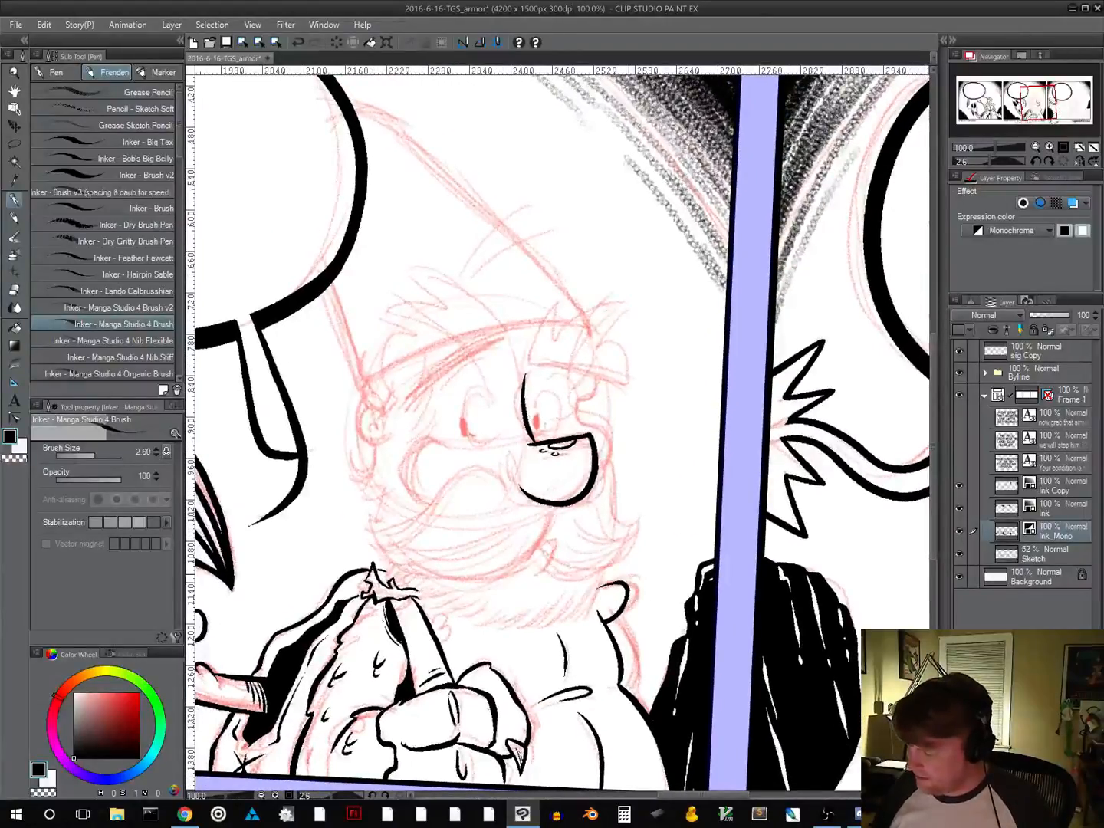
pyautogui.moveTo(448, 447)
pyautogui.mouseDown()
pyautogui.moveTo(404, 460)
pyautogui.moveTo(428, 506)
pyautogui.mouseUp()
pyautogui.hotkey('ctrl', 'z')
pyautogui.moveTo(447, 438)
pyautogui.mouseDown()
pyautogui.moveTo(427, 445)
pyautogui.moveTo(428, 506)
pyautogui.moveTo(451, 515)
pyautogui.mouseUp()
pyautogui.hotkey('ctrl', 'z')
pyautogui.moveTo(447, 439)
pyautogui.mouseDown()
pyautogui.moveTo(416, 445)
pyautogui.moveTo(428, 506)
pyautogui.mouseUp()
pyautogui.hotkey('ctrl', 'z')
pyautogui.moveTo(446, 444)
pyautogui.mouseDown()
pyautogui.moveTo(401, 474)
pyautogui.moveTo(431, 502)
pyautogui.mouseUp()
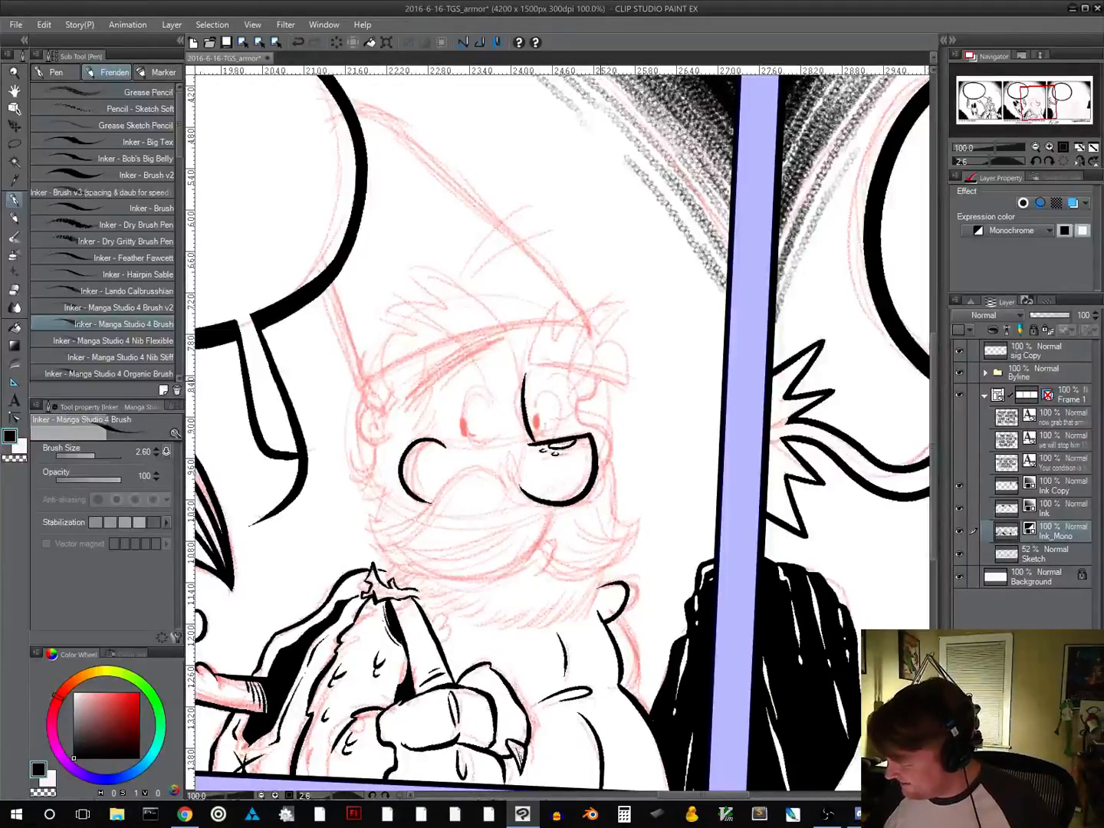
# Ink the far edge of the face from the brow around the far cheek, and add tiny pore marks on both cheeks
pyautogui.moveTo(598, 380)
pyautogui.mouseDown()
pyautogui.moveTo(600, 396)
pyautogui.moveTo(581, 404)
pyautogui.moveTo(612, 460)
pyautogui.mouseUp()
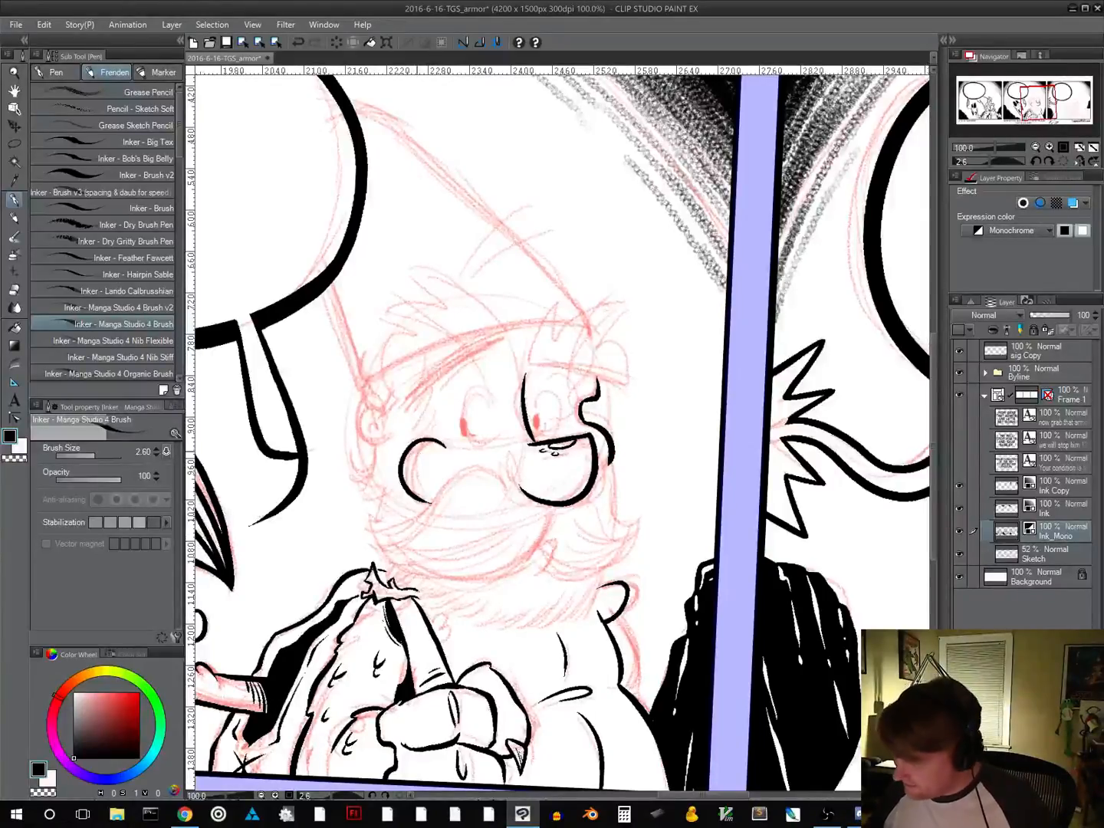
pyautogui.moveTo(414, 446); pyautogui.dragTo(418, 453)
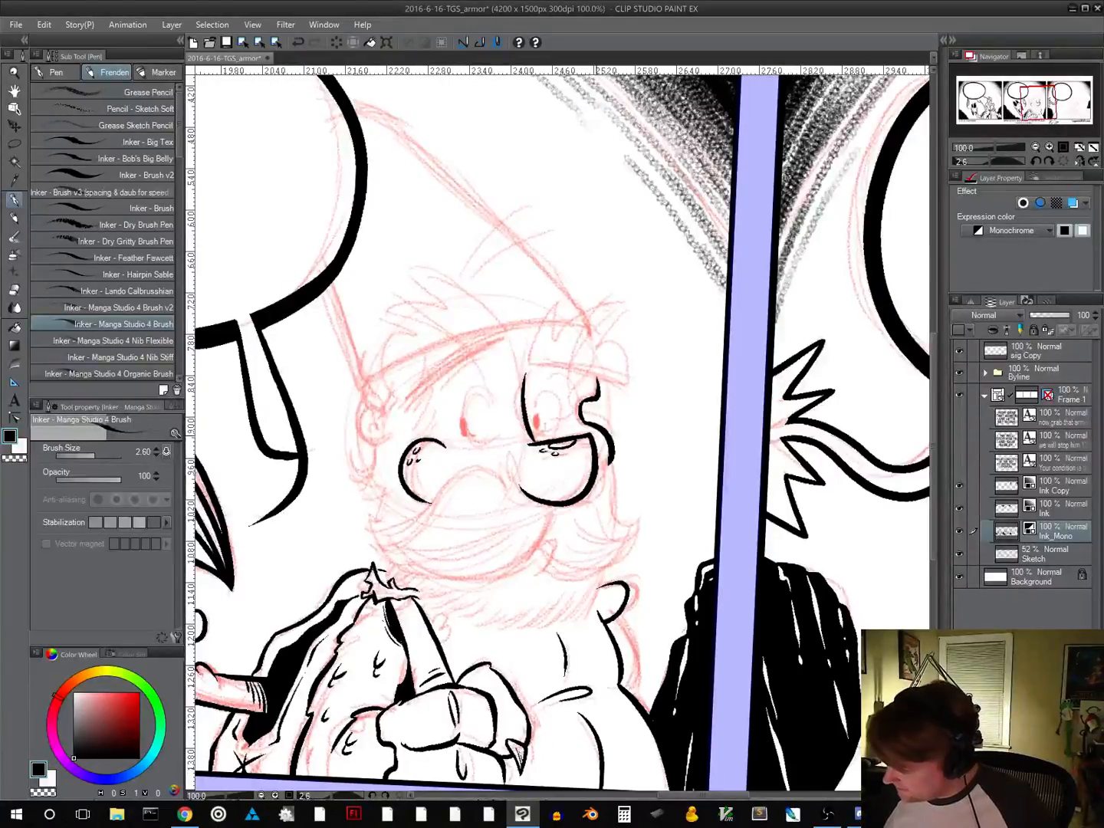
pyautogui.moveTo(599, 436); pyautogui.dragTo(606, 446)
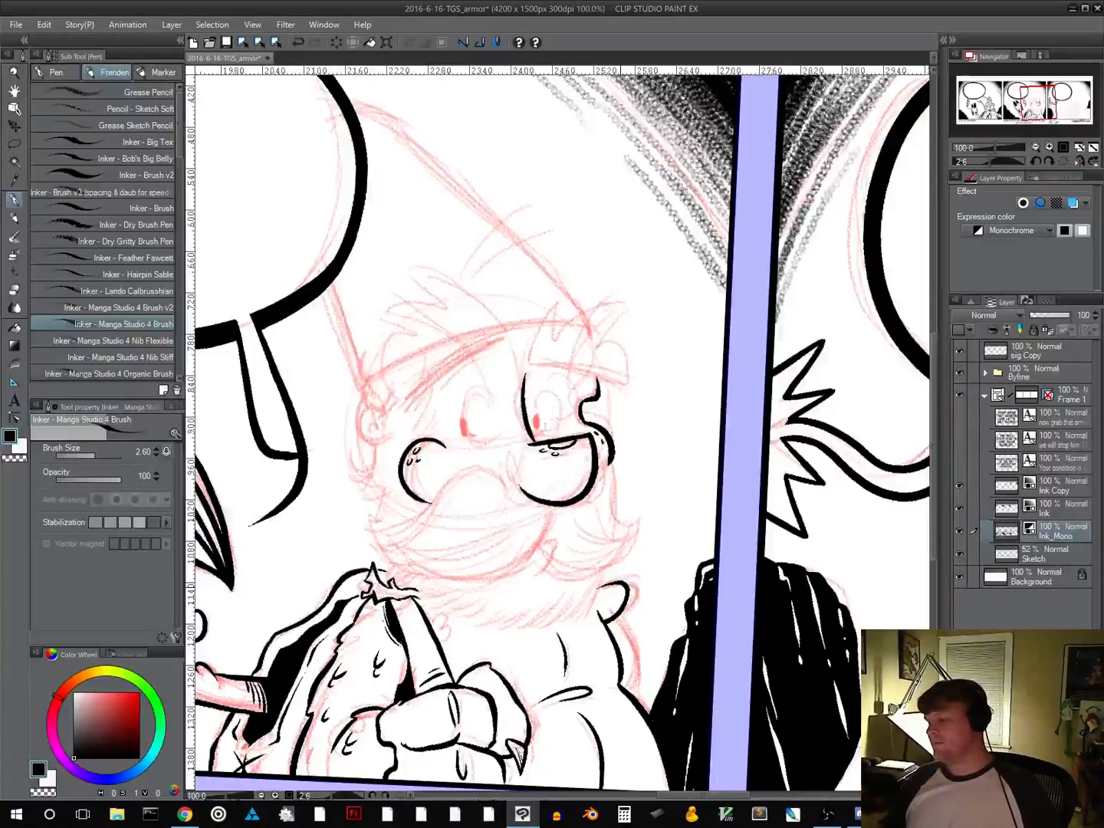
# Add a small nostril curve on the nose and short crease marks at its bridge, and save the file
pyautogui.scroll(-2, 668, 555)
pyautogui.hscroll(1, 678, 556)
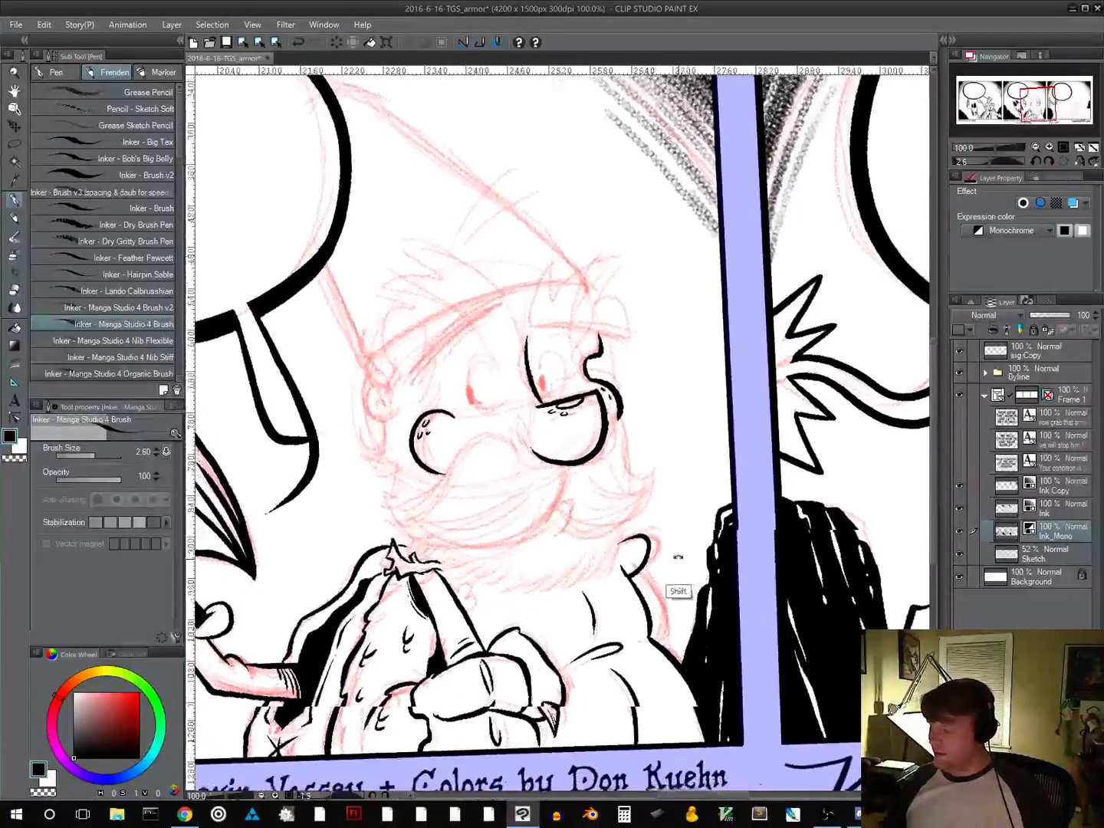
pyautogui.moveTo(678, 555); pyautogui.dragTo(693, 536)
pyautogui.moveTo(548, 397); pyautogui.dragTo(527, 402)
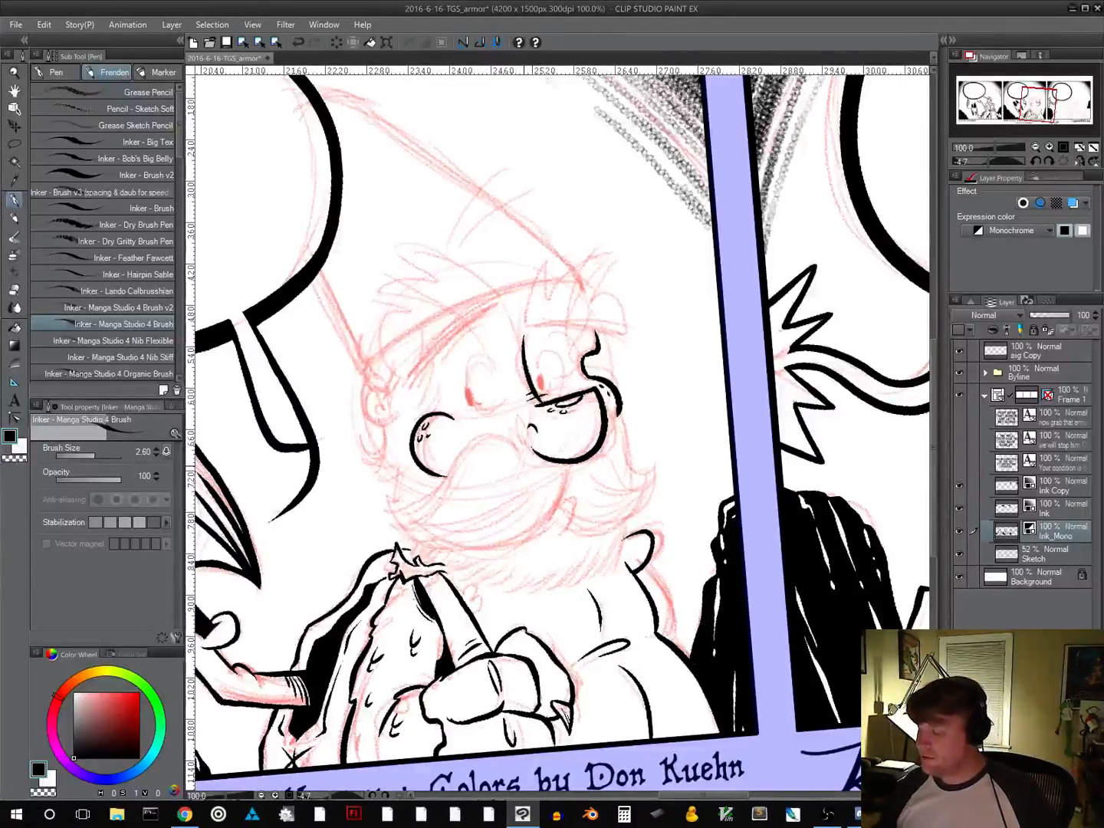
pyautogui.click(227, 43)
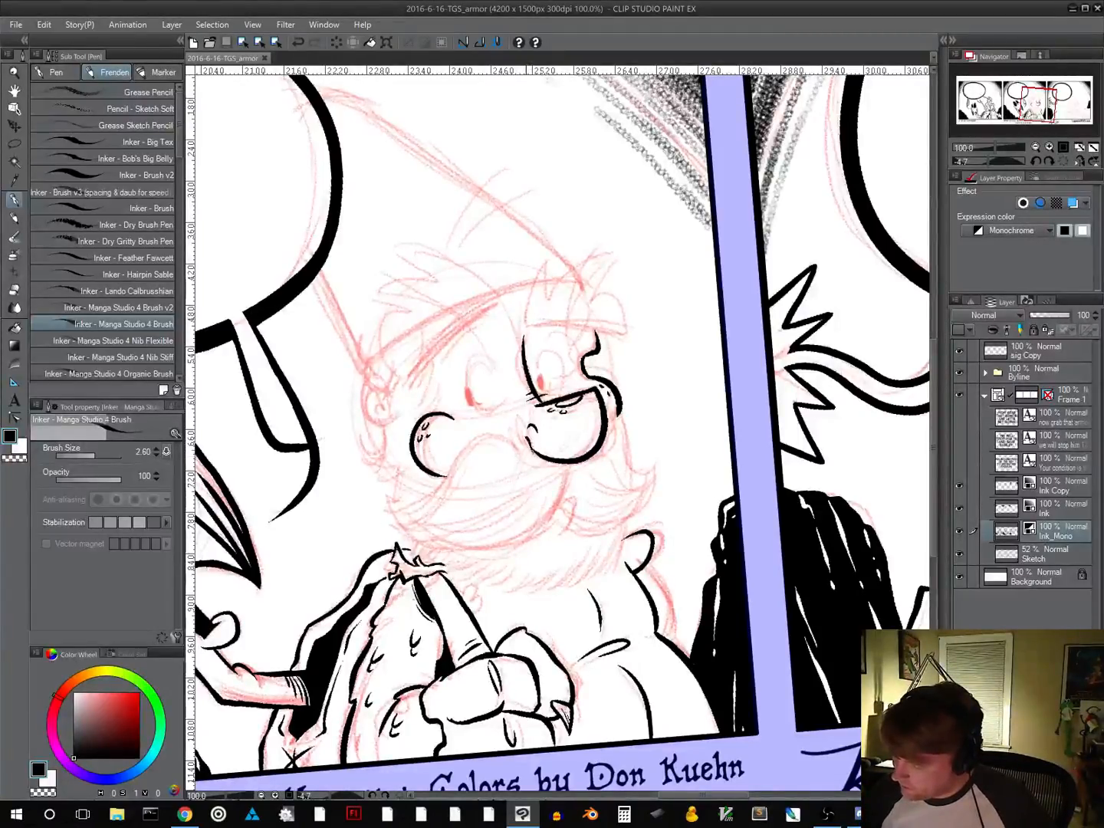
# Ink the moustache with jagged tufts beside the nose, both sweeping halves ending in points, and thin hair lines inside them
pyautogui.moveTo(528, 438)
pyautogui.mouseDown()
pyautogui.moveTo(511, 421)
pyautogui.moveTo(493, 431)
pyautogui.moveTo(501, 441)
pyautogui.mouseUp()
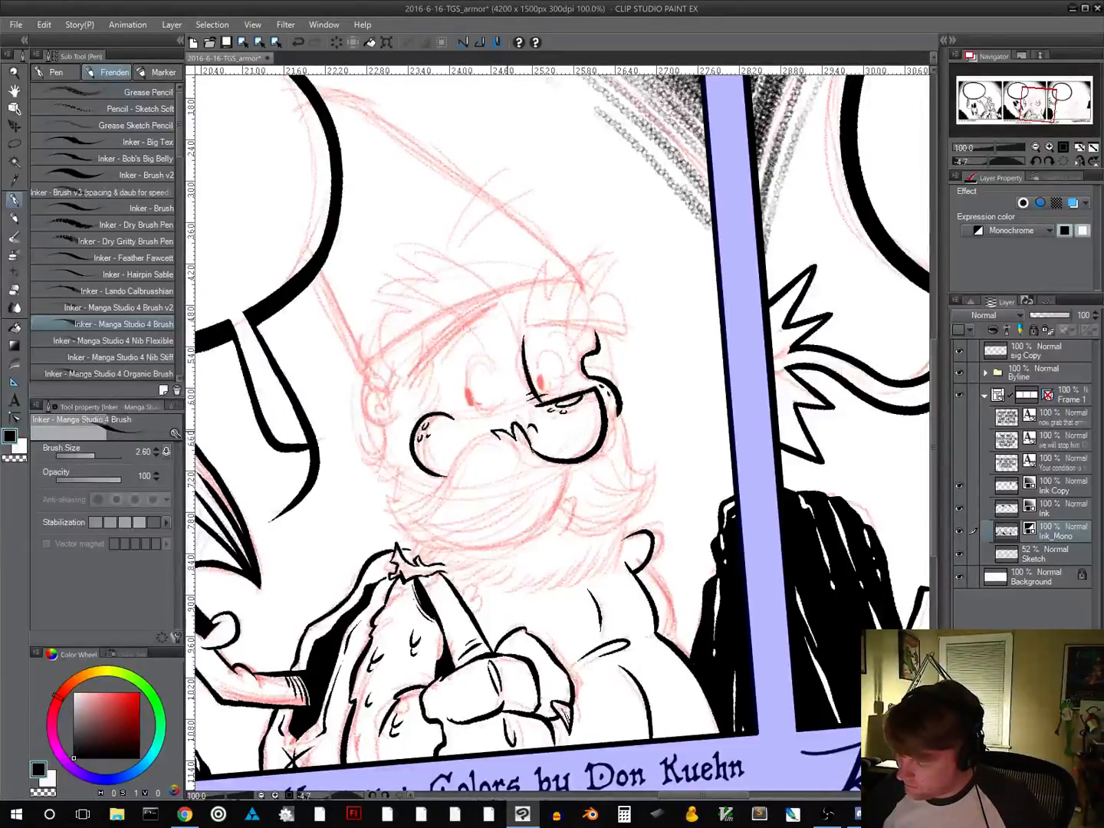
pyautogui.hotkey('ctrl', 'z')
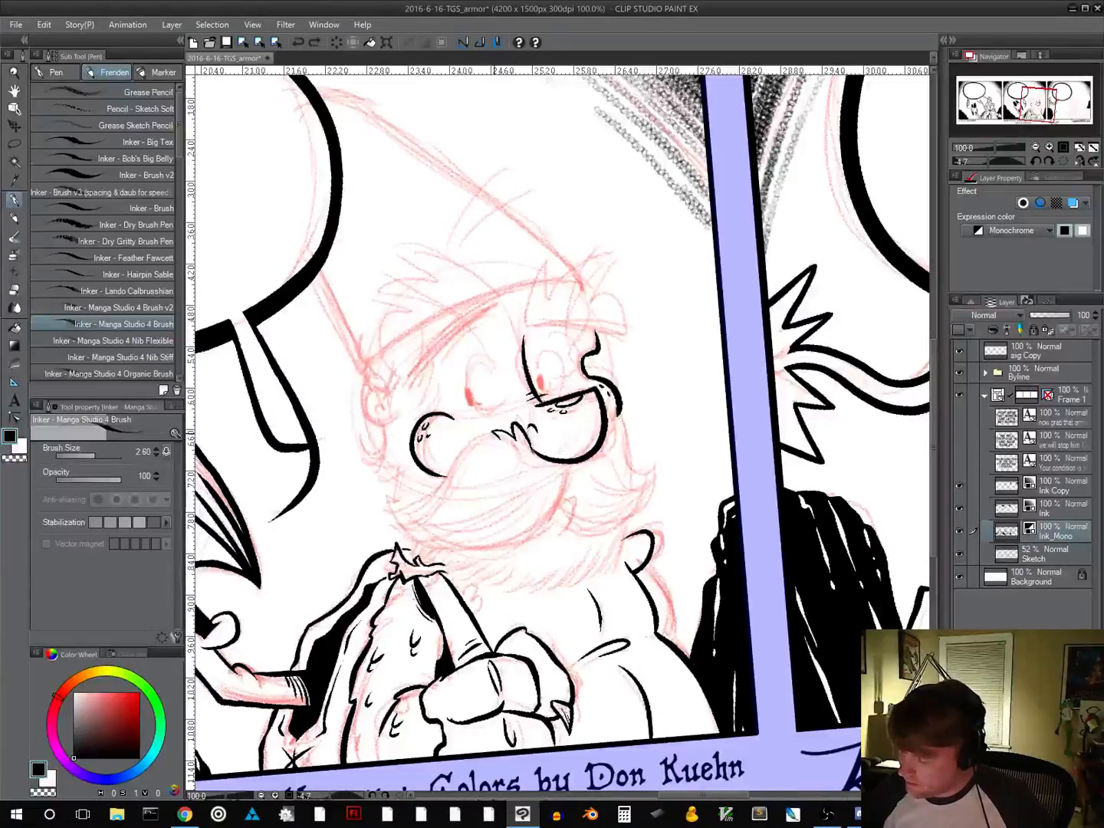
pyautogui.moveTo(494, 431); pyautogui.dragTo(503, 440)
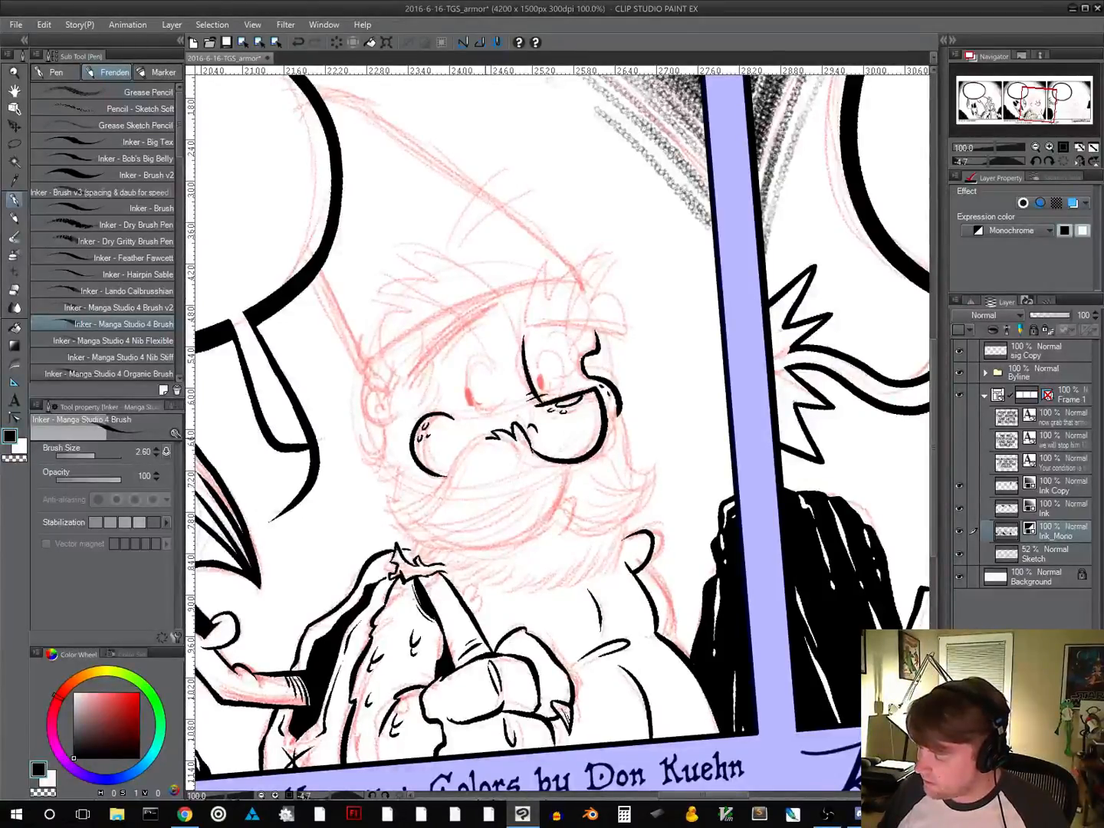
pyautogui.moveTo(486, 434)
pyautogui.mouseDown()
pyautogui.moveTo(432, 506)
pyautogui.moveTo(399, 515)
pyautogui.moveTo(400, 528)
pyautogui.moveTo(447, 551)
pyautogui.moveTo(515, 546)
pyautogui.moveTo(575, 467)
pyautogui.mouseUp()
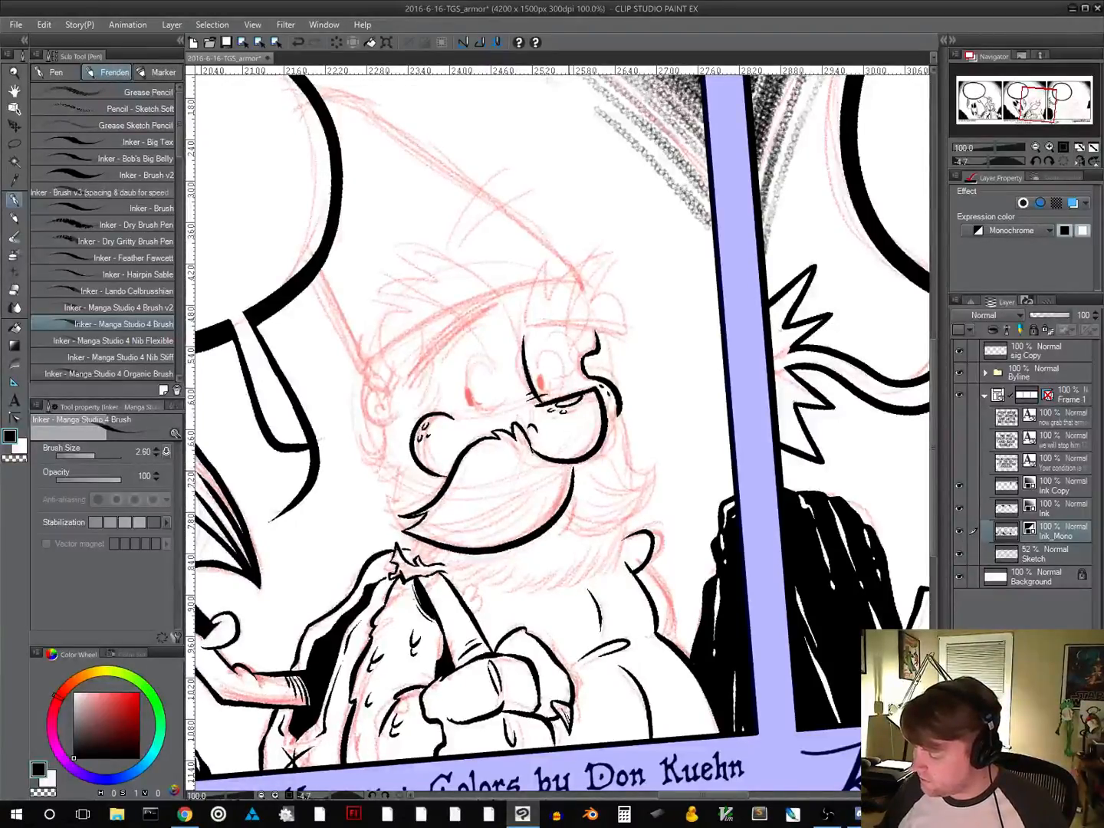
pyautogui.moveTo(421, 526); pyautogui.dragTo(558, 491)
pyautogui.moveTo(494, 524); pyautogui.dragTo(564, 472)
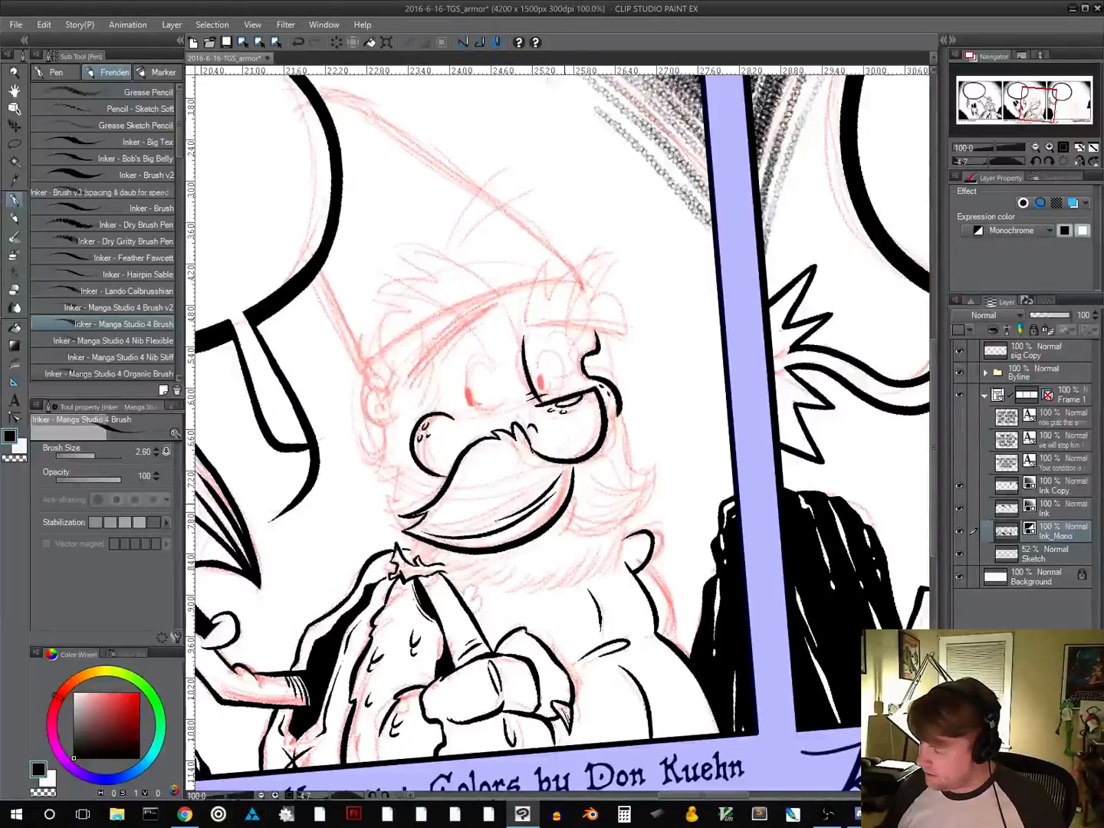
pyautogui.moveTo(574, 498)
pyautogui.mouseDown()
pyautogui.moveTo(573, 534)
pyautogui.moveTo(601, 526)
pyautogui.moveTo(659, 464)
pyautogui.moveTo(643, 484)
pyautogui.moveTo(609, 415)
pyautogui.mouseUp()
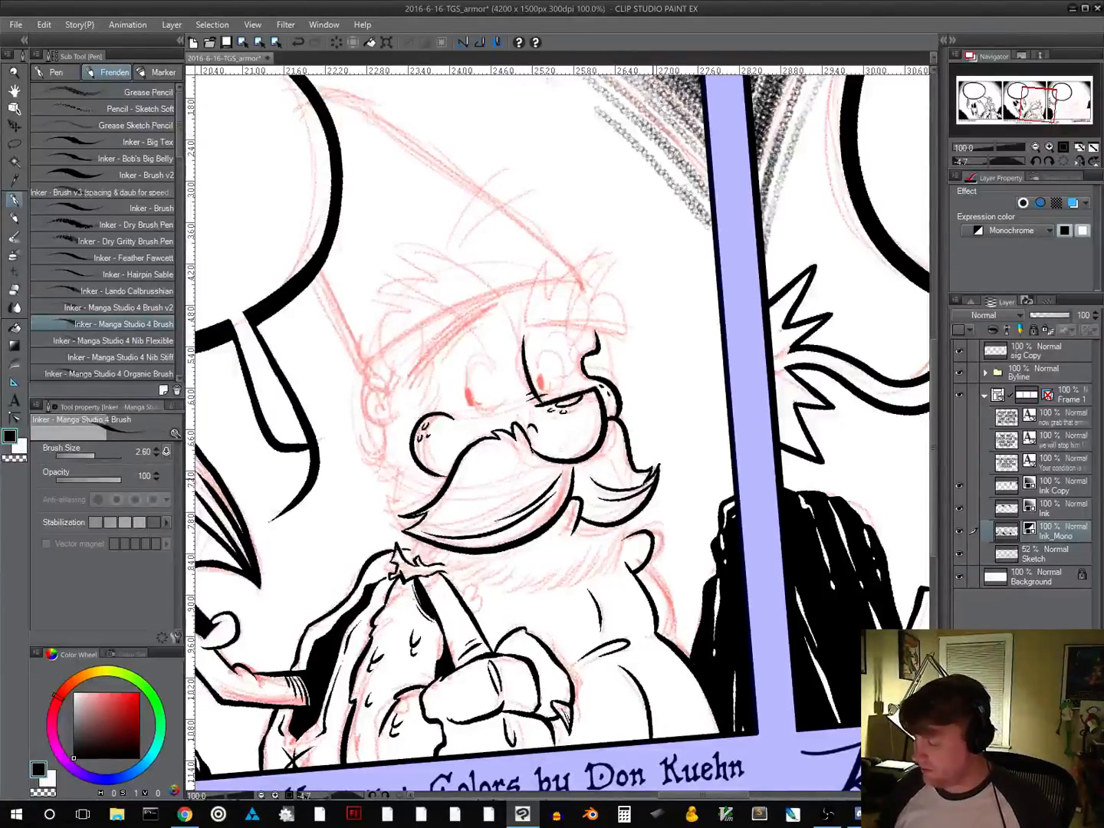
# Ink the far eyebrow with a straight lower edge, a spiky tufted top and thin hair strands running through it
pyautogui.moveTo(584, 561); pyautogui.dragTo(562, 613)
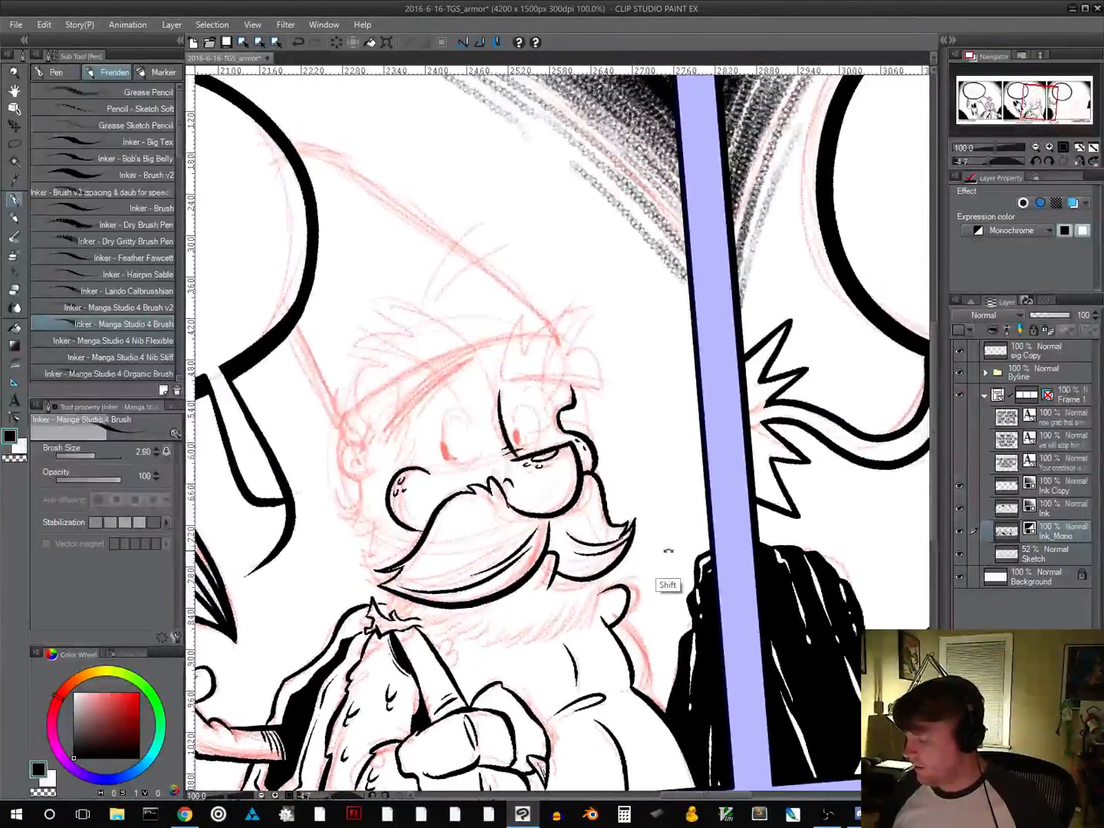
pyautogui.moveTo(668, 551); pyautogui.dragTo(609, 488)
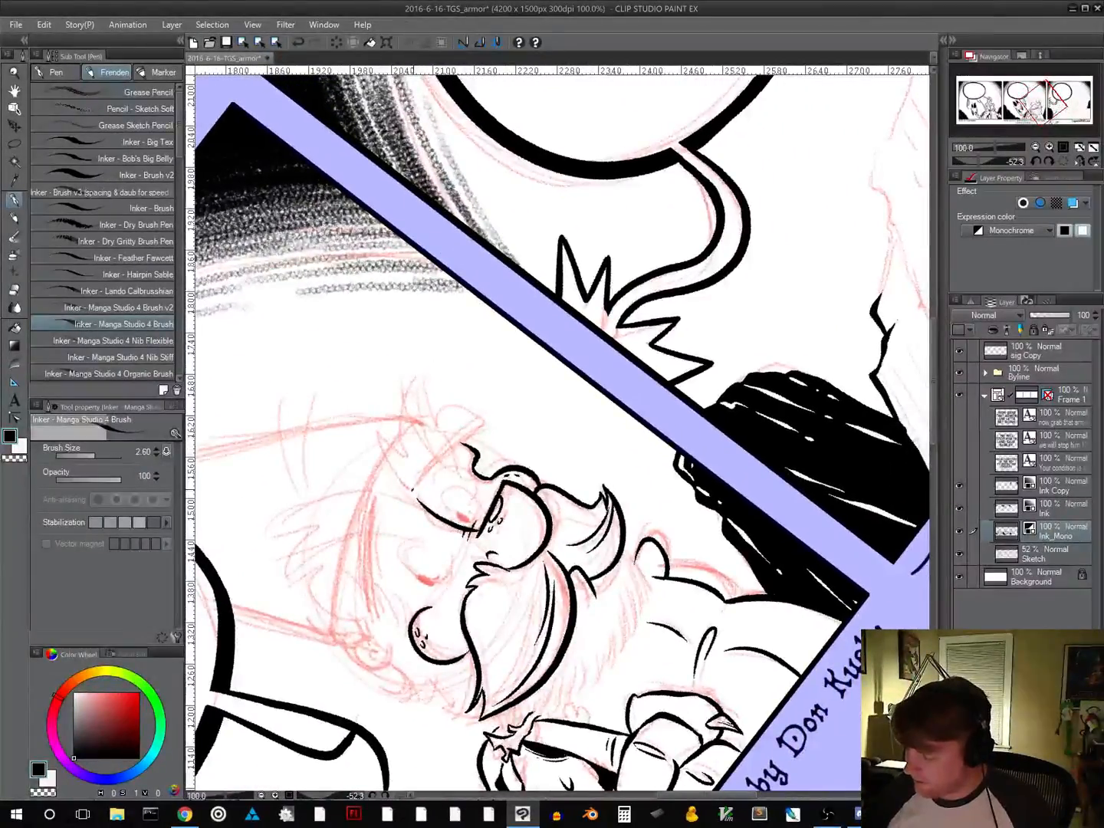
pyautogui.moveTo(412, 490); pyautogui.dragTo(475, 427)
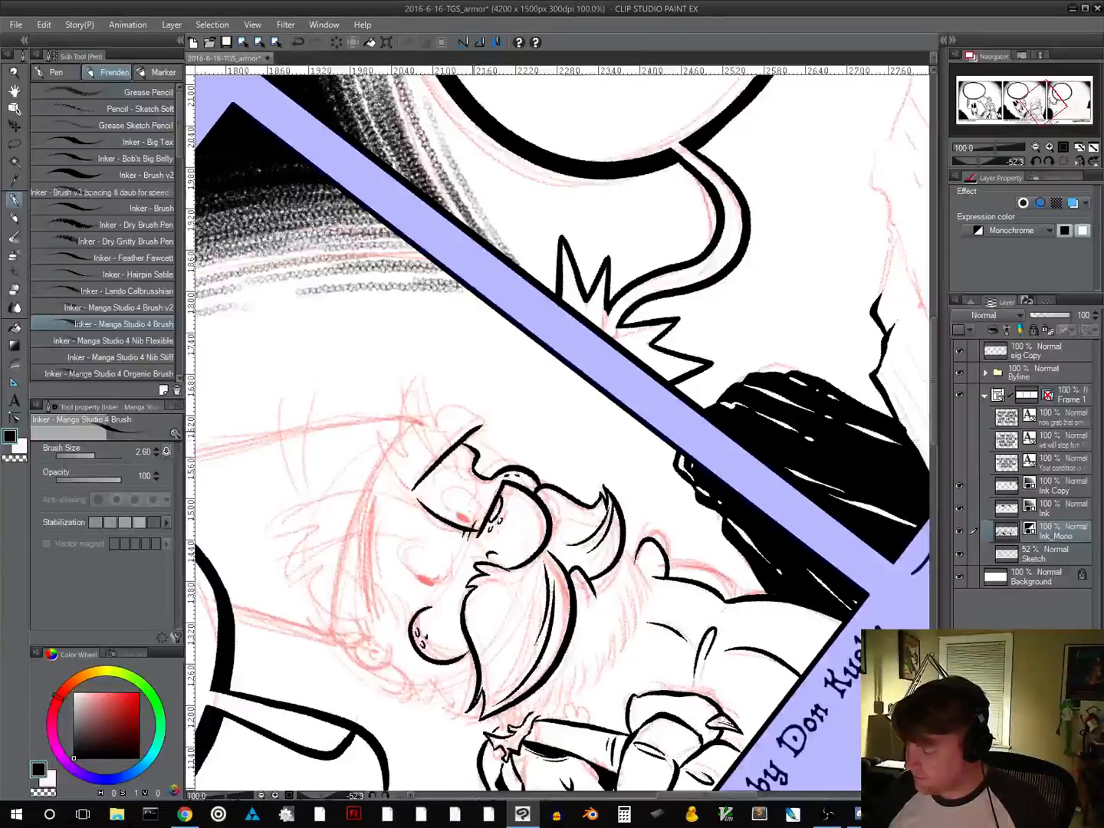
pyautogui.moveTo(663, 609); pyautogui.dragTo(503, 625)
pyautogui.moveTo(420, 358)
pyautogui.mouseDown()
pyautogui.moveTo(451, 287)
pyautogui.moveTo(452, 318)
pyautogui.moveTo(514, 278)
pyautogui.moveTo(497, 328)
pyautogui.moveTo(521, 365)
pyautogui.mouseUp()
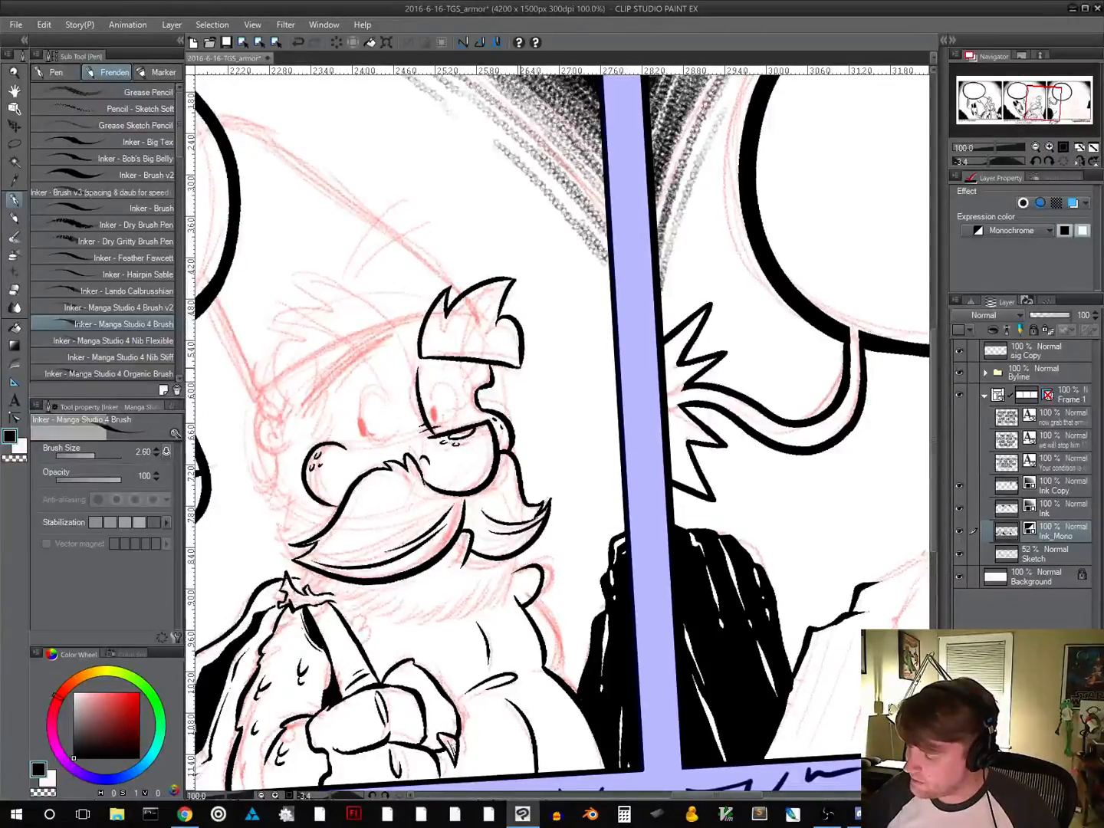
pyautogui.moveTo(525, 253); pyautogui.dragTo(494, 278)
pyautogui.moveTo(511, 280); pyautogui.dragTo(466, 362)
# Ink the near eyebrow with a slanted lower edge, a jagged tufted outline and two long hair strands across it
pyautogui.moveTo(556, 451); pyautogui.dragTo(610, 473)
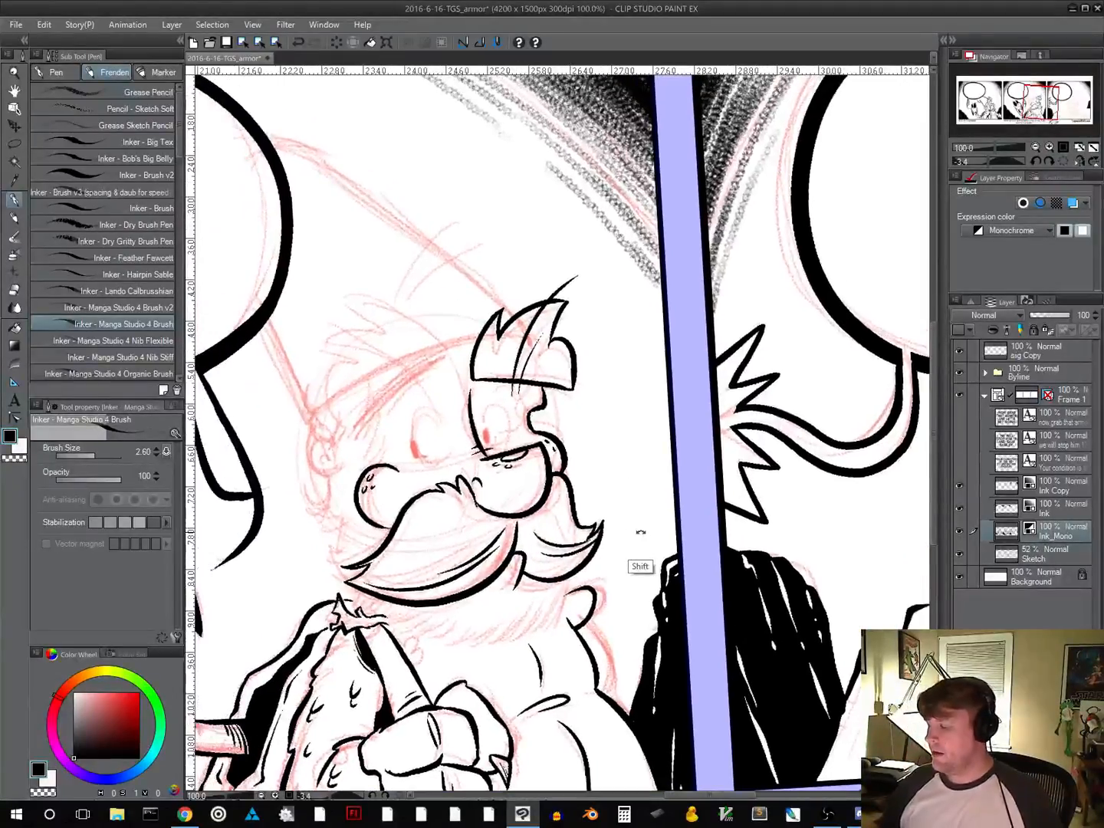
pyautogui.moveTo(641, 532); pyautogui.dragTo(648, 506)
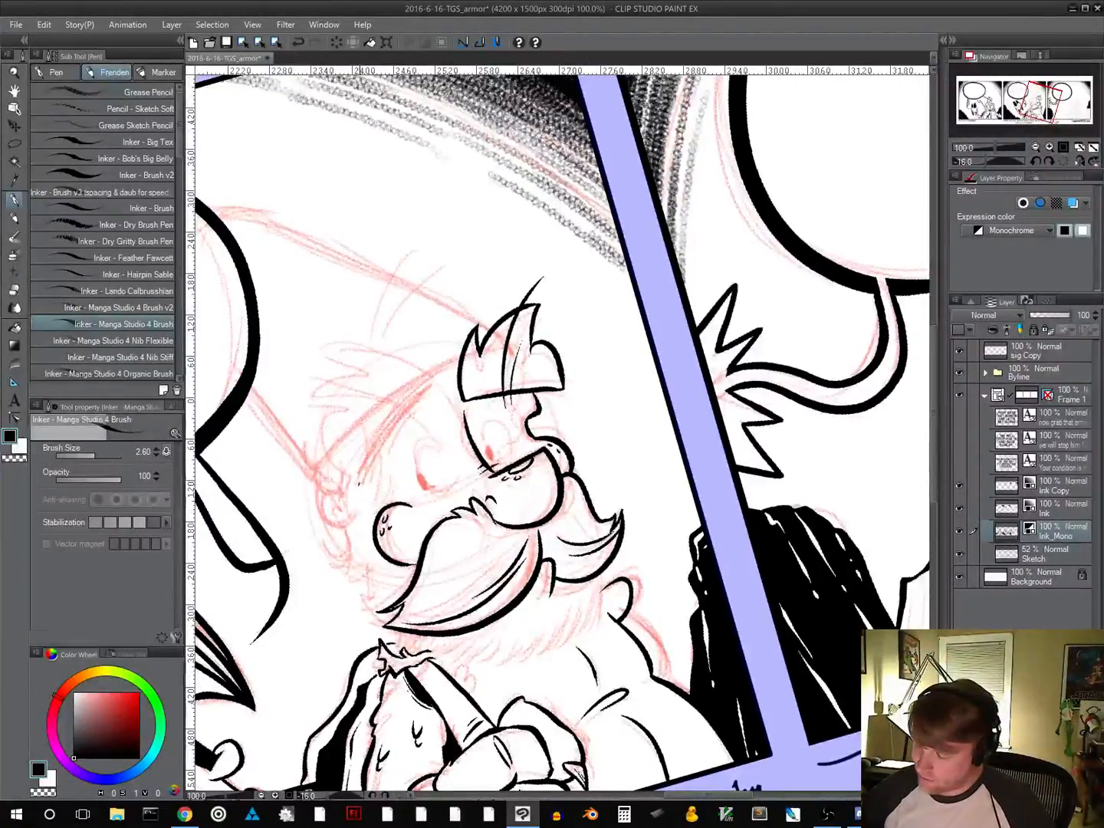
pyautogui.moveTo(359, 473); pyautogui.dragTo(438, 380)
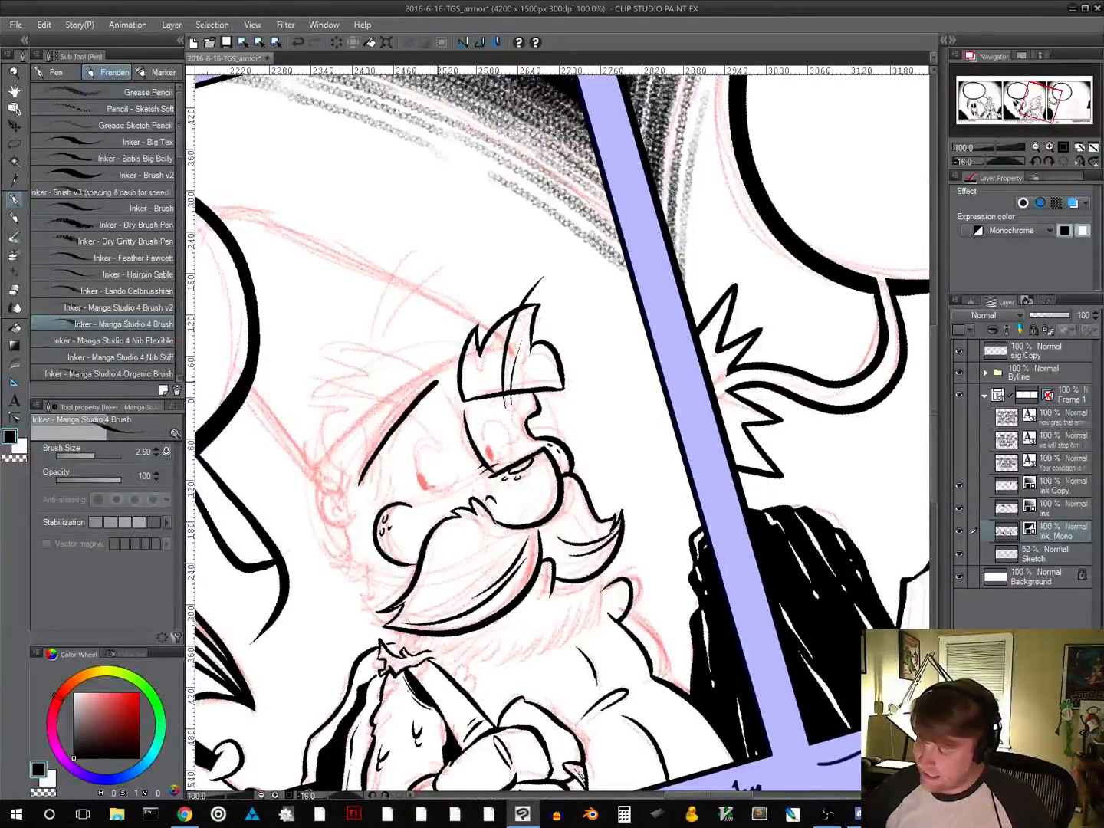
pyautogui.moveTo(732, 518); pyautogui.dragTo(660, 321)
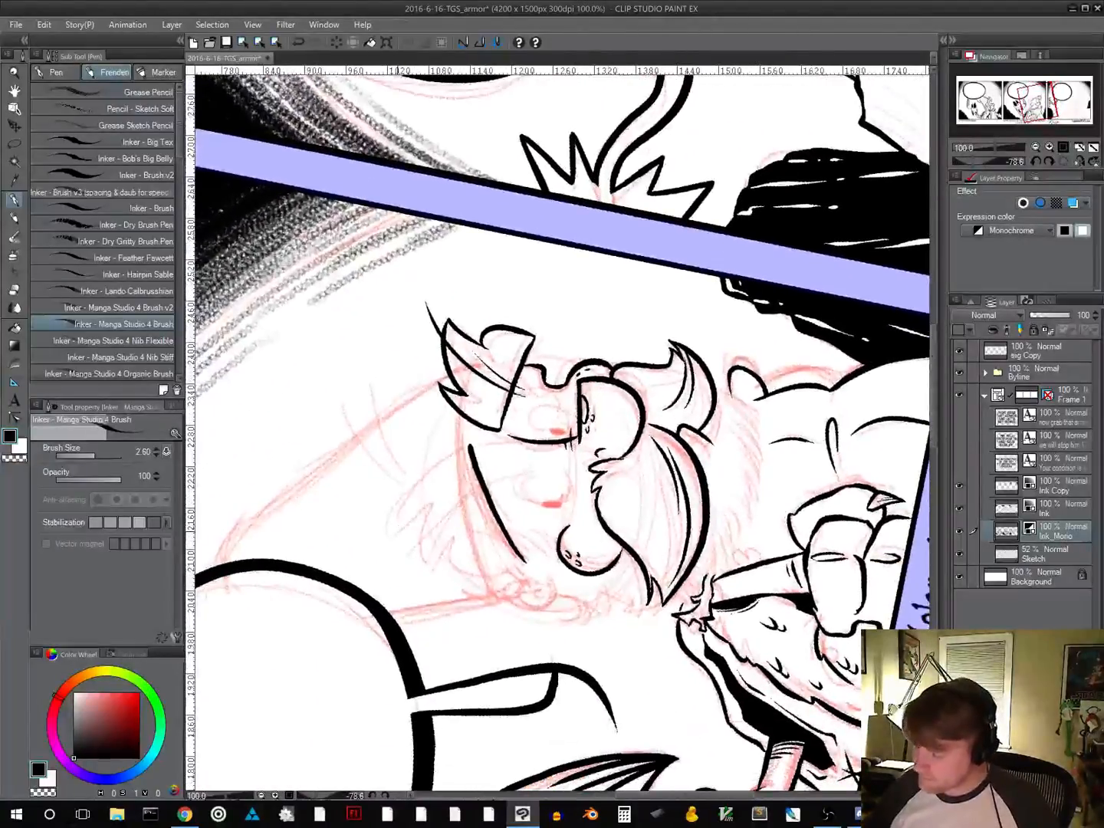
pyautogui.moveTo(398, 529)
pyautogui.mouseDown()
pyautogui.moveTo(424, 480)
pyautogui.moveTo(468, 445)
pyautogui.mouseUp()
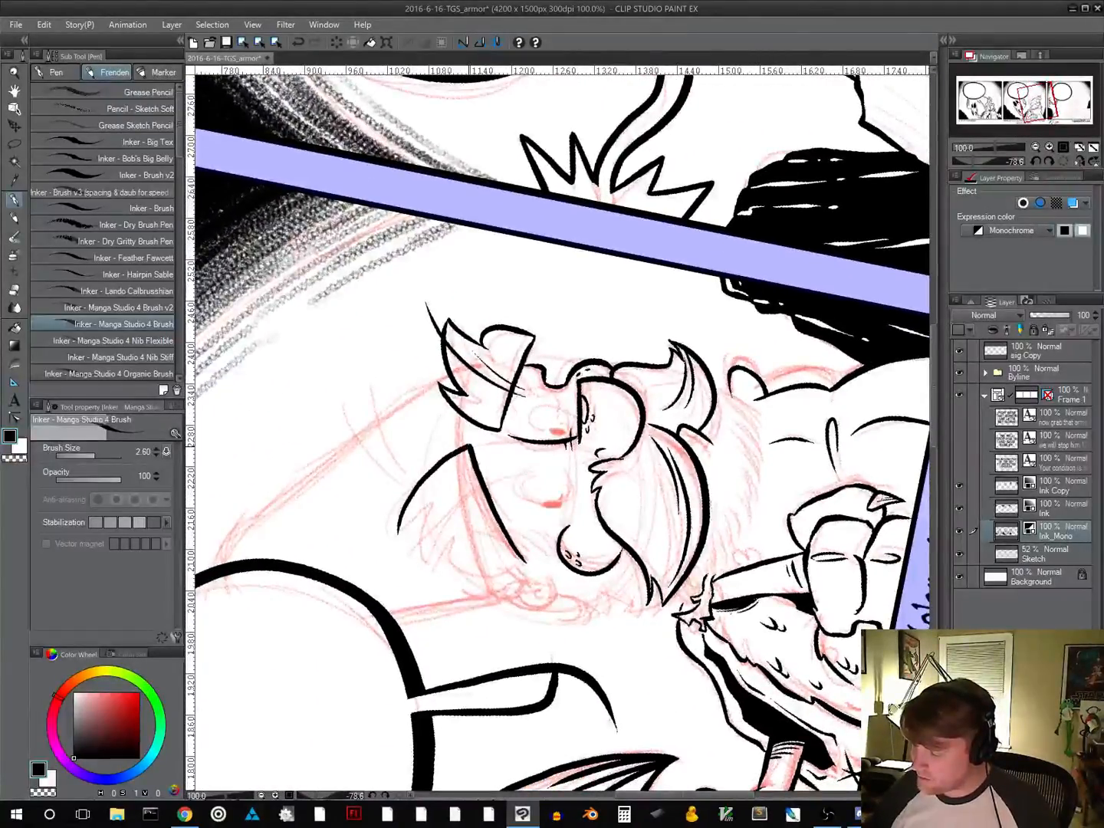
pyautogui.moveTo(398, 533)
pyautogui.mouseDown()
pyautogui.moveTo(441, 496)
pyautogui.moveTo(419, 595)
pyautogui.moveTo(466, 544)
pyautogui.moveTo(473, 573)
pyautogui.moveTo(524, 562)
pyautogui.mouseUp()
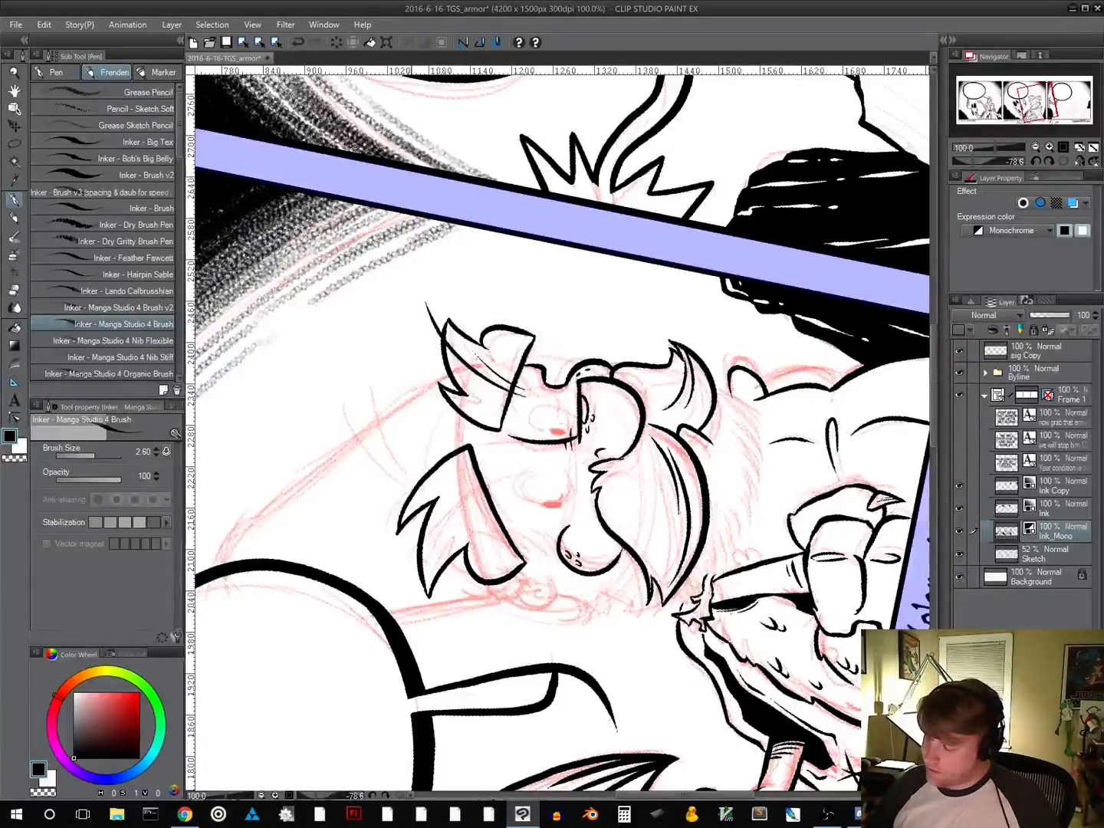
pyautogui.moveTo(426, 539); pyautogui.dragTo(499, 482)
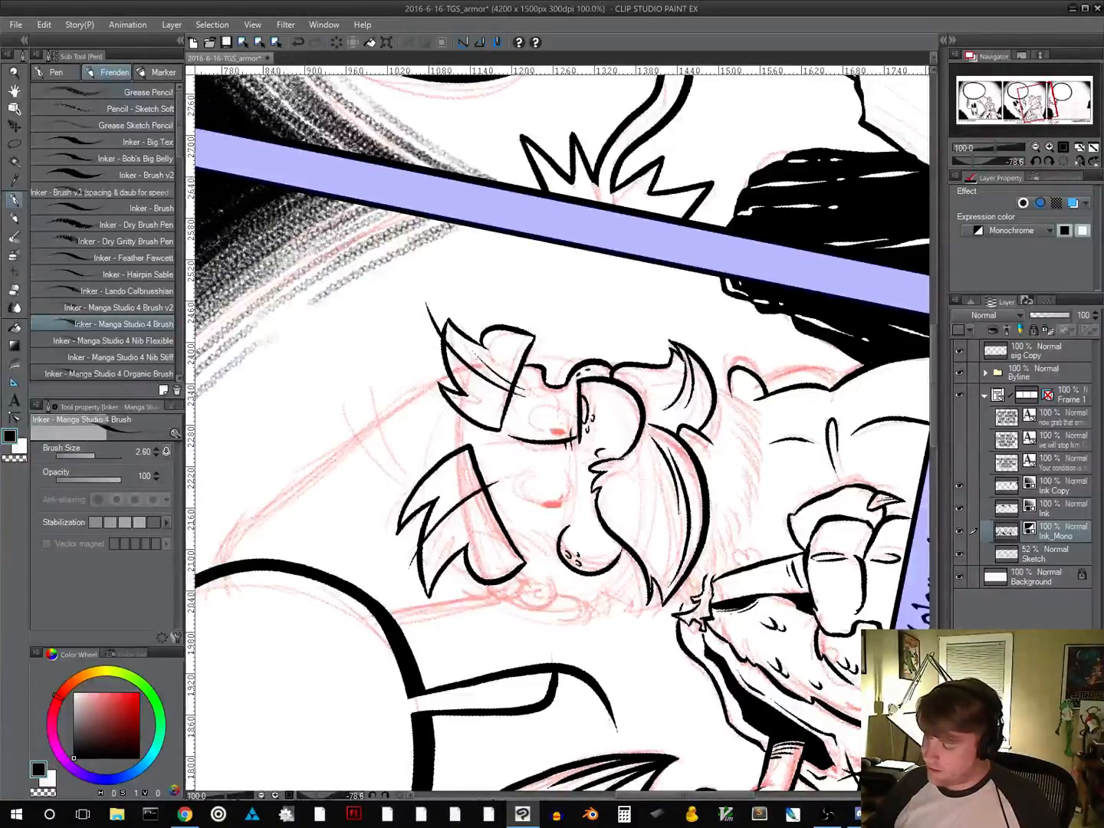
pyautogui.moveTo(423, 566); pyautogui.dragTo(489, 500)
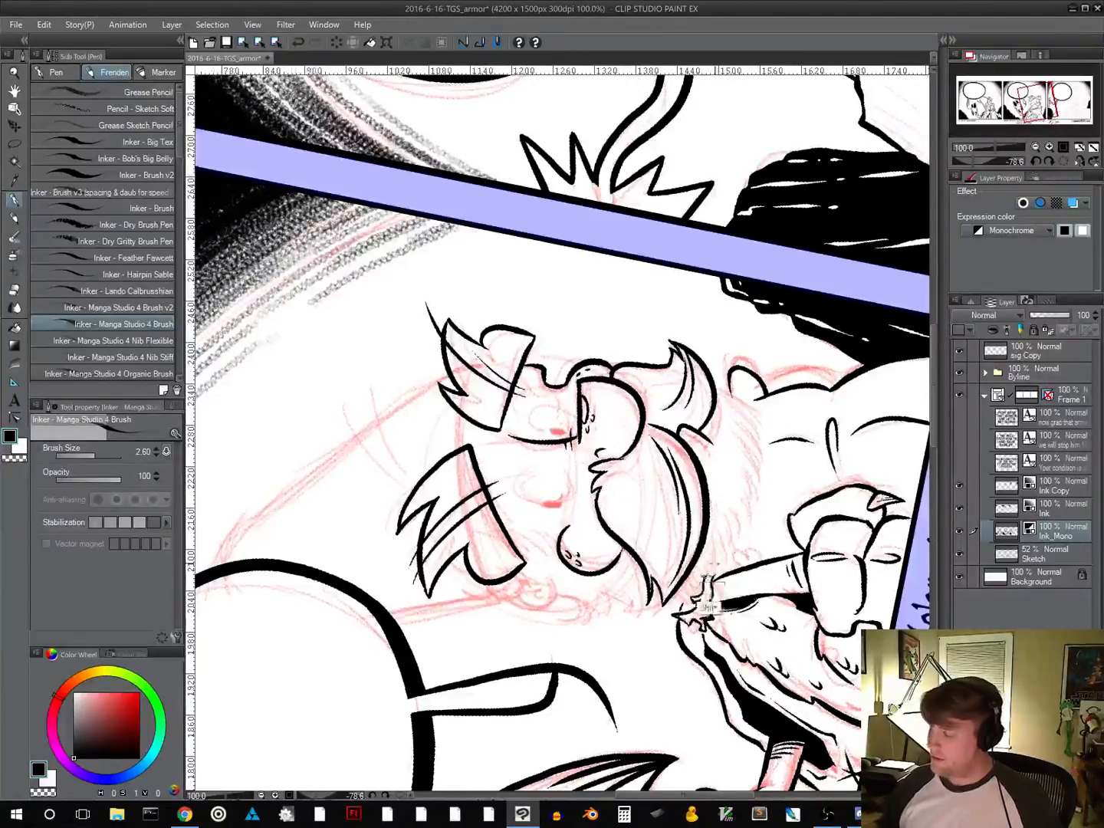
# Ink the jagged sideburn between the near eyebrow and cheek, and the small round ear, undoing unwanted ear strokes
pyautogui.moveTo(707, 589)
pyautogui.mouseDown()
pyautogui.moveTo(546, 643)
pyautogui.moveTo(487, 632)
pyautogui.mouseUp()
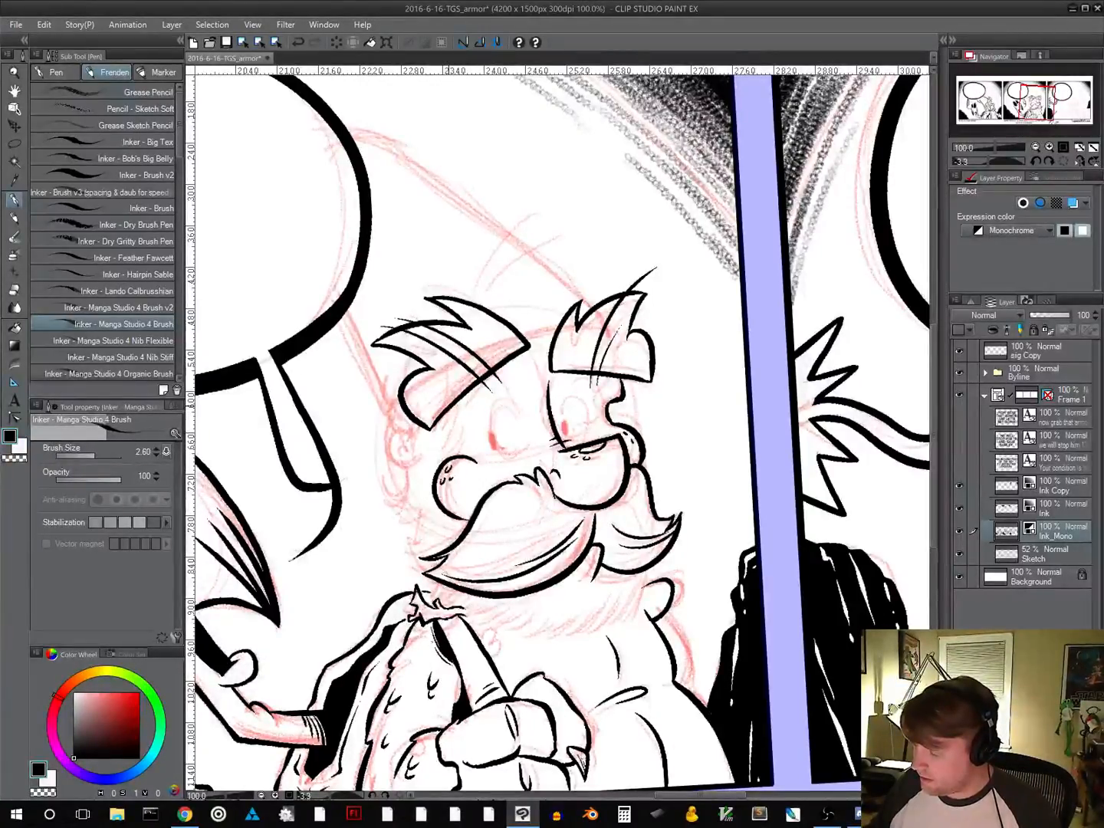
pyautogui.moveTo(448, 426); pyautogui.dragTo(454, 463)
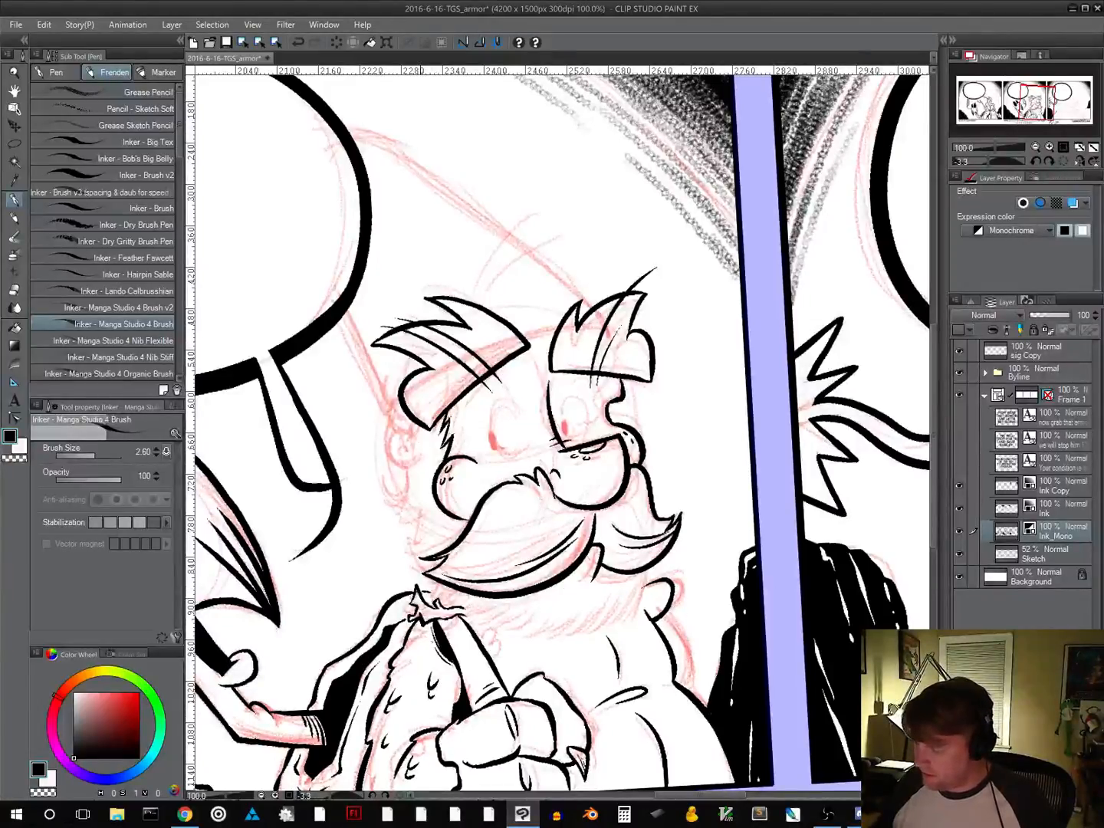
pyautogui.moveTo(419, 451)
pyautogui.mouseDown()
pyautogui.moveTo(417, 481)
pyautogui.moveTo(400, 444)
pyautogui.moveTo(392, 465)
pyautogui.moveTo(416, 477)
pyautogui.moveTo(394, 477)
pyautogui.moveTo(402, 483)
pyautogui.moveTo(410, 475)
pyautogui.mouseUp()
pyautogui.hotkey('ctrl', 'z')
pyautogui.hotkey('ctrl', 'z')
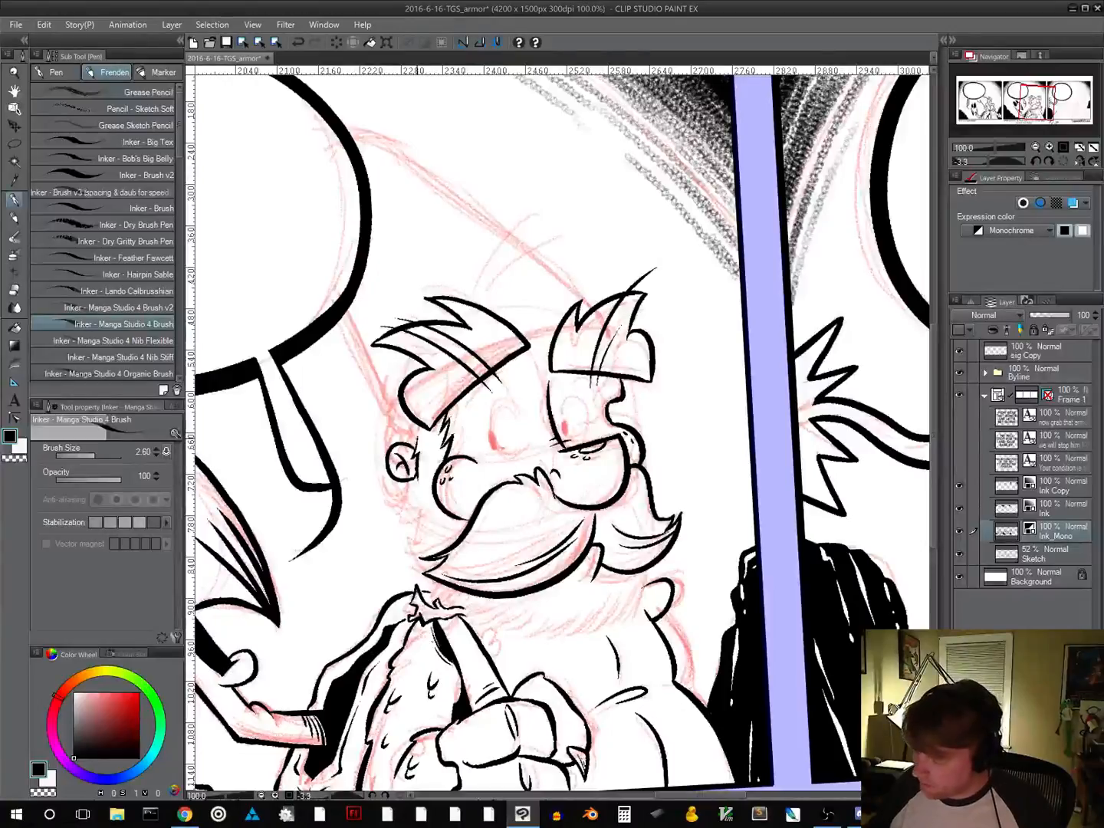
# Ink the short spiky hair tuft above and behind the ear, undoing the strokes that miss the sketch
pyautogui.moveTo(393, 441)
pyautogui.mouseDown()
pyautogui.moveTo(383, 434)
pyautogui.moveTo(389, 406)
pyautogui.moveTo(400, 420)
pyautogui.moveTo(384, 429)
pyautogui.moveTo(391, 447)
pyautogui.moveTo(383, 424)
pyautogui.moveTo(382, 439)
pyautogui.mouseUp()
pyautogui.hotkey('ctrl', 'z')
pyautogui.hotkey('ctrl', 'z')
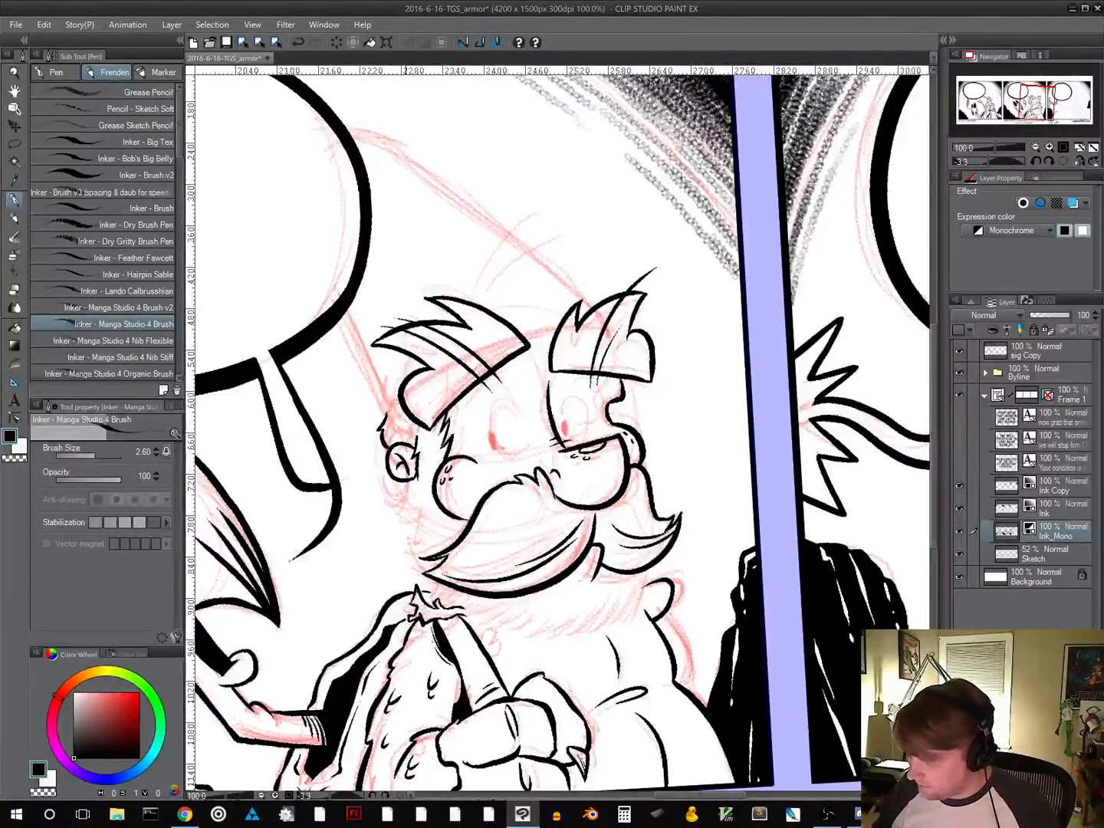
pyautogui.moveTo(405, 482)
pyautogui.mouseDown()
pyautogui.moveTo(391, 505)
pyautogui.moveTo(422, 517)
pyautogui.moveTo(415, 539)
pyautogui.moveTo(448, 542)
pyautogui.mouseUp()
pyautogui.hotkey('ctrl', 'z')
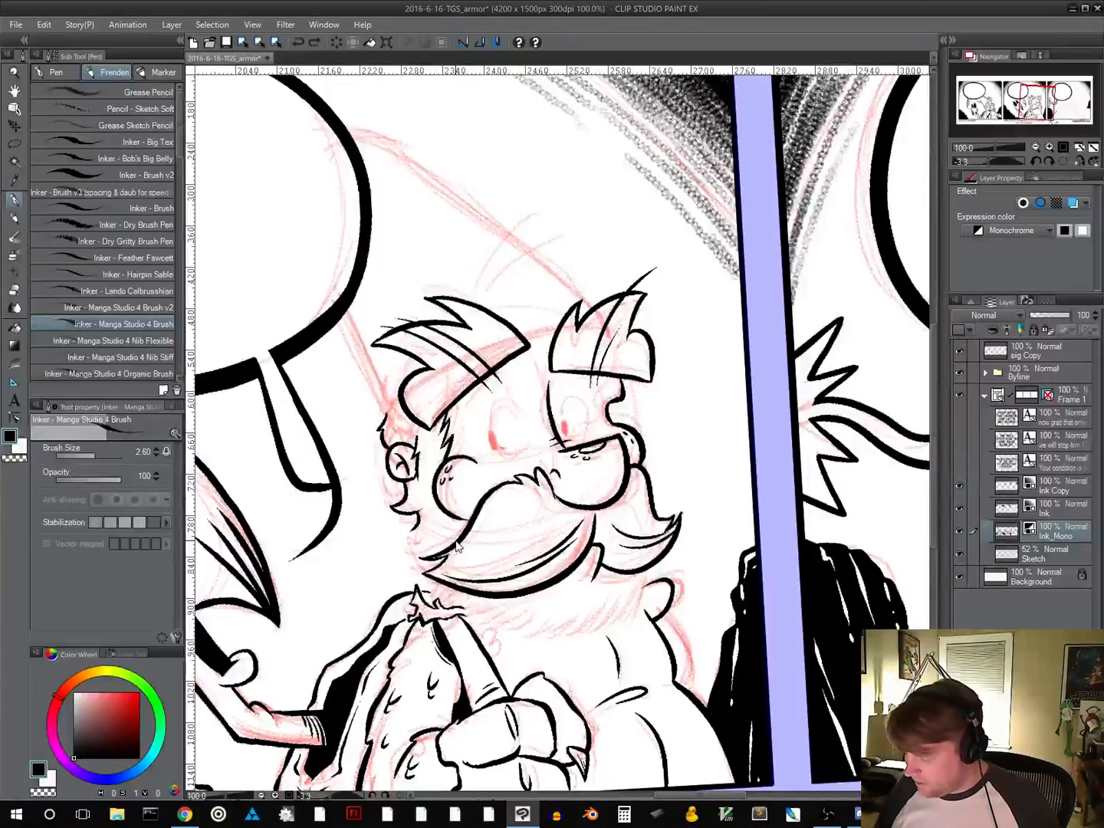
pyautogui.hotkey('ctrl', 'z')
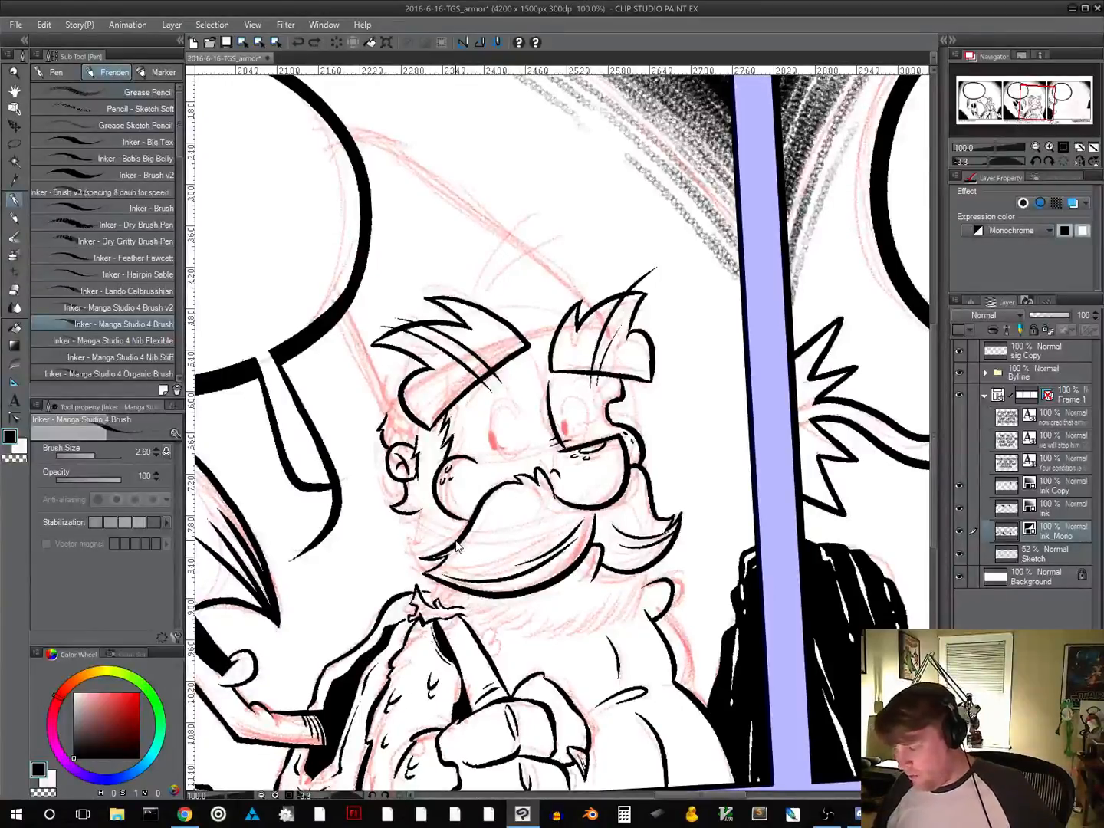
pyautogui.hotkey('ctrl', 'z')
pyautogui.hotkey('ctrl', 'z')
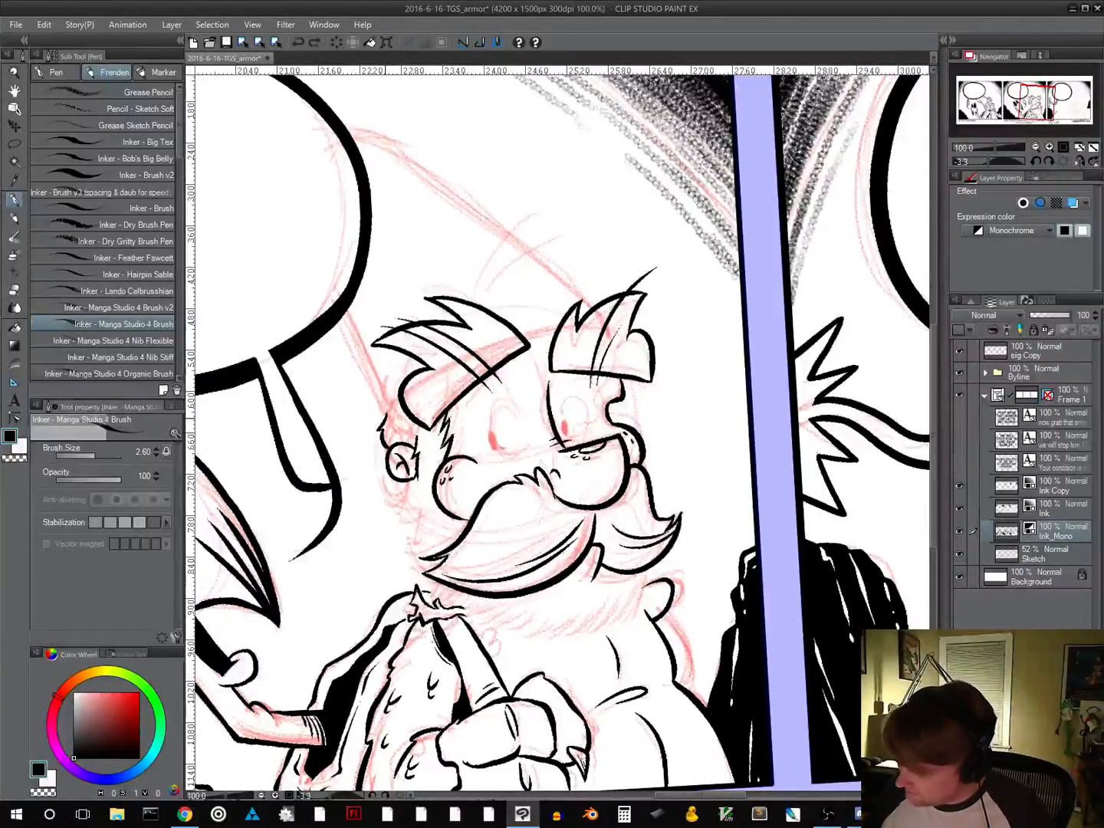
# Ink the hat's brim line behind the near eyebrow and between the eyebrows, and the hat's rear edge up to the speech balloon
pyautogui.moveTo(383, 419); pyautogui.dragTo(400, 403)
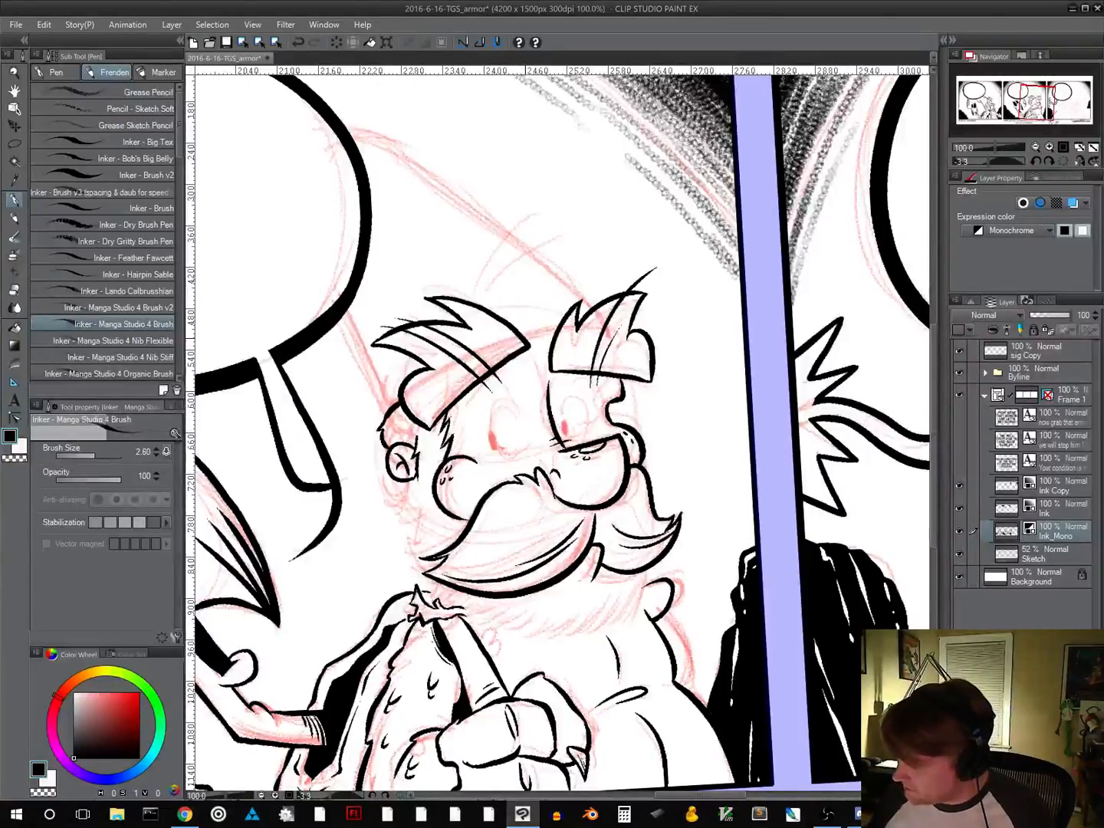
pyautogui.moveTo(524, 339); pyautogui.dragTo(553, 330)
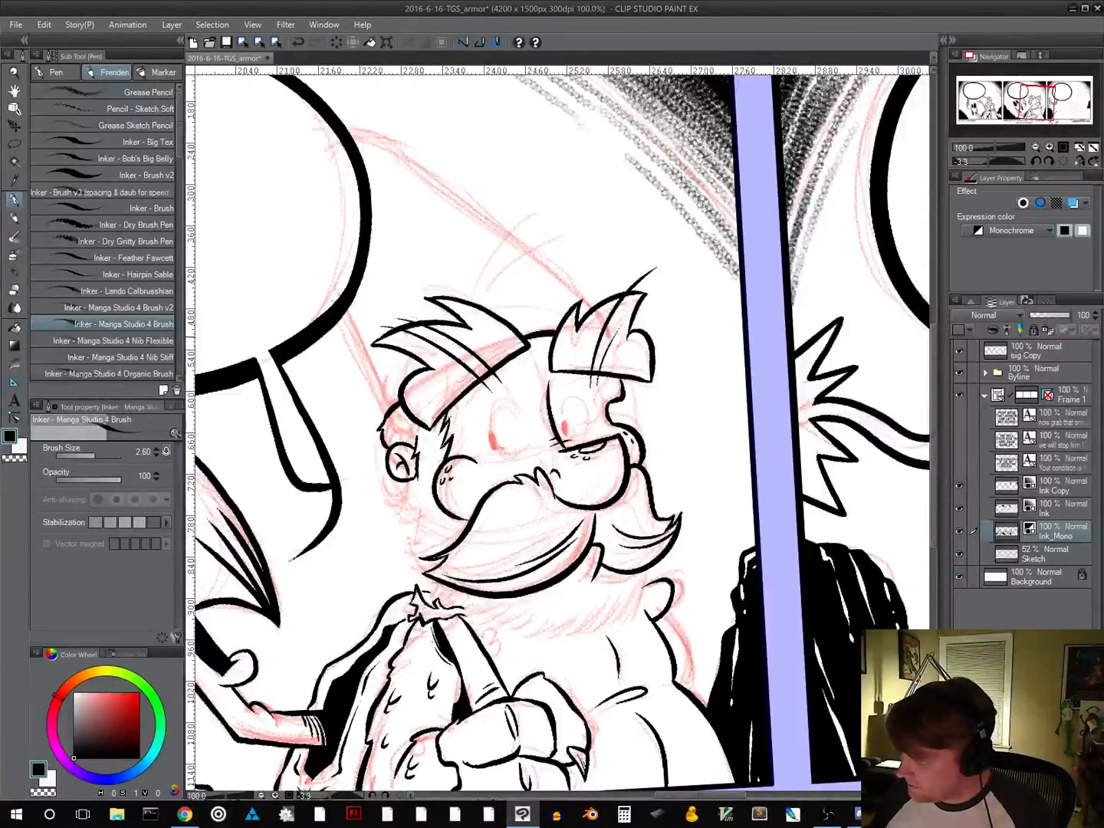
pyautogui.moveTo(689, 554); pyautogui.dragTo(460, 595)
pyautogui.moveTo(526, 491); pyautogui.dragTo(431, 661)
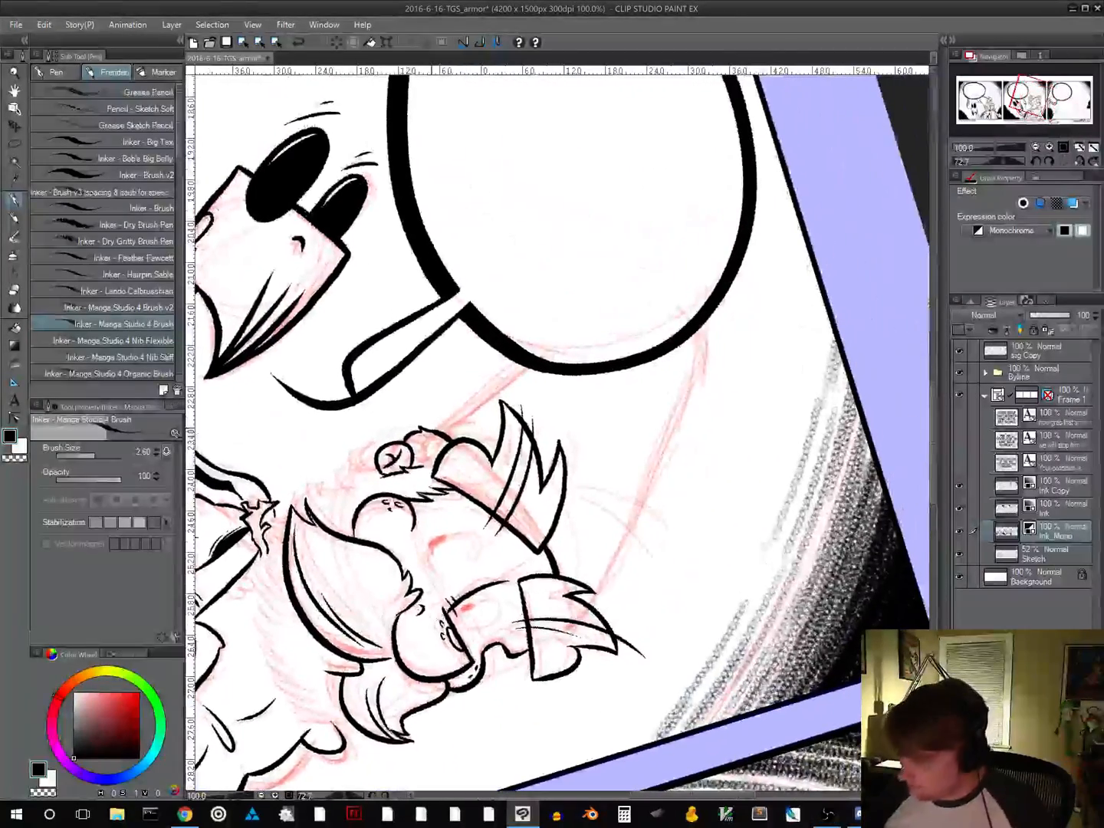
pyautogui.moveTo(434, 428); pyautogui.dragTo(521, 362)
# Ink the pointed hat's long front edge from the balloon down to the far eyebrow, with short crease strokes across it
pyautogui.moveTo(683, 581)
pyautogui.mouseDown()
pyautogui.moveTo(568, 592)
pyautogui.moveTo(453, 570)
pyautogui.mouseUp()
pyautogui.moveTo(360, 570)
pyautogui.mouseDown()
pyautogui.moveTo(457, 466)
pyautogui.moveTo(528, 325)
pyautogui.mouseUp()
pyautogui.moveTo(515, 454)
pyautogui.mouseDown()
pyautogui.moveTo(621, 555)
pyautogui.moveTo(574, 362)
pyautogui.moveTo(356, 213)
pyautogui.moveTo(580, 406)
pyautogui.moveTo(579, 426)
pyautogui.mouseUp()
pyautogui.moveTo(673, 602); pyautogui.dragTo(688, 369)
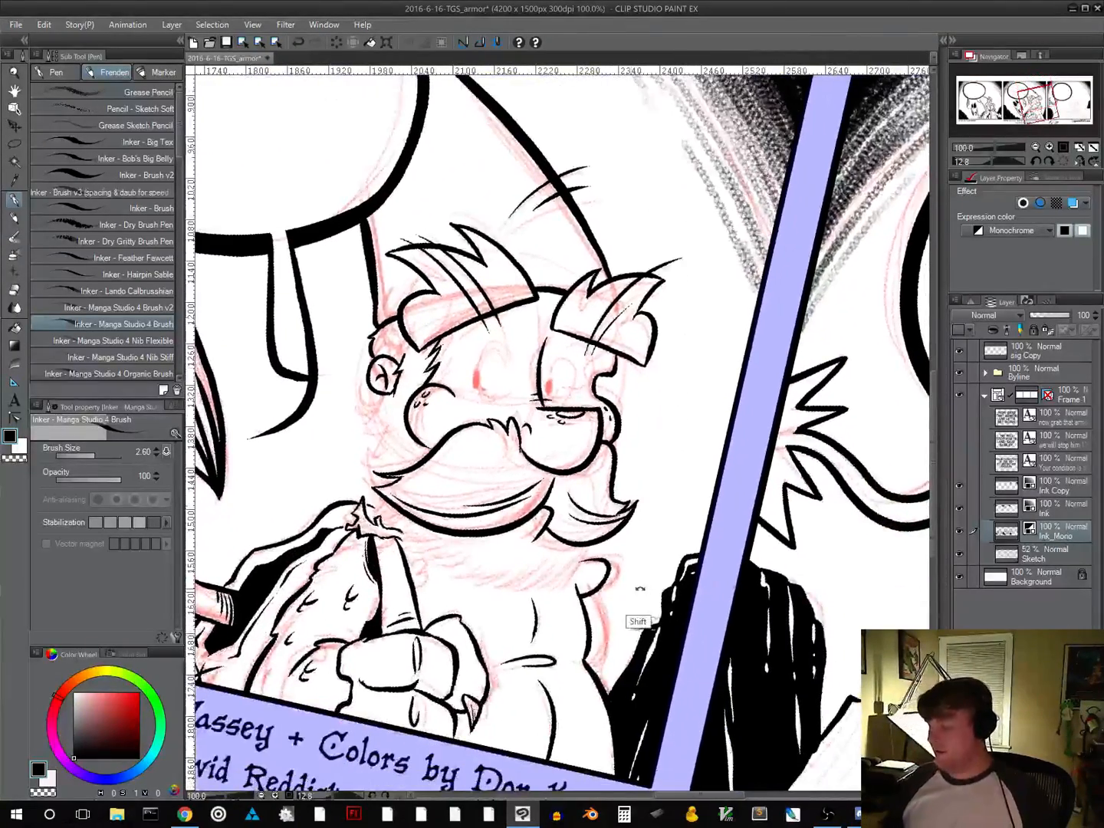
pyautogui.moveTo(641, 589); pyautogui.dragTo(675, 537)
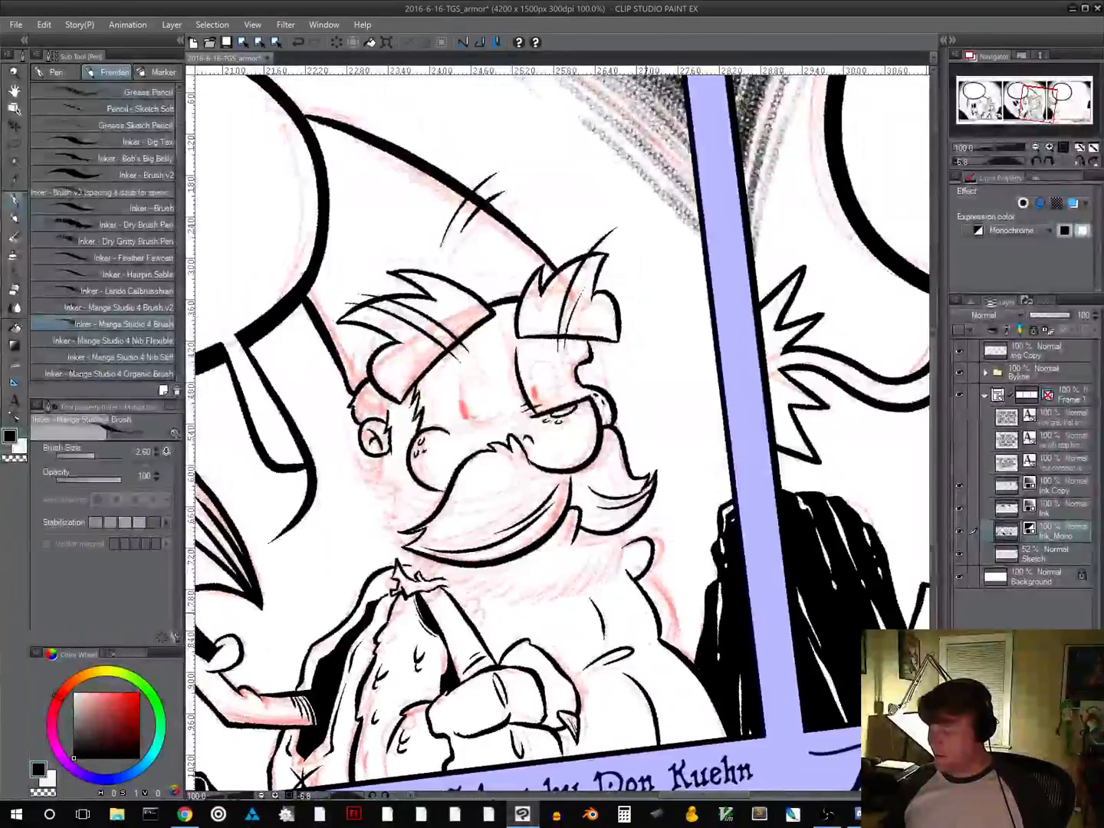
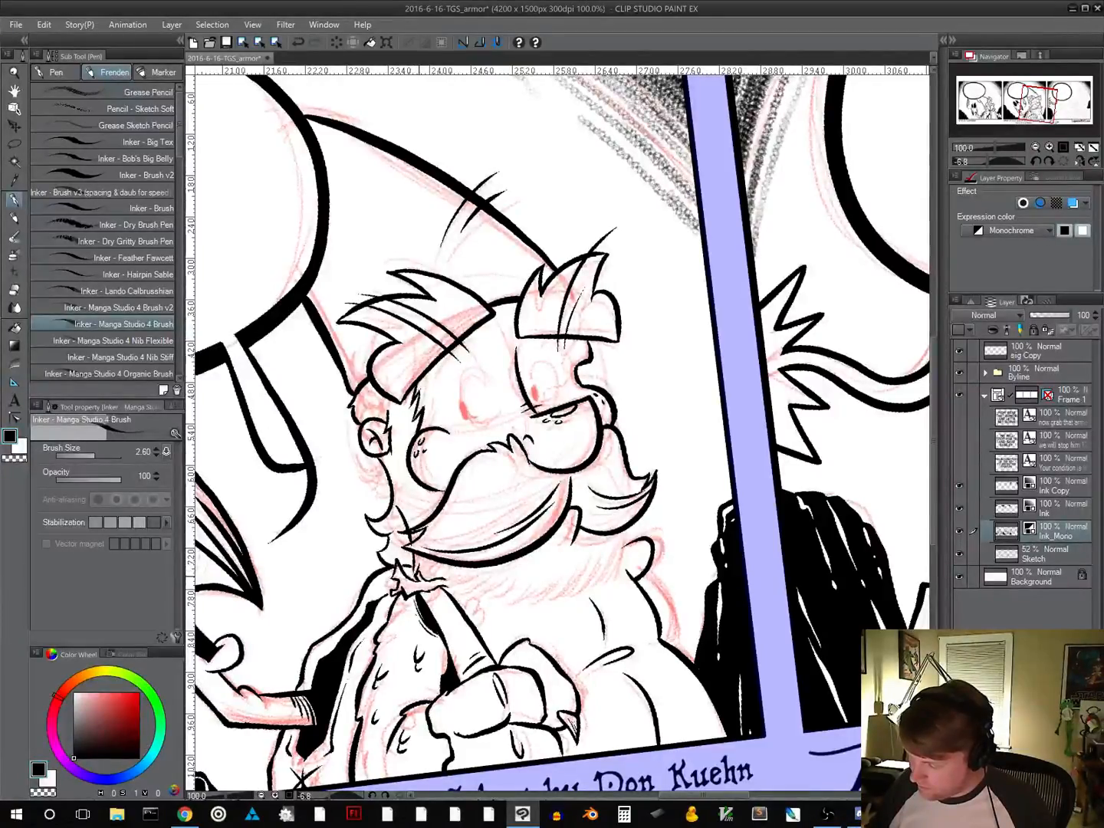
# Ink the beard's lower fringe with short hair strokes from the collar to the far side, adding hair lines inside the beard
pyautogui.moveTo(418, 565); pyautogui.dragTo(427, 576)
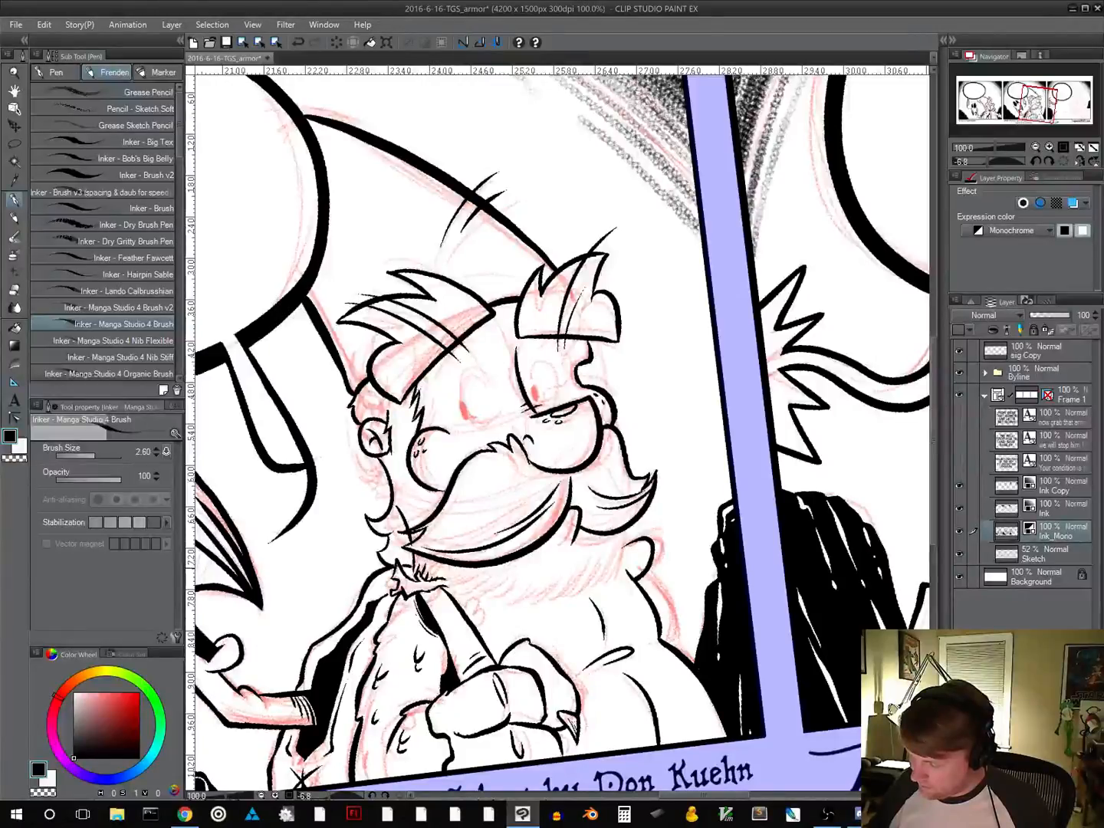
pyautogui.moveTo(444, 590)
pyautogui.mouseDown()
pyautogui.moveTo(453, 581)
pyautogui.moveTo(493, 579)
pyautogui.moveTo(490, 593)
pyautogui.moveTo(549, 583)
pyautogui.moveTo(611, 555)
pyautogui.moveTo(627, 530)
pyautogui.mouseUp()
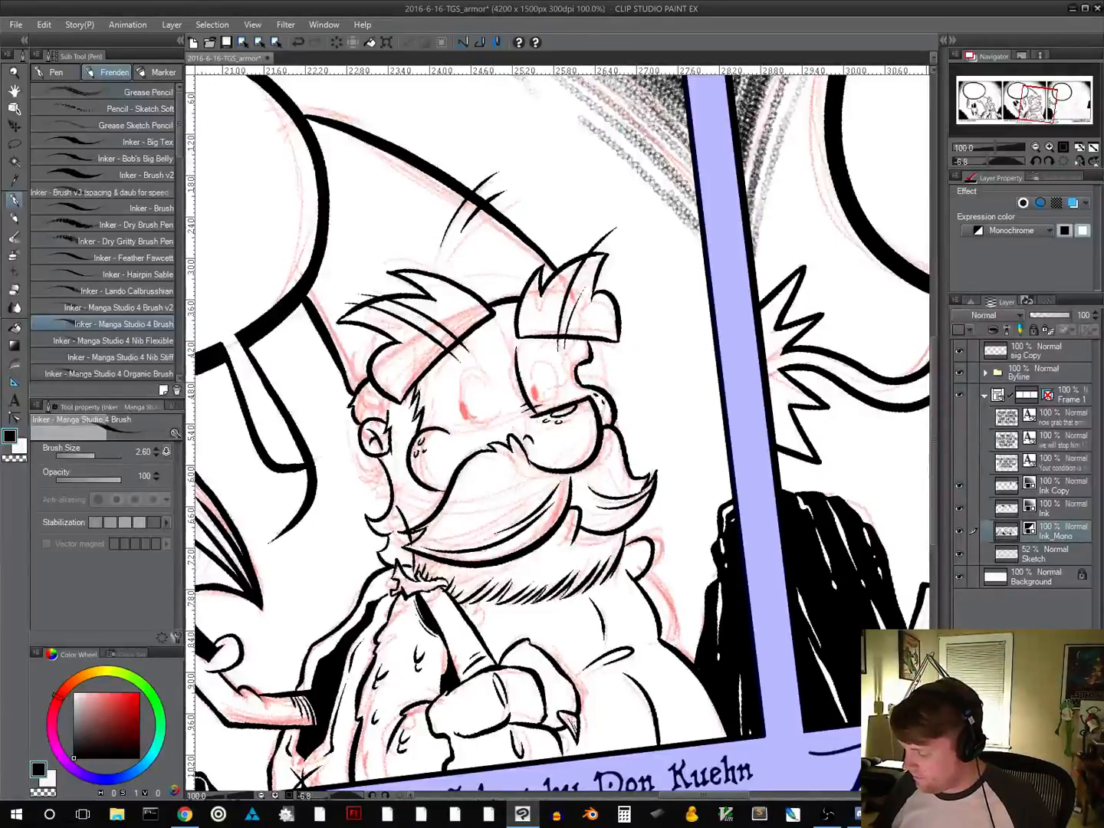
pyautogui.moveTo(523, 557); pyautogui.dragTo(496, 604)
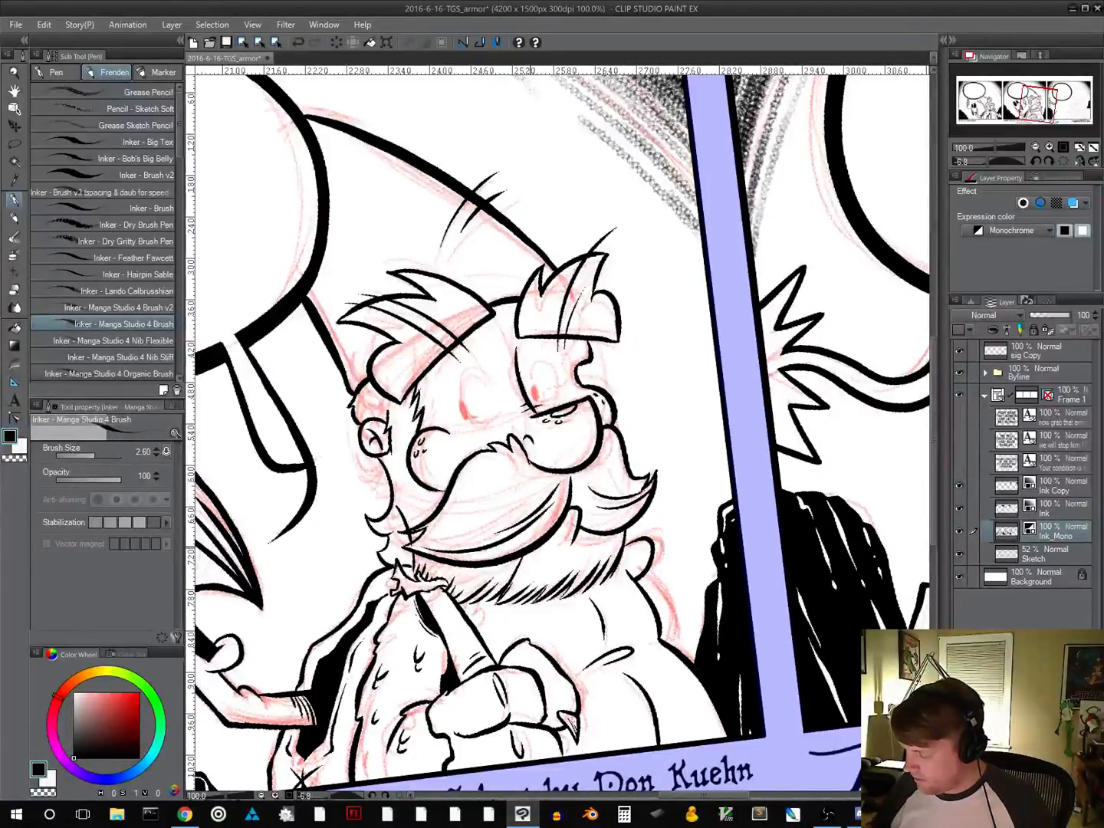
pyautogui.hotkey('ctrl', 'z')
pyautogui.moveTo(525, 555); pyautogui.dragTo(494, 608)
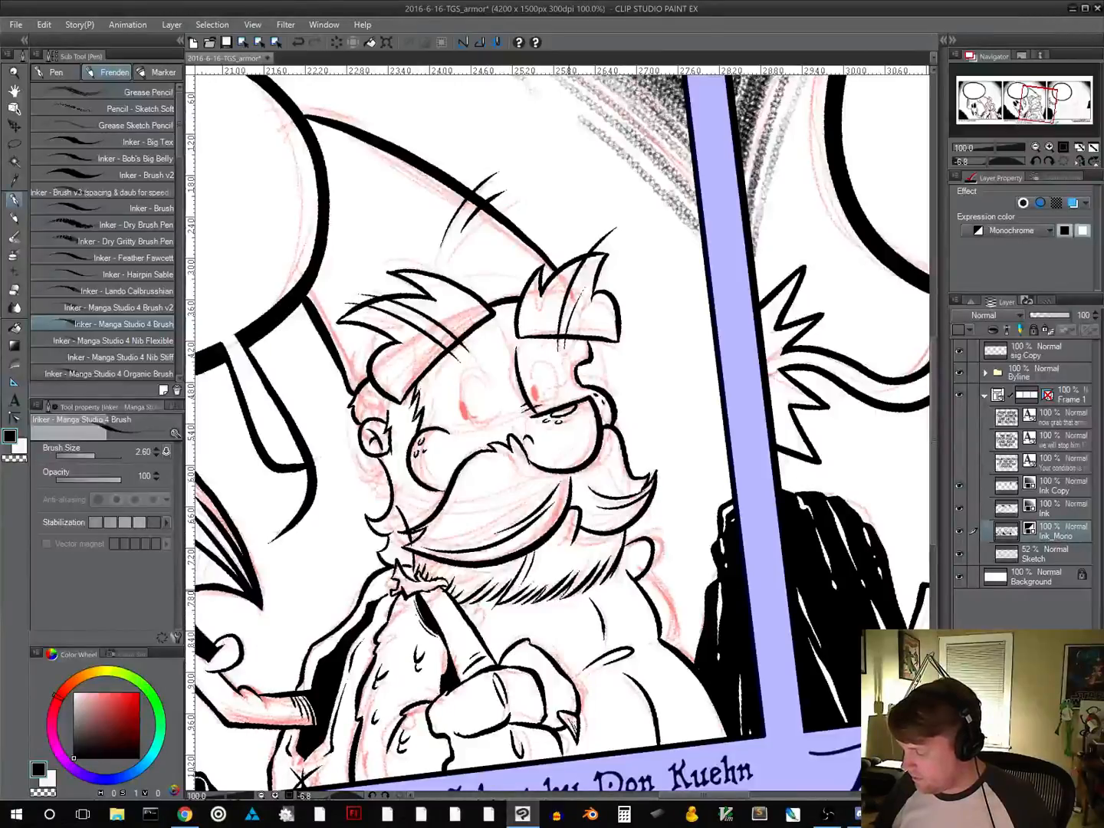
pyautogui.moveTo(607, 536); pyautogui.dragTo(594, 567)
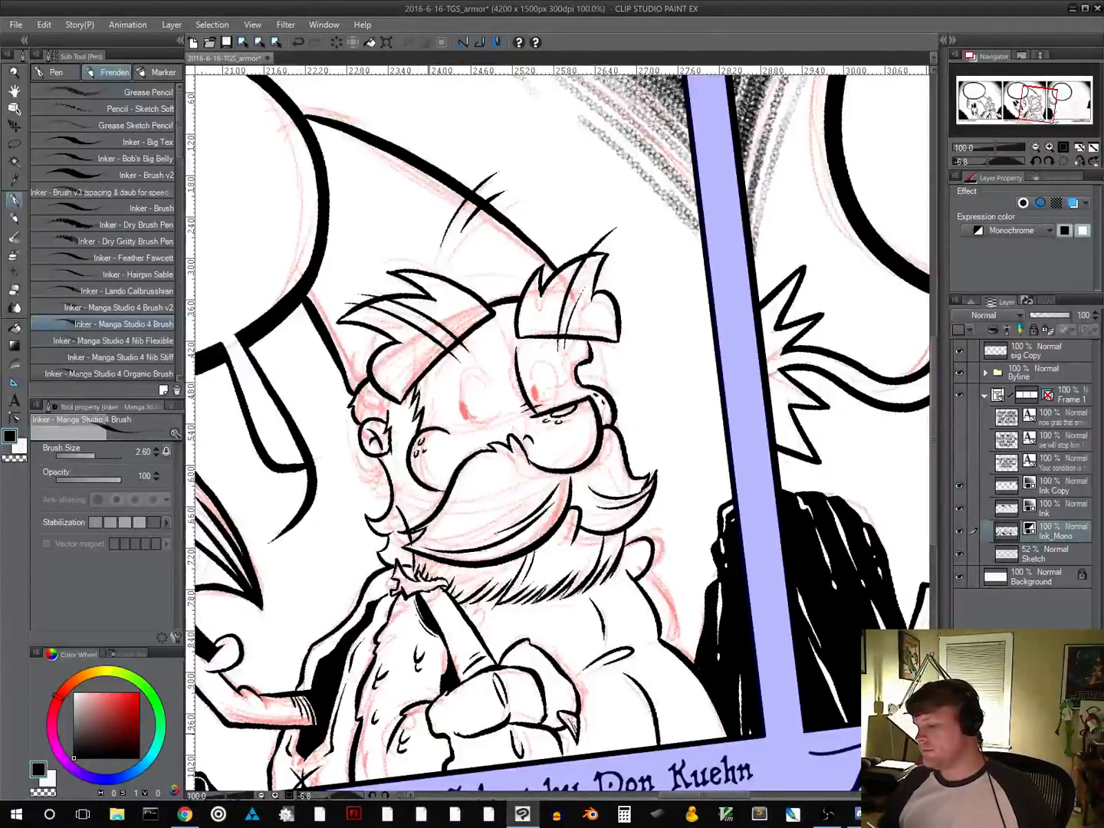
# Examine panel two's inked bearded character against the neighbouring panels at several magnifications
pyautogui.hotkey('ctrl', '-')
pyautogui.hotkey('ctrl', '-')
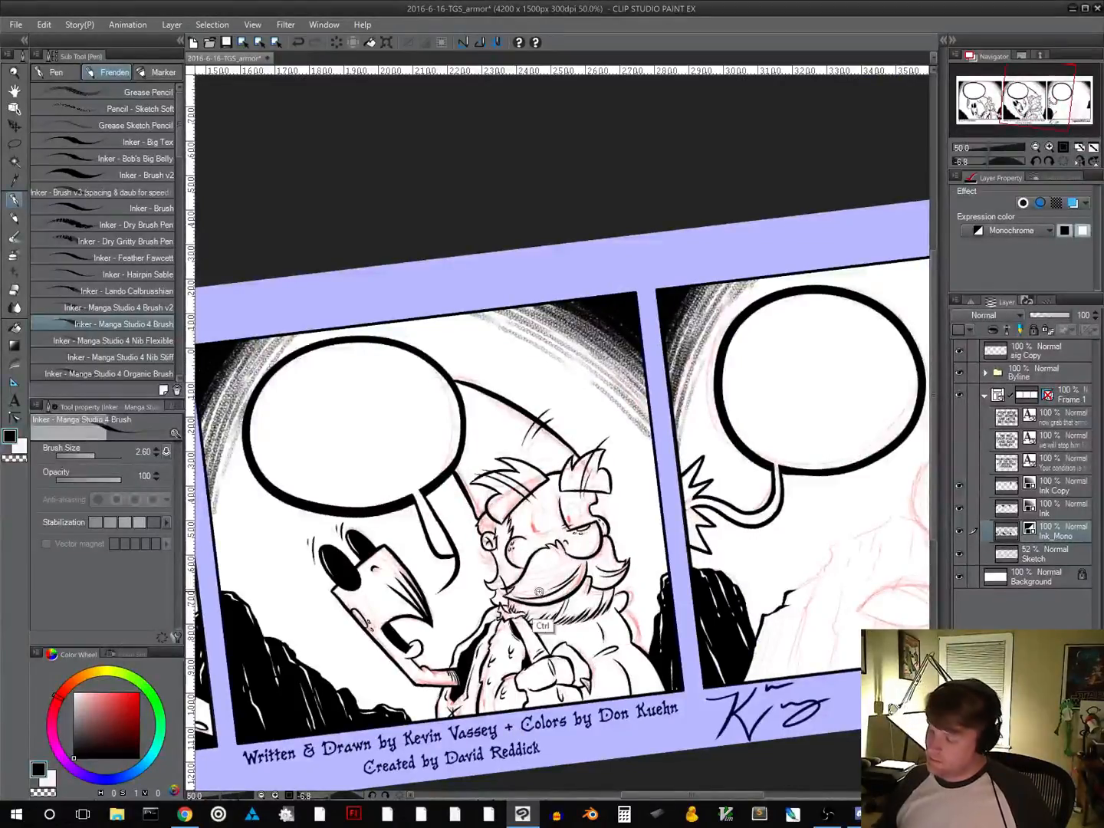
pyautogui.scroll(2, 537, 606)
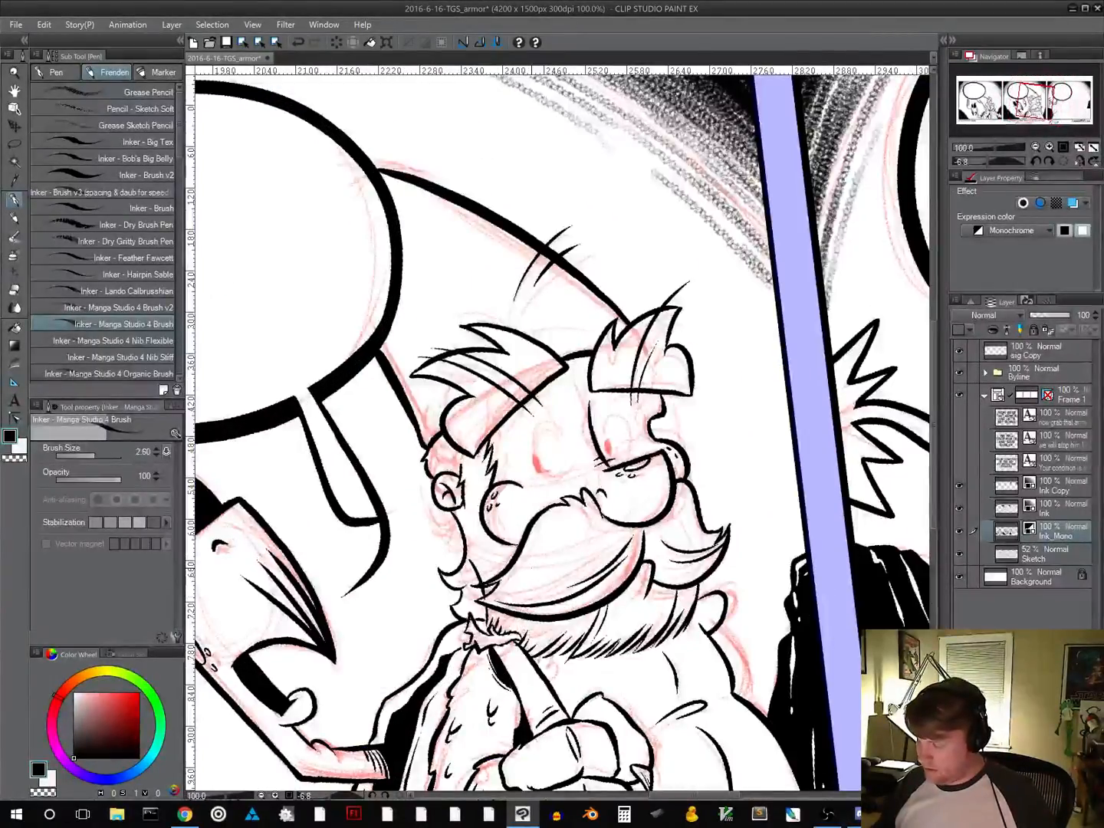
pyautogui.hotkey('ctrl', '-')
pyautogui.hotkey('ctrl', '-')
pyautogui.hotkey('ctrl', '-')
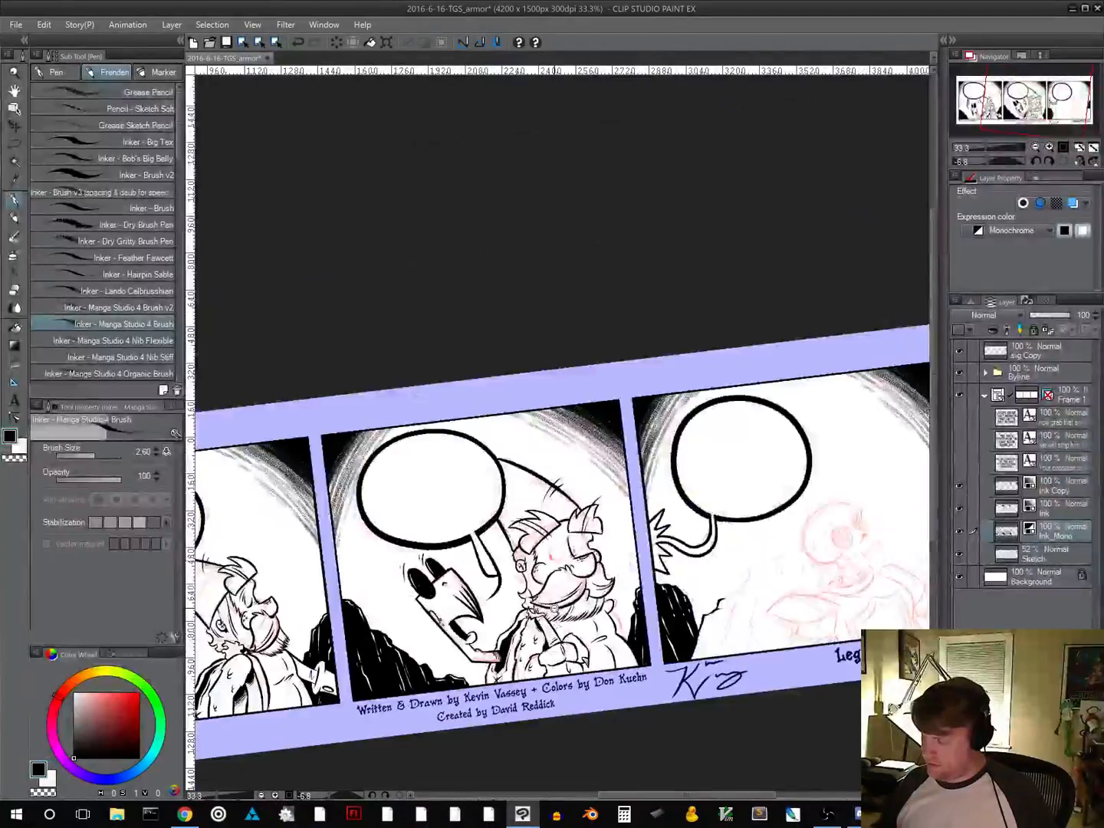
pyautogui.scroll(2, 567, 604)
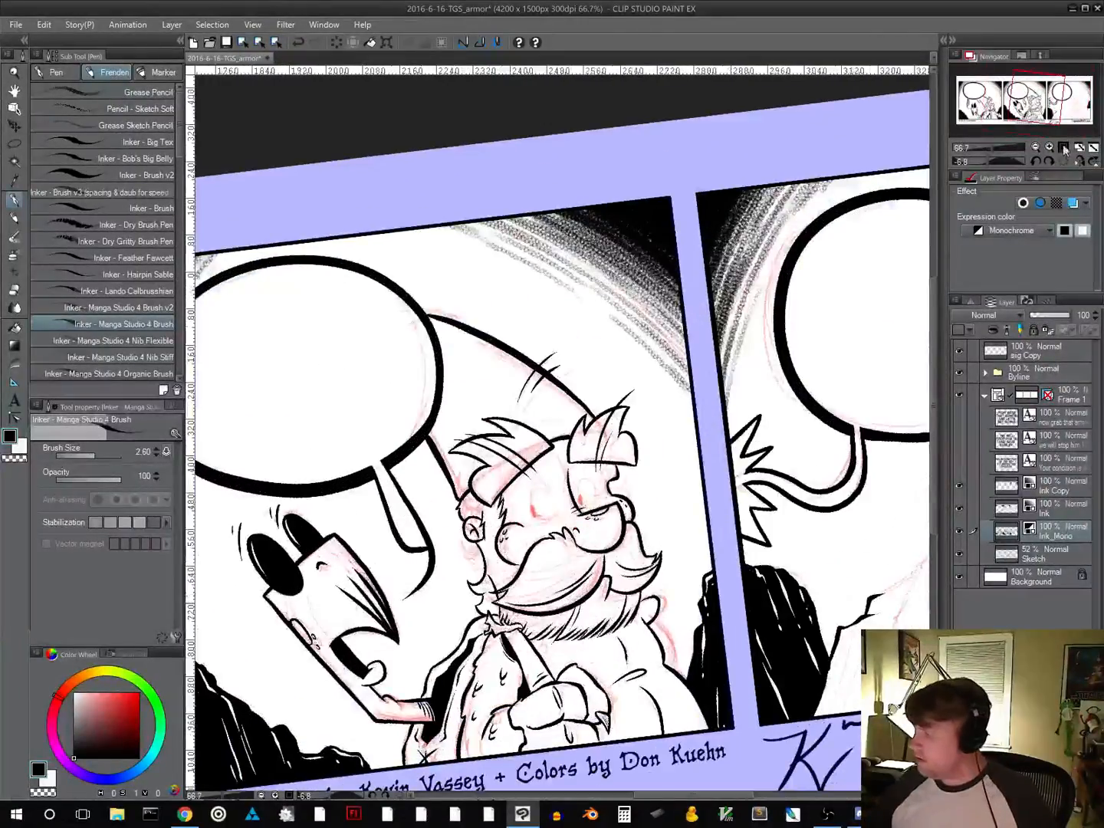
pyautogui.scroll(1, 568, 603)
pyautogui.scroll(-3, 469, 537)
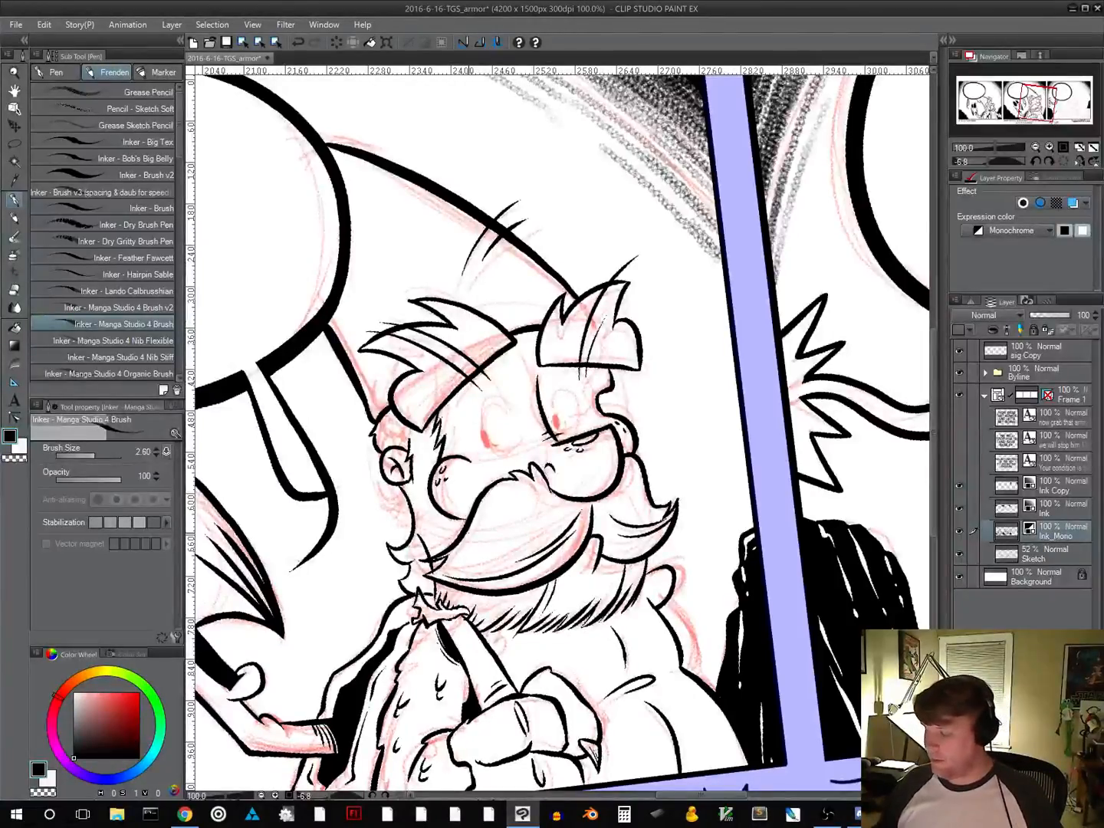
# Lasso the bearded character's ear, rotate it -9.5 degrees, shift it slightly down, apply the transform and clear the selection
pyautogui.click(14, 143)
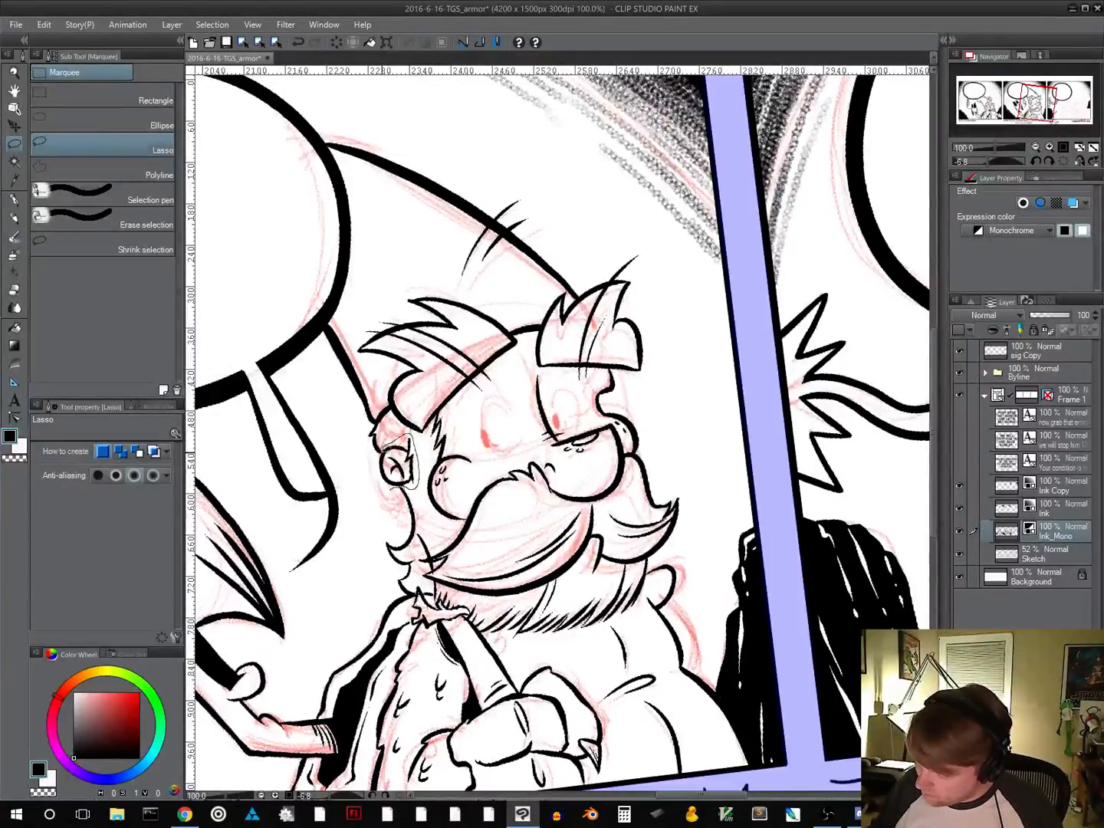
pyautogui.moveTo(380, 464); pyautogui.dragTo(381, 459)
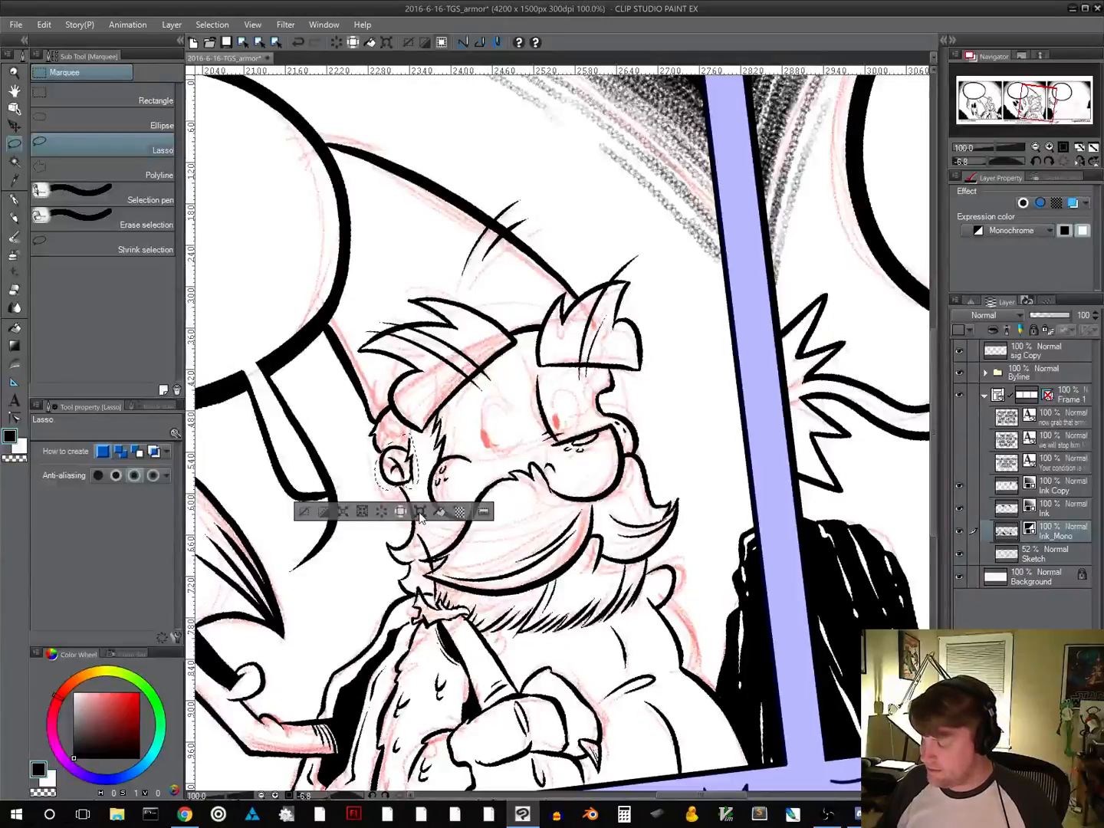
pyautogui.hotkey('ctrl', 't')
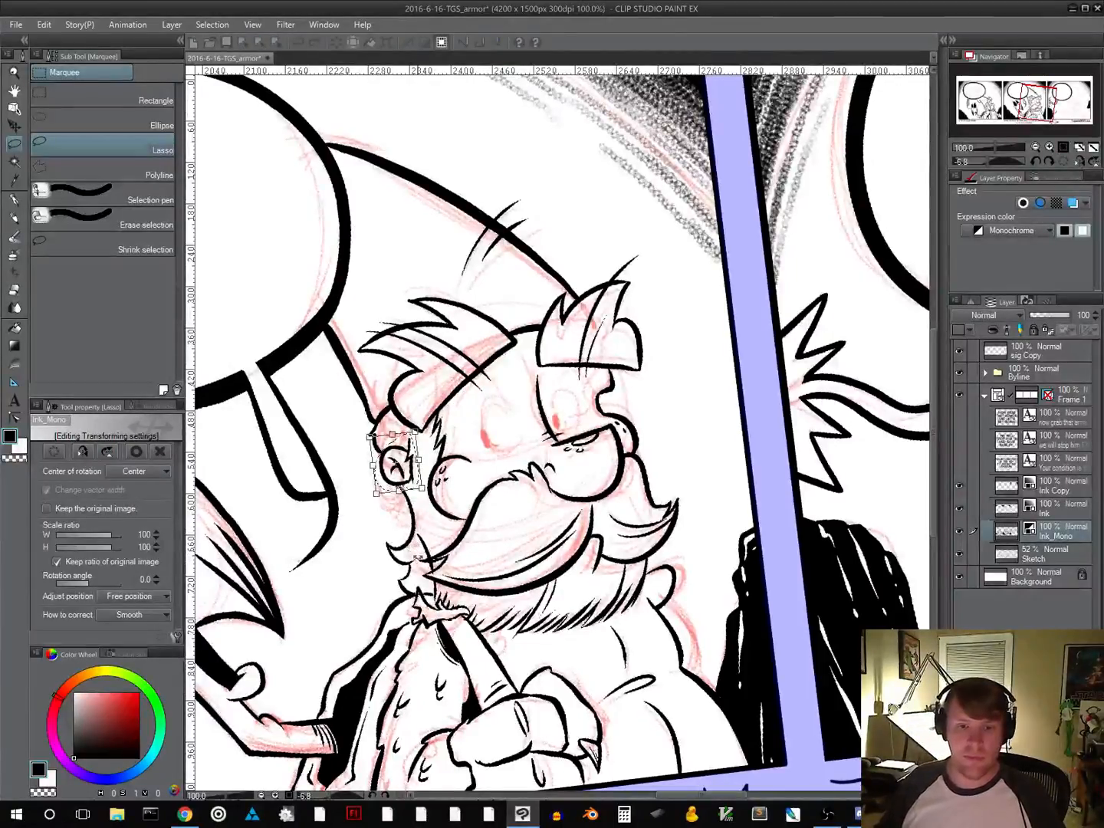
pyautogui.moveTo(429, 497); pyautogui.dragTo(434, 491)
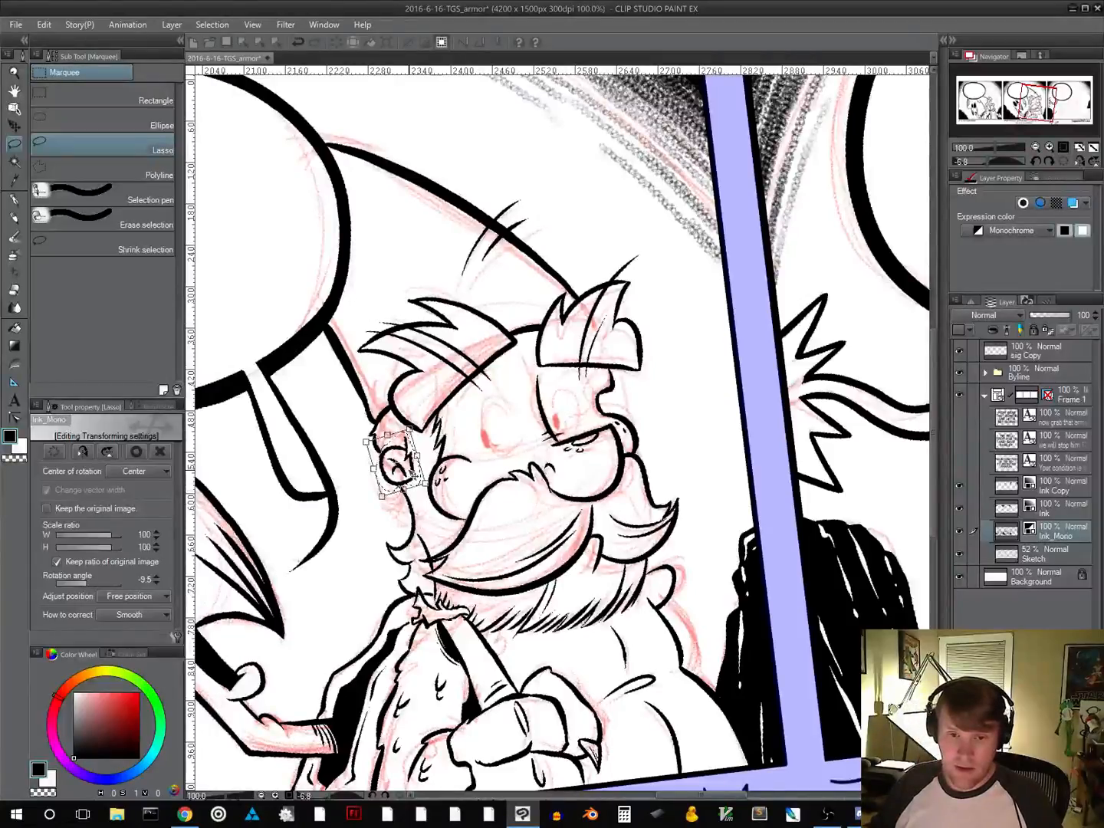
pyautogui.moveTo(414, 458); pyautogui.dragTo(415, 471)
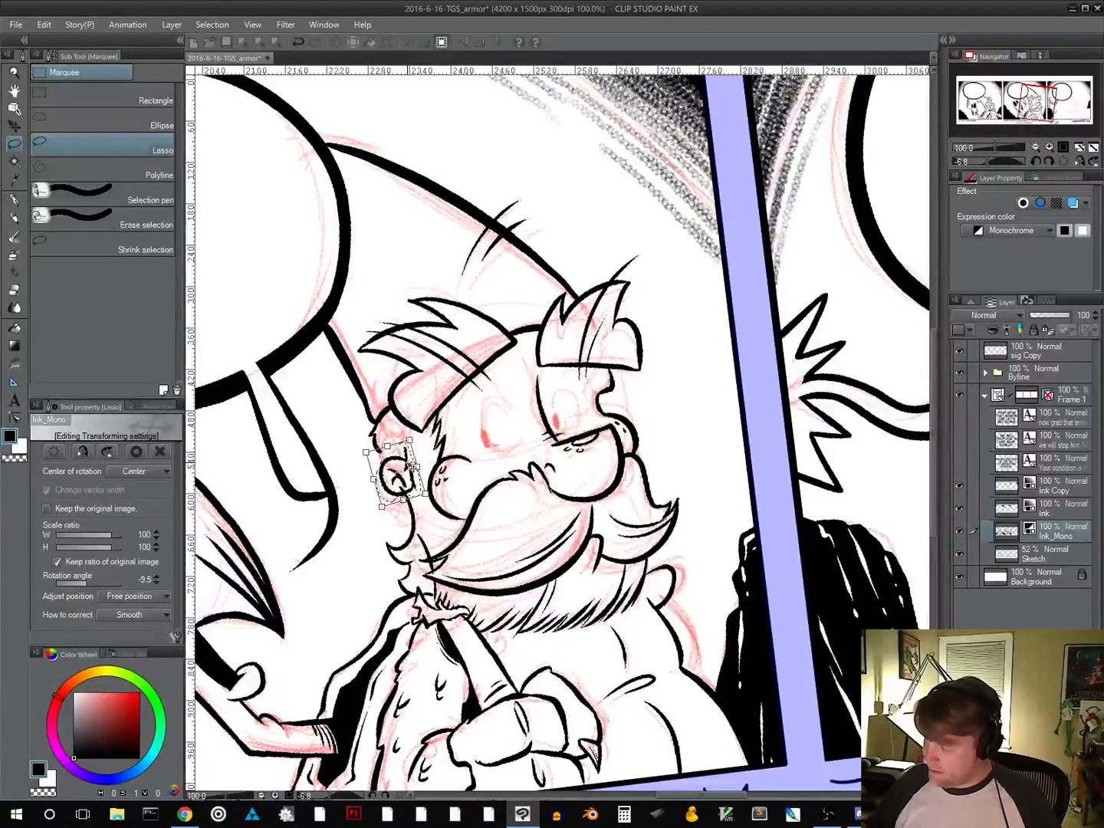
pyautogui.click(1056, 486)
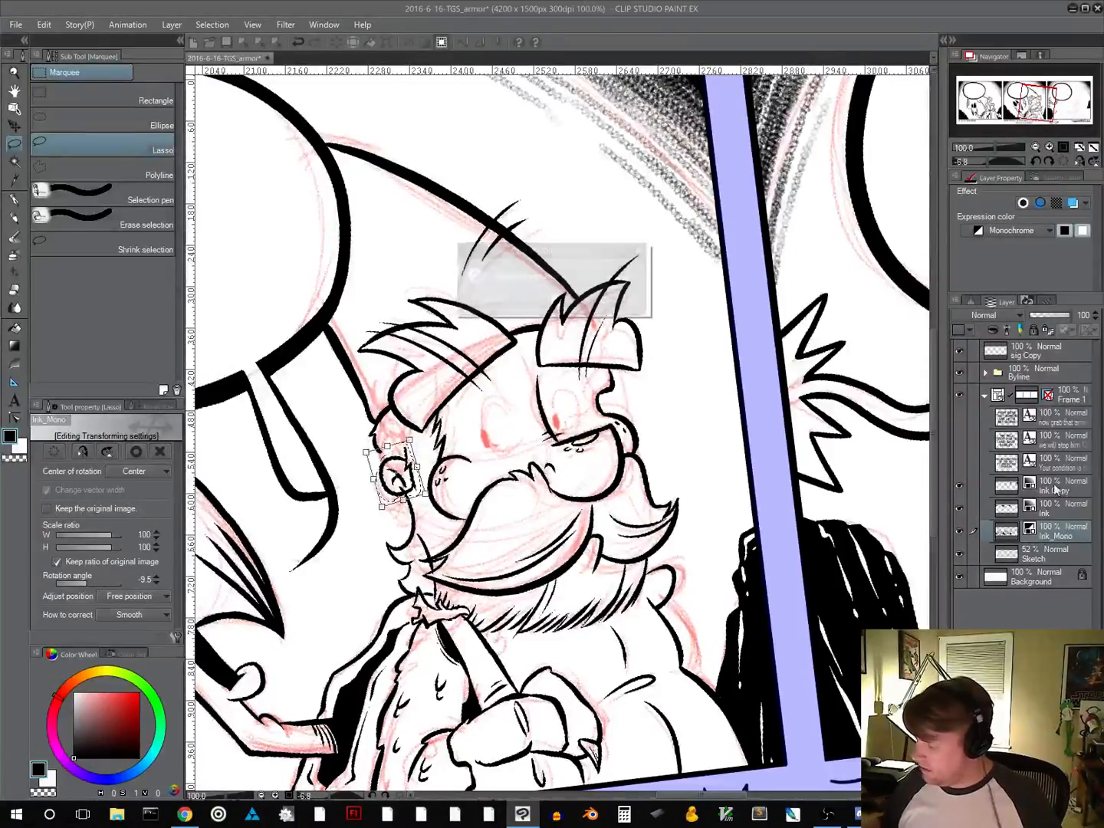
pyautogui.click(490, 300)
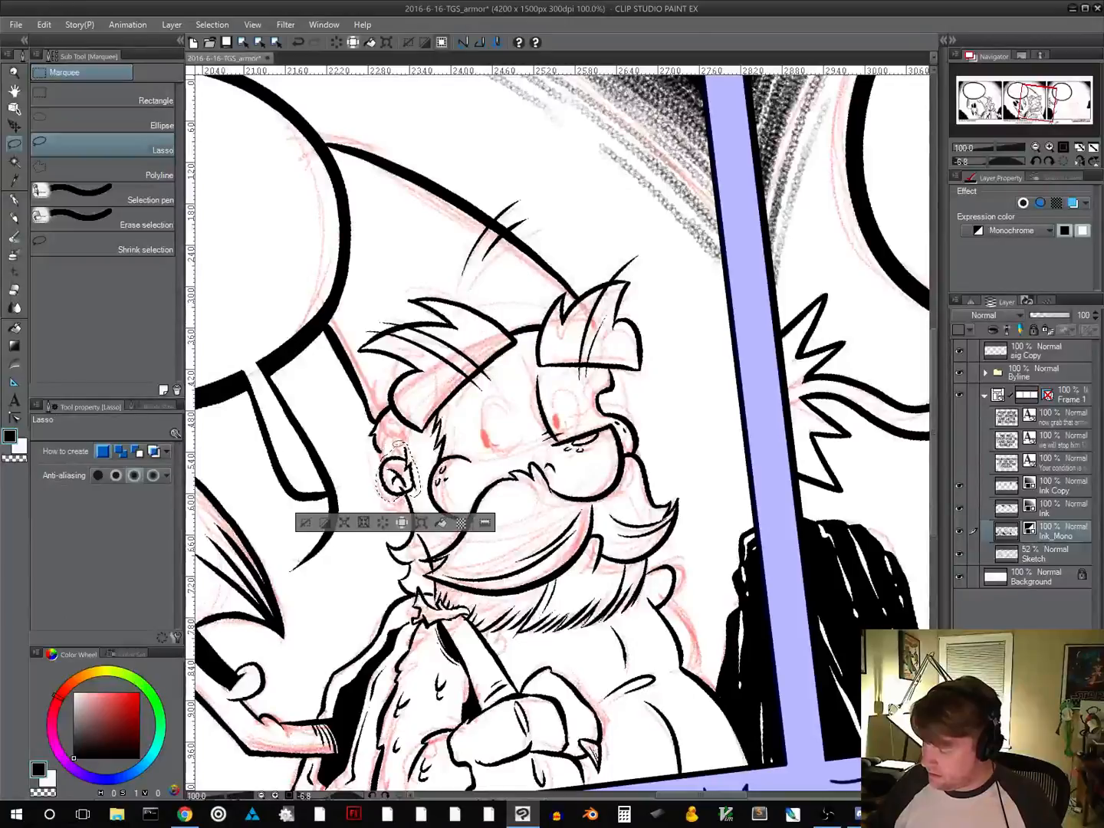
pyautogui.click(306, 524)
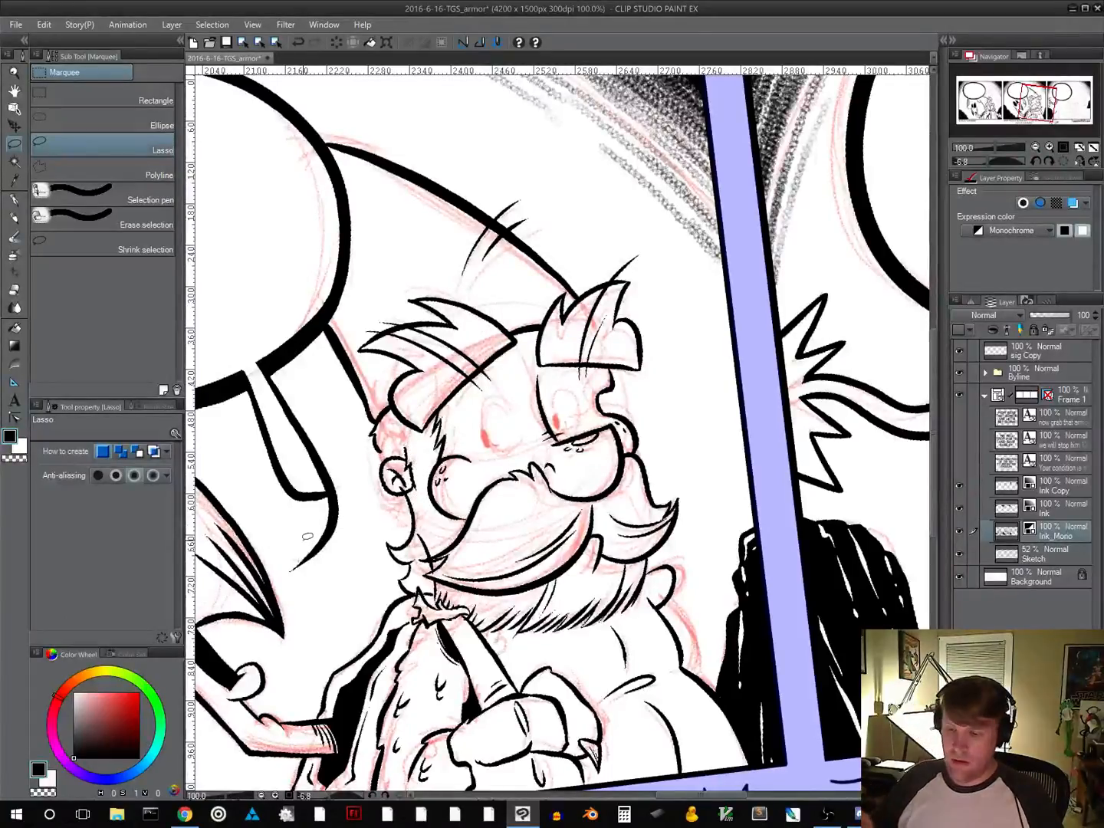
# Ink the curved jaw line from beside the ear down to the moustache, undoing the strokes that miss the sketch
pyautogui.click(15, 201)
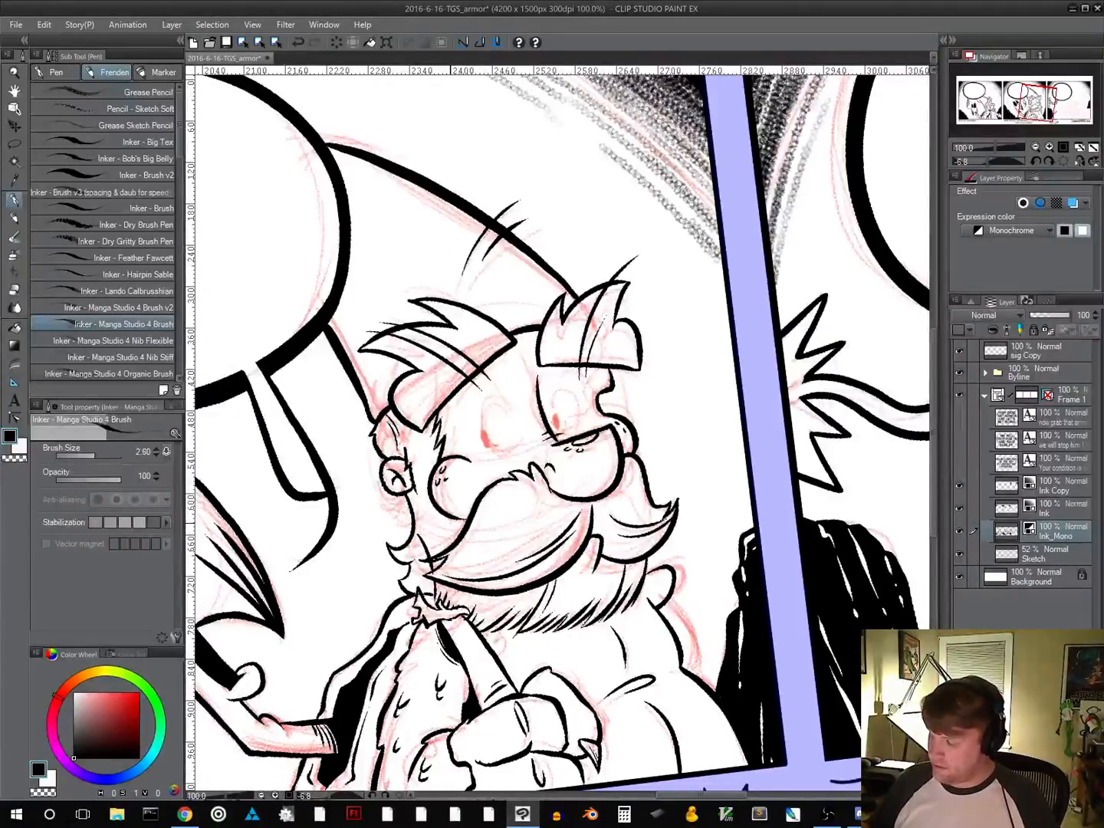
pyautogui.moveTo(420, 500); pyautogui.dragTo(452, 545)
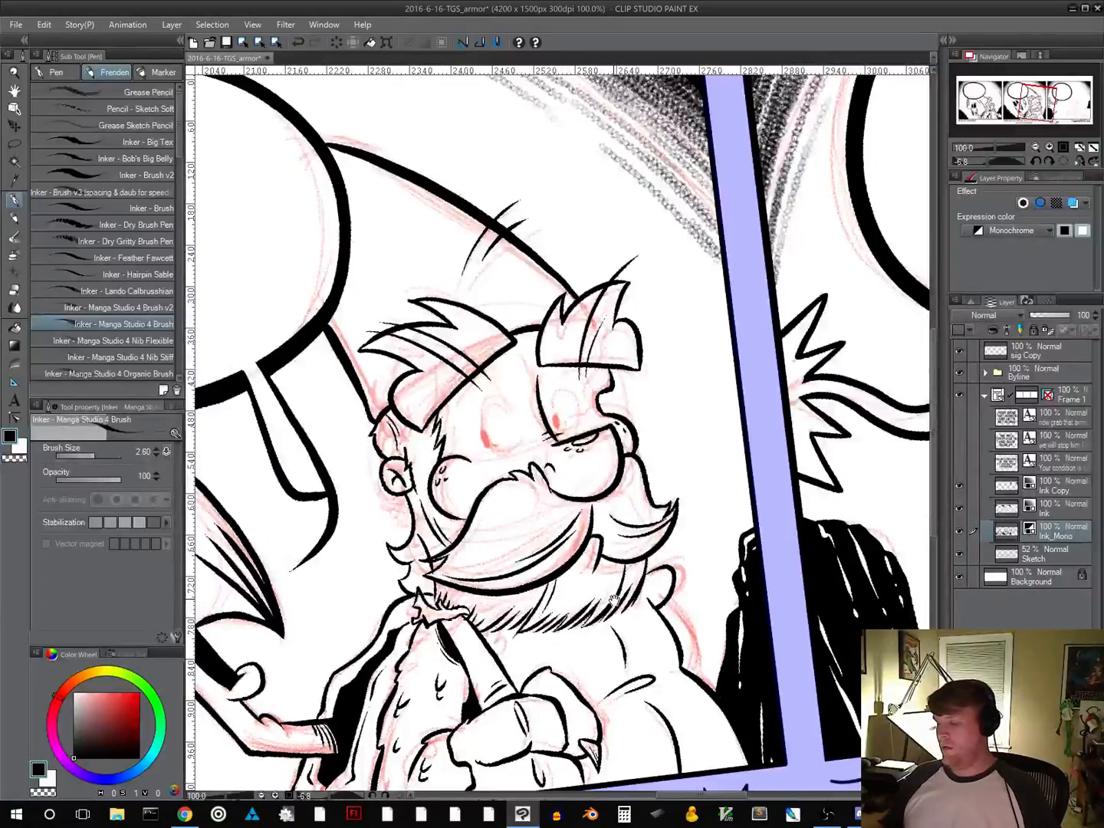
pyautogui.hotkey('ctrl', 'z')
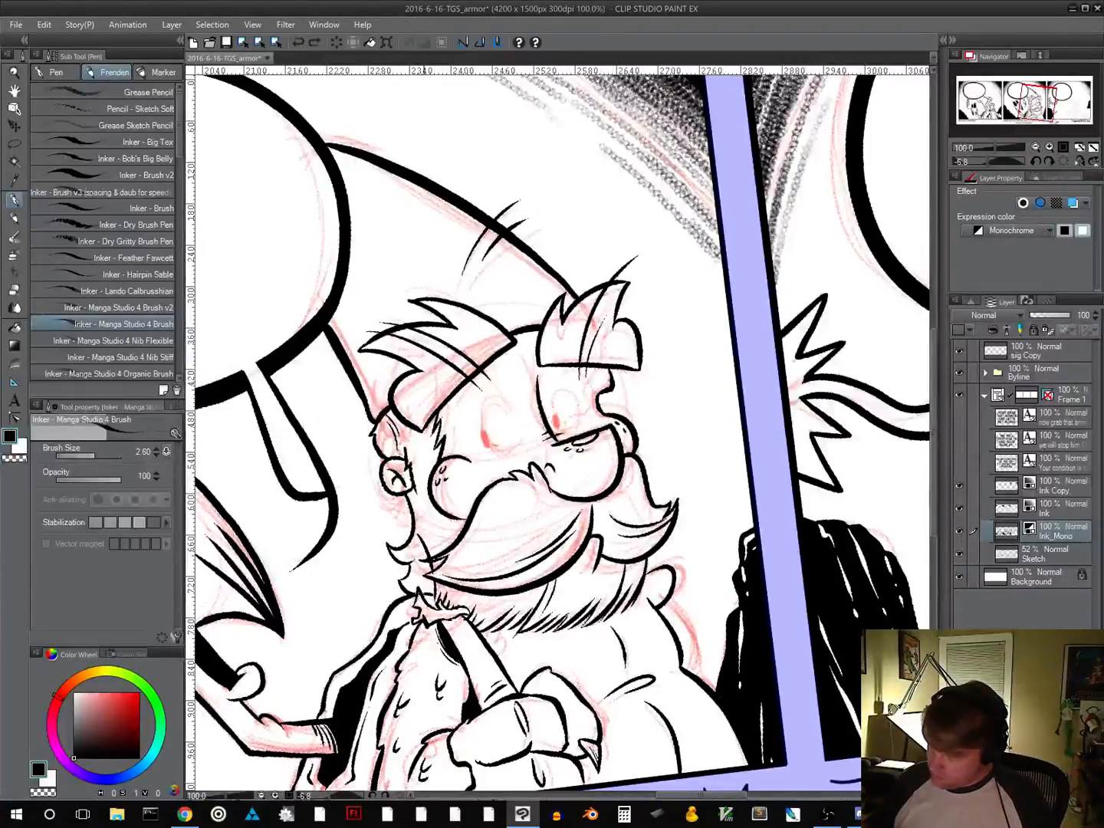
pyautogui.moveTo(418, 482)
pyautogui.mouseDown()
pyautogui.moveTo(433, 535)
pyautogui.moveTo(452, 542)
pyautogui.mouseUp()
pyautogui.hotkey('ctrl', 'z')
pyautogui.hotkey('ctrl', 'z')
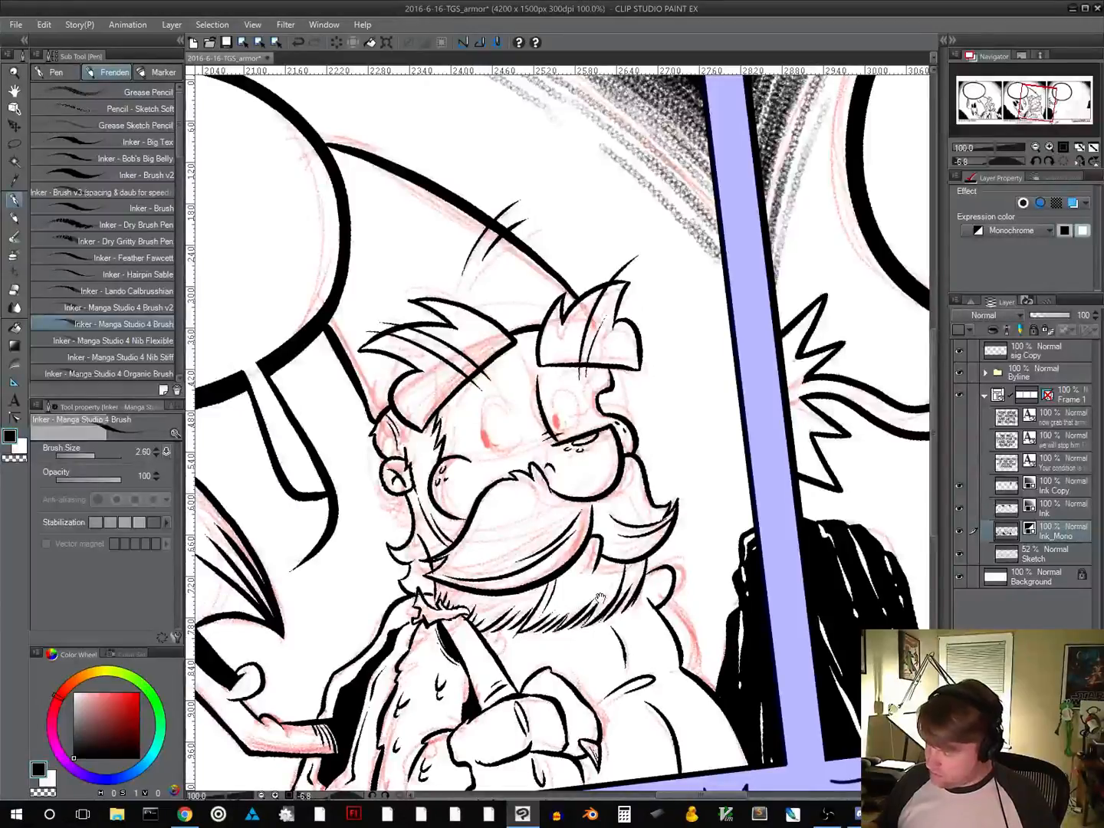
pyautogui.press('alt')
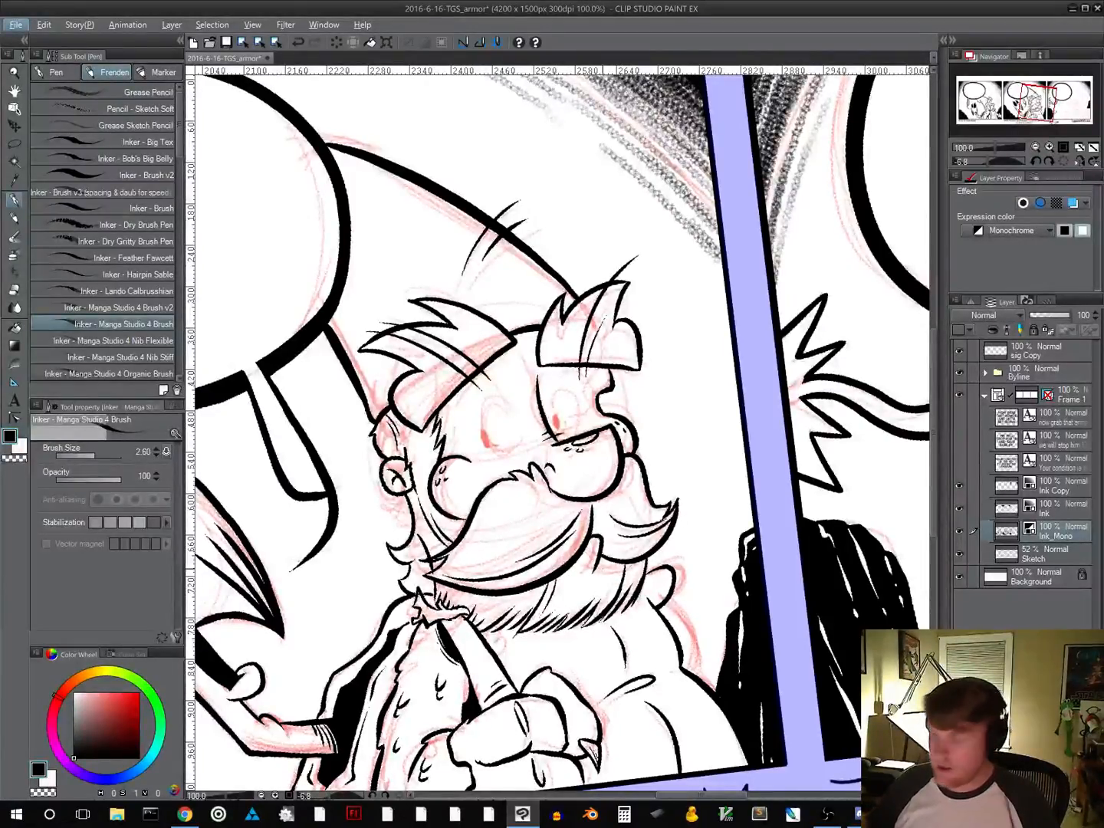
# Ink the near eye's solid black pupil and oval outline over the sketch
pyautogui.click(485, 437)
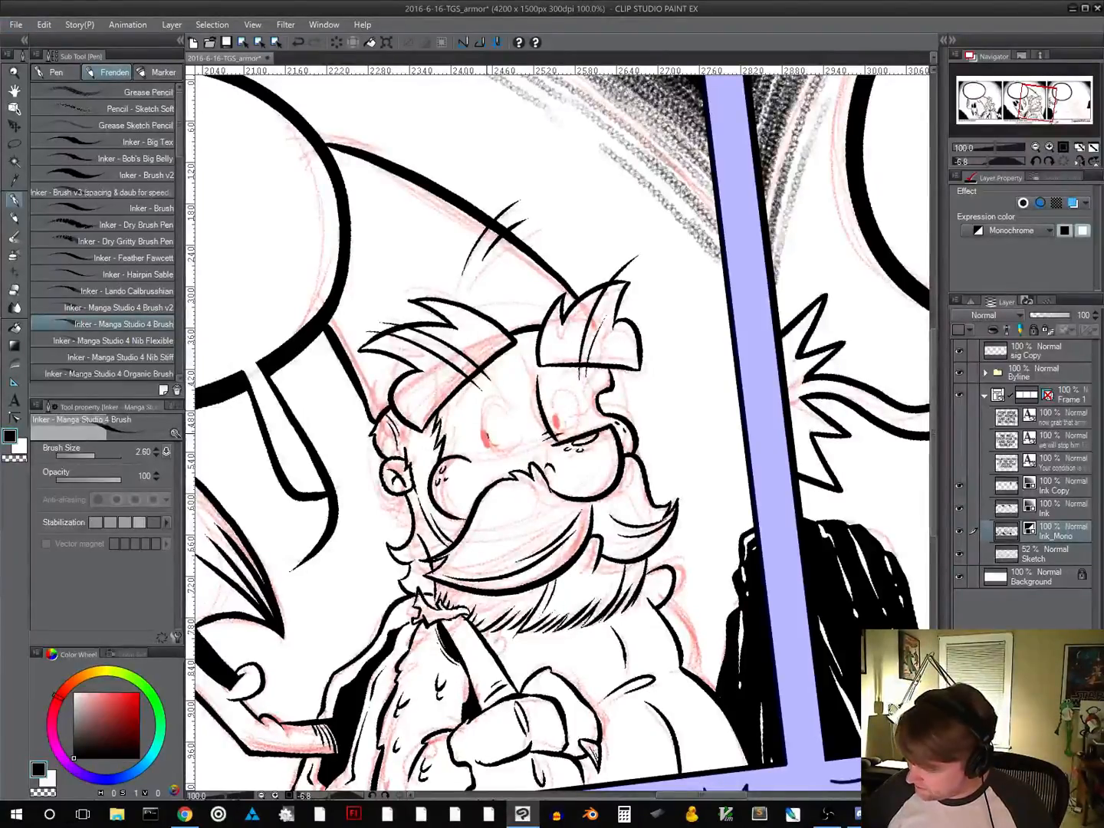
pyautogui.moveTo(484, 432)
pyautogui.mouseDown()
pyautogui.moveTo(514, 454)
pyautogui.moveTo(518, 439)
pyautogui.moveTo(493, 451)
pyautogui.moveTo(507, 458)
pyautogui.moveTo(516, 445)
pyautogui.moveTo(507, 400)
pyautogui.moveTo(487, 399)
pyautogui.moveTo(482, 430)
pyautogui.mouseUp()
pyautogui.hotkey('ctrl', 'z')
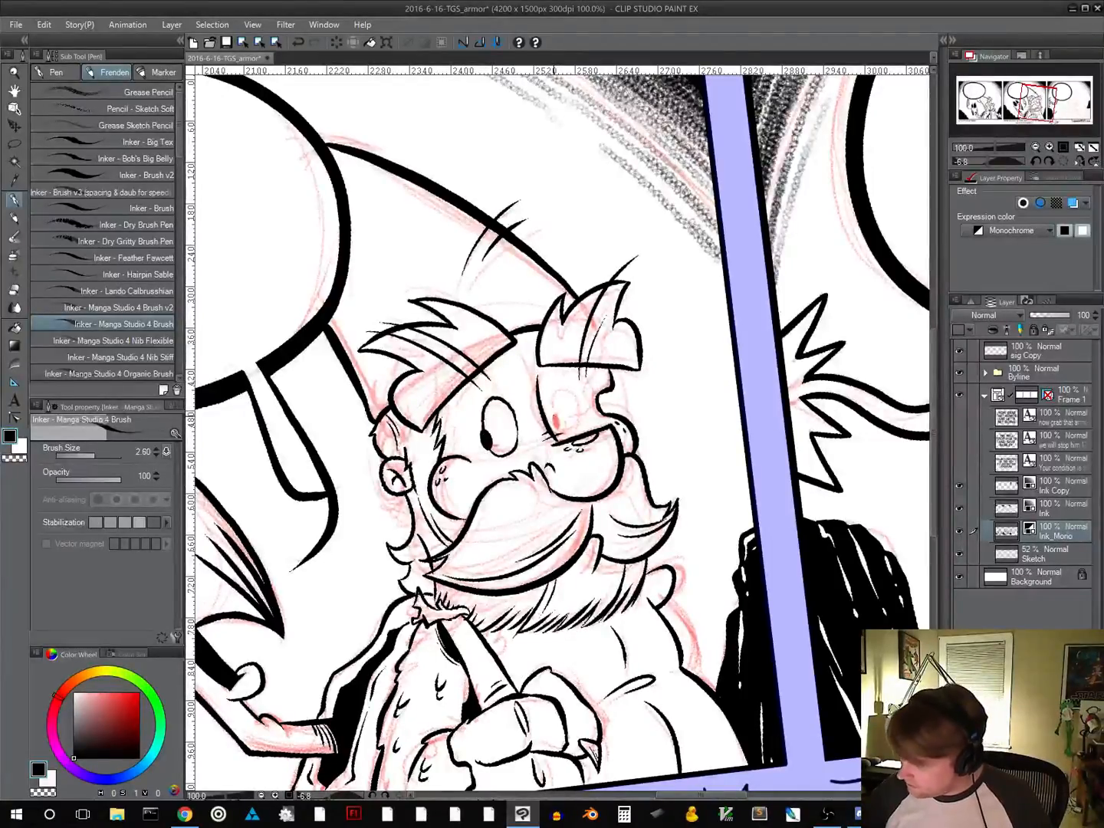
# Ink the far eye's pupil and narrow oval outline above the cheek, undoing unwanted outline strokes
pyautogui.moveTo(554, 413)
pyautogui.mouseDown()
pyautogui.moveTo(556, 429)
pyautogui.moveTo(599, 435)
pyautogui.mouseUp()
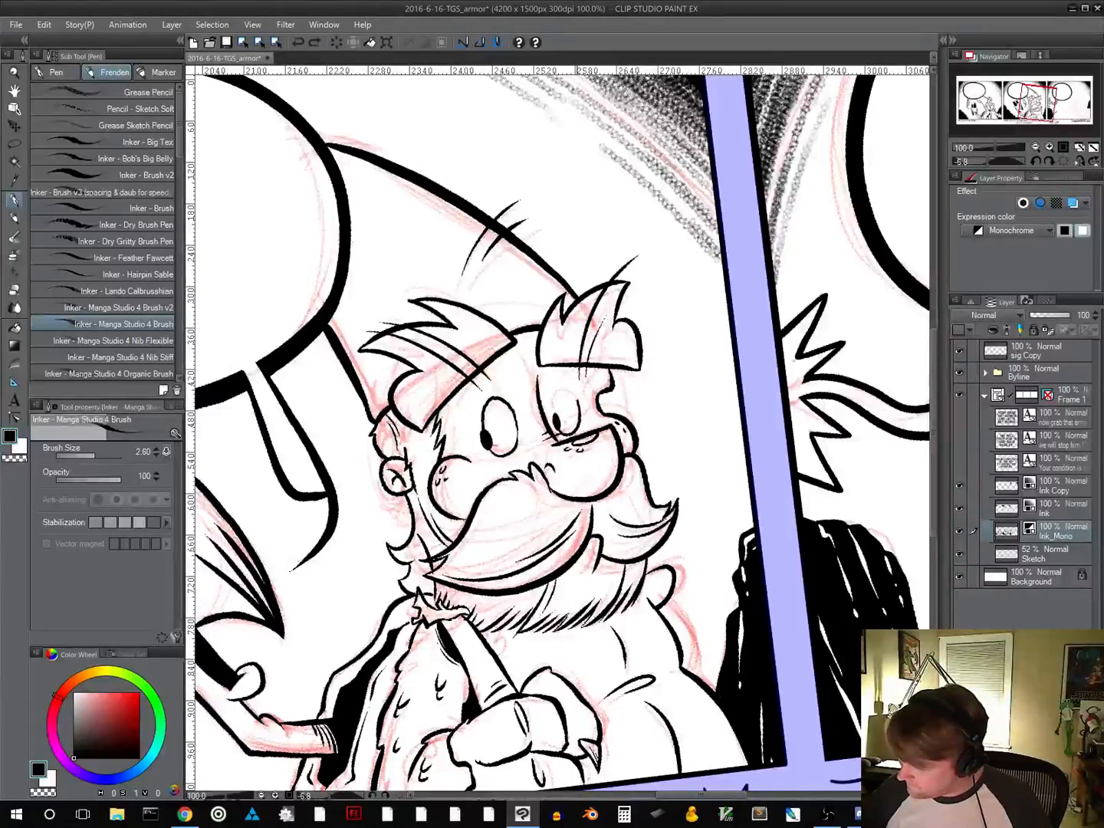
pyautogui.moveTo(581, 403)
pyautogui.mouseDown()
pyautogui.moveTo(563, 387)
pyautogui.moveTo(553, 412)
pyautogui.moveTo(568, 385)
pyautogui.moveTo(583, 425)
pyautogui.moveTo(580, 406)
pyautogui.mouseUp()
pyautogui.hotkey('ctrl', 'z')
pyautogui.hotkey('ctrl', 'z')
pyautogui.hotkey('ctrl', 'z')
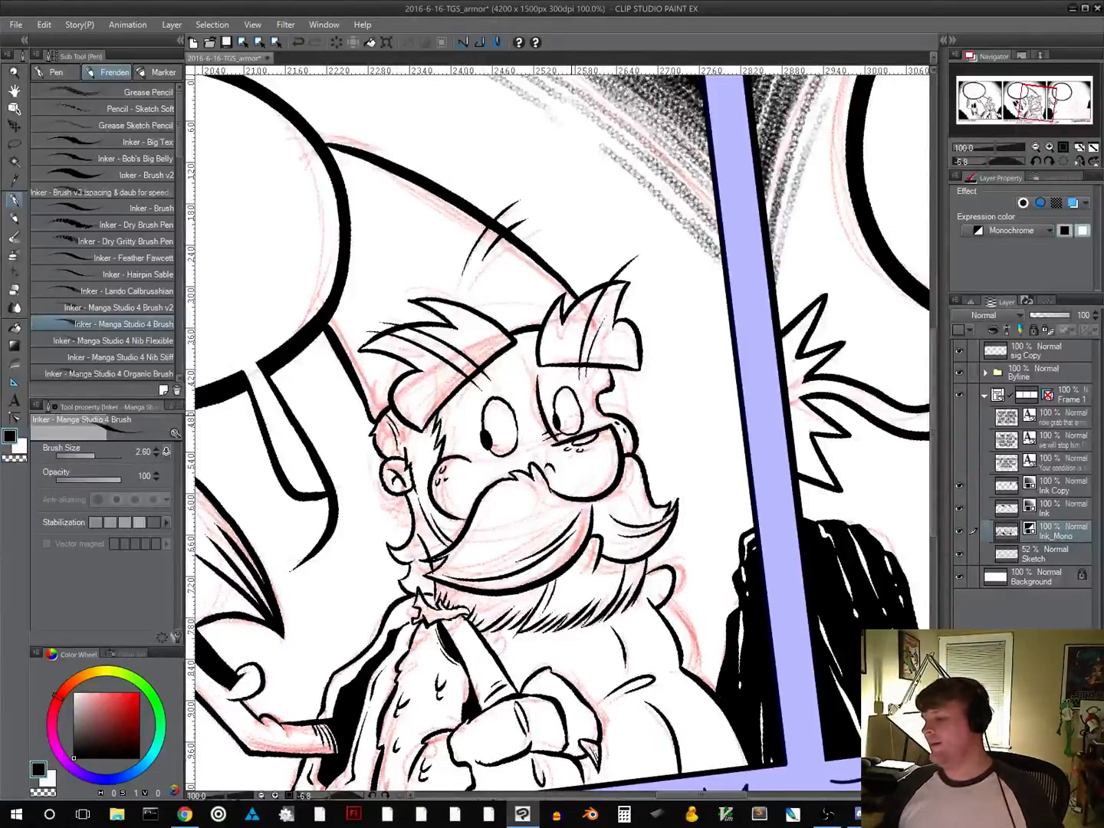
pyautogui.hotkey('ctrl', 'z')
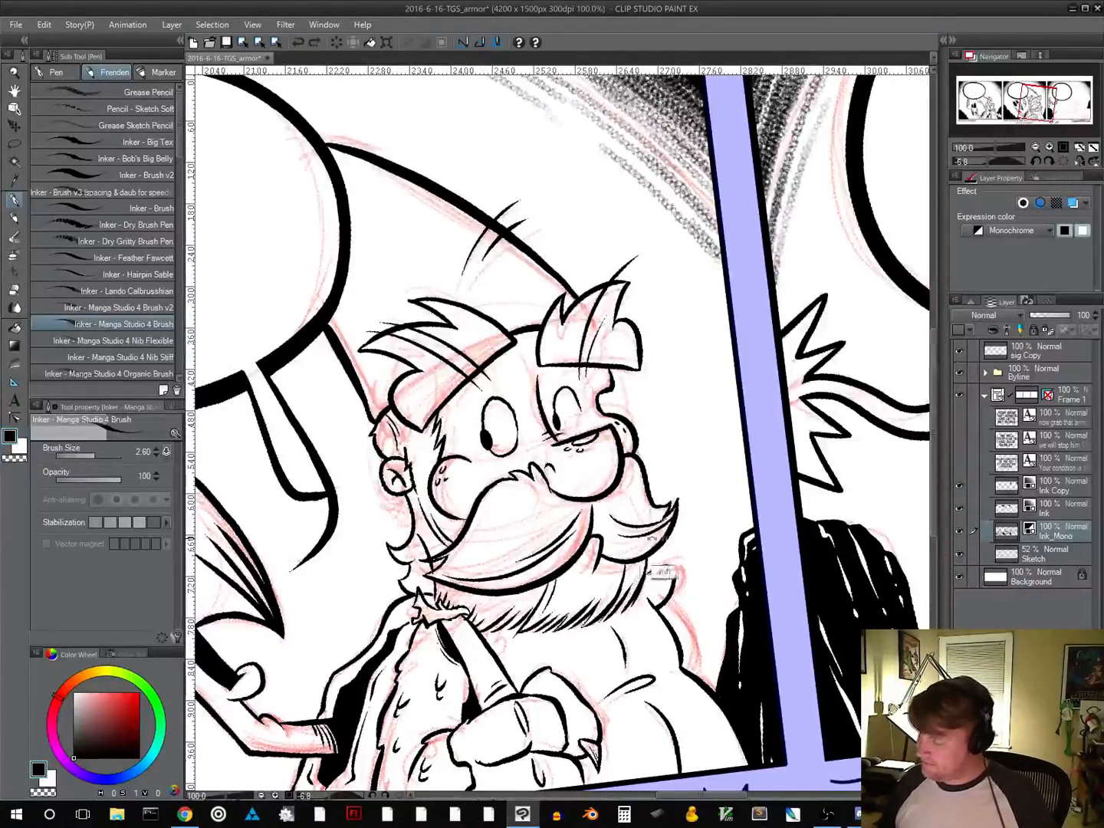
# Refine the far eye's outline on a rotated canvas and ink a curved crease above the near eye, undoing the stroke that misses
pyautogui.moveTo(665, 569); pyautogui.dragTo(420, 620)
pyautogui.moveTo(611, 522); pyautogui.dragTo(504, 569)
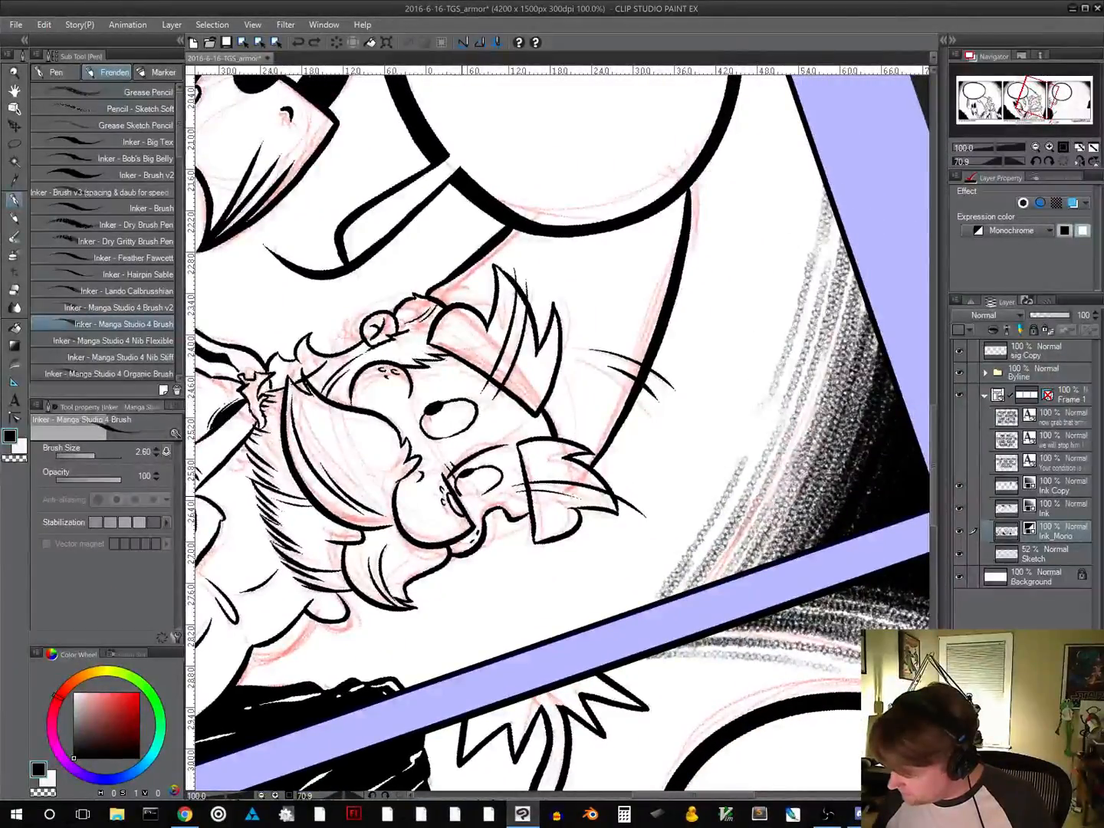
pyautogui.moveTo(459, 497)
pyautogui.mouseDown()
pyautogui.moveTo(485, 497)
pyautogui.moveTo(507, 480)
pyautogui.moveTo(498, 489)
pyautogui.mouseUp()
pyautogui.hotkey('ctrl', 'z')
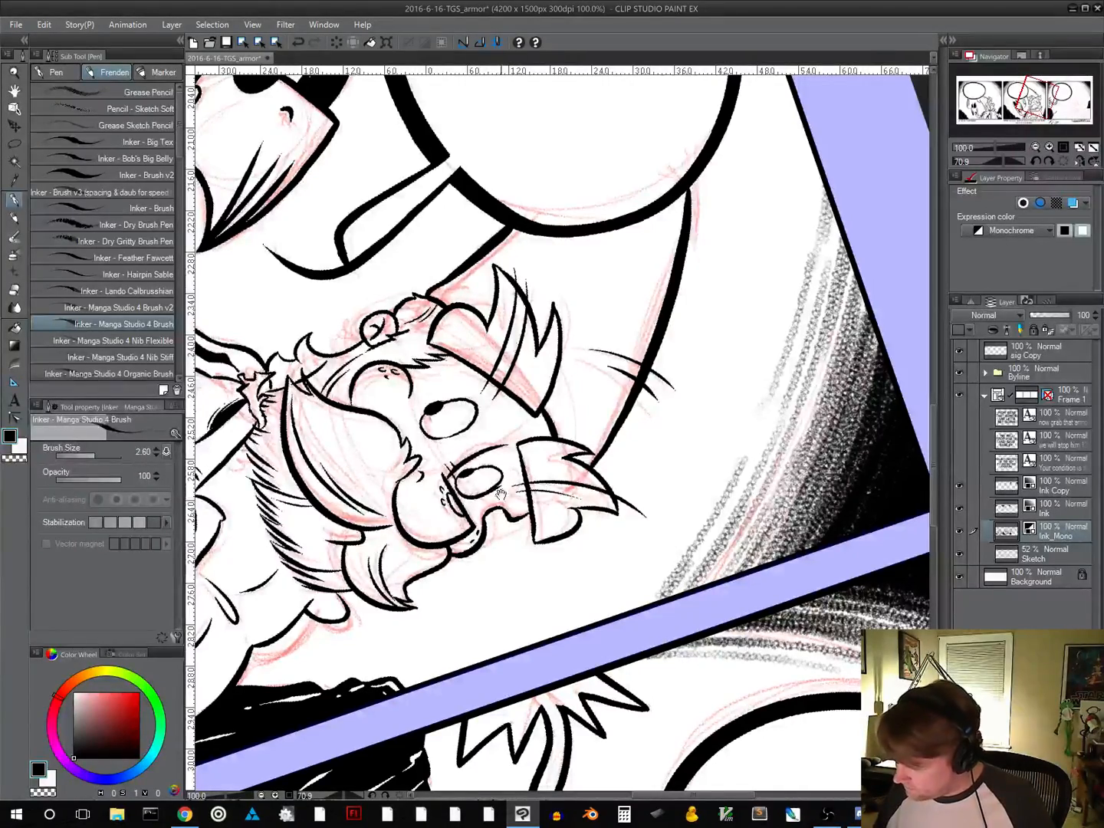
pyautogui.moveTo(693, 529); pyautogui.dragTo(642, 361)
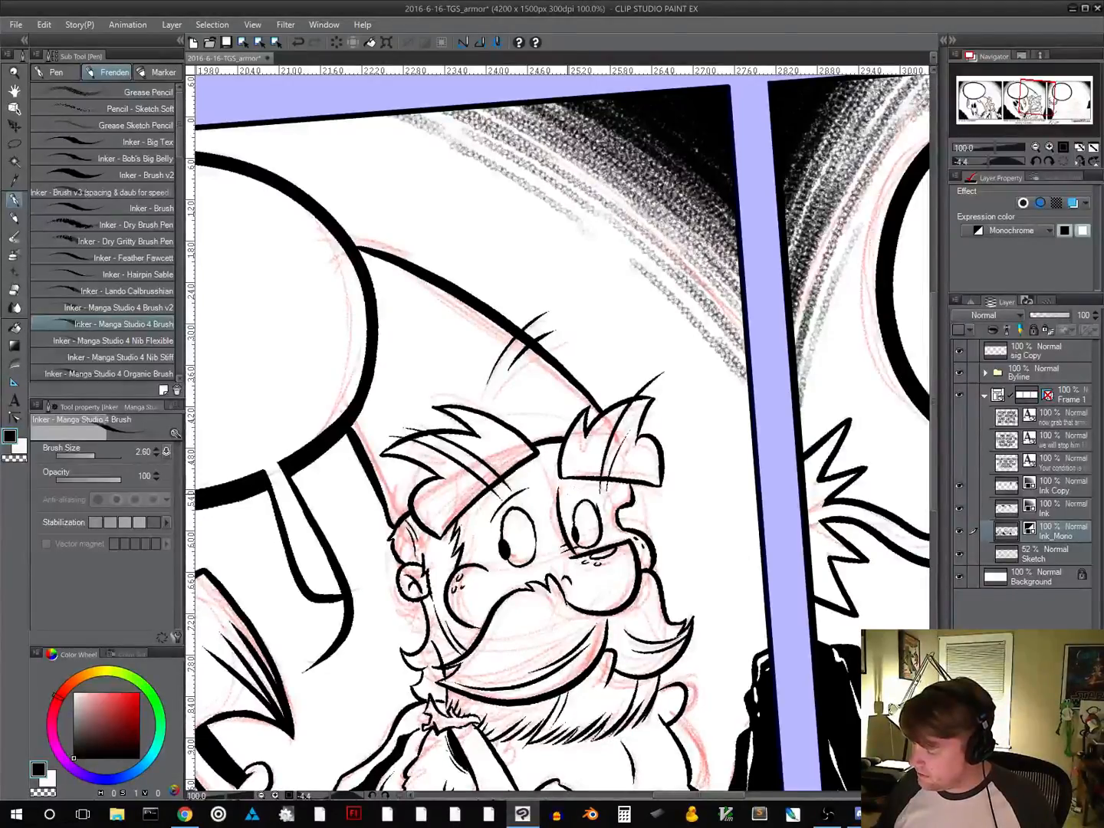
# Undo the last stroke on the far eye and retouch its pupil with a short stroke
pyautogui.scroll(-3, 640, 470)
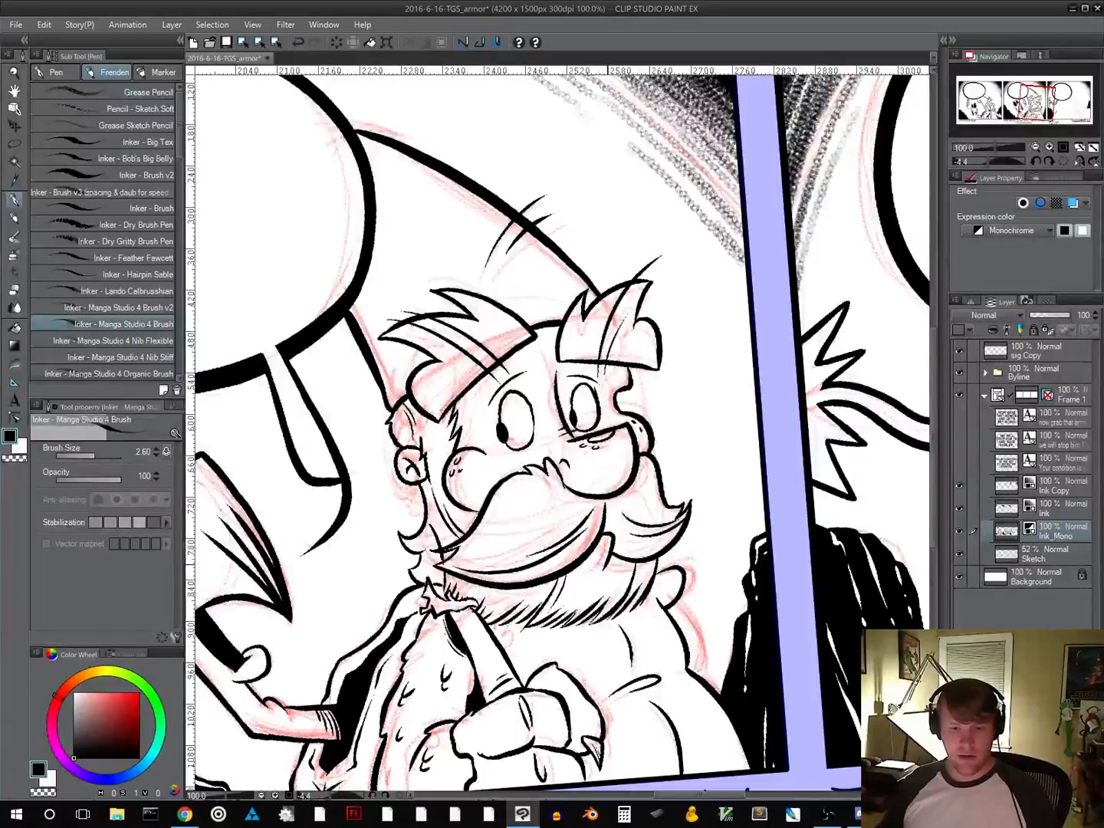
pyautogui.moveTo(613, 562); pyautogui.dragTo(528, 629)
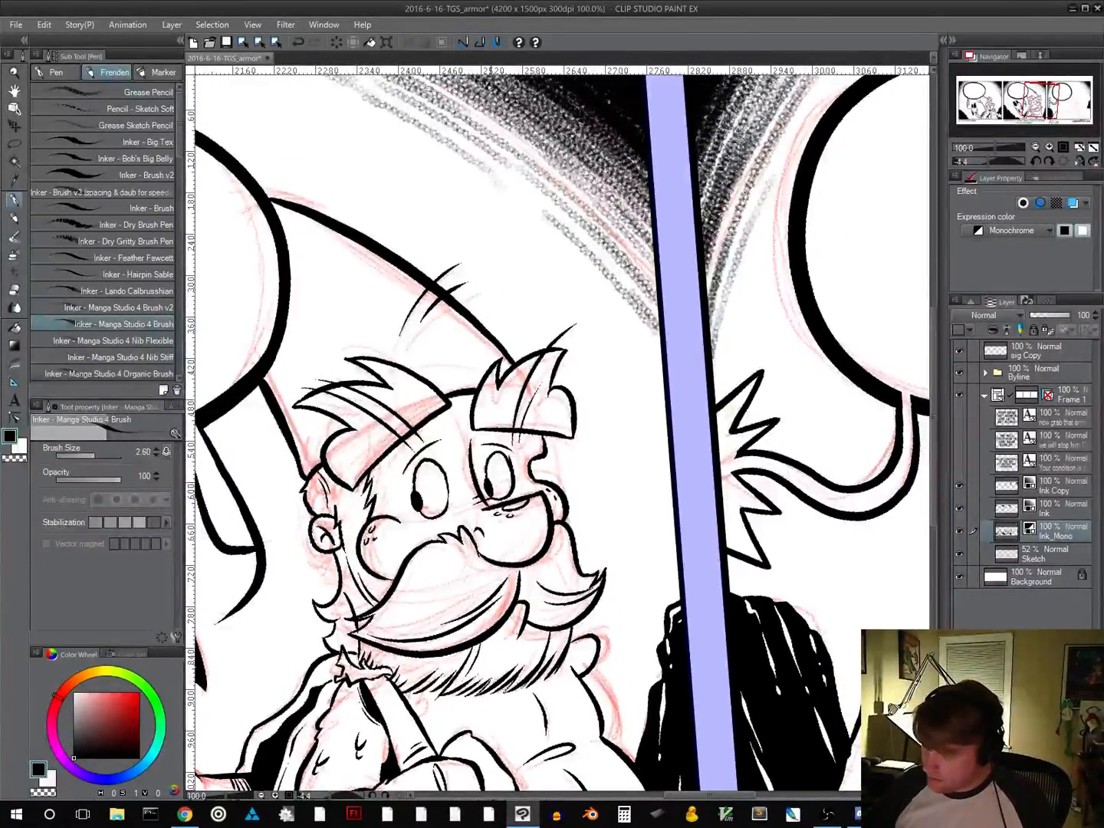
pyautogui.hotkey('ctrl', 'z')
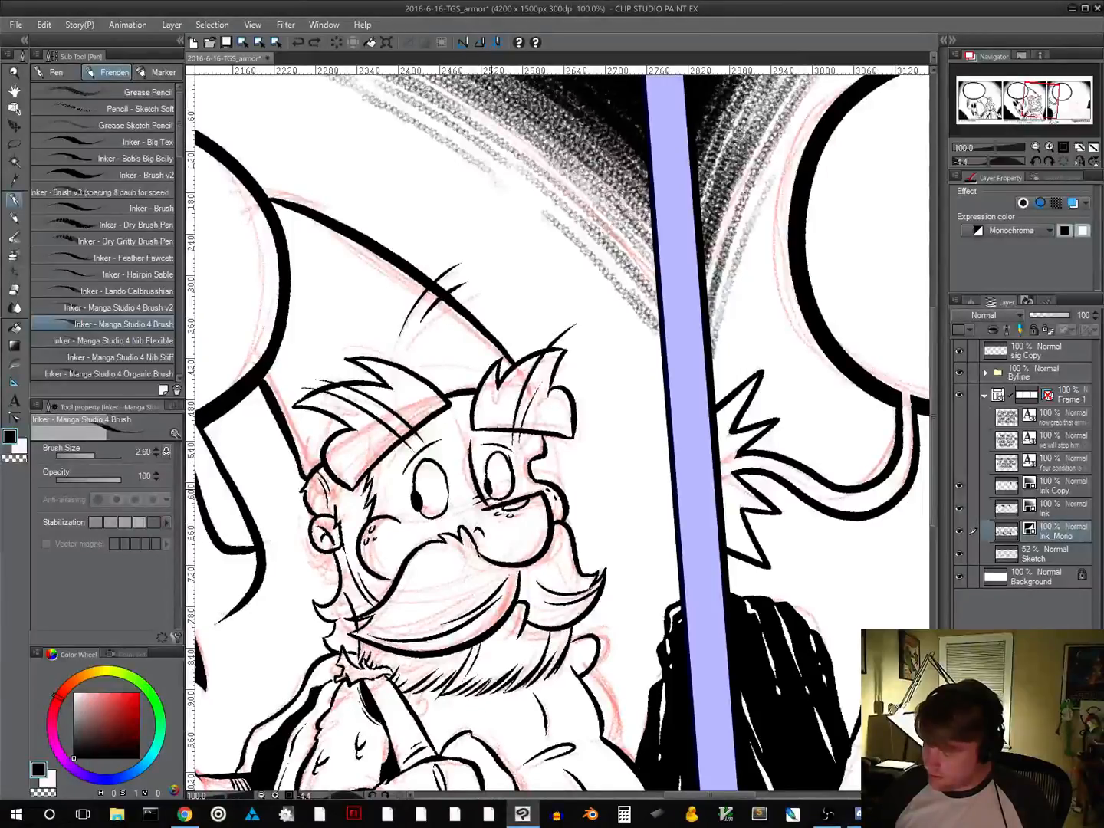
pyautogui.moveTo(488, 479); pyautogui.dragTo(491, 494)
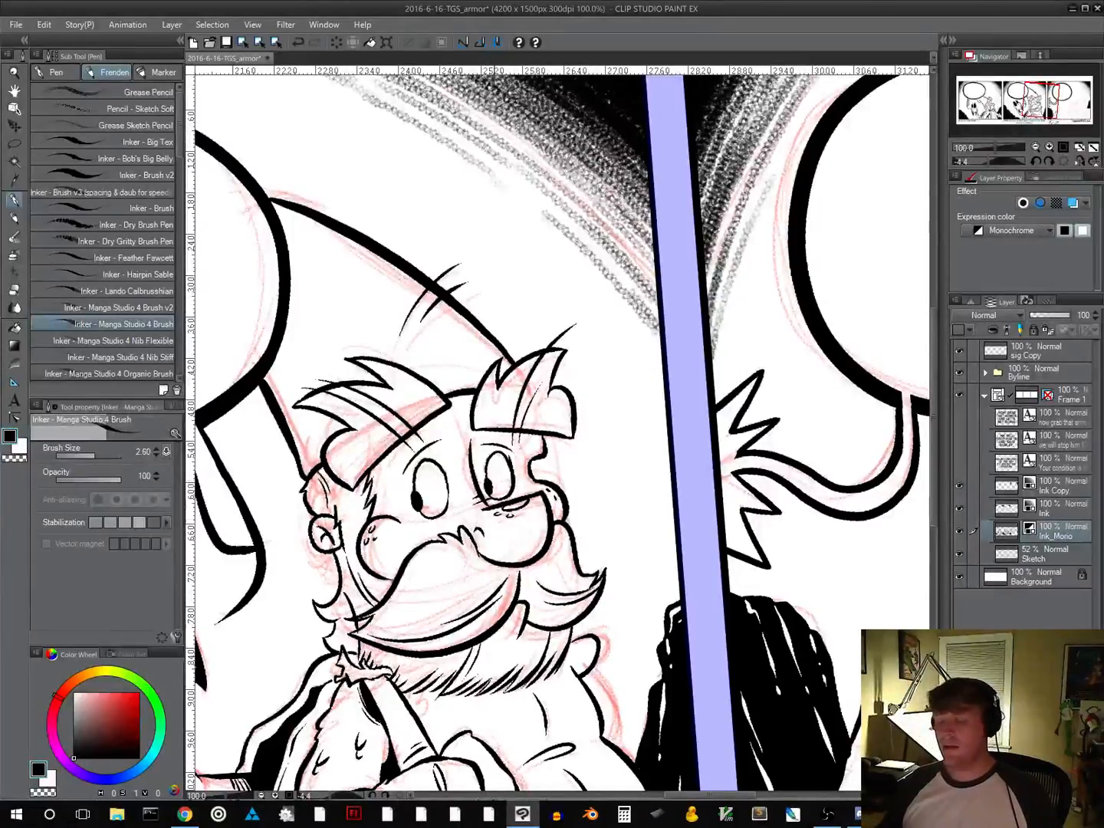
# Examine panel two's inked bearded character close up and within the whole strip for missing line work
pyautogui.moveTo(526, 687); pyautogui.dragTo(604, 582)
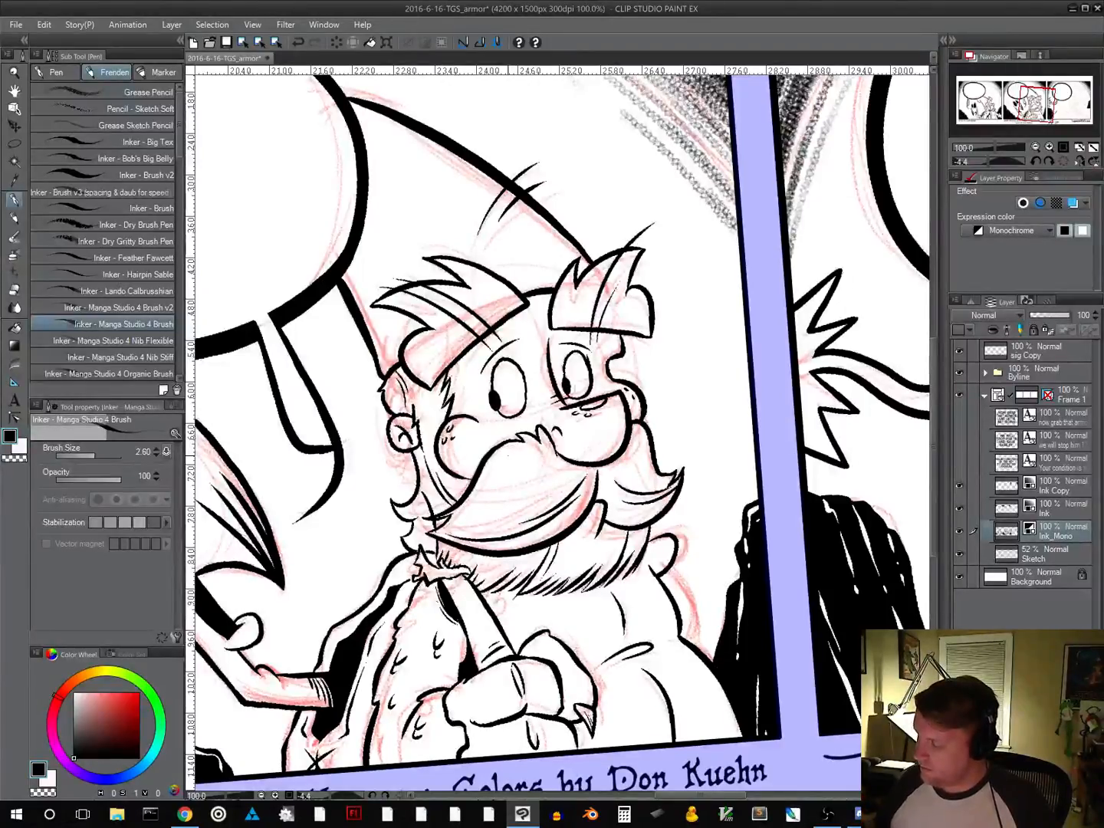
pyautogui.scroll(1, 593, 418)
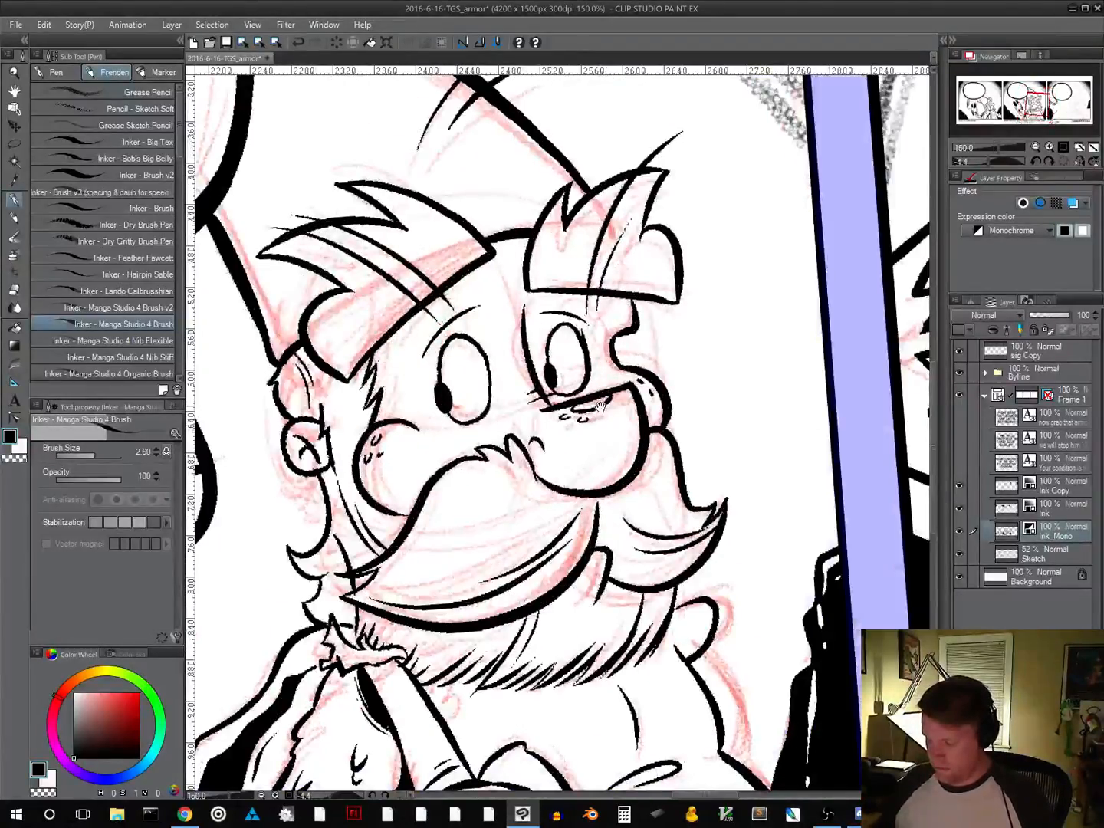
pyautogui.scroll(-1, 602, 440)
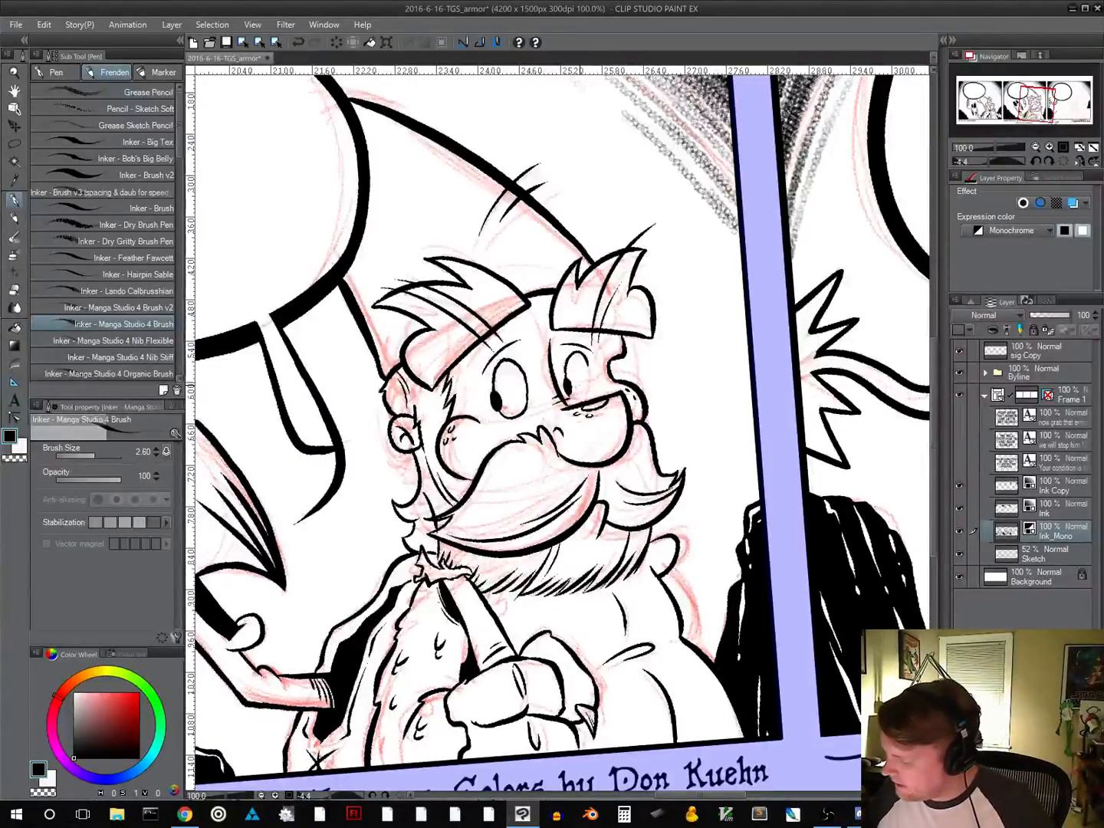
pyautogui.moveTo(591, 393); pyautogui.dragTo(458, 472)
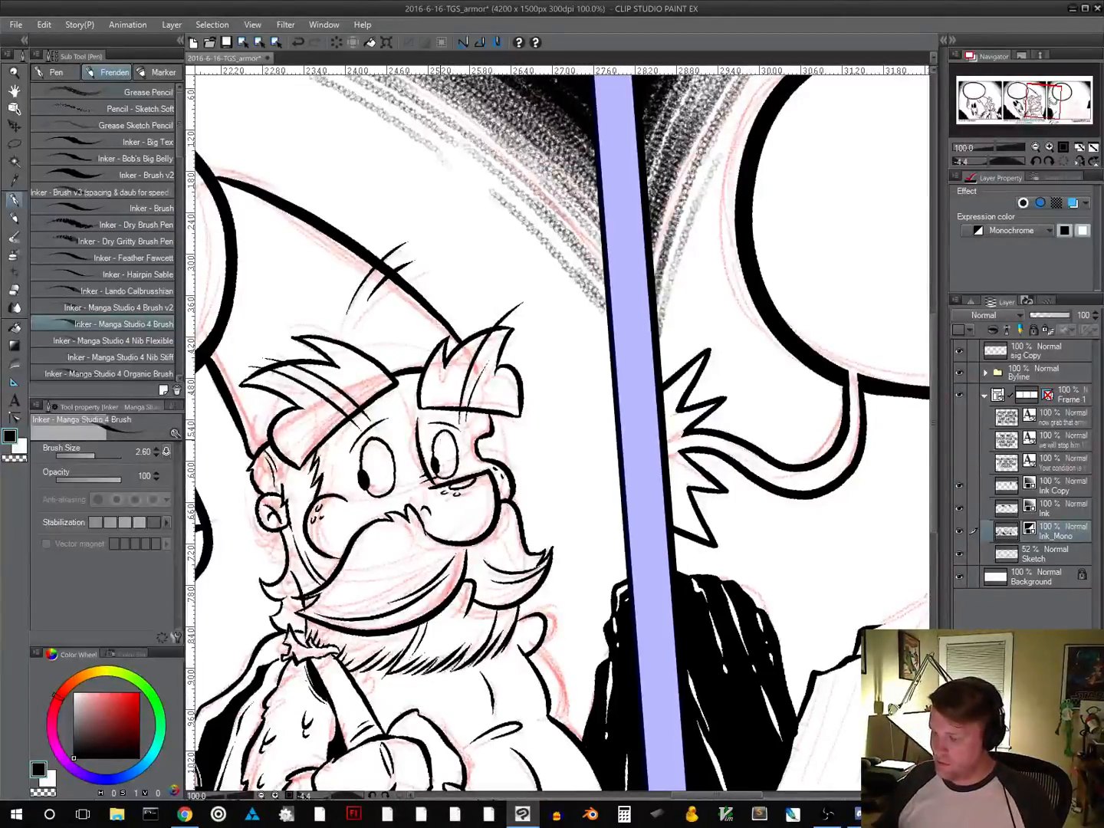
pyautogui.moveTo(548, 598); pyautogui.dragTo(645, 408)
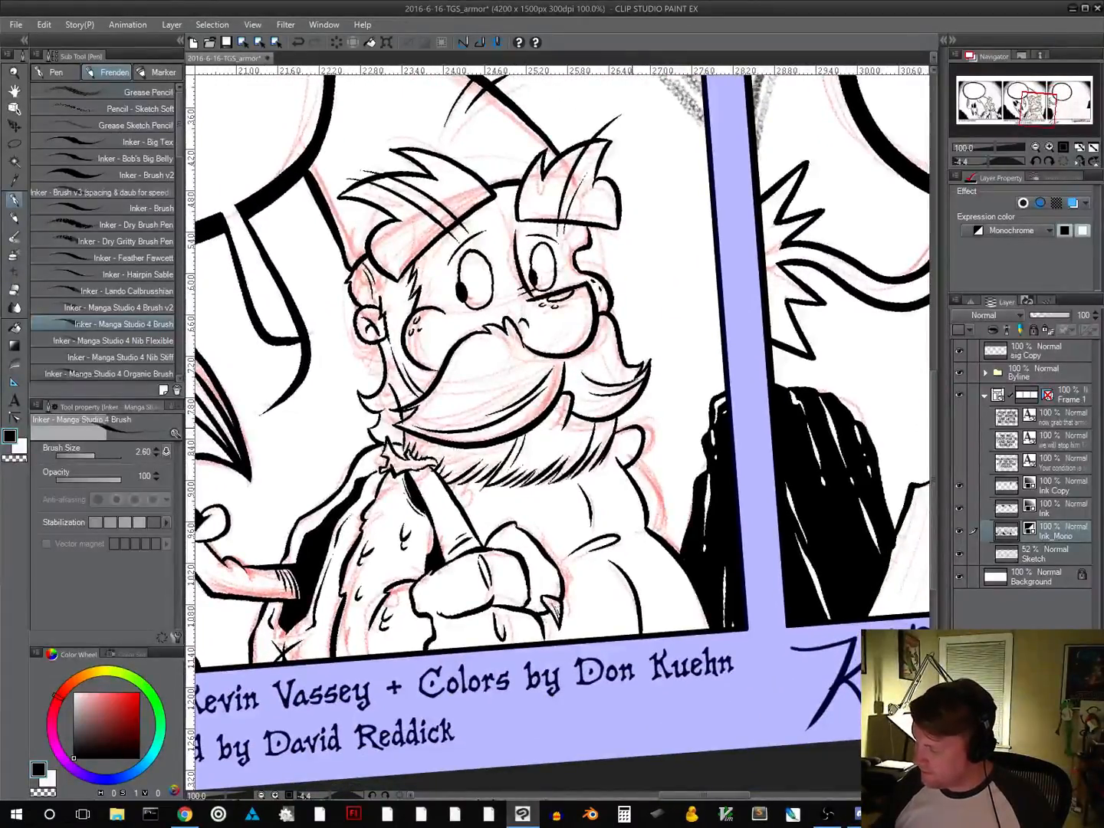
pyautogui.moveTo(669, 600); pyautogui.dragTo(736, 568)
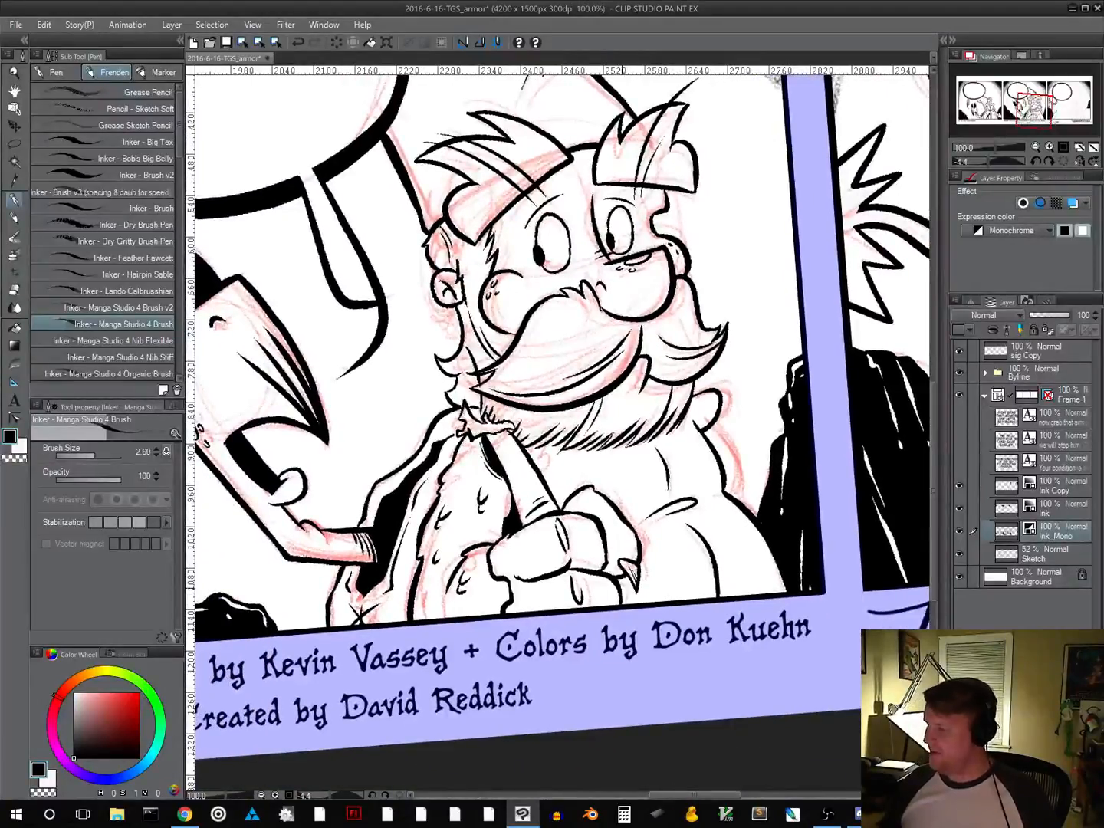
pyautogui.moveTo(649, 544); pyautogui.dragTo(617, 764)
pyautogui.moveTo(579, 569); pyautogui.dragTo(441, 614)
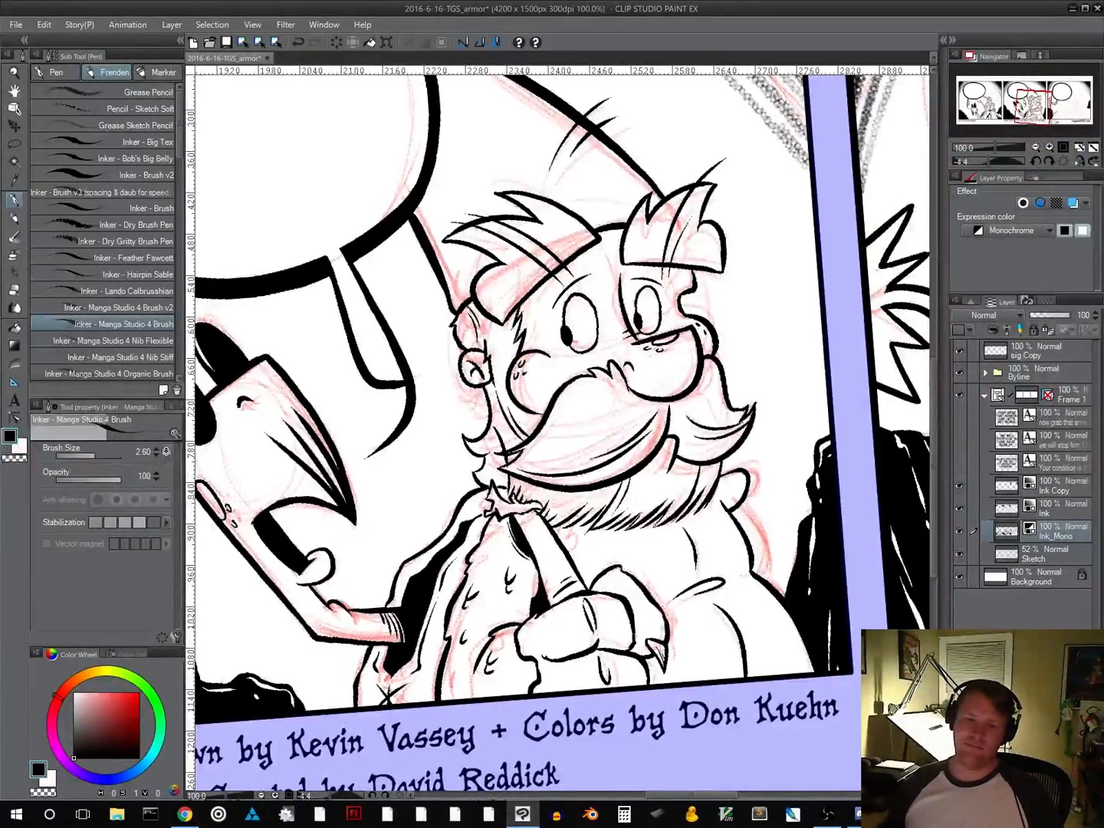
pyautogui.moveTo(706, 497); pyautogui.dragTo(667, 554)
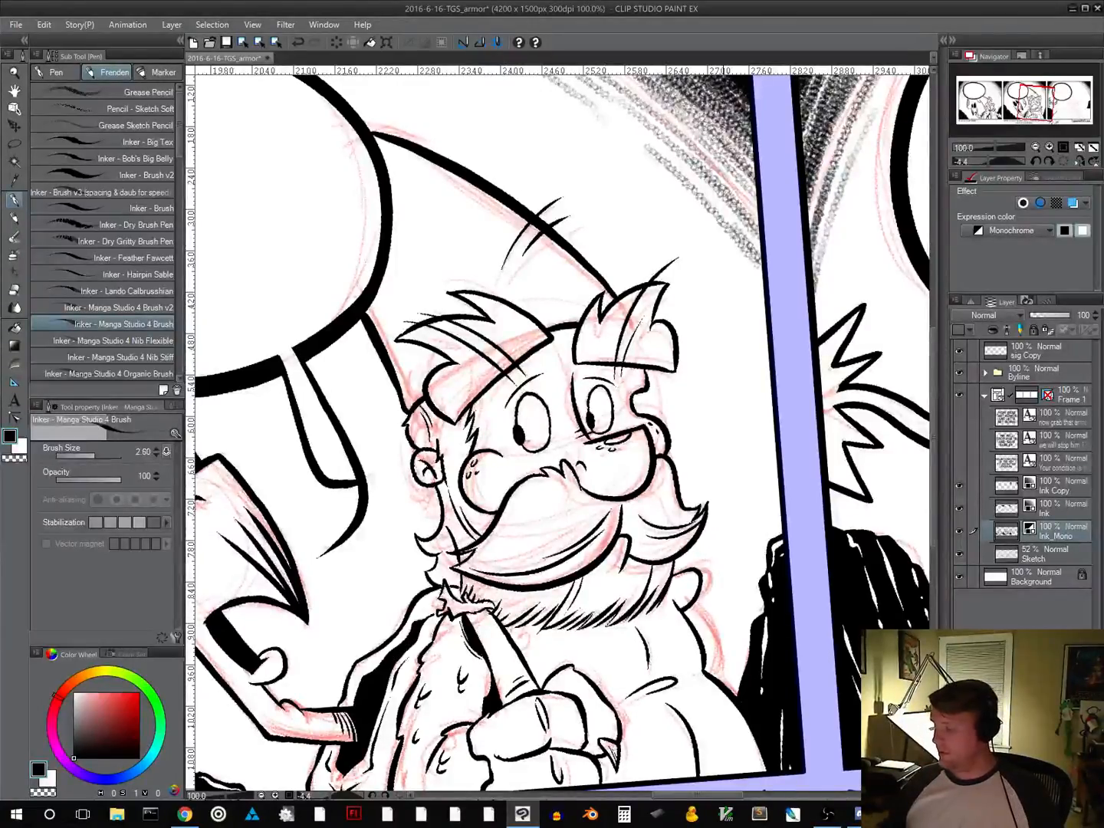
pyautogui.keyDown('alt'); pyautogui.scroll(-3, 715, 538); pyautogui.keyUp('alt')
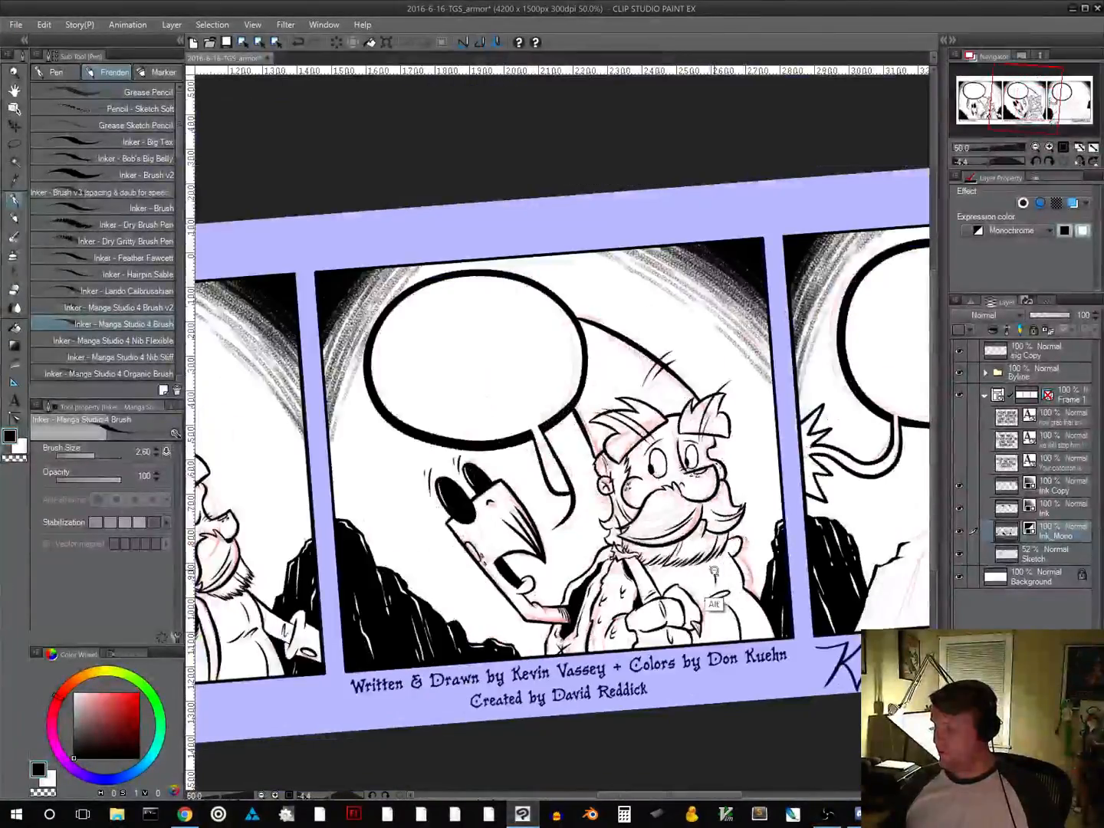
pyautogui.keyDown('alt'); pyautogui.scroll(-1, 715, 569); pyautogui.keyUp('alt')
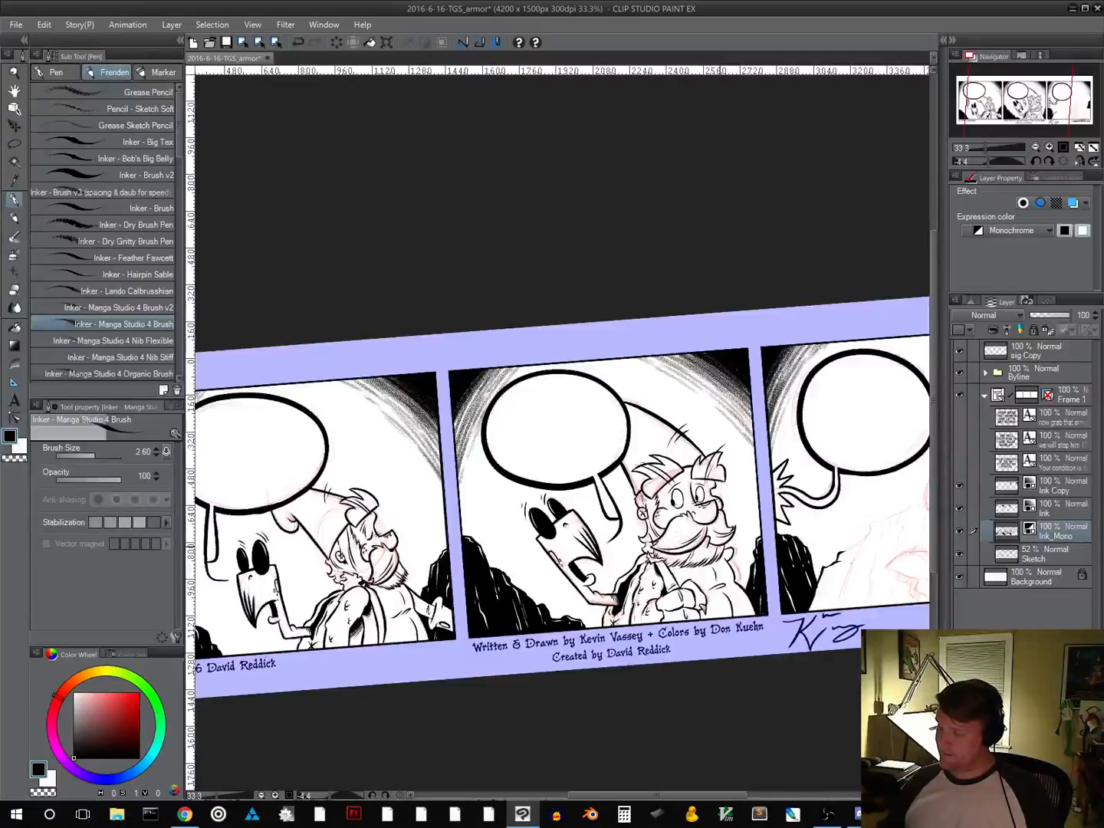
pyautogui.keyDown('alt'); pyautogui.scroll(3, 661, 469); pyautogui.keyUp('alt')
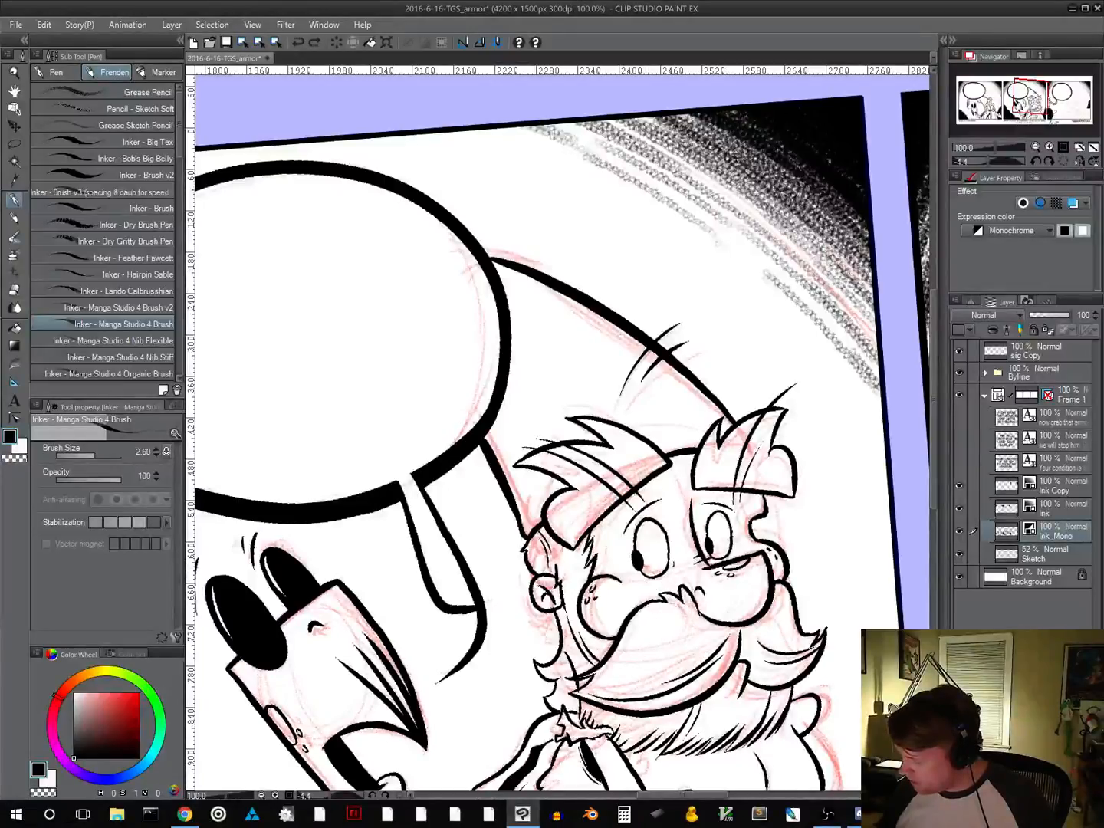
# Ink short wrinkle lines around the outer corners of the bearded character's near and far eyes
pyautogui.moveTo(673, 565); pyautogui.dragTo(658, 587)
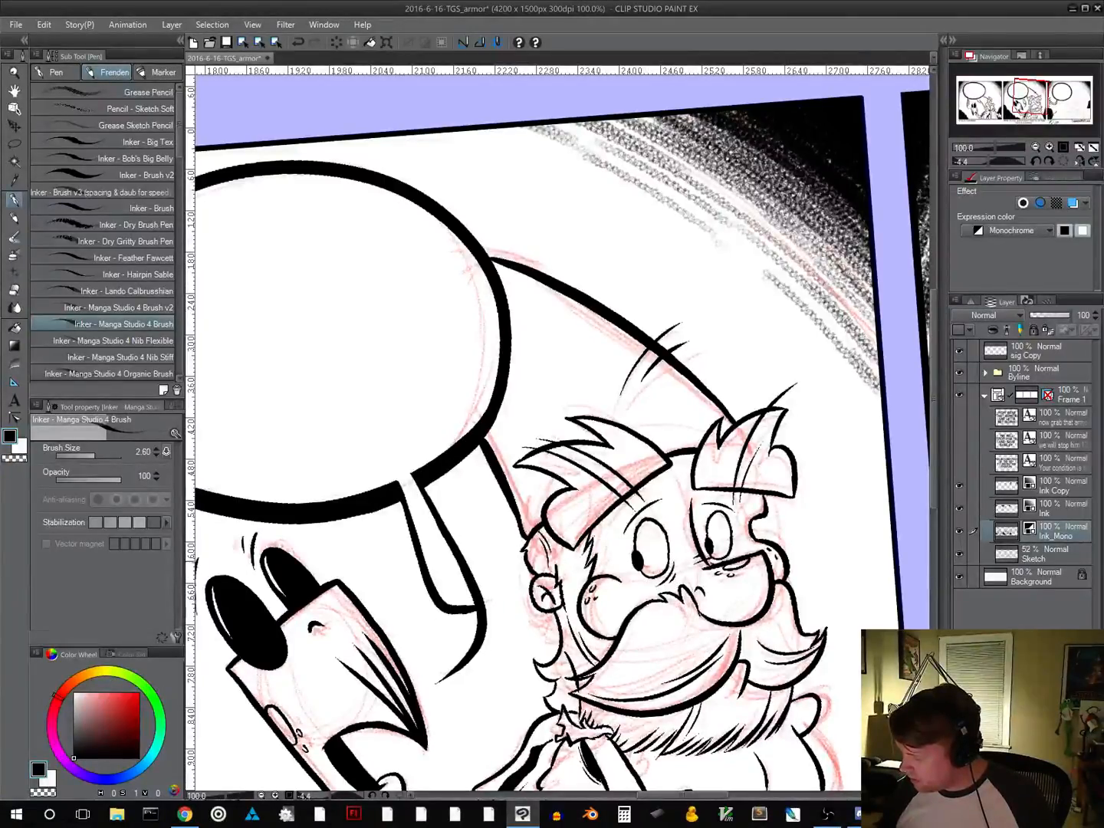
pyautogui.moveTo(686, 616); pyautogui.dragTo(580, 603)
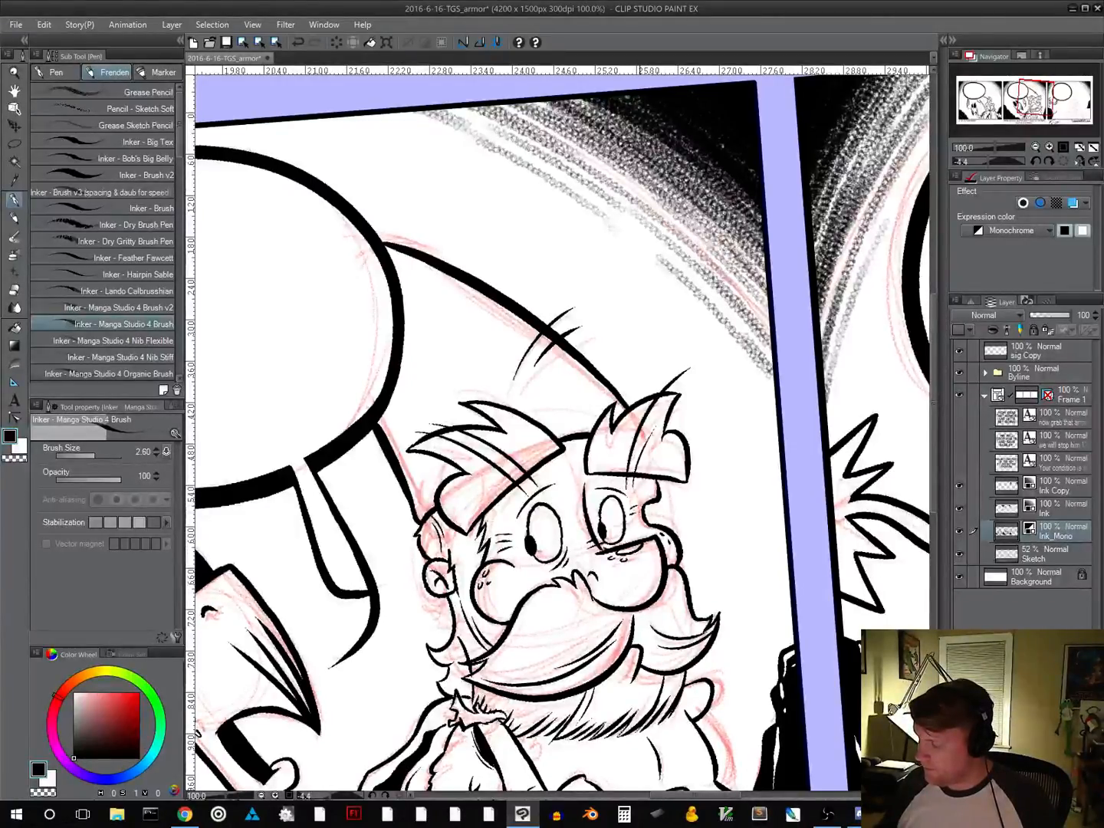
pyautogui.moveTo(700, 598); pyautogui.dragTo(716, 476)
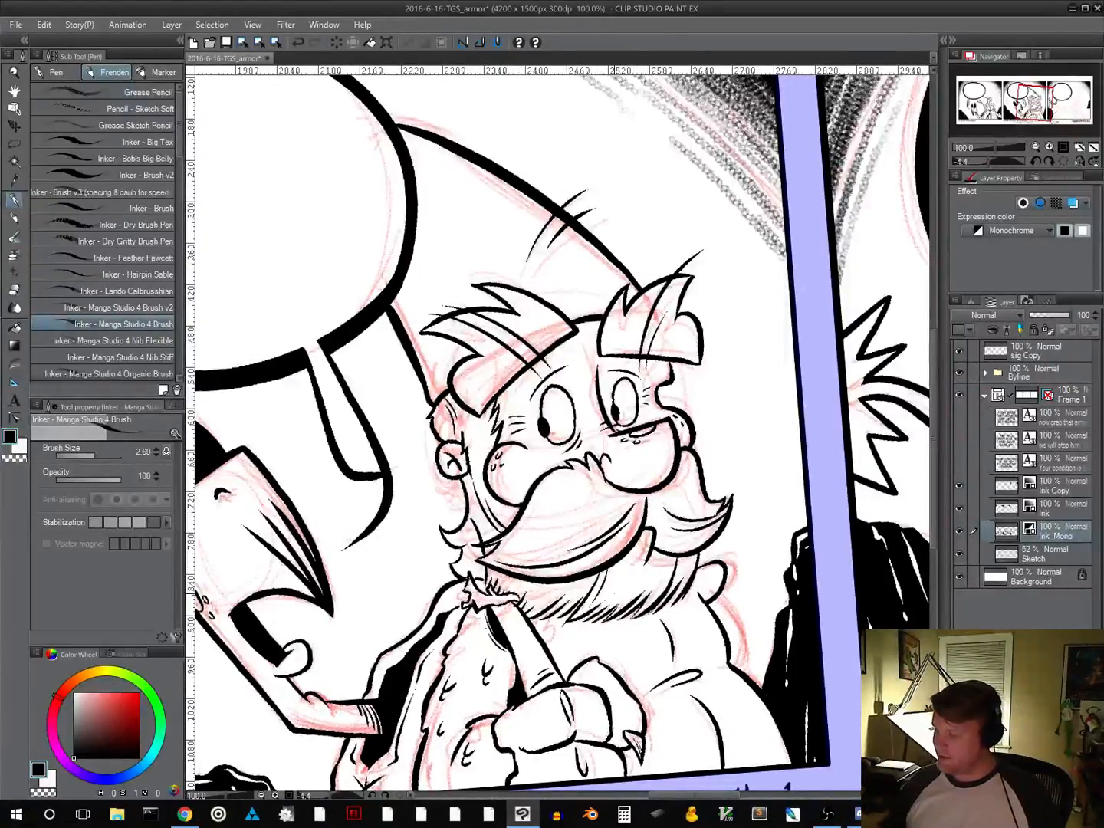
pyautogui.moveTo(756, 532)
pyautogui.mouseDown()
pyautogui.moveTo(503, 682)
pyautogui.moveTo(771, 505)
pyautogui.moveTo(824, 452)
pyautogui.mouseUp()
pyautogui.moveTo(563, 638); pyautogui.dragTo(739, 514)
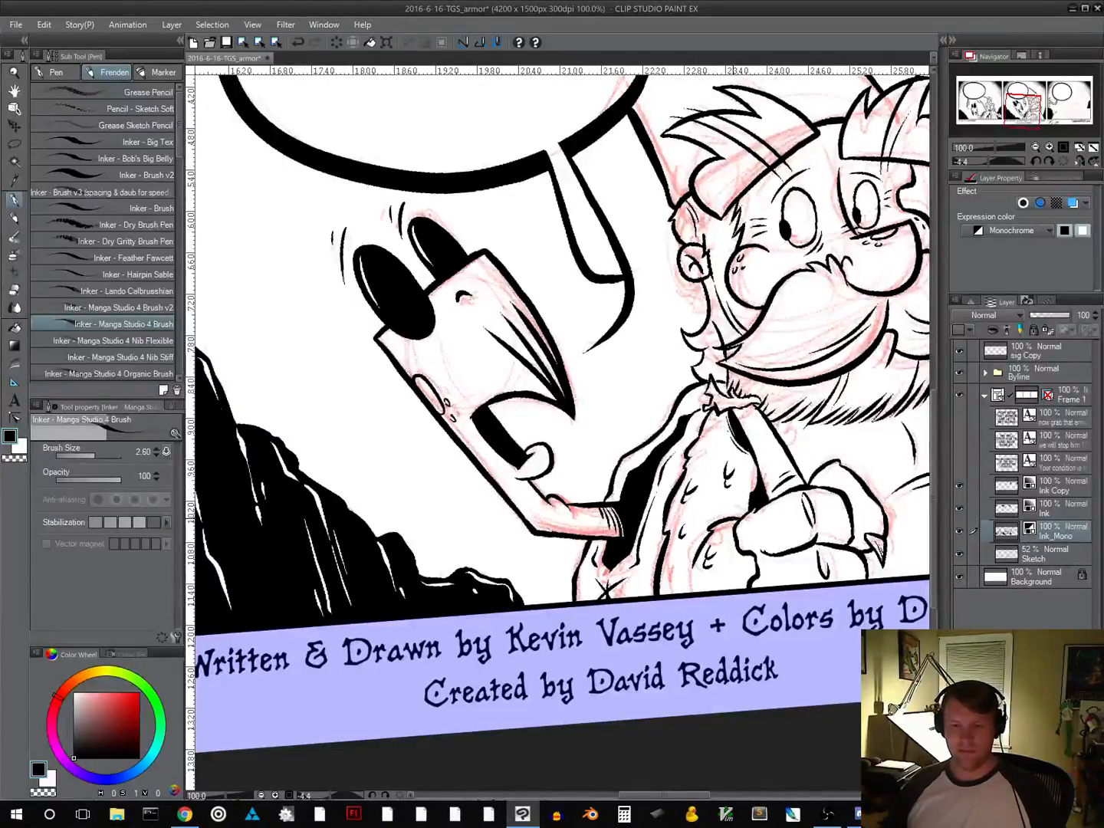
pyautogui.moveTo(751, 507); pyautogui.dragTo(456, 671)
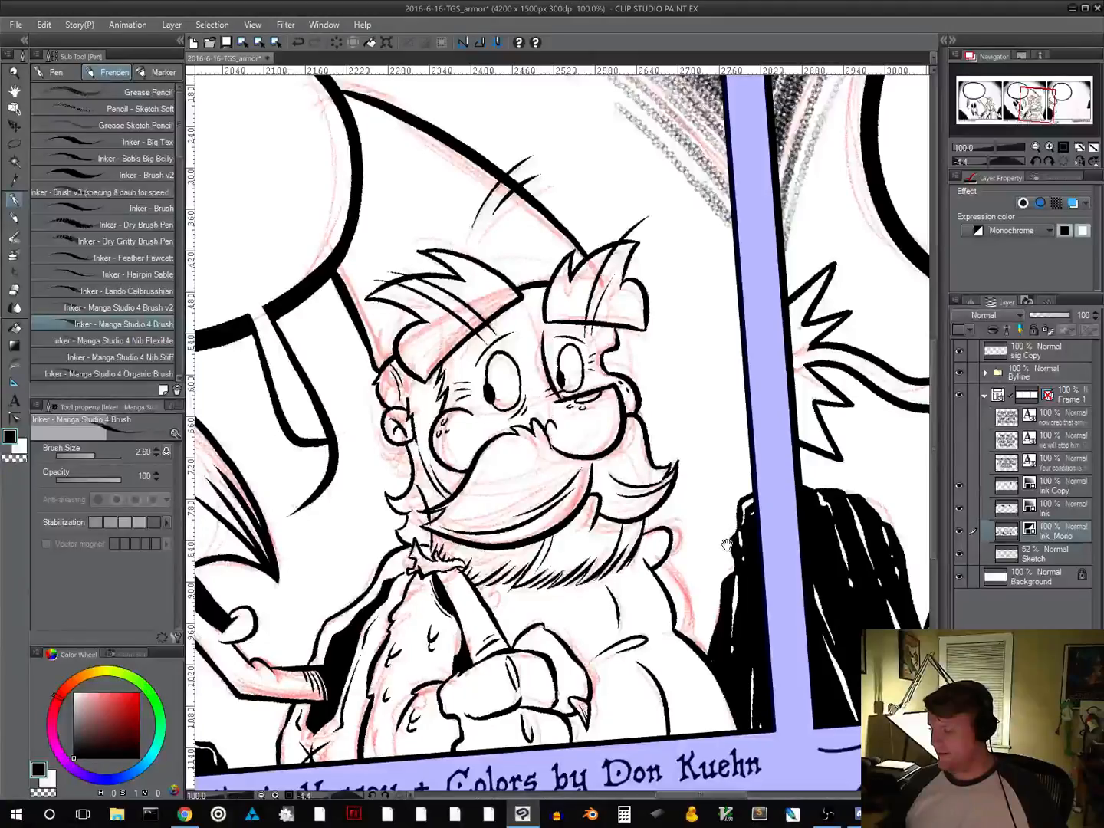
pyautogui.moveTo(639, 629); pyautogui.dragTo(599, 643)
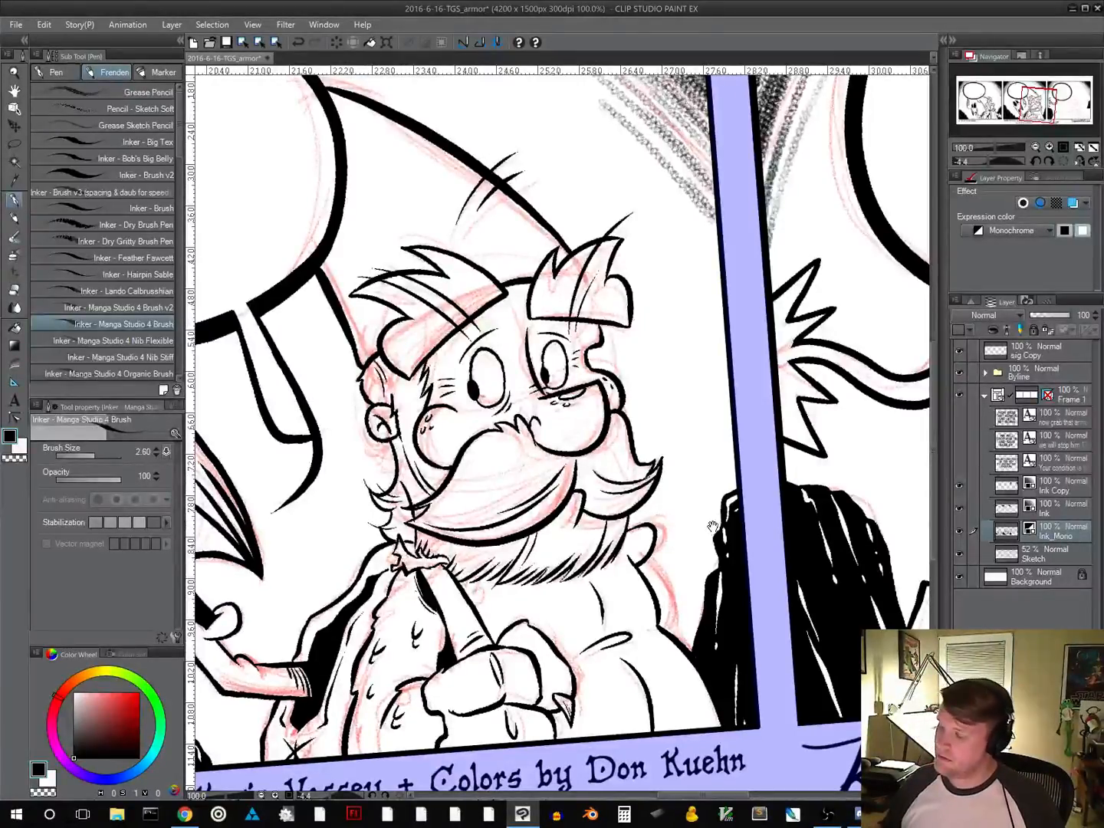
# Open the automatic pen pressure adjustment and place its window over panel three's skeleton sketch
pyautogui.moveTo(714, 529); pyautogui.dragTo(437, 555)
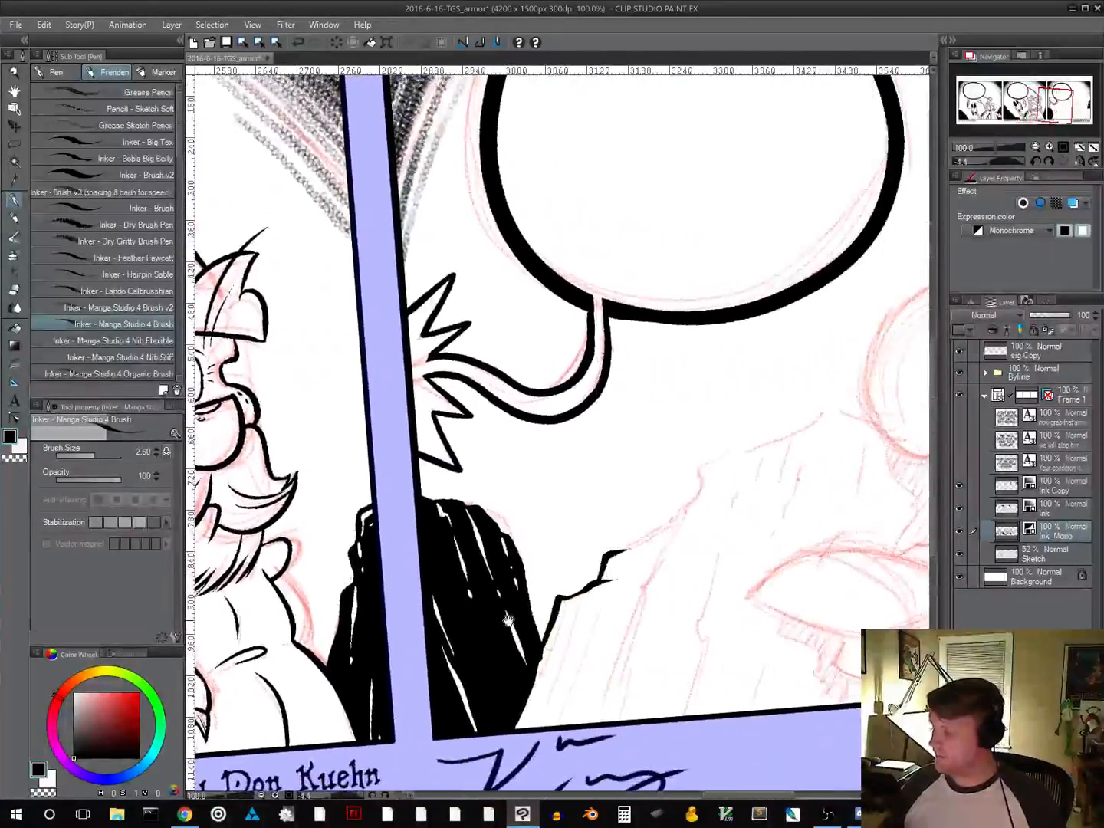
pyautogui.moveTo(730, 577)
pyautogui.mouseDown()
pyautogui.moveTo(670, 545)
pyautogui.moveTo(279, 648)
pyautogui.mouseUp()
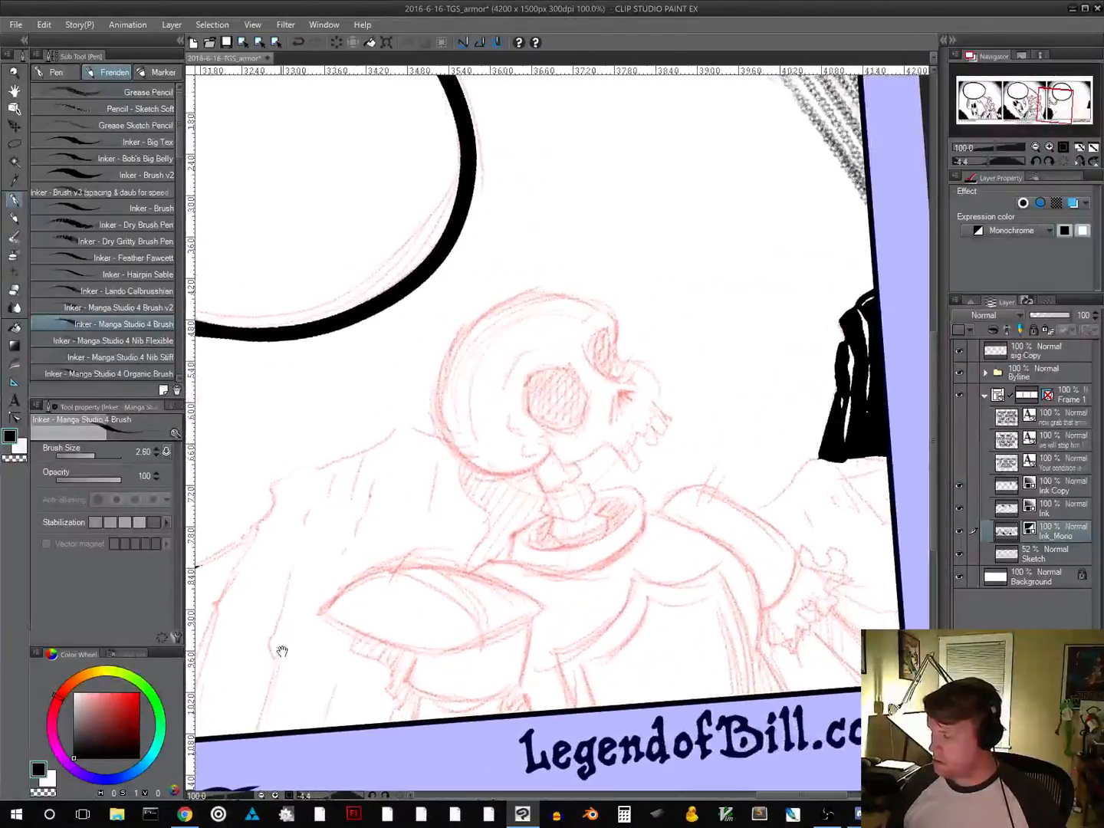
pyautogui.moveTo(546, 633); pyautogui.dragTo(581, 502)
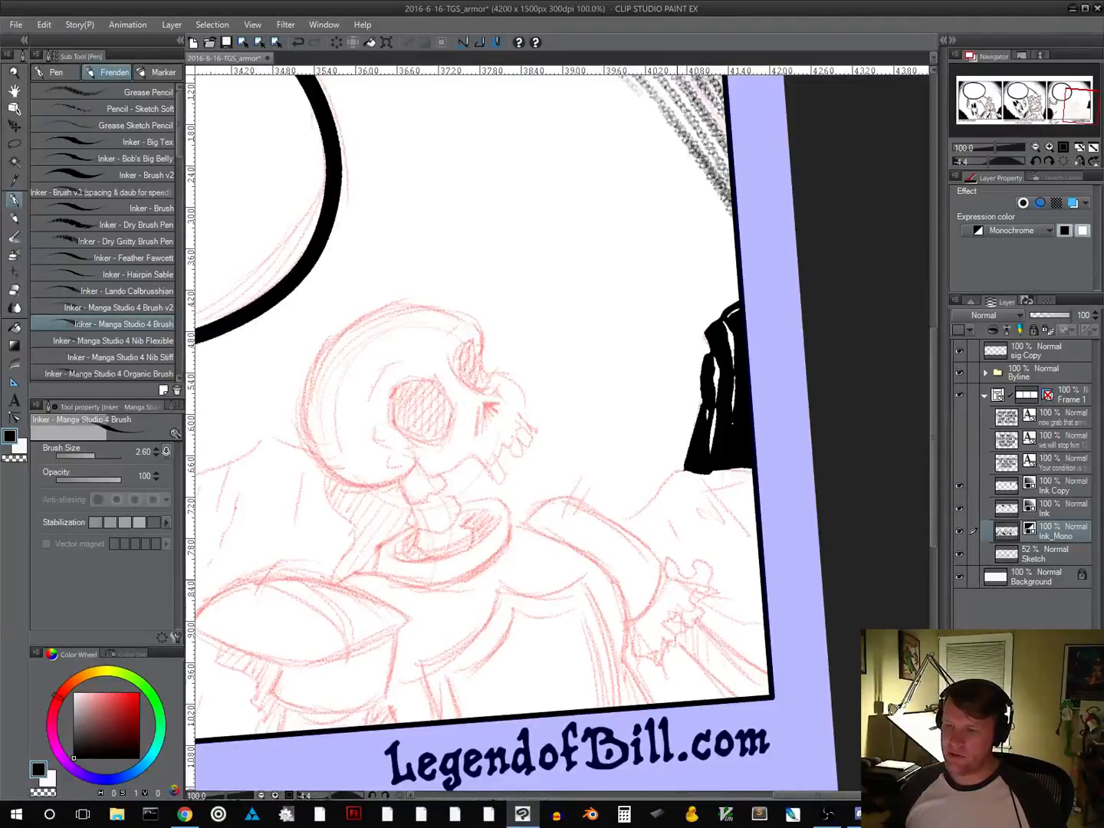
pyautogui.click(17, 25)
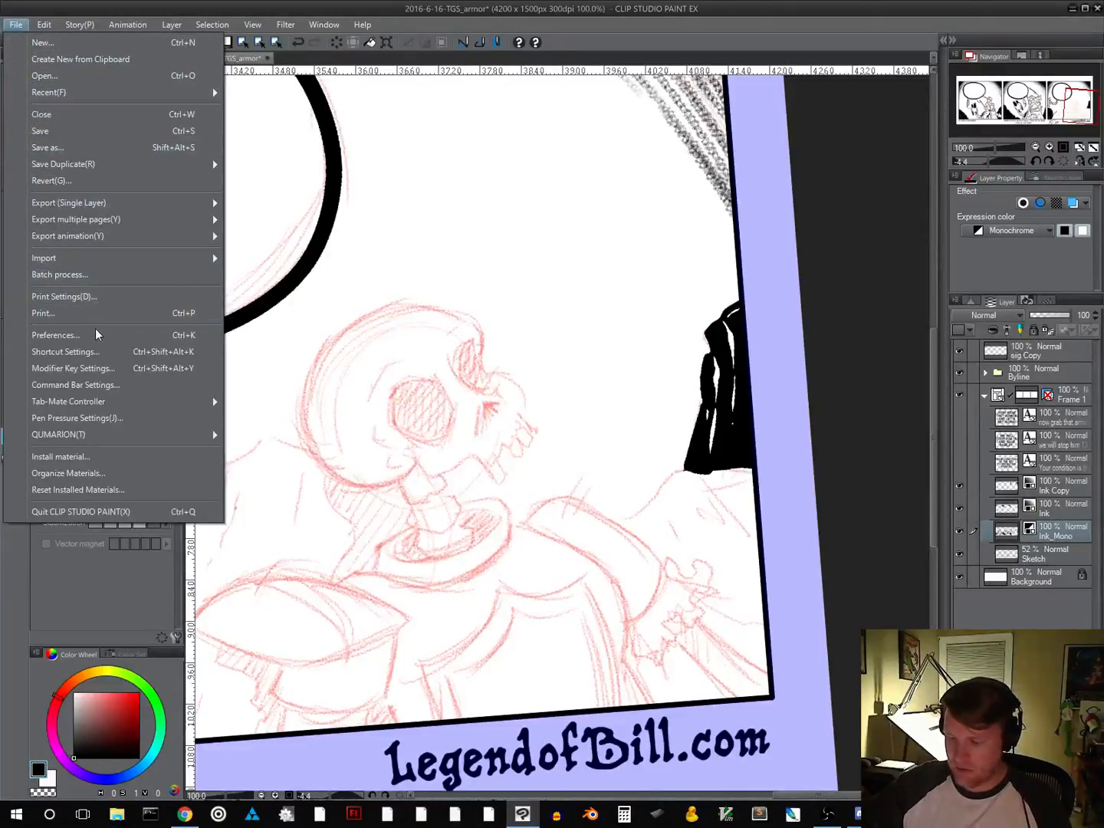
pyautogui.click(102, 419)
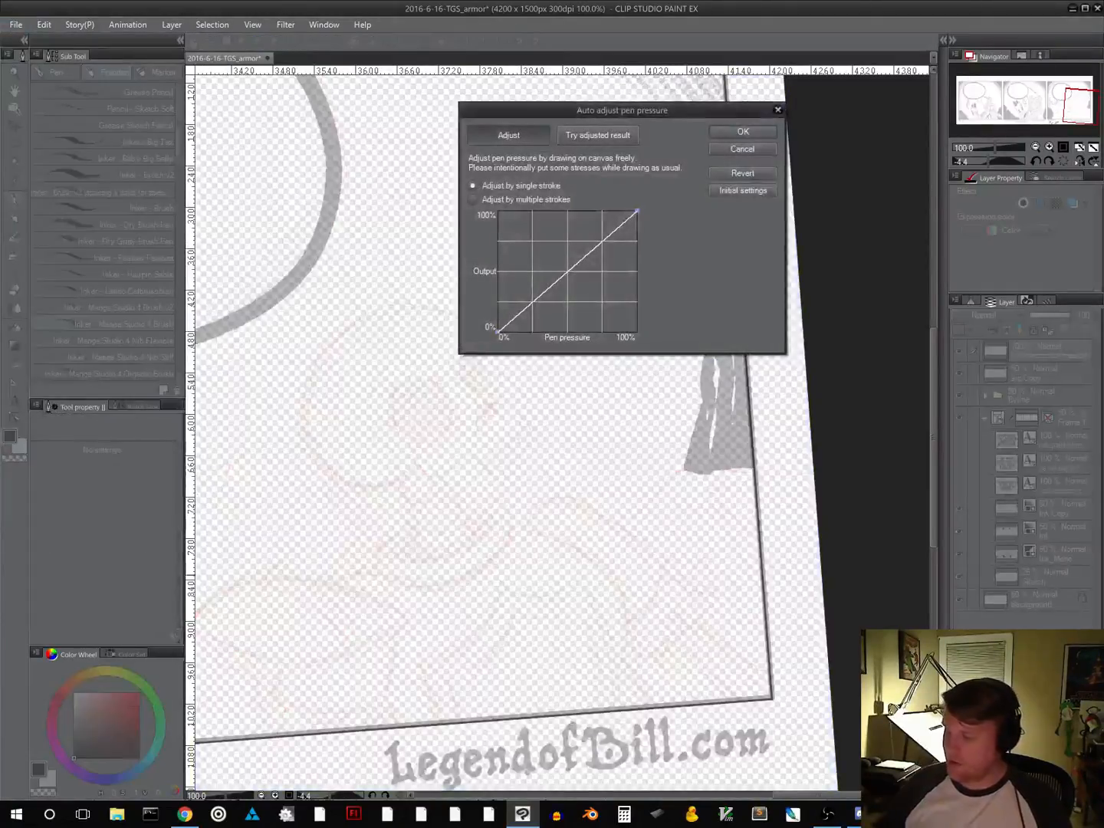
pyautogui.moveTo(645, 112); pyautogui.dragTo(558, 207)
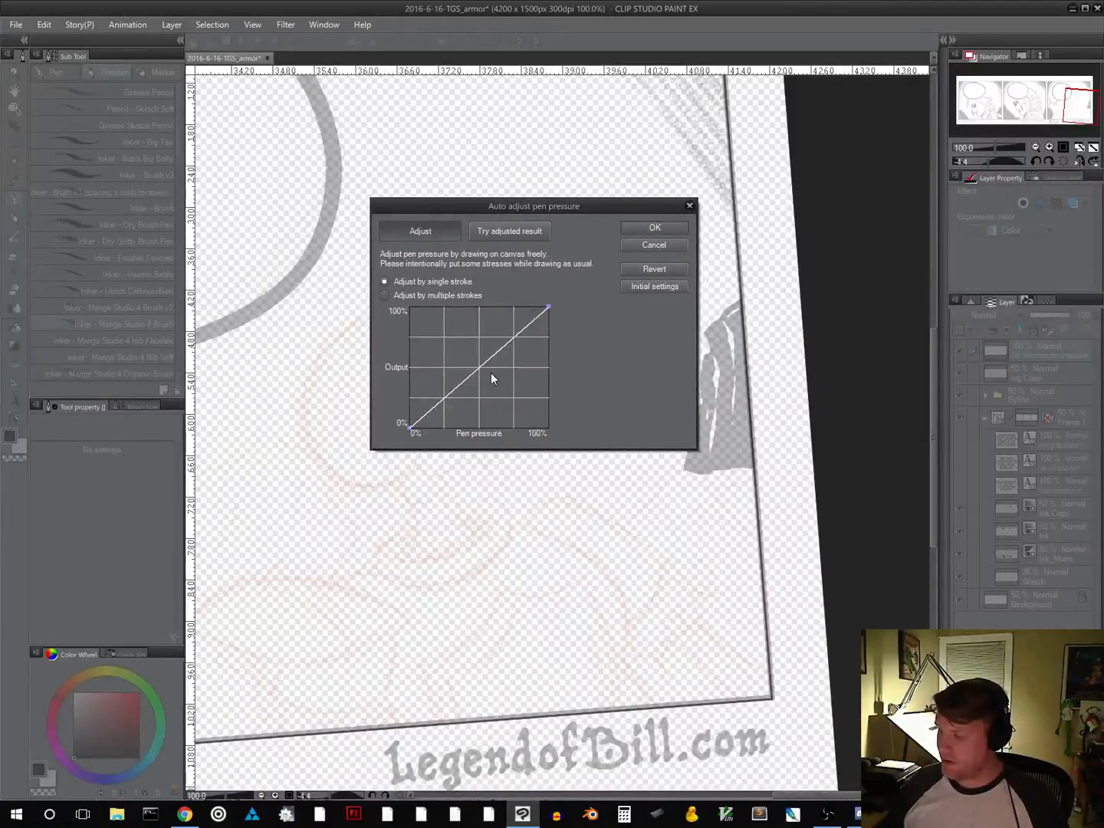
# Try a hand-bent pen pressure curve, restore the initial settings, and calibrate the pressure with a single stroke
pyautogui.moveTo(464, 380); pyautogui.dragTo(498, 403)
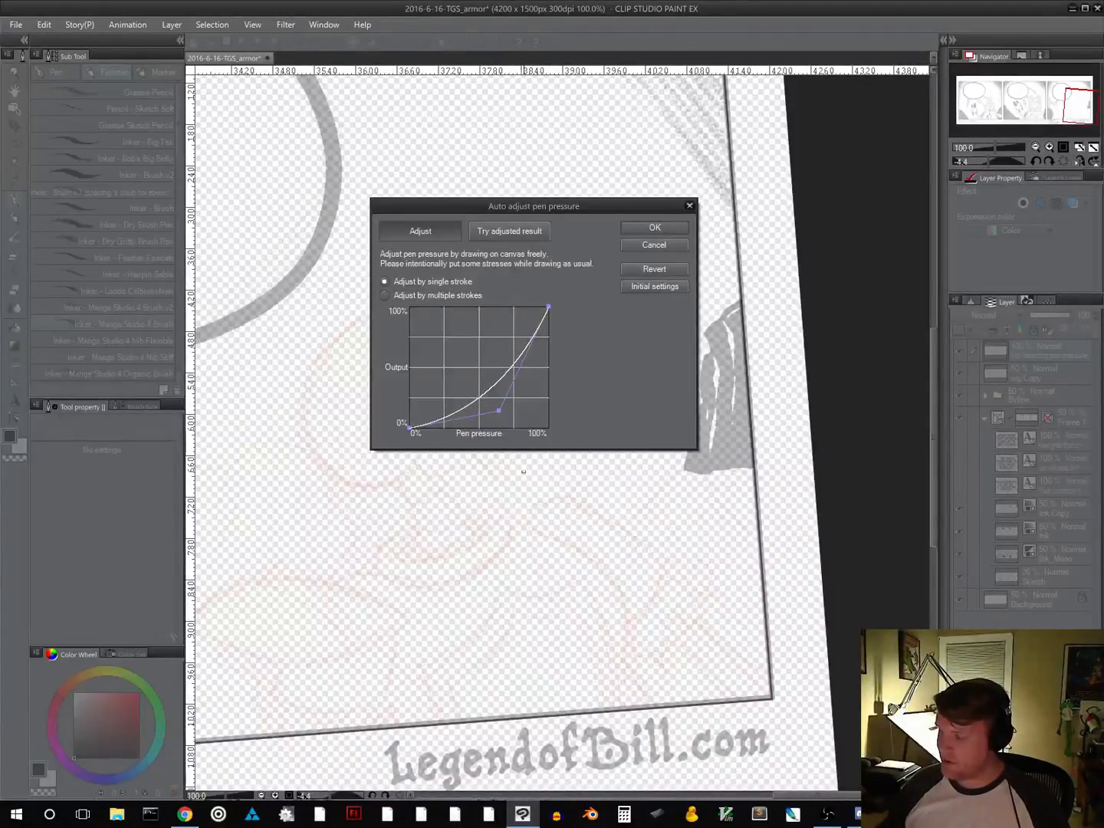
pyautogui.click(652, 286)
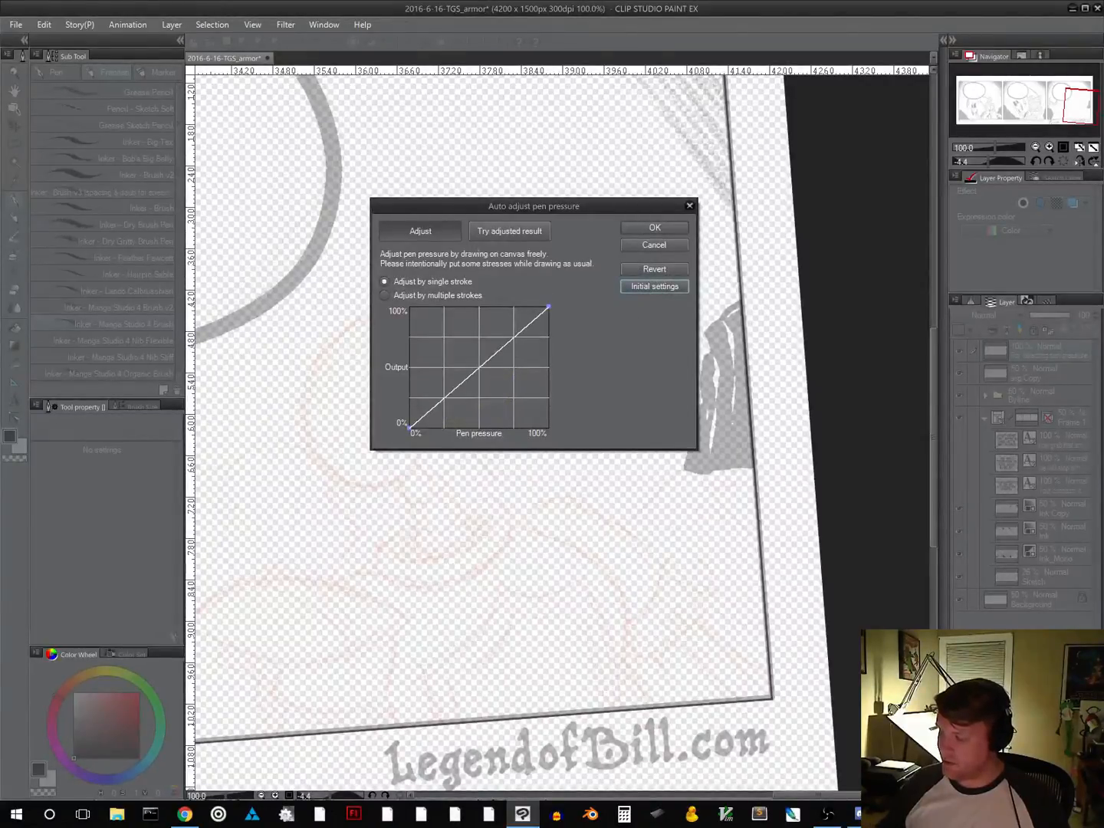
pyautogui.moveTo(338, 611)
pyautogui.mouseDown()
pyautogui.moveTo(372, 617)
pyautogui.moveTo(410, 597)
pyautogui.moveTo(501, 517)
pyautogui.moveTo(544, 509)
pyautogui.moveTo(553, 533)
pyautogui.moveTo(535, 594)
pyautogui.moveTo(618, 538)
pyautogui.mouseUp()
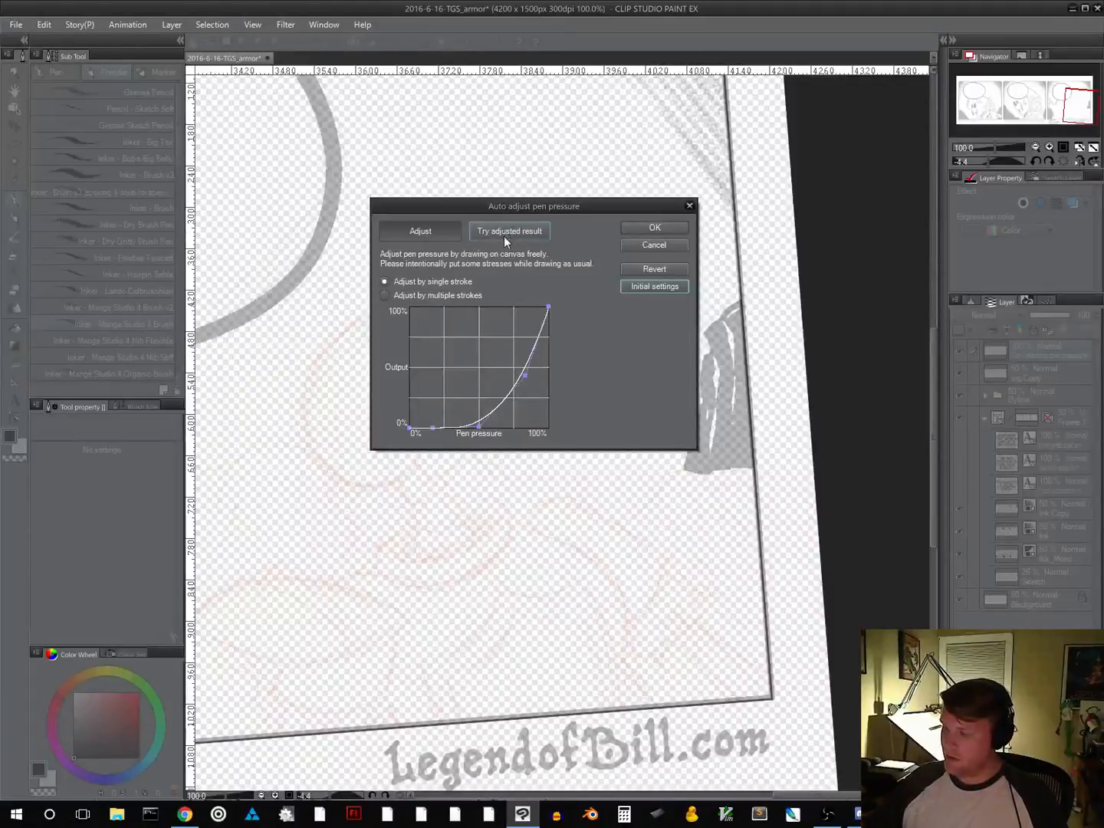
# Calibrate the pen pressure by multiple strokes, using a series of long vertical test strokes, and apply the adjusted curve
pyautogui.click(432, 297)
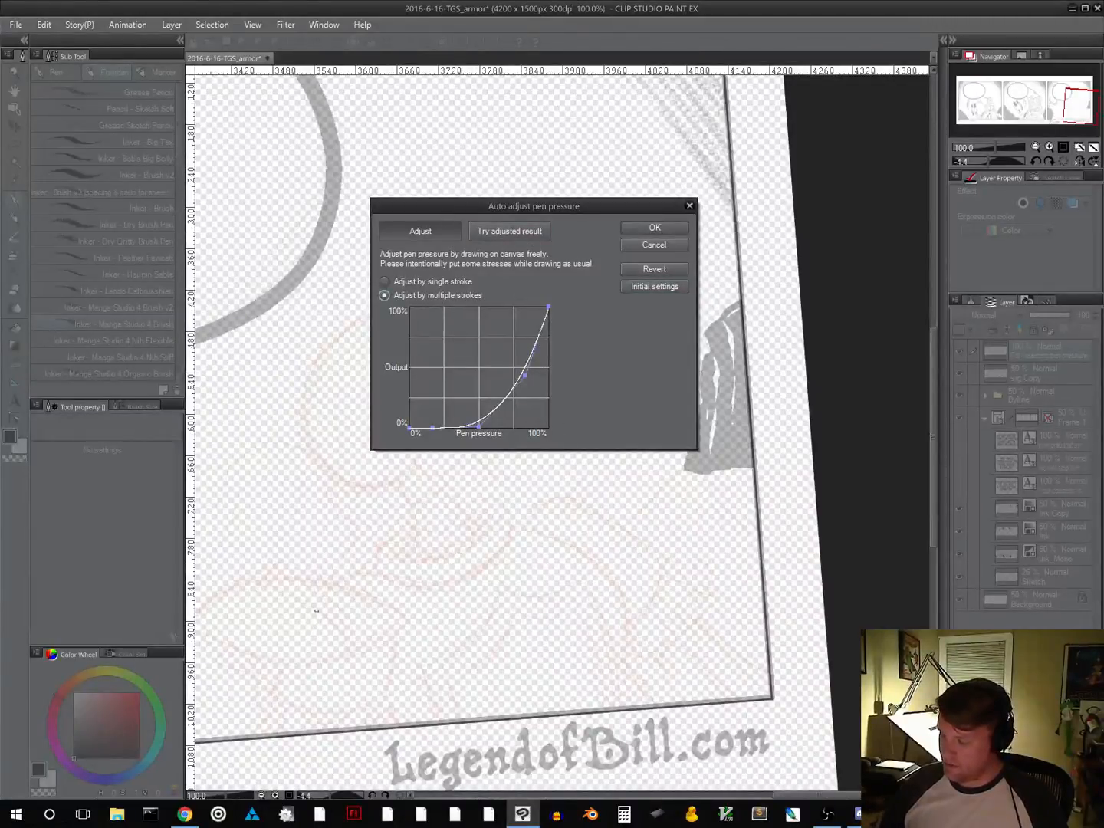
pyautogui.moveTo(298, 380); pyautogui.dragTo(299, 612)
pyautogui.moveTo(315, 377)
pyautogui.mouseDown()
pyautogui.moveTo(326, 568)
pyautogui.moveTo(332, 392)
pyautogui.moveTo(343, 464)
pyautogui.moveTo(351, 635)
pyautogui.mouseUp()
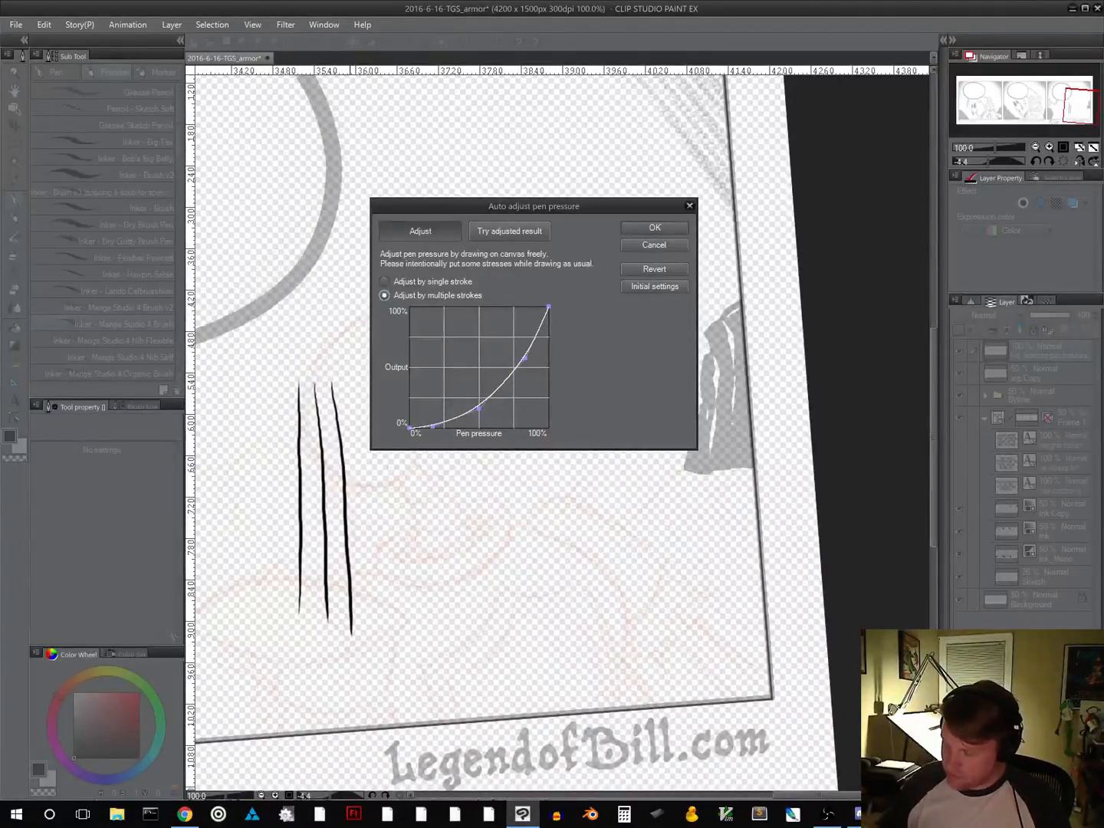
pyautogui.moveTo(349, 383); pyautogui.dragTo(368, 652)
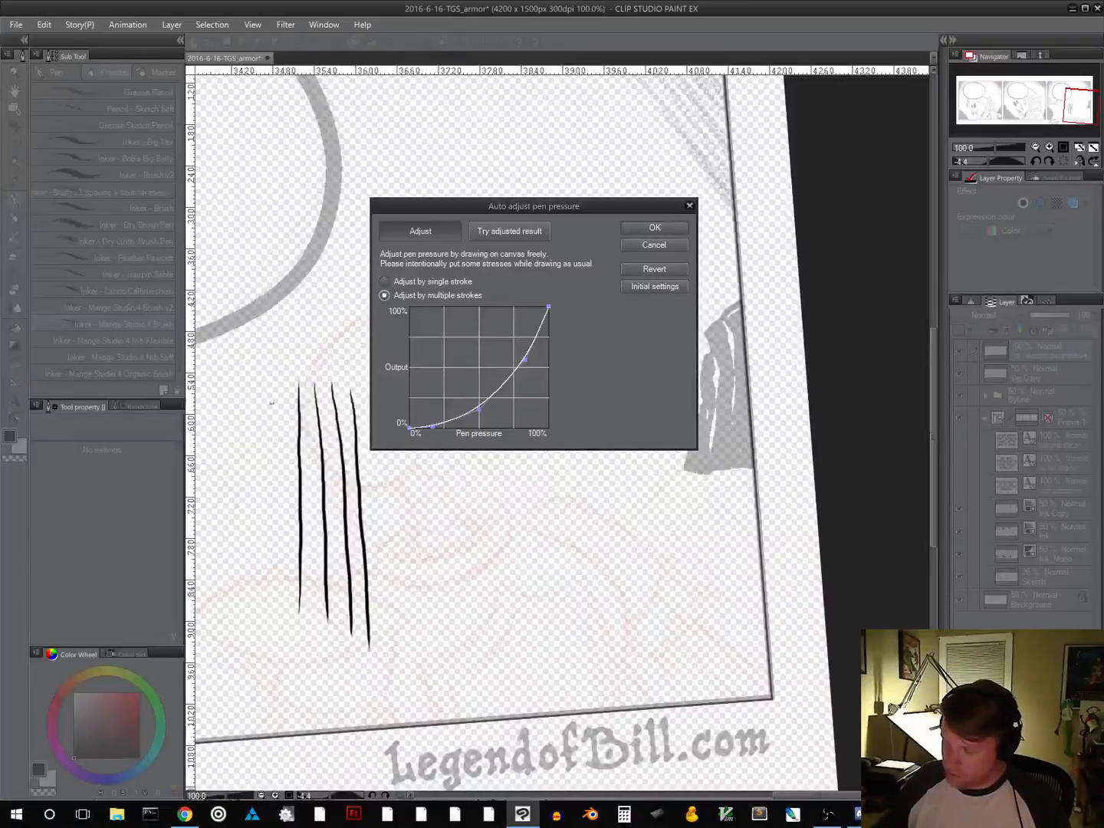
pyautogui.moveTo(274, 391); pyautogui.dragTo(259, 650)
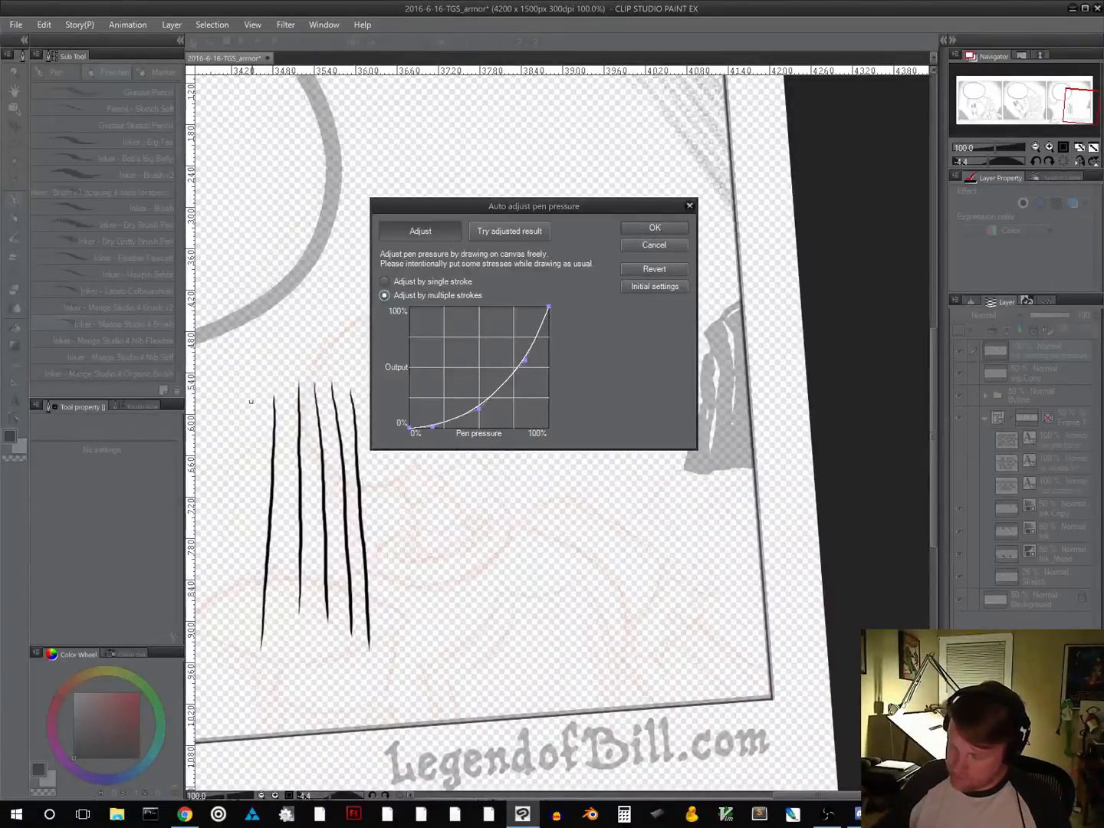
pyautogui.moveTo(251, 421); pyautogui.dragTo(244, 655)
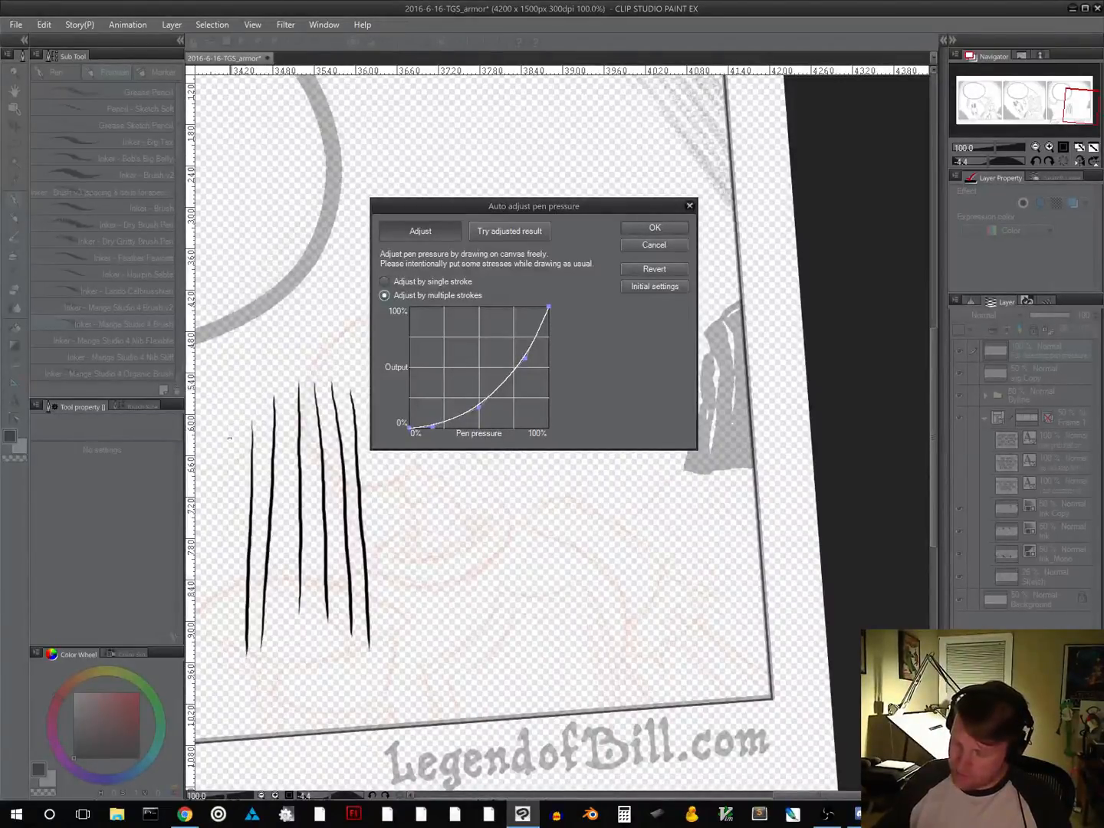
pyautogui.moveTo(229, 450); pyautogui.dragTo(222, 688)
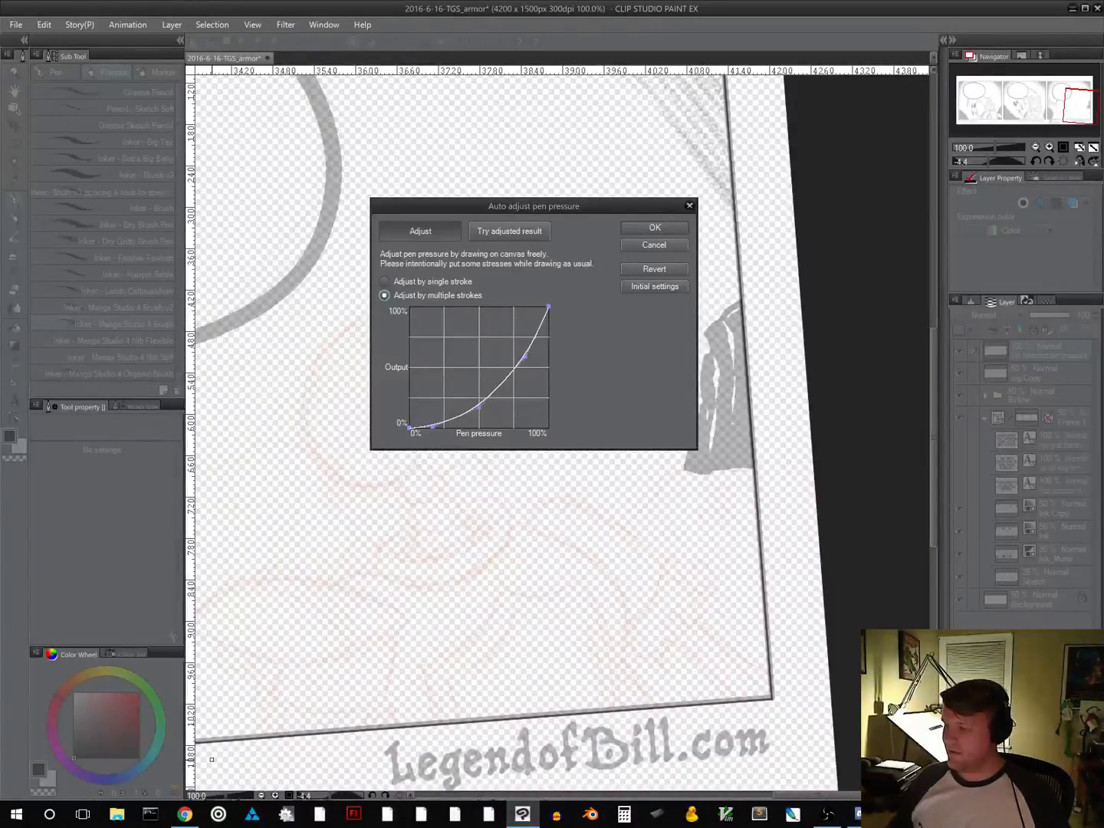
pyautogui.click(658, 230)
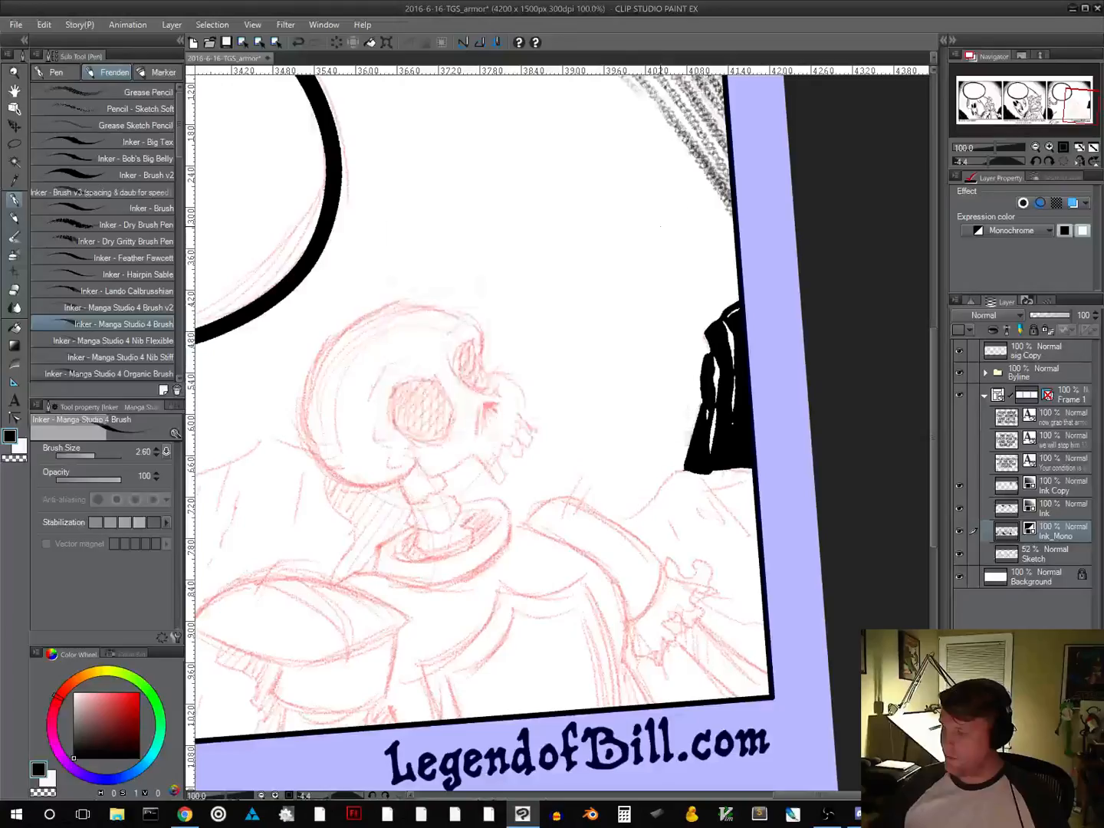
# Ink the jagged top edge of panel three's rock slope, from the speech-tail side over the peak to the back of the skull
pyautogui.moveTo(457, 482)
pyautogui.mouseDown()
pyautogui.moveTo(471, 453)
pyautogui.moveTo(519, 519)
pyautogui.moveTo(671, 537)
pyautogui.moveTo(582, 426)
pyautogui.moveTo(744, 458)
pyautogui.mouseUp()
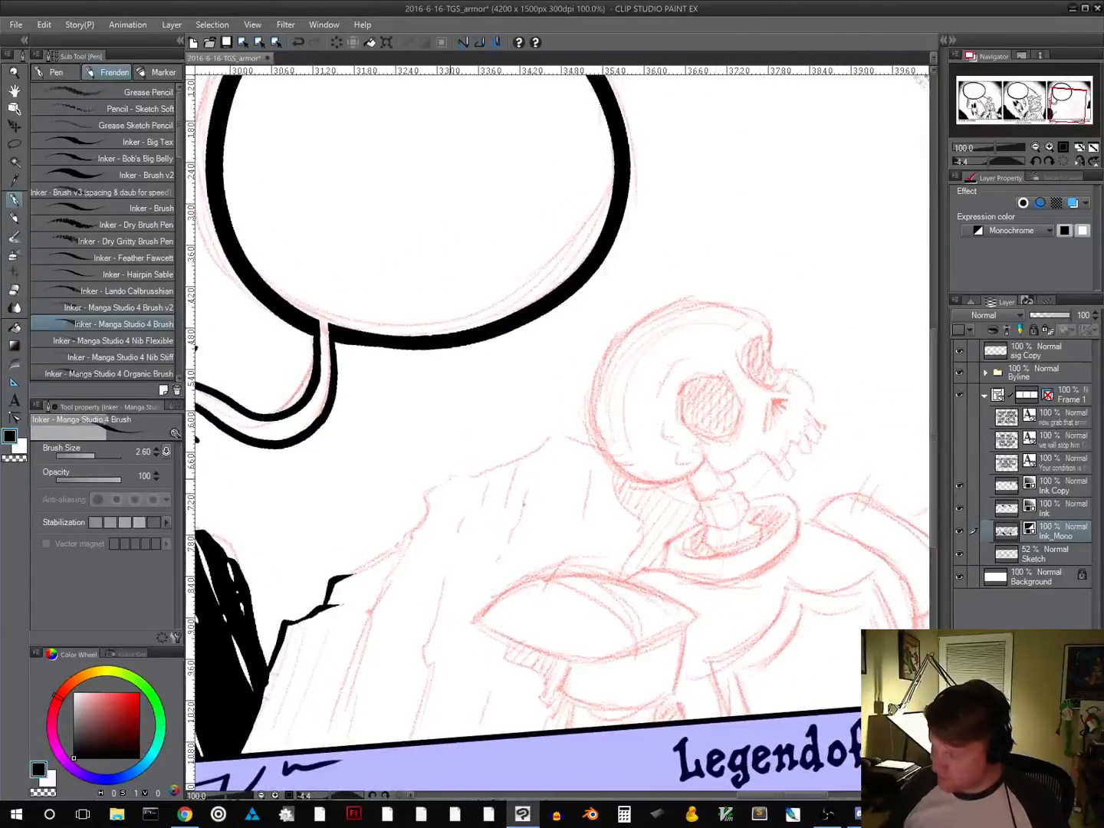
pyautogui.moveTo(444, 484)
pyautogui.mouseDown()
pyautogui.moveTo(422, 517)
pyautogui.moveTo(347, 576)
pyautogui.mouseUp()
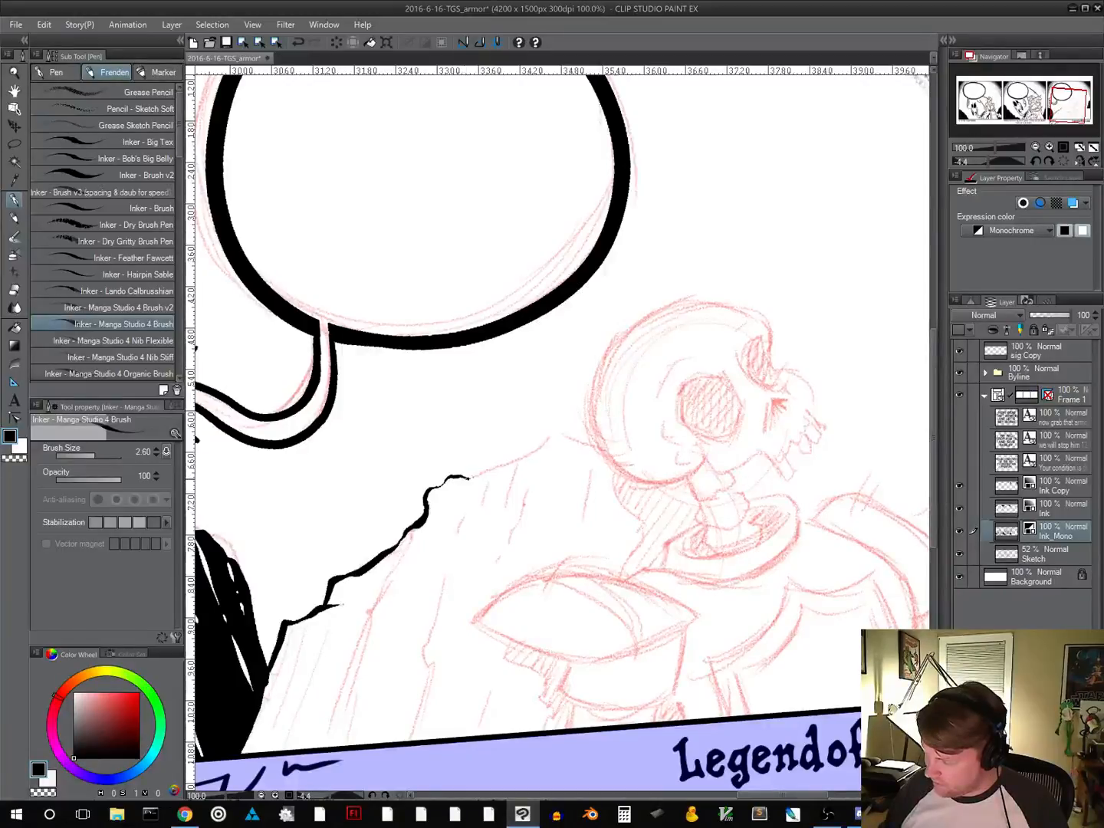
pyautogui.moveTo(469, 477); pyautogui.dragTo(556, 431)
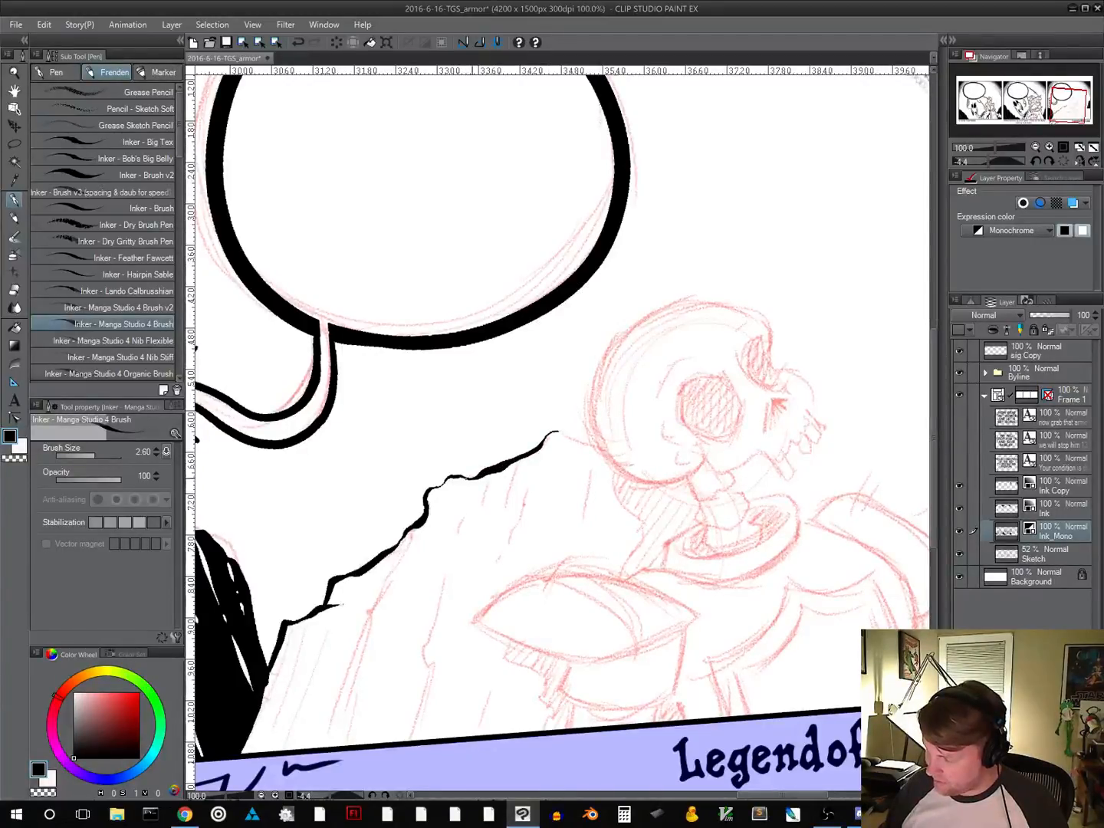
pyautogui.hscroll(3, 565, 553)
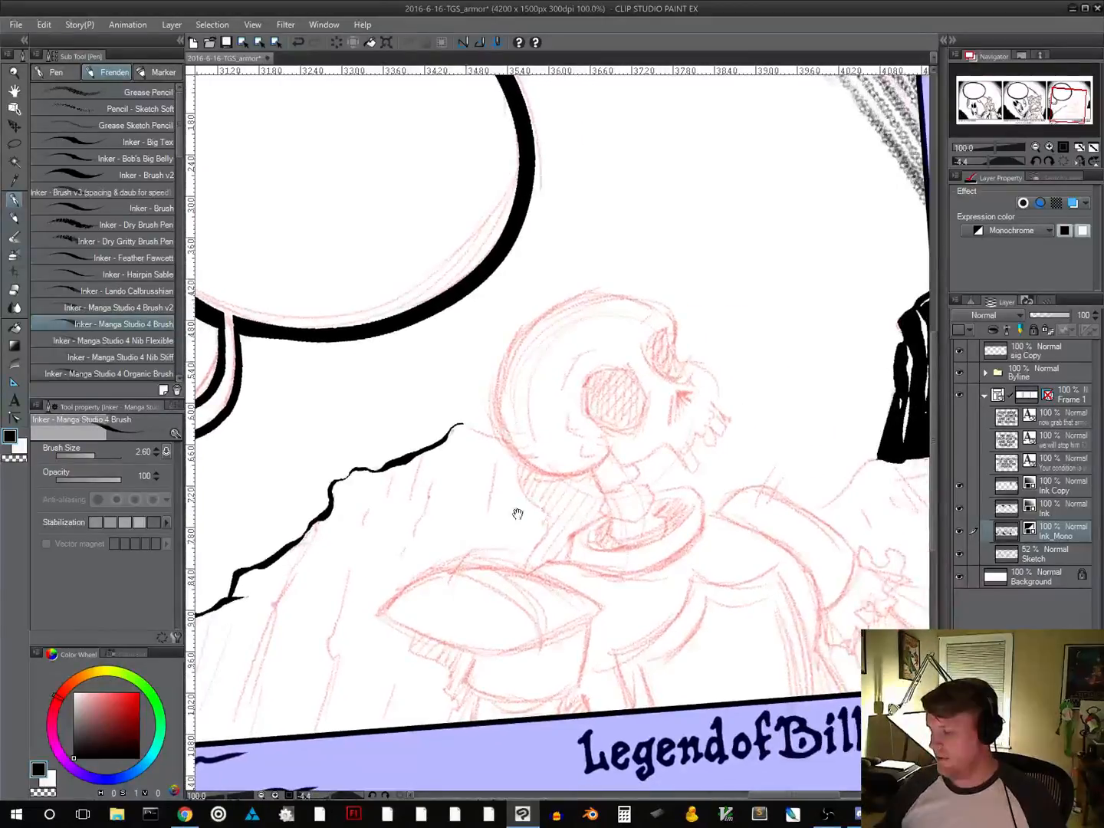
pyautogui.moveTo(642, 520)
pyautogui.mouseDown()
pyautogui.moveTo(673, 503)
pyautogui.moveTo(636, 451)
pyautogui.mouseUp()
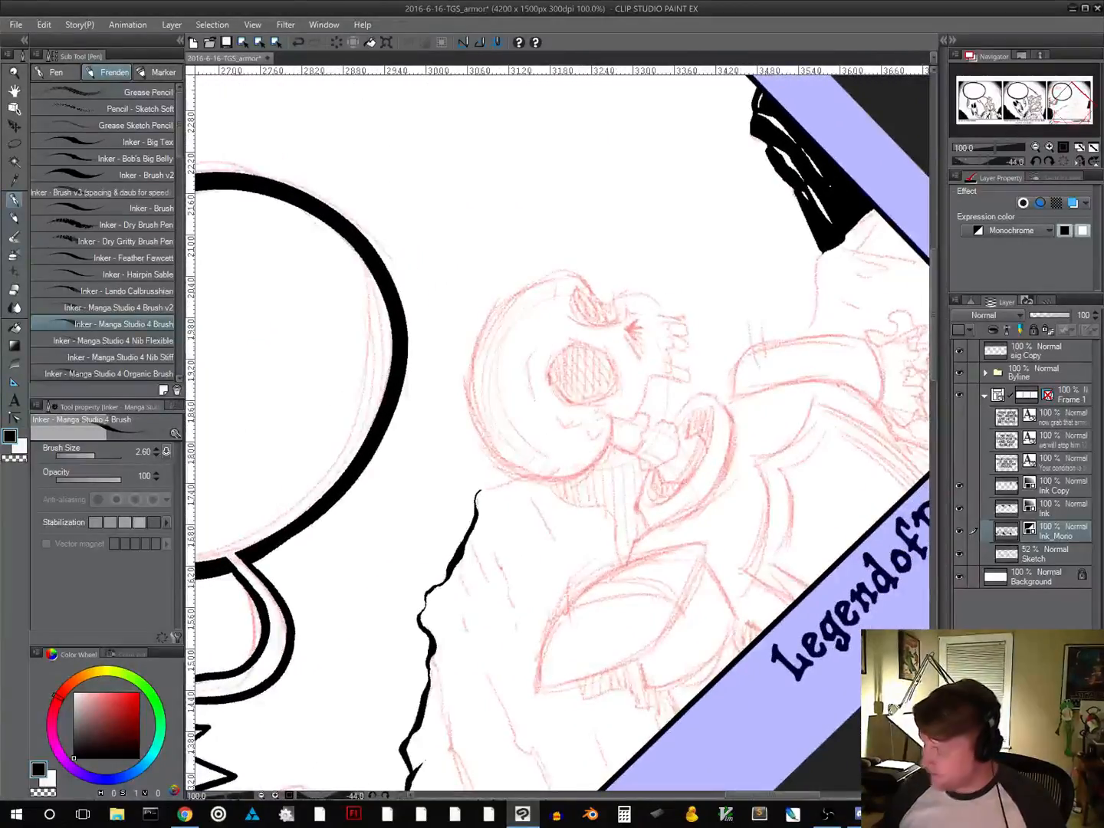
pyautogui.moveTo(481, 490); pyautogui.dragTo(503, 484)
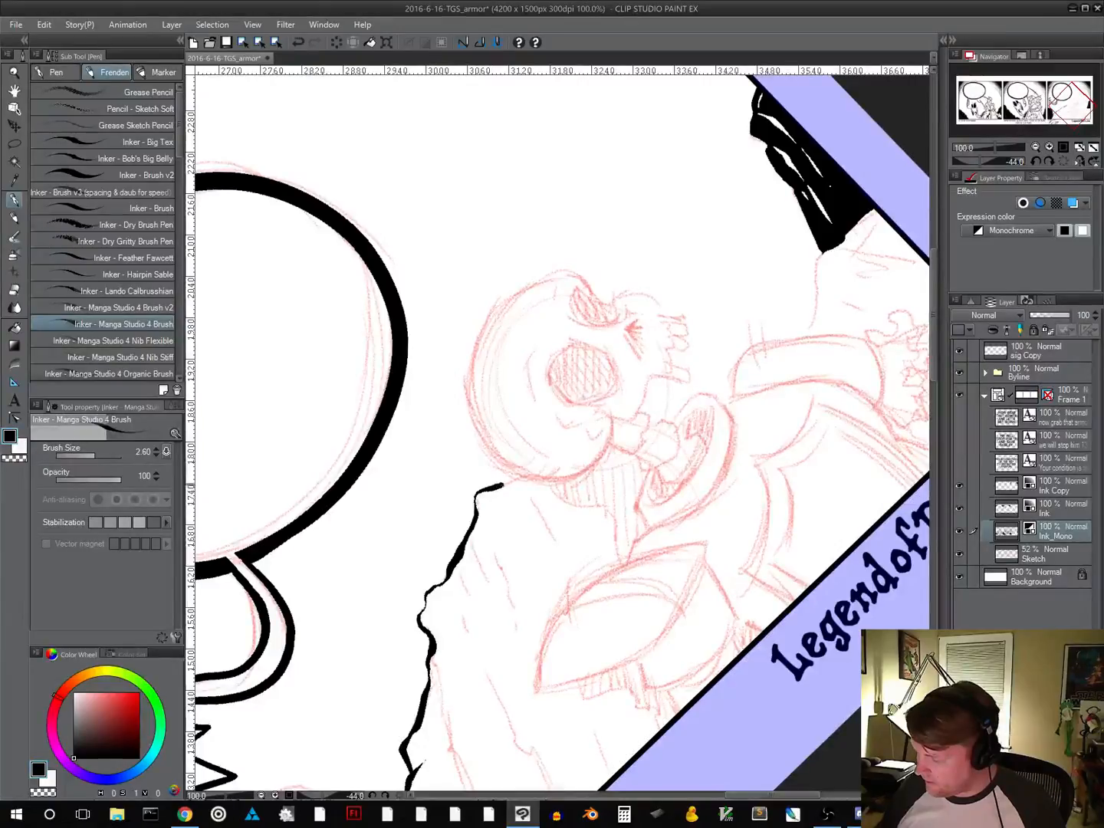
# Ink slanted texture lines and one thicker crack on the rock slope beside the solid black rock, above the signature
pyautogui.moveTo(667, 595)
pyautogui.mouseDown()
pyautogui.moveTo(614, 444)
pyautogui.moveTo(537, 487)
pyautogui.moveTo(538, 475)
pyautogui.mouseUp()
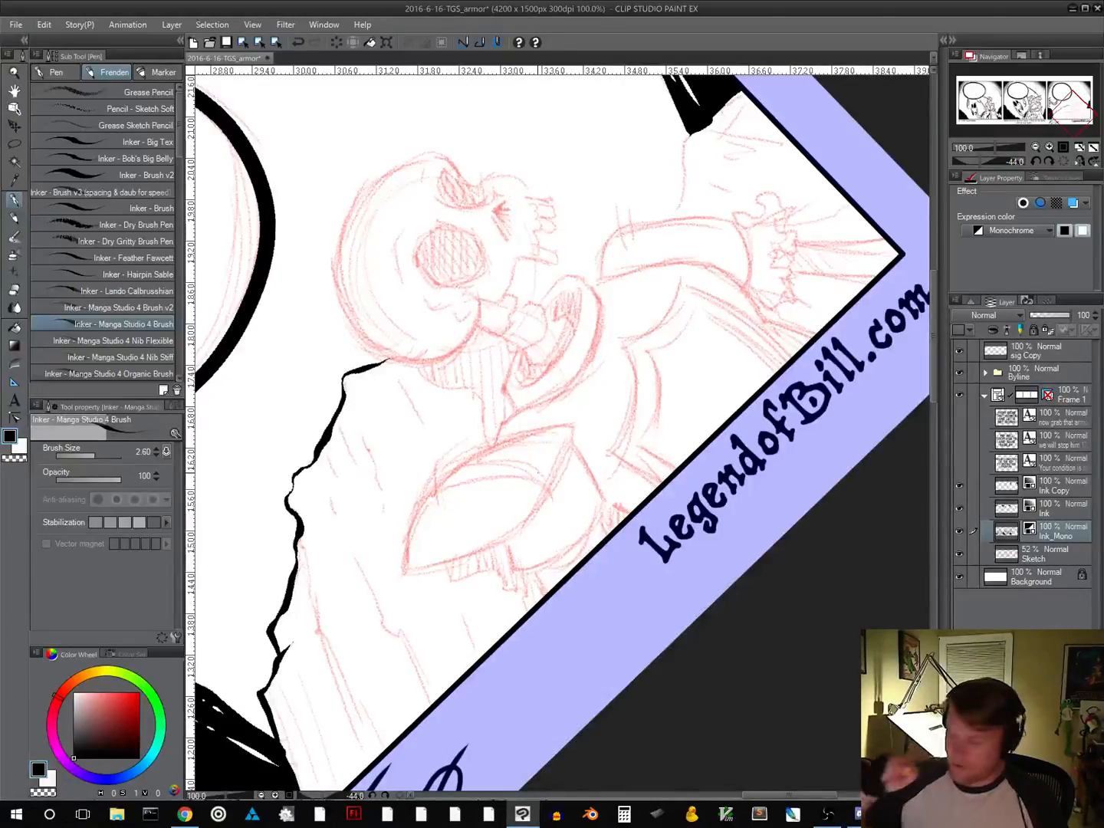
pyautogui.moveTo(584, 405)
pyautogui.mouseDown()
pyautogui.moveTo(533, 479)
pyautogui.moveTo(556, 509)
pyautogui.mouseUp()
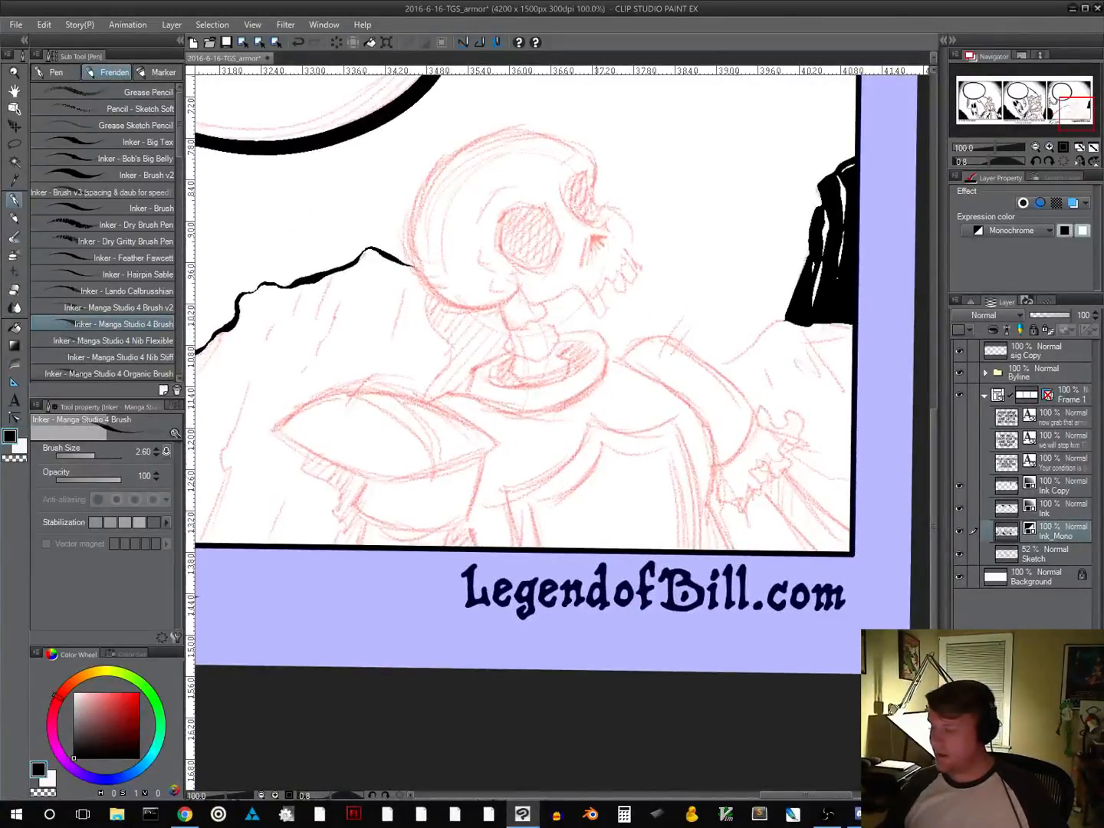
pyautogui.moveTo(602, 485); pyautogui.dragTo(728, 539)
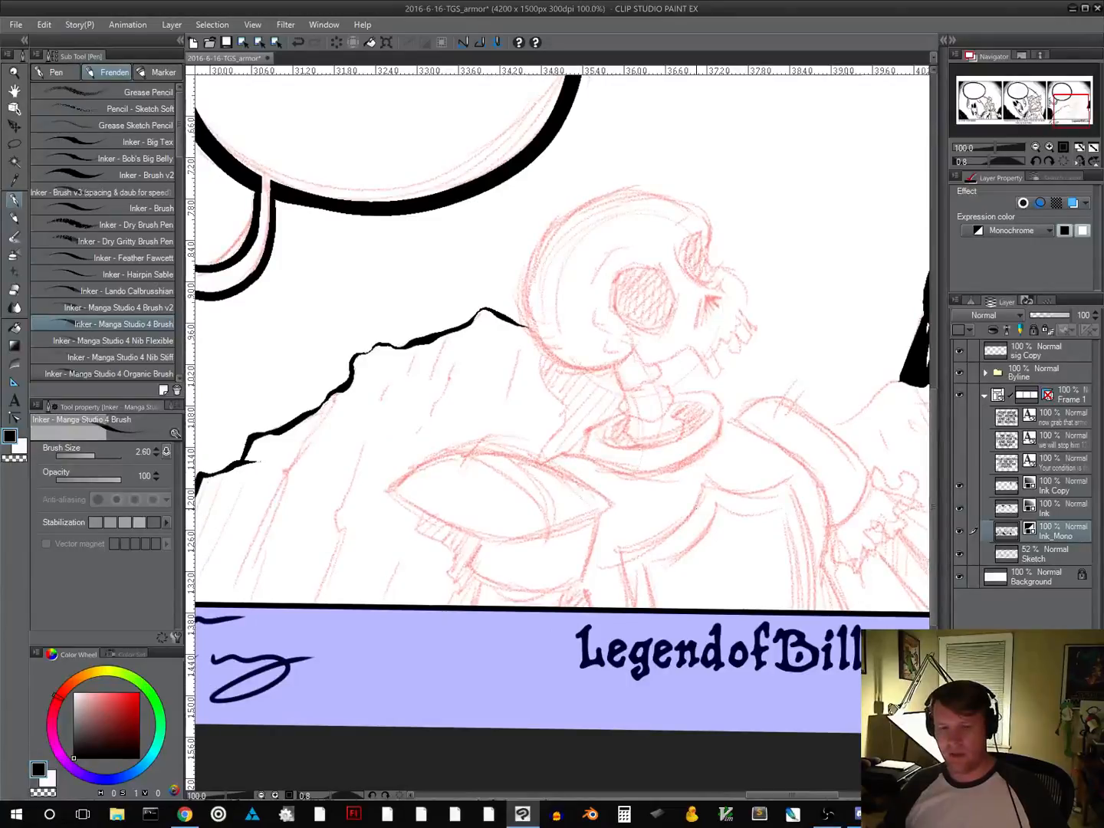
pyautogui.moveTo(624, 486); pyautogui.dragTo(759, 447)
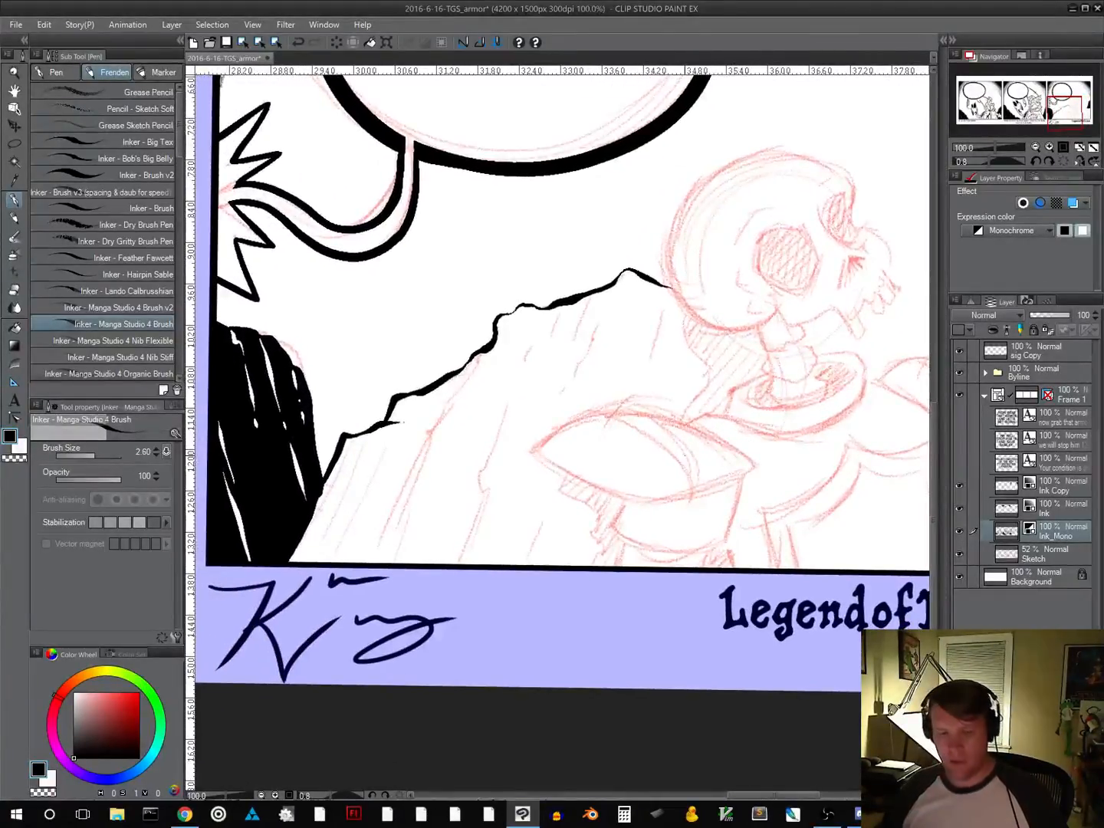
pyautogui.moveTo(573, 497); pyautogui.dragTo(531, 566)
pyautogui.moveTo(599, 542); pyautogui.dragTo(570, 564)
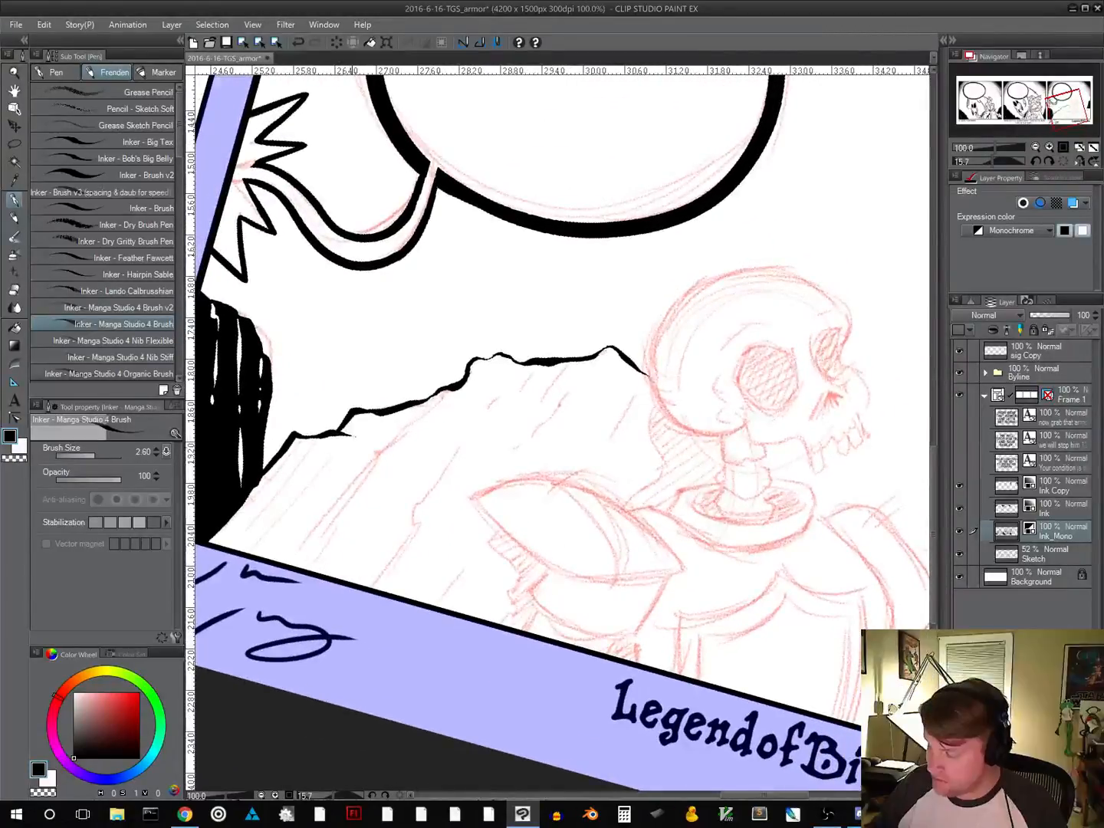
pyautogui.moveTo(318, 477)
pyautogui.mouseDown()
pyautogui.moveTo(258, 540)
pyautogui.moveTo(314, 453)
pyautogui.moveTo(337, 454)
pyautogui.mouseUp()
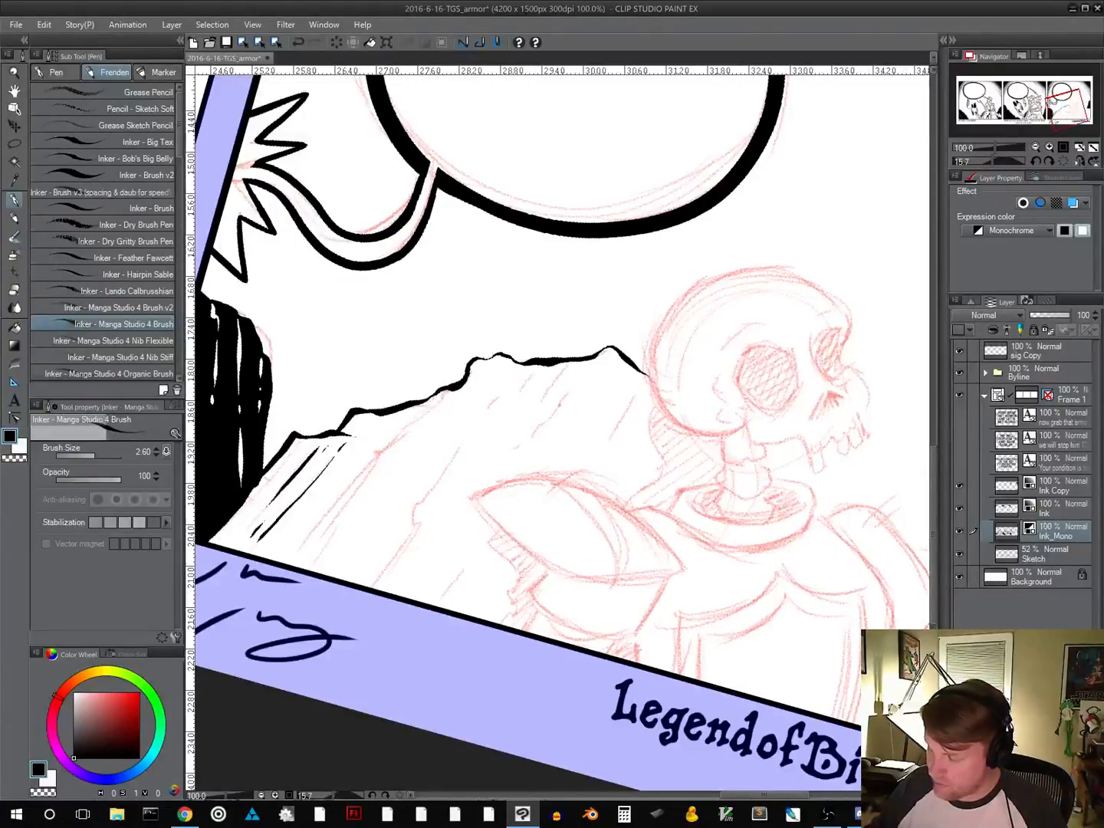
pyautogui.moveTo(514, 535); pyautogui.dragTo(555, 534)
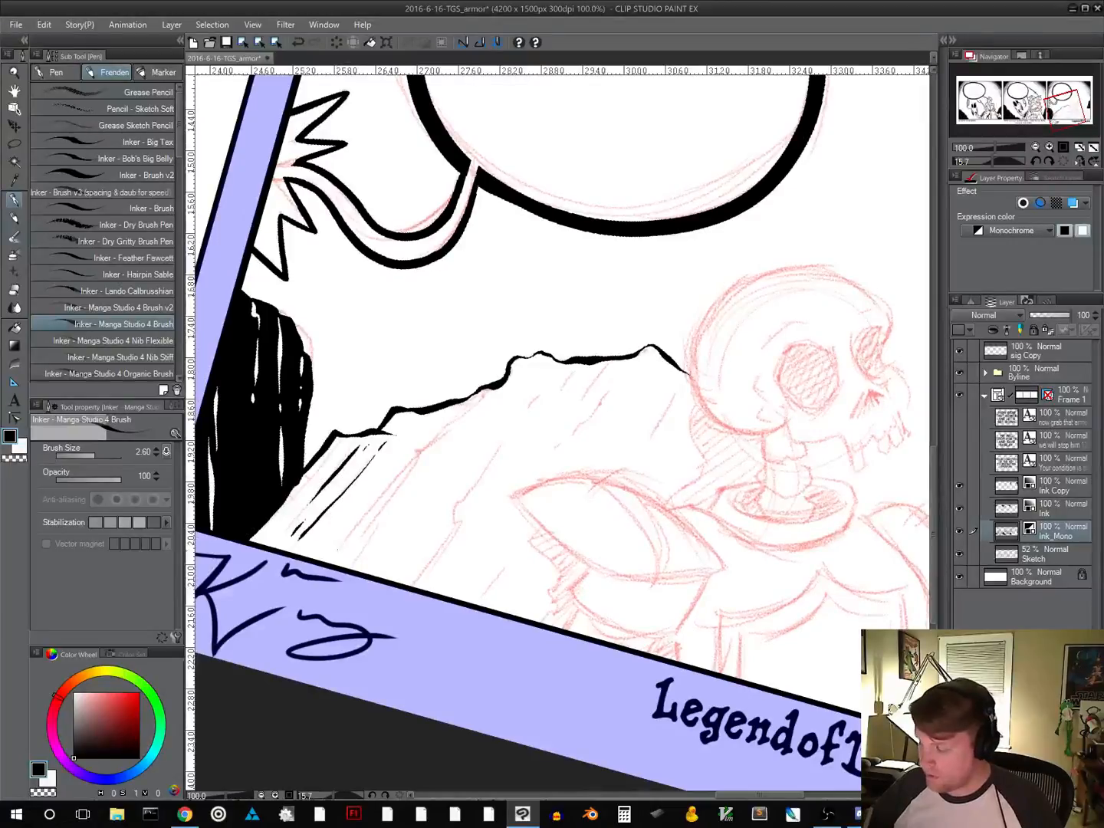
pyautogui.moveTo(359, 523); pyautogui.dragTo(342, 545)
pyautogui.moveTo(385, 494)
pyautogui.mouseDown()
pyautogui.moveTo(357, 524)
pyautogui.moveTo(465, 406)
pyautogui.mouseUp()
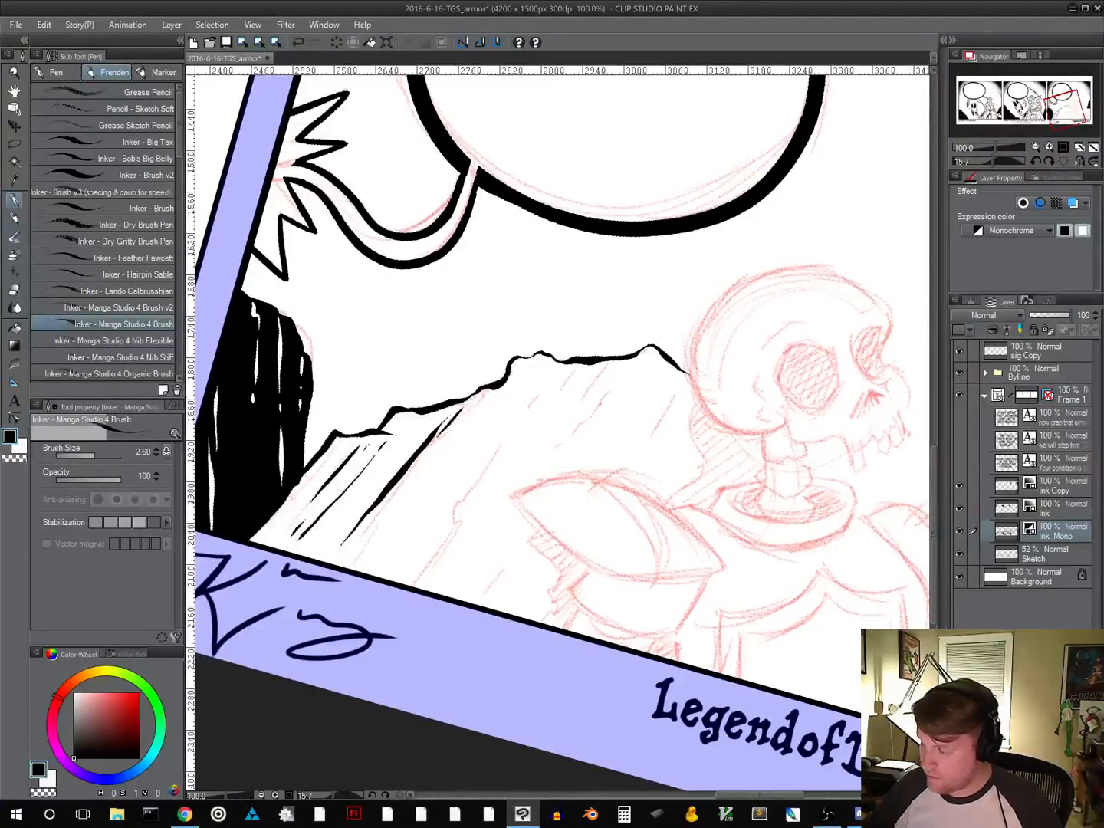
# Restore the initial settings of the automatic pen pressure adjustment and apply them
pyautogui.scroll(-1, 613, 550)
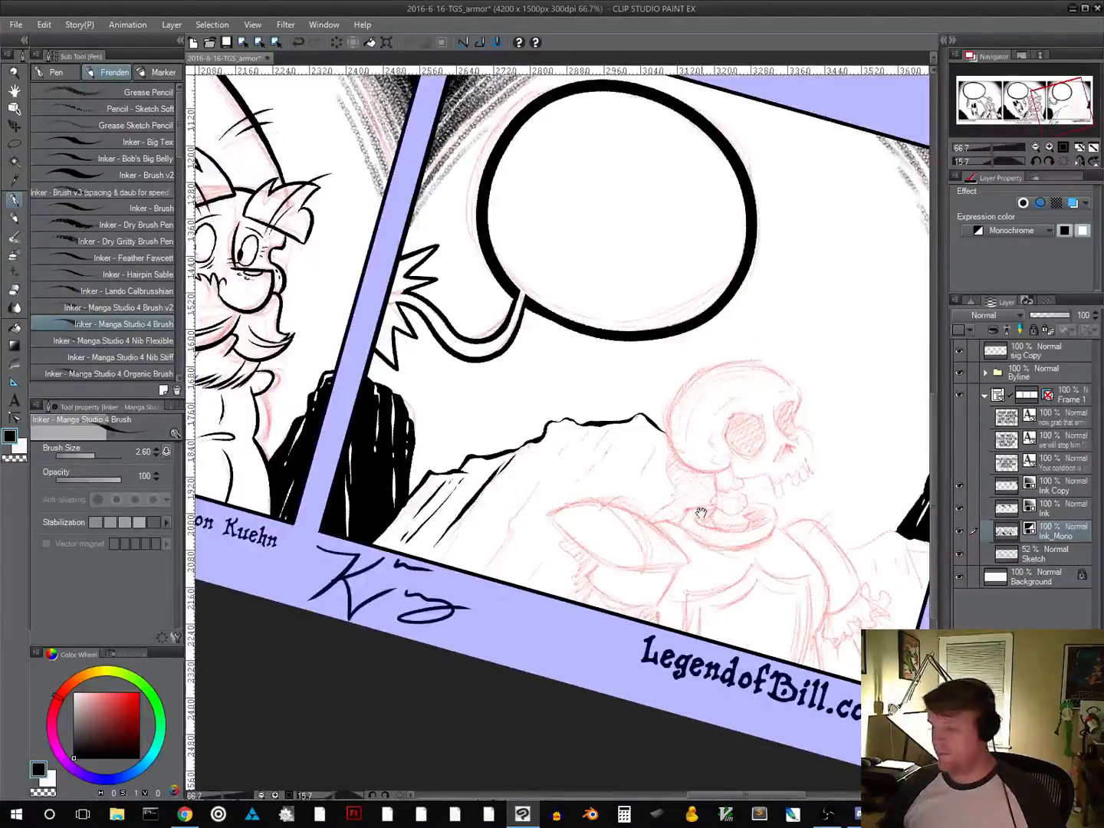
pyautogui.click(15, 24)
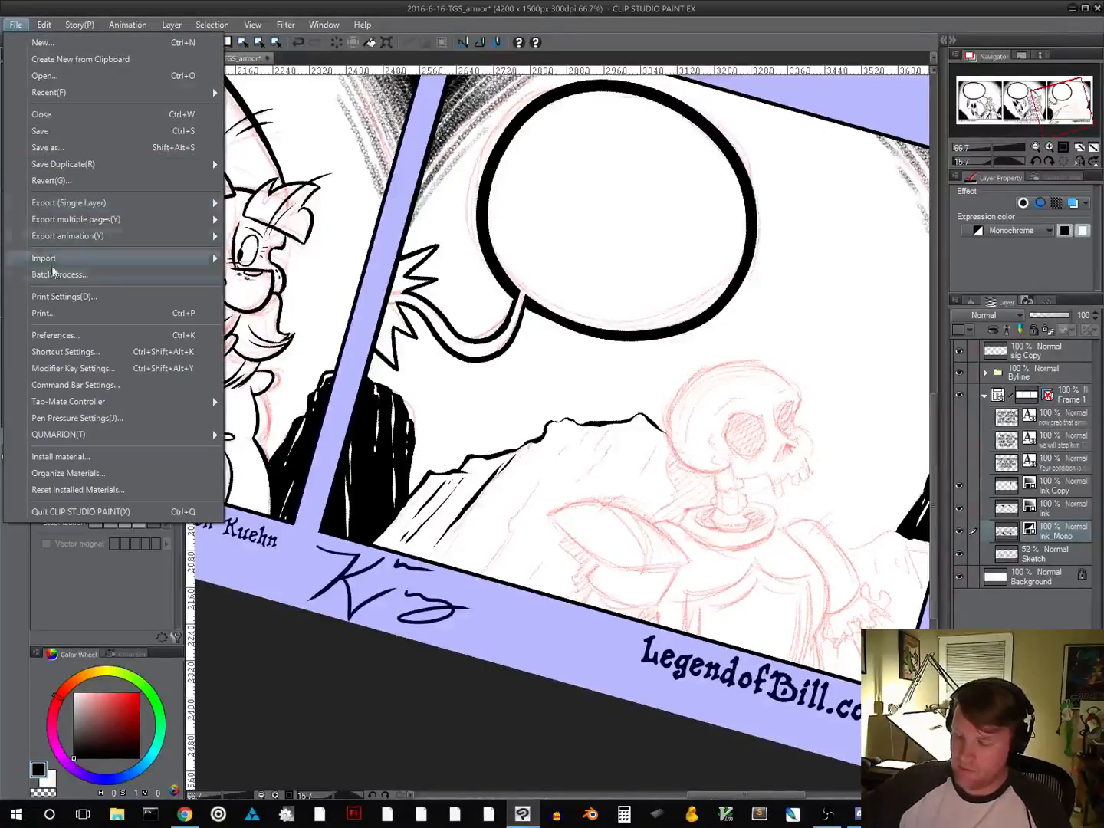
pyautogui.click(74, 418)
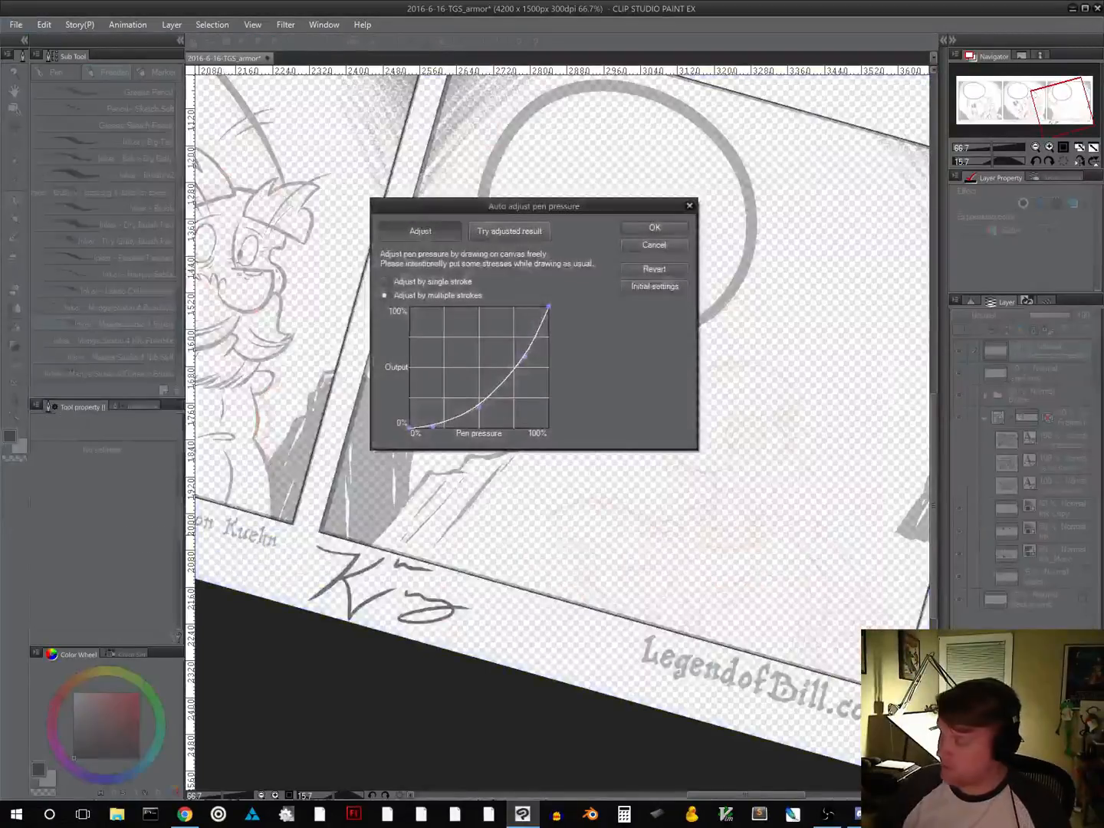
pyautogui.click(660, 269)
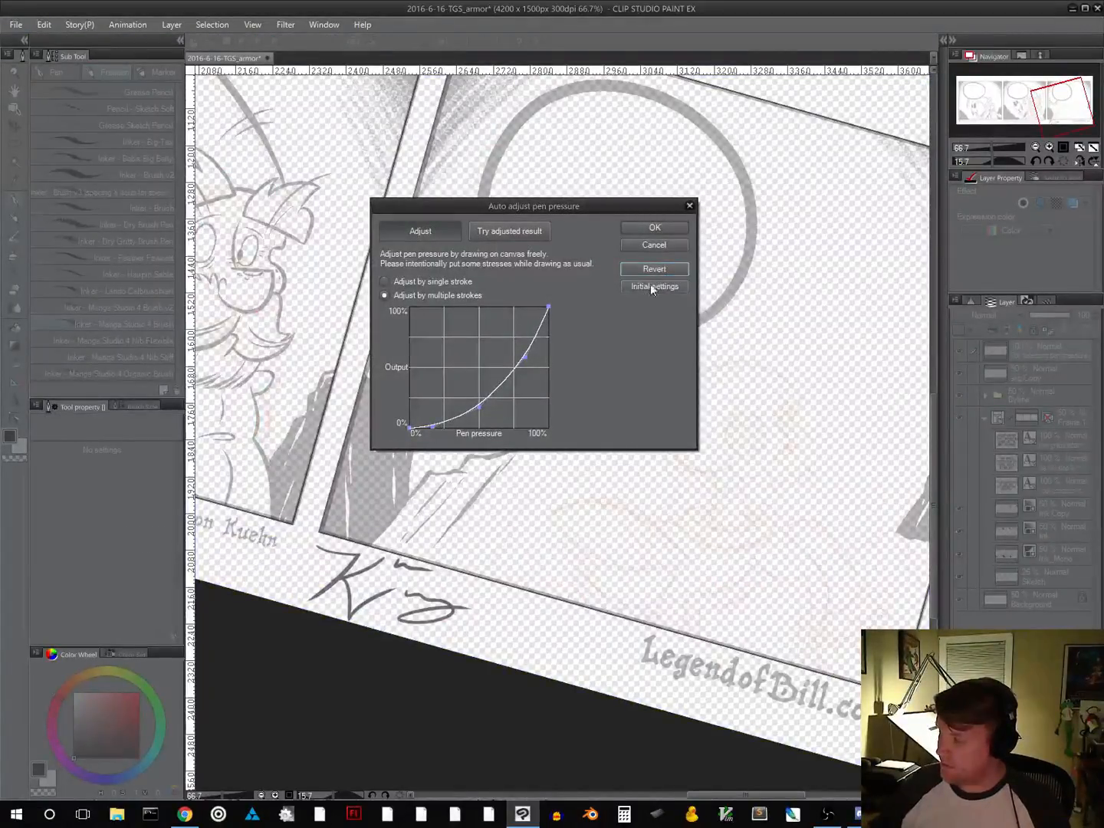
pyautogui.click(652, 287)
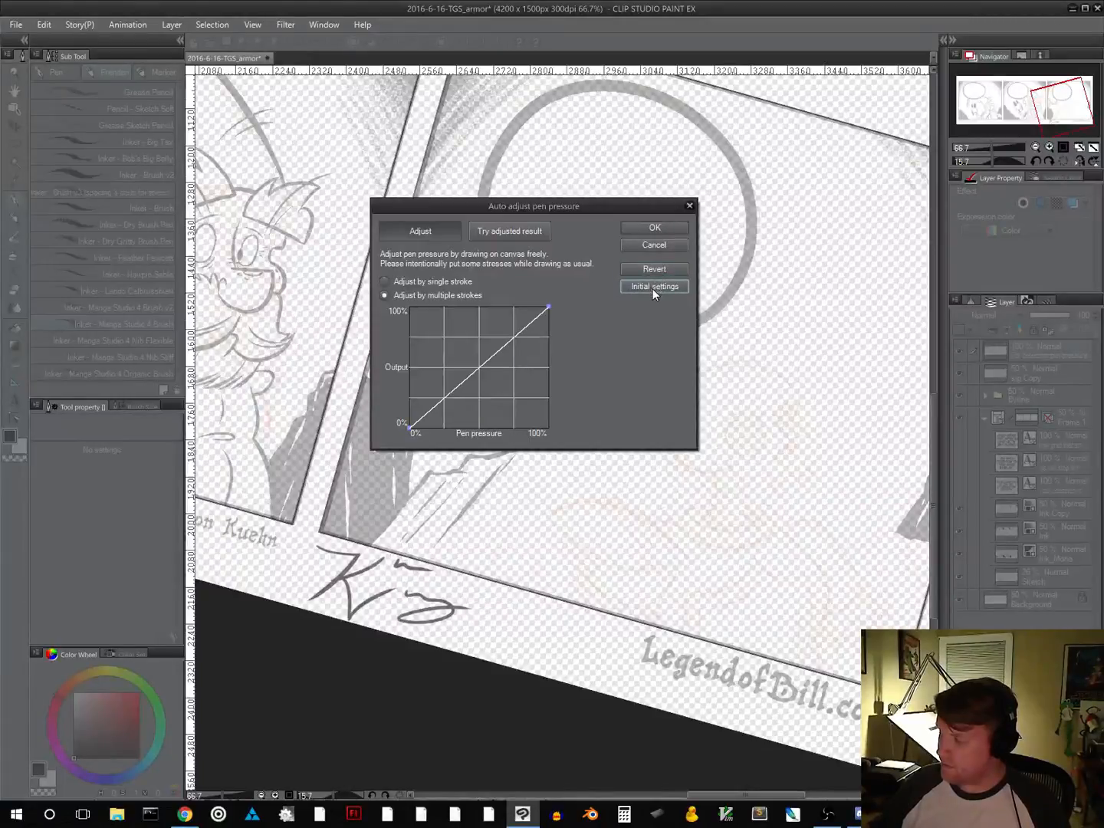
pyautogui.click(654, 227)
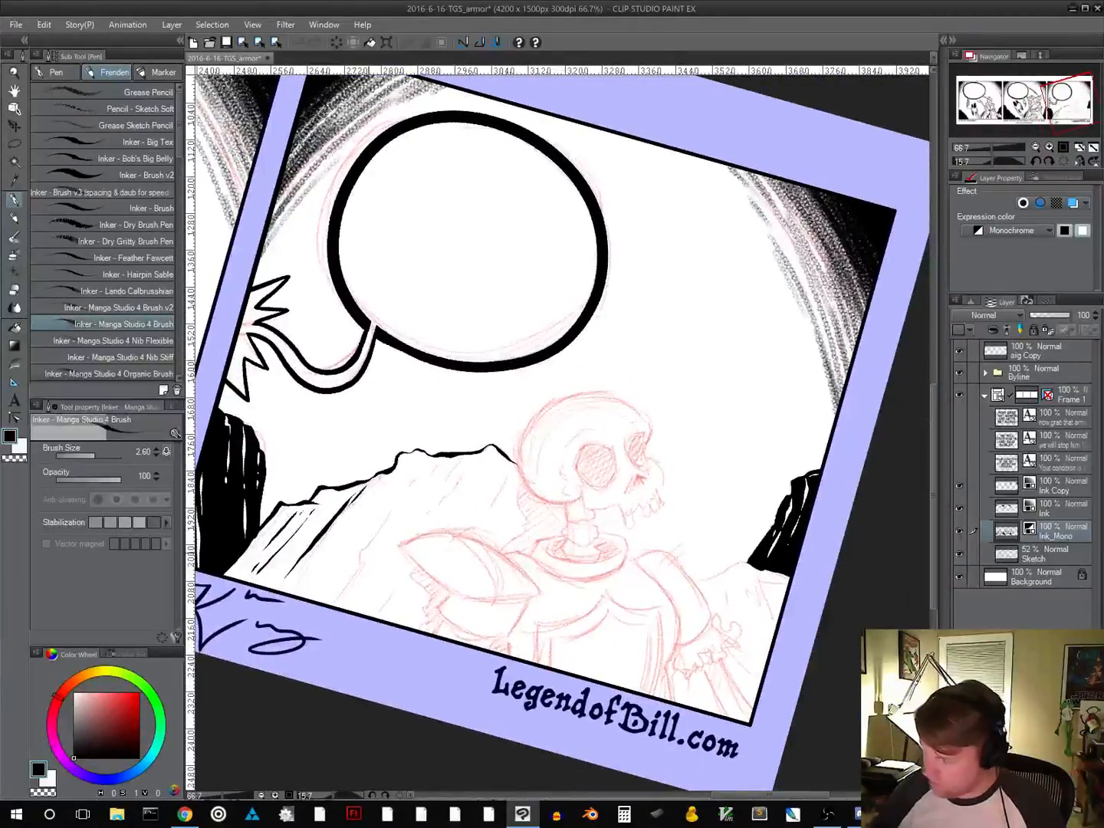
# Ink long broken cracks down the middle of the rock slope, from below the ridge to the panel's lower border
pyautogui.click(1063, 149)
pyautogui.moveTo(352, 610); pyautogui.dragTo(440, 471)
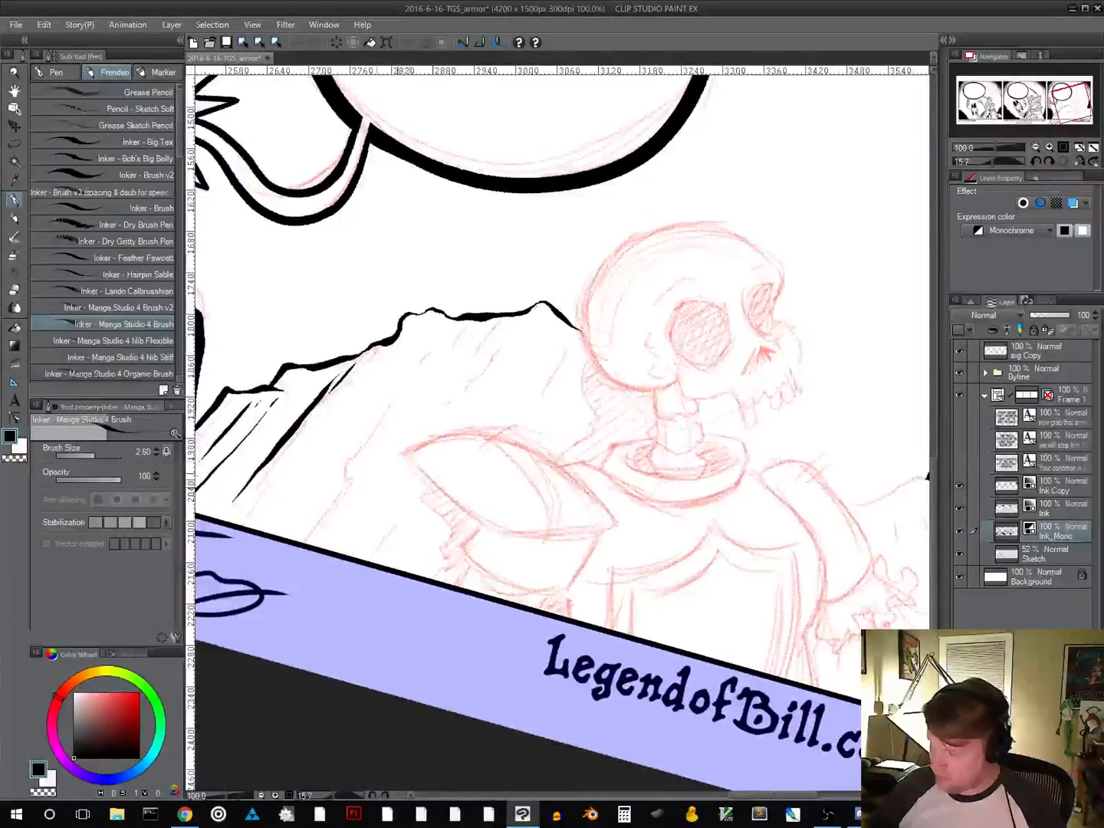
pyautogui.moveTo(300, 542); pyautogui.dragTo(355, 454)
pyautogui.moveTo(400, 397); pyautogui.dragTo(439, 337)
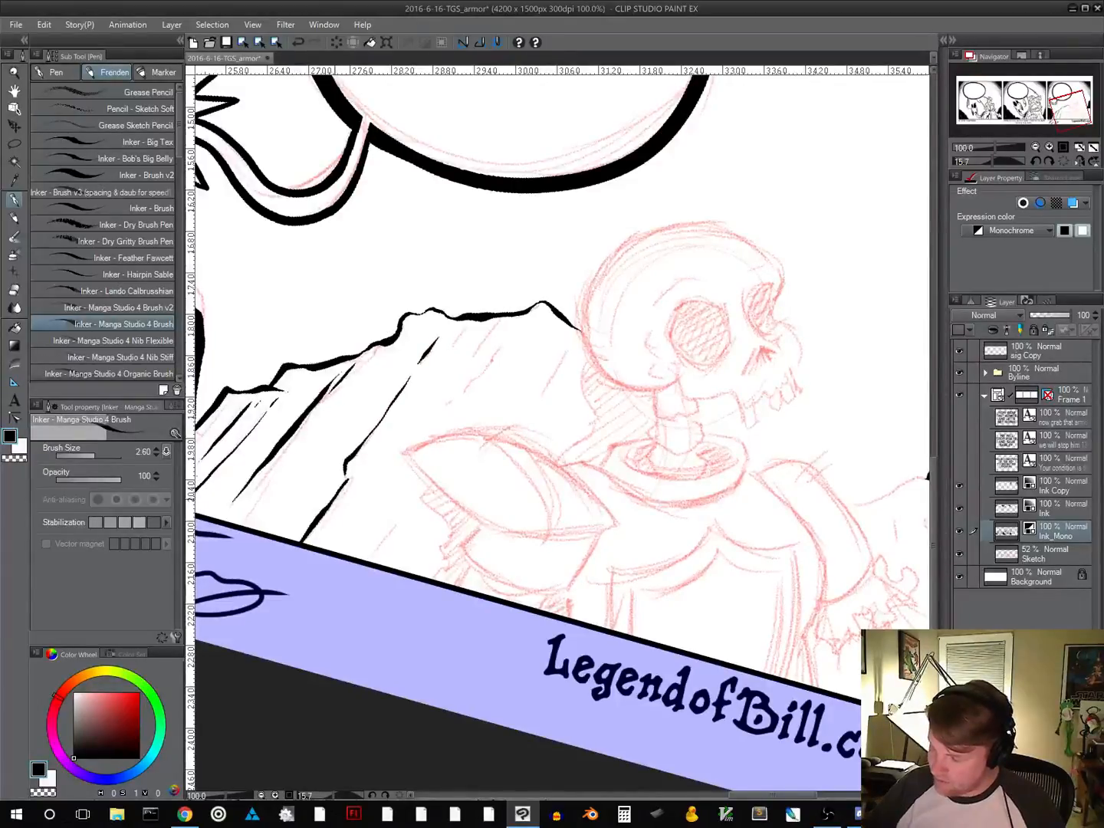
pyautogui.moveTo(245, 520); pyautogui.dragTo(276, 473)
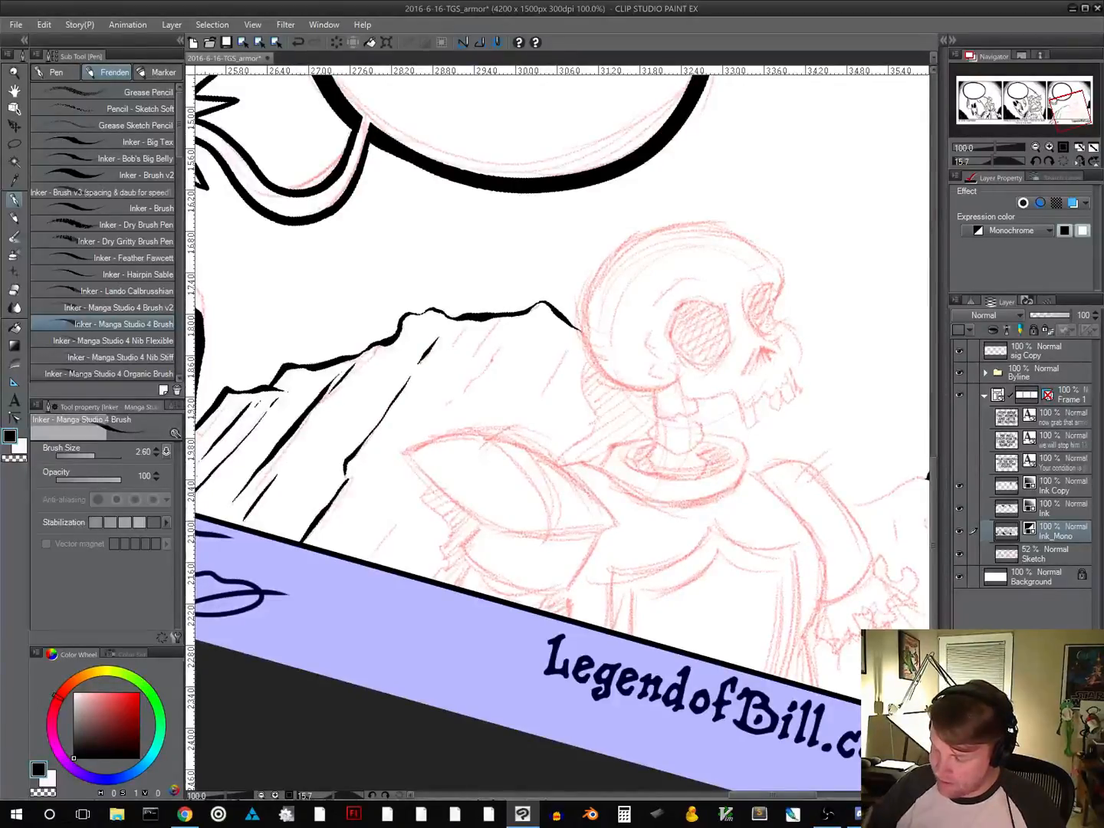
# Ink short slanted cracks below the slope's peak, around the skeleton's shoulder armour and behind the skull
pyautogui.moveTo(504, 483); pyautogui.dragTo(406, 553)
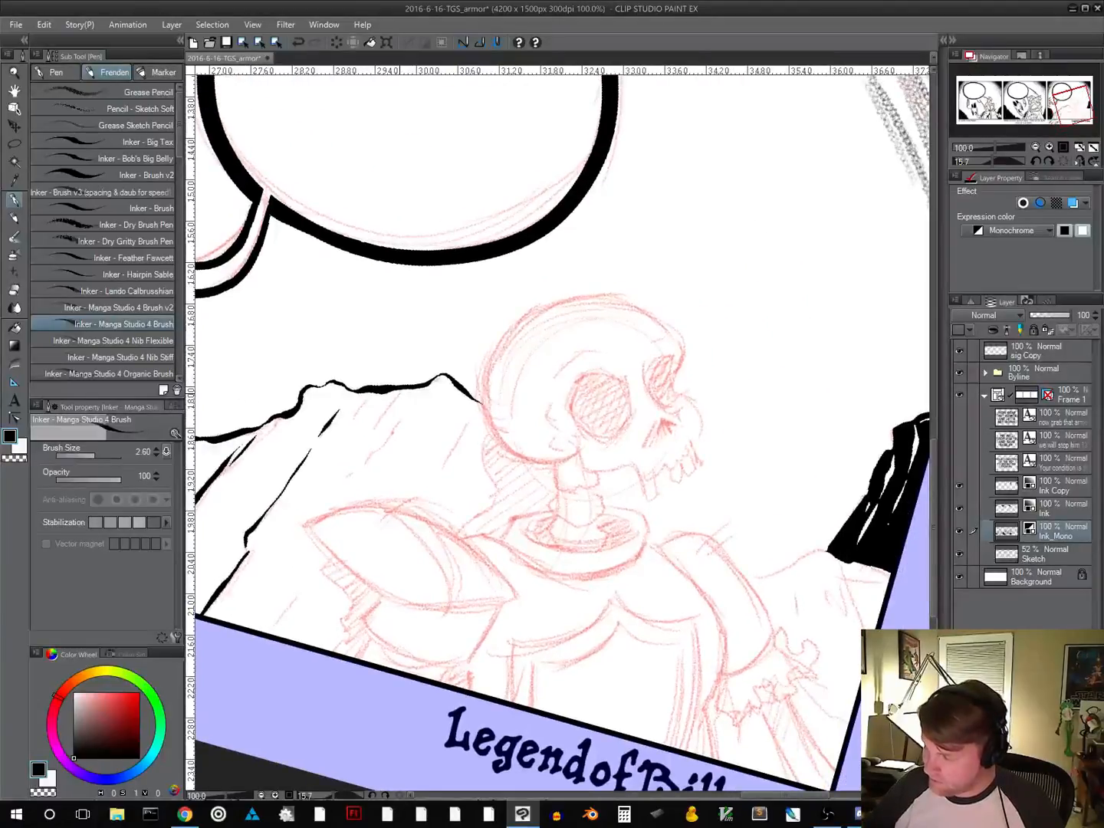
pyautogui.moveTo(385, 407)
pyautogui.mouseDown()
pyautogui.moveTo(399, 391)
pyautogui.moveTo(364, 438)
pyautogui.moveTo(394, 434)
pyautogui.moveTo(337, 498)
pyautogui.mouseUp()
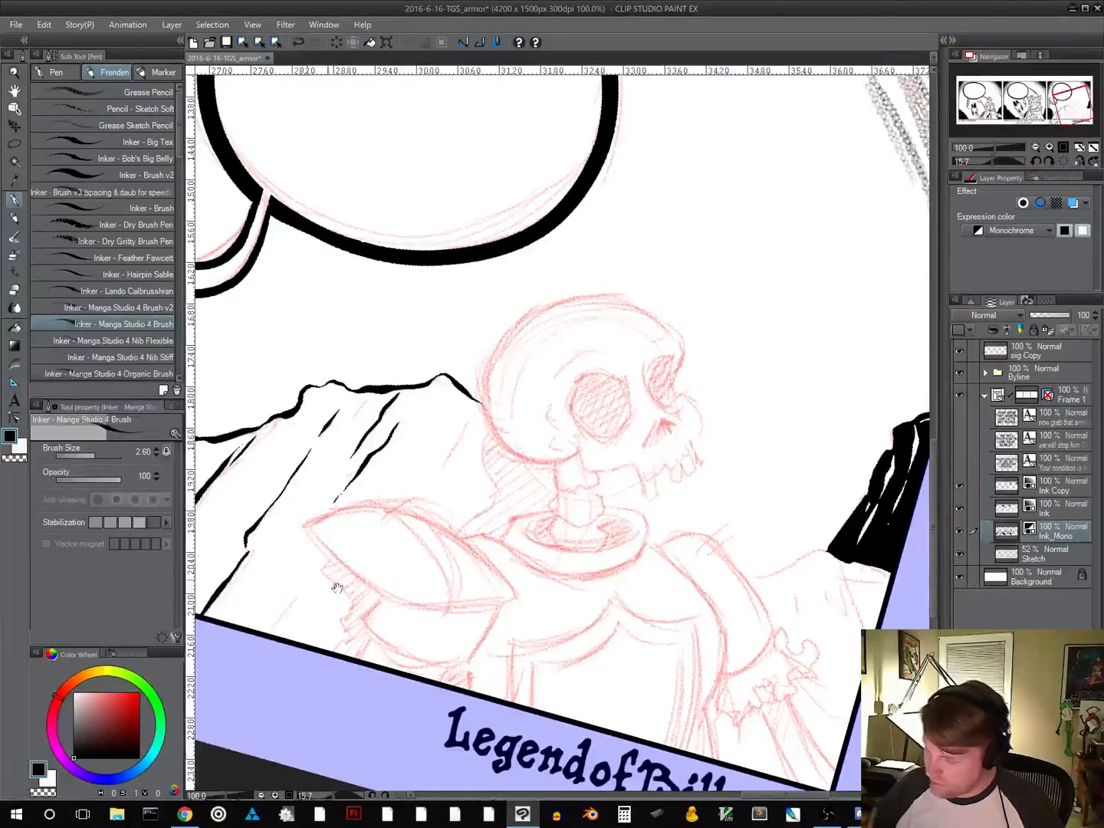
pyautogui.moveTo(340, 588); pyautogui.dragTo(359, 551)
pyautogui.moveTo(285, 596); pyautogui.dragTo(329, 541)
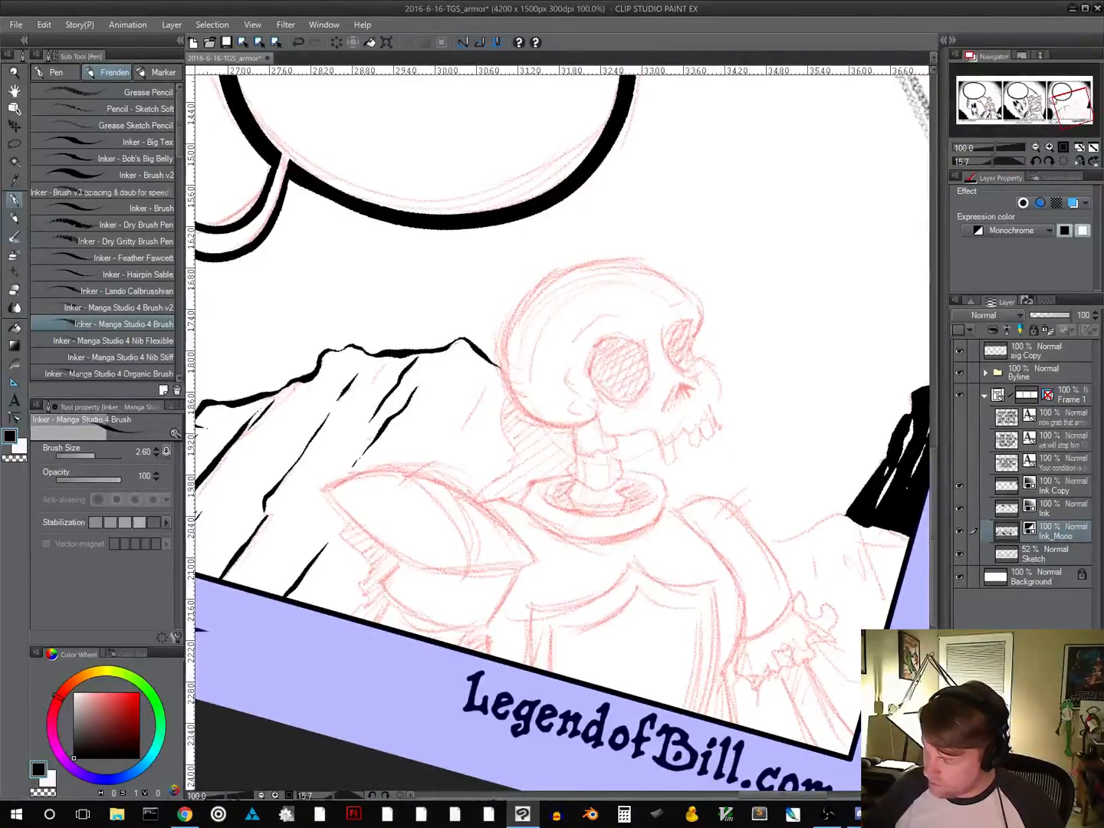
pyautogui.moveTo(489, 387); pyautogui.dragTo(475, 407)
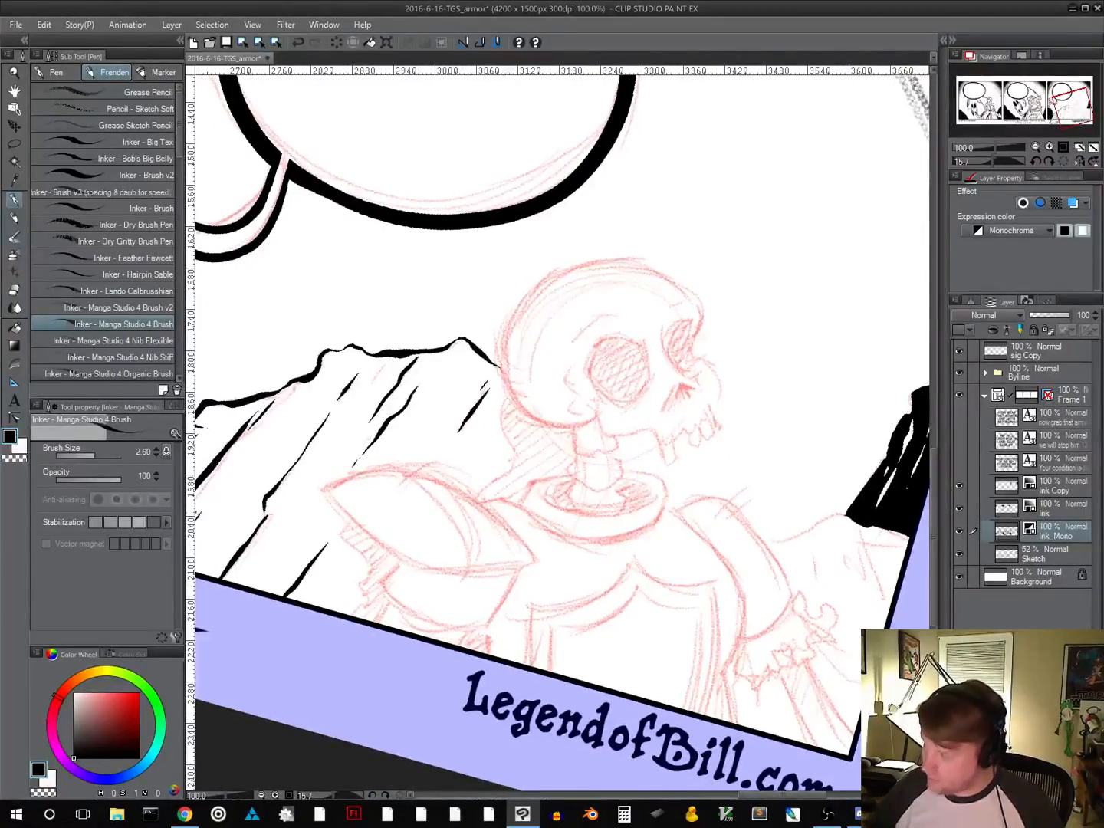
# Ink the top edge of the rock behind the skeleton's outstretched arm, running under the black rock to the panel border
pyautogui.moveTo(600, 539); pyautogui.dragTo(555, 454)
pyautogui.moveTo(735, 592); pyautogui.dragTo(633, 651)
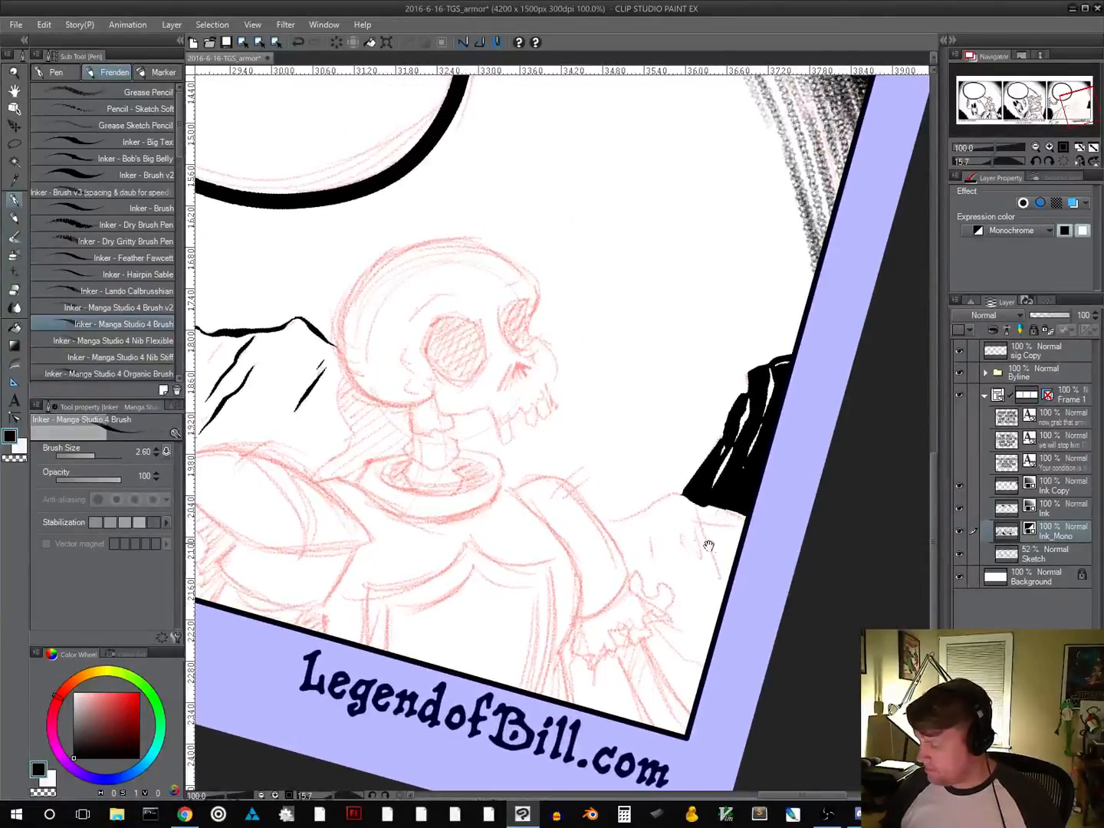
pyautogui.moveTo(757, 551); pyautogui.dragTo(790, 434)
pyautogui.moveTo(783, 452); pyautogui.dragTo(676, 511)
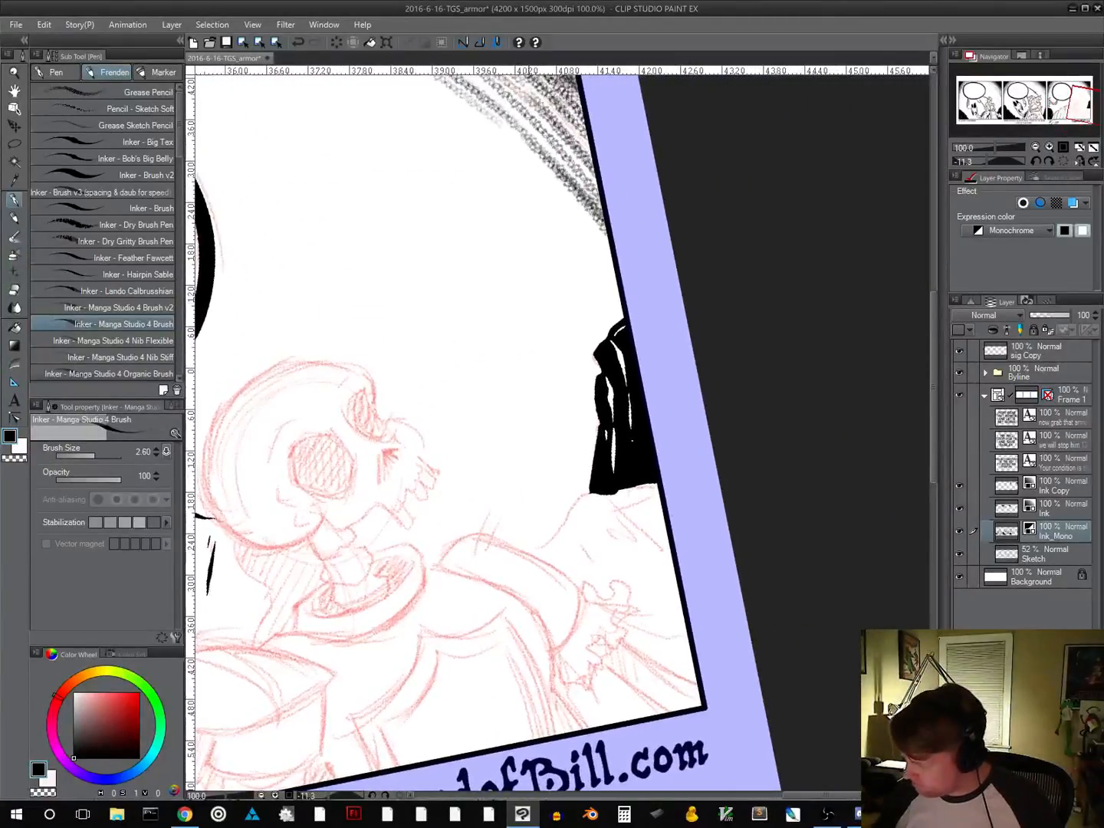
pyautogui.moveTo(552, 536)
pyautogui.mouseDown()
pyautogui.moveTo(584, 497)
pyautogui.moveTo(651, 486)
pyautogui.mouseUp()
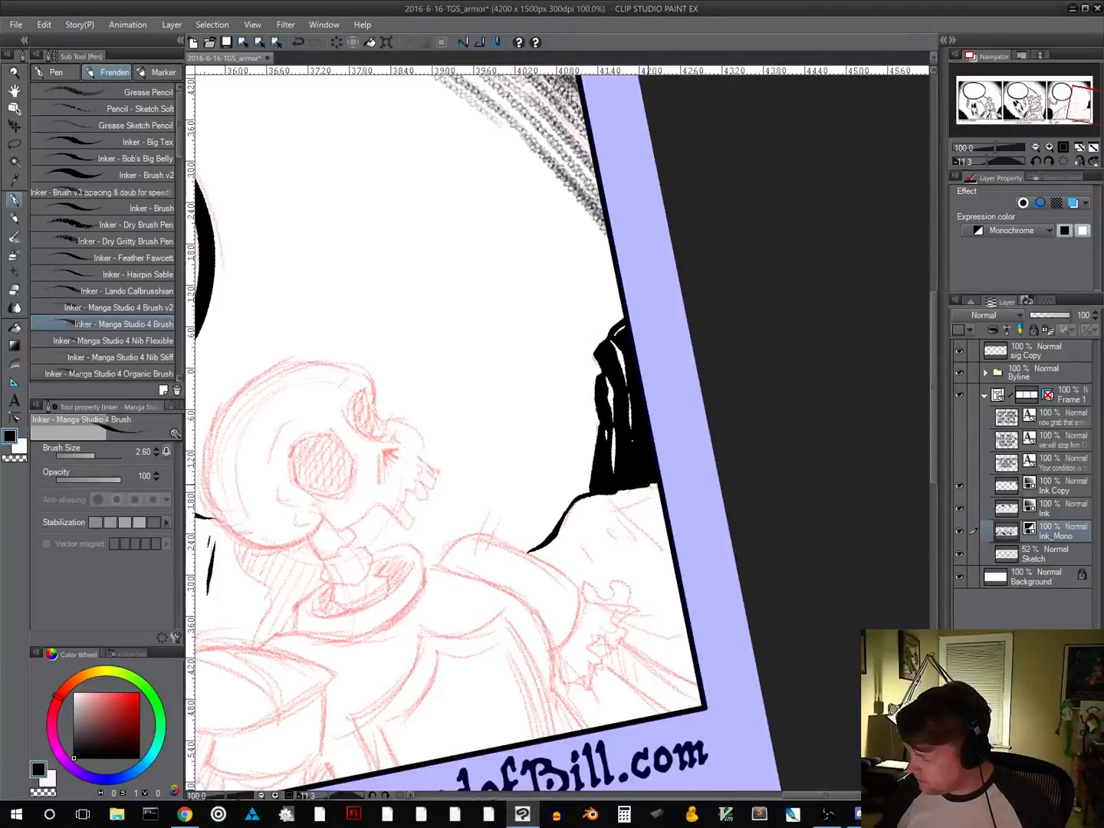
# Ink short crack lines down the face of the rock above the skeleton's outstretched hand
pyautogui.moveTo(704, 514); pyautogui.dragTo(604, 576)
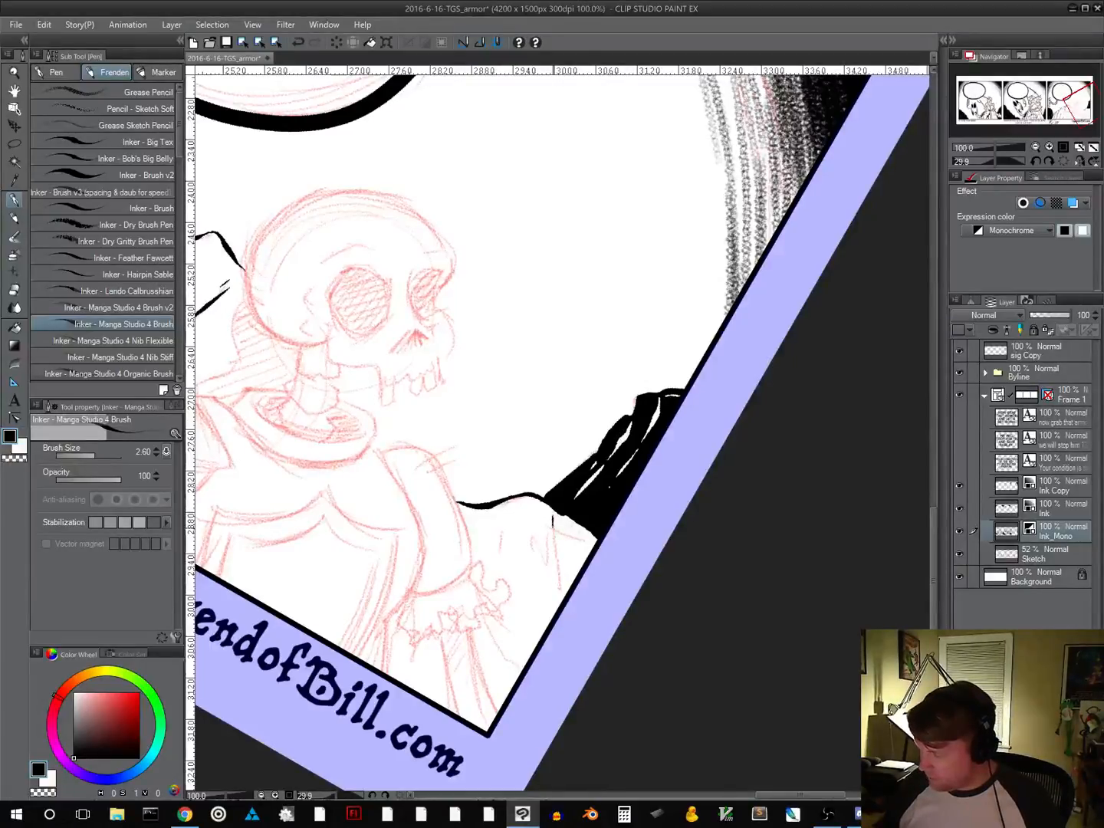
pyautogui.moveTo(552, 530)
pyautogui.mouseDown()
pyautogui.moveTo(560, 586)
pyautogui.moveTo(547, 568)
pyautogui.moveTo(548, 600)
pyautogui.mouseUp()
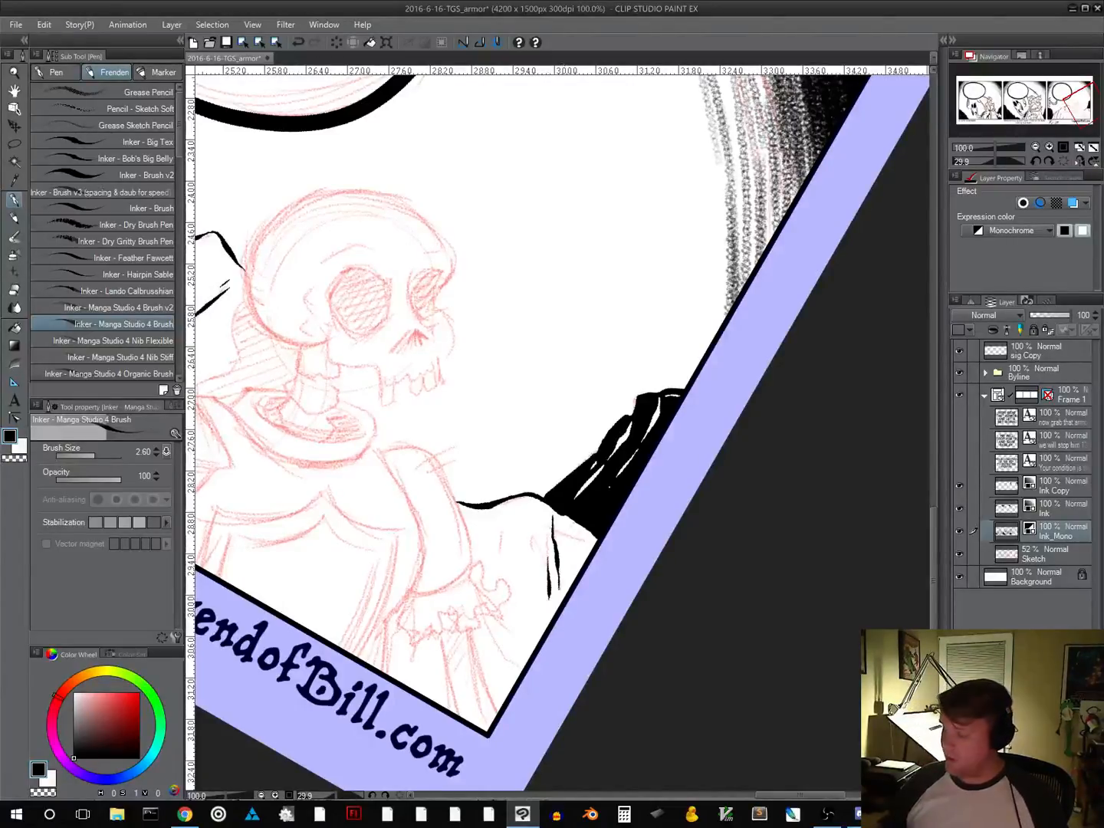
pyautogui.keyDown('shift'); pyautogui.moveTo(639, 562); pyautogui.dragTo(655, 520); pyautogui.keyUp('shift')
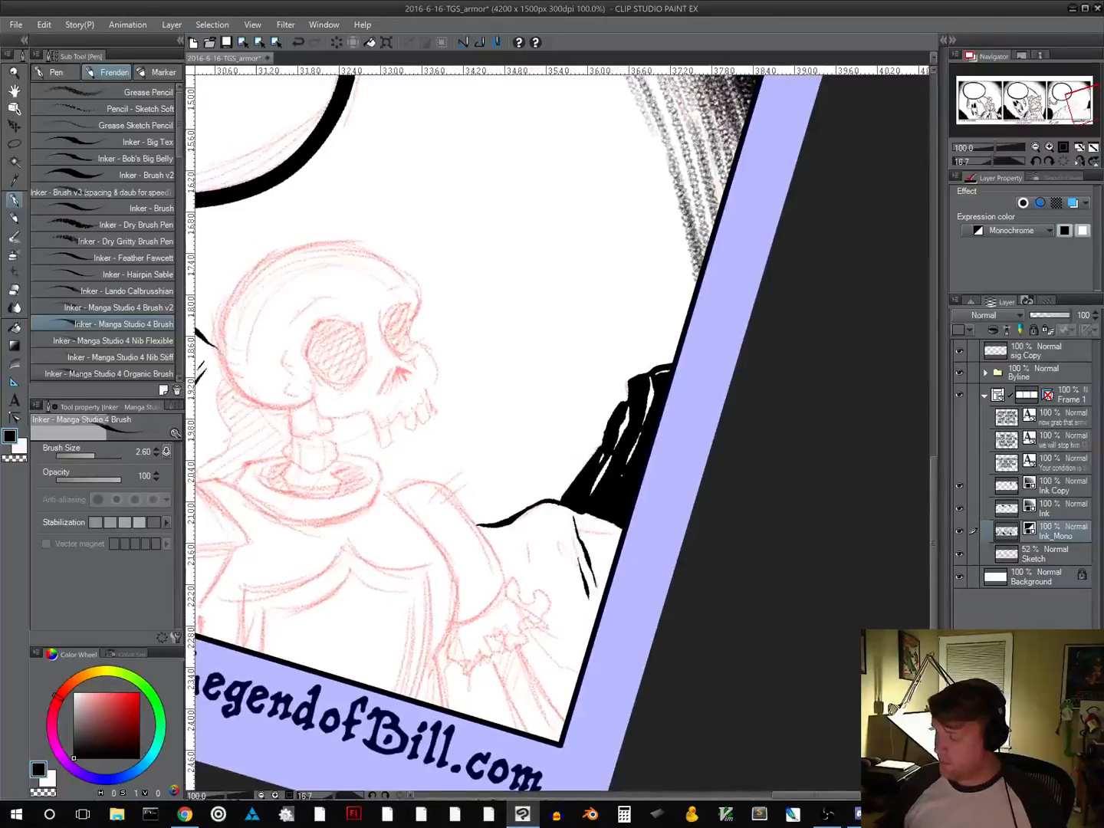
pyautogui.moveTo(512, 533)
pyautogui.mouseDown()
pyautogui.moveTo(519, 563)
pyautogui.moveTo(514, 535)
pyautogui.moveTo(517, 550)
pyautogui.mouseUp()
pyautogui.hotkey('ctrl', 'z')
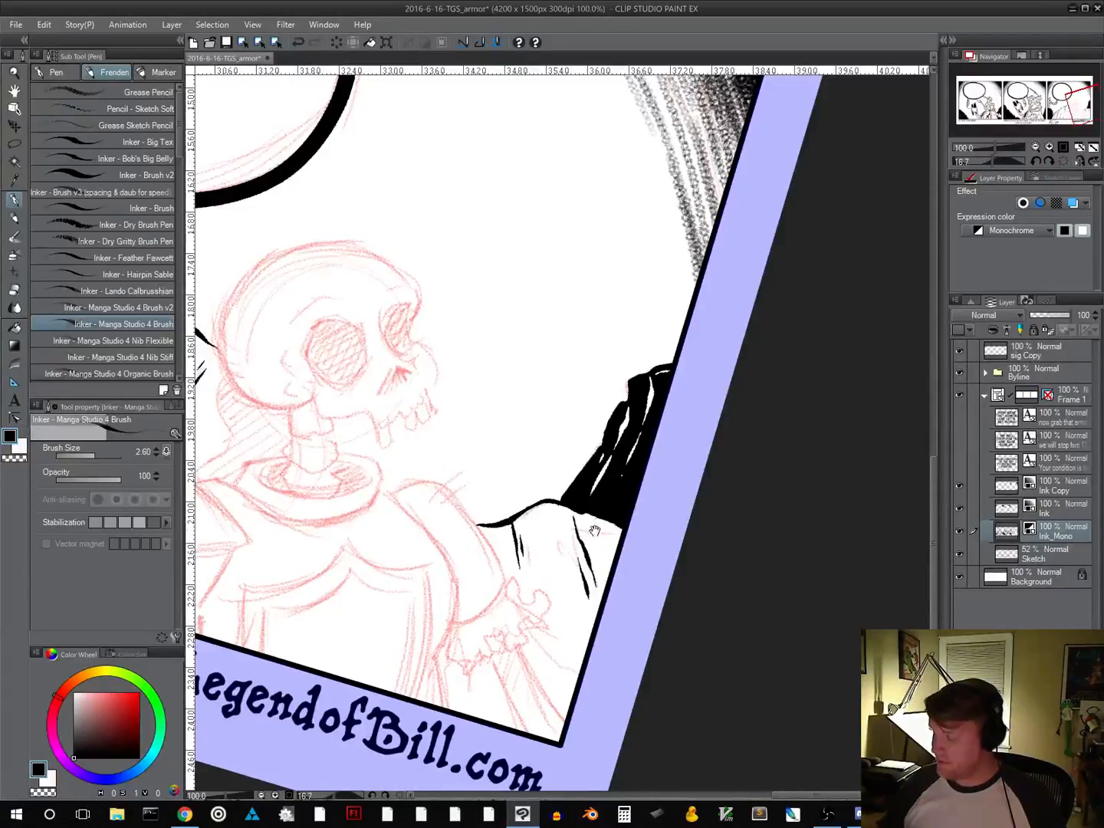
pyautogui.keyDown('shift'); pyautogui.moveTo(595, 530); pyautogui.dragTo(644, 536); pyautogui.keyUp('shift')
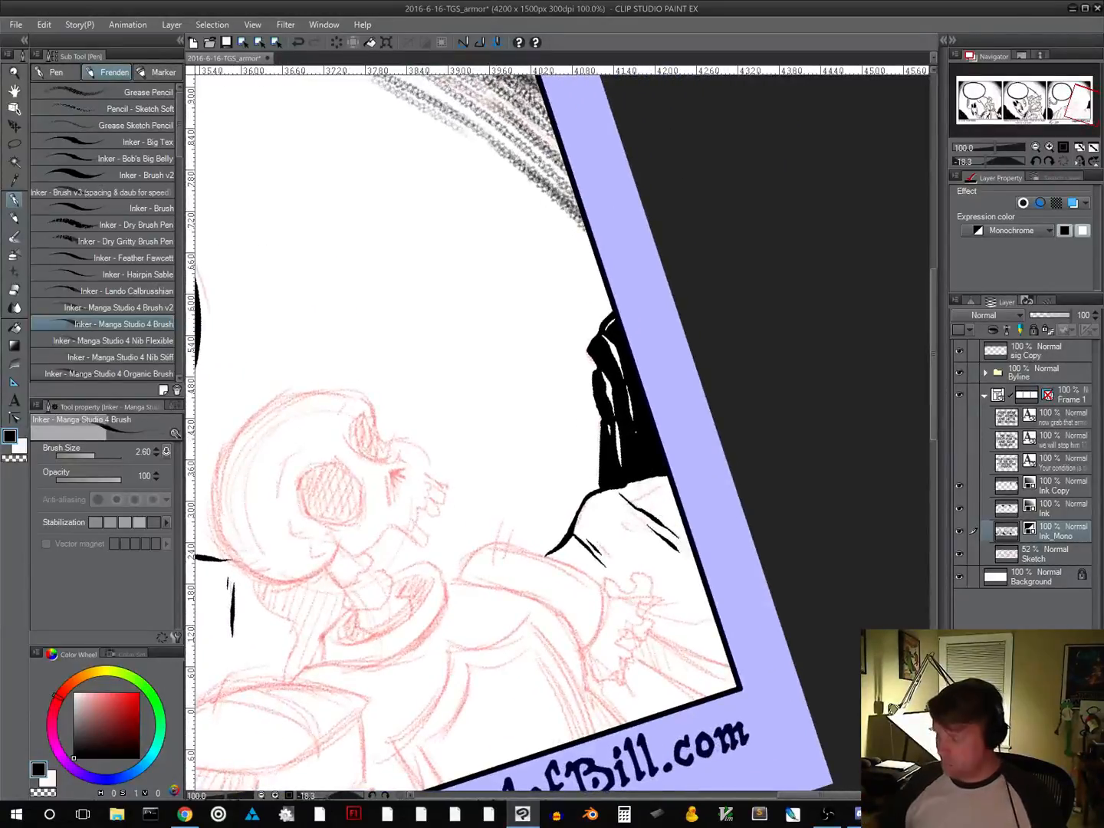
# Ink two more slanted cracks on the rock above the skeleton's outstretched hand, close to the panel's side border
pyautogui.moveTo(745, 643); pyautogui.dragTo(686, 547)
pyautogui.moveTo(761, 611)
pyautogui.keyDown('shift'); pyautogui.mouseDown()
pyautogui.moveTo(781, 524)
pyautogui.moveTo(749, 390)
pyautogui.moveTo(724, 337)
pyautogui.mouseUp(); pyautogui.keyUp('shift')
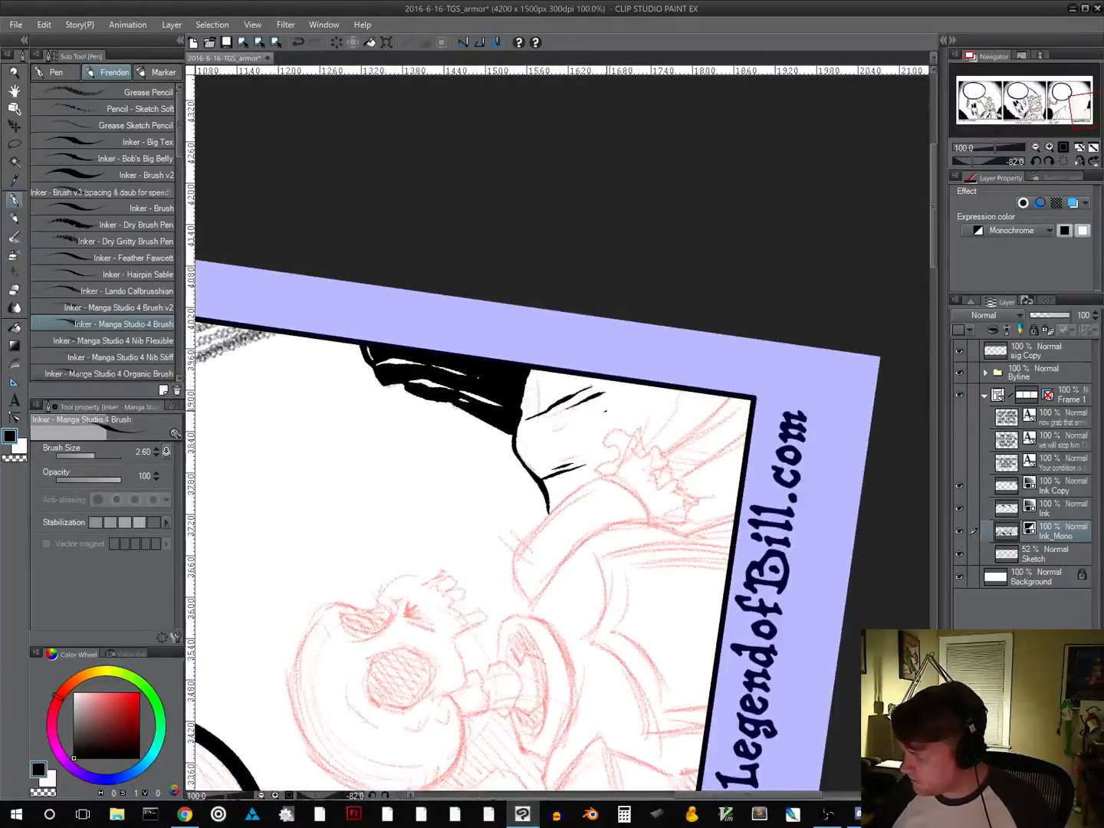
pyautogui.moveTo(612, 411); pyautogui.dragTo(624, 404)
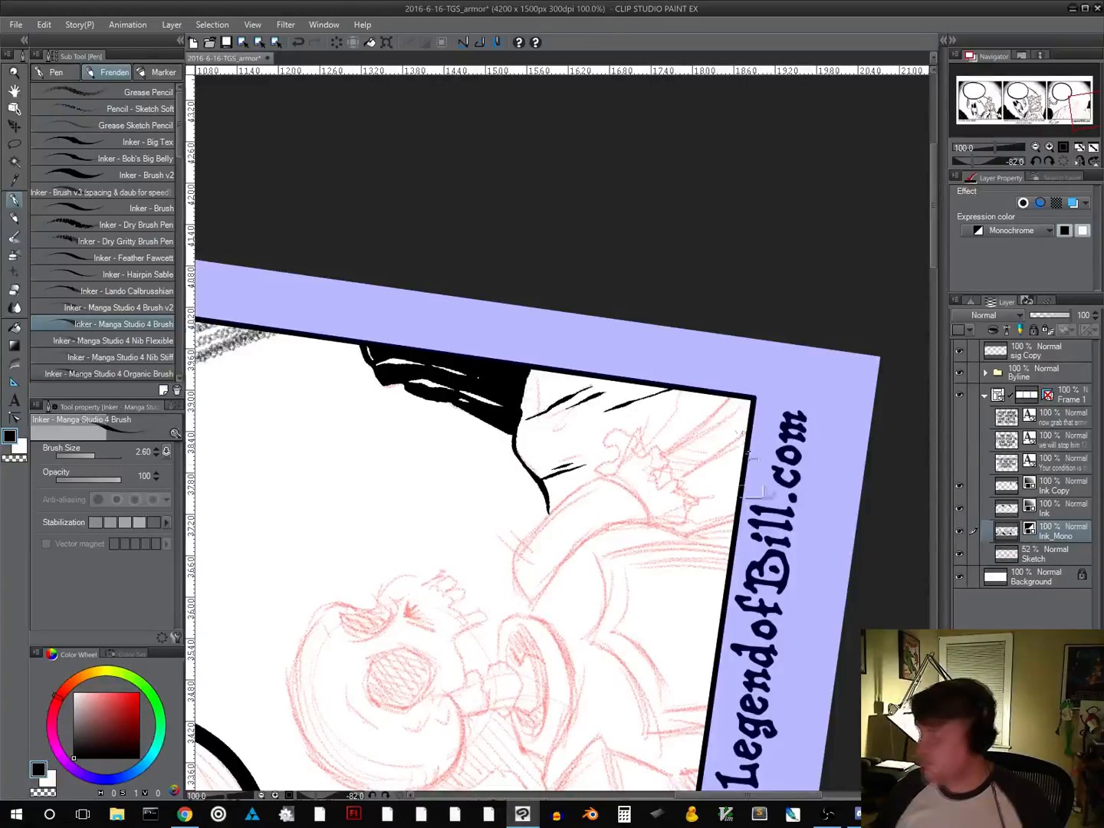
pyautogui.keyDown('shift'); pyautogui.moveTo(768, 531); pyautogui.dragTo(635, 546); pyautogui.keyUp('shift')
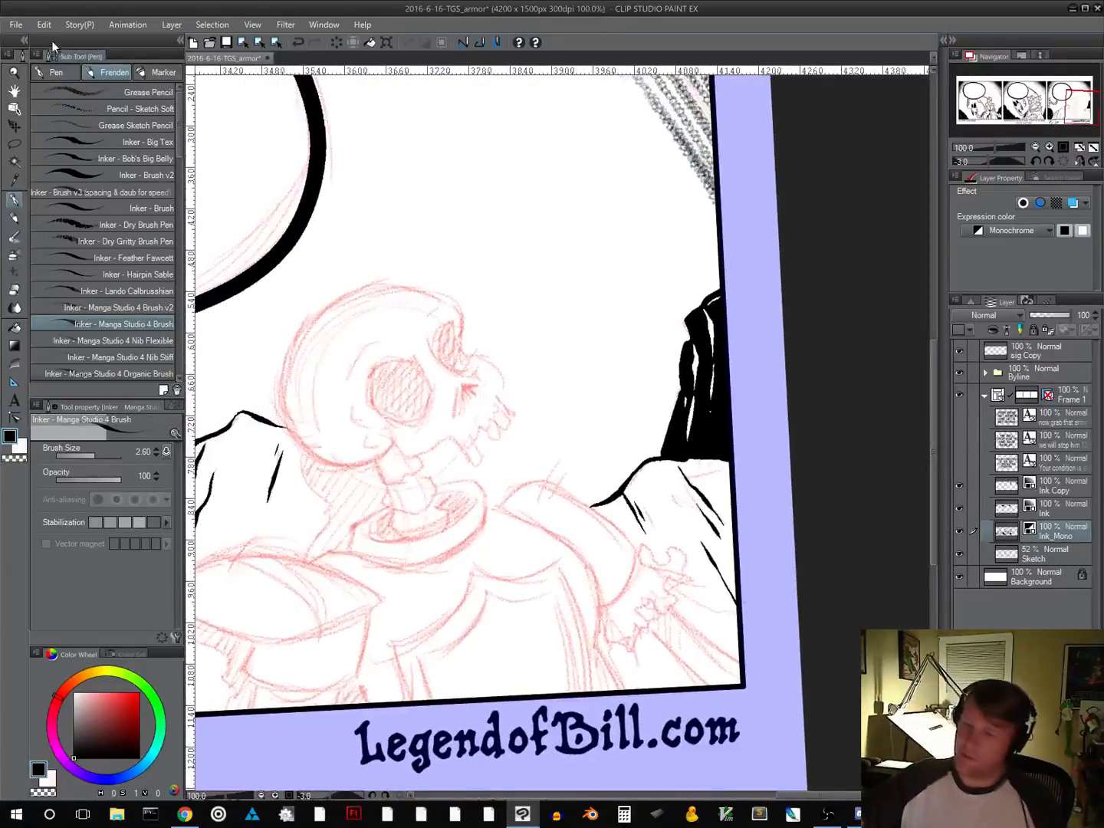
# Raise the global pen pressure curve, placing its point at about 25% pen pressure and 100% output
pyautogui.click(45, 25)
pyautogui.moveTo(17, 25)
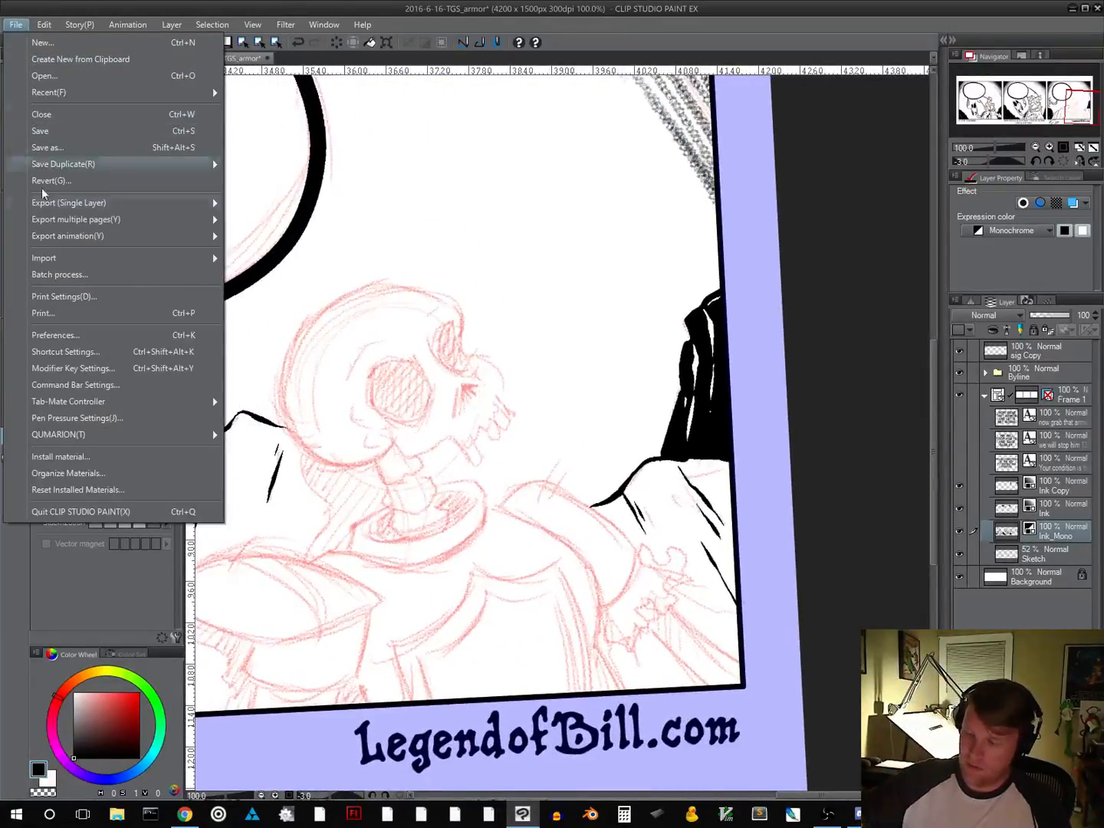
pyautogui.click(77, 417)
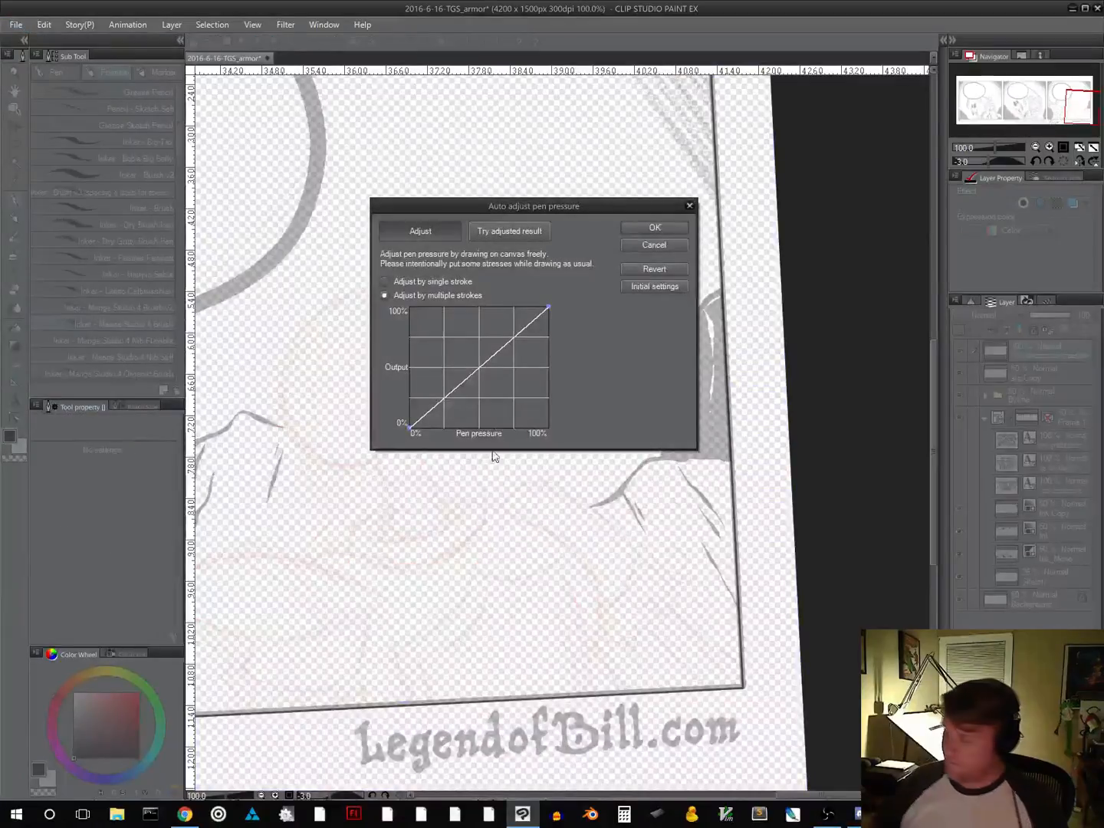
pyautogui.moveTo(471, 375); pyautogui.dragTo(441, 288)
pyautogui.click(665, 230)
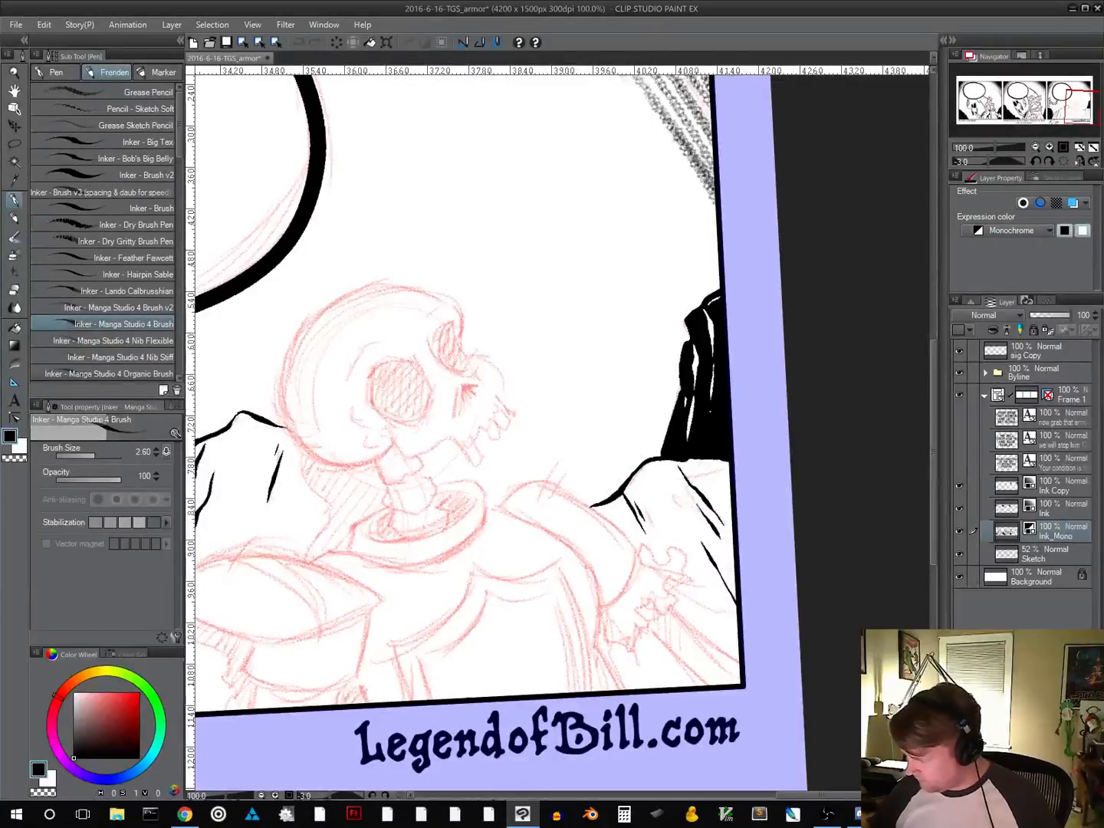
# Try to ink a long crack down from the peak of the rock behind the outstretched arm
pyautogui.moveTo(654, 476); pyautogui.dragTo(675, 534)
pyautogui.hotkey('ctrl', 'z')
pyautogui.moveTo(717, 634)
pyautogui.mouseDown()
pyautogui.moveTo(609, 635)
pyautogui.moveTo(590, 619)
pyautogui.moveTo(562, 695)
pyautogui.moveTo(535, 677)
pyautogui.mouseUp()
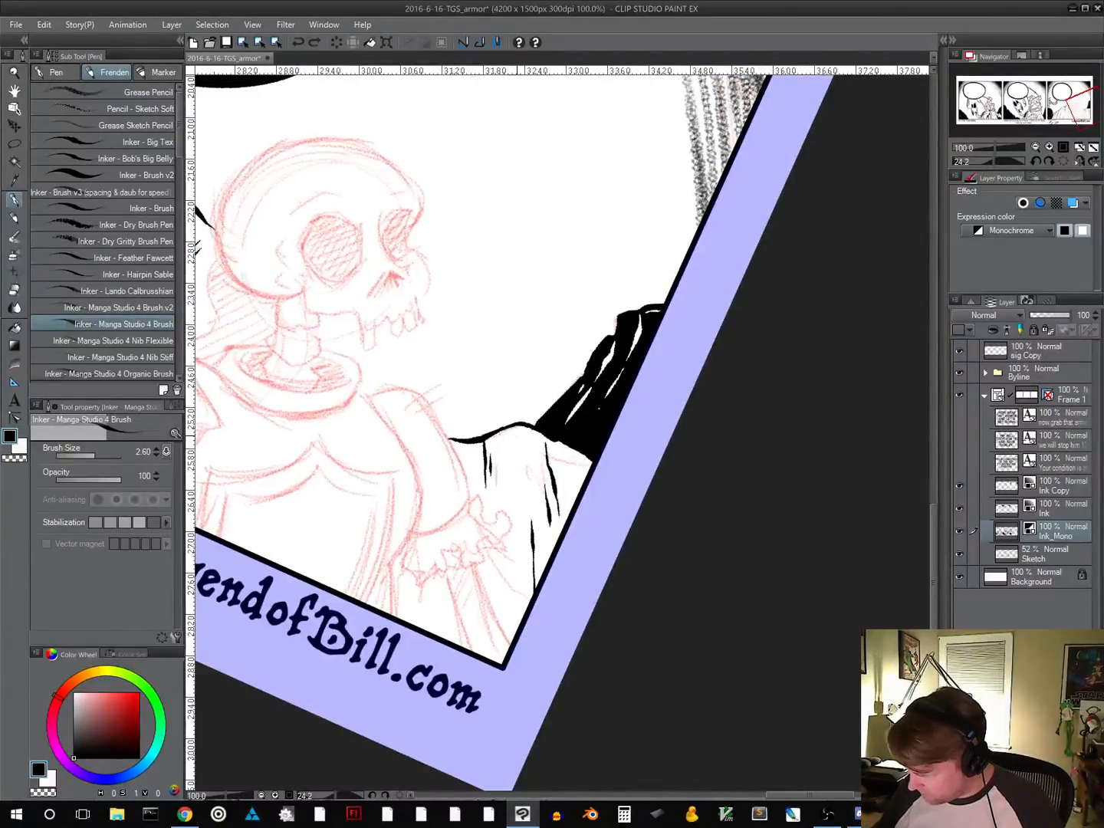
pyautogui.moveTo(519, 440); pyautogui.dragTo(520, 504)
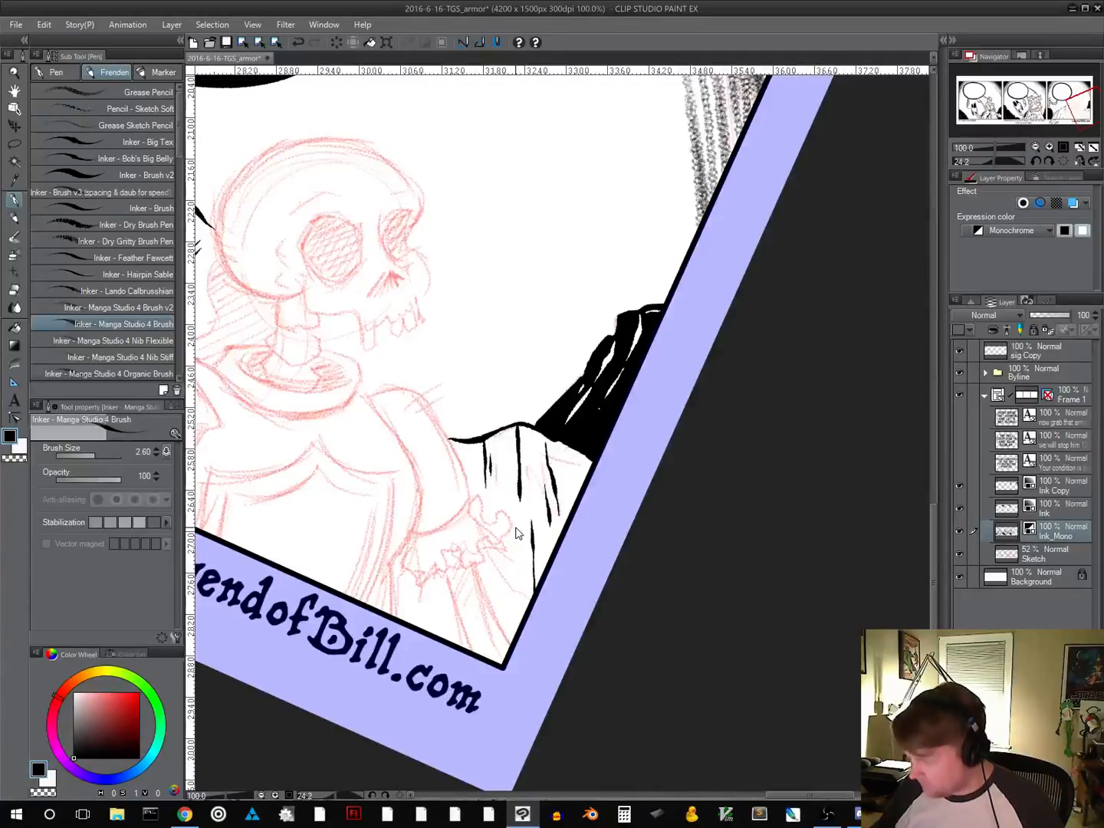
pyautogui.hotkey('ctrl', 'z')
# Soften the pen pressure curve by lowering its point to about 75% output at 25% pen pressure
pyautogui.click(16, 25)
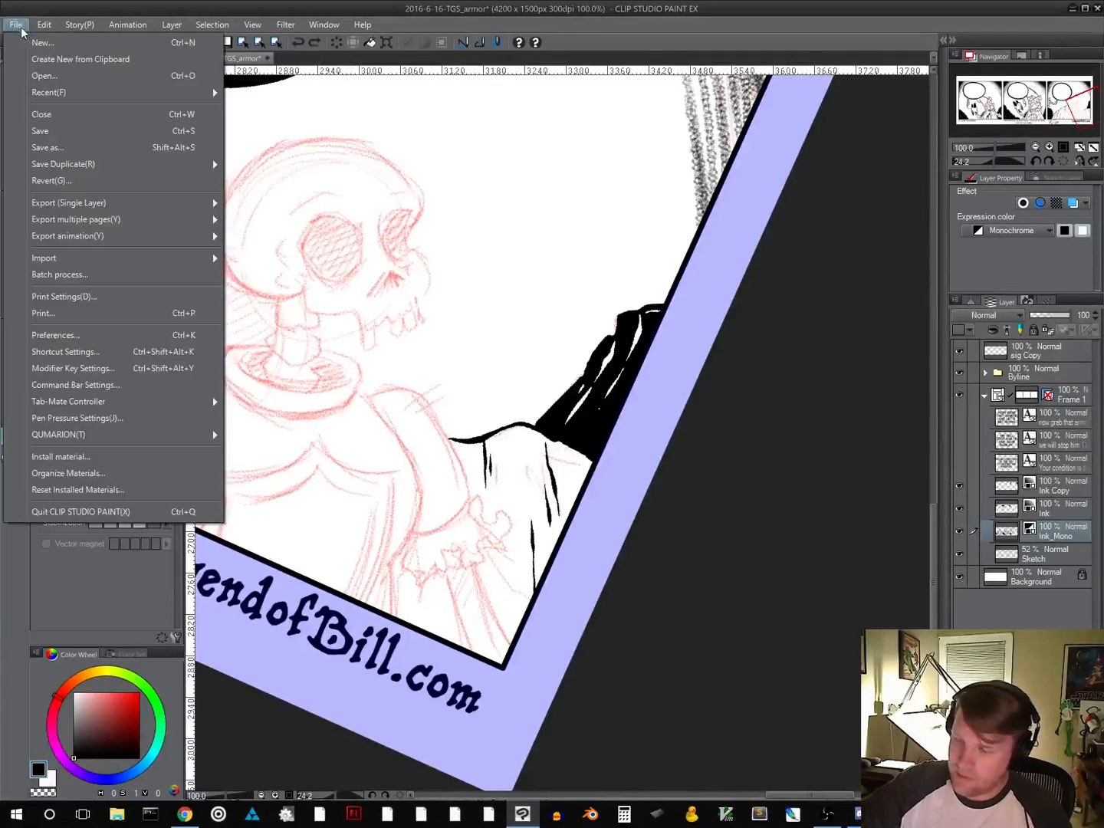
pyautogui.click(78, 418)
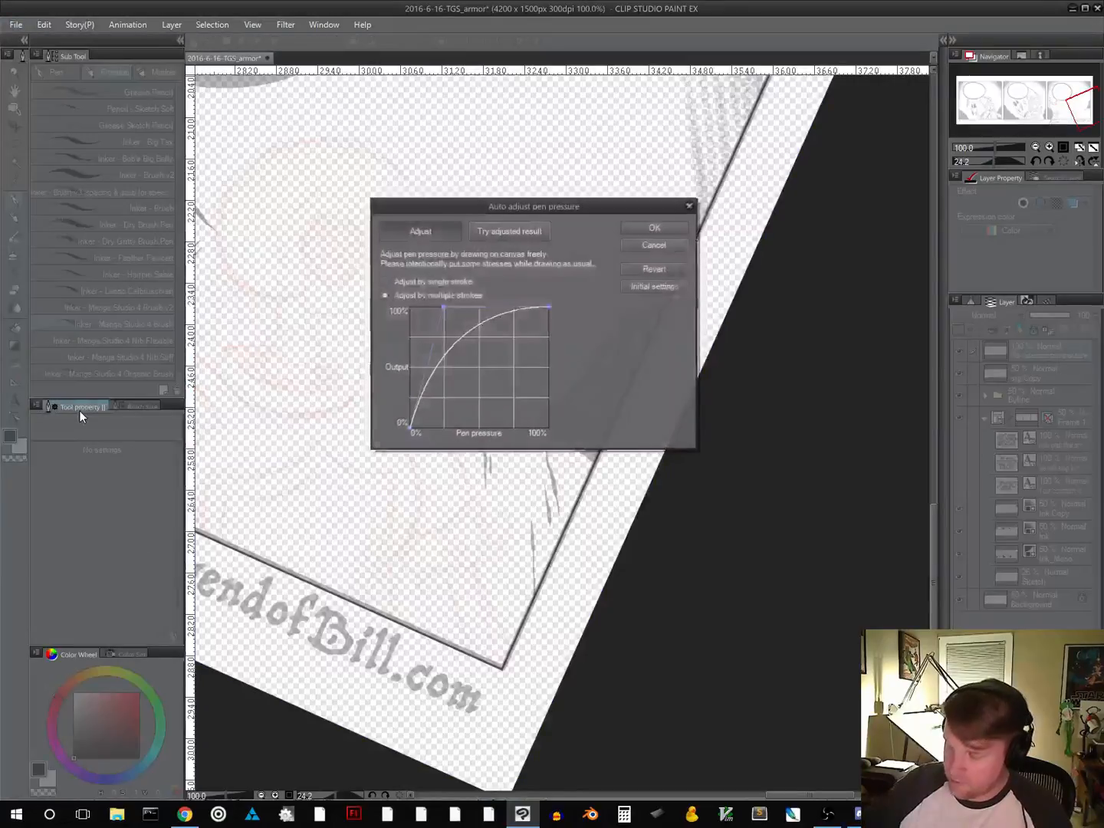
pyautogui.moveTo(445, 307); pyautogui.dragTo(445, 338)
pyautogui.click(666, 224)
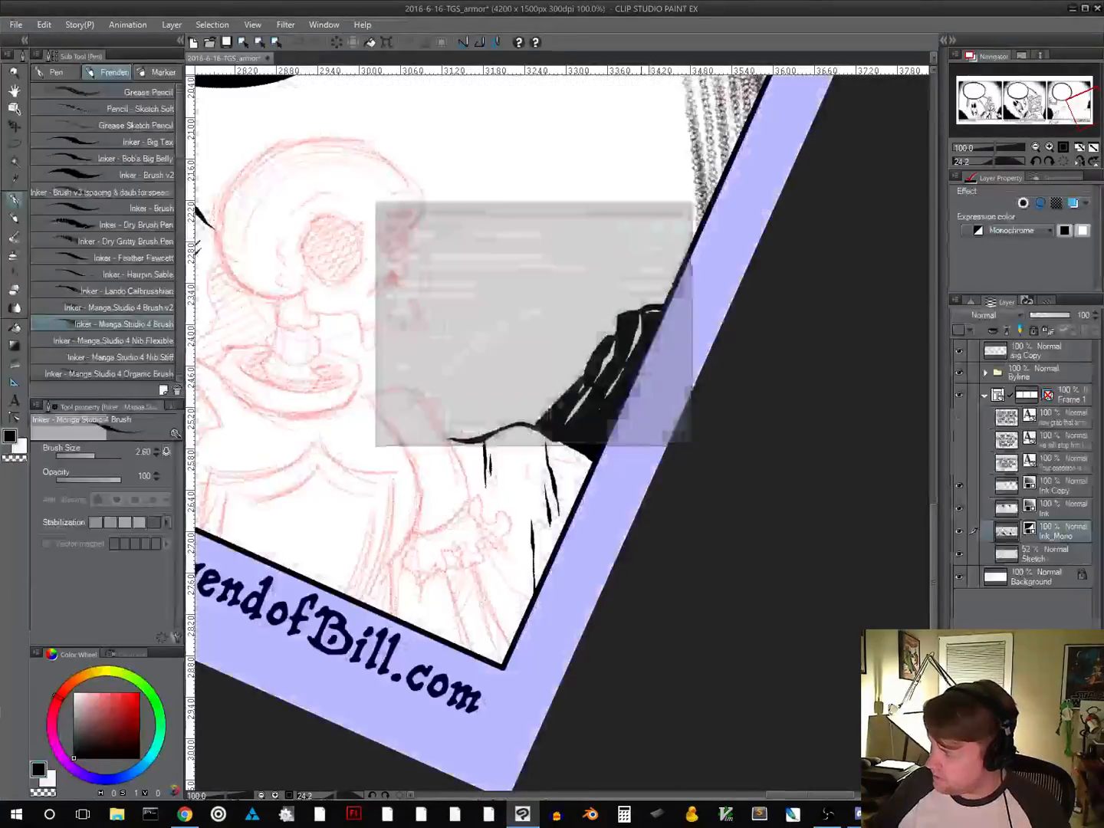
# Ink a long broken crack down from the peak of the rock behind the skeleton's outstretched arm
pyautogui.moveTo(515, 426); pyautogui.dragTo(519, 434)
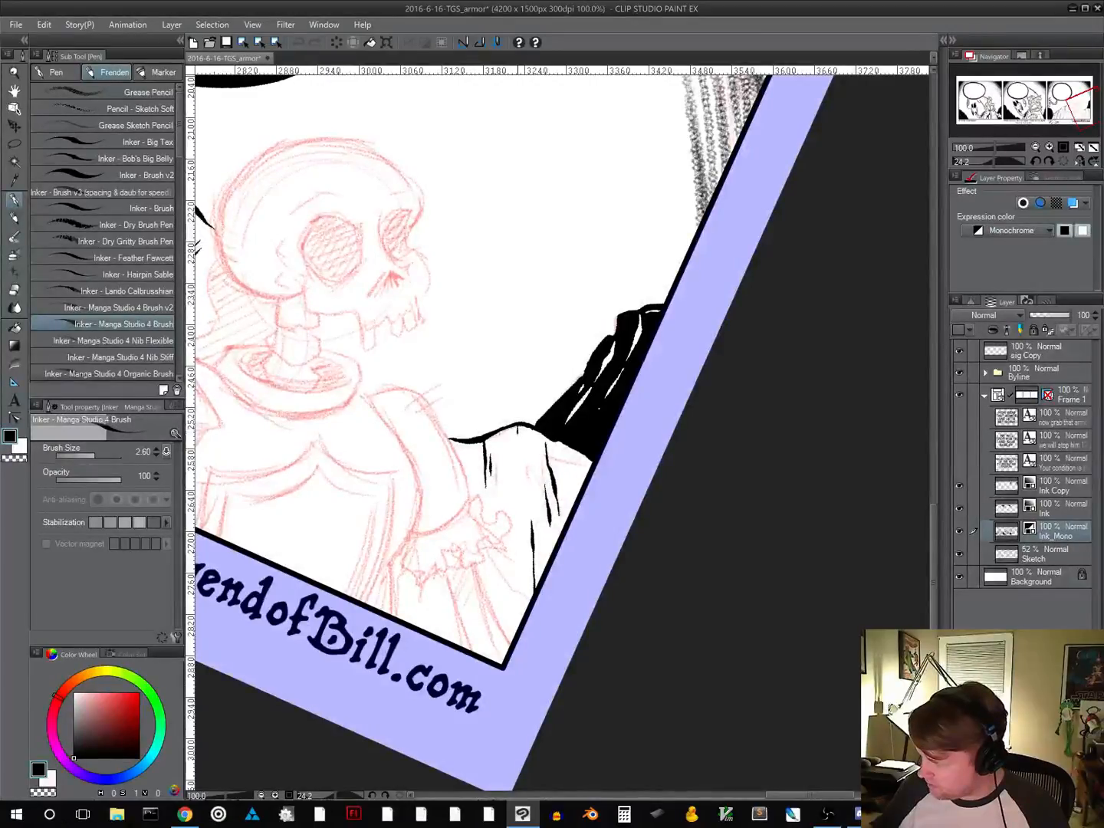
pyautogui.moveTo(519, 490); pyautogui.dragTo(521, 502)
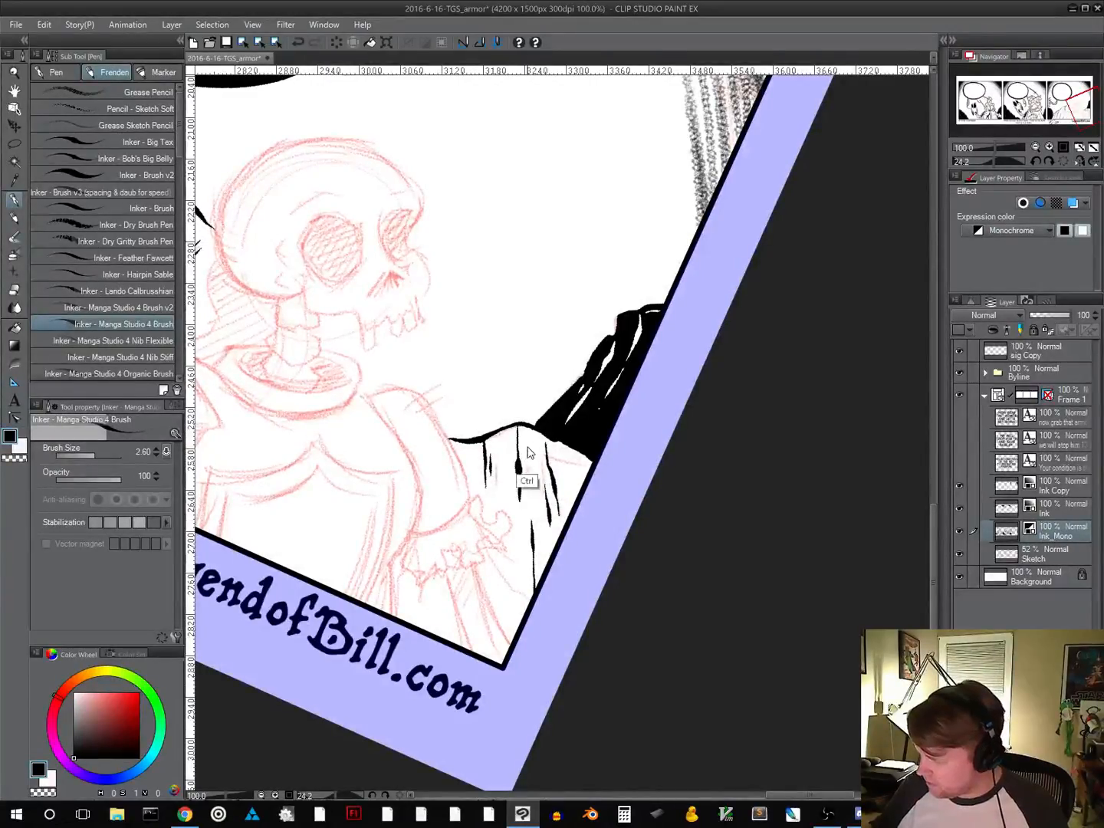
pyautogui.hotkey('ctrl', 'z')
pyautogui.moveTo(519, 427); pyautogui.dragTo(523, 469)
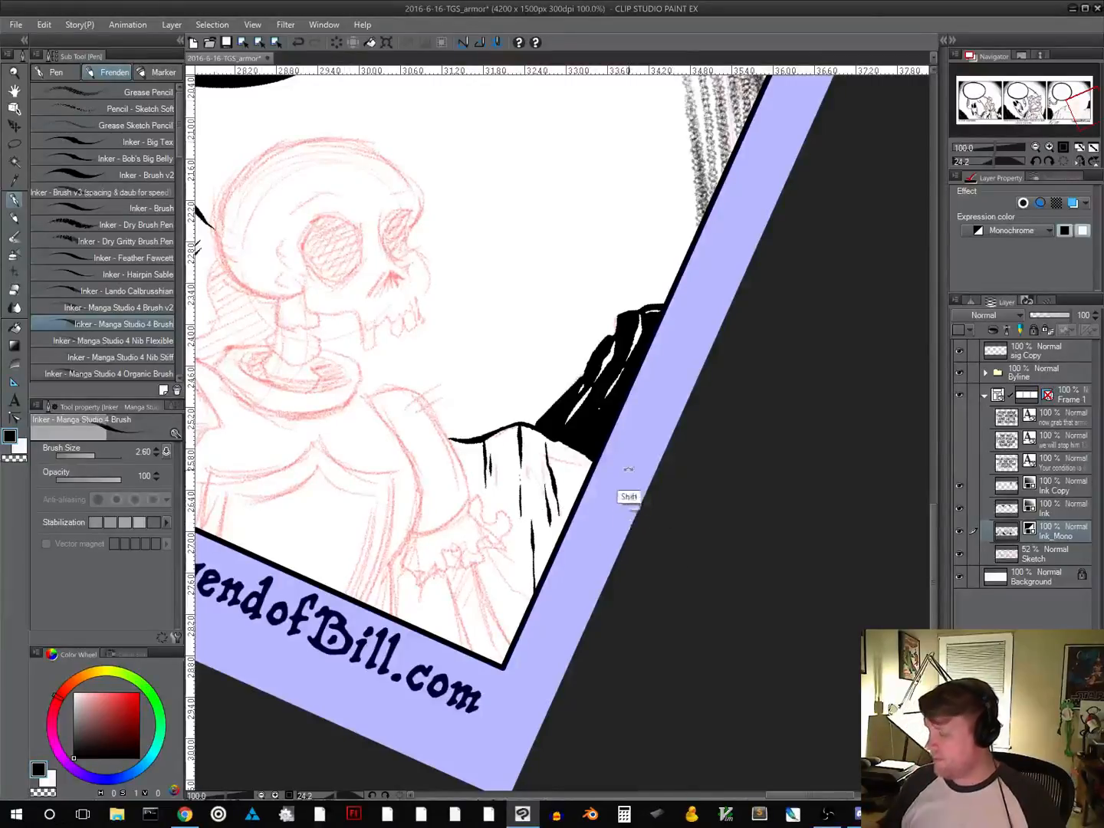
# Straighten the canvas and review panel three as a whole, then the sketched skeleton up close
pyautogui.moveTo(627, 460); pyautogui.dragTo(724, 385)
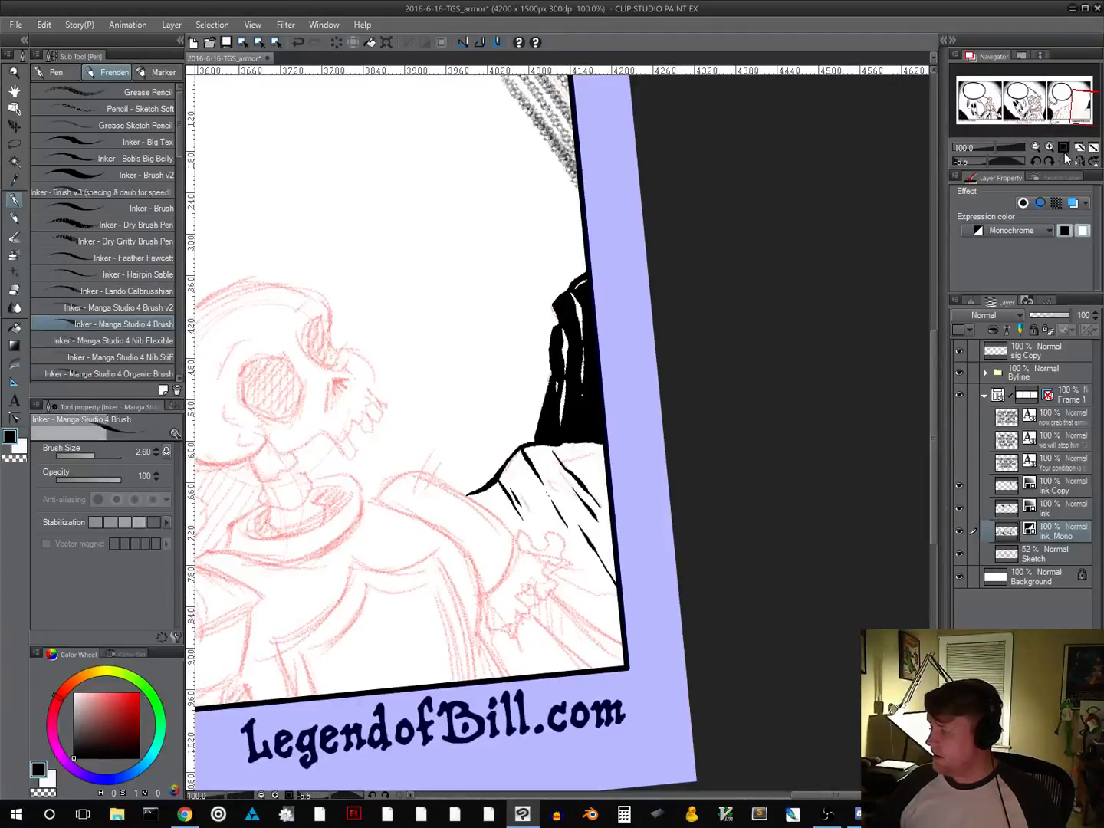
pyautogui.click(1064, 161)
pyautogui.moveTo(518, 572); pyautogui.dragTo(818, 475)
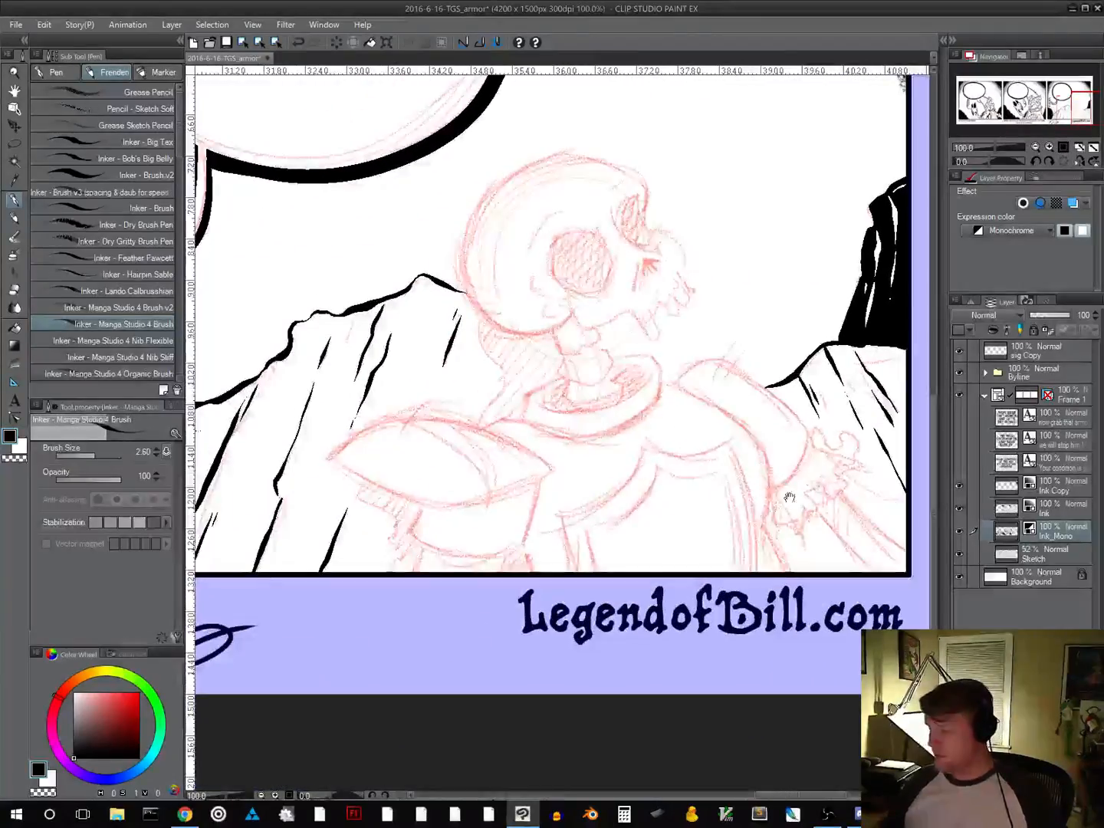
pyautogui.keyDown('alt'); pyautogui.click(679, 535); pyautogui.keyUp('alt')
pyautogui.keyDown('alt'); pyautogui.click(678, 539); pyautogui.keyUp('alt')
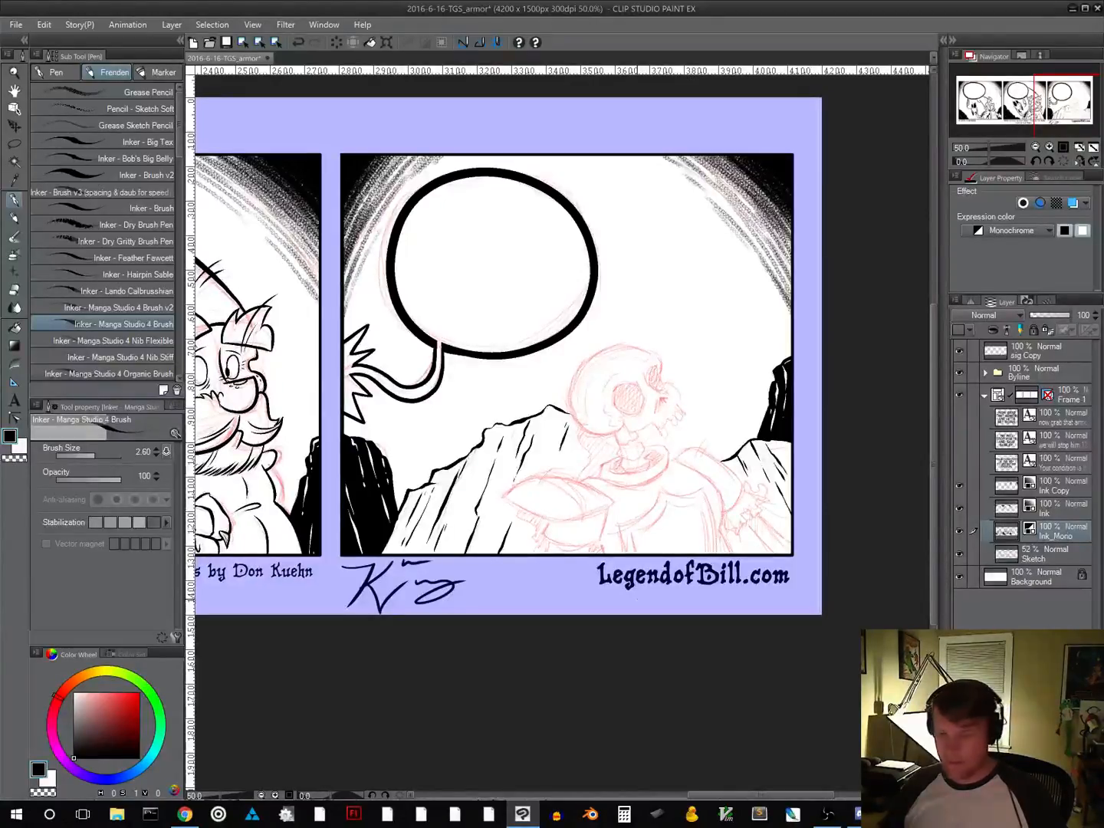
pyautogui.moveTo(689, 470); pyautogui.dragTo(600, 506)
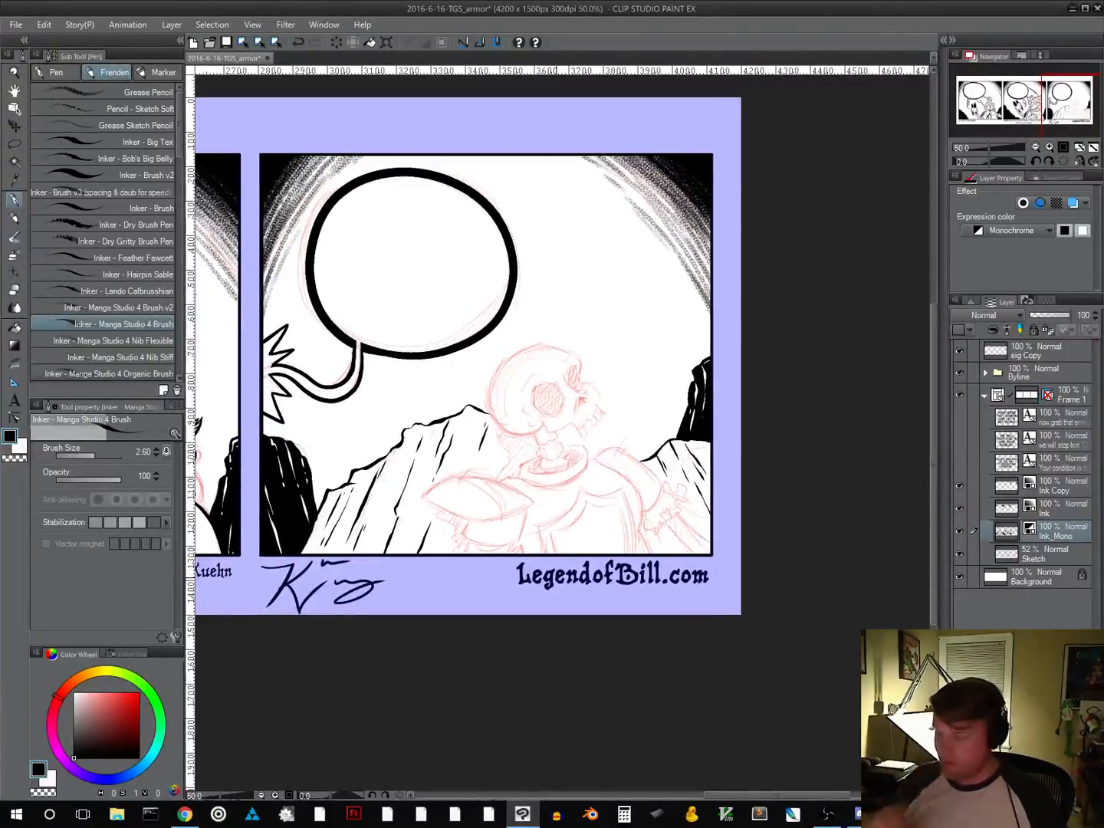
pyautogui.scroll(4, 568, 512)
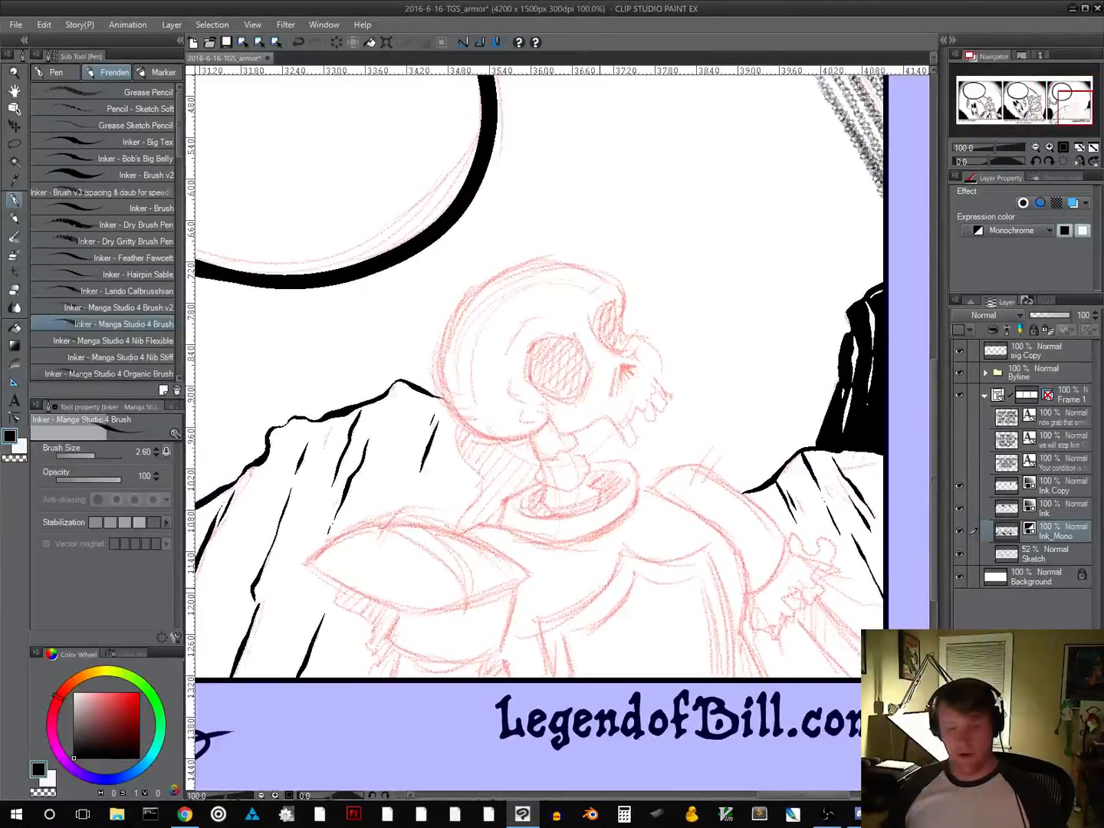
pyautogui.moveTo(701, 526); pyautogui.dragTo(622, 446)
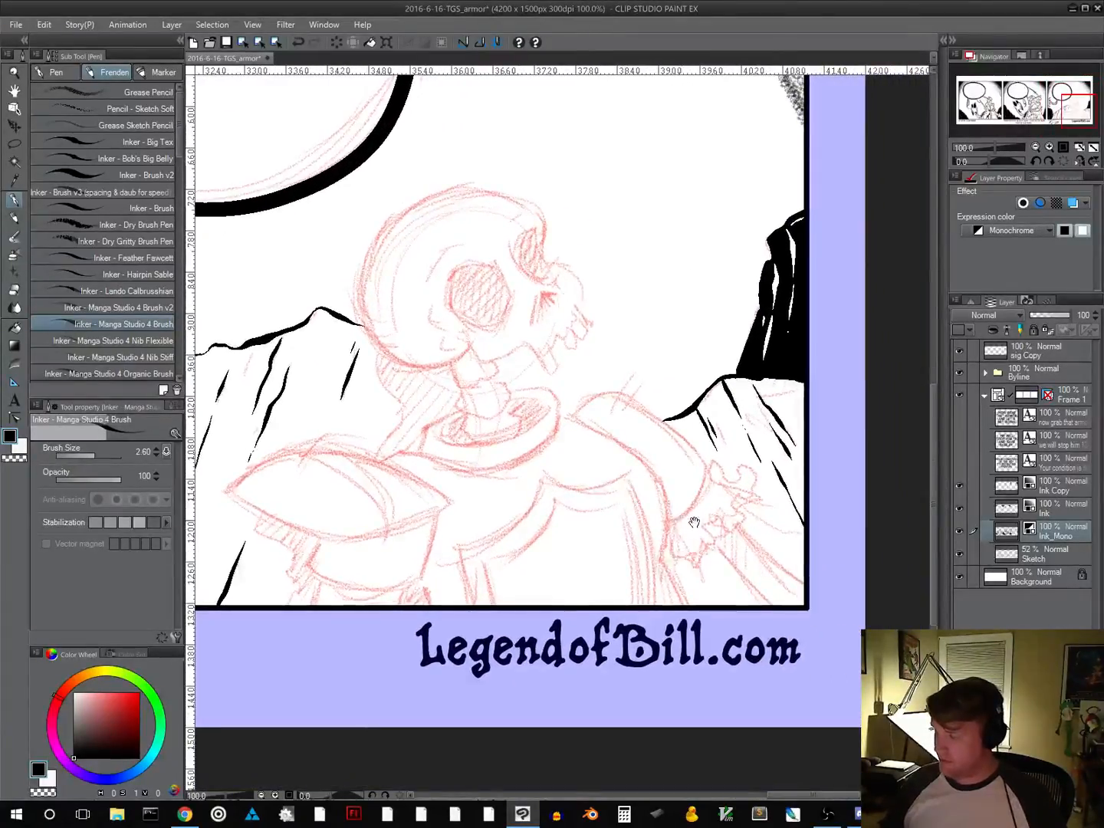
pyautogui.moveTo(677, 515); pyautogui.dragTo(748, 562)
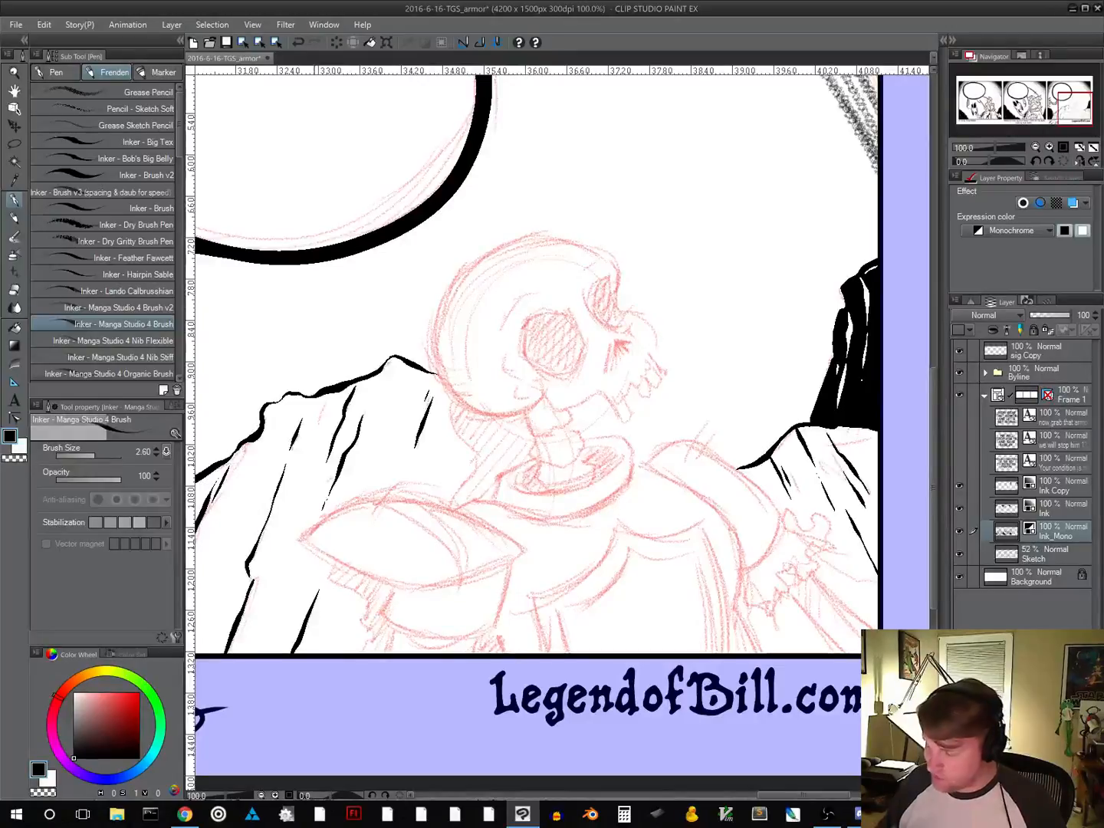
# Ink the almond-shaped outline of the skeleton's near shoulder plate and the rounded armour piece hanging below it
pyautogui.moveTo(306, 542)
pyautogui.mouseDown()
pyautogui.moveTo(375, 584)
pyautogui.moveTo(414, 590)
pyautogui.moveTo(523, 553)
pyautogui.moveTo(457, 511)
pyautogui.moveTo(404, 498)
pyautogui.moveTo(318, 520)
pyautogui.moveTo(394, 500)
pyautogui.mouseUp()
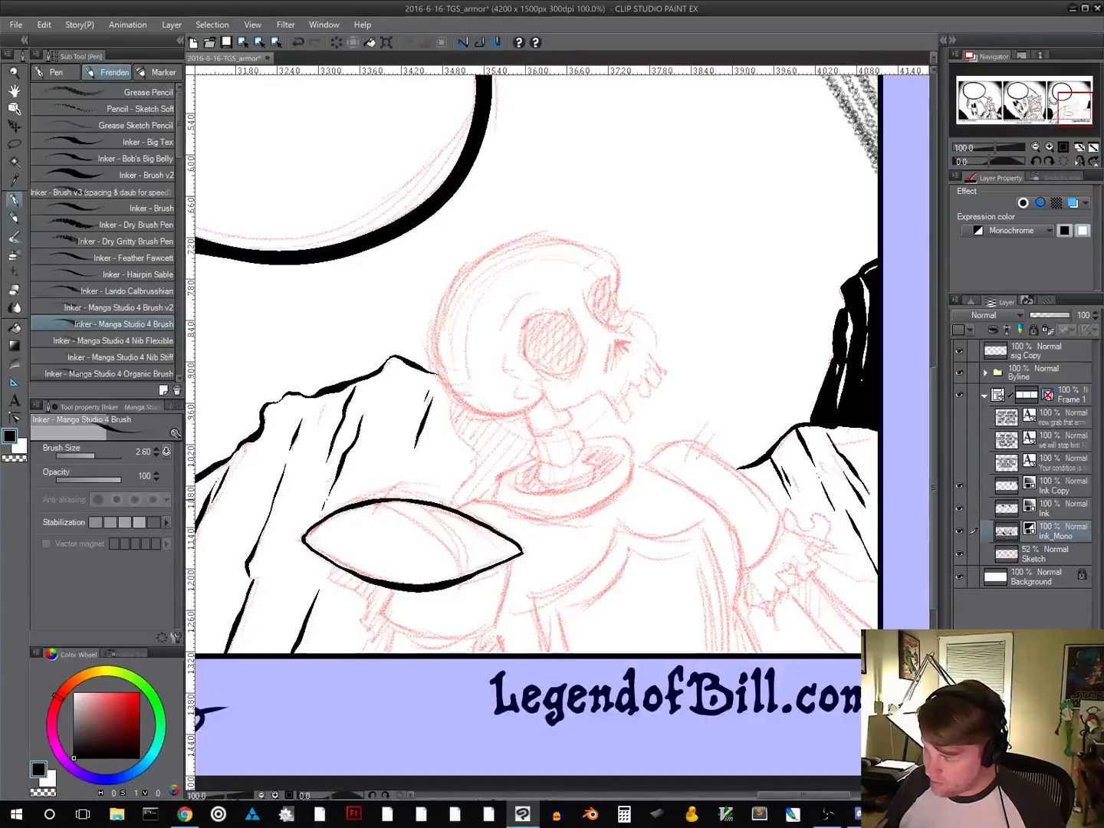
pyautogui.moveTo(636, 594); pyautogui.dragTo(665, 470)
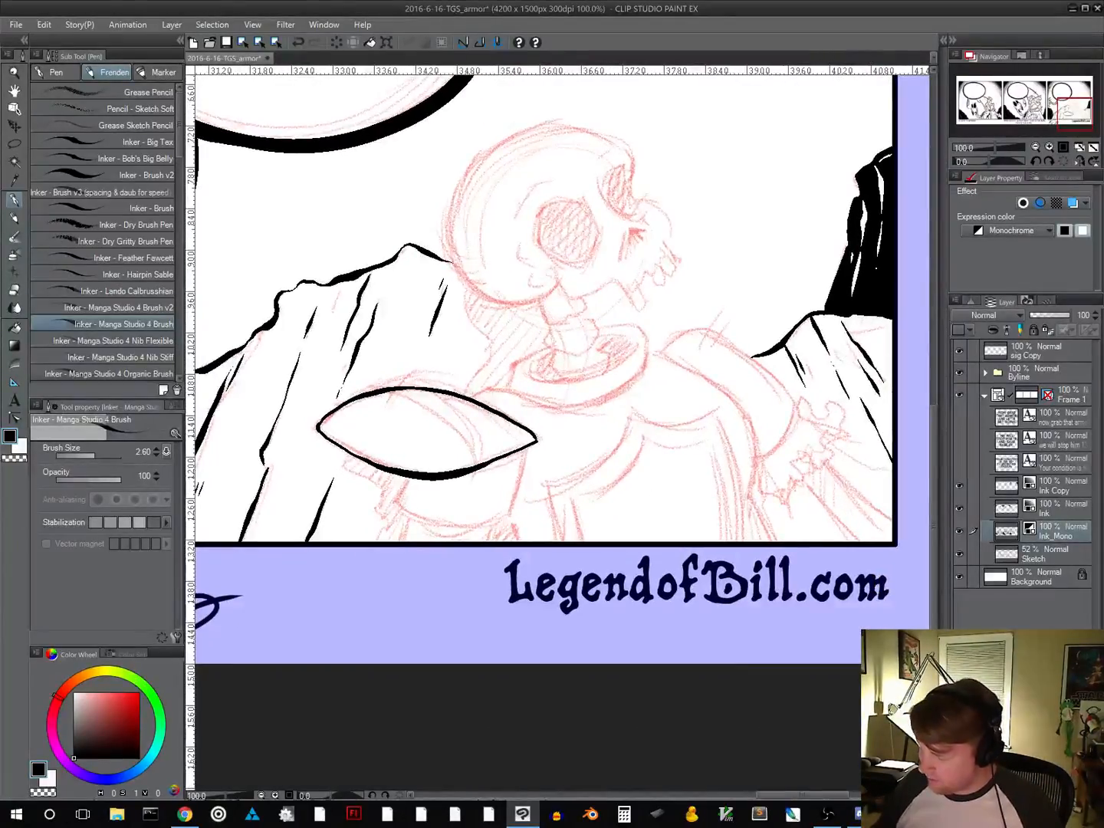
pyautogui.moveTo(407, 482)
pyautogui.mouseDown()
pyautogui.moveTo(396, 508)
pyautogui.moveTo(441, 526)
pyautogui.mouseUp()
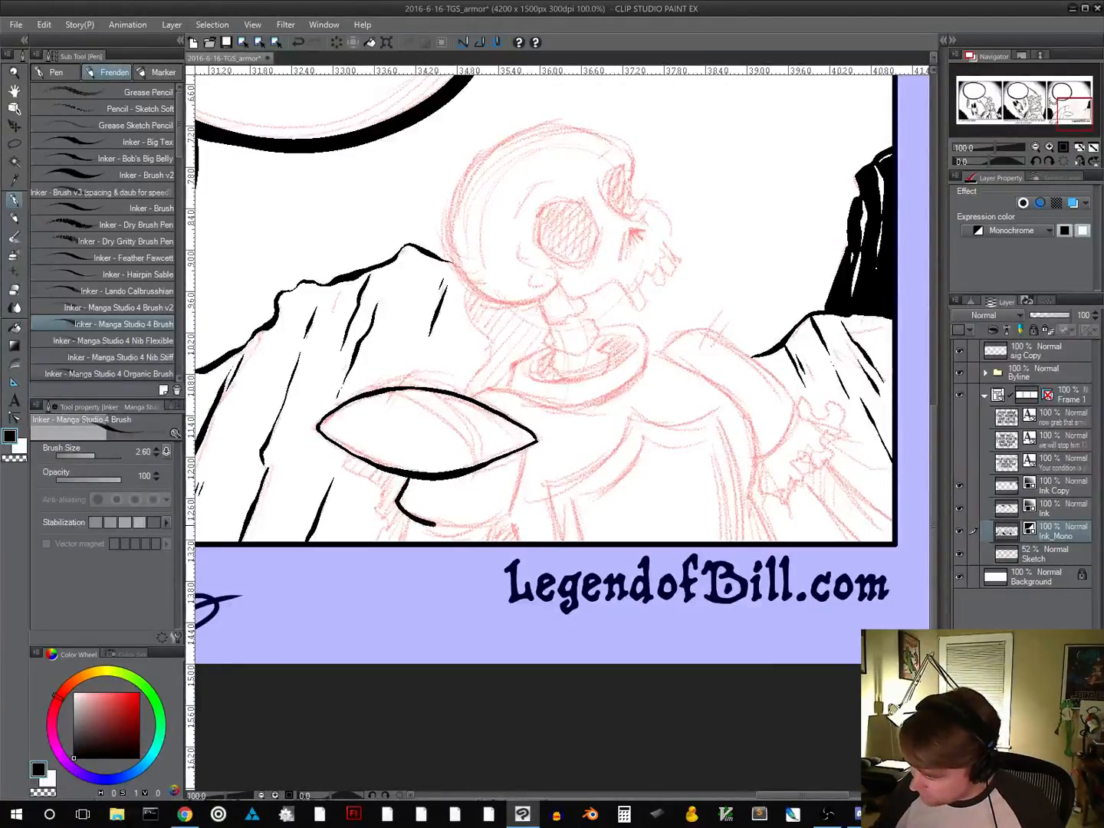
pyautogui.moveTo(527, 447); pyautogui.dragTo(503, 521)
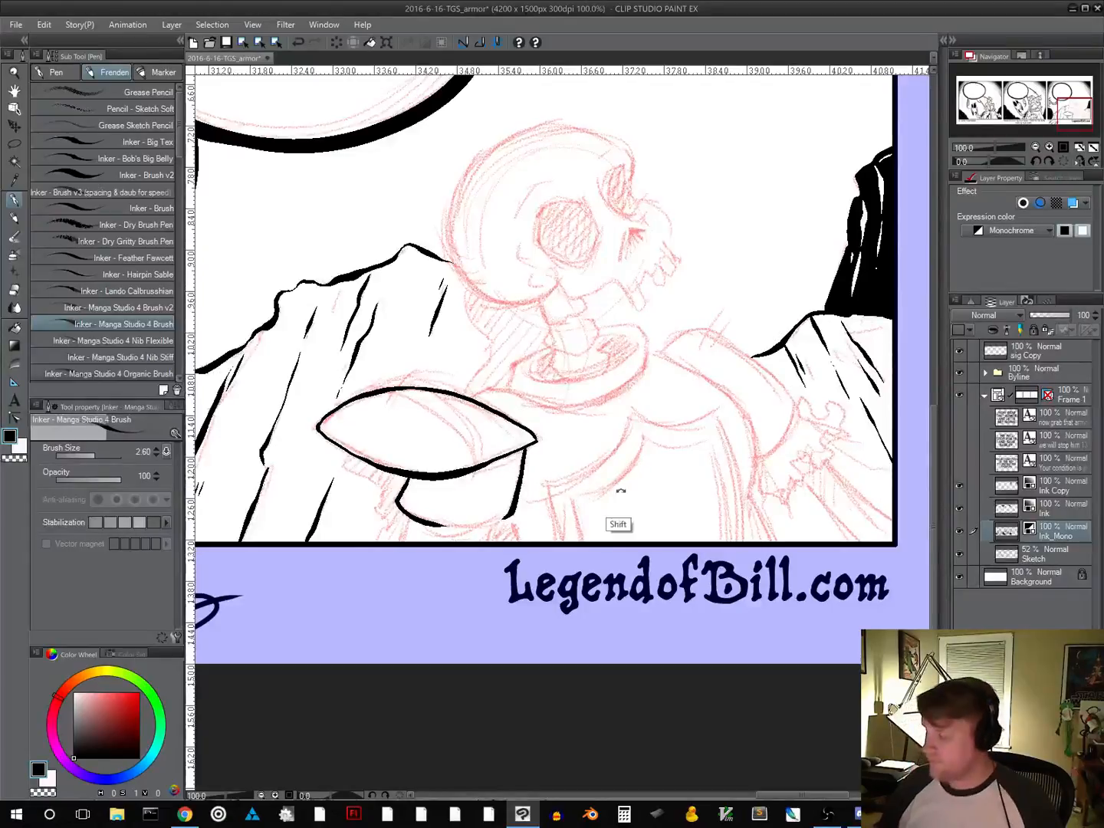
pyautogui.moveTo(659, 471); pyautogui.dragTo(648, 383)
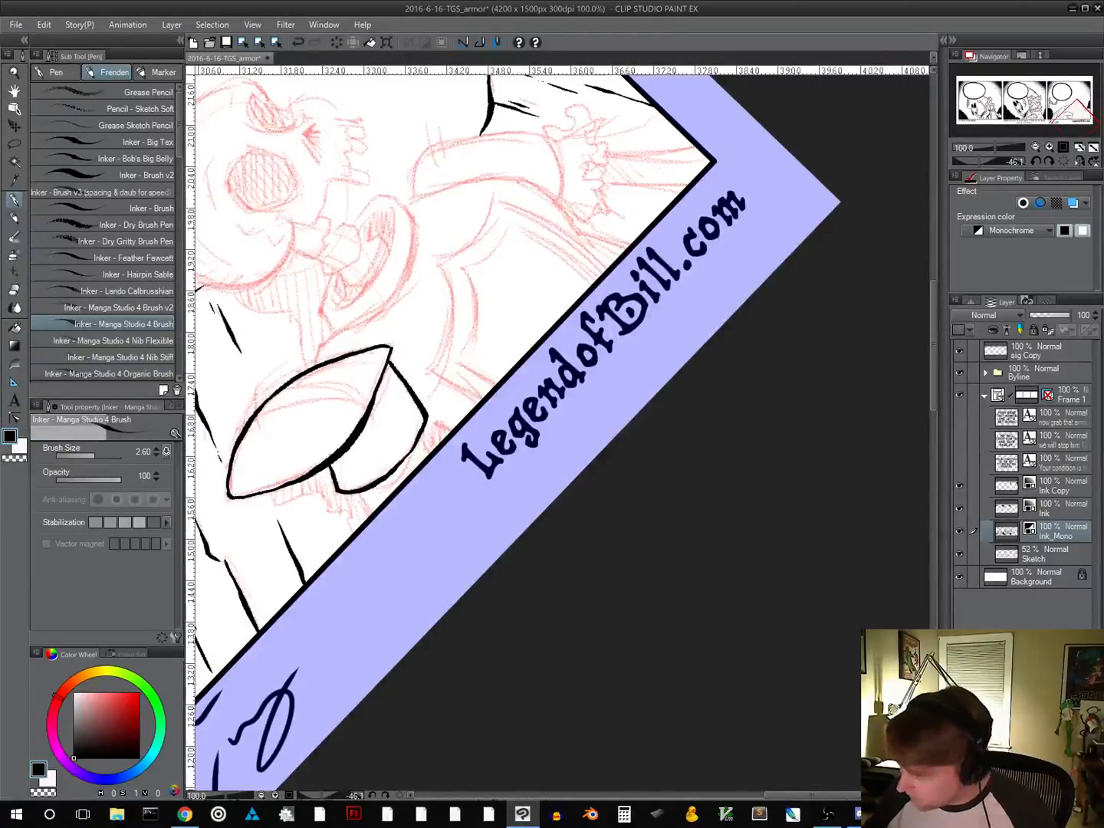
pyautogui.moveTo(483, 518); pyautogui.dragTo(608, 469)
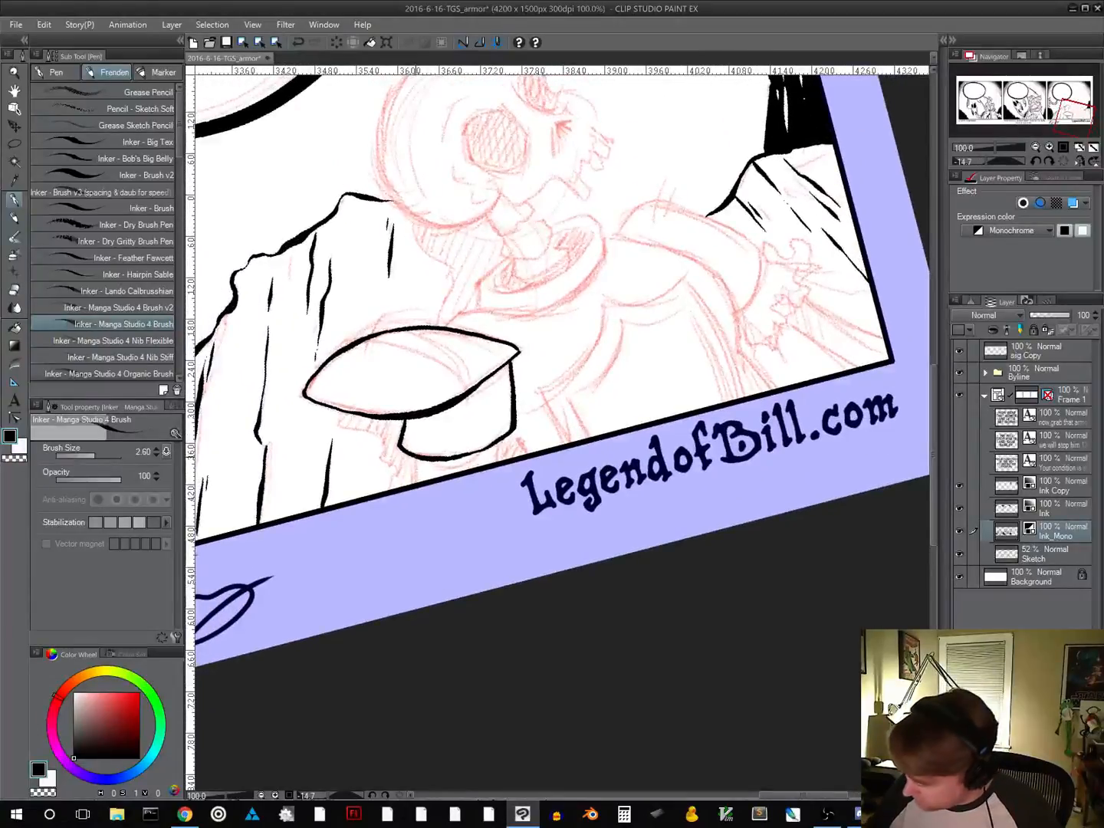
# Ink both sides of the arm below the shoulder armour down to the panel border, with a black shadow under the armour's rim
pyautogui.moveTo(415, 458); pyautogui.dragTo(413, 473)
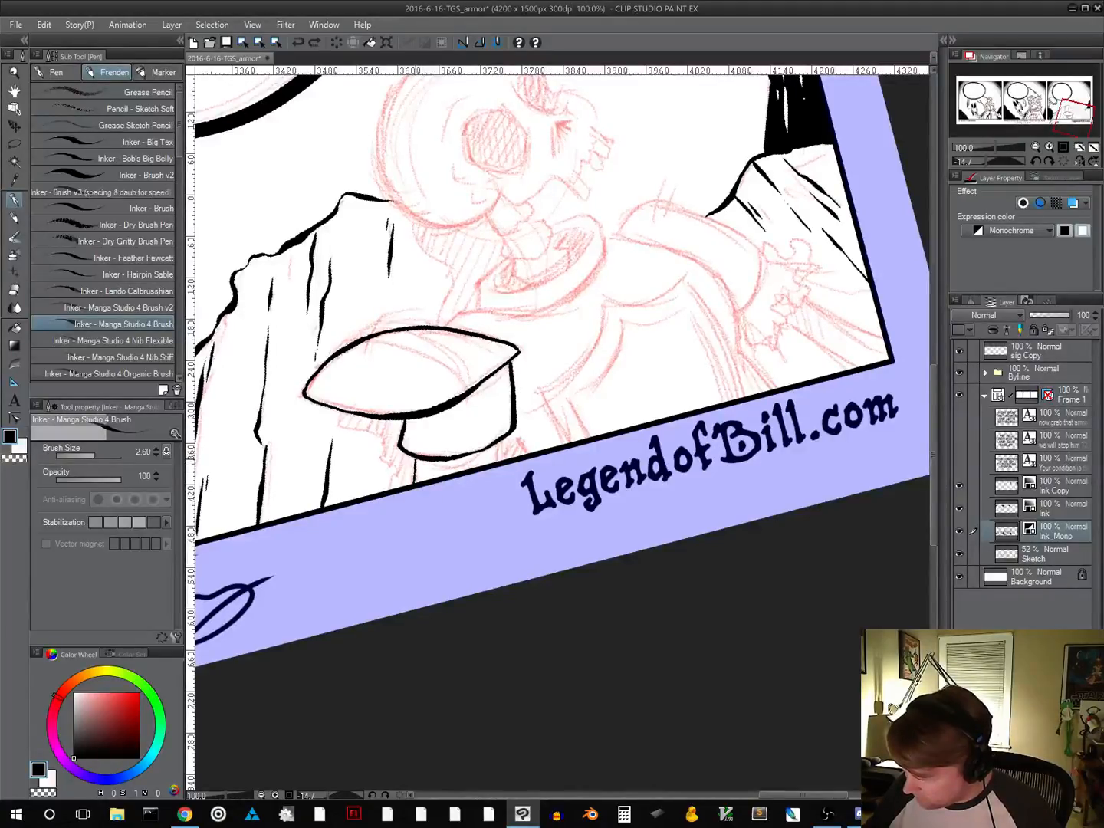
pyautogui.moveTo(415, 461); pyautogui.dragTo(413, 482)
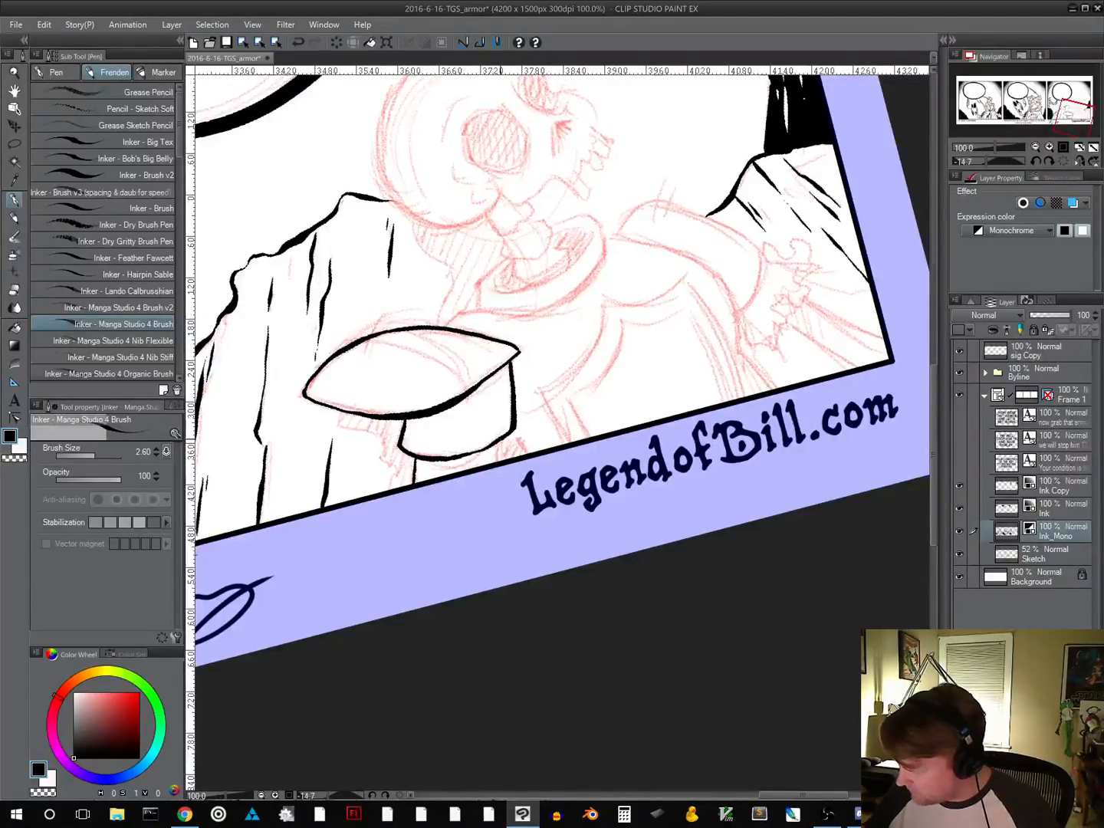
pyautogui.moveTo(501, 442); pyautogui.dragTo(502, 461)
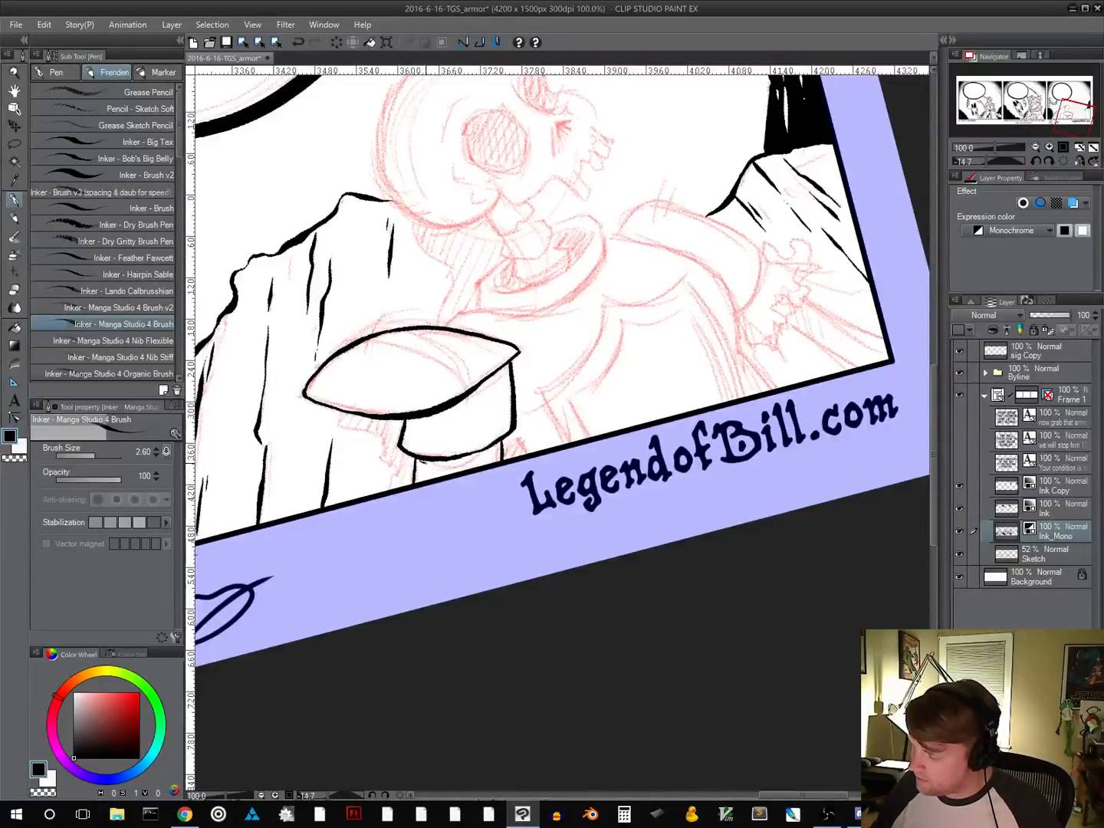
pyautogui.moveTo(422, 463)
pyautogui.mouseDown()
pyautogui.moveTo(485, 453)
pyautogui.moveTo(428, 463)
pyautogui.mouseUp()
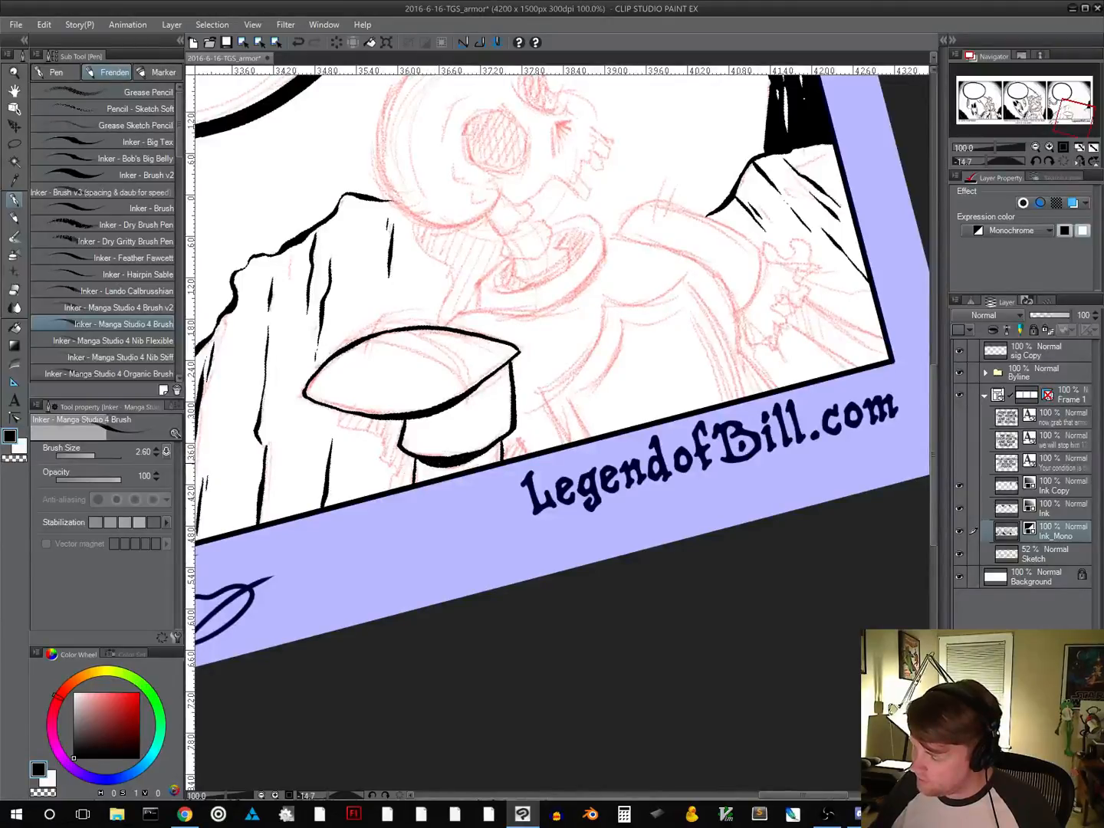
# Flatten the pen pressure curve further, placing its point at about 38% pen pressure and 66% output
pyautogui.click(15, 25)
pyautogui.click(73, 415)
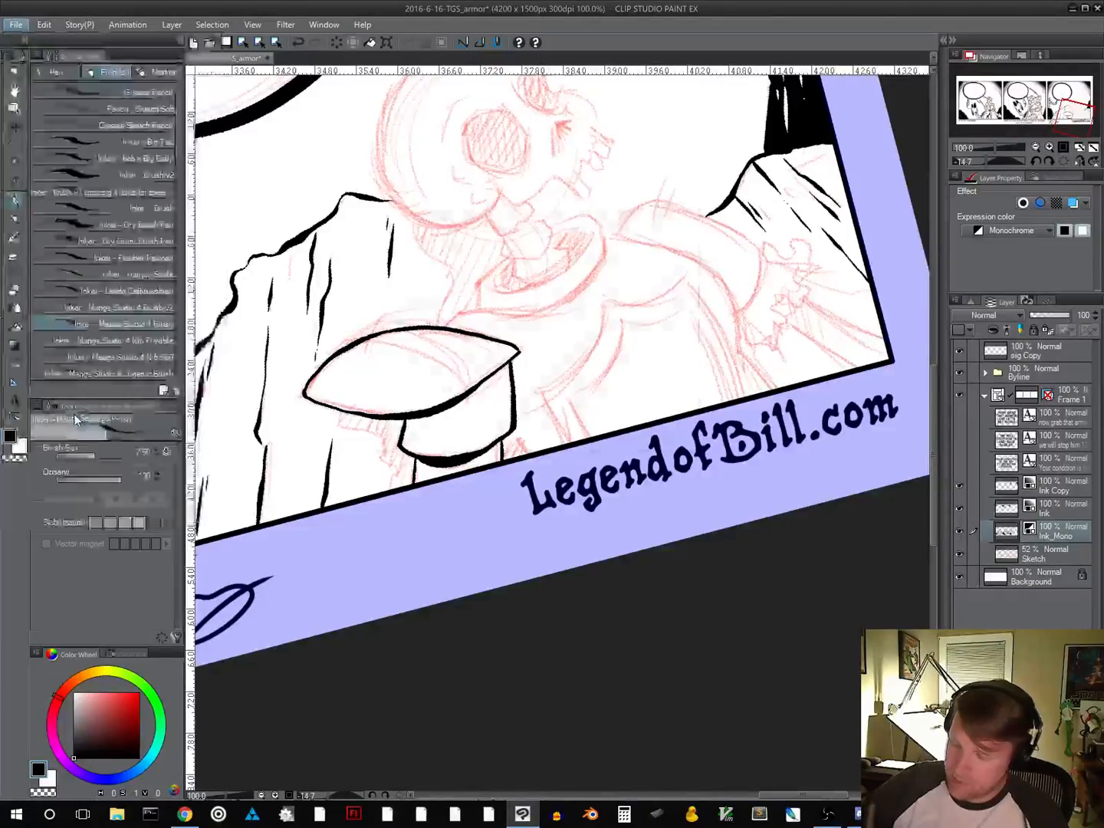
pyautogui.moveTo(445, 340); pyautogui.dragTo(462, 348)
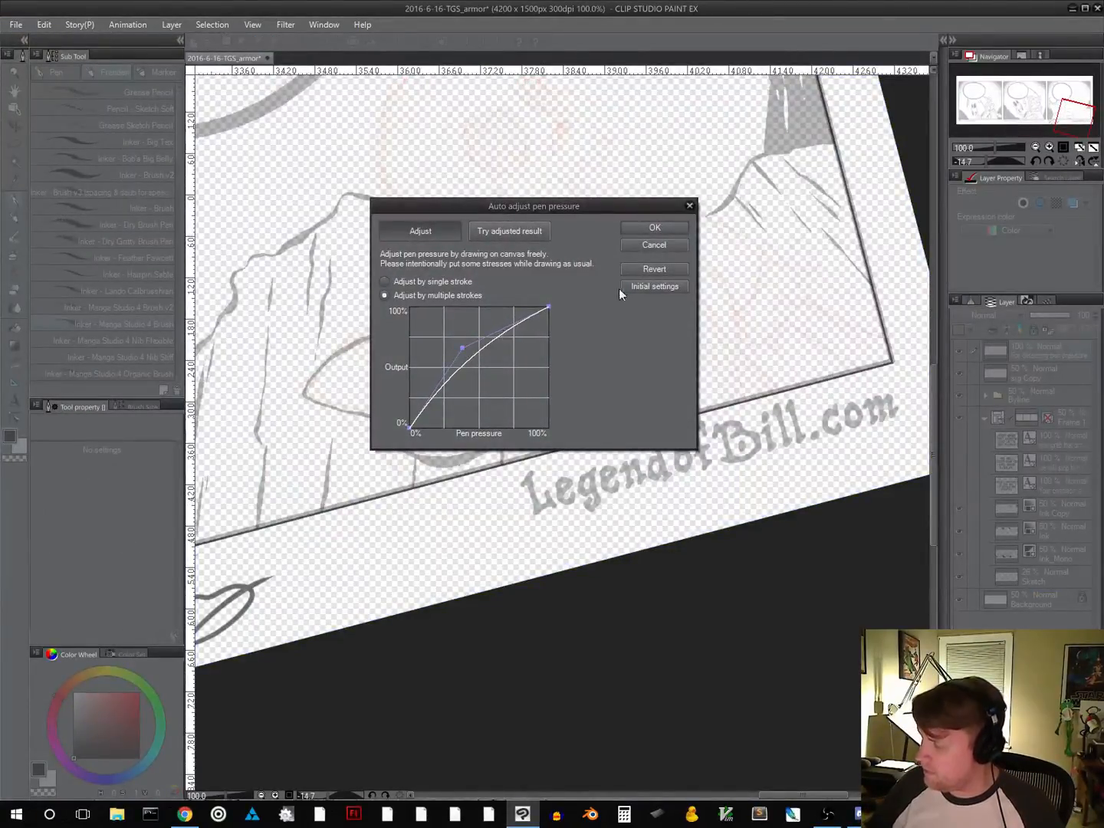
pyautogui.click(656, 228)
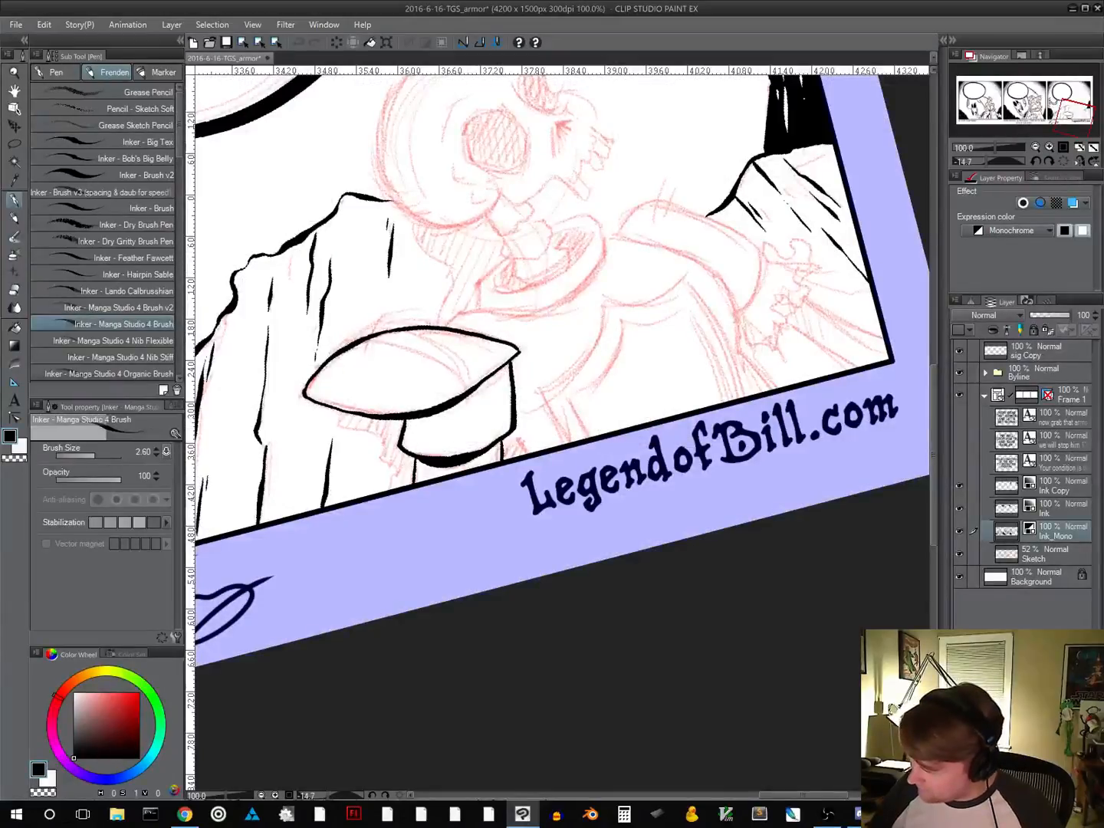
pyautogui.moveTo(605, 451); pyautogui.dragTo(643, 427)
pyautogui.moveTo(643, 428); pyautogui.dragTo(625, 346)
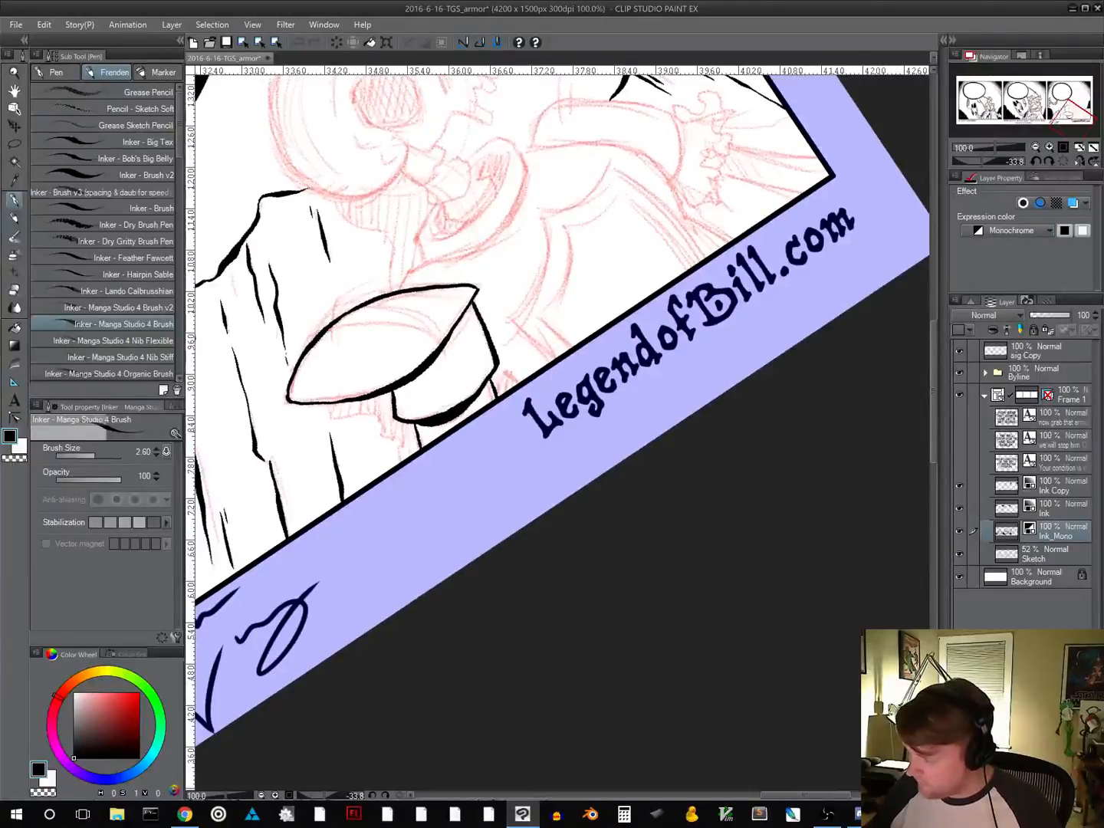
# Feather the shadow under the shoulder armour's rim and ink the scalloped top and near side of the shield-shaped chest plate emblem
pyautogui.moveTo(426, 428); pyautogui.dragTo(480, 404)
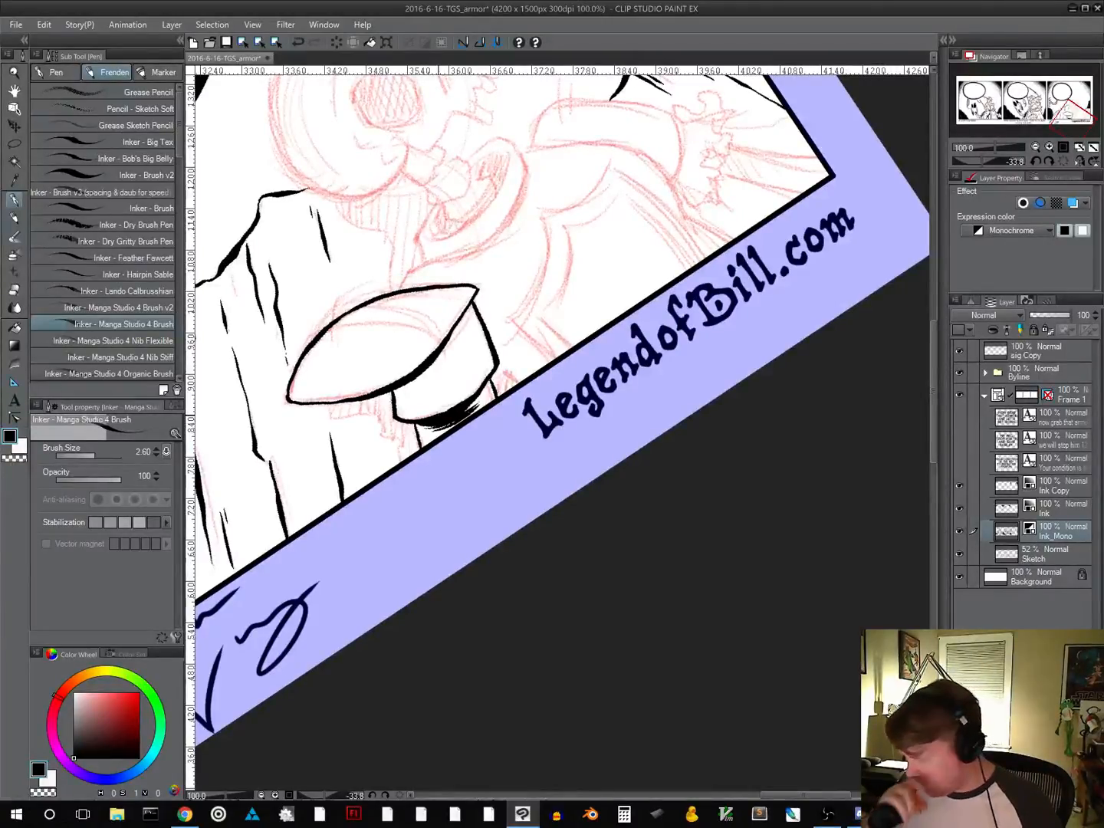
pyautogui.moveTo(620, 474); pyautogui.dragTo(538, 607)
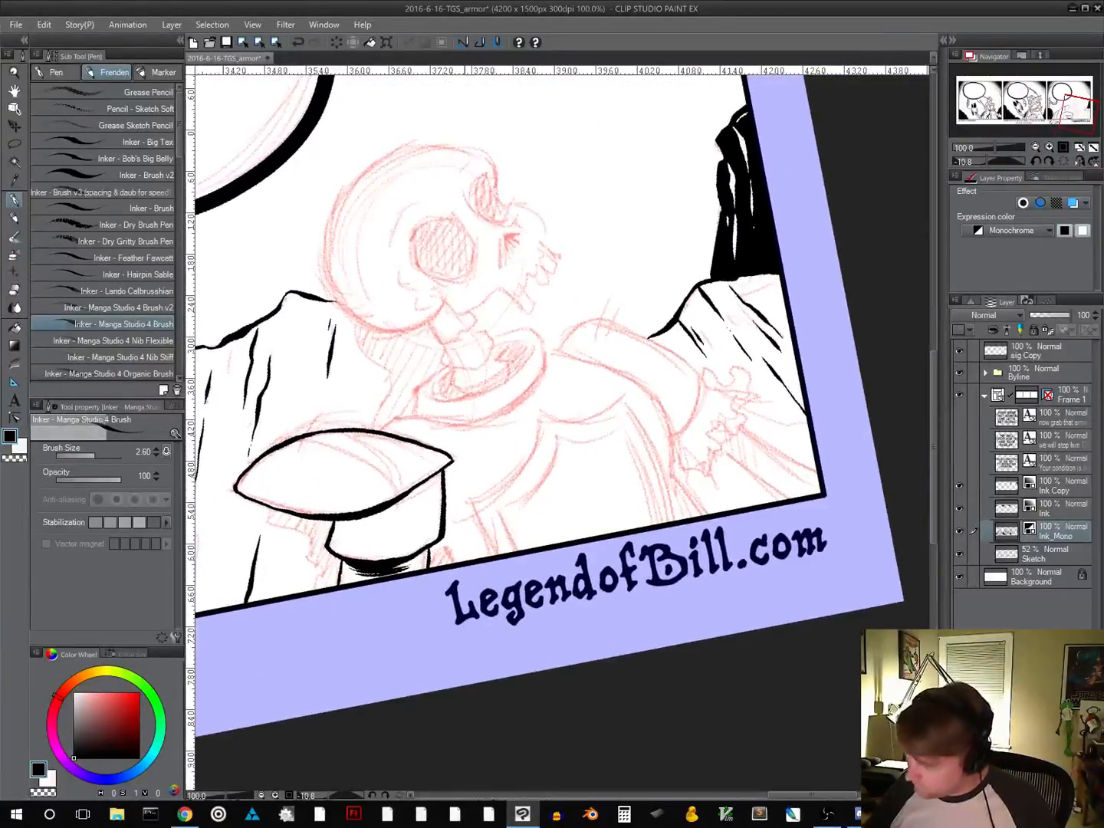
pyautogui.moveTo(467, 501)
pyautogui.mouseDown()
pyautogui.moveTo(527, 464)
pyautogui.moveTo(544, 414)
pyautogui.moveTo(585, 419)
pyautogui.moveTo(622, 400)
pyautogui.mouseUp()
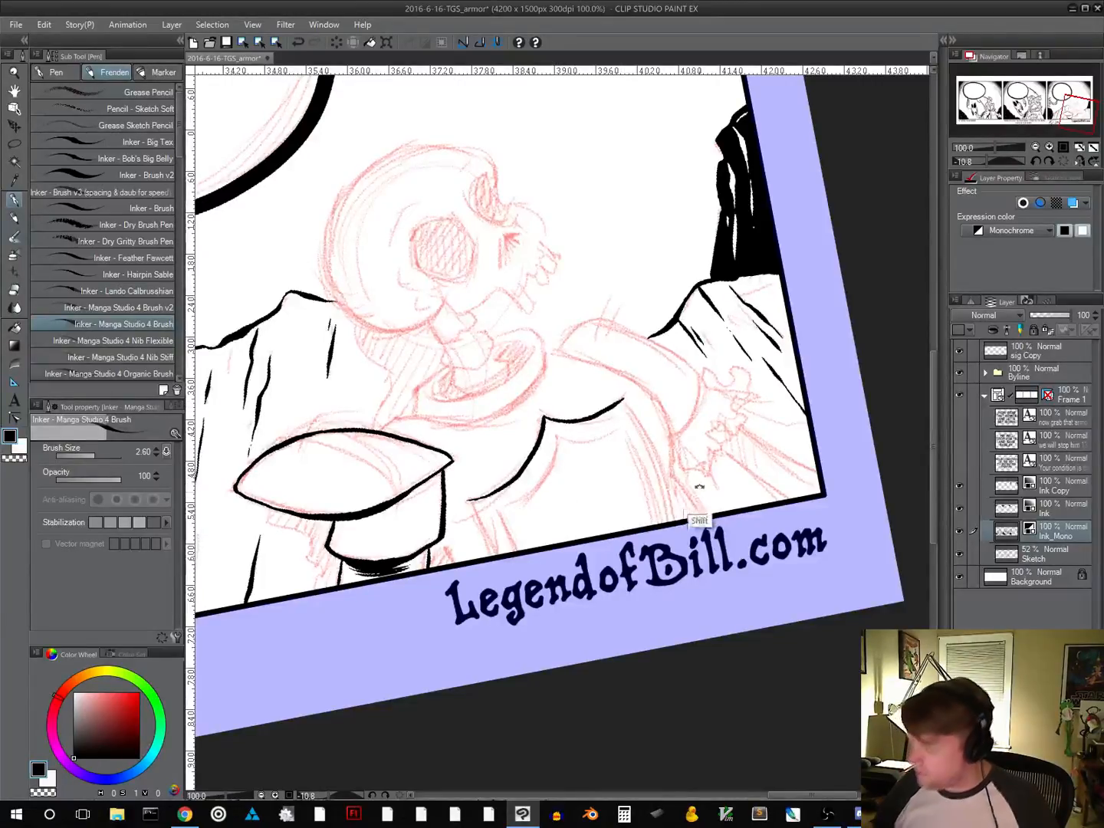
pyautogui.moveTo(700, 490); pyautogui.dragTo(514, 575)
pyautogui.moveTo(558, 519); pyautogui.dragTo(528, 541)
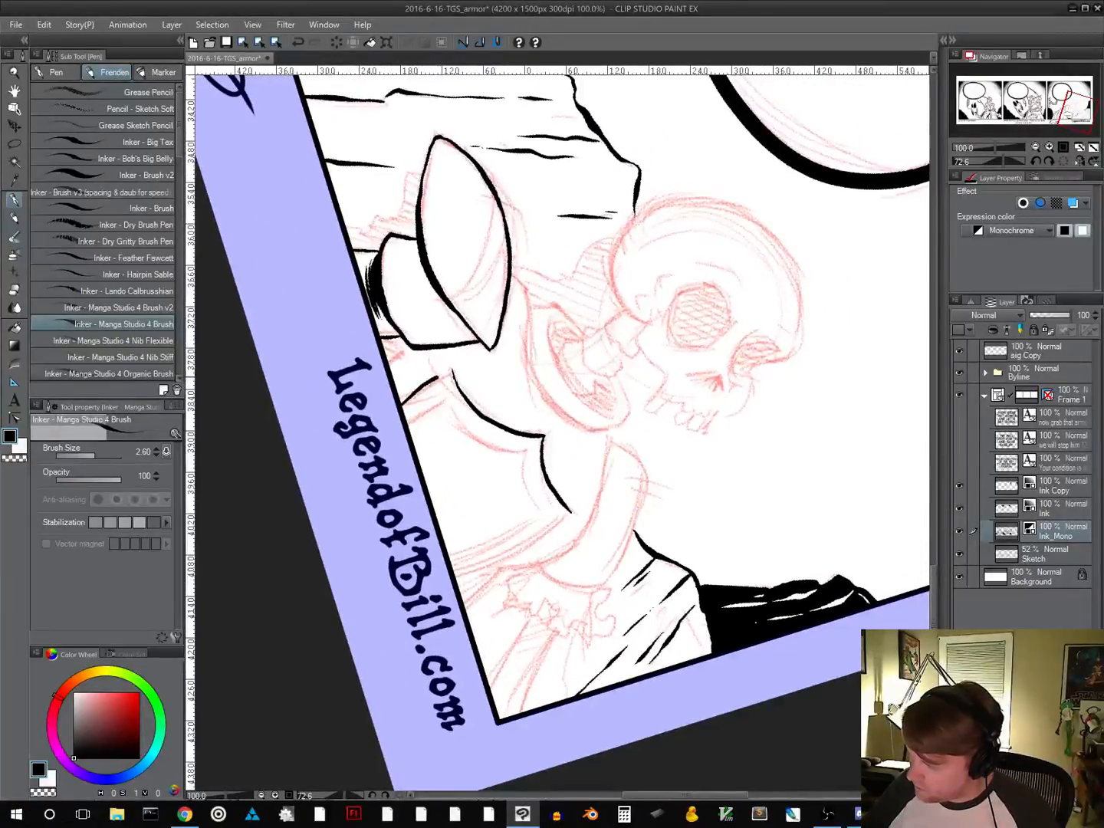
pyautogui.moveTo(401, 400); pyautogui.dragTo(453, 371)
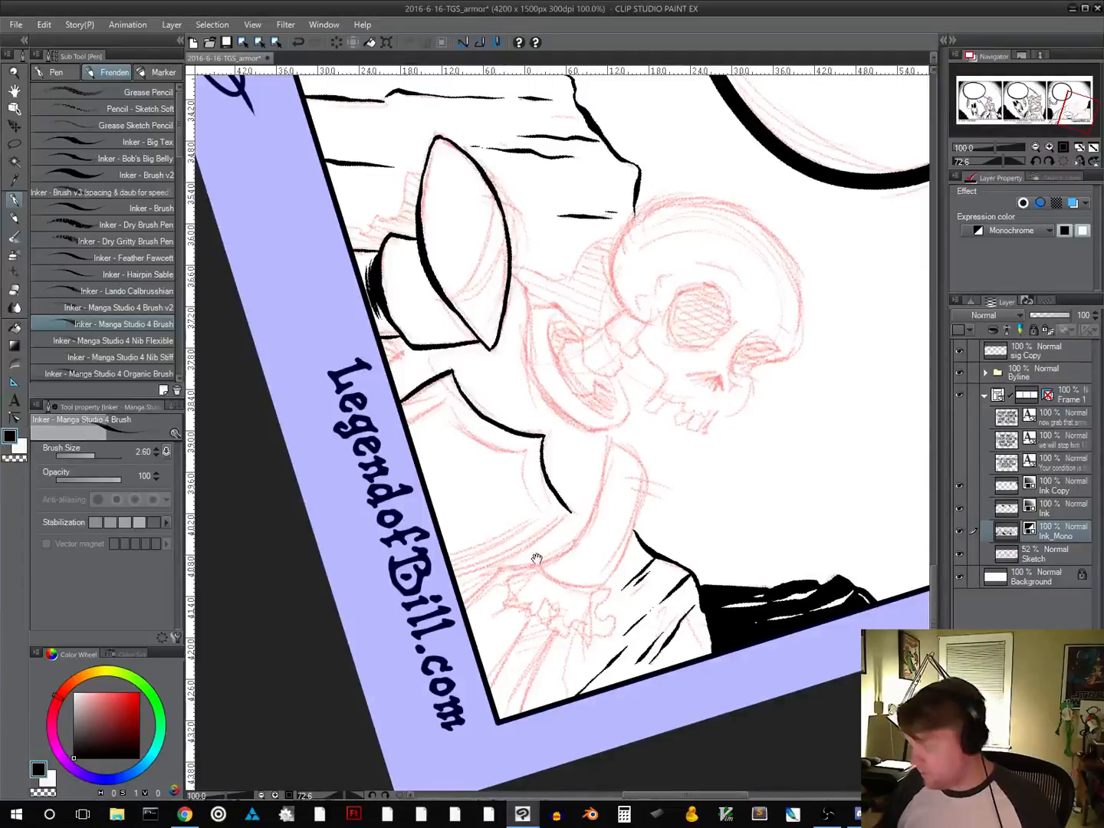
# Try to ink the long far edge of the shield shape on the chest down to the panel border
pyautogui.moveTo(652, 550); pyautogui.dragTo(639, 487)
pyautogui.moveTo(669, 559); pyautogui.dragTo(686, 543)
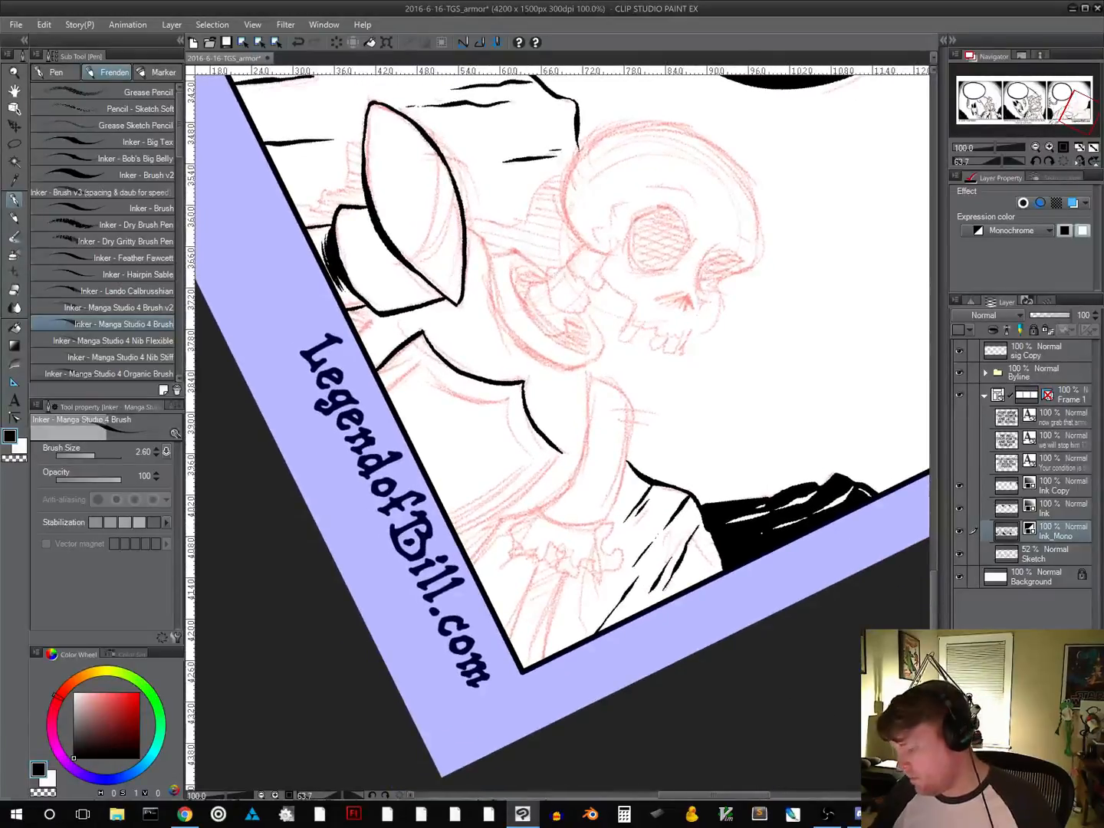
pyautogui.moveTo(459, 534); pyautogui.dragTo(556, 460)
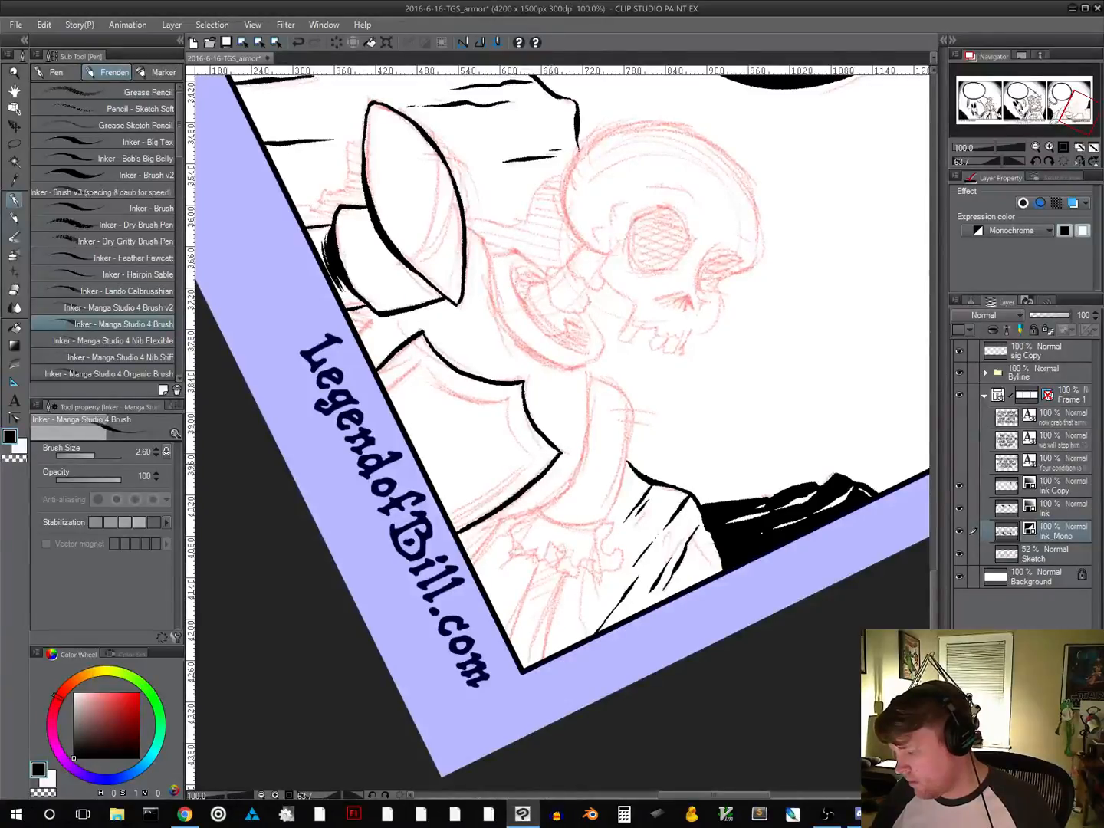
pyautogui.moveTo(502, 506); pyautogui.dragTo(462, 532)
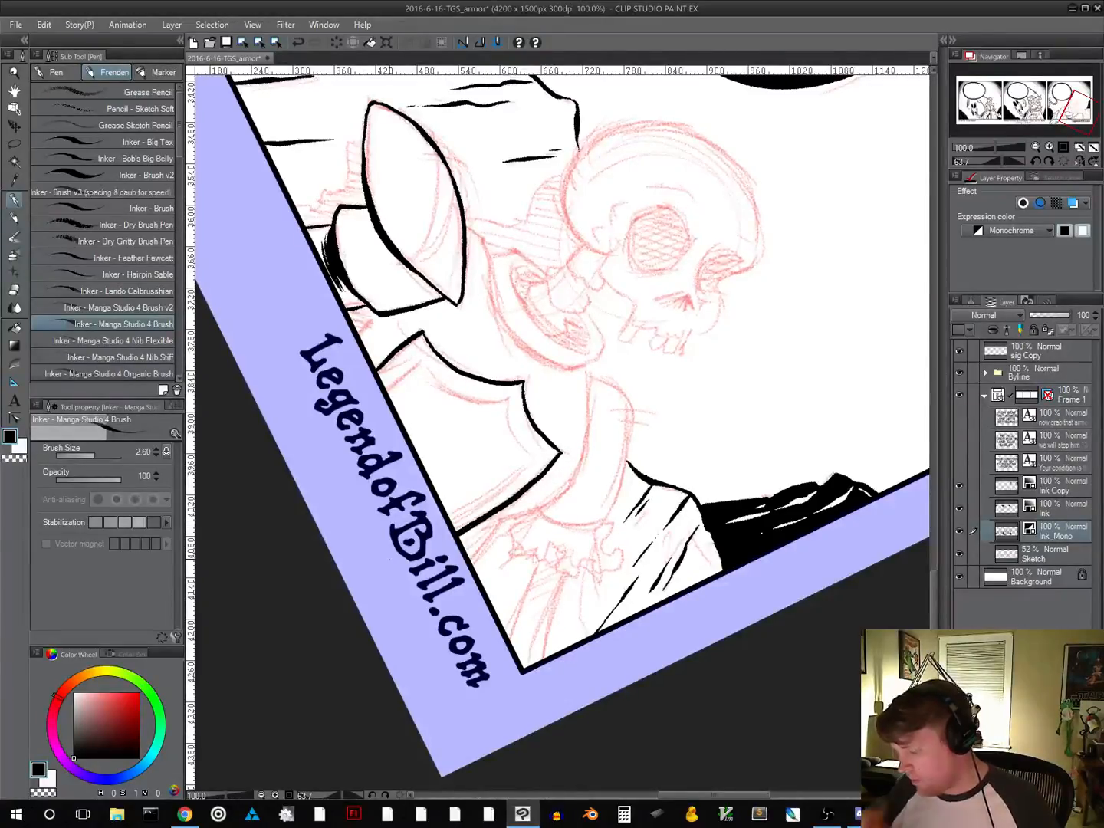
pyautogui.moveTo(776, 477)
pyautogui.mouseDown()
pyautogui.moveTo(757, 375)
pyautogui.moveTo(661, 260)
pyautogui.mouseUp()
pyautogui.hotkey('ctrl', 'z')
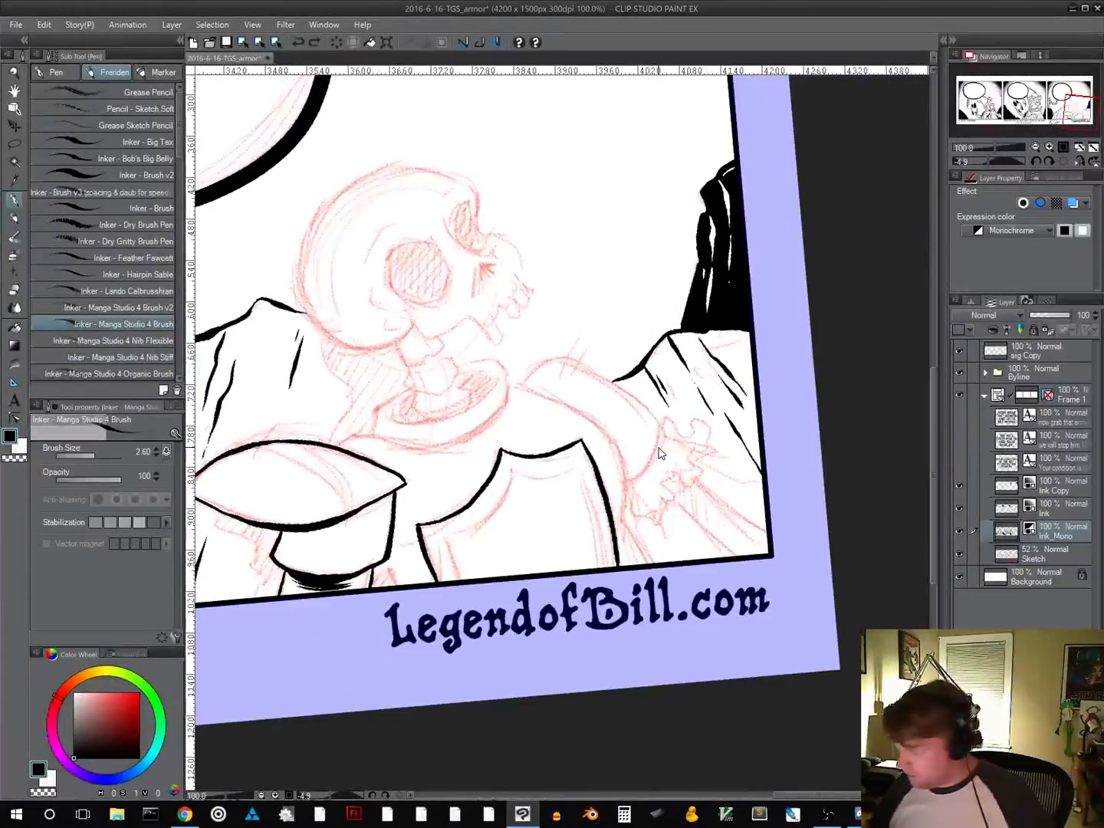
pyautogui.hotkey('ctrl', 'z')
# Ink the far edge of the chest's shield shape as one curved line from its peak to the panel border
pyautogui.moveTo(707, 502); pyautogui.dragTo(595, 254)
pyautogui.moveTo(668, 398); pyautogui.dragTo(521, 345)
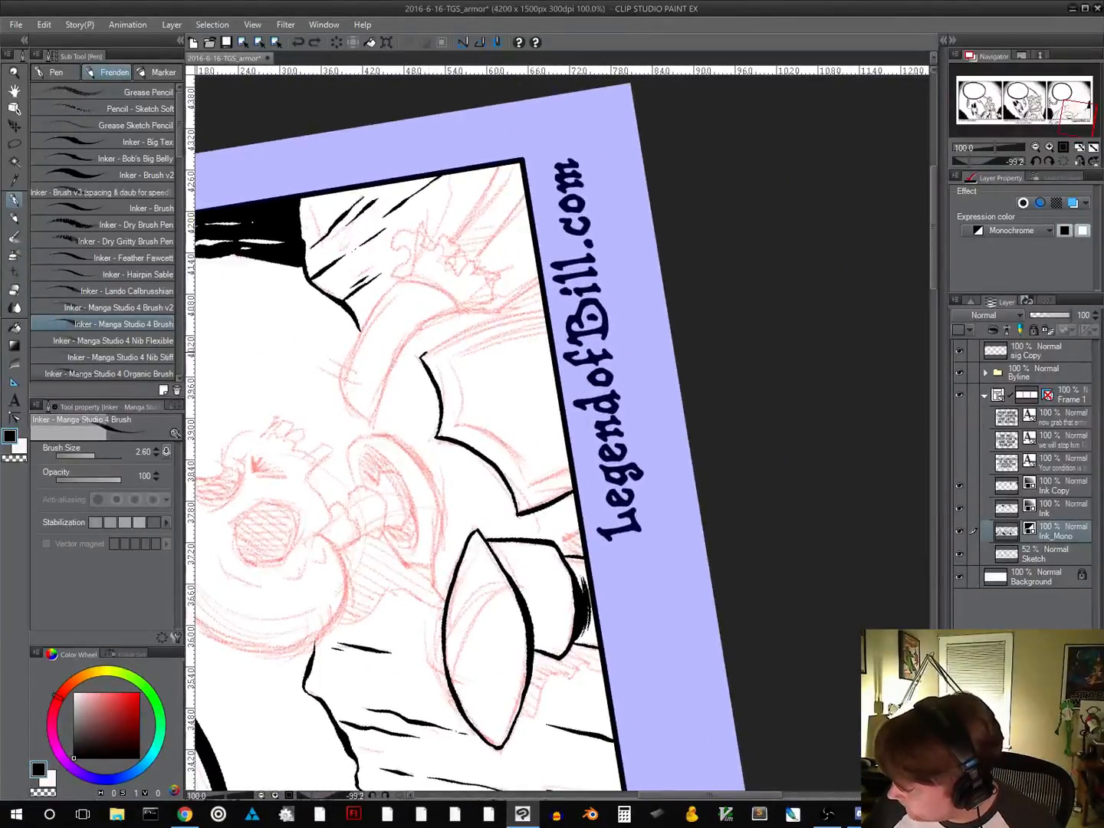
pyautogui.moveTo(424, 355)
pyautogui.mouseDown()
pyautogui.moveTo(485, 321)
pyautogui.moveTo(545, 308)
pyautogui.mouseUp()
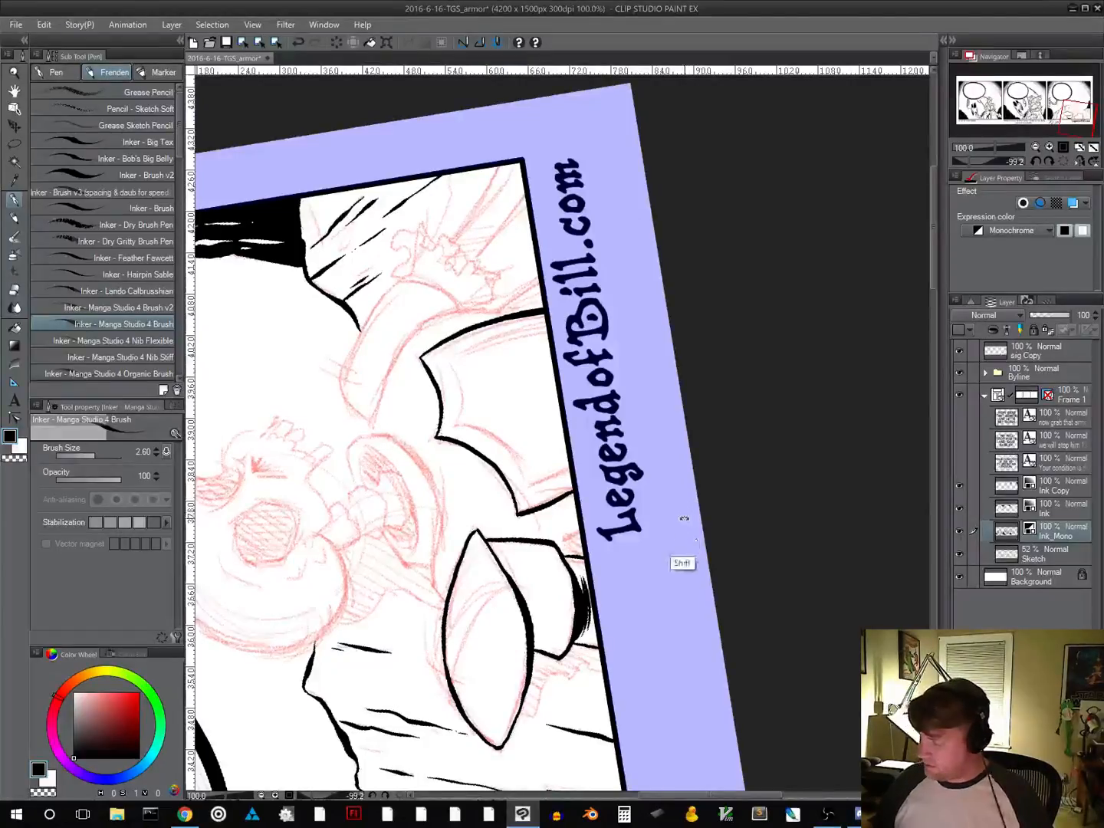
pyautogui.moveTo(681, 526); pyautogui.dragTo(661, 486)
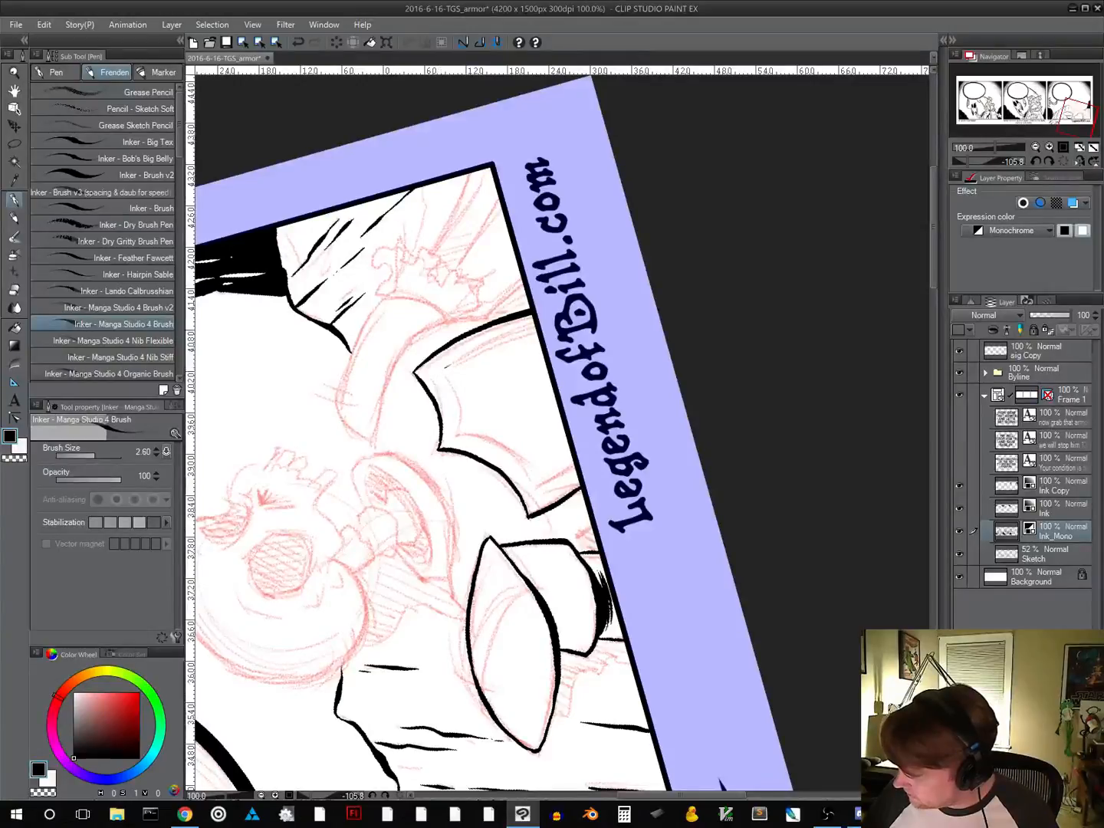
# Ink an inner border following all sides of the chest's shield outline, redoing the far-side line until it is thinner
pyautogui.hotkey('ctrl', 'z')
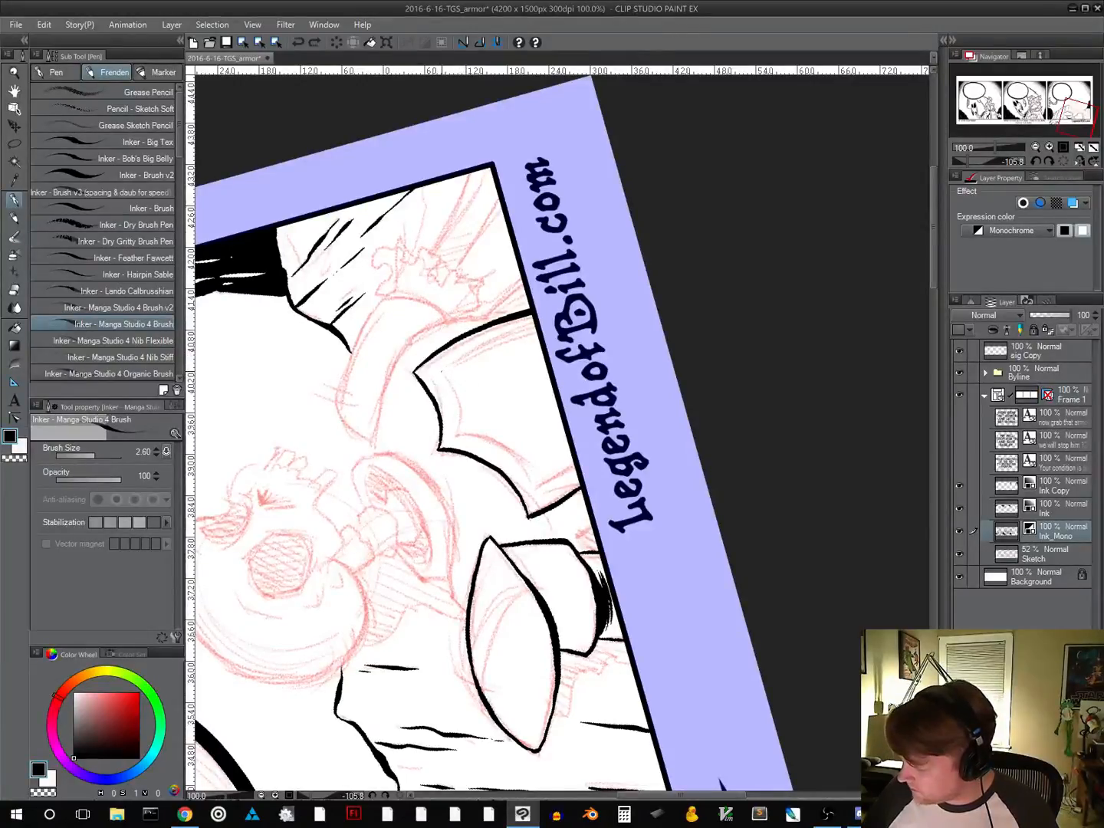
pyautogui.moveTo(459, 359); pyautogui.dragTo(536, 322)
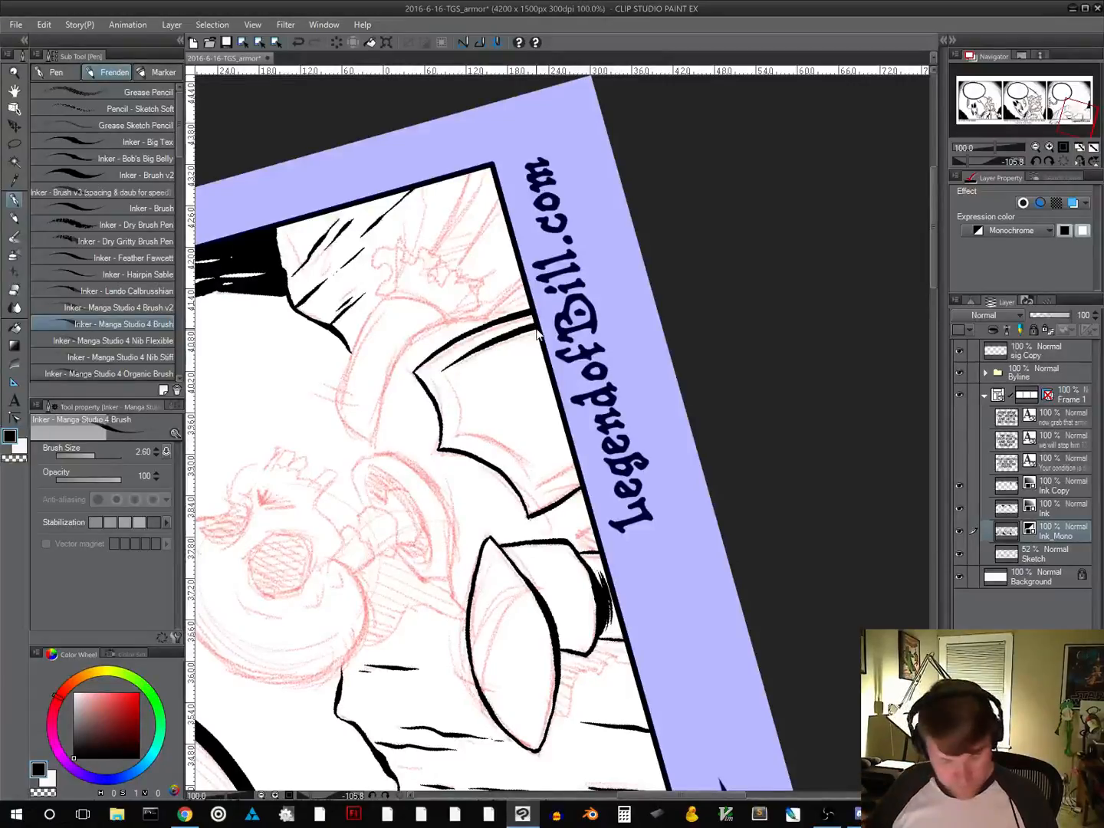
pyautogui.hotkey('ctrl', 'z')
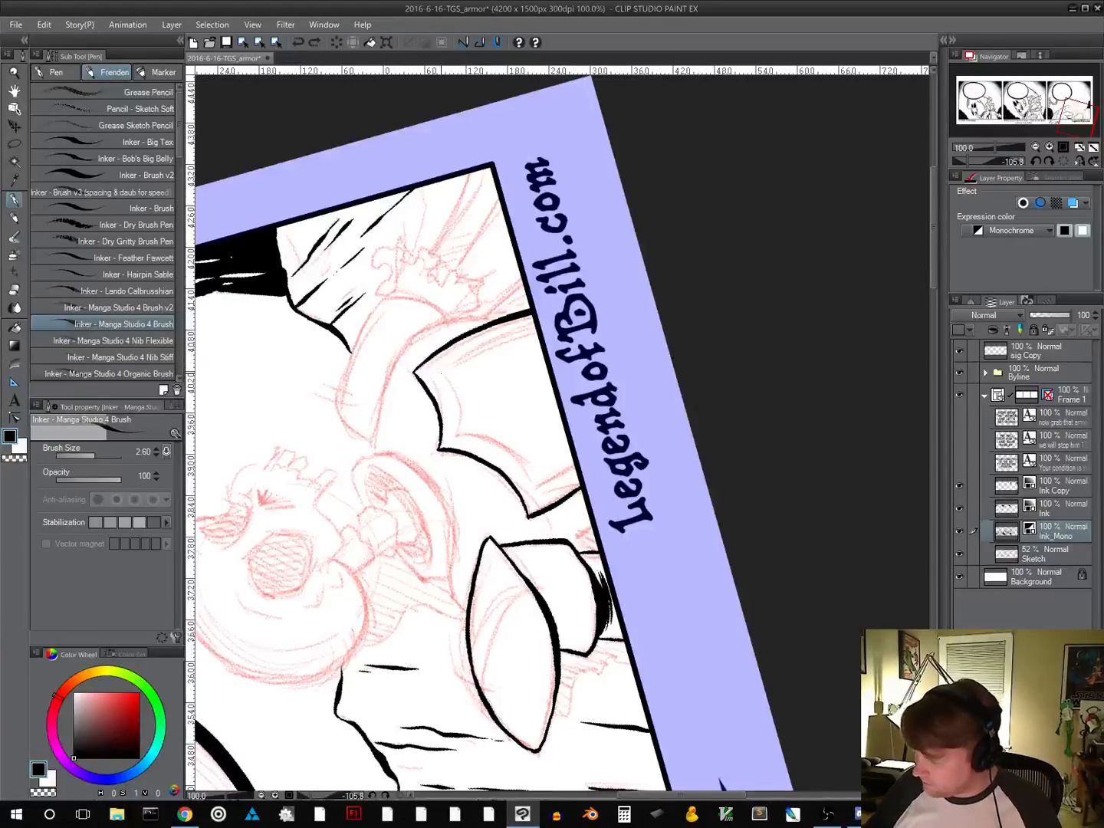
pyautogui.moveTo(451, 363); pyautogui.dragTo(536, 326)
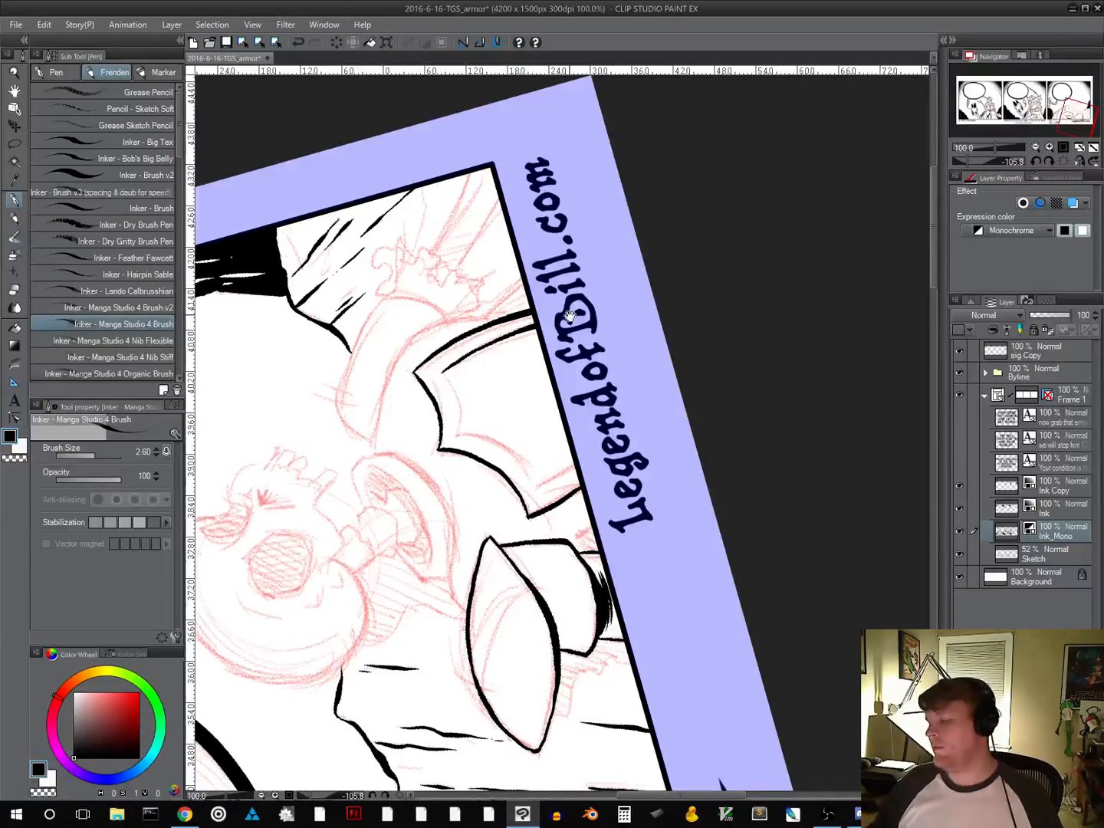
pyautogui.moveTo(695, 419); pyautogui.dragTo(446, 480)
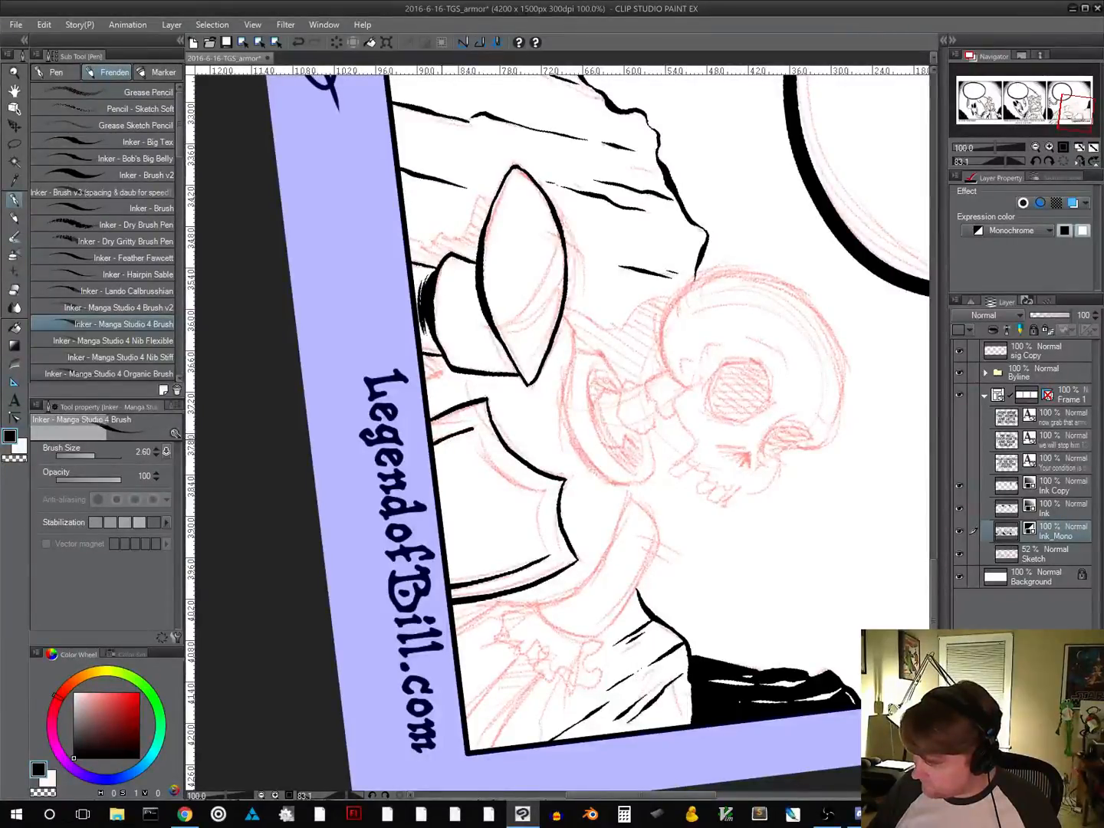
pyautogui.moveTo(667, 502)
pyautogui.mouseDown()
pyautogui.moveTo(699, 451)
pyautogui.moveTo(679, 387)
pyautogui.moveTo(657, 363)
pyautogui.moveTo(589, 610)
pyautogui.moveTo(460, 583)
pyautogui.moveTo(383, 460)
pyautogui.moveTo(421, 353)
pyautogui.moveTo(411, 464)
pyautogui.mouseUp()
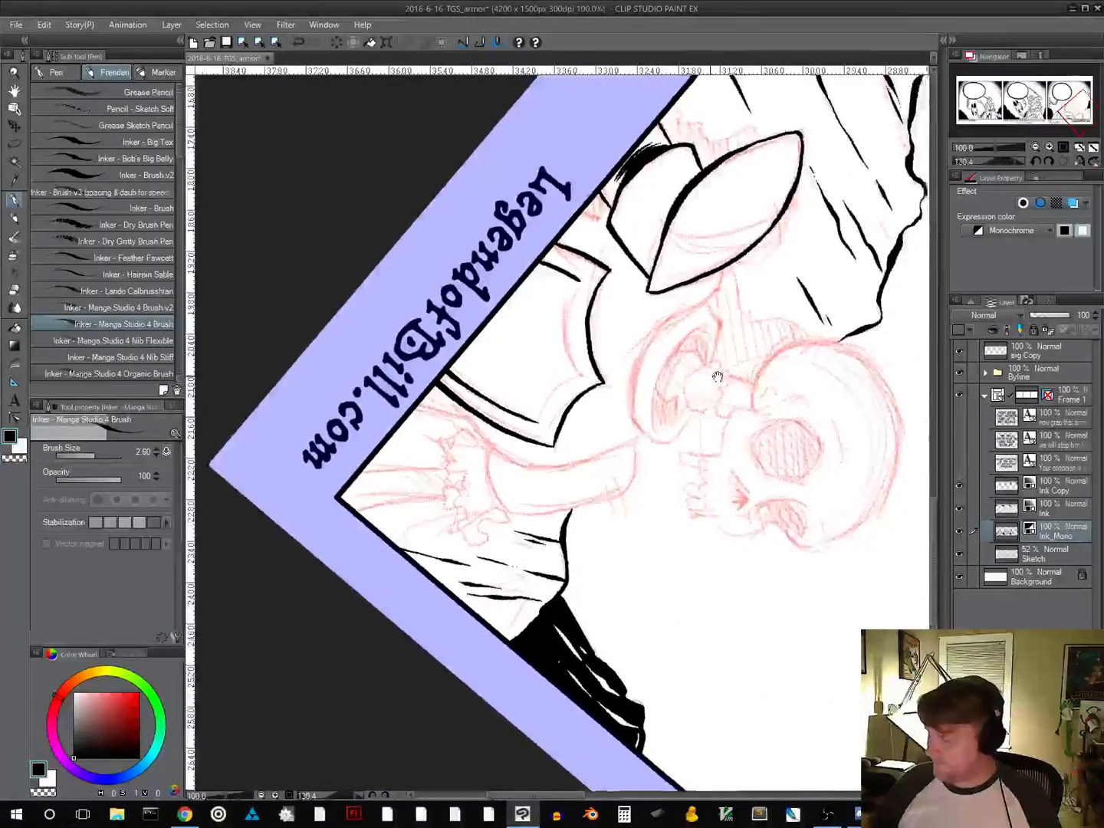
pyautogui.moveTo(660, 378); pyautogui.dragTo(489, 413)
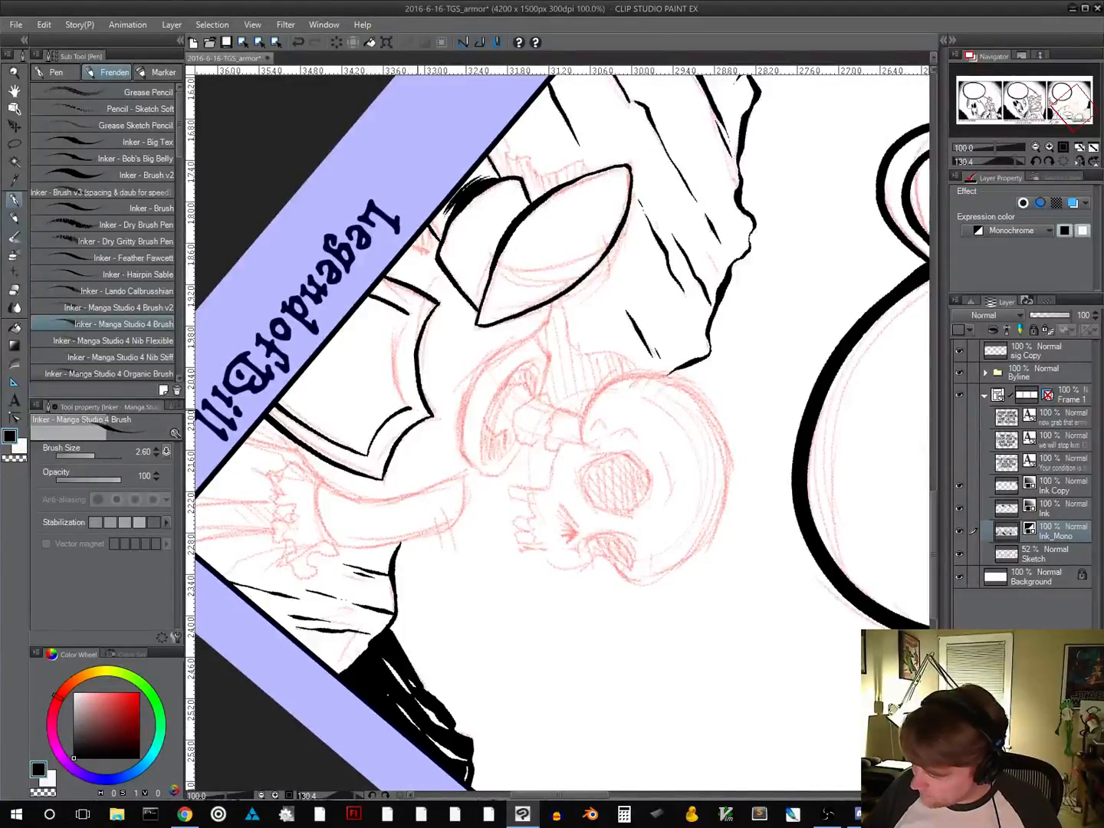
pyautogui.moveTo(601, 537)
pyautogui.mouseDown()
pyautogui.moveTo(565, 576)
pyautogui.moveTo(586, 449)
pyautogui.moveTo(494, 506)
pyautogui.mouseUp()
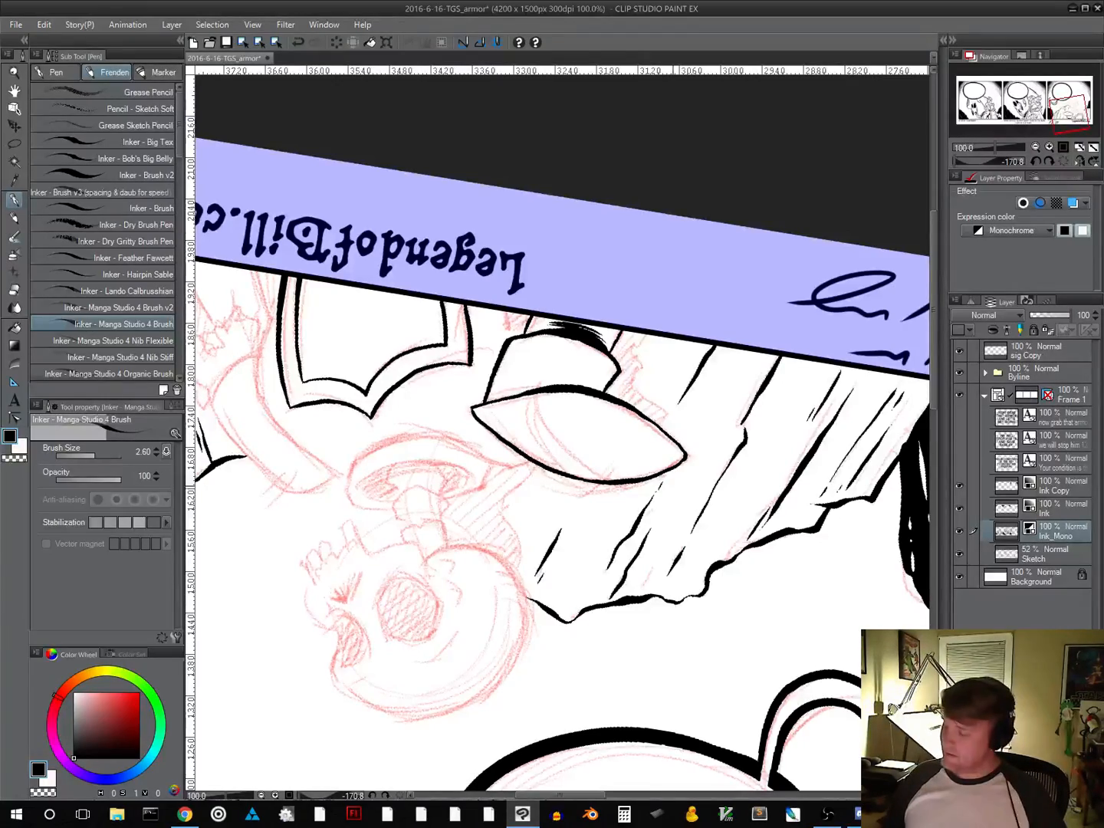
# Ink the near shoulder line beneath the neck collar with short shading strokes, plus the collar's near outer edge
pyautogui.moveTo(701, 518); pyautogui.dragTo(664, 569)
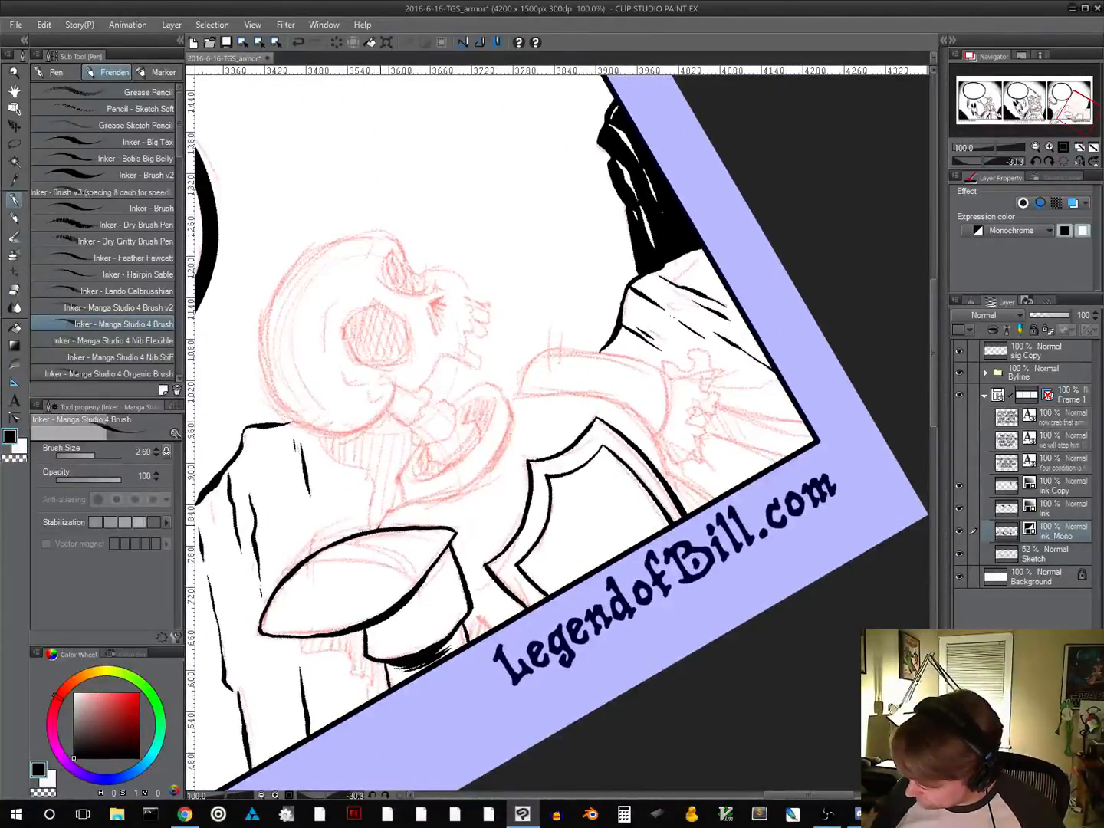
pyautogui.moveTo(391, 513)
pyautogui.mouseDown()
pyautogui.moveTo(485, 480)
pyautogui.moveTo(513, 493)
pyautogui.mouseUp()
pyautogui.hotkey('ctrl', 'z')
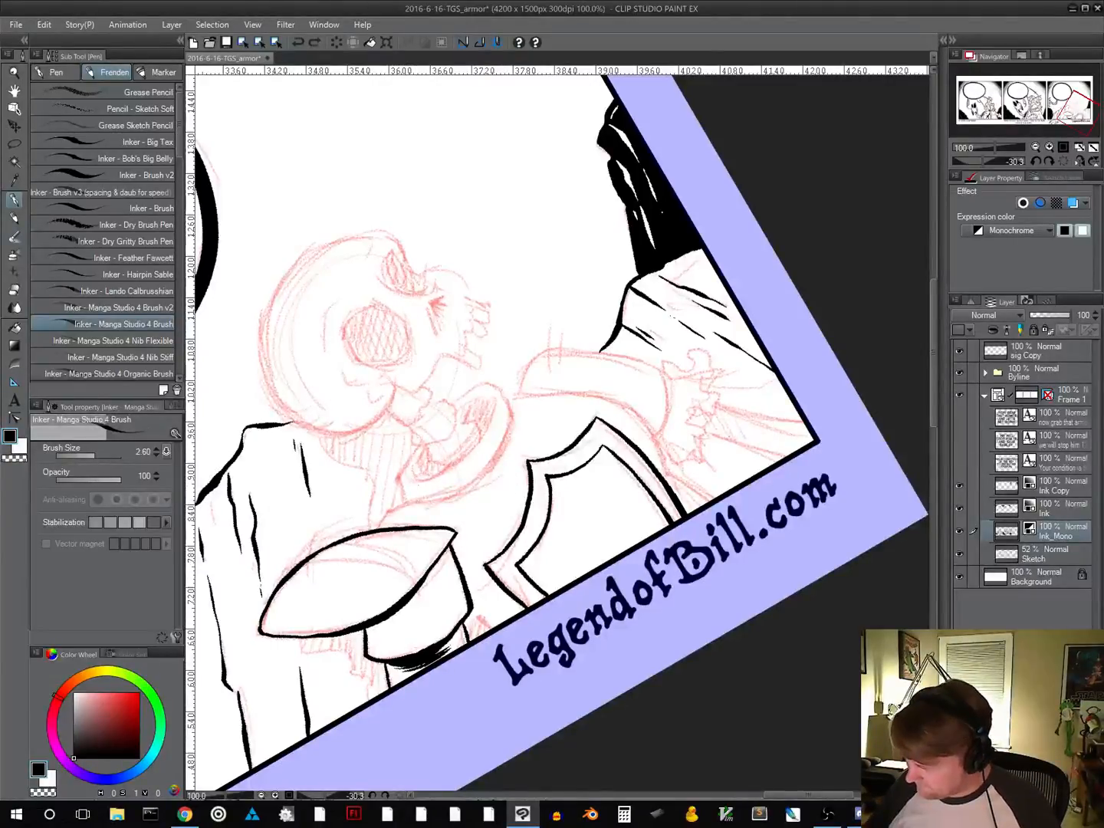
pyautogui.moveTo(382, 521)
pyautogui.mouseDown()
pyautogui.moveTo(416, 499)
pyautogui.moveTo(508, 477)
pyautogui.mouseUp()
# Ink the collar's far edge, thick underside and inner rim, and add tapered shading strokes inside the rim
pyautogui.moveTo(607, 506)
pyautogui.mouseDown()
pyautogui.moveTo(560, 528)
pyautogui.moveTo(559, 483)
pyautogui.moveTo(620, 520)
pyautogui.mouseUp()
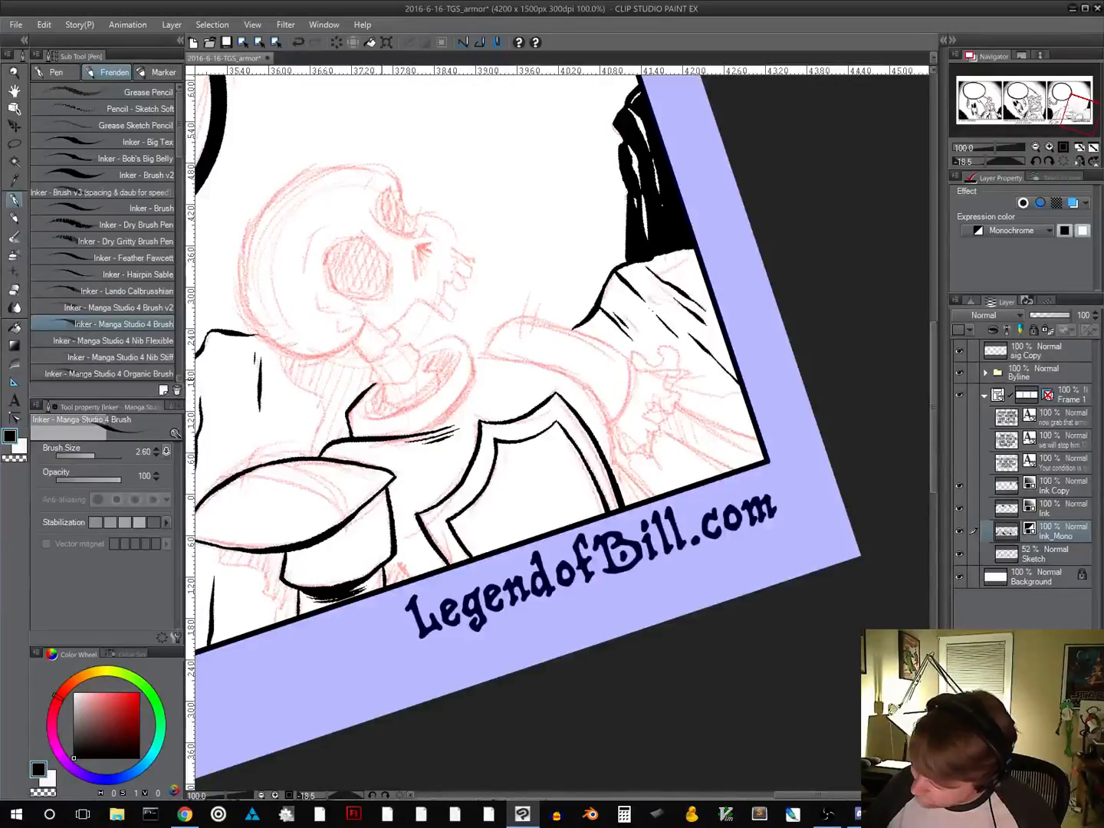
pyautogui.moveTo(417, 349)
pyautogui.mouseDown()
pyautogui.moveTo(455, 335)
pyautogui.moveTo(475, 357)
pyautogui.moveTo(473, 381)
pyautogui.mouseUp()
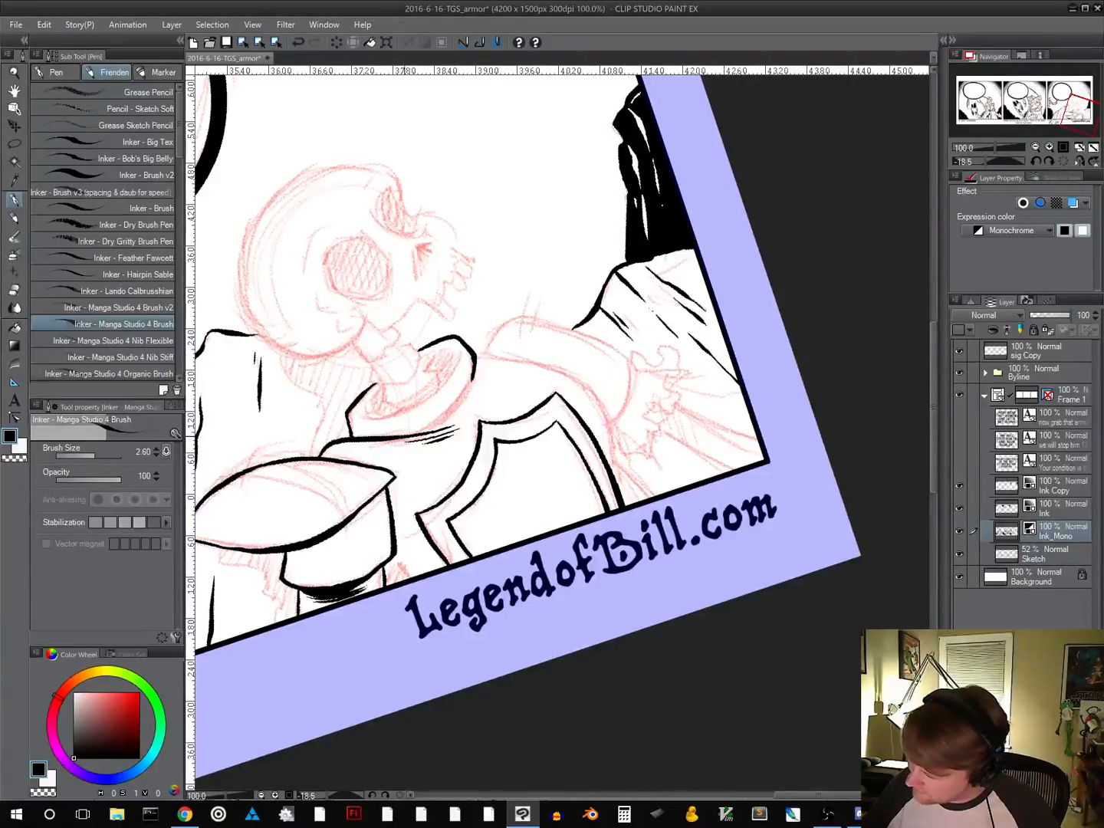
pyautogui.moveTo(411, 434)
pyautogui.mouseDown()
pyautogui.moveTo(444, 415)
pyautogui.moveTo(475, 361)
pyautogui.mouseUp()
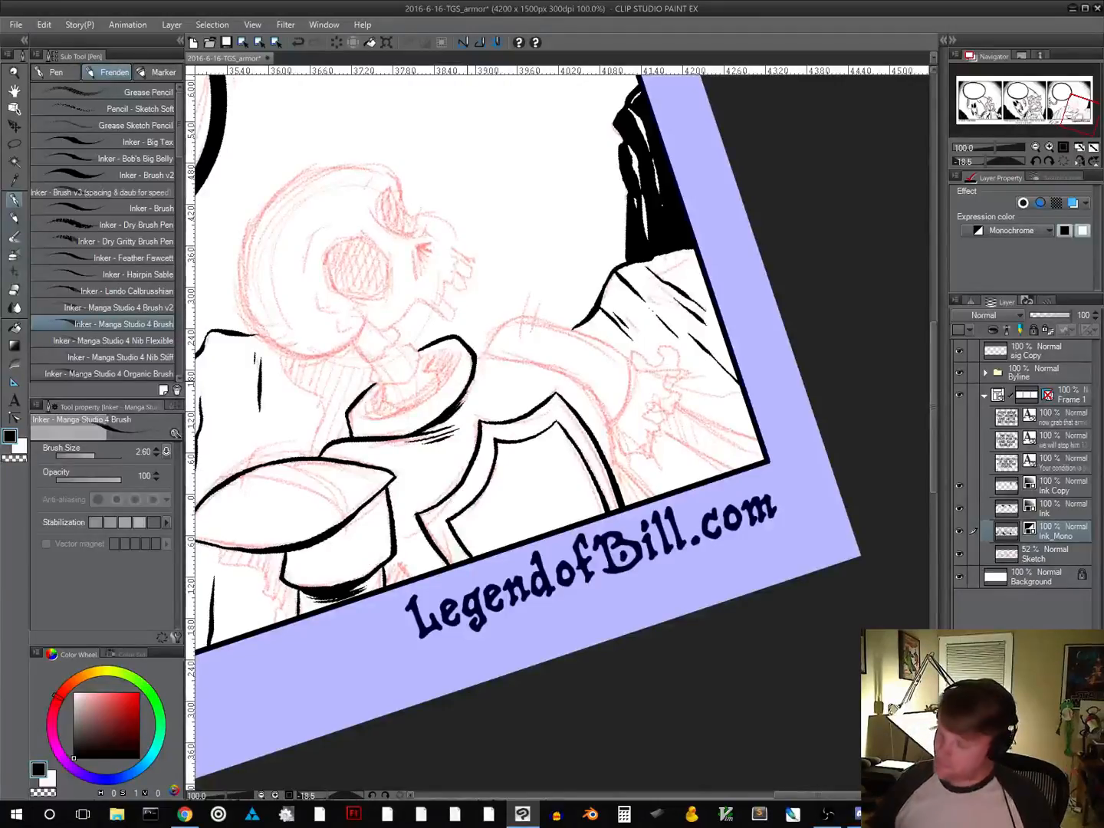
pyautogui.moveTo(356, 419)
pyautogui.mouseDown()
pyautogui.moveTo(407, 399)
pyautogui.moveTo(453, 350)
pyautogui.mouseUp()
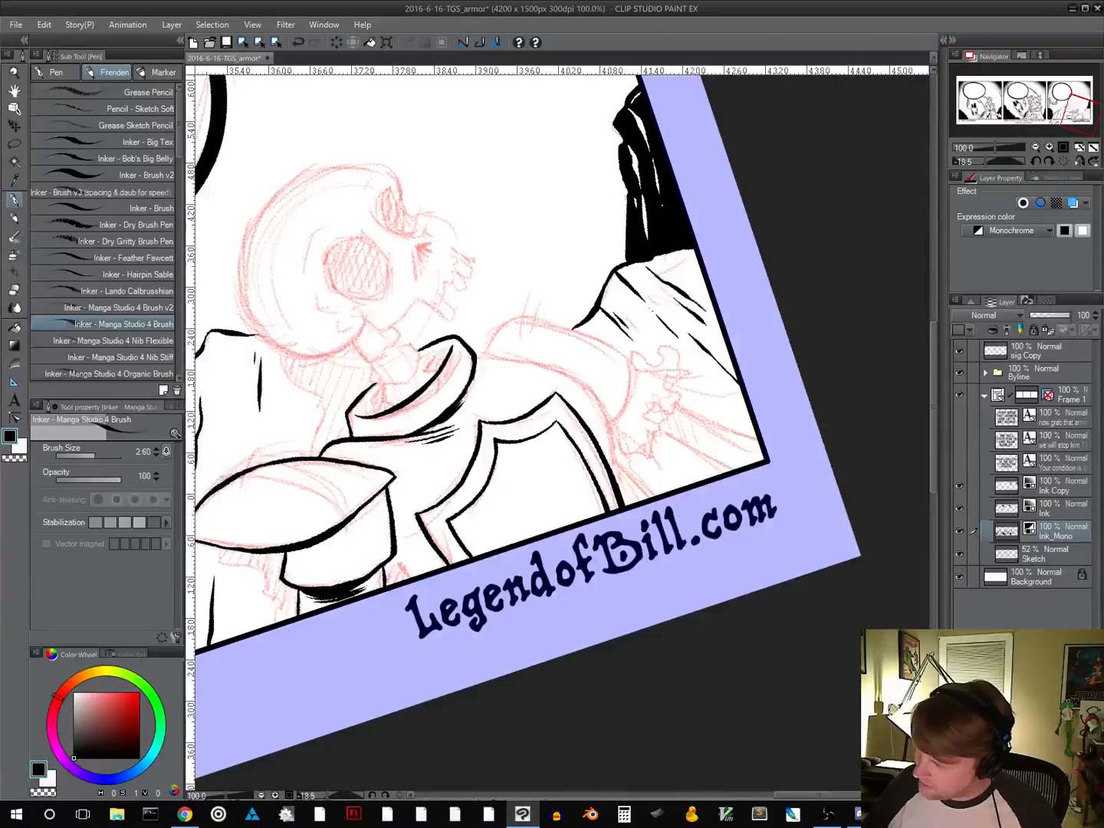
pyautogui.moveTo(389, 418); pyautogui.dragTo(448, 370)
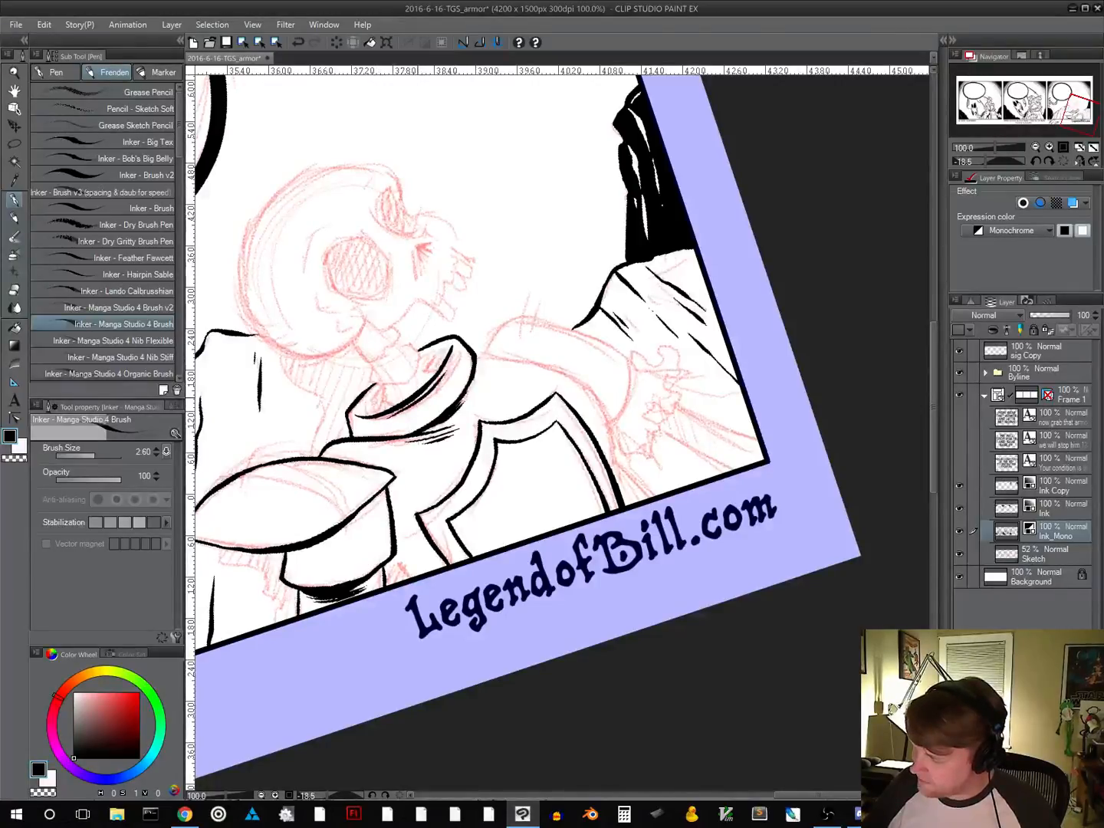
pyautogui.hotkey('ctrl', 'z')
pyautogui.moveTo(389, 418)
pyautogui.mouseDown()
pyautogui.moveTo(447, 375)
pyautogui.moveTo(438, 394)
pyautogui.mouseUp()
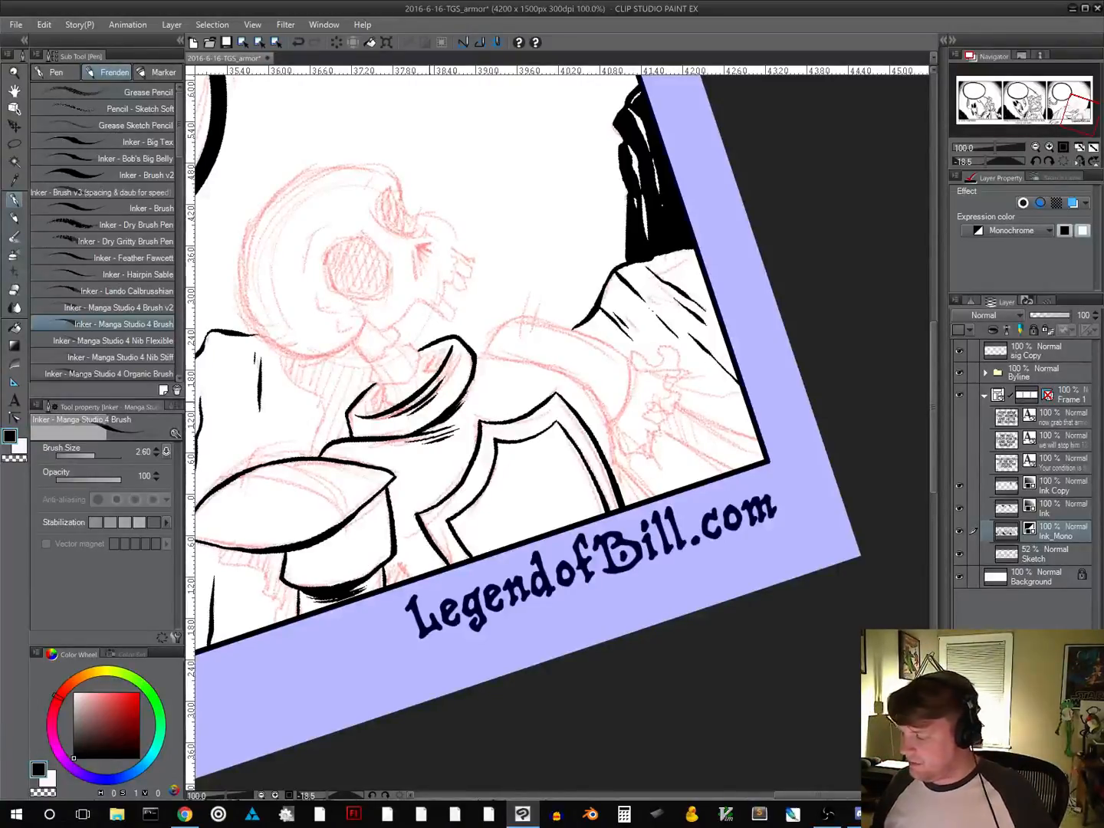
# Ink the breastplate's far contour from the collar to the panel border, and add a short line inside the collar's near edge
pyautogui.moveTo(713, 525); pyautogui.dragTo(659, 341)
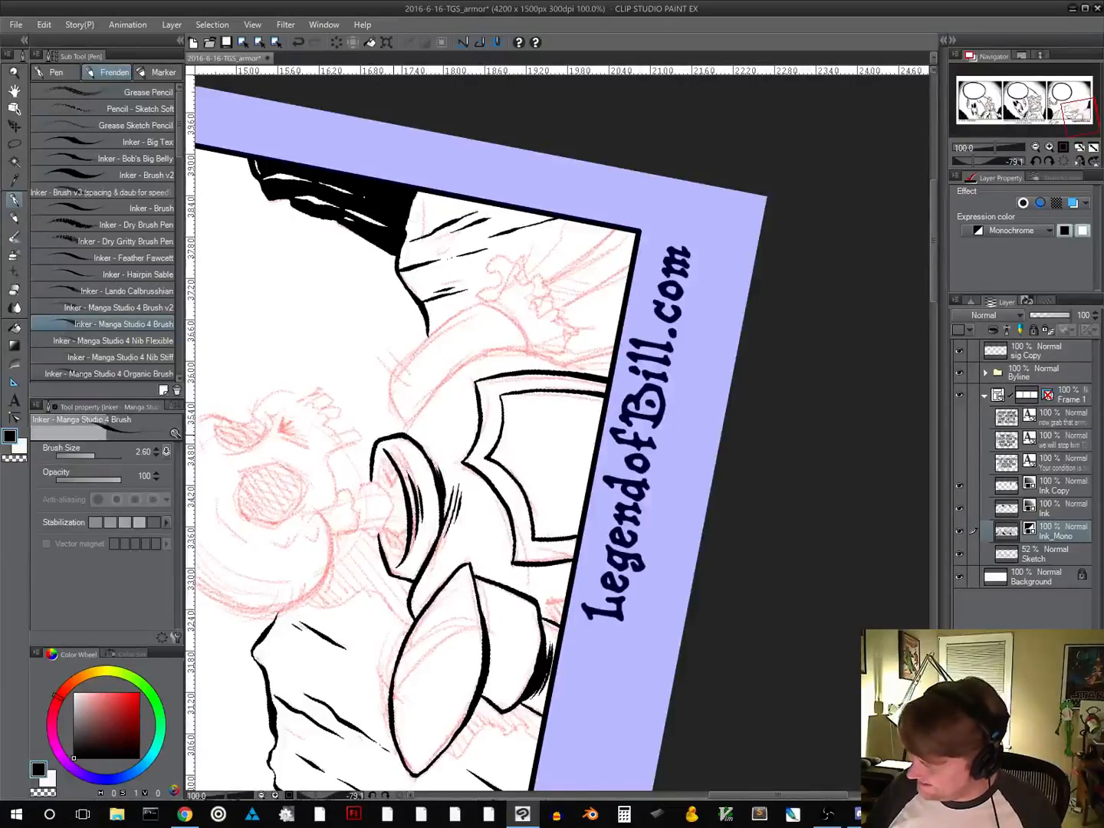
pyautogui.moveTo(395, 431)
pyautogui.mouseDown()
pyautogui.moveTo(468, 363)
pyautogui.moveTo(515, 350)
pyautogui.moveTo(563, 357)
pyautogui.mouseUp()
pyautogui.hotkey('ctrl', 'z')
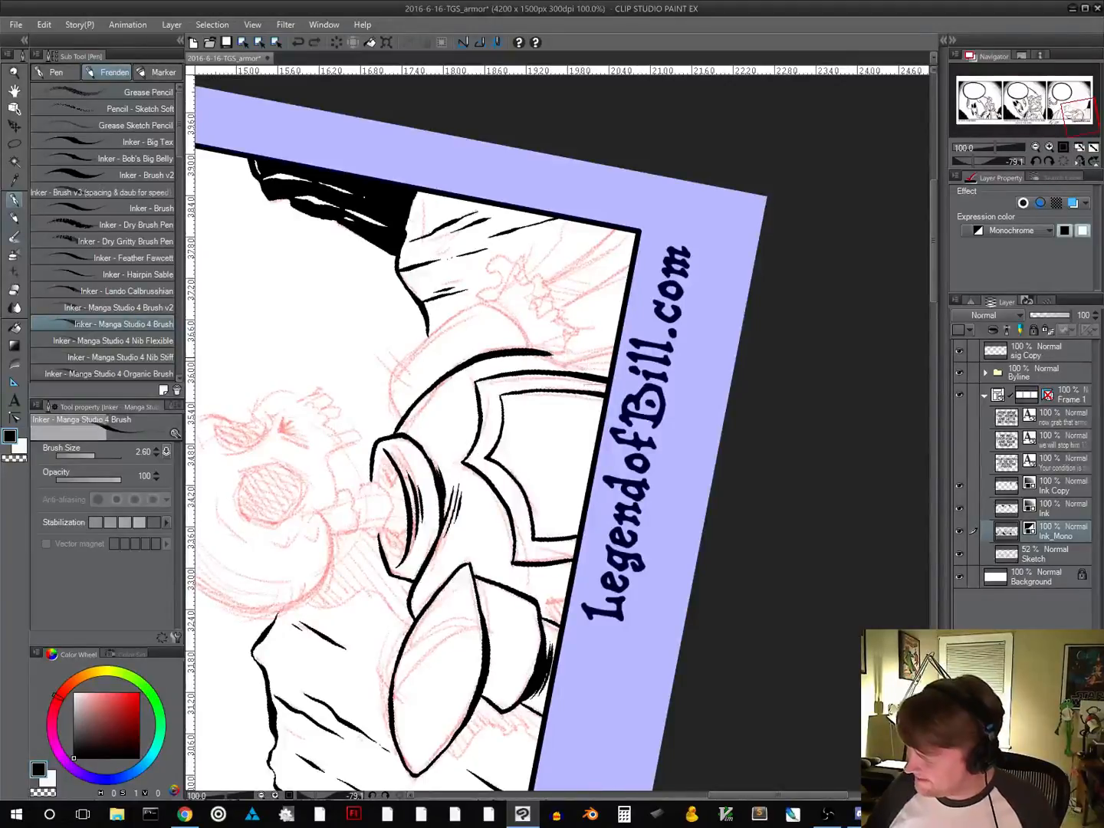
pyautogui.moveTo(721, 384)
pyautogui.mouseDown()
pyautogui.moveTo(702, 317)
pyautogui.moveTo(676, 311)
pyautogui.mouseUp()
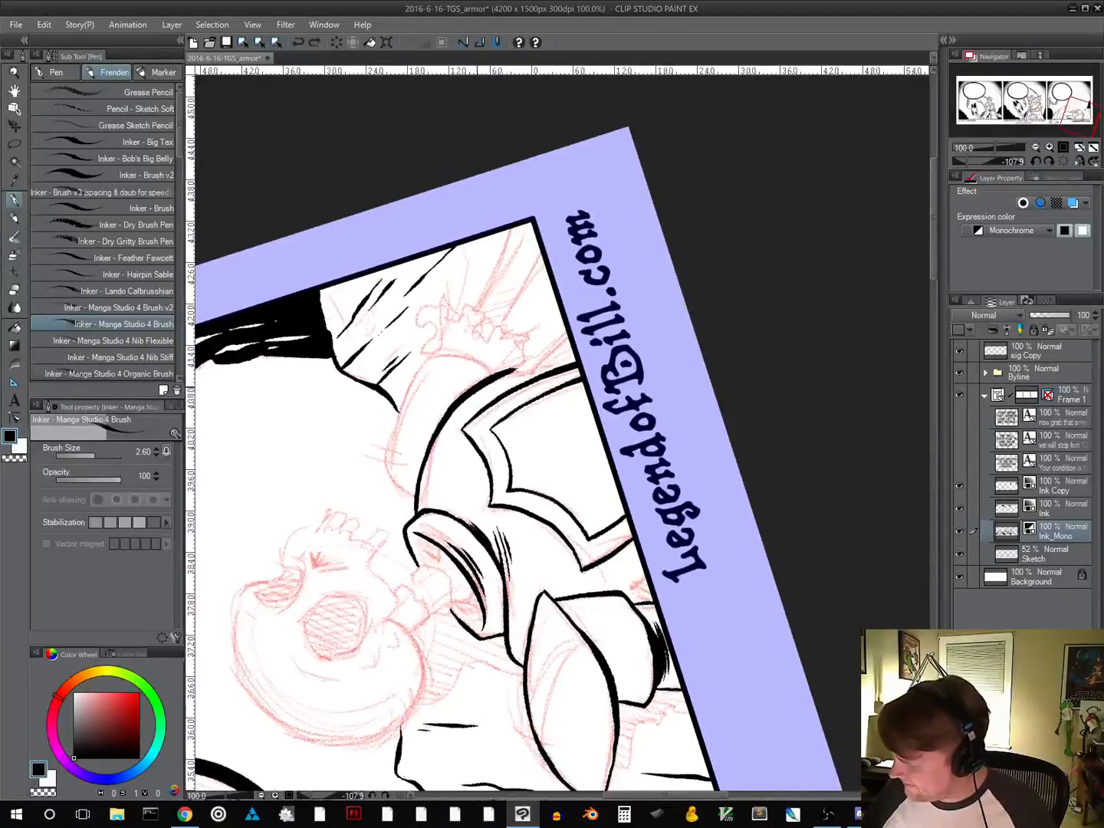
pyautogui.moveTo(507, 373)
pyautogui.mouseDown()
pyautogui.moveTo(552, 362)
pyautogui.moveTo(569, 333)
pyautogui.mouseUp()
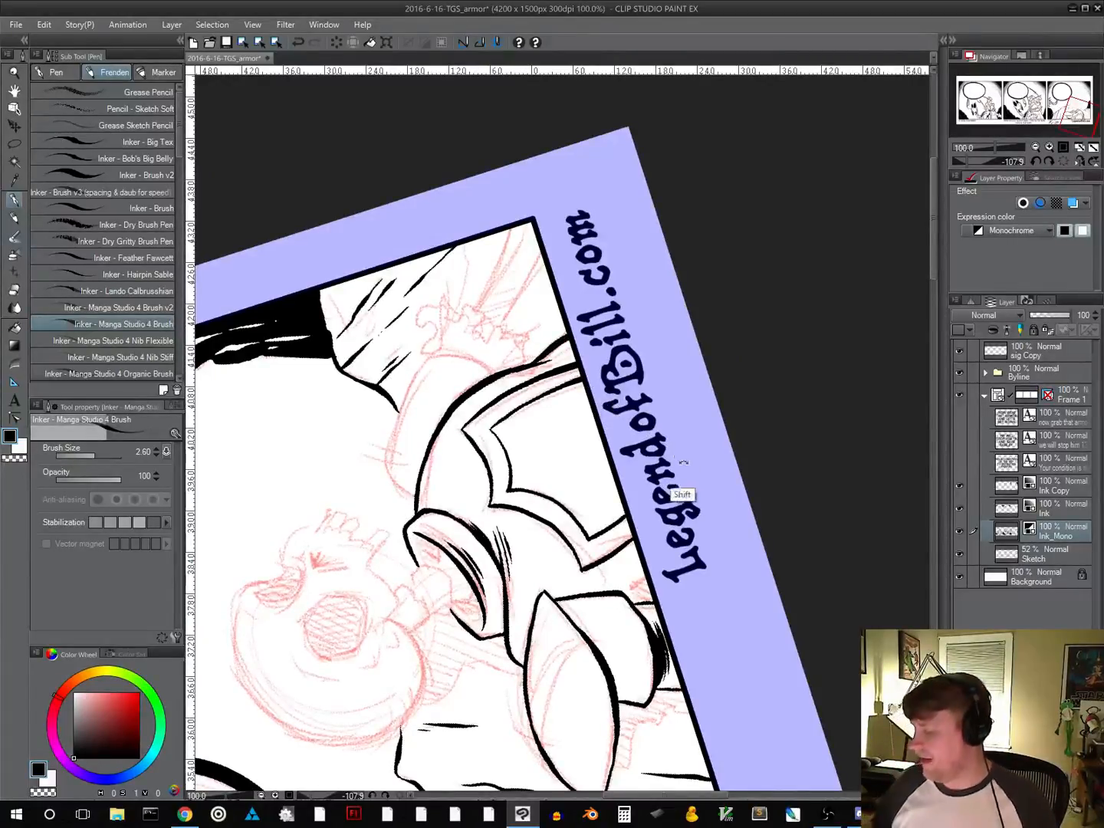
pyautogui.moveTo(693, 488)
pyautogui.mouseDown()
pyautogui.moveTo(664, 513)
pyautogui.moveTo(494, 525)
pyautogui.moveTo(626, 534)
pyautogui.moveTo(566, 530)
pyautogui.mouseUp()
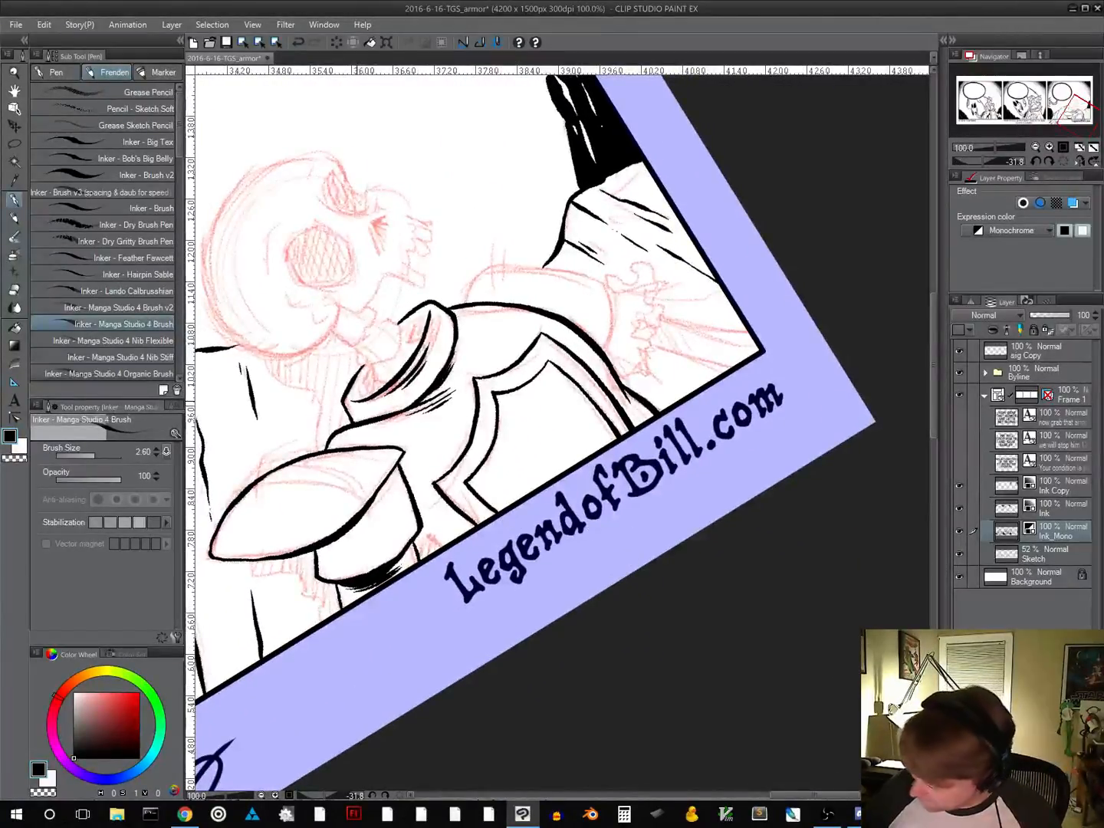
pyautogui.moveTo(355, 401); pyautogui.dragTo(369, 370)
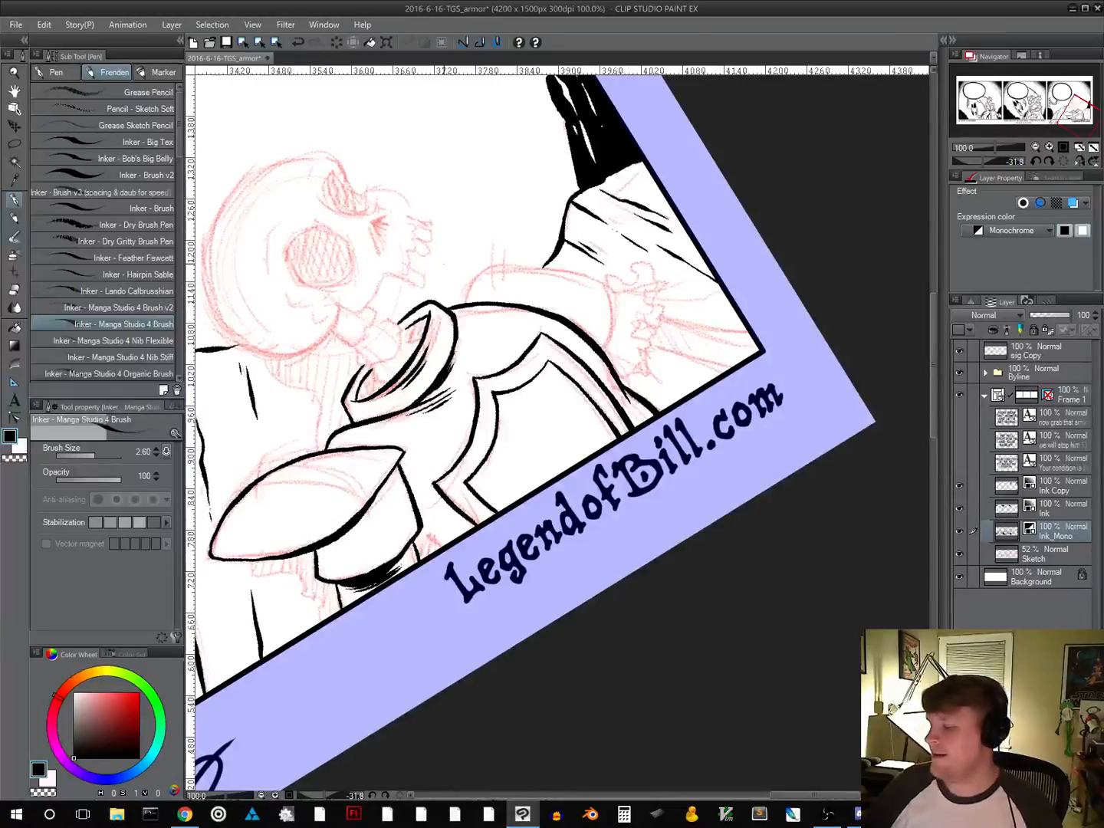
pyautogui.moveTo(605, 502); pyautogui.dragTo(570, 531)
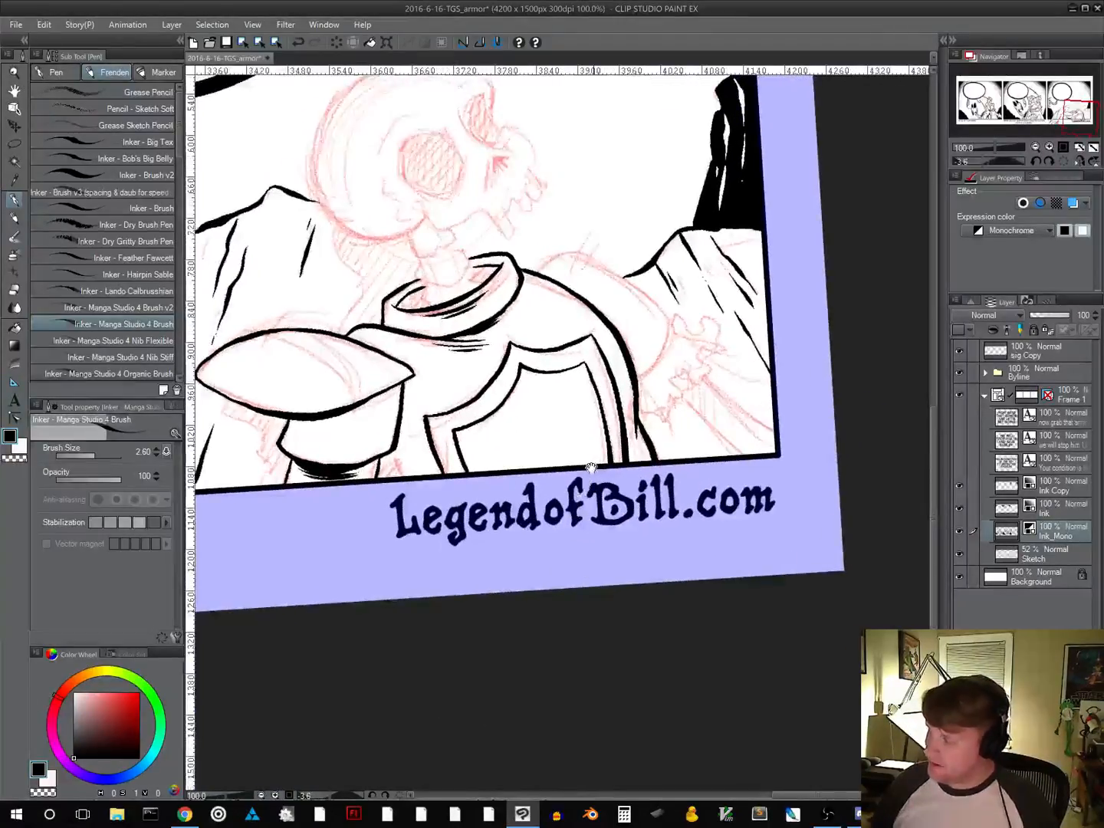
# Ink the skeleton's neck vertebrae rising from the collar and fill the collar opening around them with solid black
pyautogui.moveTo(591, 468); pyautogui.dragTo(512, 583)
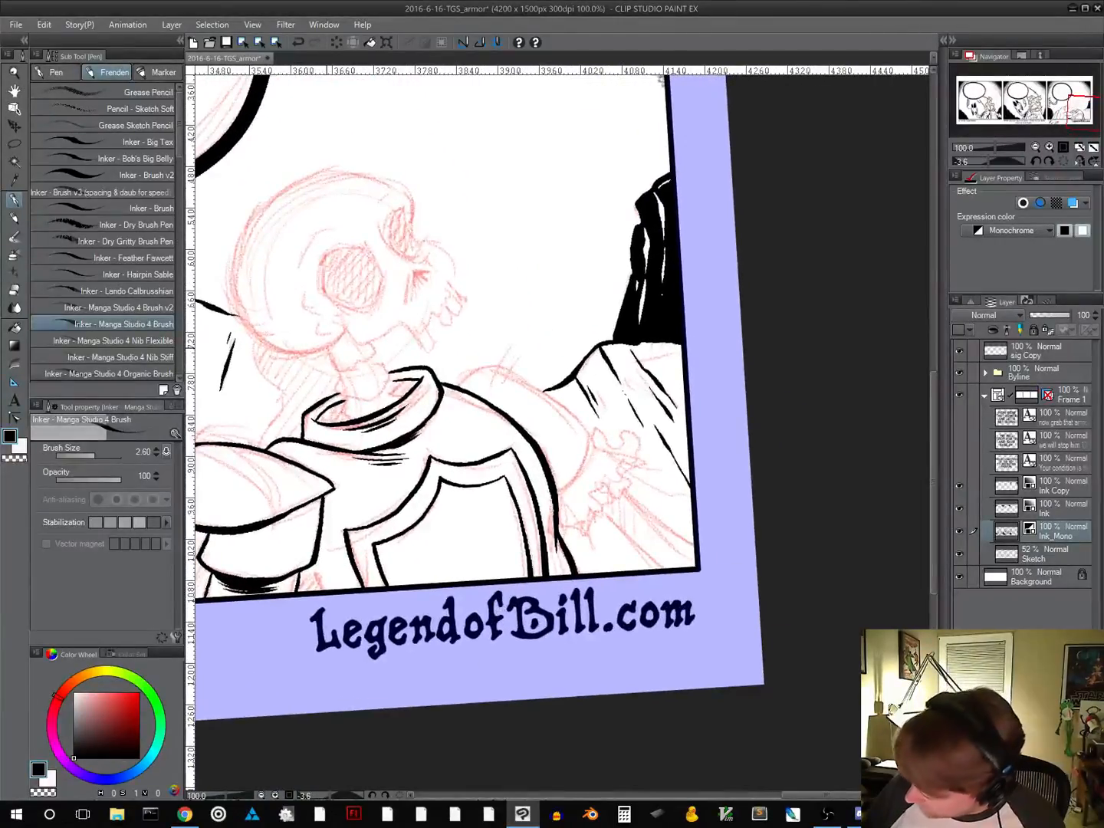
pyautogui.moveTo(328, 360)
pyautogui.mouseDown()
pyautogui.moveTo(345, 372)
pyautogui.moveTo(374, 350)
pyautogui.moveTo(361, 366)
pyautogui.mouseUp()
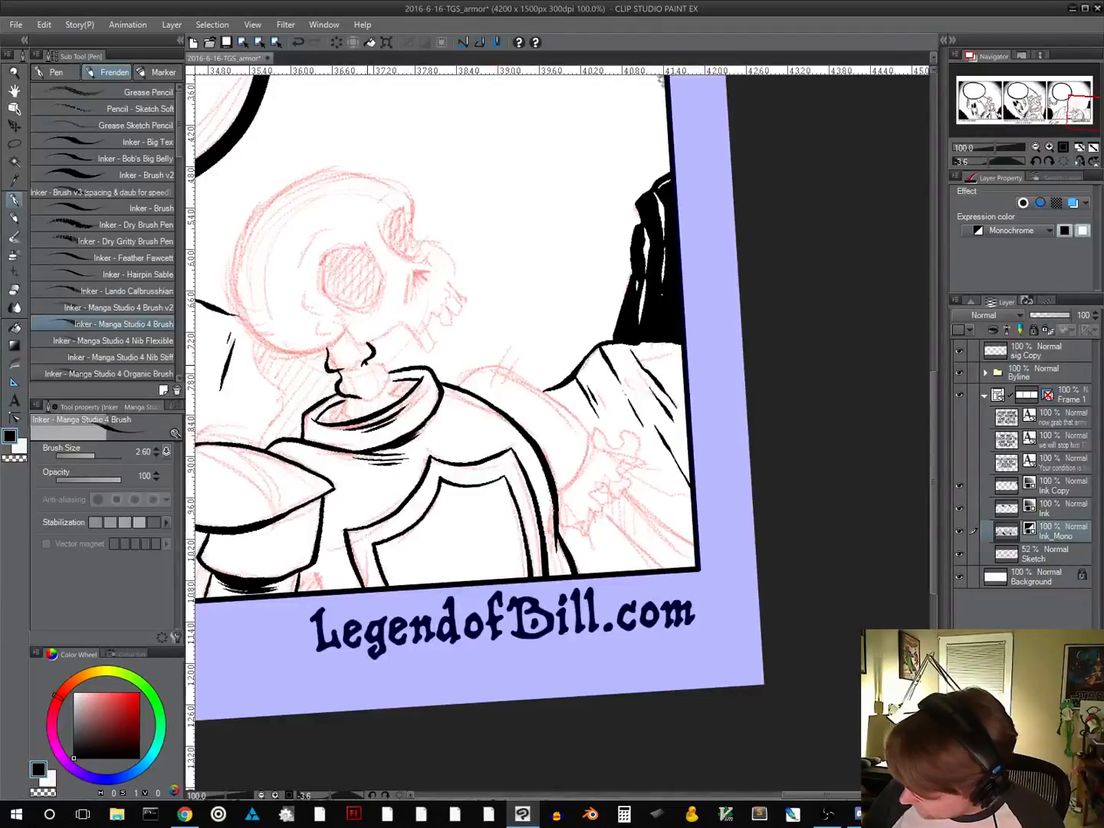
pyautogui.moveTo(381, 363); pyautogui.dragTo(386, 395)
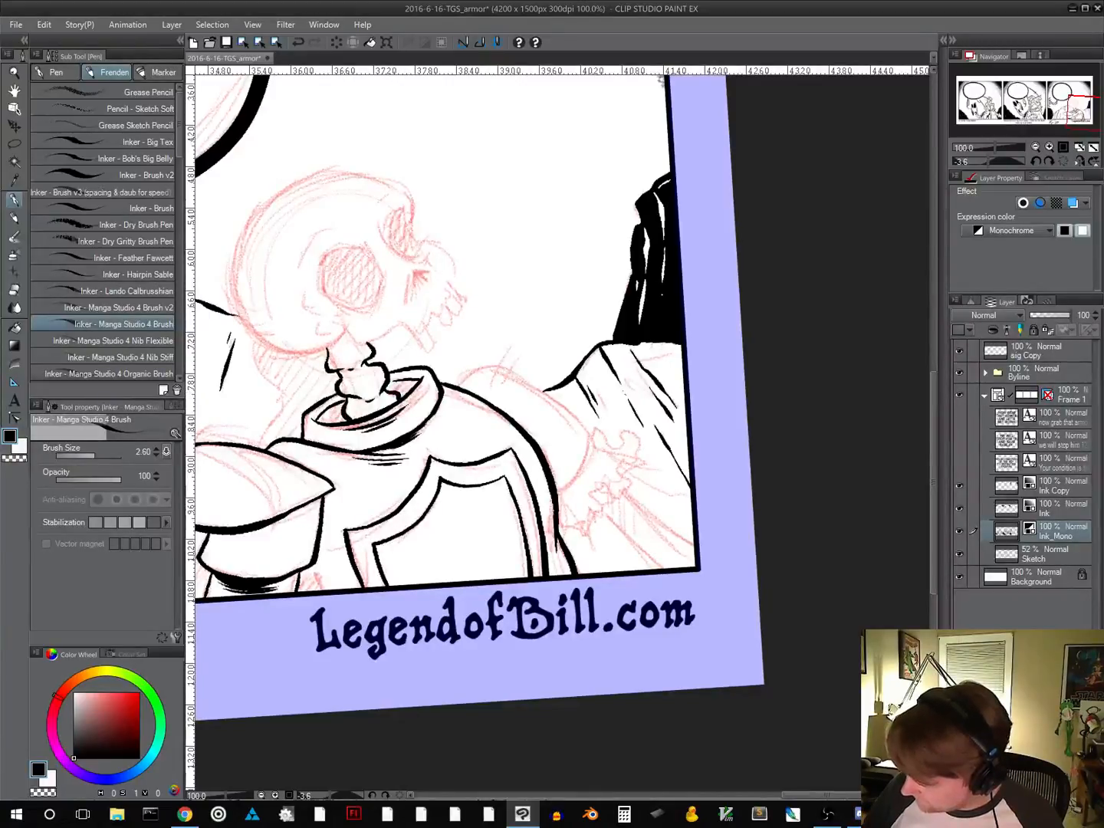
pyautogui.moveTo(320, 419)
pyautogui.mouseDown()
pyautogui.moveTo(346, 422)
pyautogui.moveTo(337, 408)
pyautogui.moveTo(330, 416)
pyautogui.mouseUp()
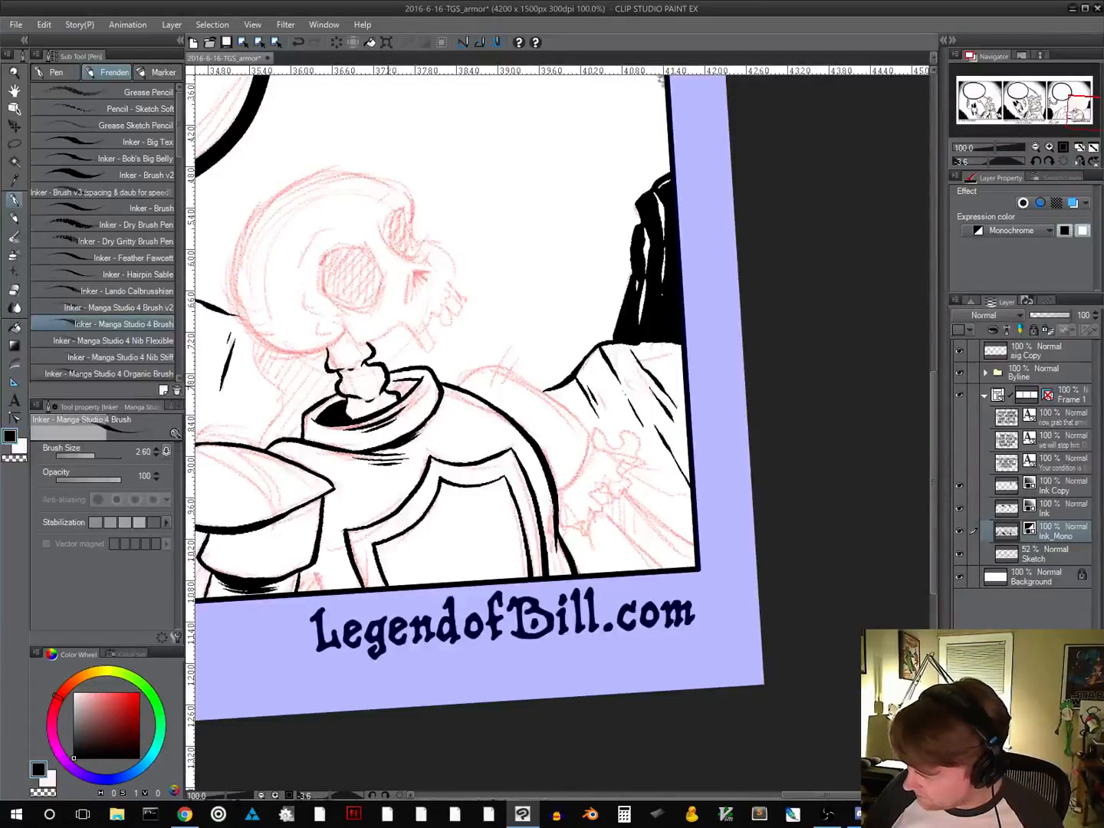
pyautogui.moveTo(391, 384)
pyautogui.mouseDown()
pyautogui.moveTo(404, 397)
pyautogui.moveTo(418, 383)
pyautogui.mouseUp()
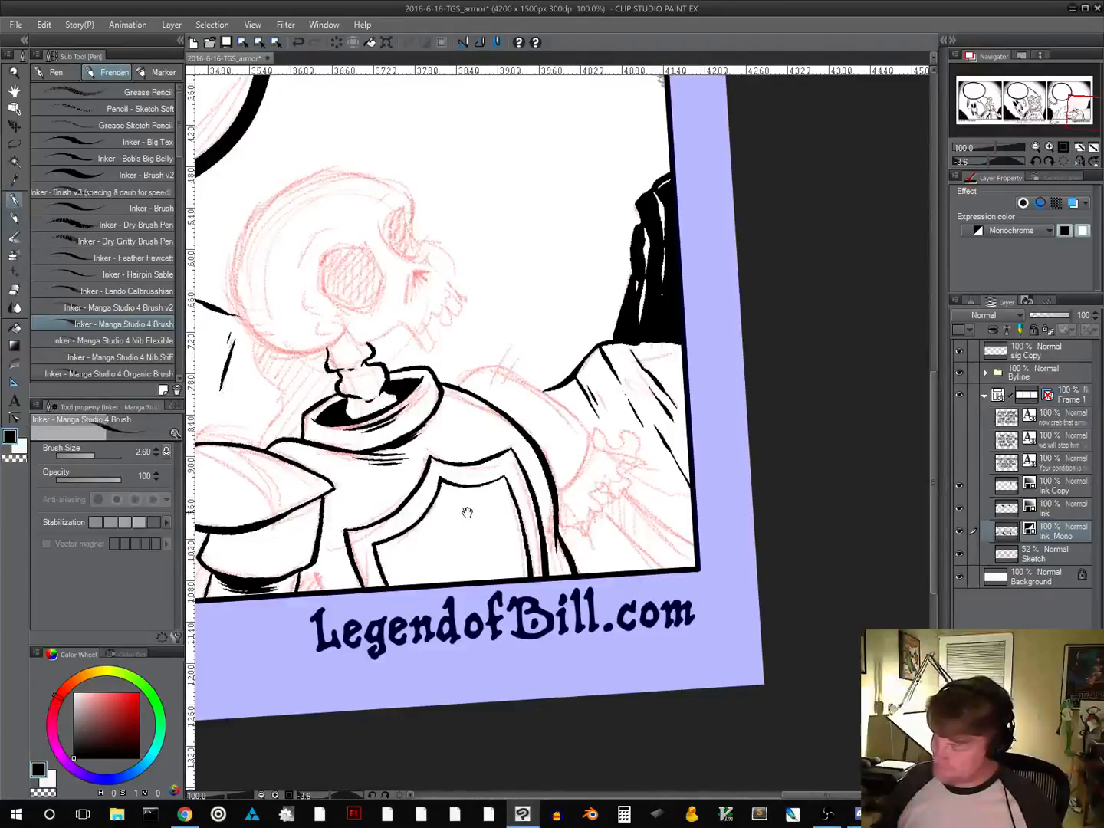
# Ink curved tapered lines inside the near shoulder pad and the upper contour of the far shoulder
pyautogui.moveTo(467, 501); pyautogui.dragTo(483, 408)
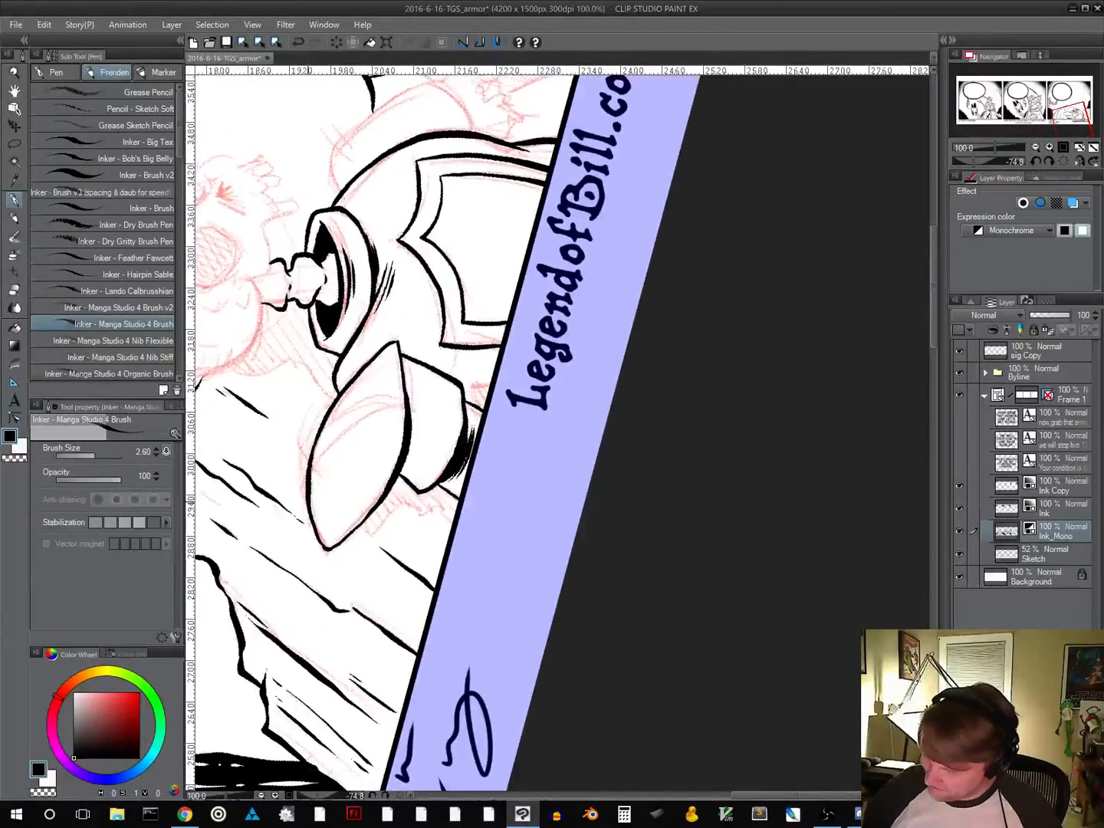
pyautogui.moveTo(312, 481)
pyautogui.mouseDown()
pyautogui.moveTo(350, 427)
pyautogui.moveTo(385, 404)
pyautogui.mouseUp()
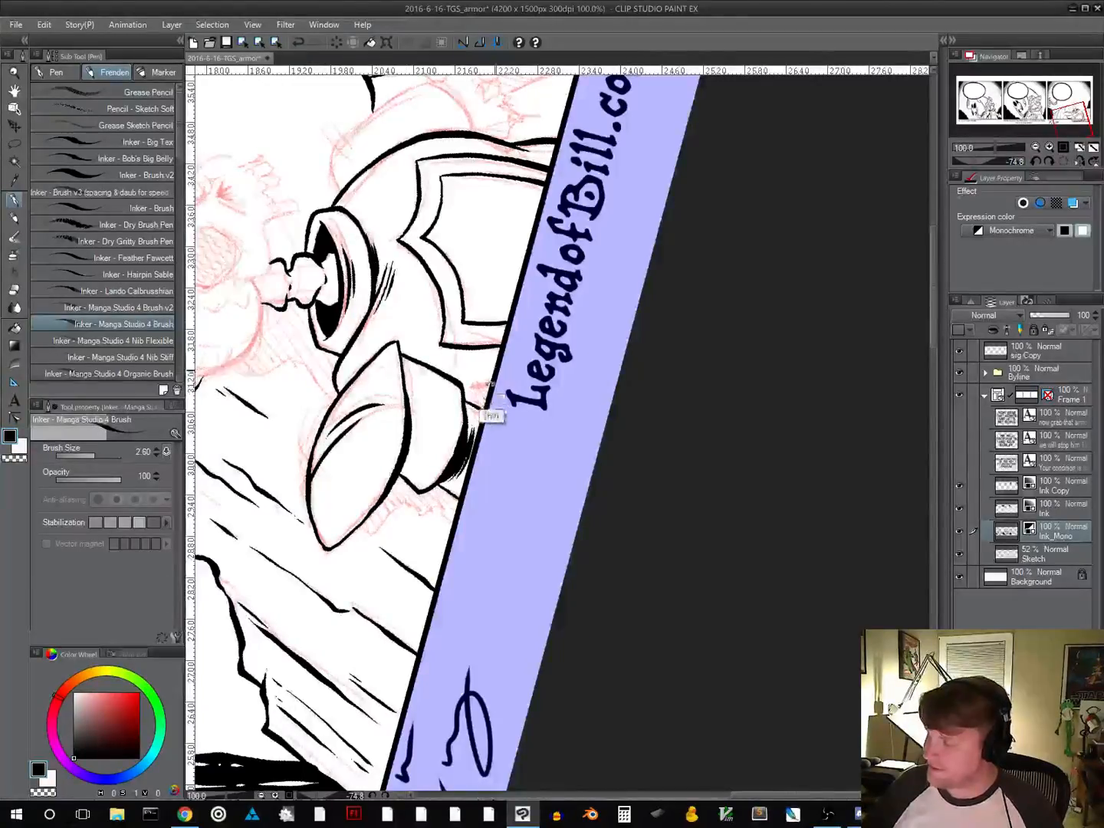
pyautogui.moveTo(488, 414); pyautogui.dragTo(509, 305)
pyautogui.moveTo(717, 208); pyautogui.dragTo(637, 448)
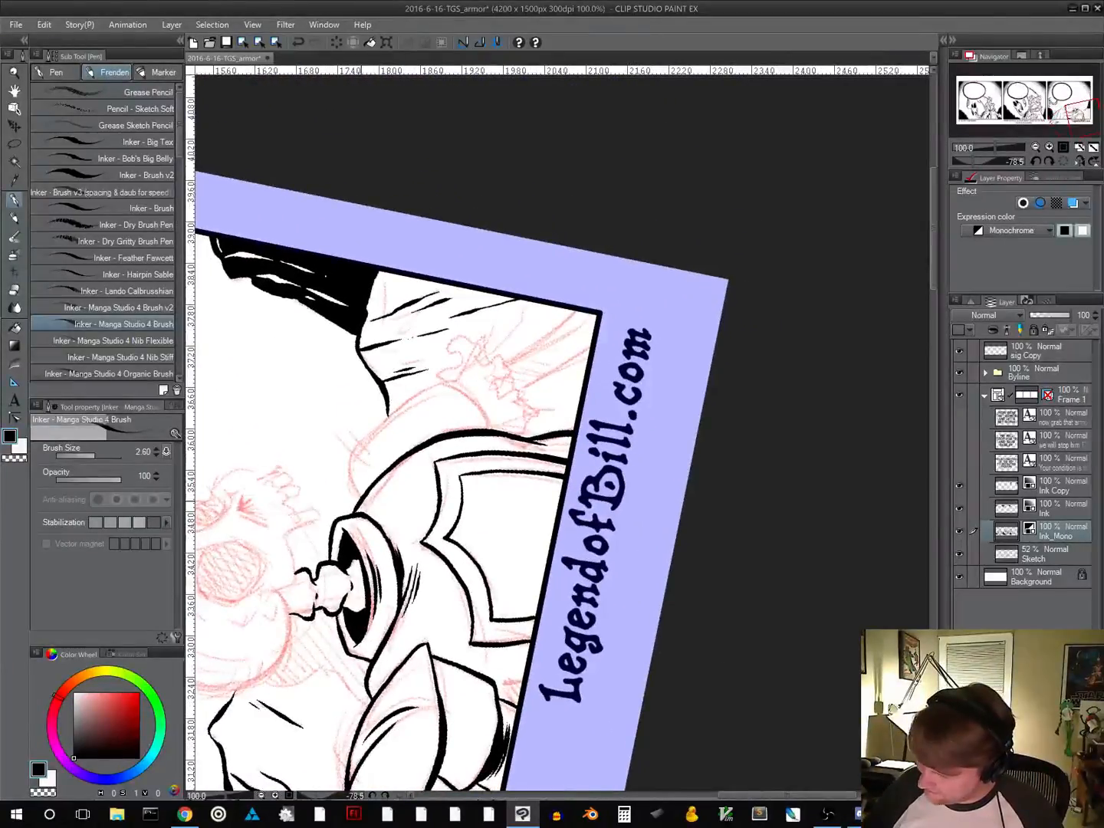
pyautogui.moveTo(351, 487)
pyautogui.mouseDown()
pyautogui.moveTo(361, 437)
pyautogui.moveTo(427, 392)
pyautogui.mouseUp()
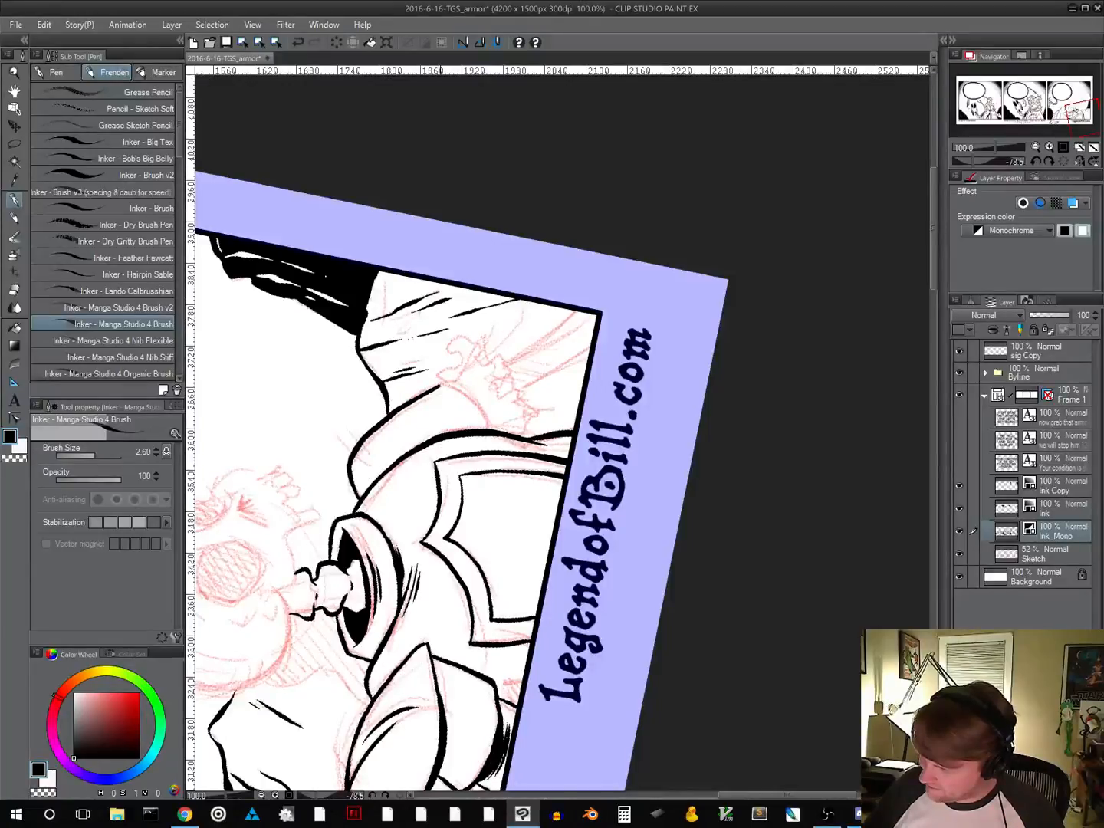
# Ink the far shoulder armor's curved end edge and add short strokes crossing its top contour
pyautogui.moveTo(585, 541); pyautogui.dragTo(356, 494)
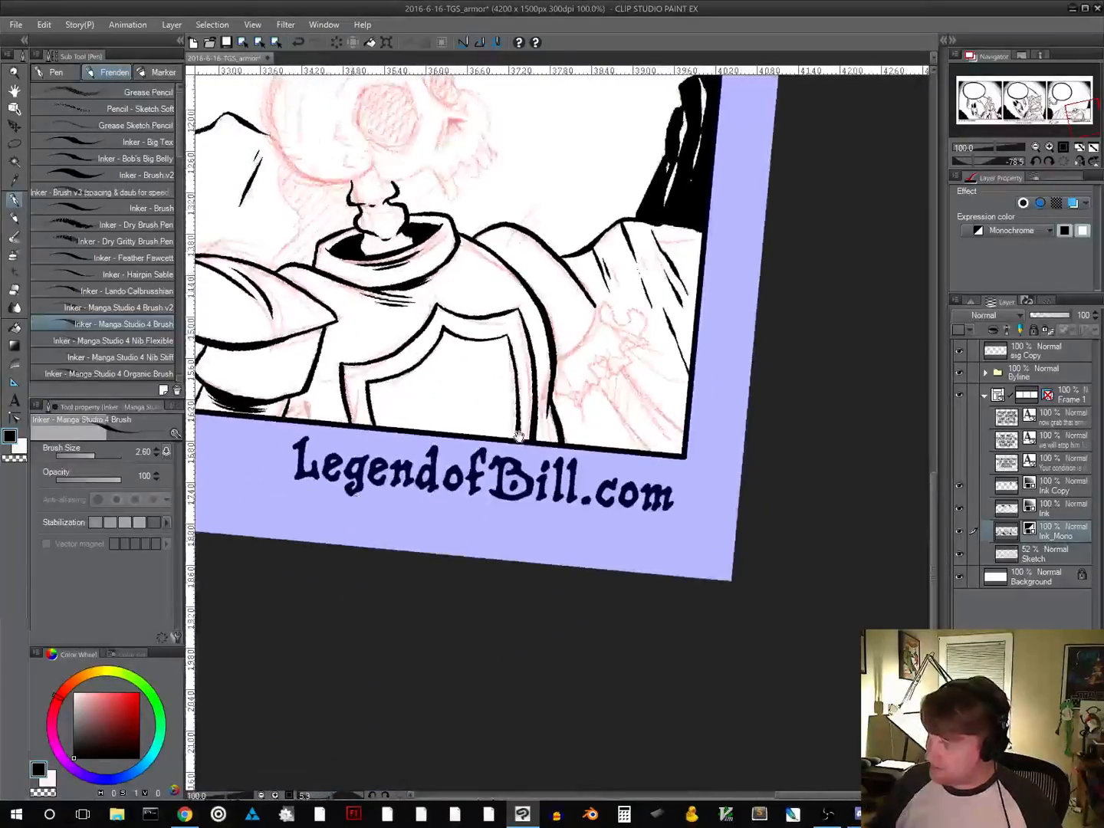
pyautogui.moveTo(520, 436); pyautogui.dragTo(316, 593)
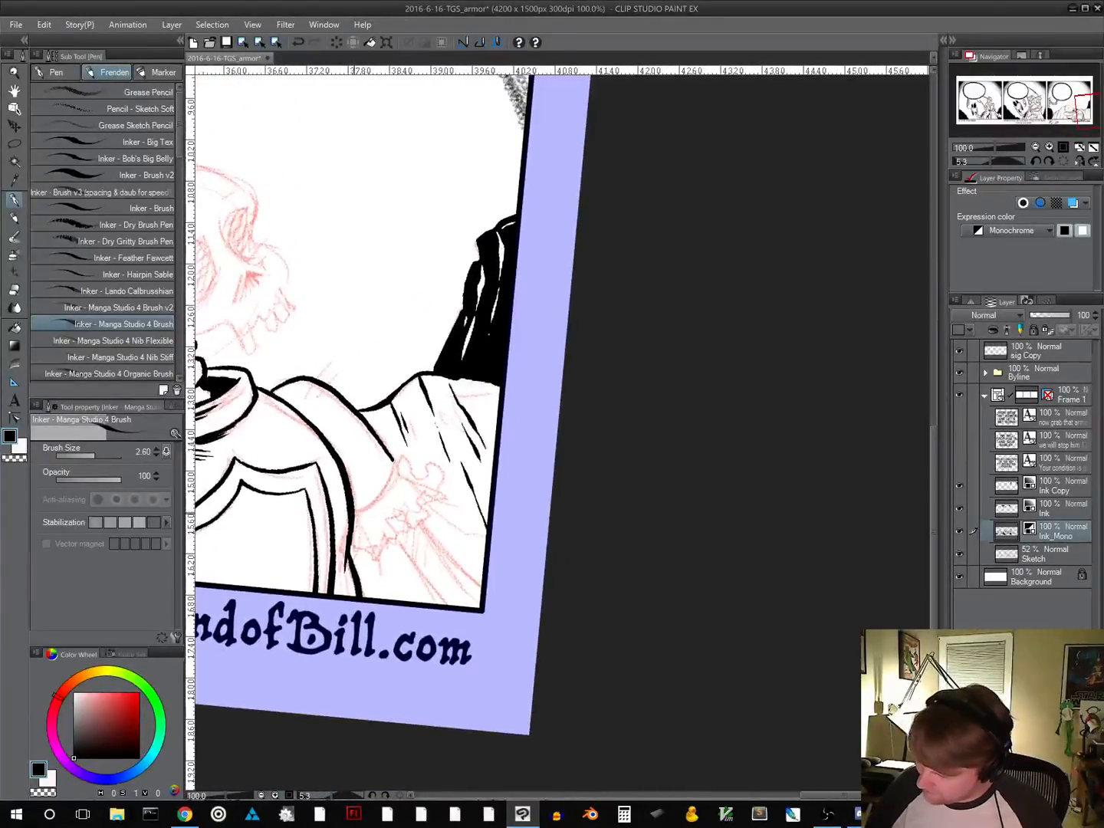
pyautogui.moveTo(357, 513); pyautogui.dragTo(395, 461)
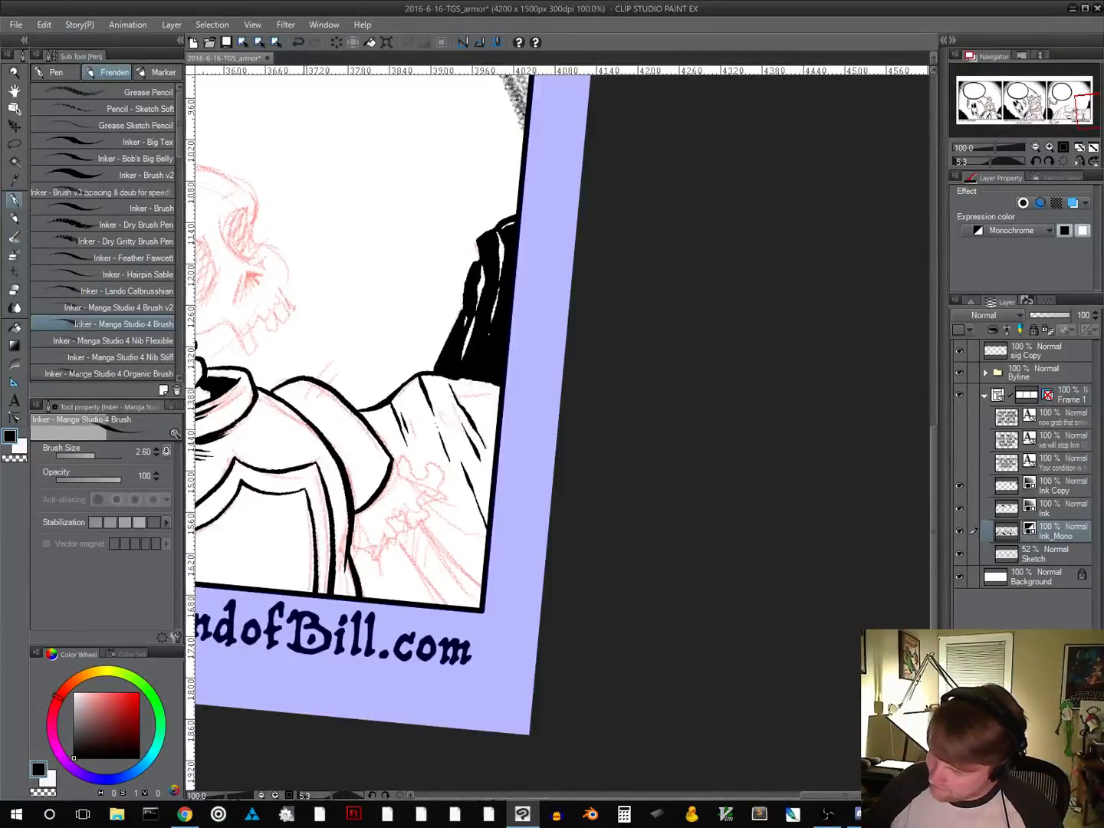
pyautogui.moveTo(307, 395); pyautogui.dragTo(328, 368)
# Ink the ragged outline of the torn sleeve below the far shoulder armor and add small fold lines inside it
pyautogui.moveTo(470, 533); pyautogui.dragTo(658, 403)
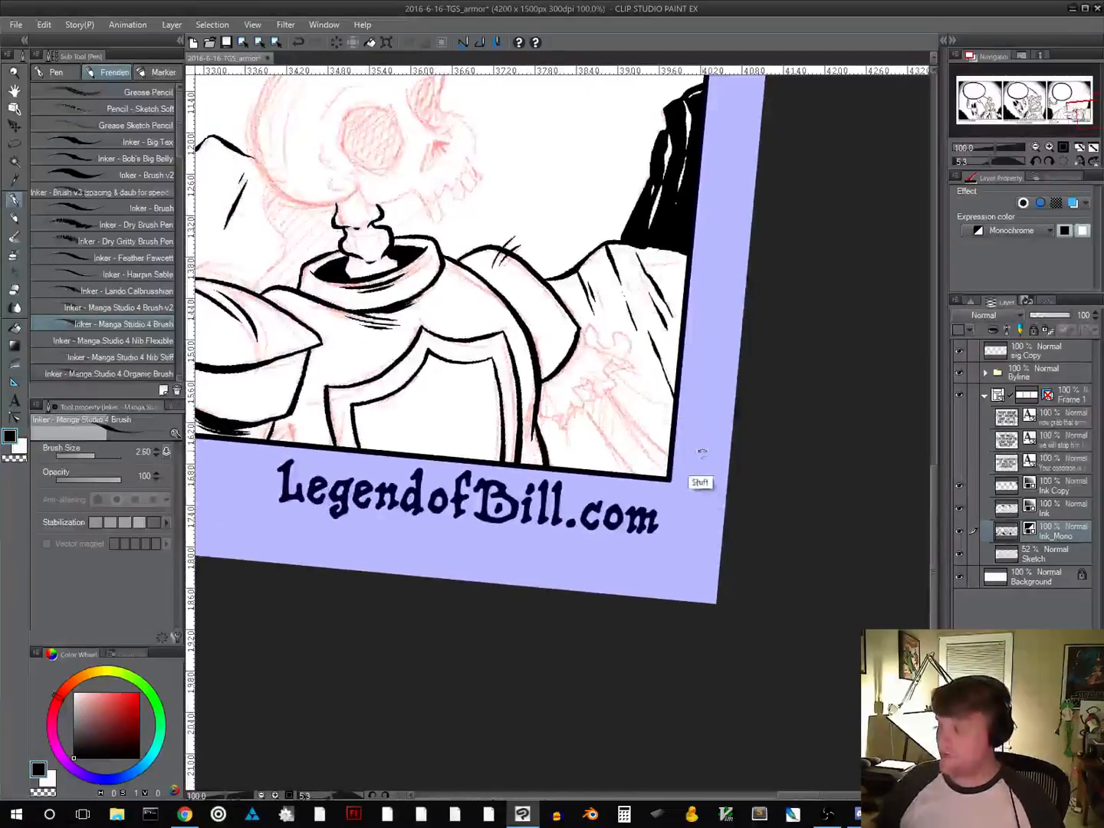
pyautogui.moveTo(703, 488); pyautogui.dragTo(557, 541)
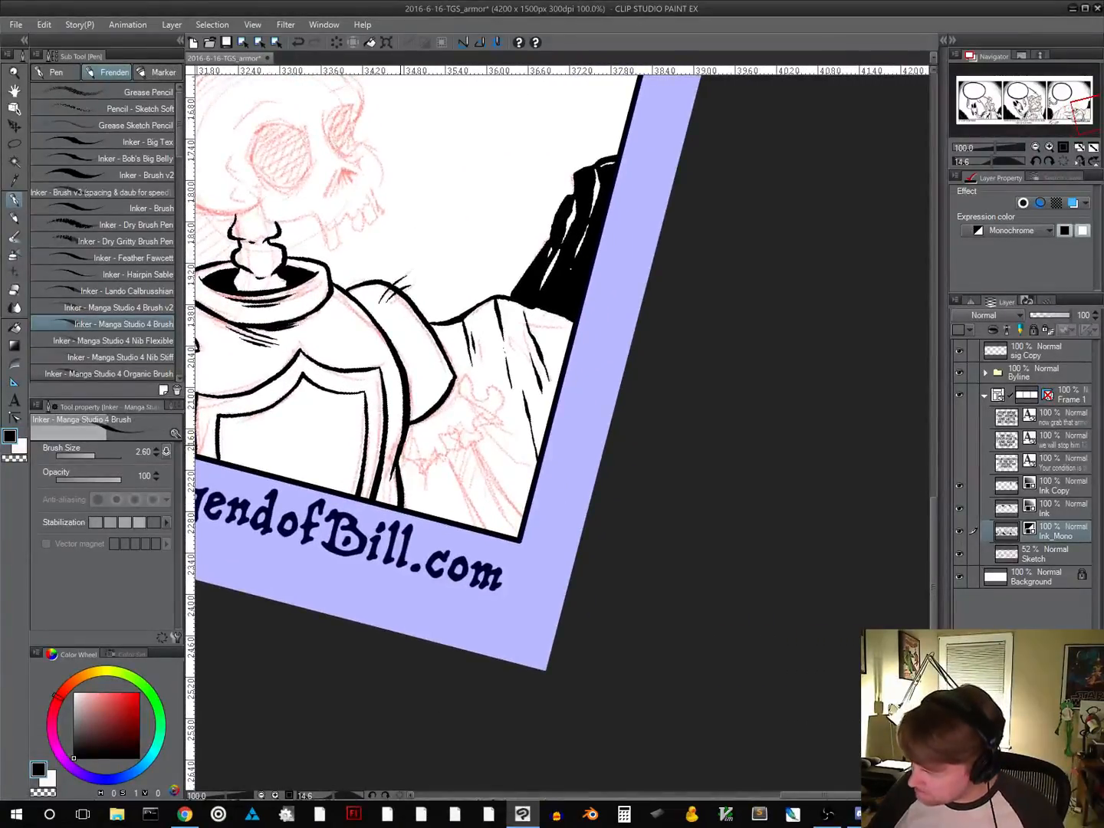
pyautogui.moveTo(415, 465)
pyautogui.mouseDown()
pyautogui.moveTo(423, 476)
pyautogui.moveTo(437, 437)
pyautogui.moveTo(451, 457)
pyautogui.moveTo(481, 438)
pyautogui.moveTo(477, 420)
pyautogui.moveTo(510, 403)
pyautogui.moveTo(455, 380)
pyautogui.mouseUp()
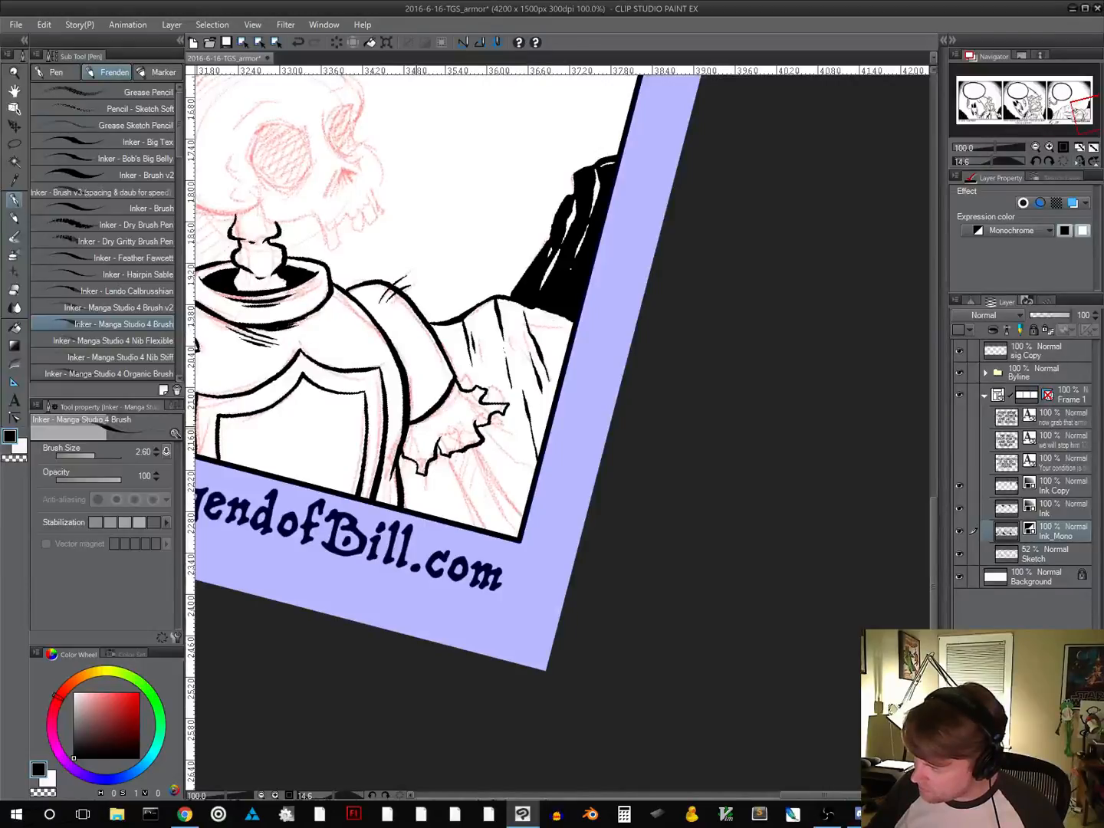
pyautogui.moveTo(417, 427); pyautogui.dragTo(418, 453)
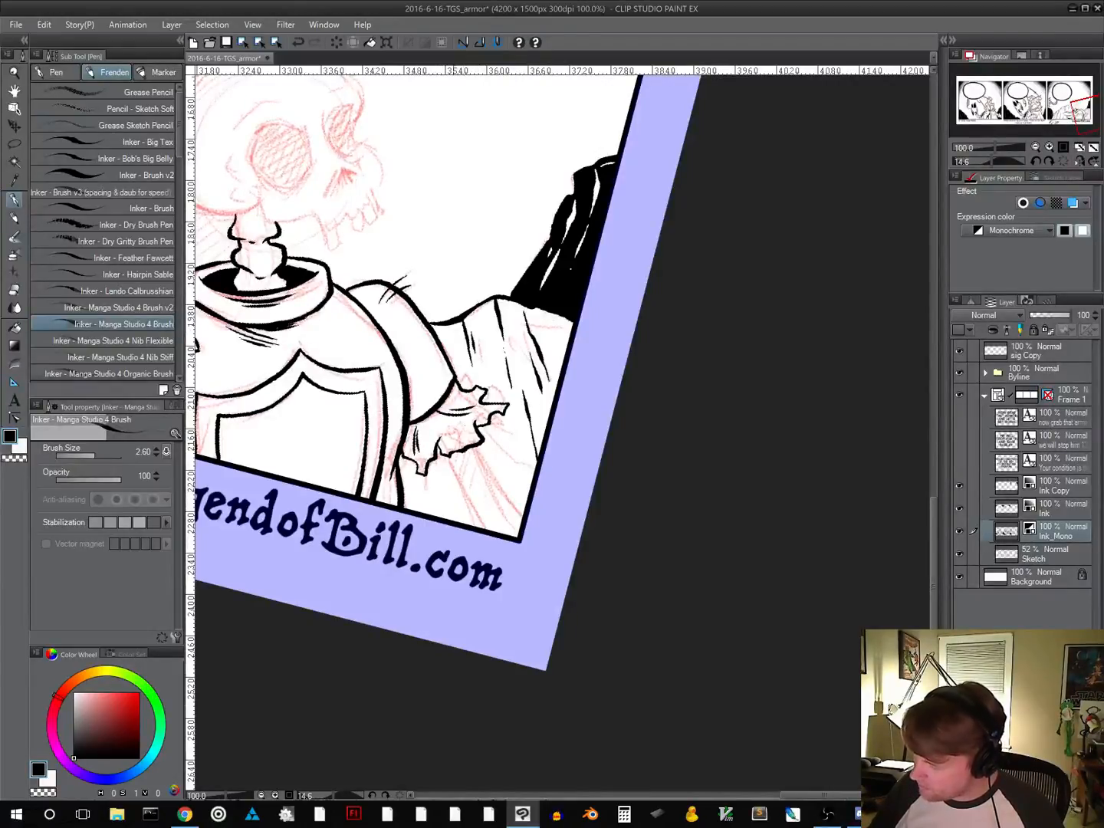
# Ink the far arm's edges from the torn sleeve to the panel border and fill a black shadow beneath the sleeve
pyautogui.moveTo(539, 532)
pyautogui.mouseDown()
pyautogui.moveTo(509, 566)
pyautogui.moveTo(559, 550)
pyautogui.moveTo(553, 584)
pyautogui.moveTo(527, 606)
pyautogui.moveTo(450, 616)
pyautogui.moveTo(398, 576)
pyautogui.moveTo(488, 471)
pyautogui.moveTo(510, 500)
pyautogui.moveTo(501, 542)
pyautogui.moveTo(409, 458)
pyautogui.moveTo(388, 510)
pyautogui.mouseUp()
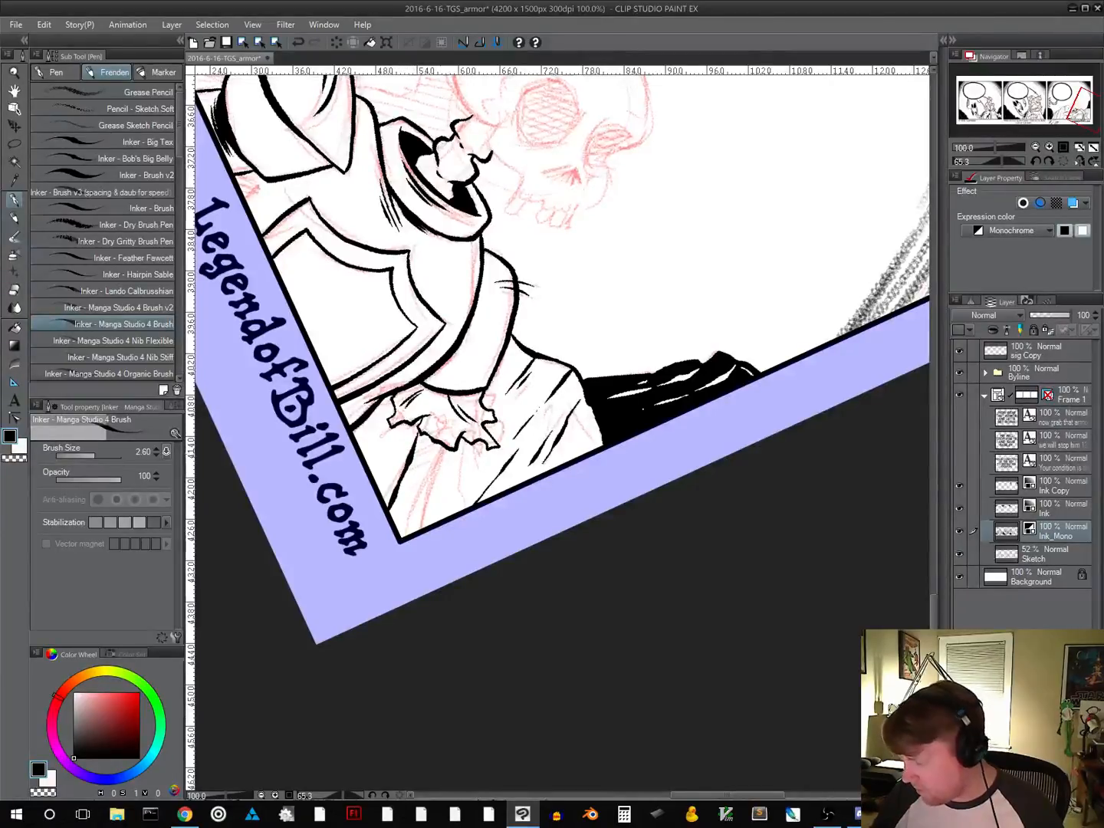
pyautogui.moveTo(443, 449); pyautogui.dragTo(410, 534)
pyautogui.moveTo(474, 553); pyautogui.dragTo(590, 529)
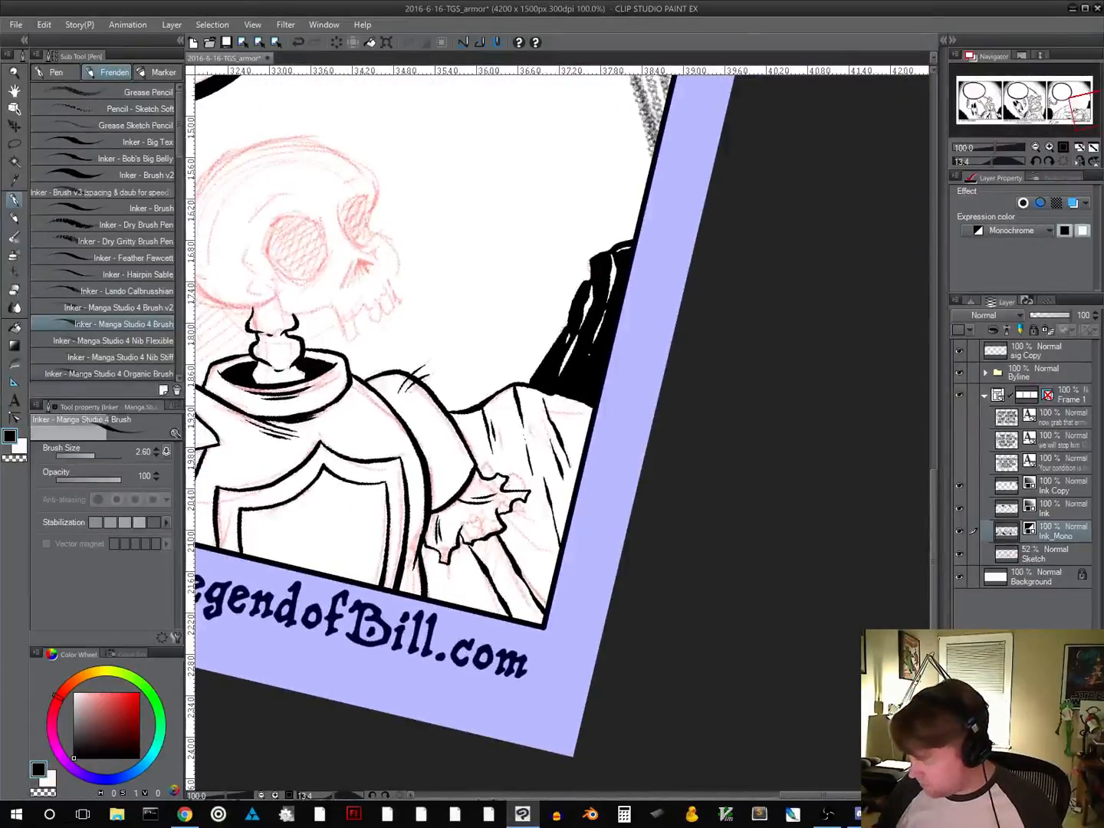
pyautogui.moveTo(482, 539); pyautogui.dragTo(477, 557)
pyautogui.hotkey('ctrl', 'z')
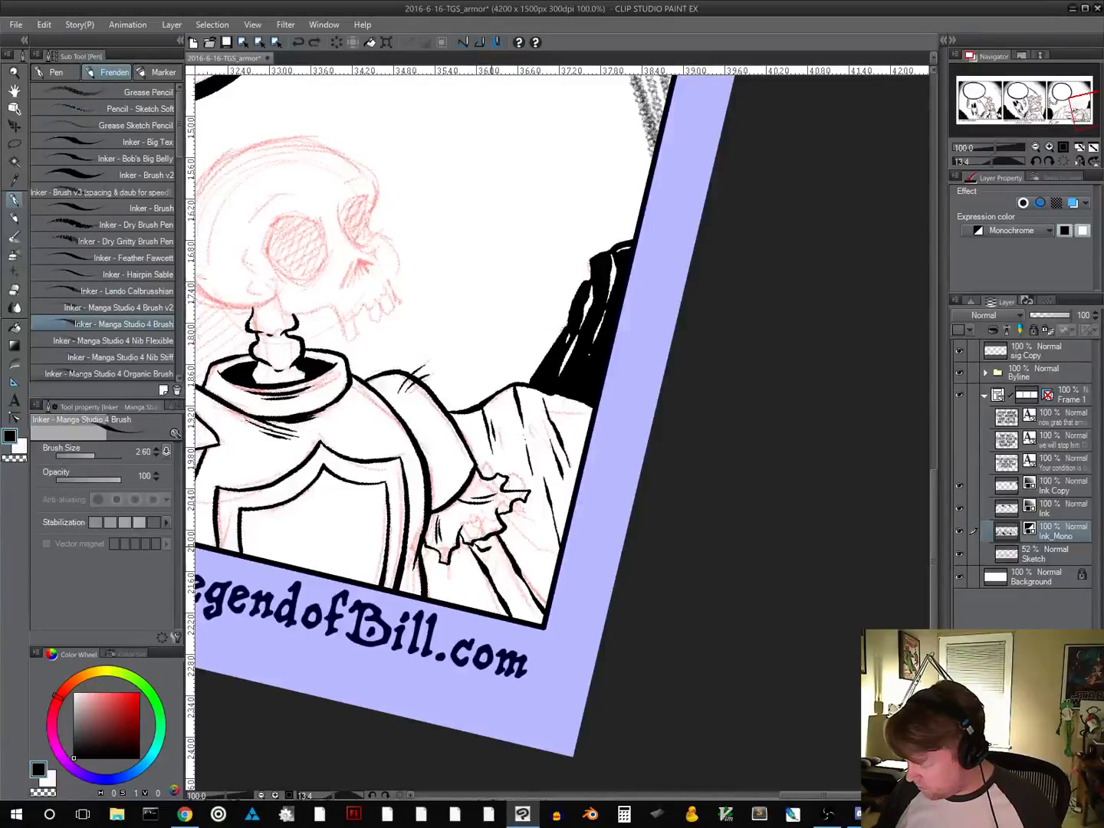
pyautogui.moveTo(481, 547); pyautogui.dragTo(484, 548)
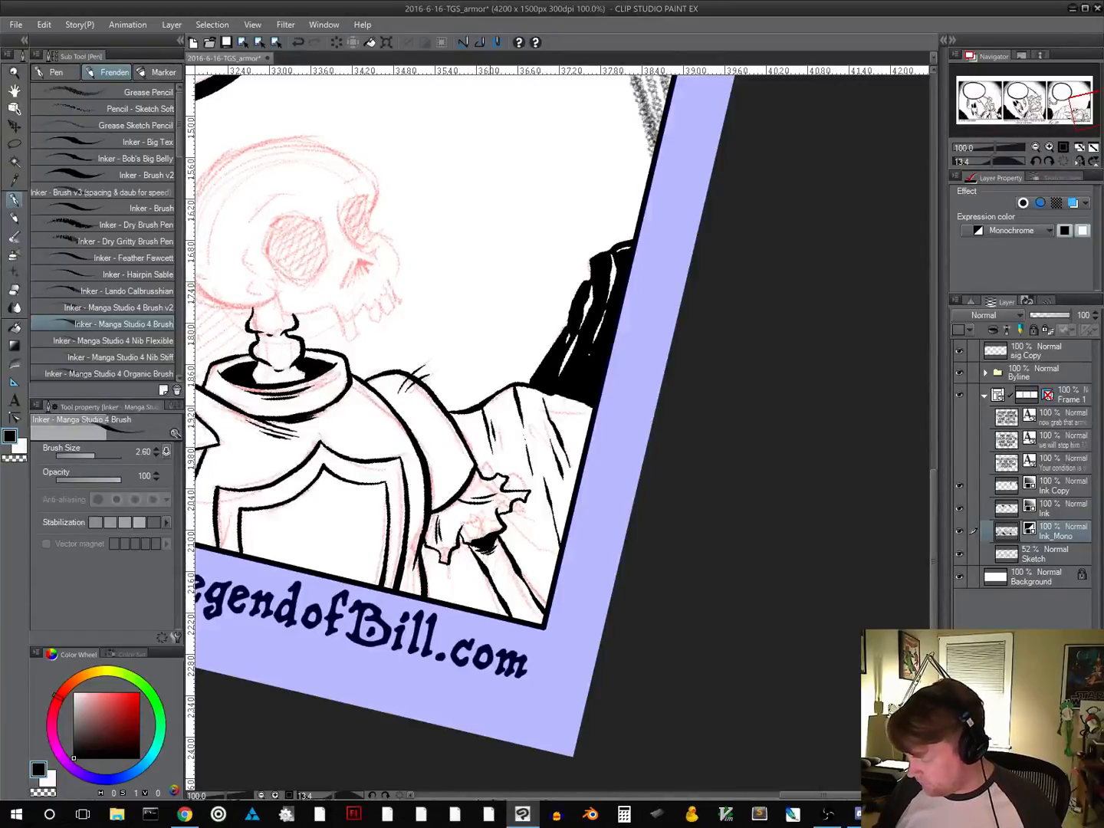
# Try hatching strokes along the far arm, undo them, and add a few small dots on the arm instead
pyautogui.hotkey('ctrl', 'z')
pyautogui.moveTo(500, 550)
pyautogui.mouseDown()
pyautogui.moveTo(494, 574)
pyautogui.moveTo(517, 615)
pyautogui.mouseUp()
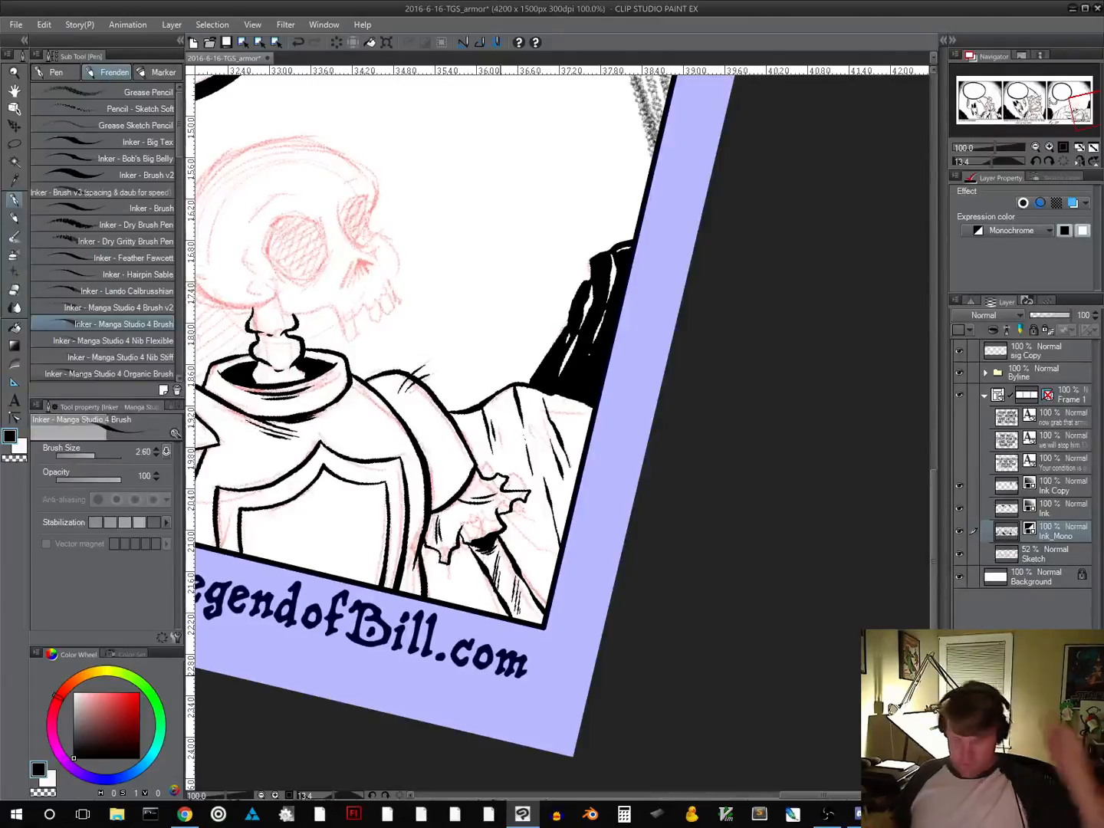
pyautogui.hotkey('ctrl', 'z')
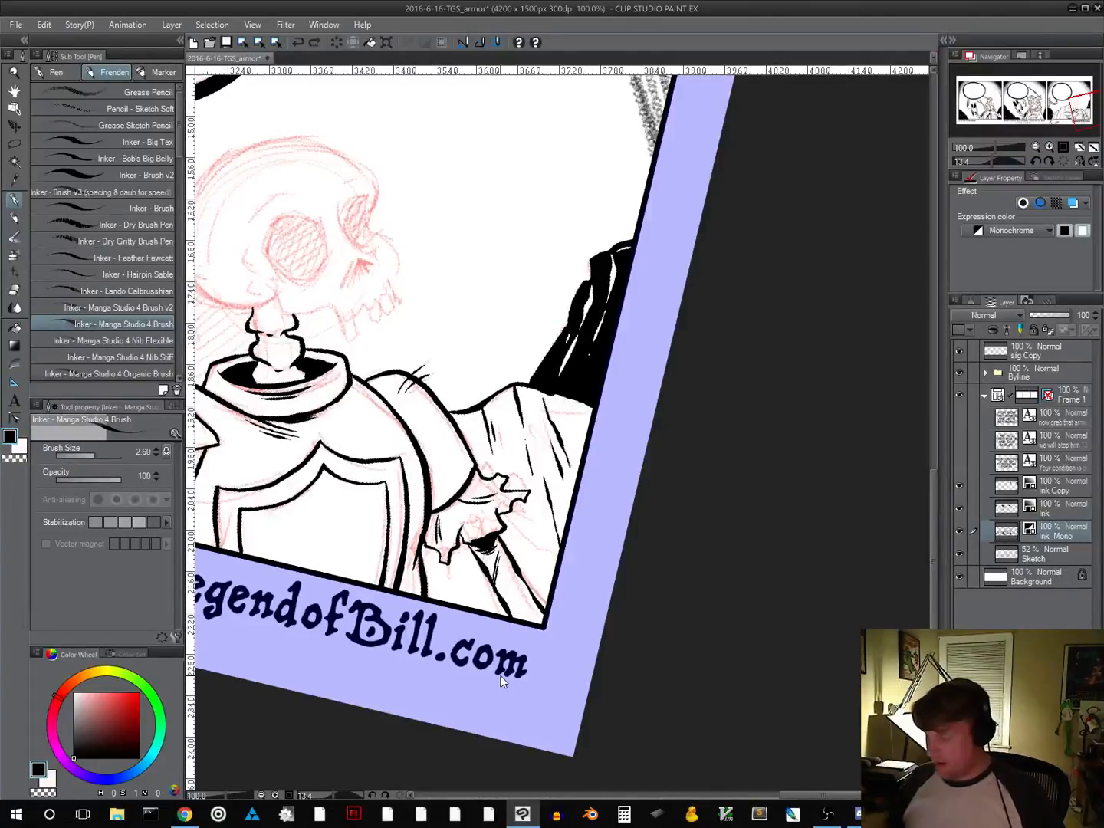
pyautogui.moveTo(503, 559); pyautogui.dragTo(505, 564)
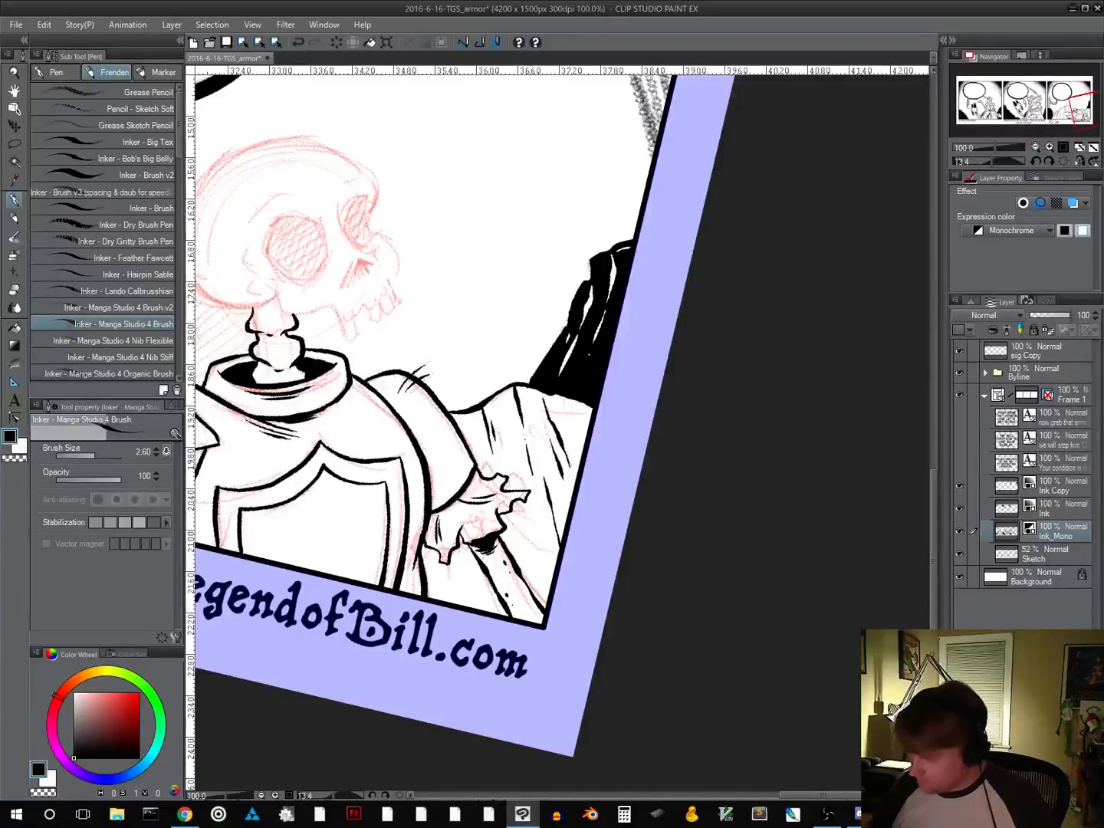
# Ink the skull's rounded cranium outline down to the neck and add brow lines above both eye sockets
pyautogui.moveTo(660, 583)
pyautogui.mouseDown()
pyautogui.moveTo(676, 483)
pyautogui.moveTo(774, 538)
pyautogui.moveTo(865, 531)
pyautogui.mouseUp()
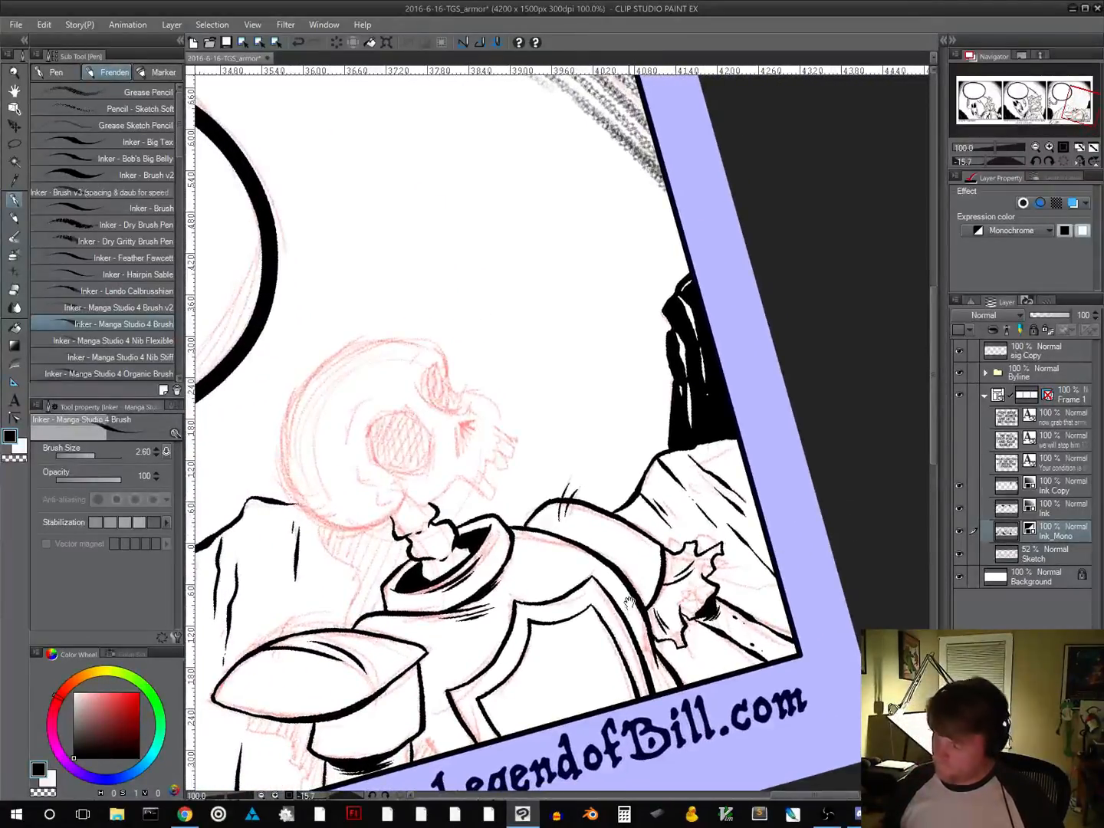
pyautogui.moveTo(624, 640); pyautogui.dragTo(605, 627)
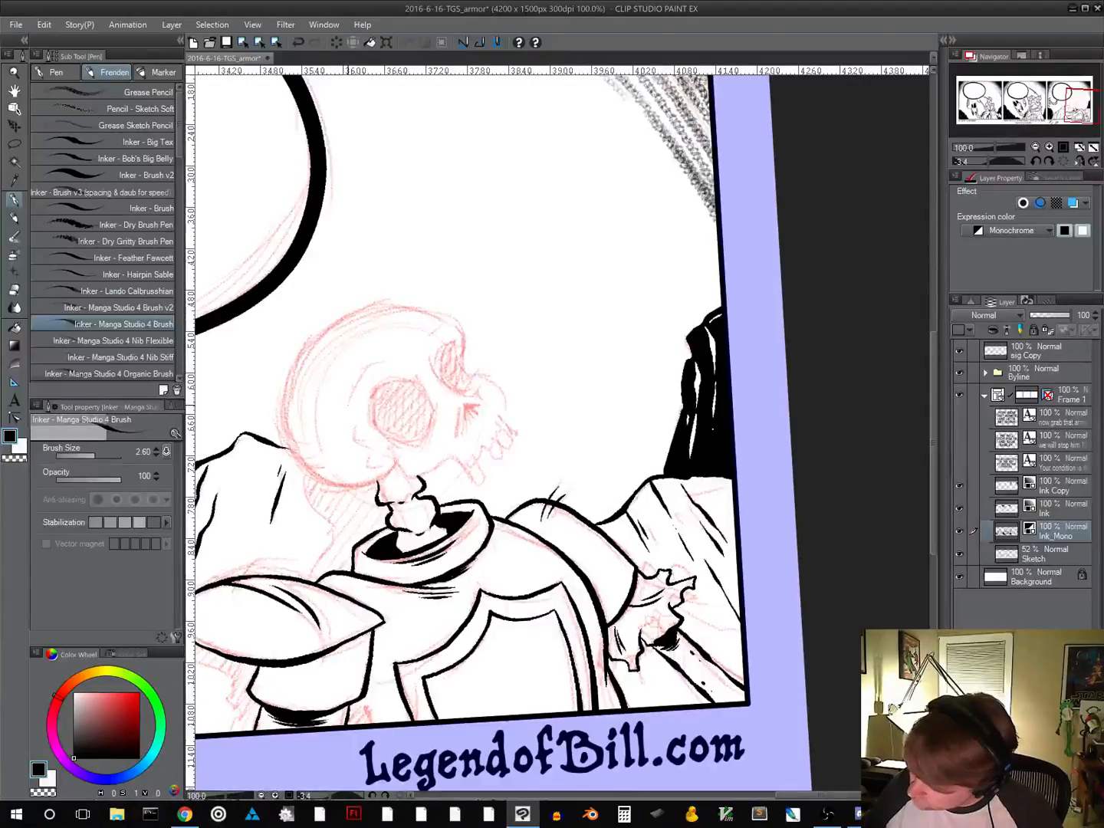
pyautogui.moveTo(349, 404)
pyautogui.mouseDown()
pyautogui.moveTo(370, 365)
pyautogui.moveTo(392, 364)
pyautogui.moveTo(441, 323)
pyautogui.moveTo(463, 346)
pyautogui.moveTo(457, 318)
pyautogui.moveTo(388, 300)
pyautogui.moveTo(333, 320)
pyautogui.moveTo(298, 365)
pyautogui.moveTo(290, 454)
pyautogui.moveTo(335, 486)
pyautogui.moveTo(372, 485)
pyautogui.mouseUp()
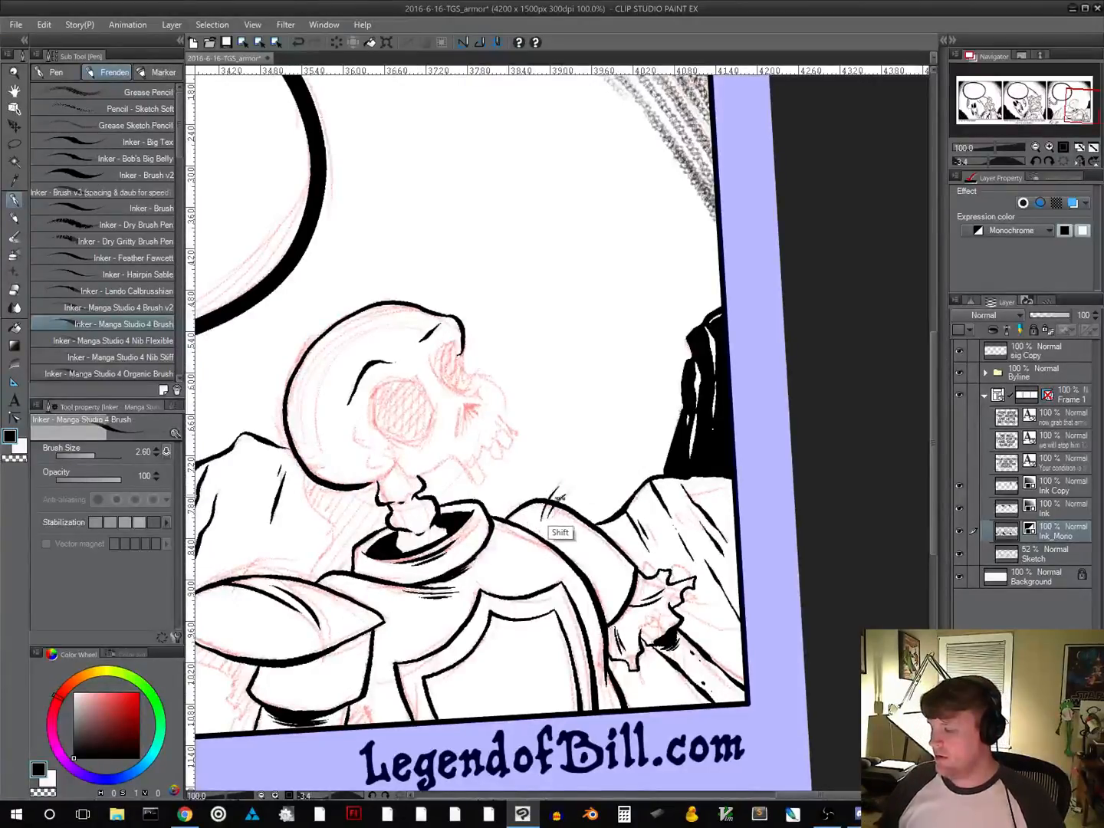
# Ink the skull's jaw hinge, the uneven upper jaw edge and the front profile up to the far eye socket, undoing unwanted strokes
pyautogui.moveTo(558, 497)
pyautogui.mouseDown()
pyautogui.moveTo(515, 544)
pyautogui.moveTo(555, 521)
pyautogui.moveTo(548, 510)
pyautogui.mouseUp()
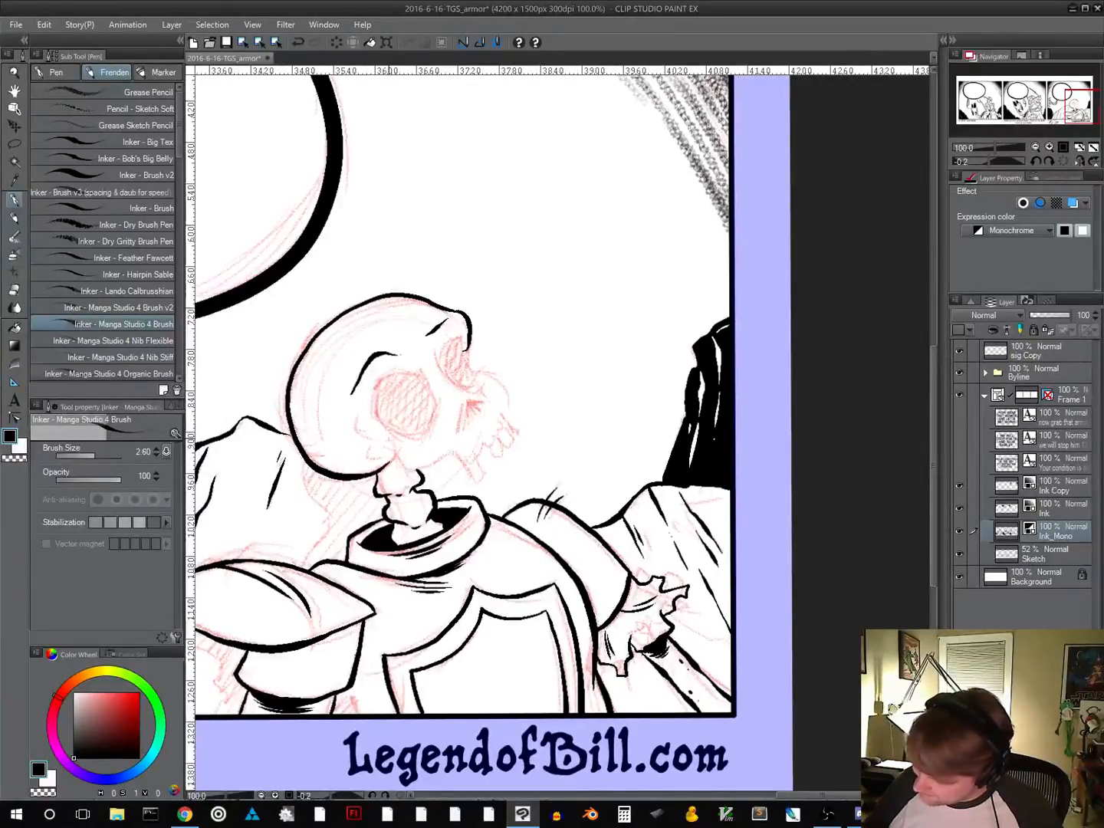
pyautogui.moveTo(379, 451)
pyautogui.mouseDown()
pyautogui.moveTo(405, 476)
pyautogui.moveTo(454, 452)
pyautogui.mouseUp()
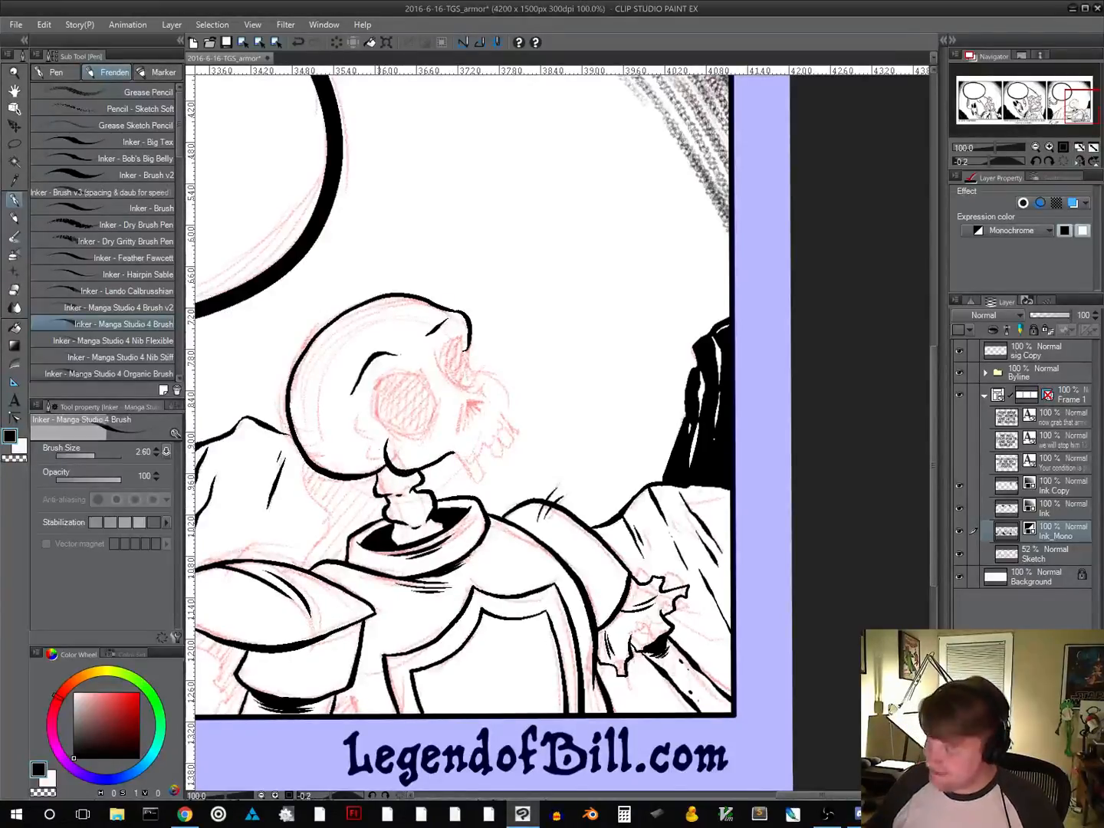
pyautogui.moveTo(555, 580); pyautogui.dragTo(499, 581)
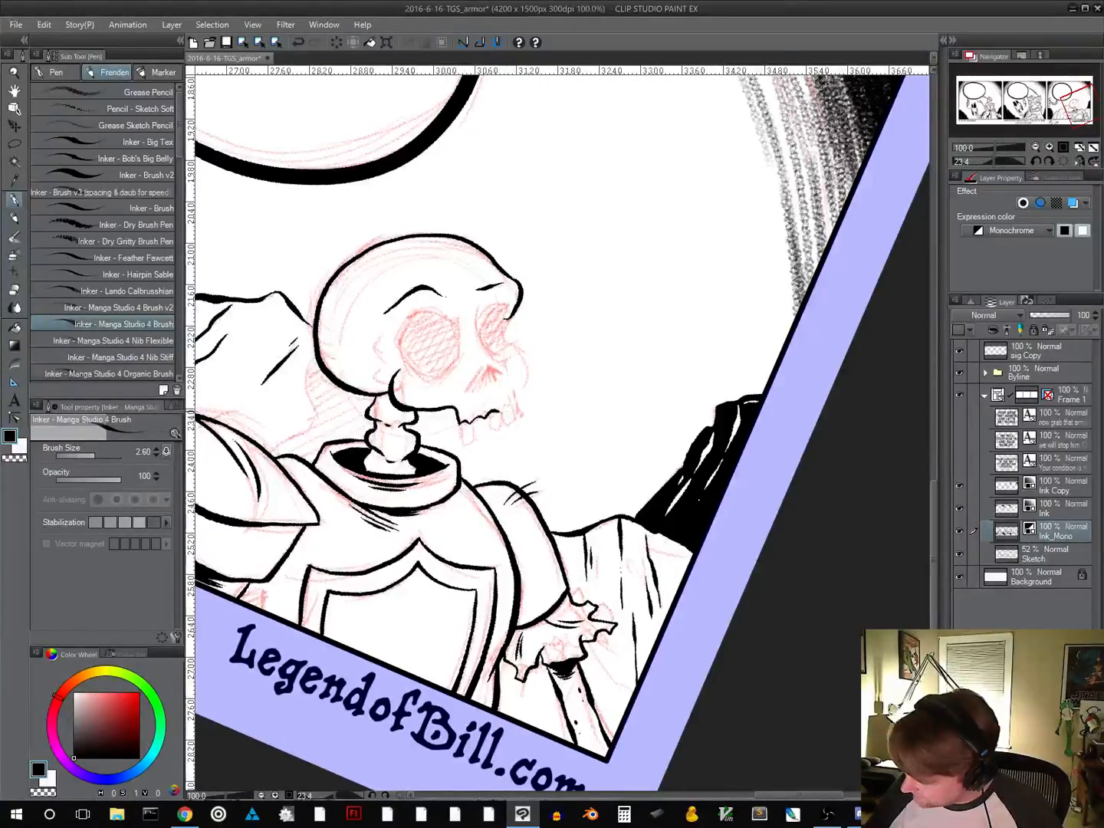
pyautogui.moveTo(499, 412)
pyautogui.mouseDown()
pyautogui.moveTo(527, 366)
pyautogui.moveTo(504, 344)
pyautogui.moveTo(520, 382)
pyautogui.moveTo(526, 372)
pyautogui.moveTo(527, 354)
pyautogui.moveTo(504, 344)
pyautogui.mouseUp()
pyautogui.hotkey('ctrl', 'z')
pyautogui.hotkey('ctrl', 'z')
pyautogui.hotkey('ctrl', 'z')
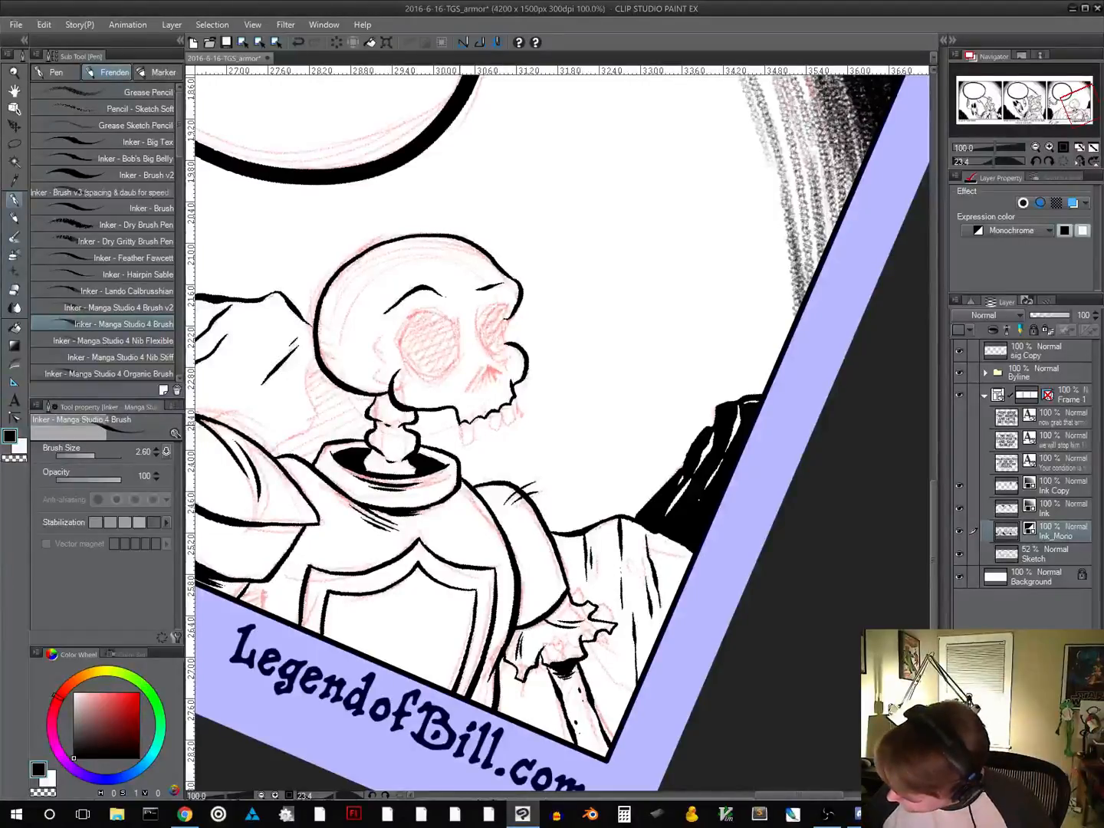
# Ink the separate teeth hanging from the skull's upper jaw and add thin lines inside them, undoing unwanted strokes
pyautogui.moveTo(463, 443); pyautogui.dragTo(473, 443)
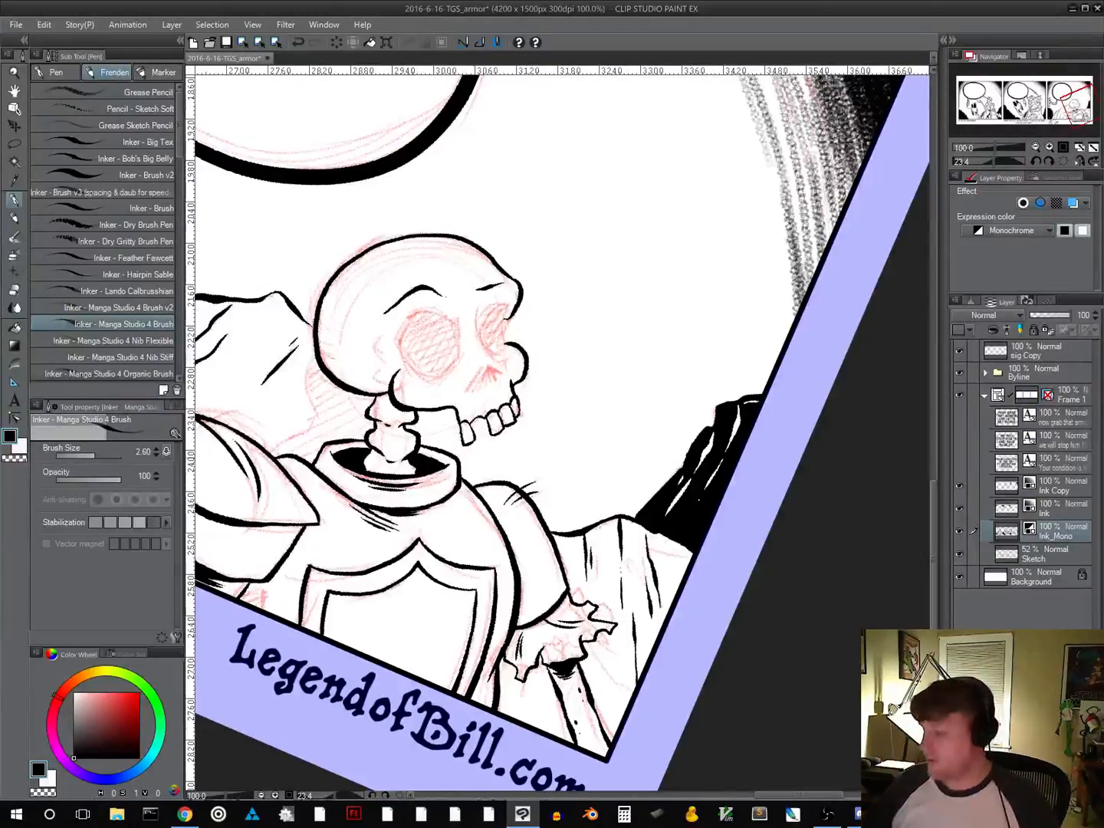
pyautogui.moveTo(465, 424); pyautogui.dragTo(467, 443)
pyautogui.hotkey('ctrl', 'z')
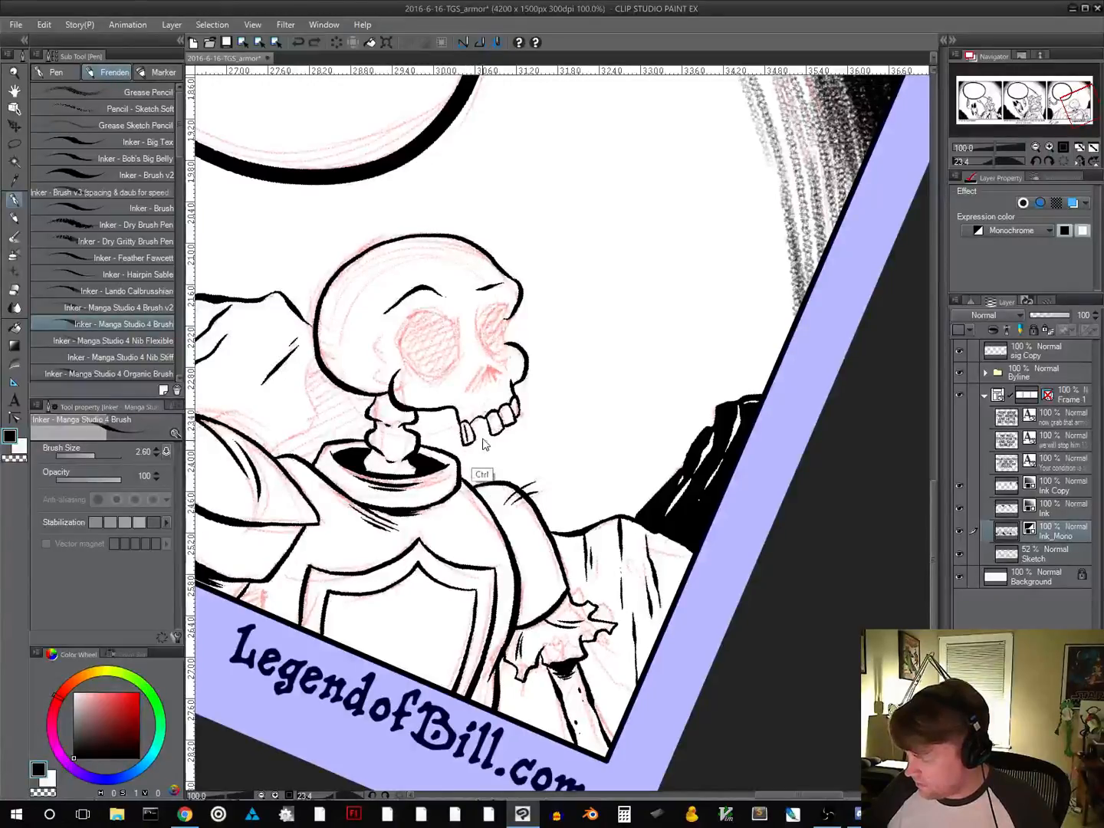
pyautogui.hotkey('ctrl', 'z')
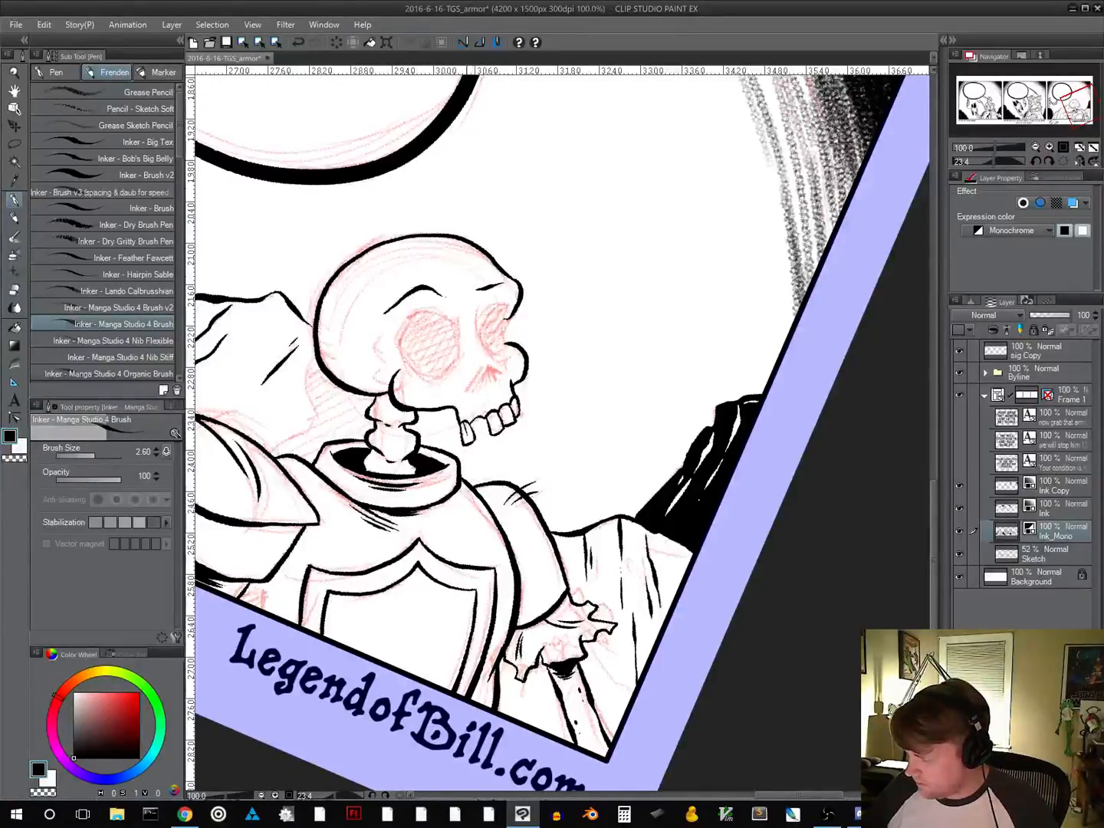
pyautogui.moveTo(465, 426)
pyautogui.mouseDown()
pyautogui.moveTo(469, 442)
pyautogui.moveTo(495, 434)
pyautogui.mouseUp()
pyautogui.hotkey('ctrl', 'z')
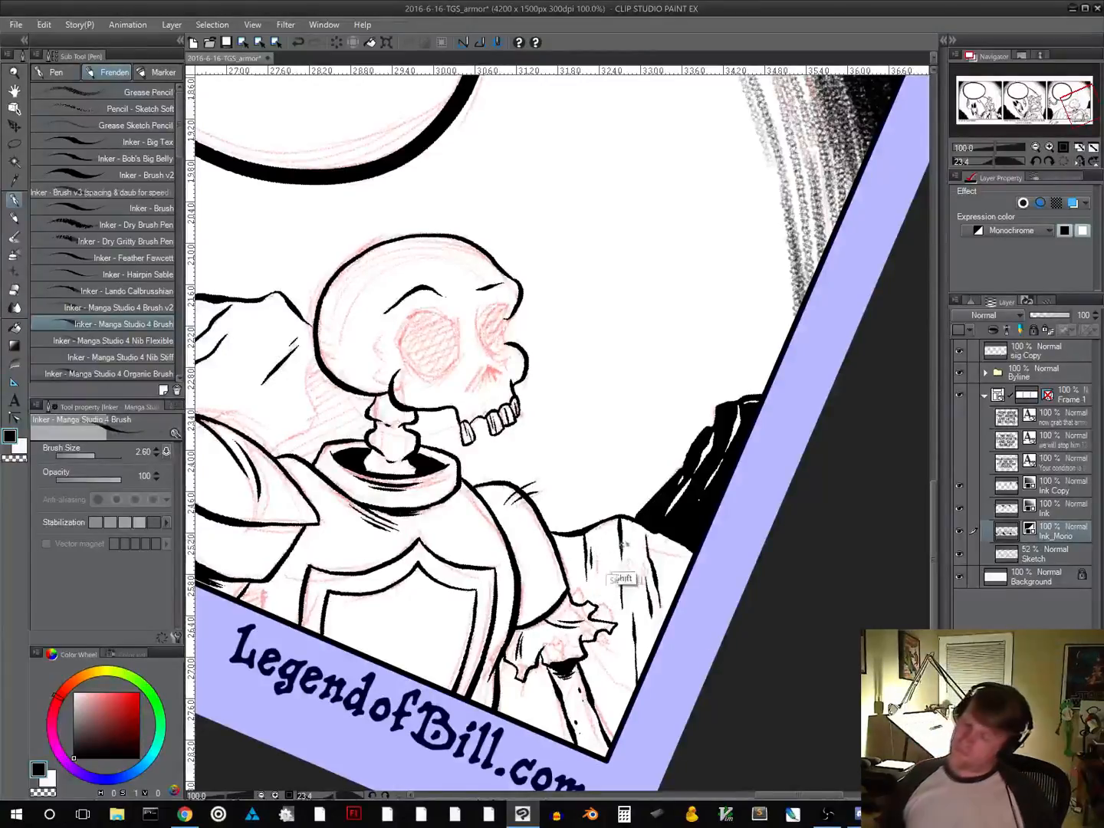
pyautogui.moveTo(624, 581); pyautogui.dragTo(671, 501)
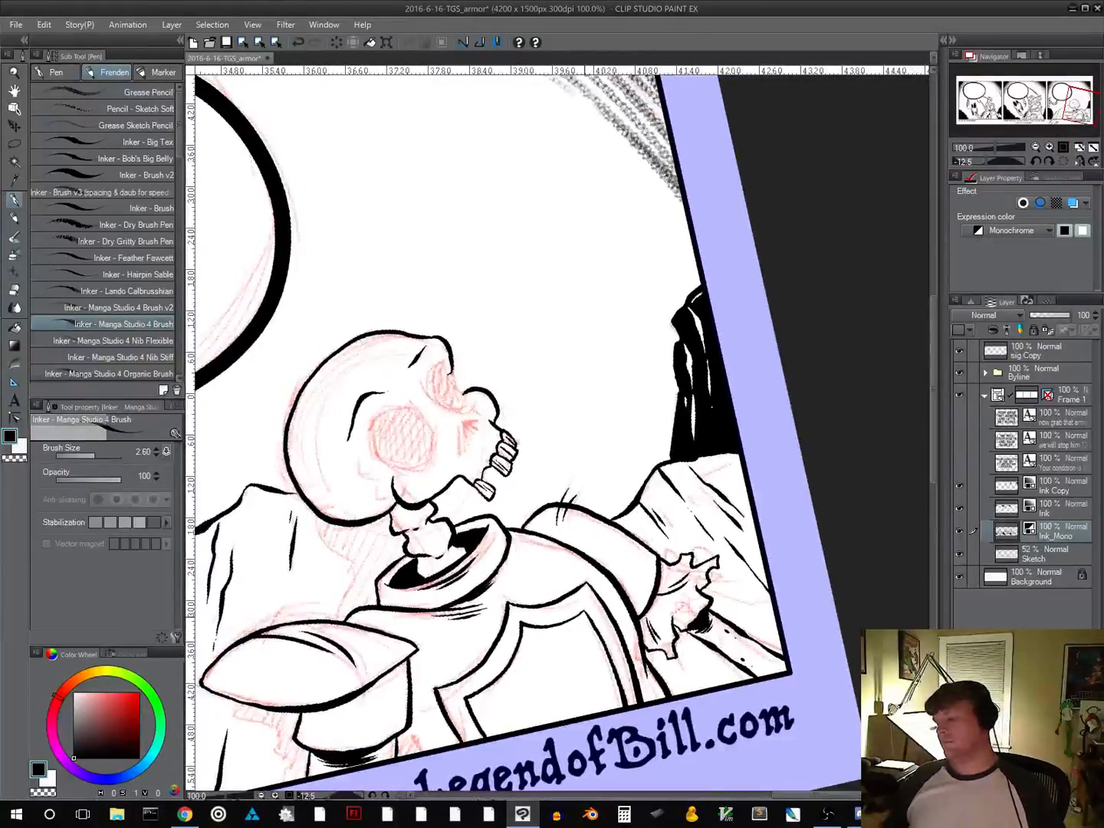
# Outline both of the skull's eye sockets in panel three and fill them with solid black
pyautogui.moveTo(633, 612)
pyautogui.mouseDown()
pyautogui.moveTo(587, 624)
pyautogui.moveTo(567, 666)
pyautogui.mouseUp()
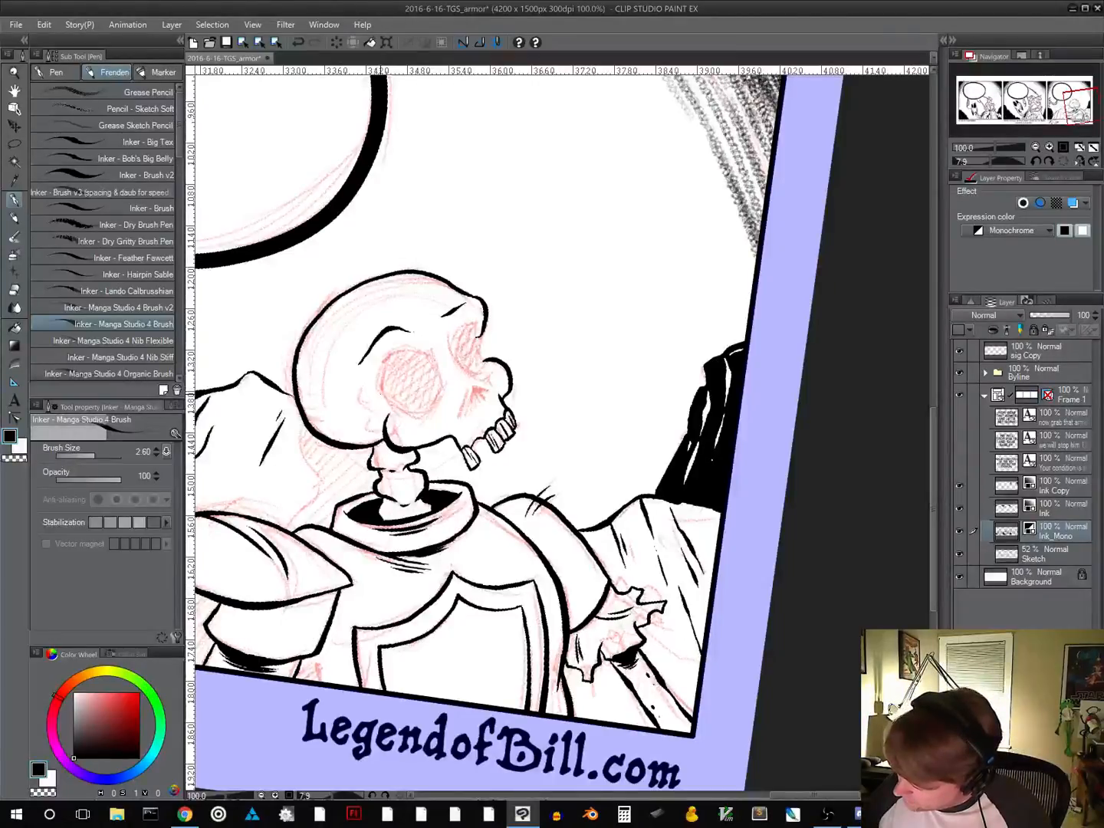
pyautogui.moveTo(381, 384)
pyautogui.mouseDown()
pyautogui.moveTo(391, 352)
pyautogui.moveTo(411, 348)
pyautogui.moveTo(432, 355)
pyautogui.moveTo(442, 383)
pyautogui.moveTo(434, 410)
pyautogui.moveTo(397, 409)
pyautogui.moveTo(438, 402)
pyautogui.mouseUp()
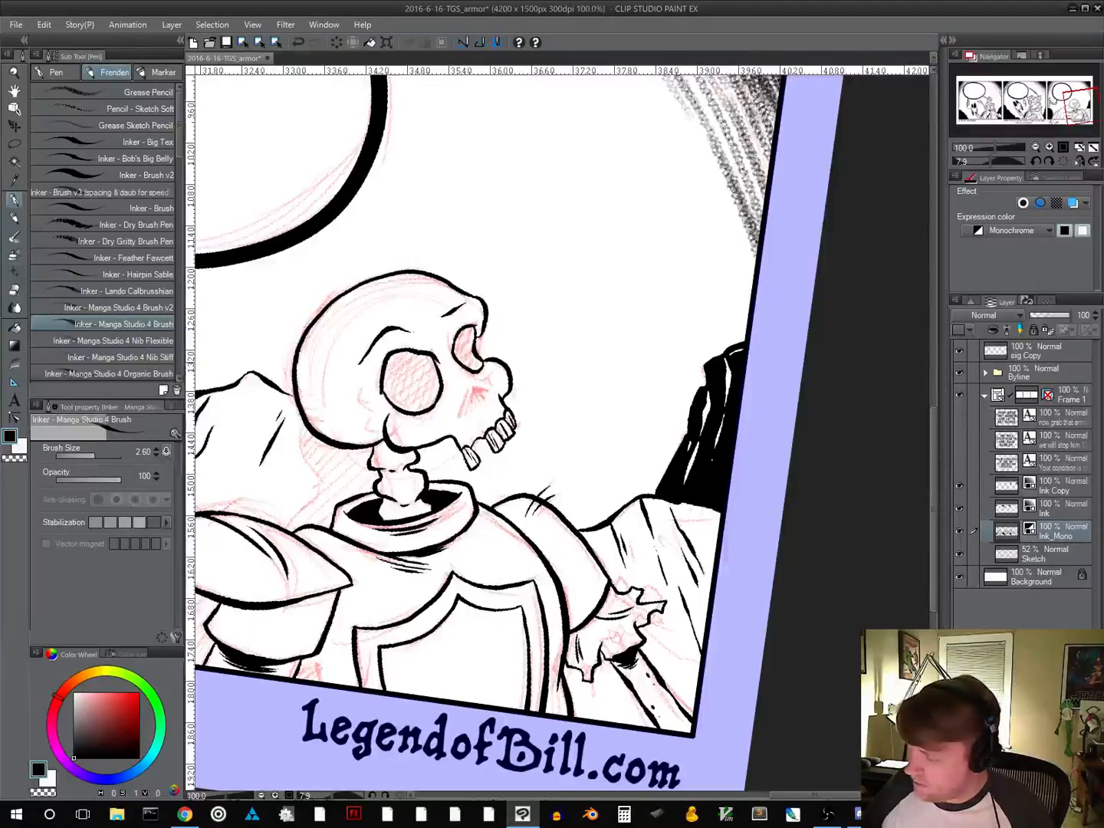
pyautogui.press('g')
pyautogui.click(394, 367)
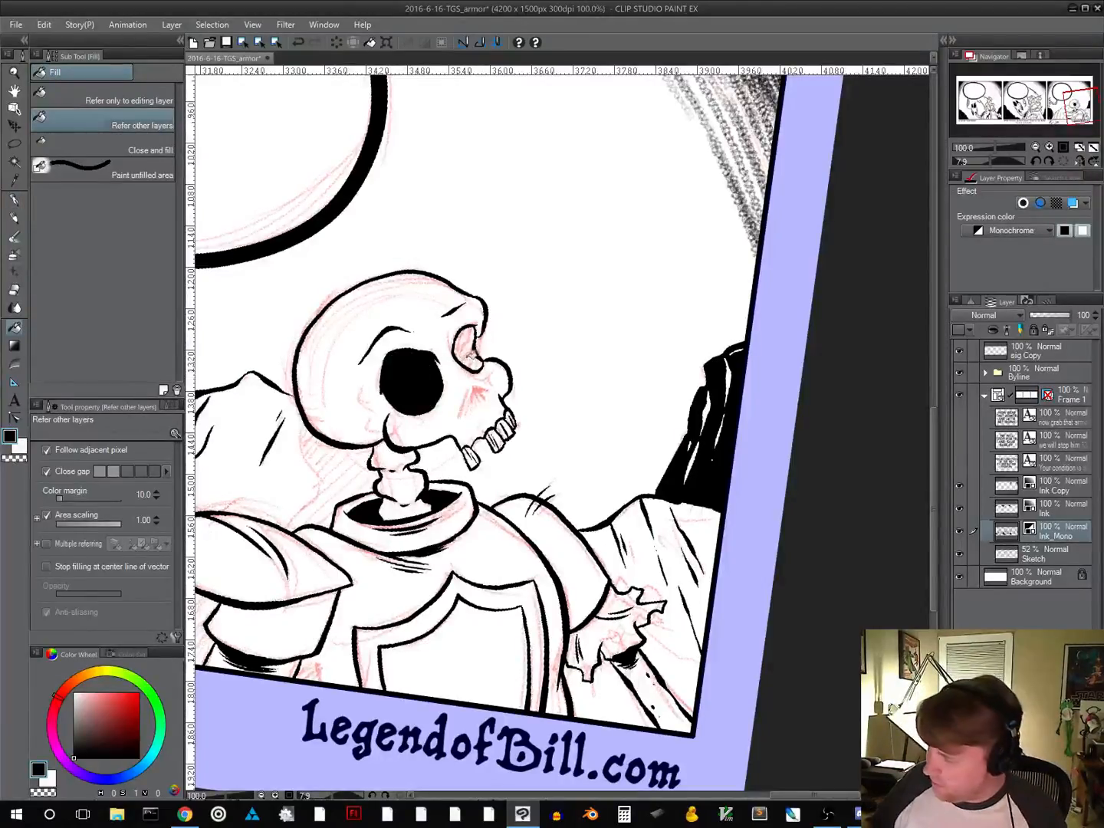
pyautogui.click(470, 346)
# Ink the skull's nose cavity with short dark strokes and add thin branching cracks on the top and back of the cranium
pyautogui.click(14, 201)
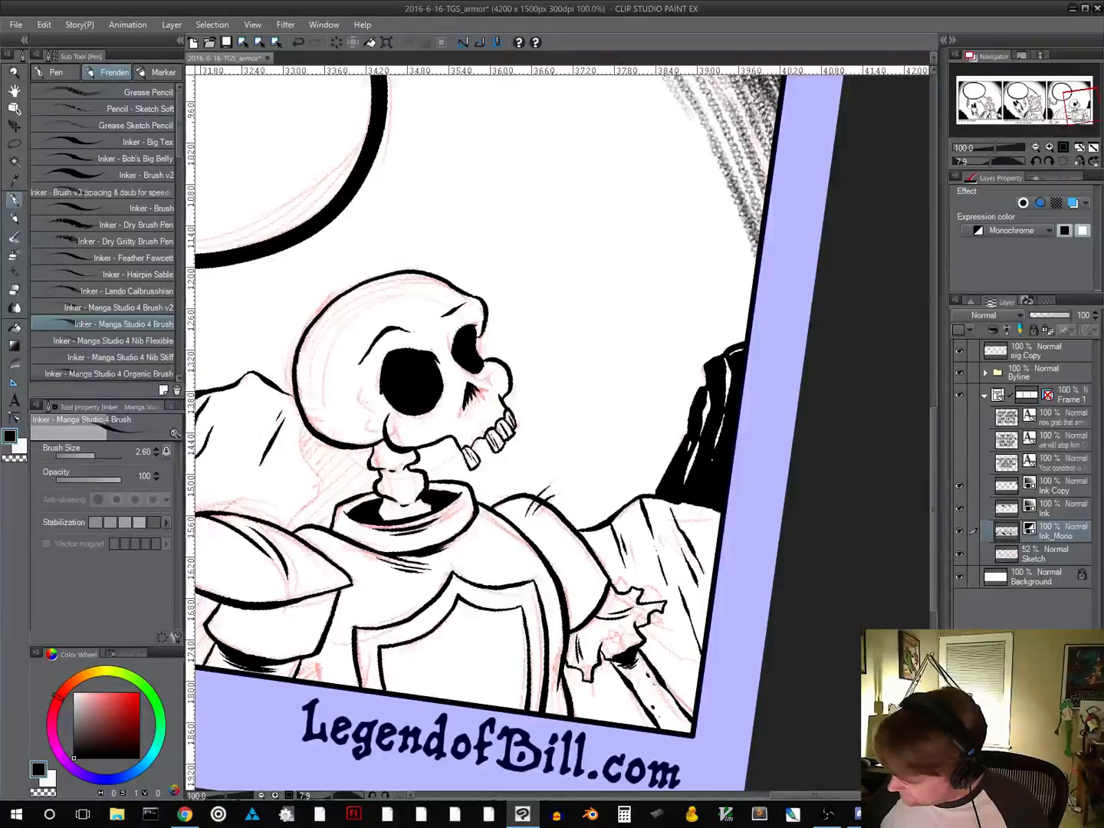
pyautogui.moveTo(470, 383); pyautogui.dragTo(484, 391)
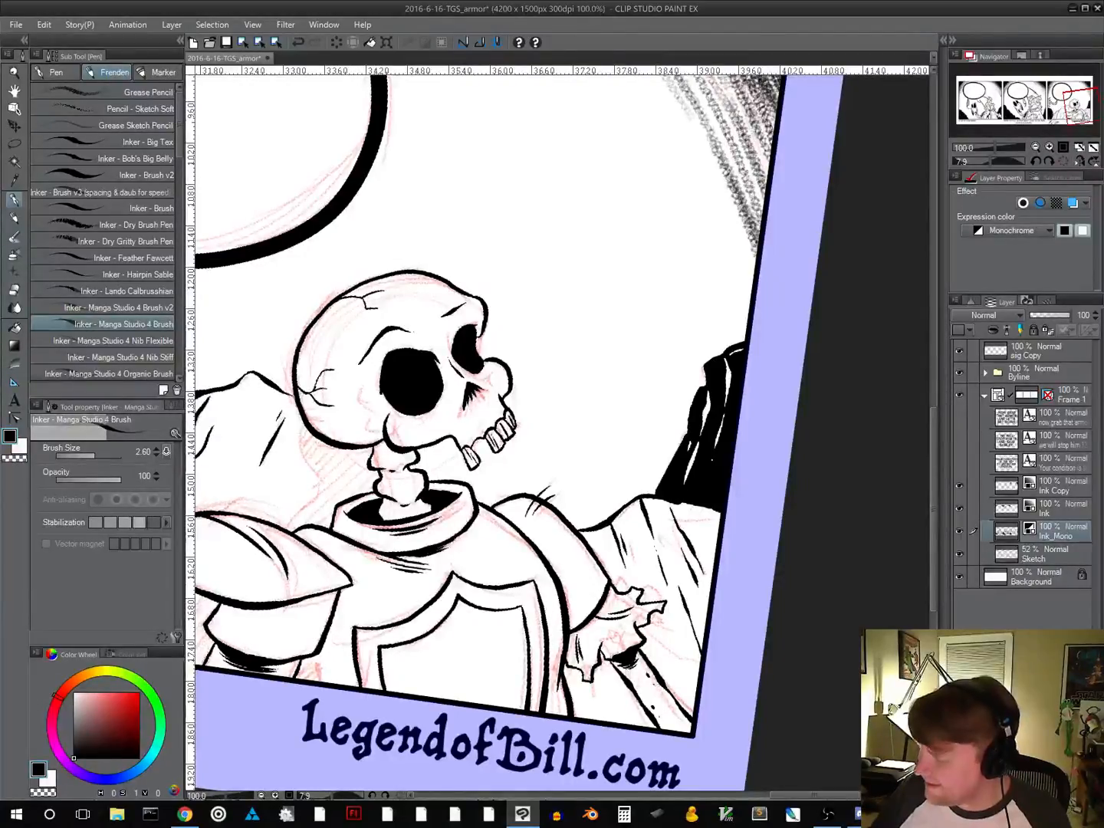
pyautogui.scroll(-5, 548, 556)
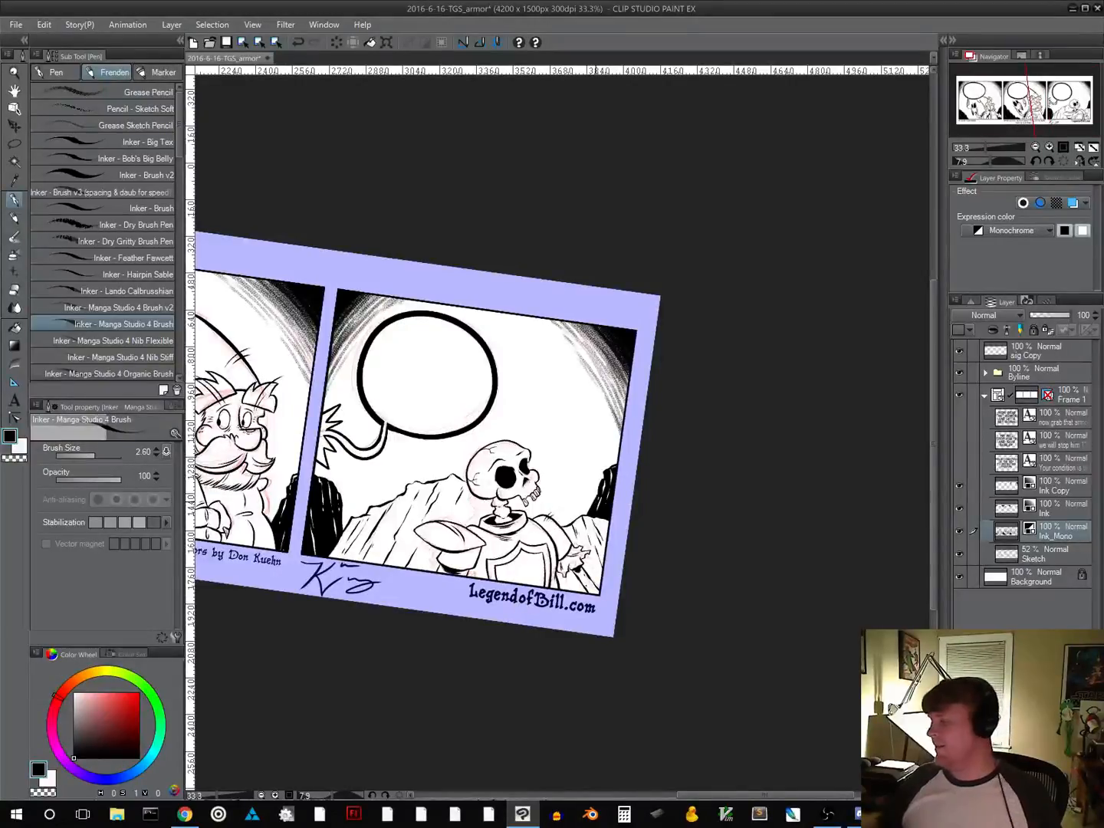
pyautogui.click(1063, 147)
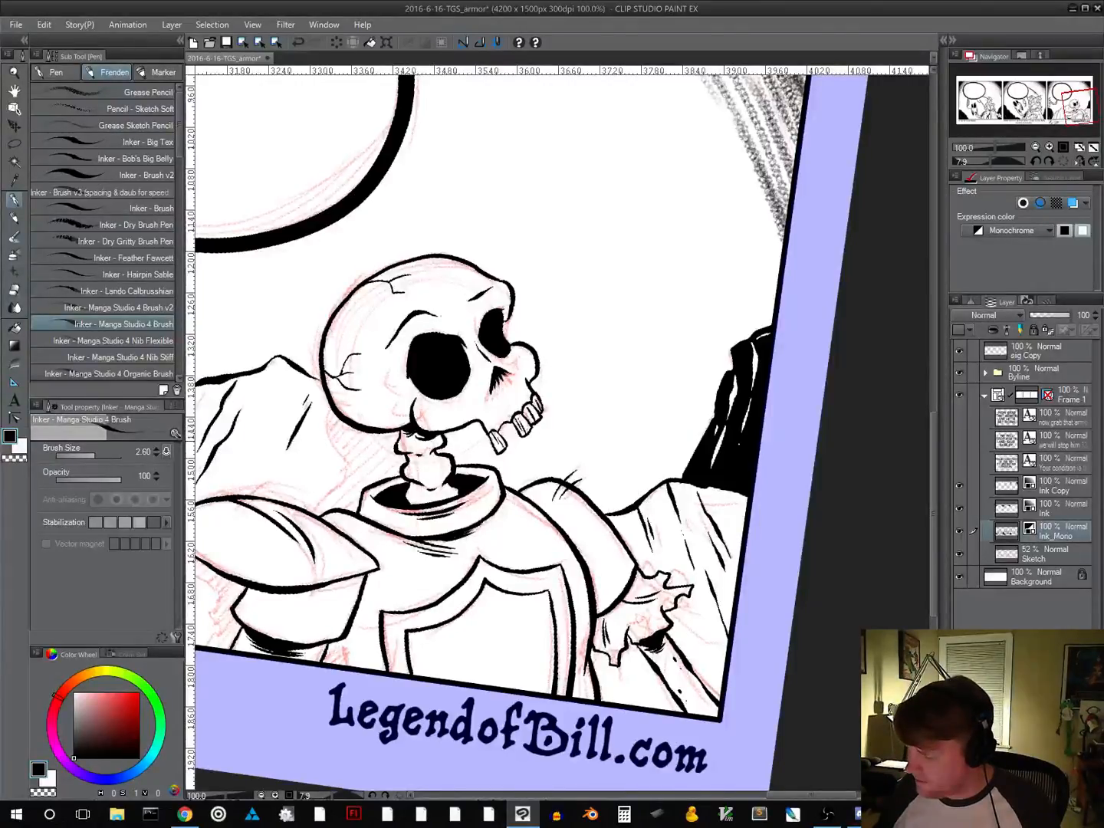
pyautogui.scroll(-3, 503, 545)
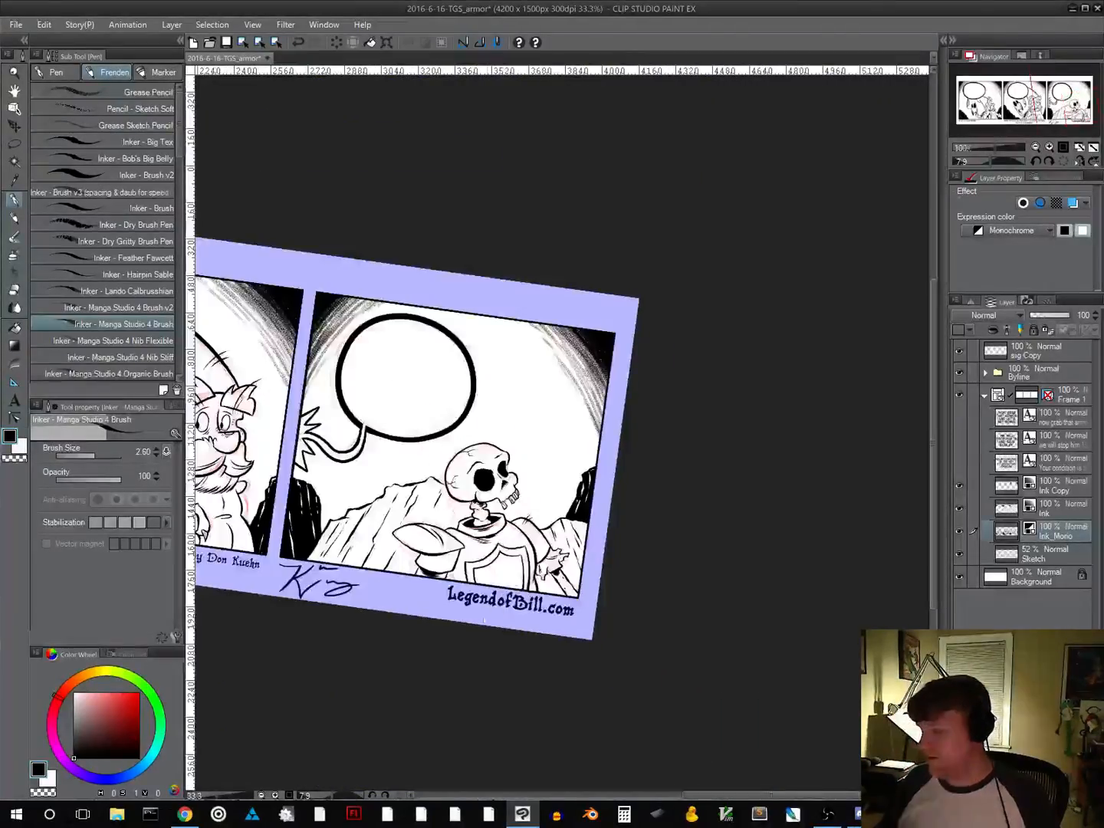
pyautogui.scroll(3, 522, 540)
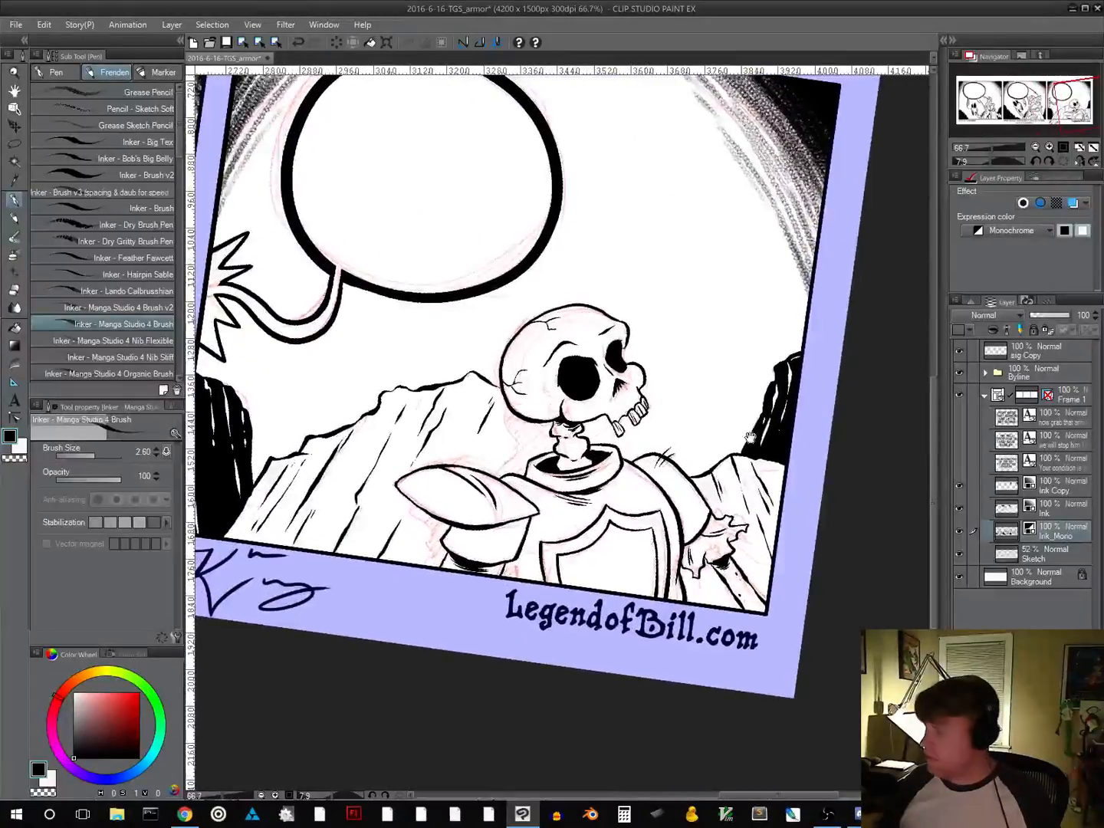
pyautogui.click(1064, 161)
pyautogui.click(1036, 148)
pyautogui.click(1036, 147)
pyautogui.click(1036, 147)
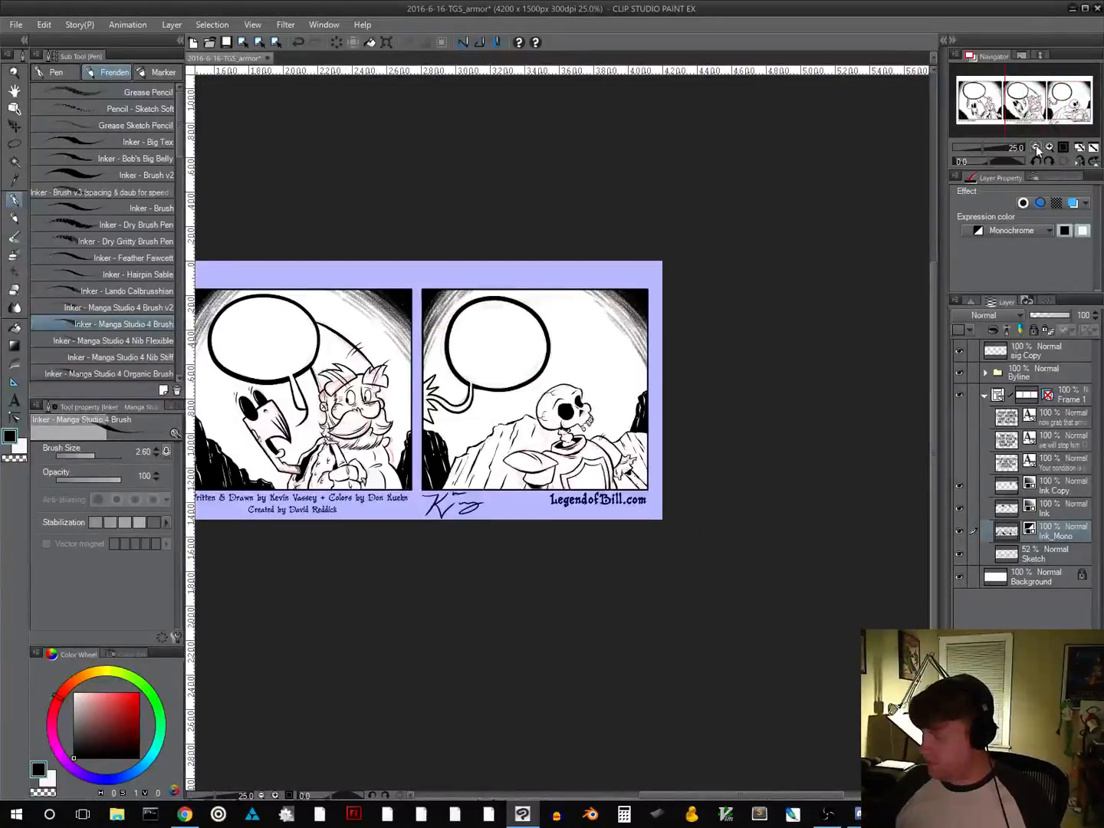
pyautogui.click(1063, 146)
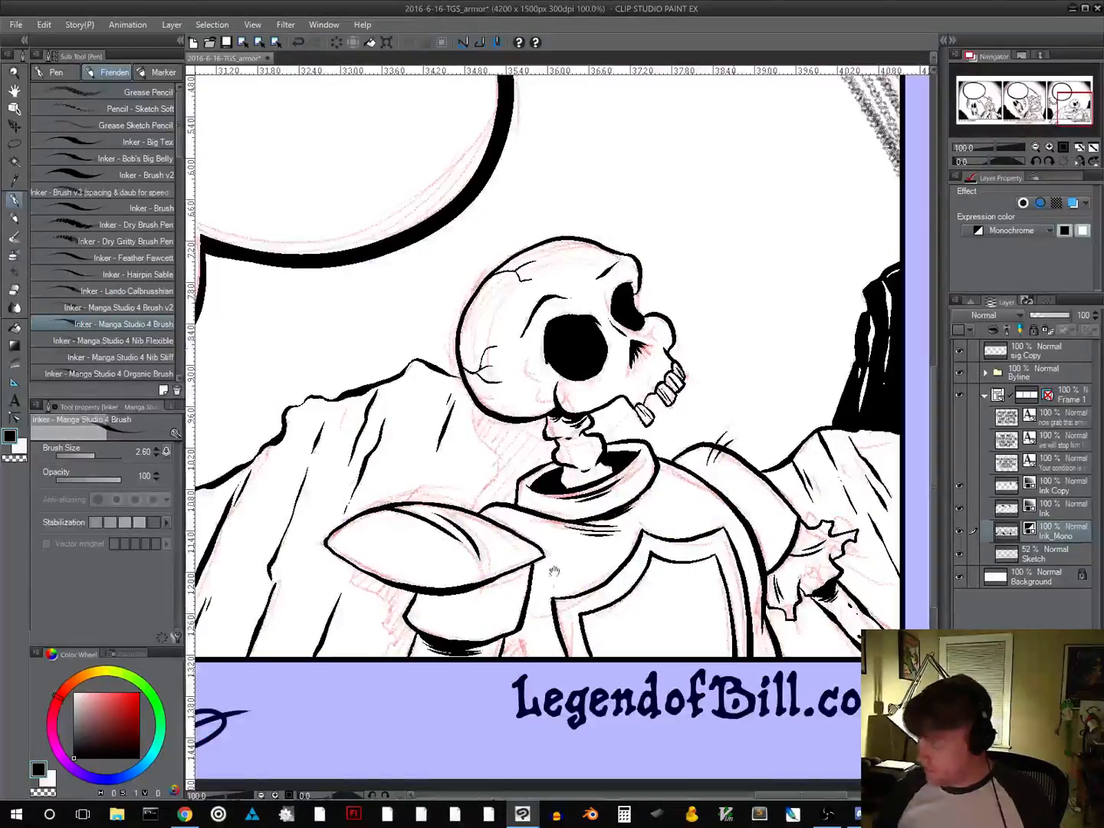
# Outline and fill a black shadow behind the skull's neck and another on the rock beneath the near shoulder armor
pyautogui.moveTo(436, 394)
pyautogui.mouseDown()
pyautogui.moveTo(461, 447)
pyautogui.moveTo(432, 504)
pyautogui.mouseUp()
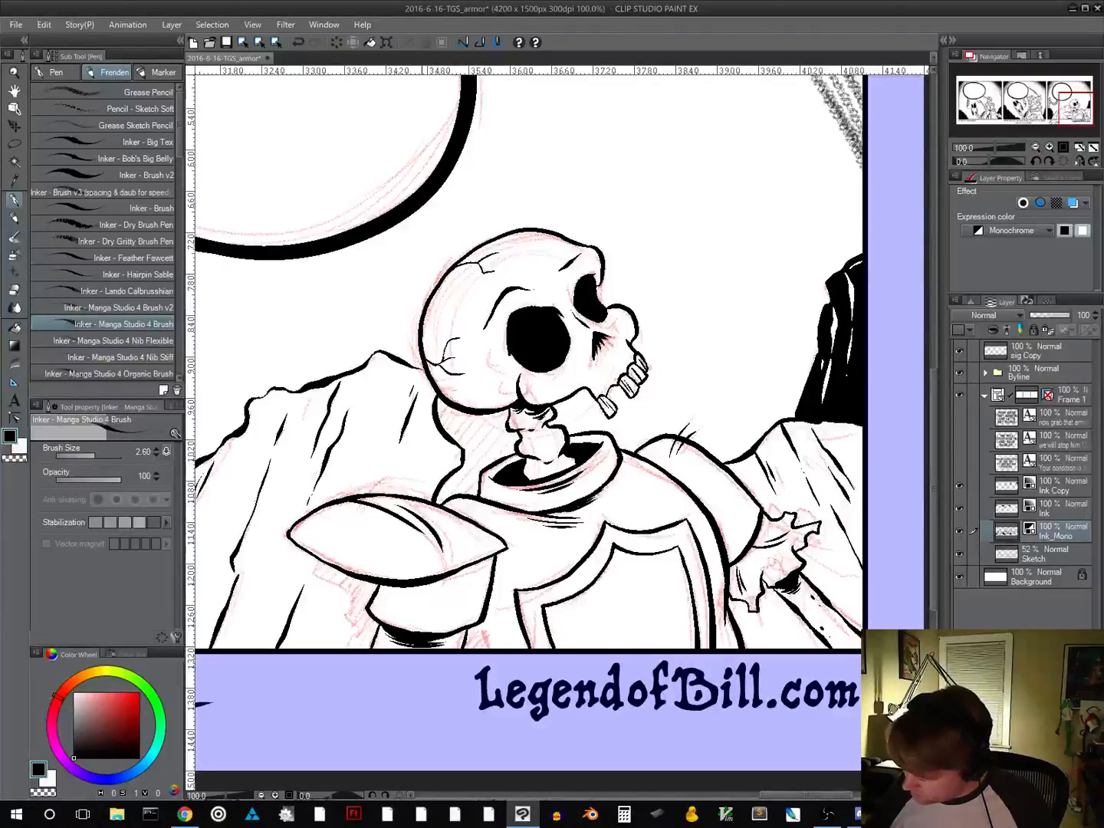
pyautogui.click(488, 430)
pyautogui.click(15, 201)
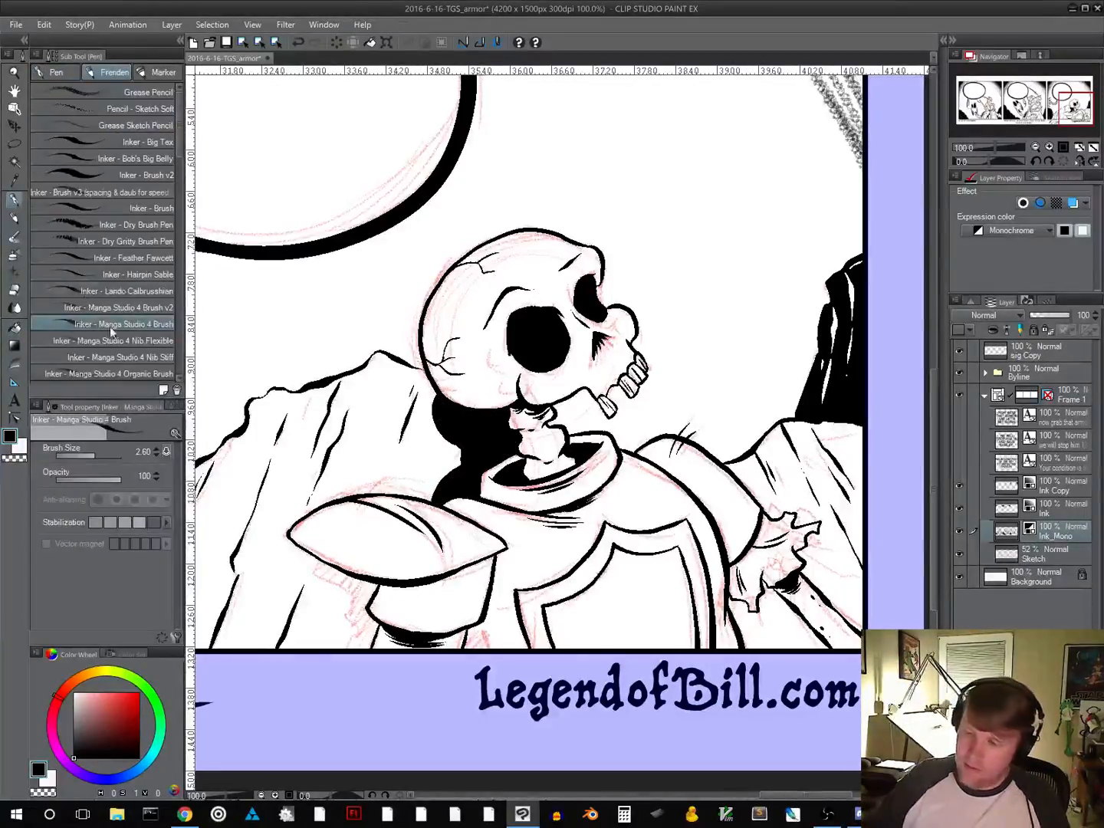
pyautogui.moveTo(576, 513); pyautogui.dragTo(605, 391)
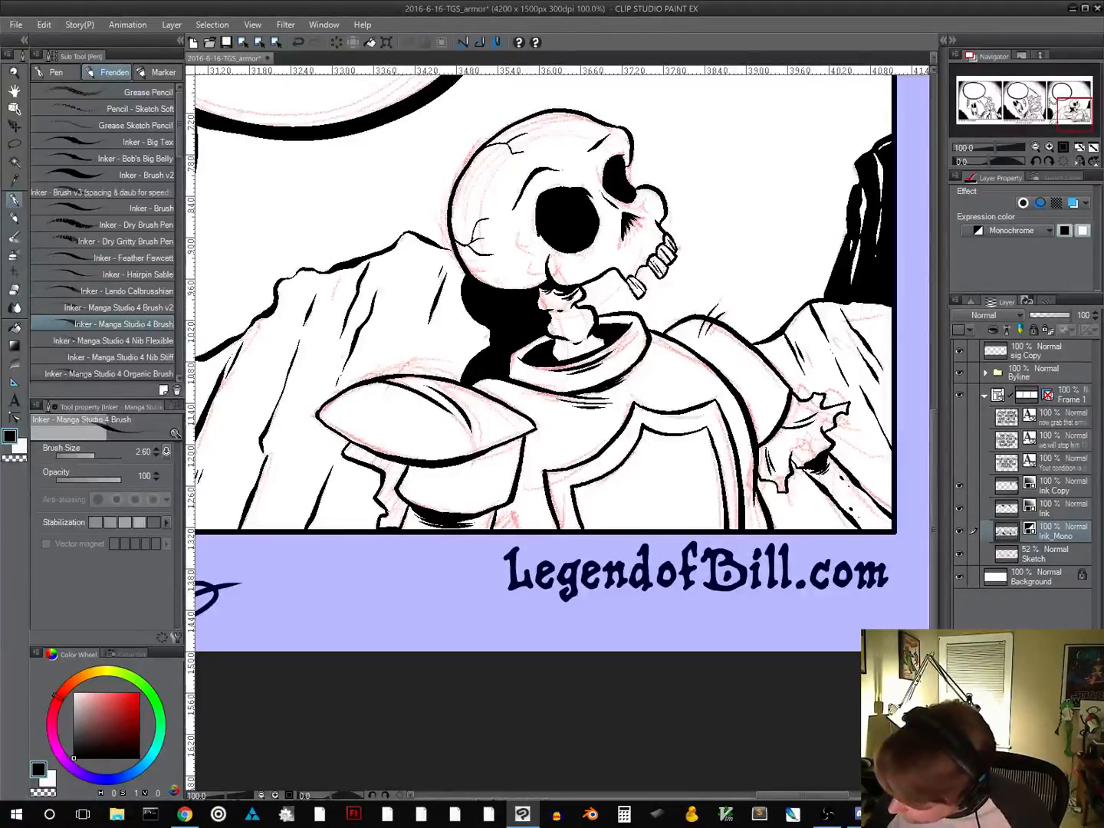
pyautogui.click(15, 327)
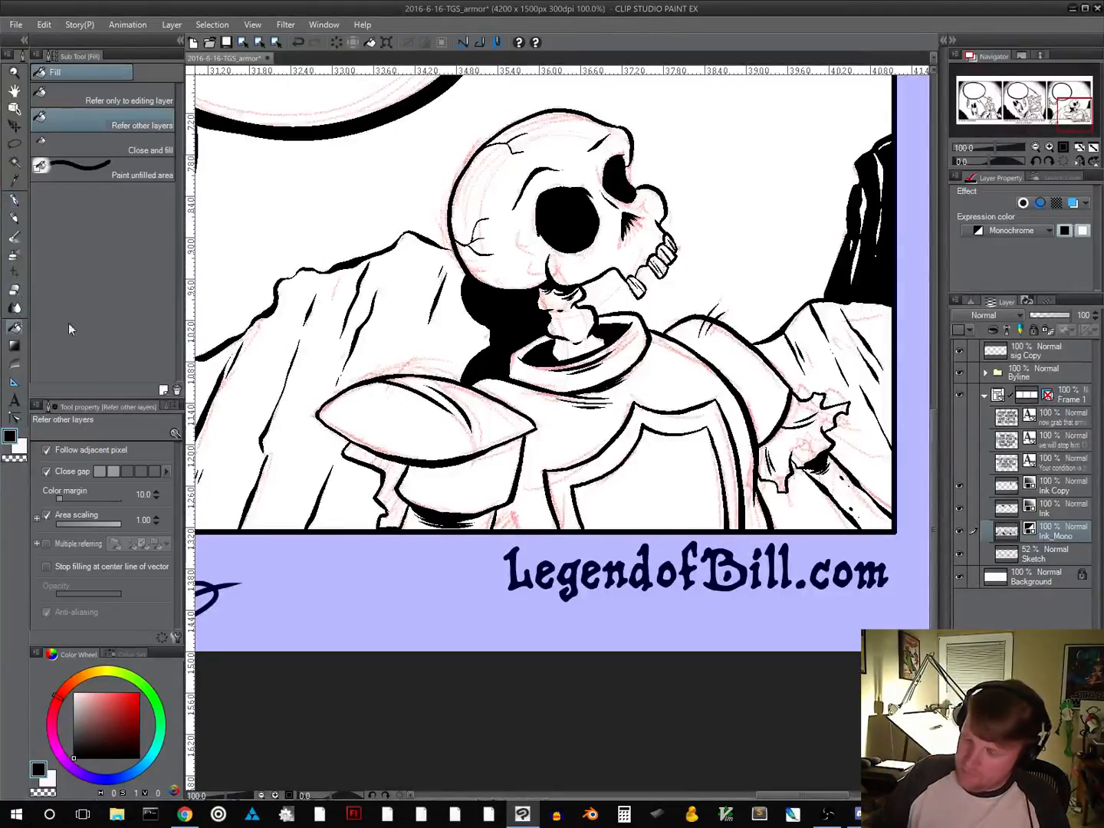
pyautogui.click(392, 493)
# Feather the edge of the black shadow behind the neck with short tapered strokes and save the comic
pyautogui.click(17, 201)
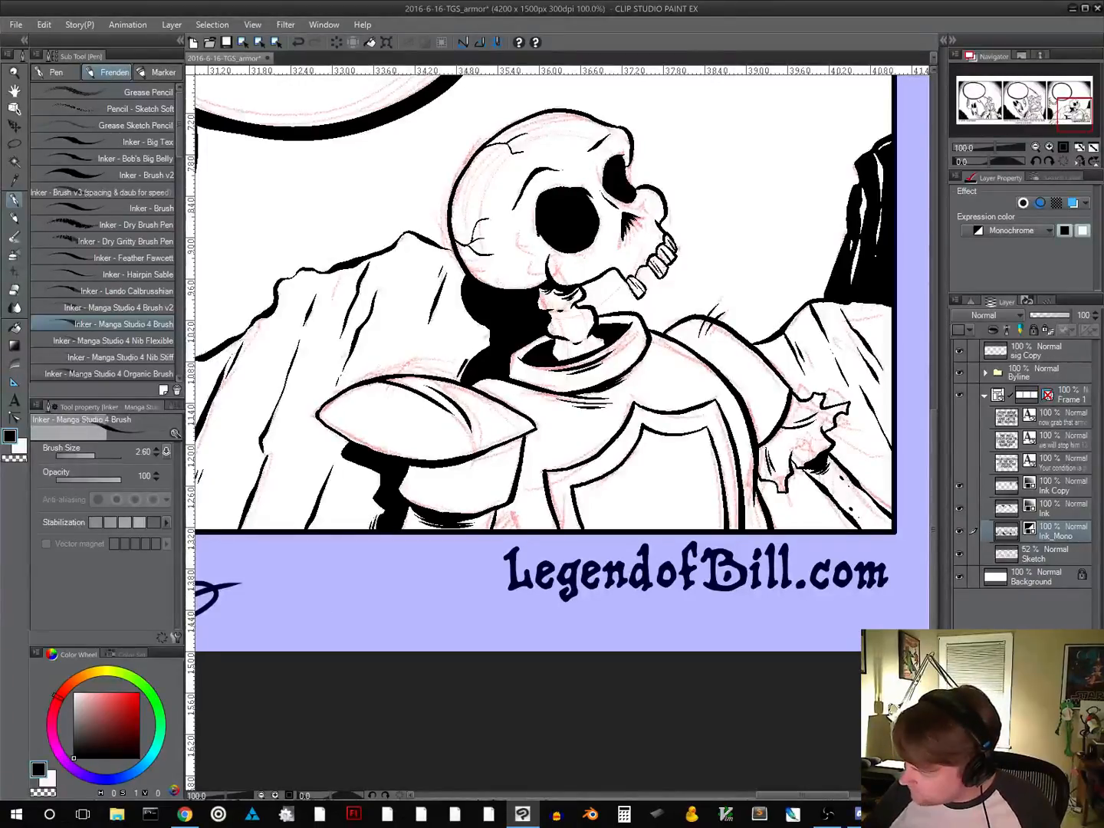
pyautogui.hotkey('ctrl', 'z')
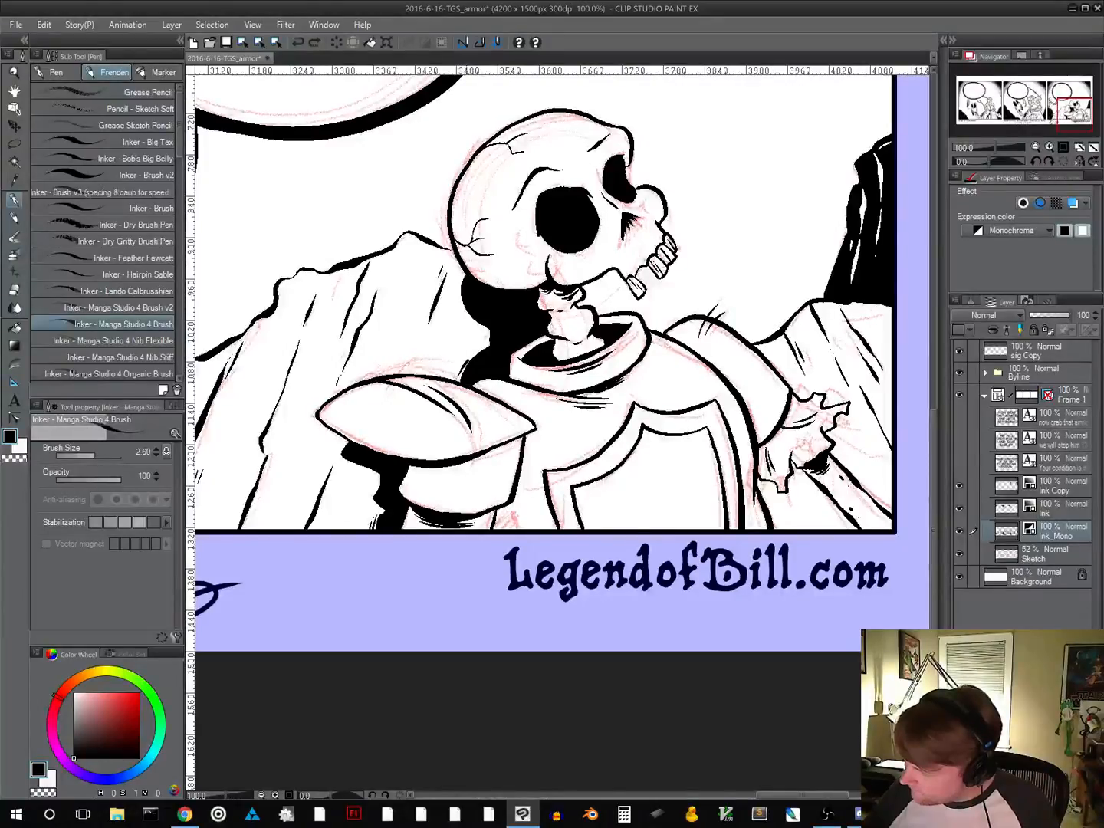
pyautogui.hotkey('ctrl', 'y')
pyautogui.moveTo(457, 369); pyautogui.dragTo(474, 344)
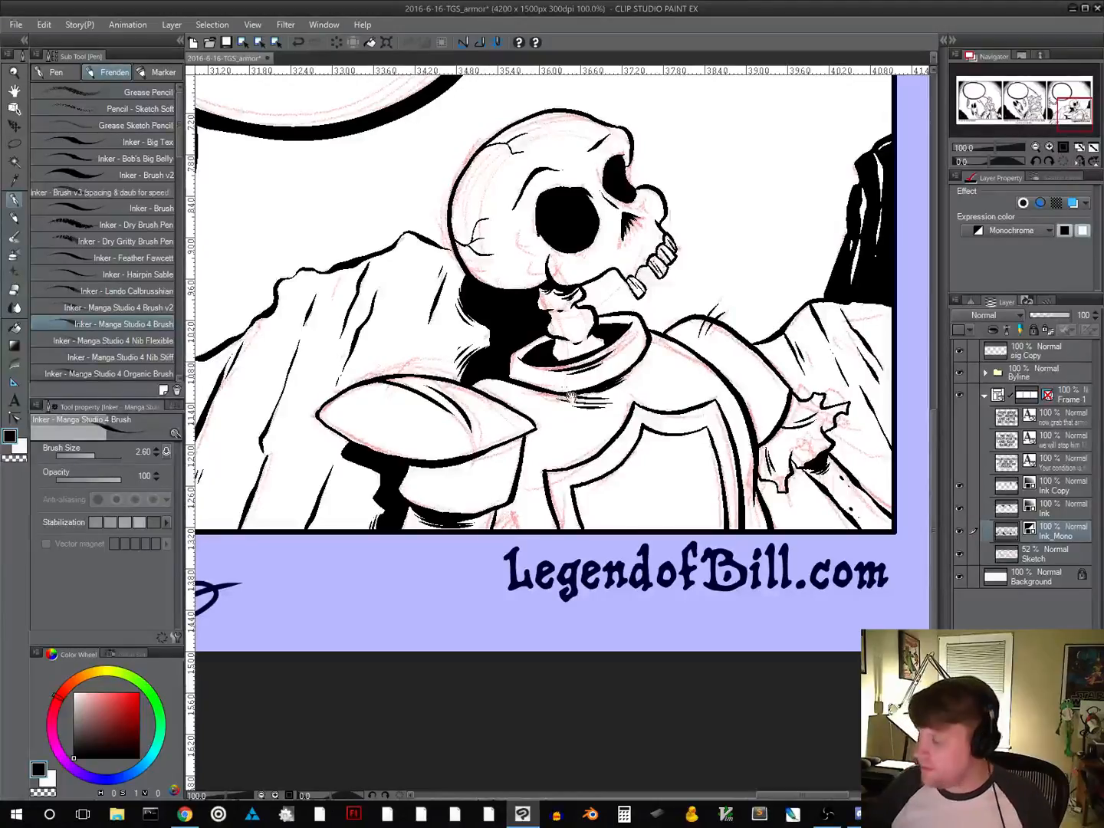
pyautogui.scroll(-2, 627, 481)
pyautogui.scroll(-1, 627, 481)
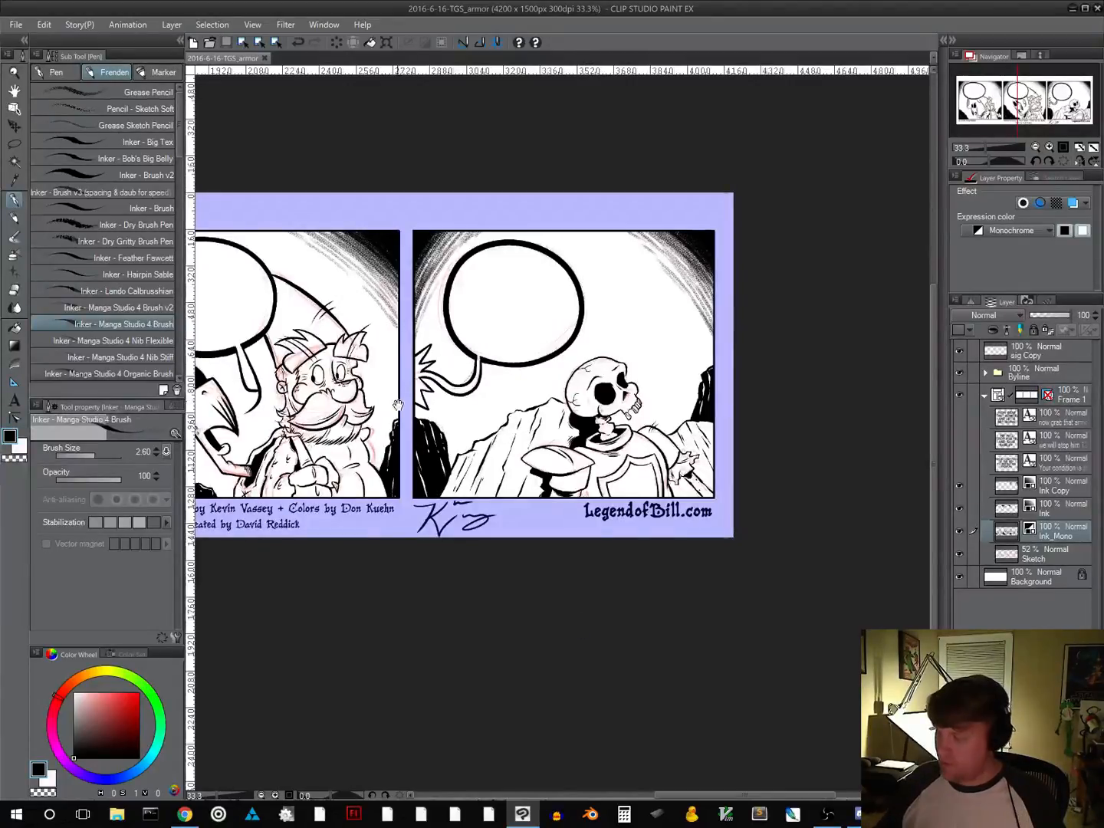
pyautogui.moveTo(398, 406); pyautogui.dragTo(673, 430)
pyautogui.scroll(-3, 584, 477)
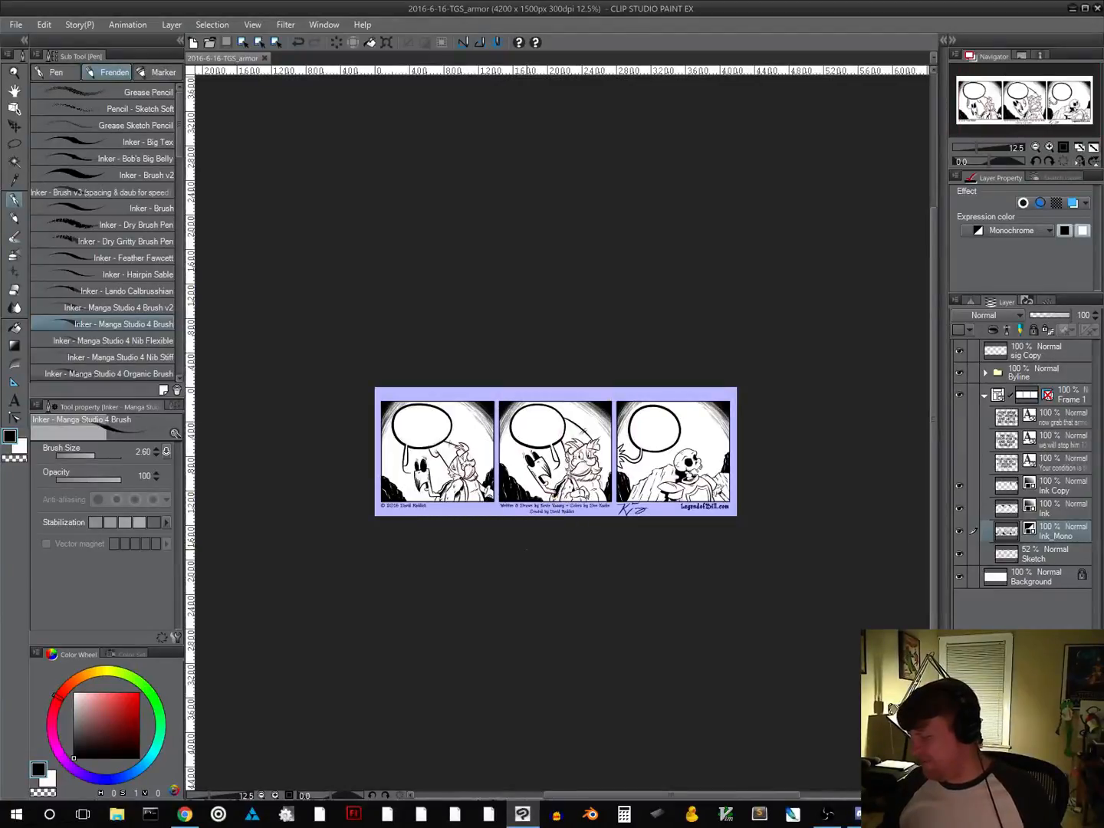
# Ink a short crack line on the rock at panel three's far edge, below the black rock, undoing unwanted strokes
pyautogui.scroll(3, 714, 507)
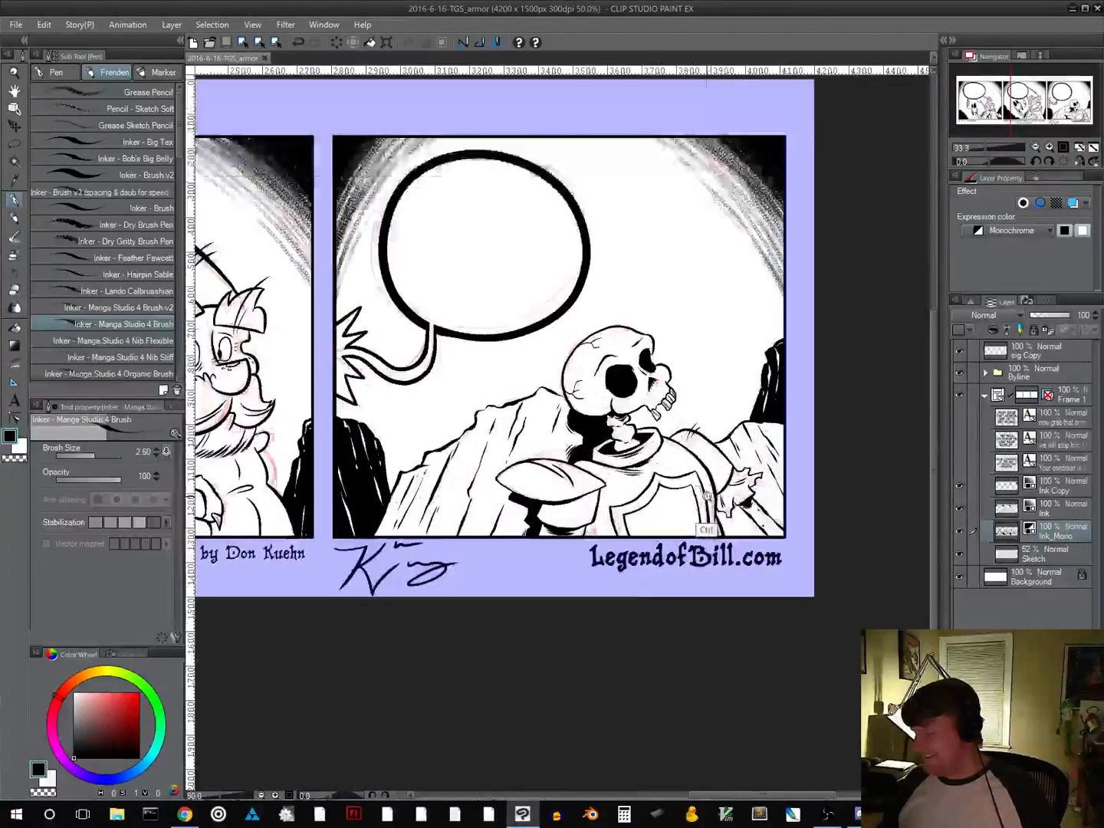
pyautogui.scroll(1, 723, 488)
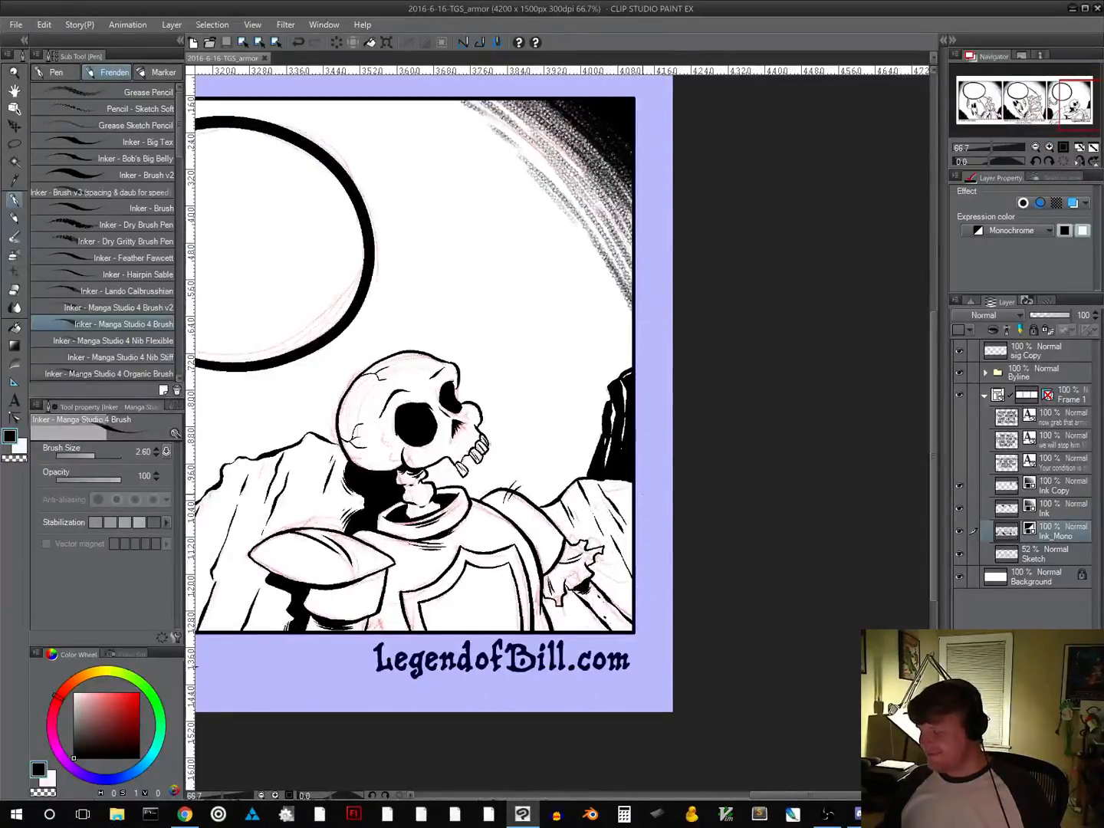
pyautogui.scroll(1, 625, 537)
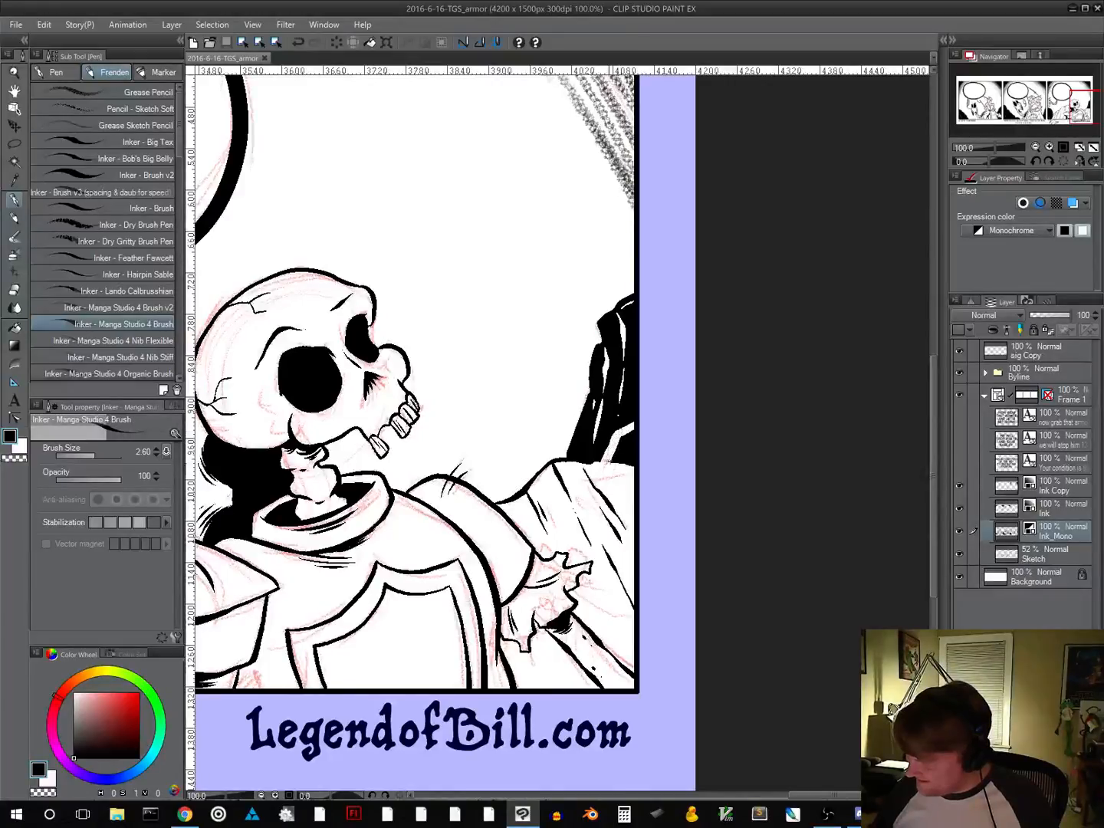
pyautogui.hotkey('ctrl', 'z')
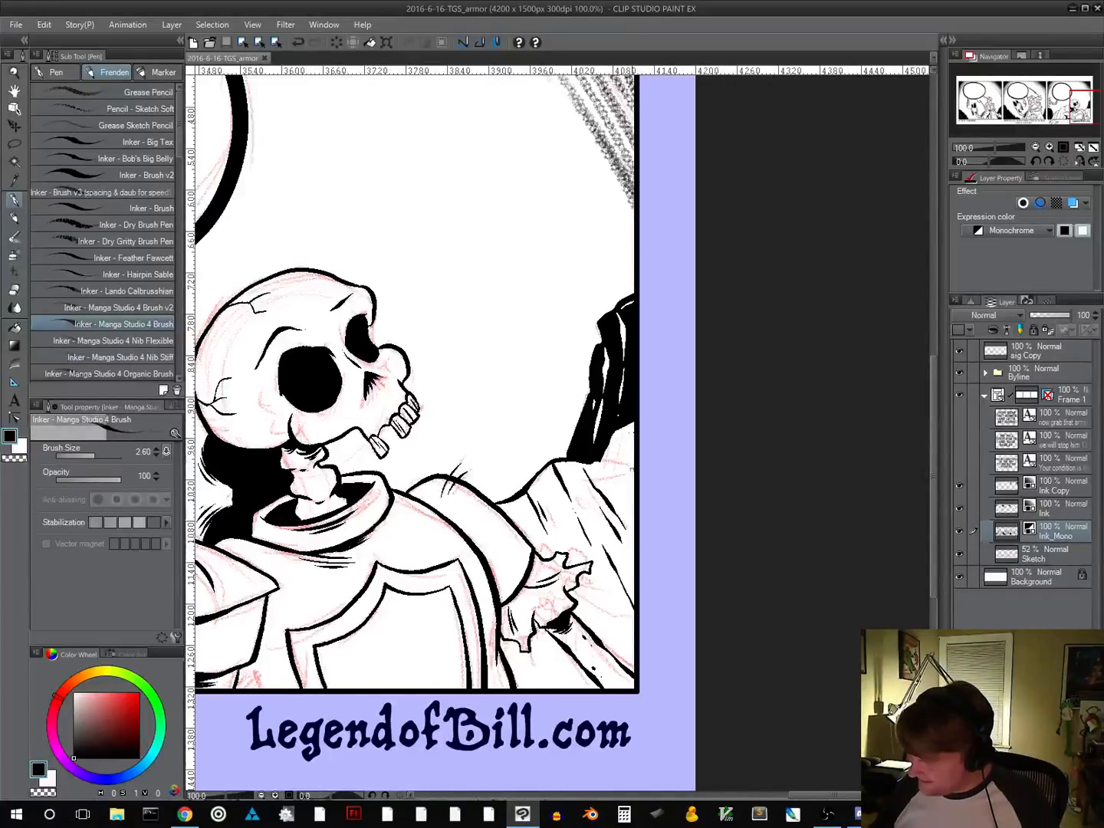
pyautogui.click(630, 431)
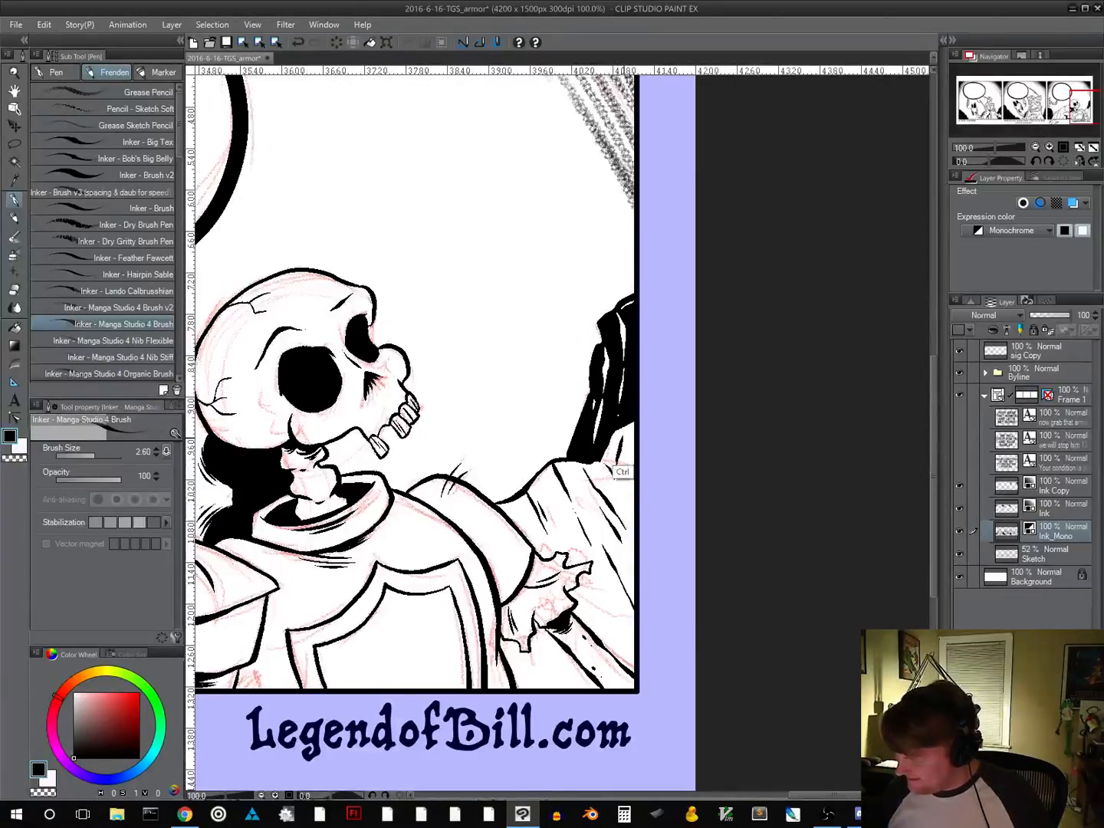
pyautogui.hotkey('ctrl', 'z')
pyautogui.hotkey('ctrl', 'y')
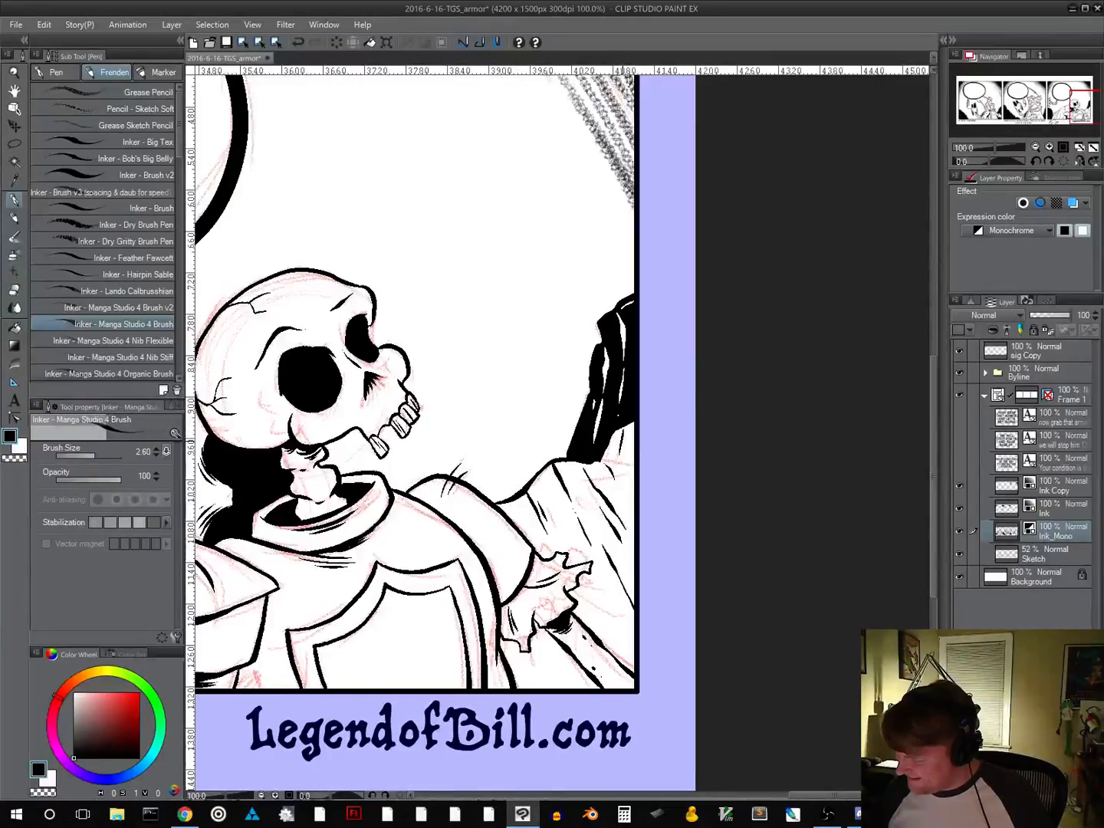
pyautogui.hotkey('ctrl', 'z')
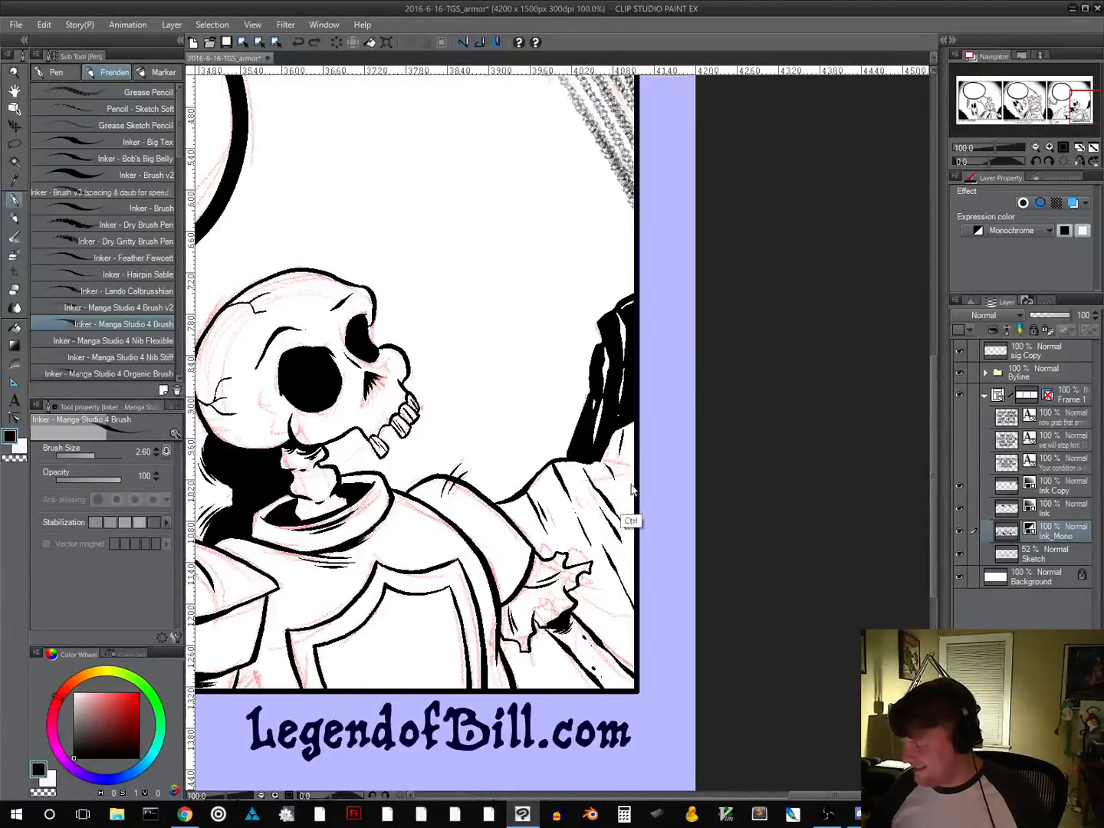
pyautogui.moveTo(622, 450); pyautogui.dragTo(624, 469)
pyautogui.hotkey('ctrl', 'z')
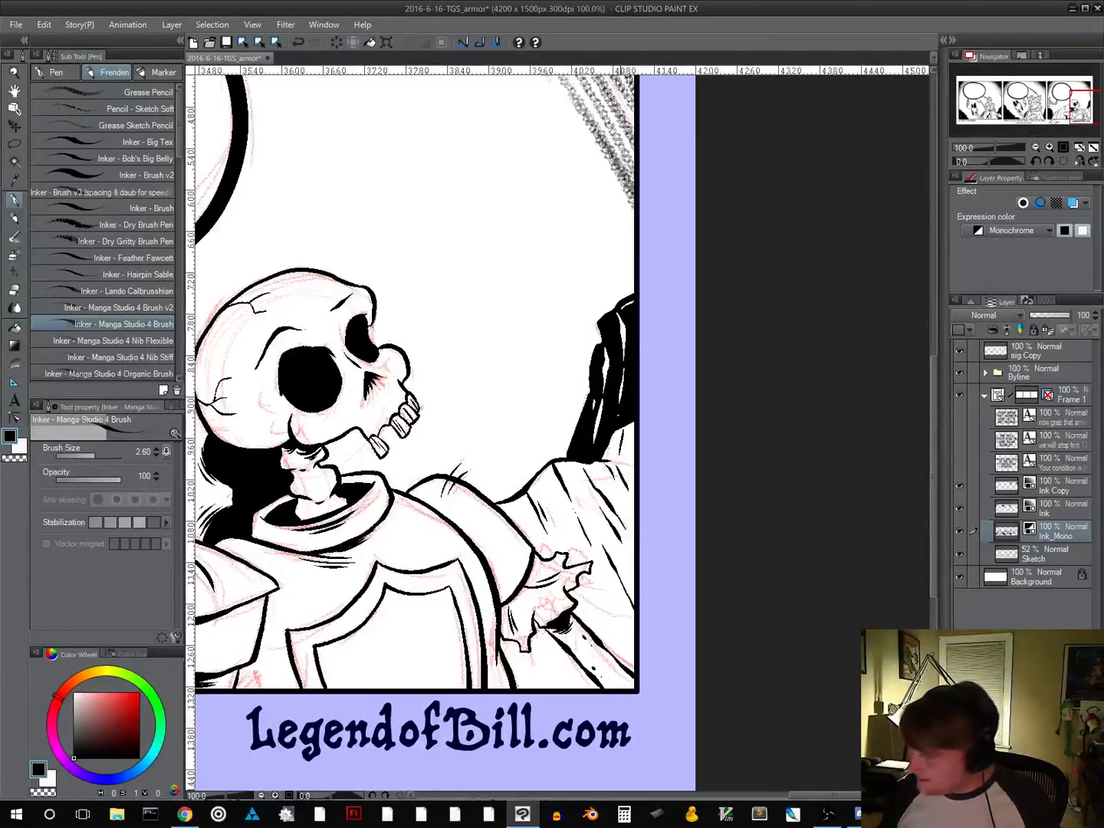
# Save the comic file and check the inks across the whole three-panel strip
pyautogui.hotkey('ctrl', '-')
pyautogui.hotkey('ctrl', '-')
pyautogui.hotkey('ctrl', '-')
pyautogui.moveTo(643, 539); pyautogui.dragTo(722, 480)
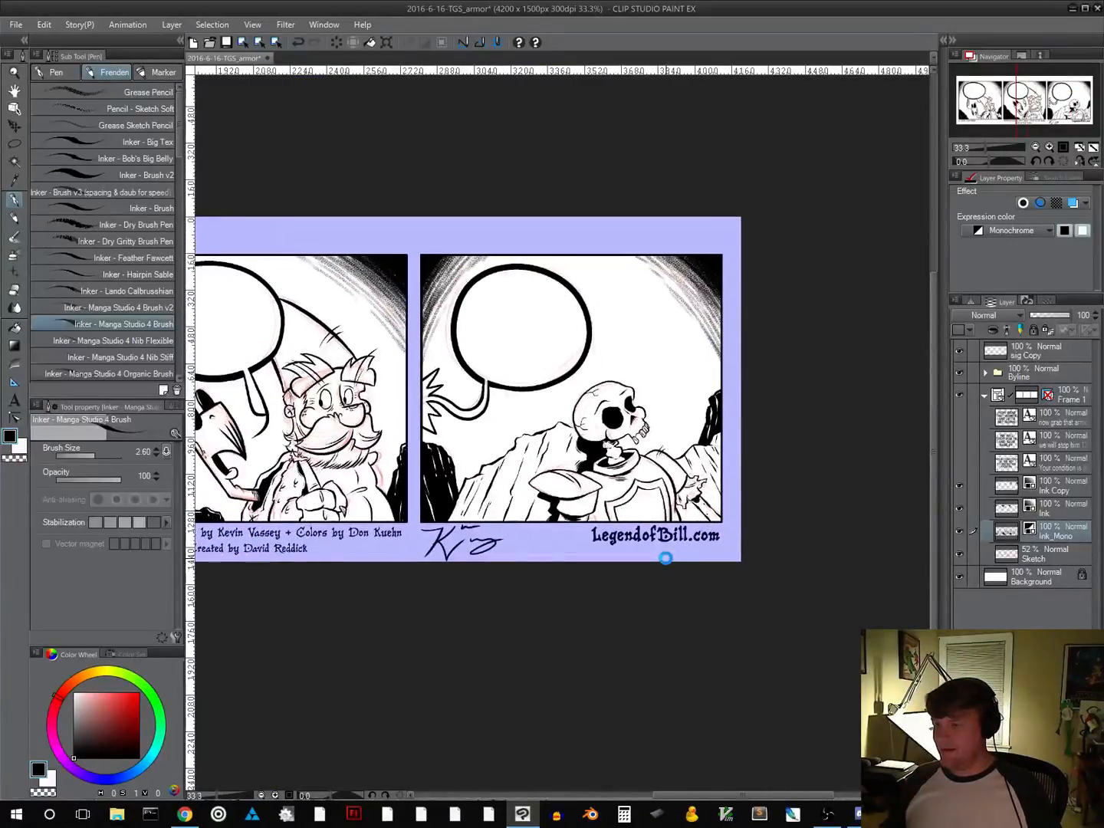
pyautogui.hotkey('ctrl', 's')
pyautogui.moveTo(495, 624); pyautogui.dragTo(707, 606)
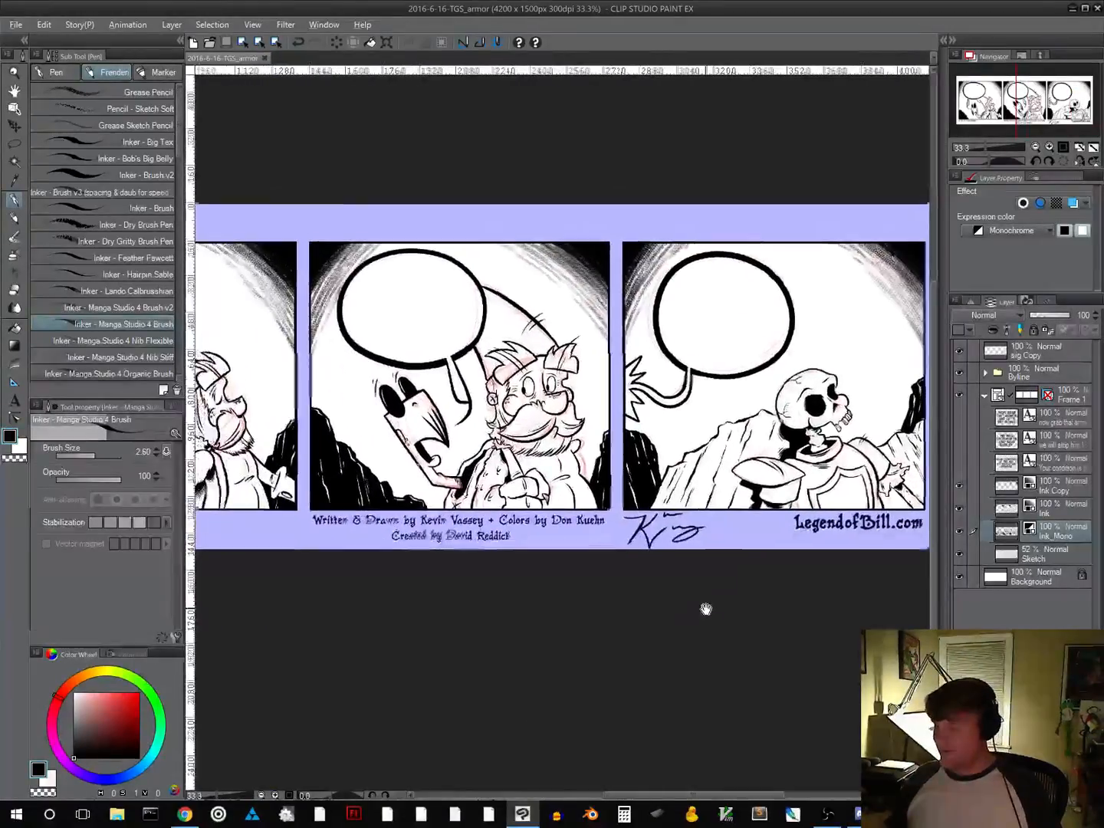
pyautogui.scroll(-1, 685, 616)
pyautogui.moveTo(637, 632); pyautogui.dragTo(675, 624)
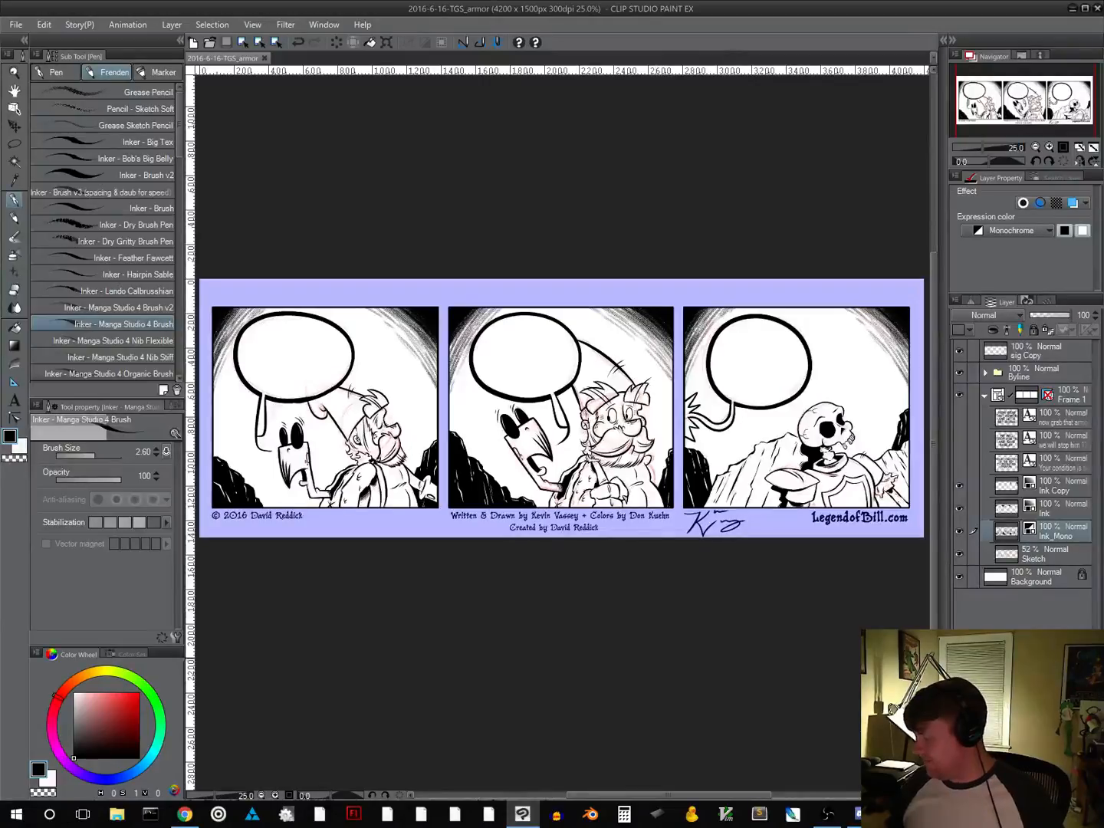
# Make small ink touch-ups around the skeleton's armor in panel three and save the file again
pyautogui.click(847, 519)
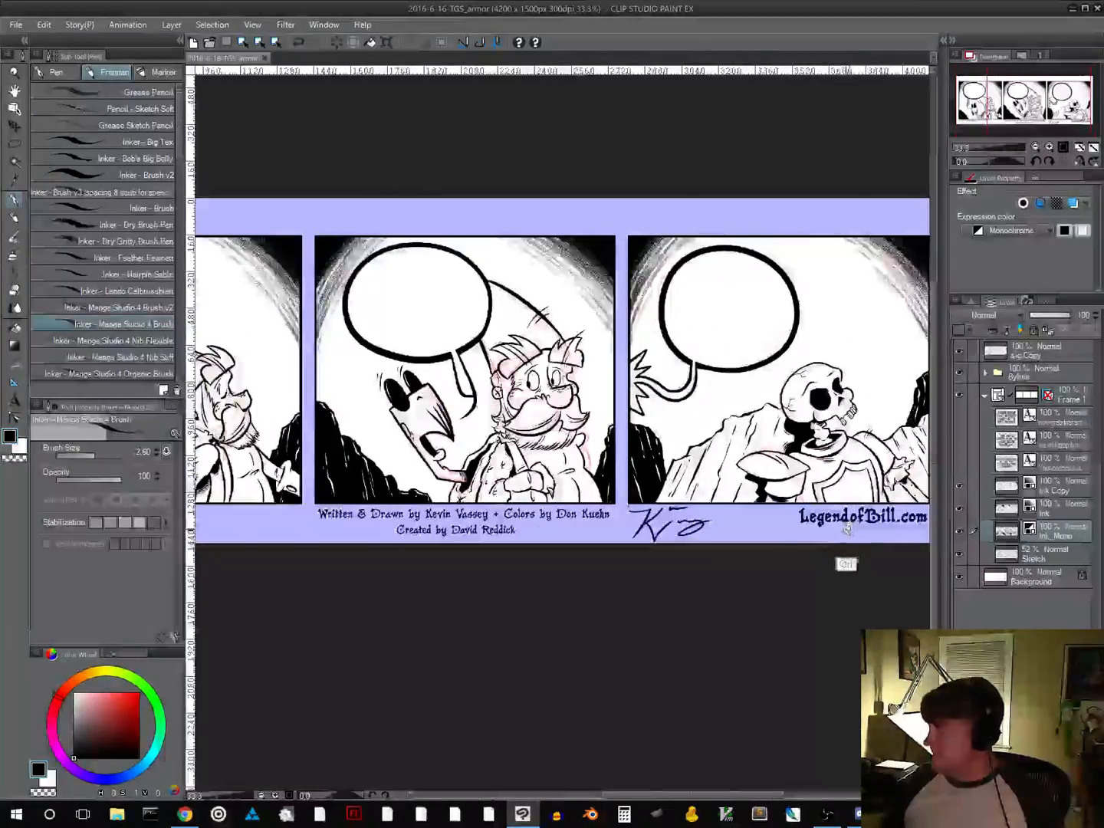
pyautogui.click(849, 526)
pyautogui.click(849, 531)
pyautogui.click(848, 531)
pyautogui.click(848, 530)
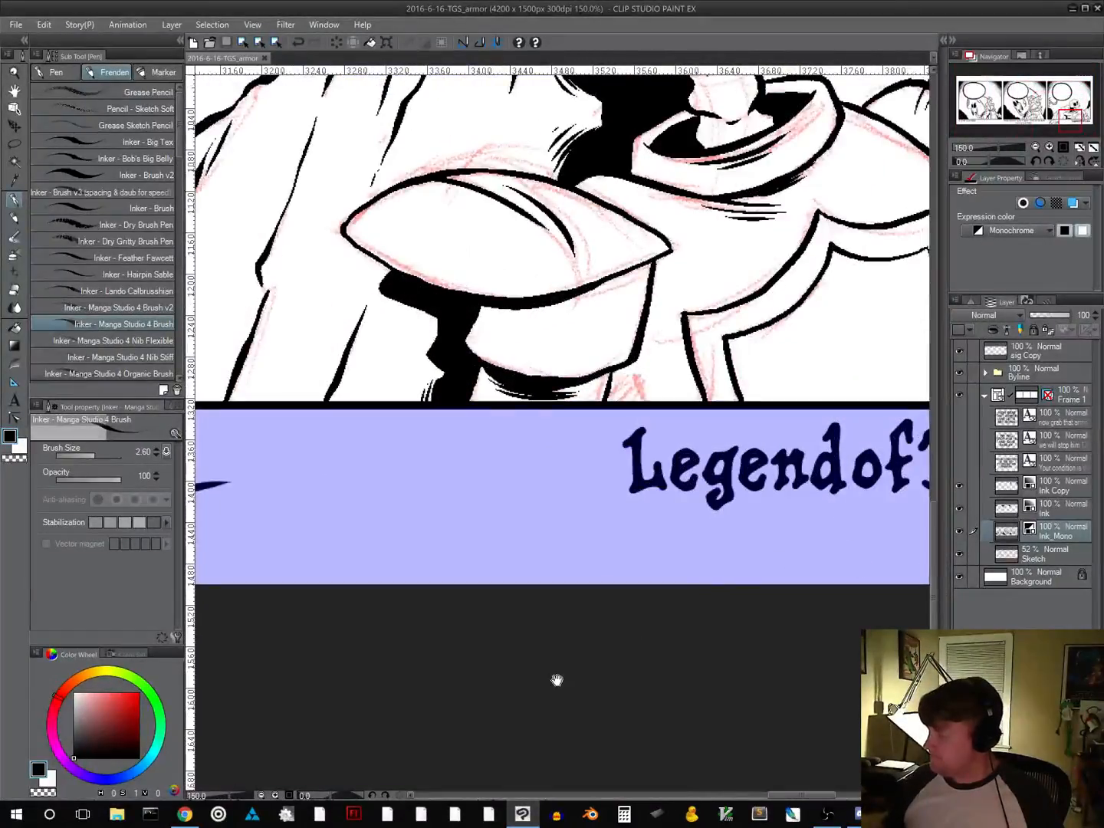
pyautogui.click(1035, 147)
pyautogui.moveTo(760, 441); pyautogui.dragTo(759, 607)
pyautogui.keyDown('alt'); pyautogui.click(638, 632); pyautogui.keyUp('alt')
pyautogui.keyDown('alt'); pyautogui.click(638, 632); pyautogui.keyUp('alt')
pyautogui.keyDown('alt'); pyautogui.click(637, 641); pyautogui.keyUp('alt')
pyautogui.keyDown('alt'); pyautogui.click(719, 619); pyautogui.keyUp('alt')
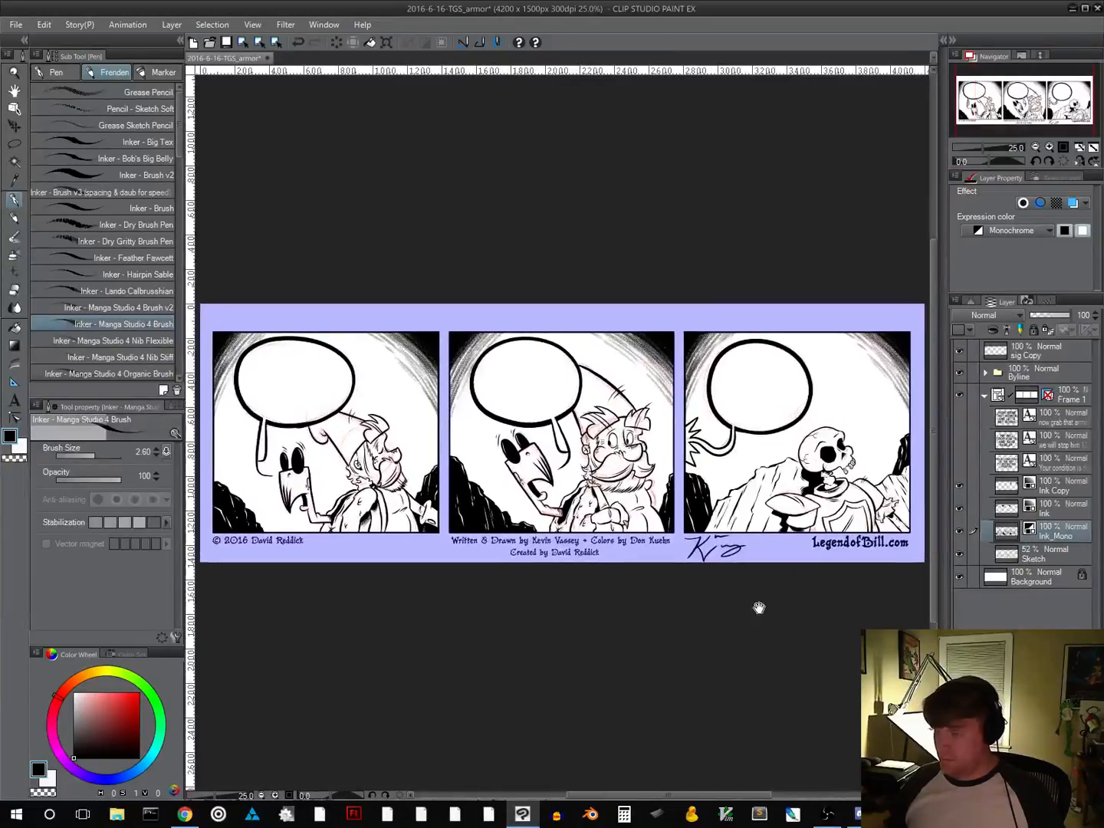
pyautogui.click(227, 43)
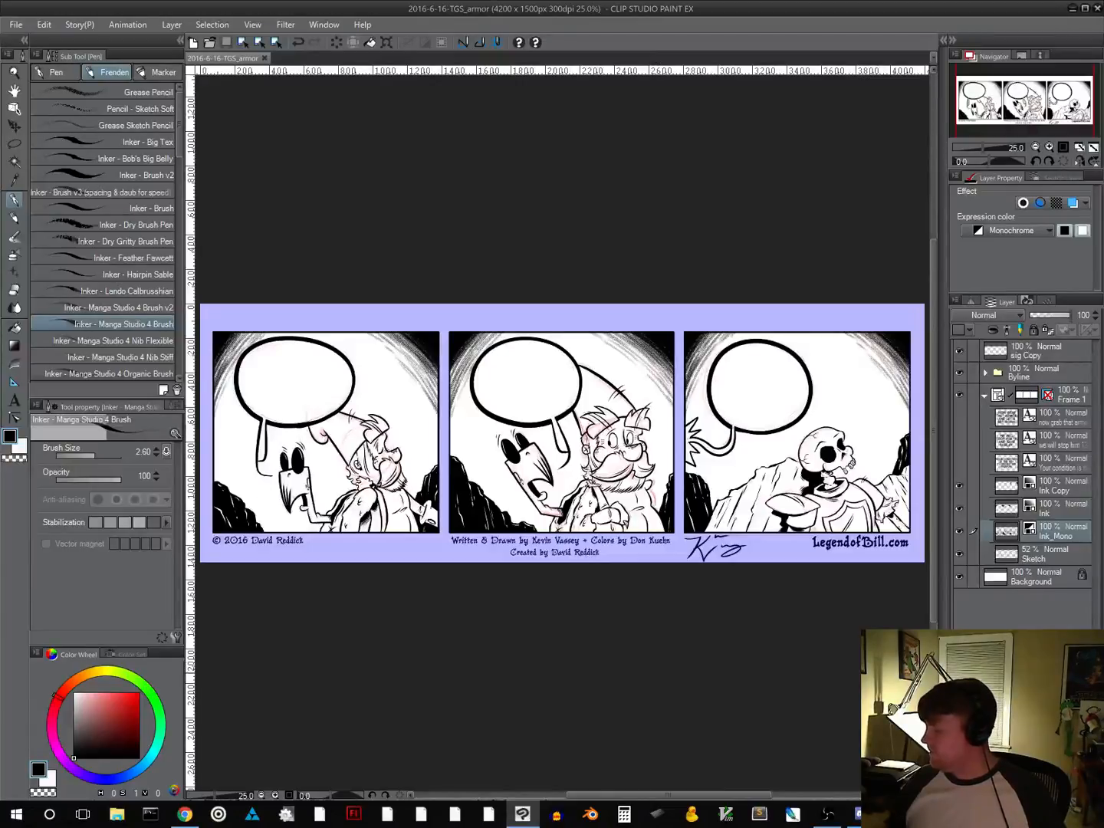
# Hide the red Sketch layer and show the three dialogue text layers in the speech balloons
pyautogui.click(960, 553)
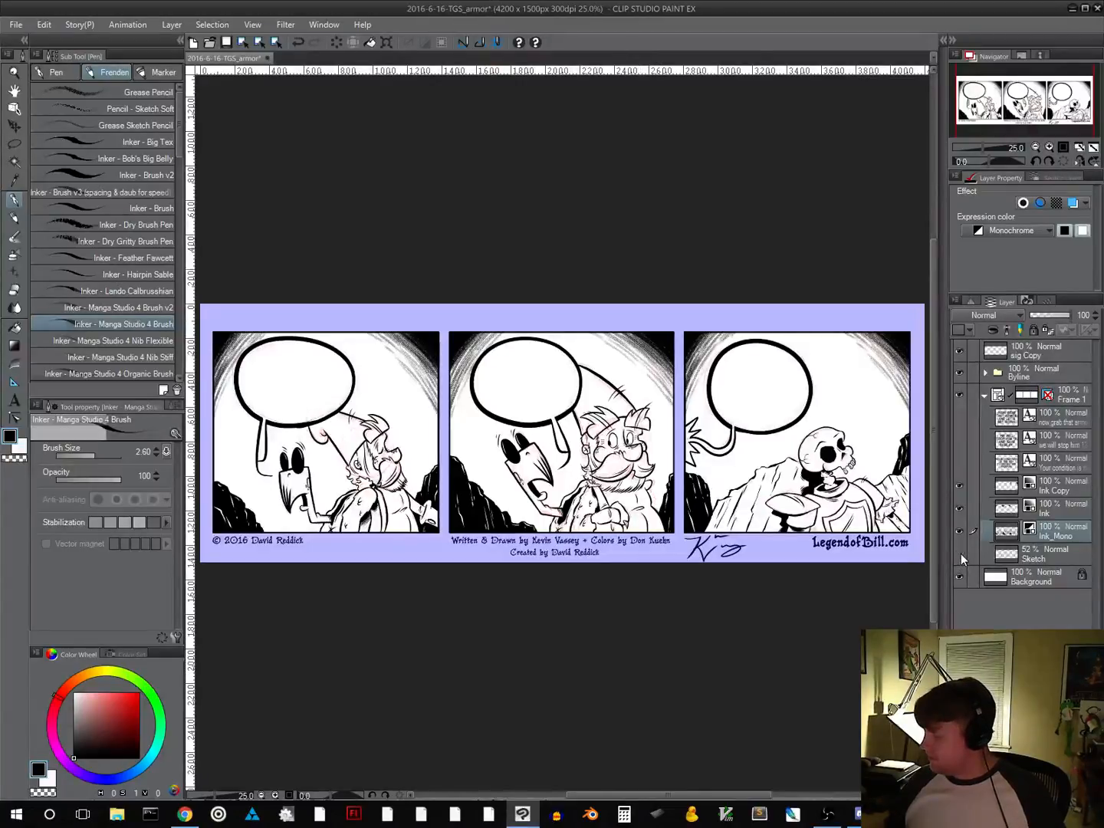
pyautogui.click(959, 417)
pyautogui.click(960, 440)
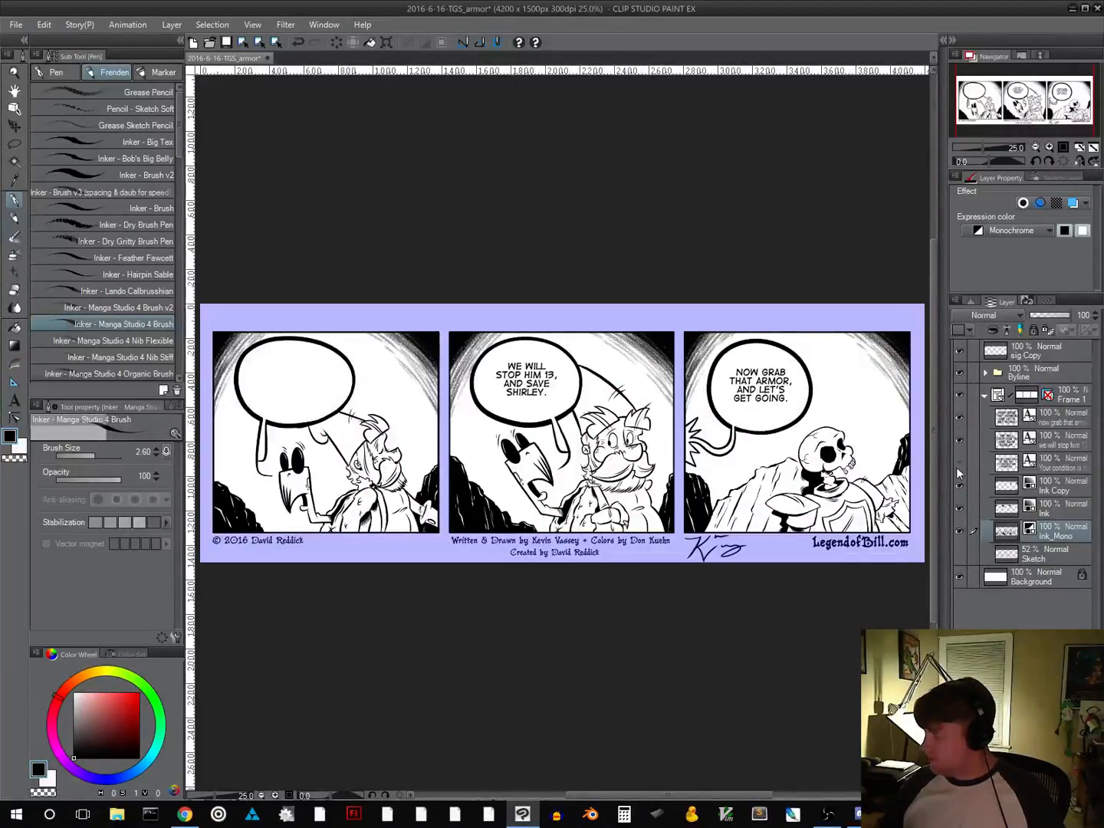
pyautogui.click(960, 464)
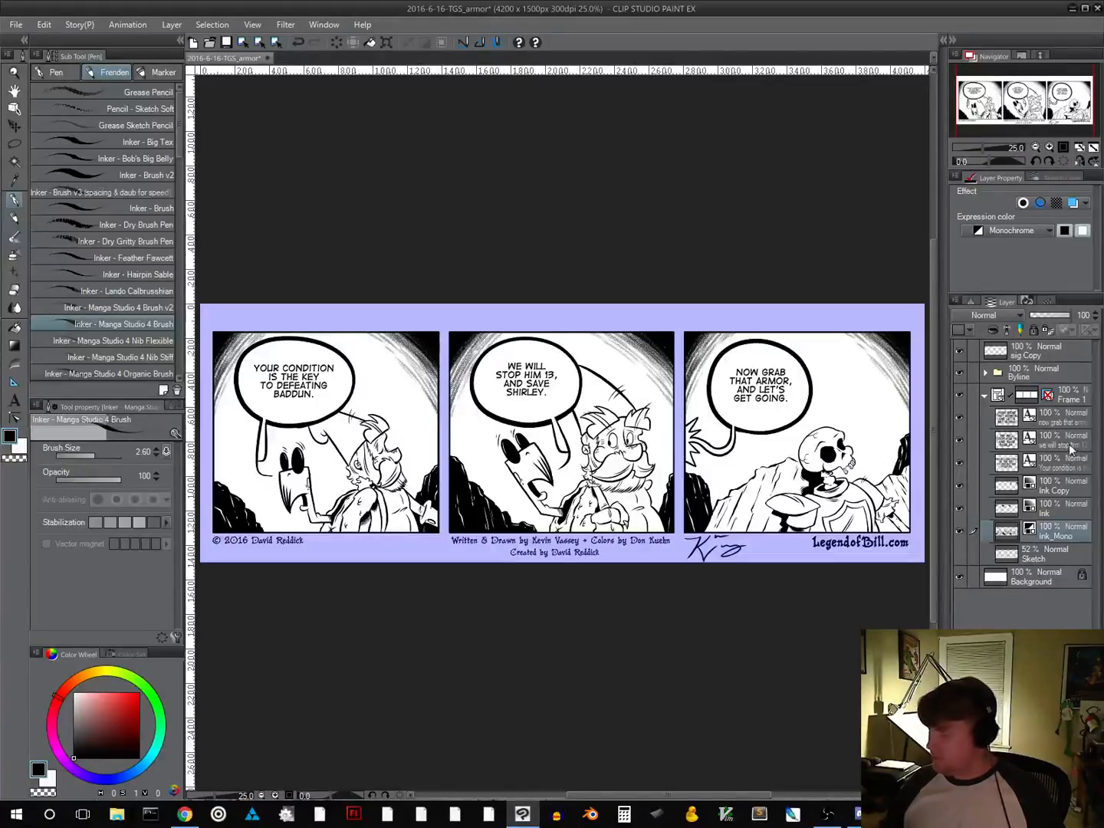
# Check the lettered strip at a reduced size and save the comic file
pyautogui.keyDown('alt'); pyautogui.click(651, 622); pyautogui.keyUp('alt')
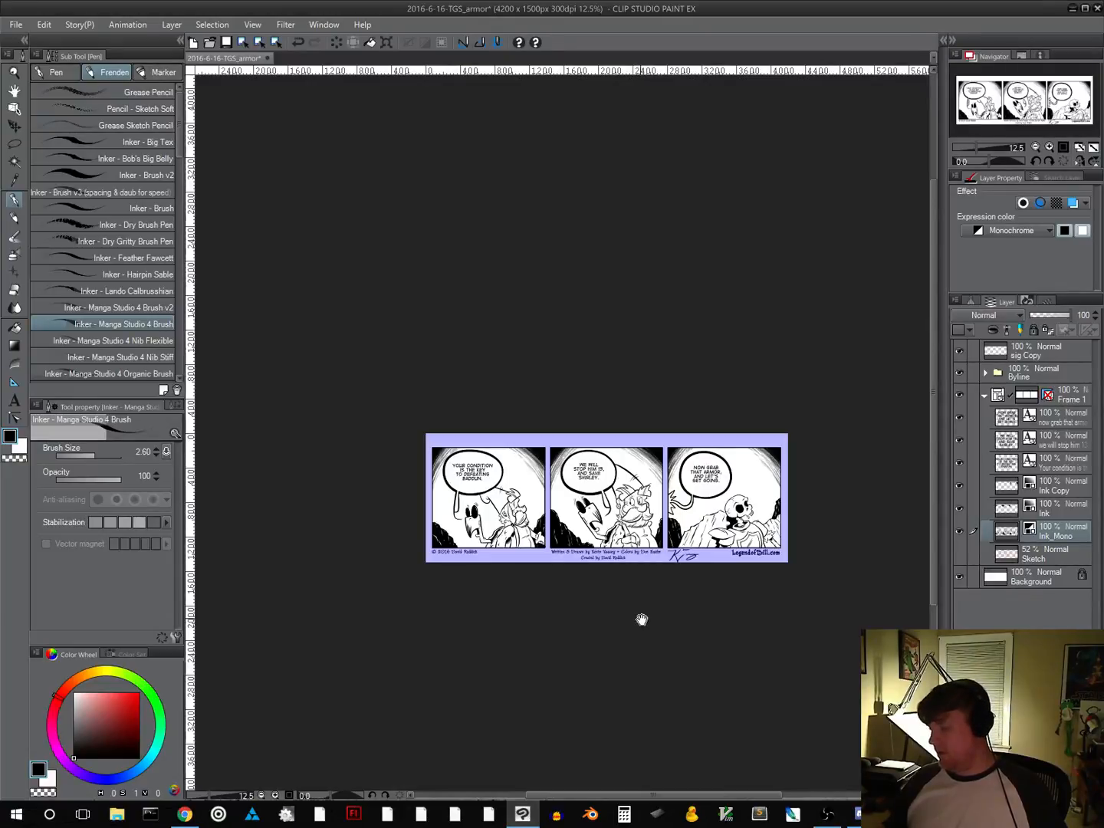
pyautogui.press('ctrl')
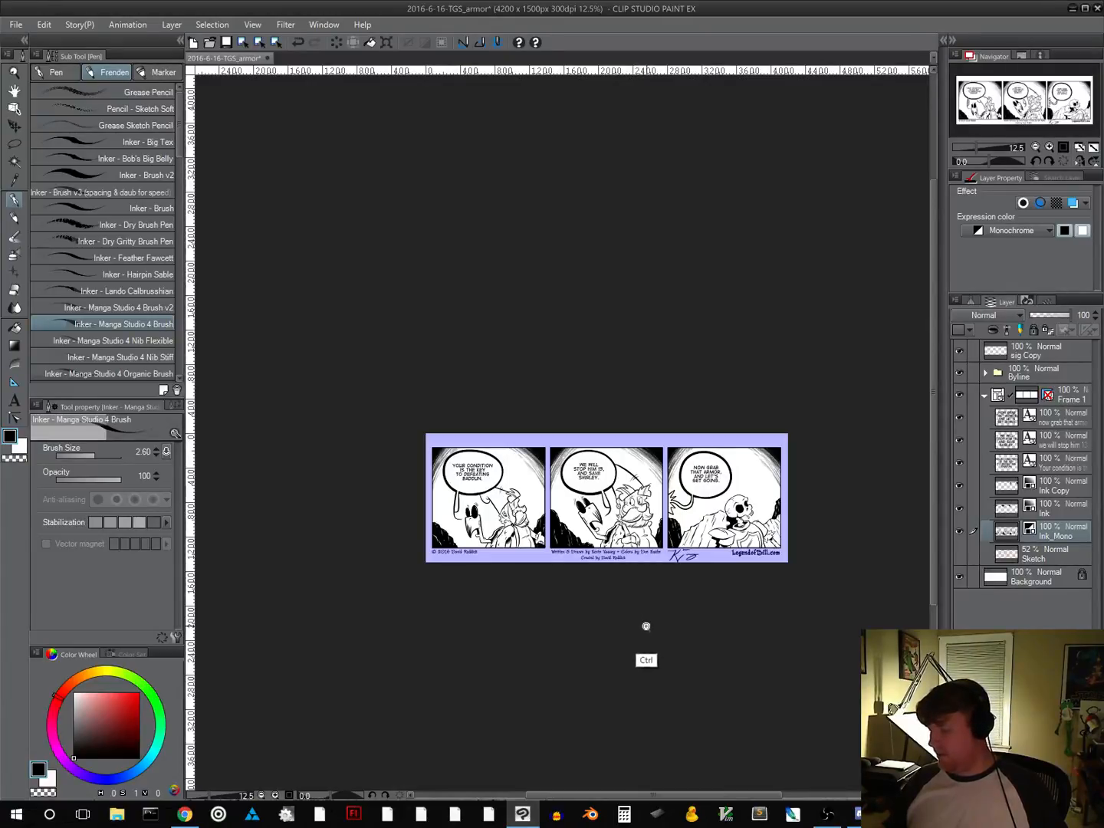
pyautogui.keyDown('ctrl'); pyautogui.click(646, 631); pyautogui.keyUp('ctrl')
pyautogui.moveTo(652, 645); pyautogui.dragTo(648, 587)
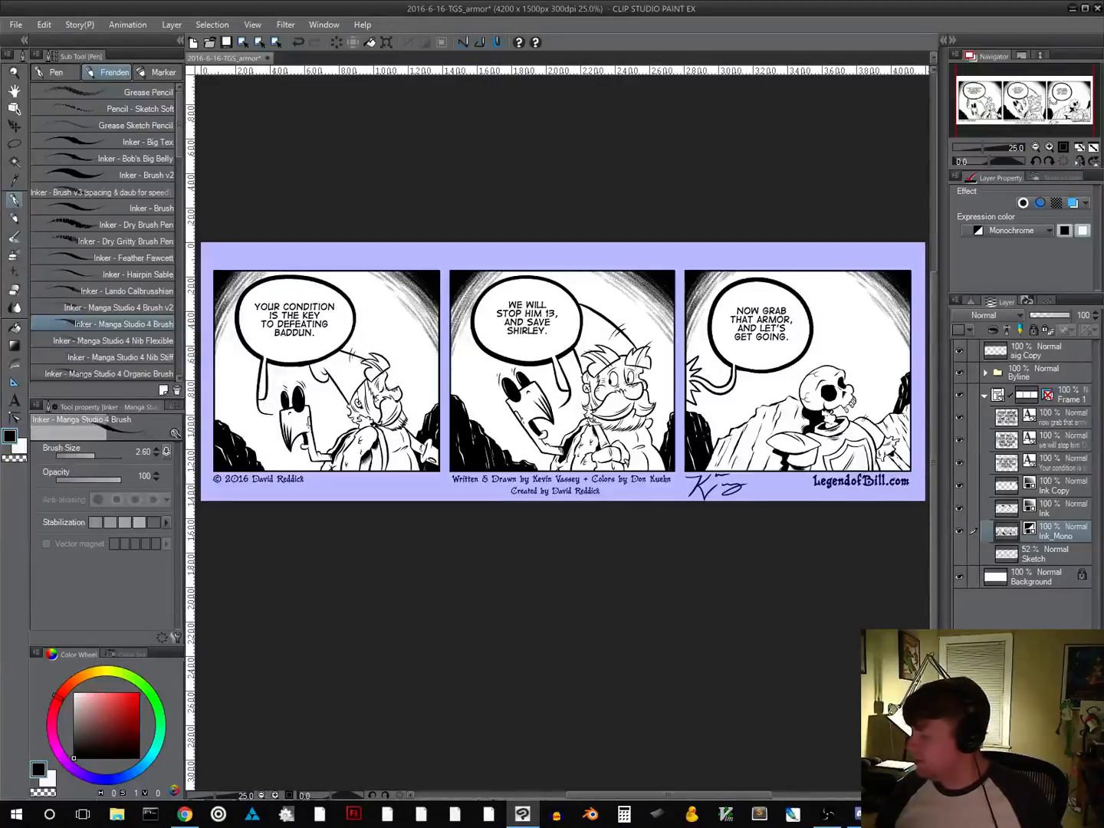
pyautogui.click(227, 43)
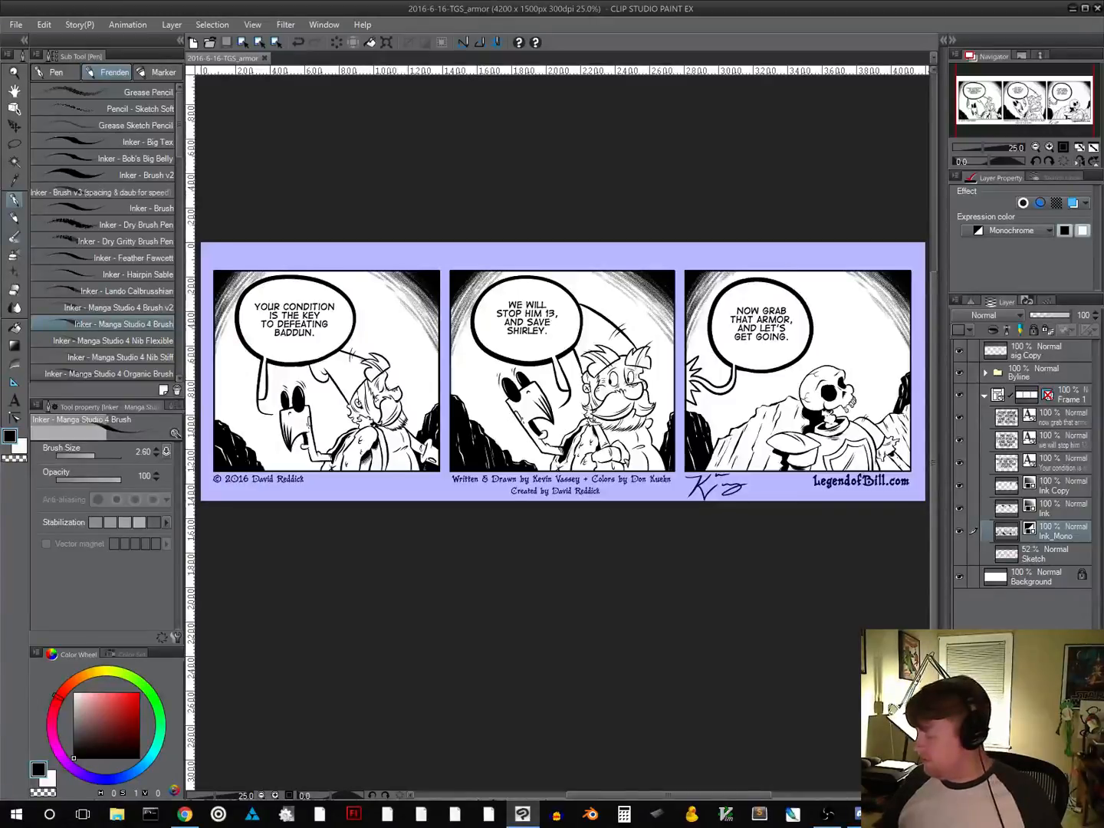
# Ink a small black shadow under the bearded man's nose in panel two and check it against the whole panel
pyautogui.scroll(3, 635, 408)
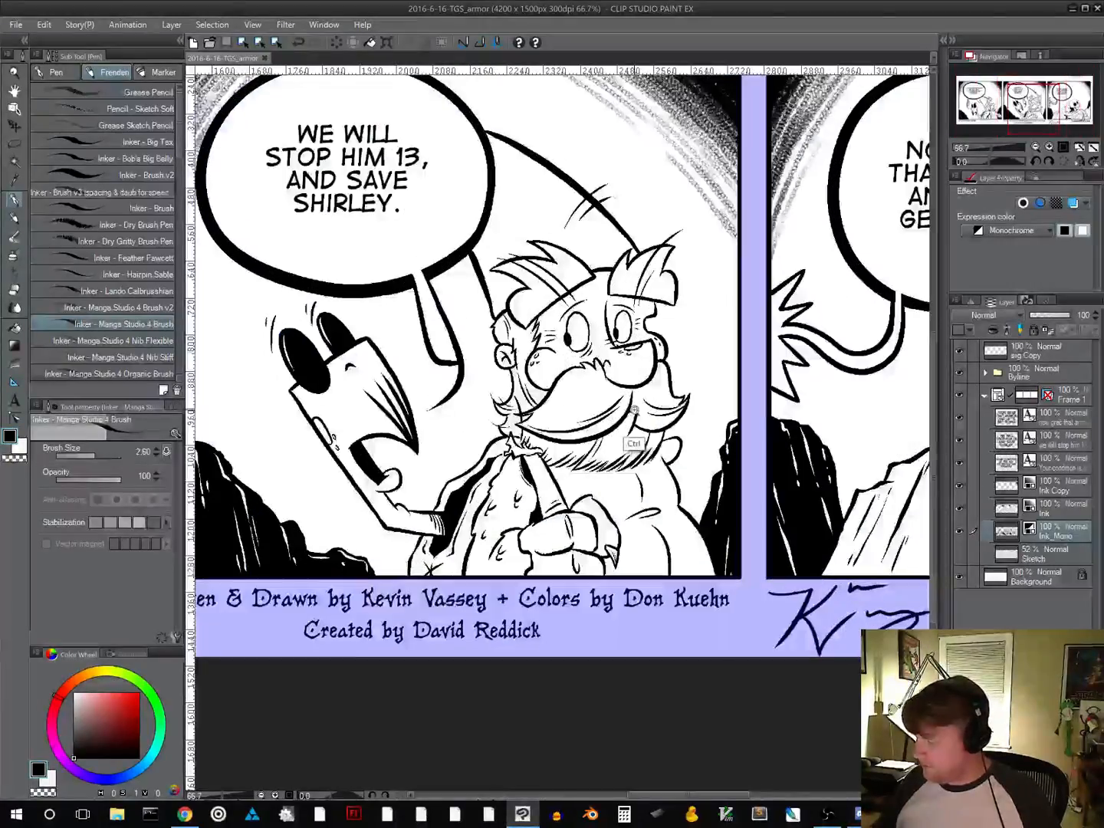
pyautogui.scroll(1, 634, 407)
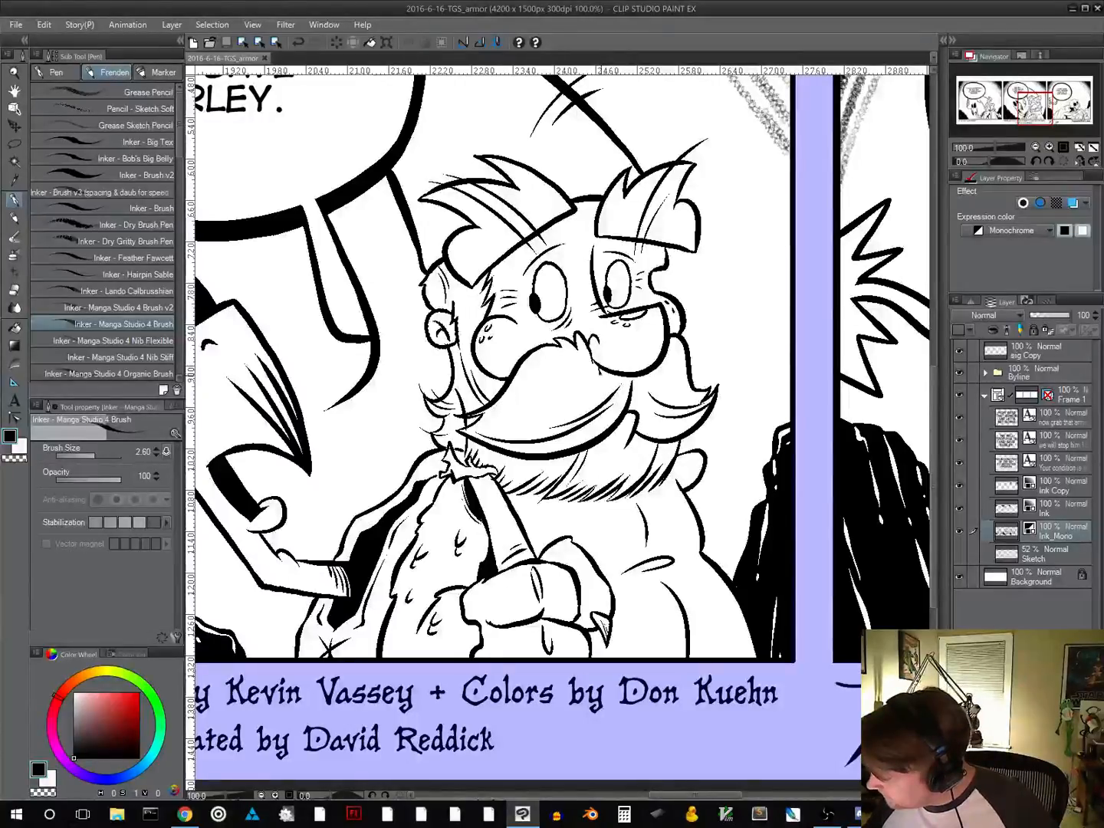
pyautogui.moveTo(604, 381); pyautogui.dragTo(627, 377)
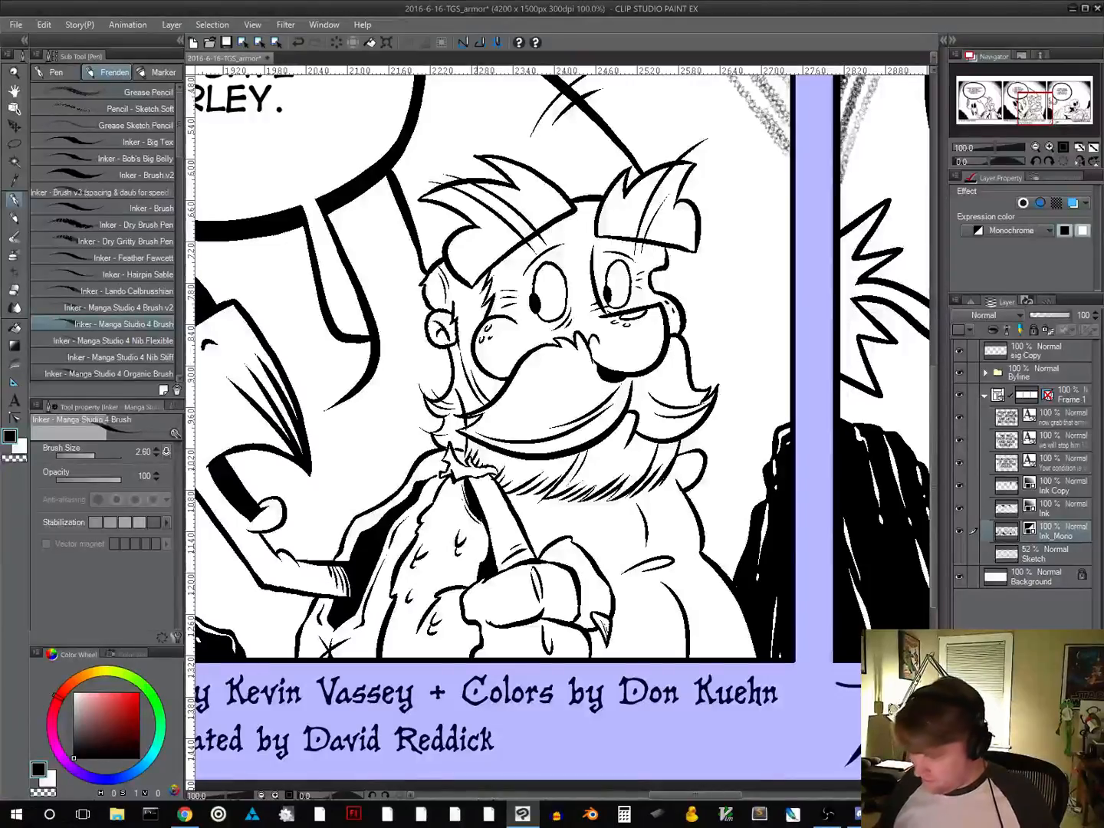
pyautogui.moveTo(586, 402); pyautogui.dragTo(502, 547)
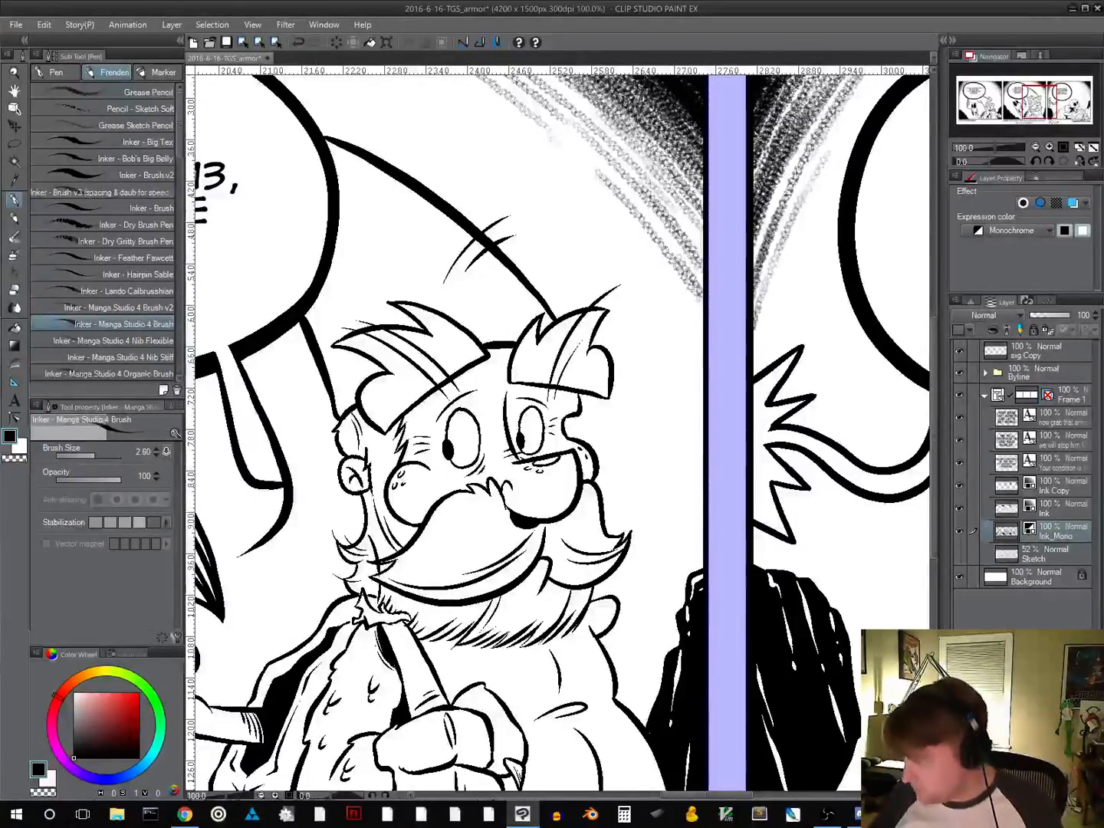
pyautogui.moveTo(369, 566)
pyautogui.mouseDown()
pyautogui.moveTo(750, 487)
pyautogui.moveTo(656, 523)
pyautogui.moveTo(749, 523)
pyautogui.moveTo(228, 612)
pyautogui.mouseUp()
pyautogui.moveTo(688, 531); pyautogui.dragTo(474, 561)
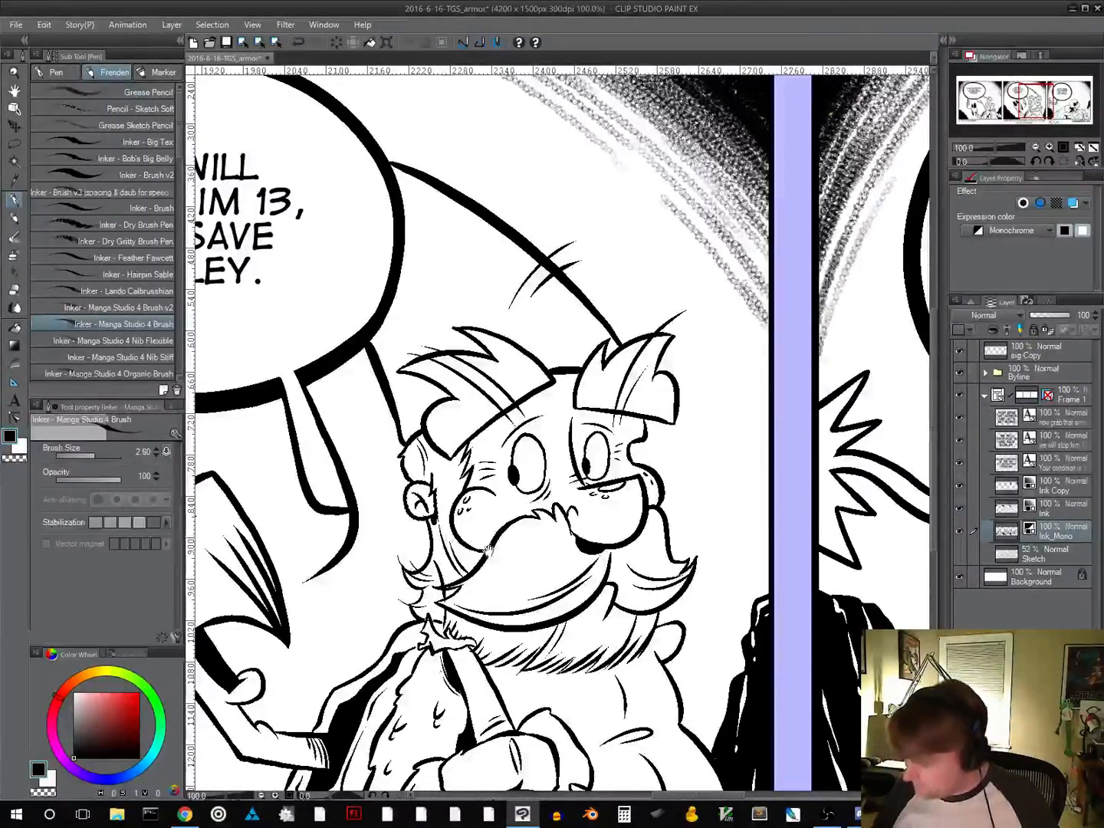
pyautogui.keyDown('alt'); pyautogui.click(563, 616); pyautogui.keyUp('alt')
pyautogui.keyDown('alt'); pyautogui.click(562, 615); pyautogui.keyUp('alt')
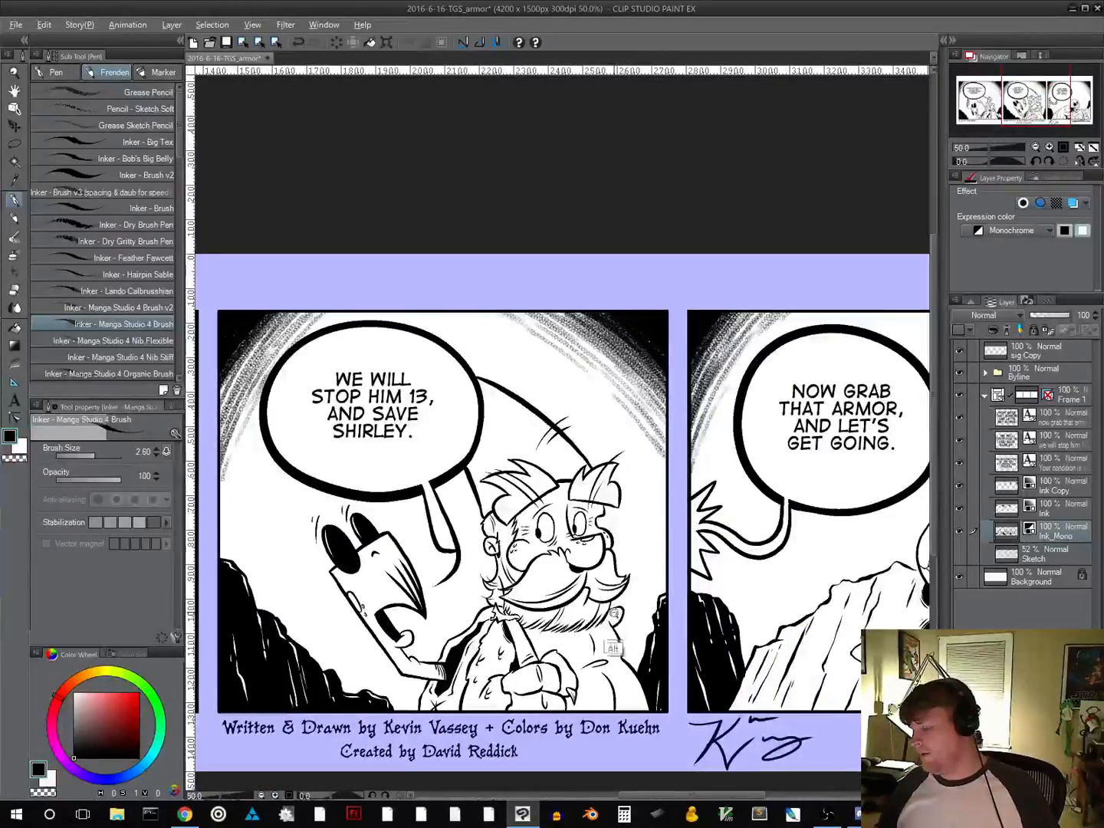
pyautogui.keyDown('alt'); pyautogui.click(615, 616); pyautogui.keyUp('alt')
pyautogui.moveTo(604, 721); pyautogui.dragTo(597, 645)
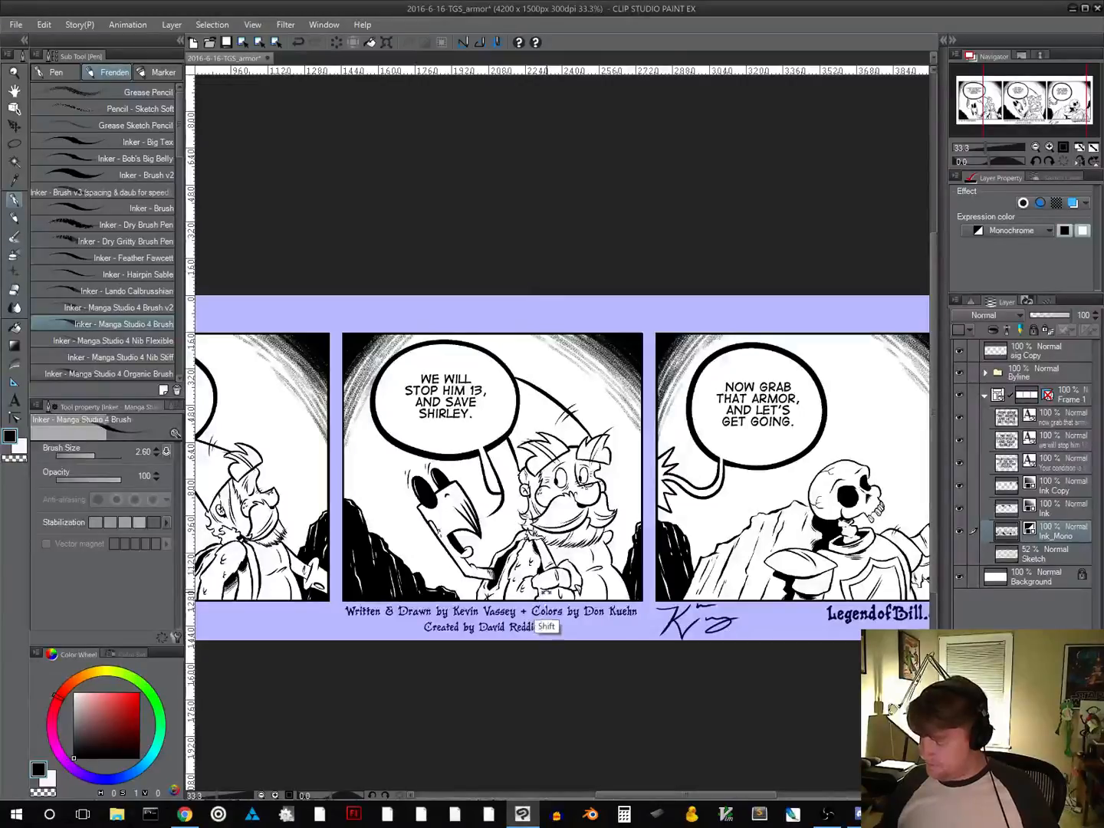
# Ink small curved texture marks on the bearded man's hand and forearm in panel two, then save the comic file
pyautogui.scroll(2, 544, 593)
pyautogui.scroll(1, 552, 595)
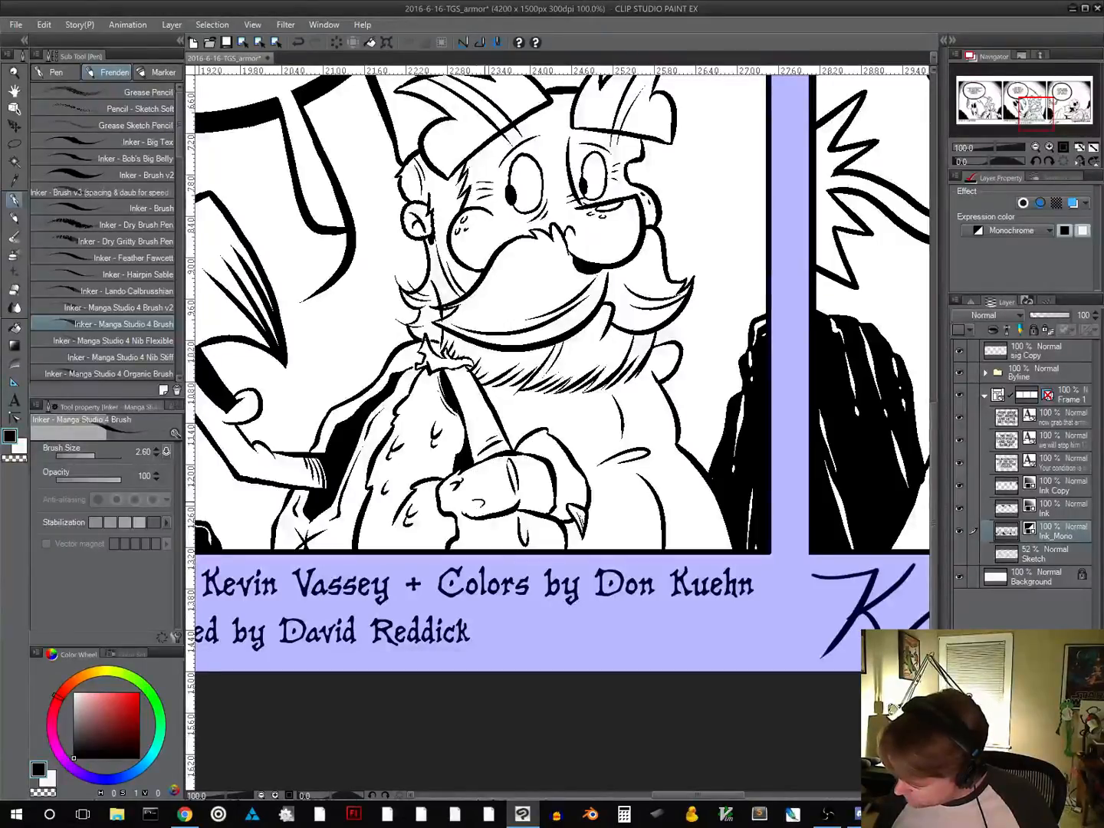
pyautogui.hotkey('ctrl', 'z')
pyautogui.moveTo(485, 500); pyautogui.dragTo(488, 506)
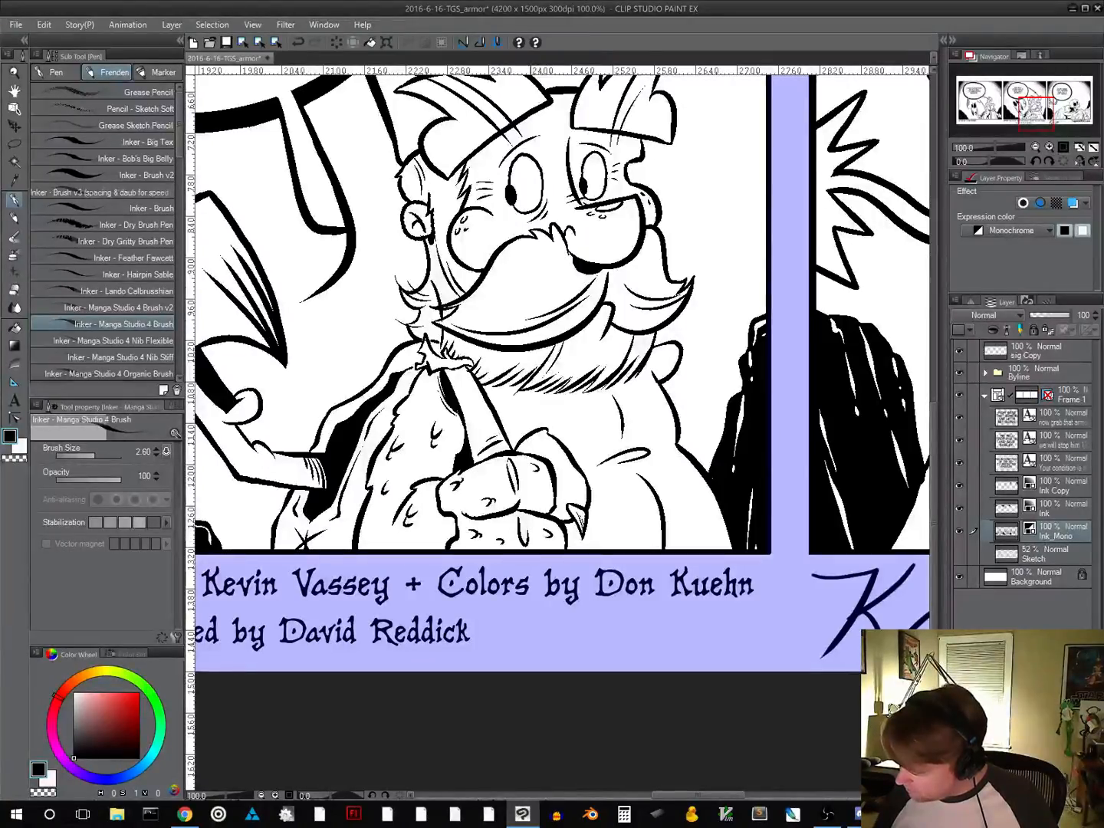
pyautogui.press('alt')
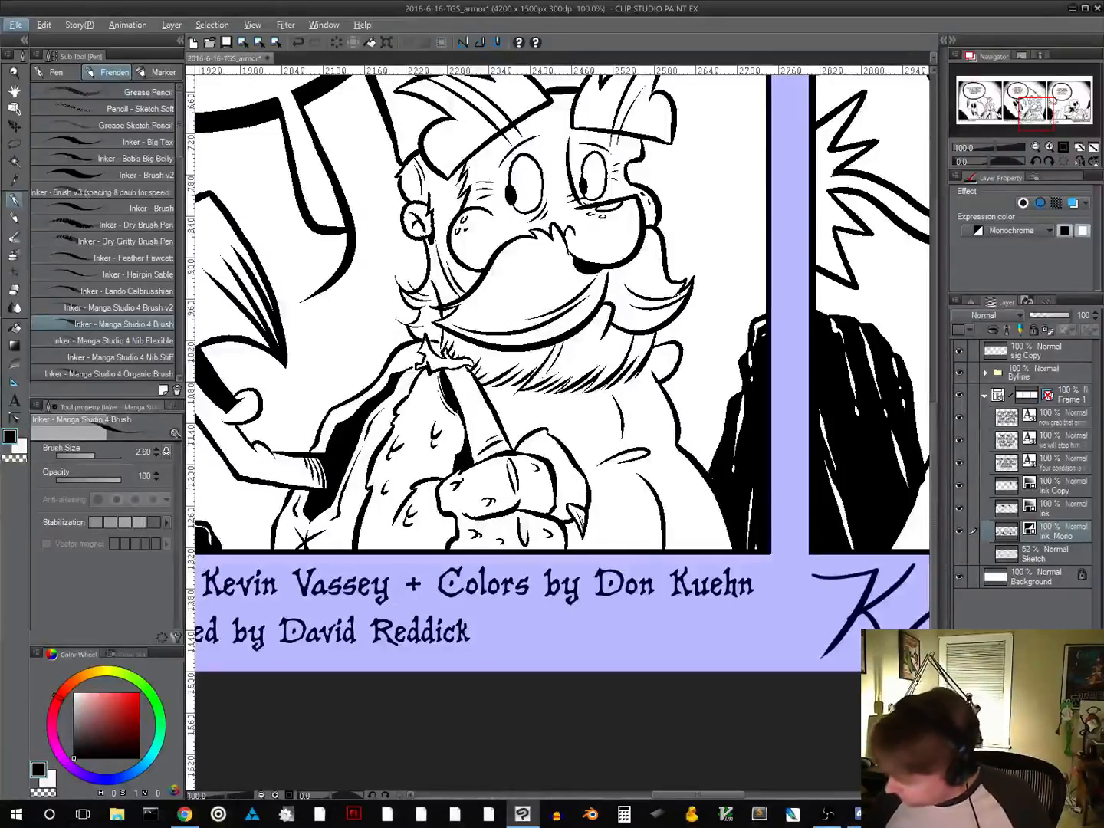
pyautogui.press('alt')
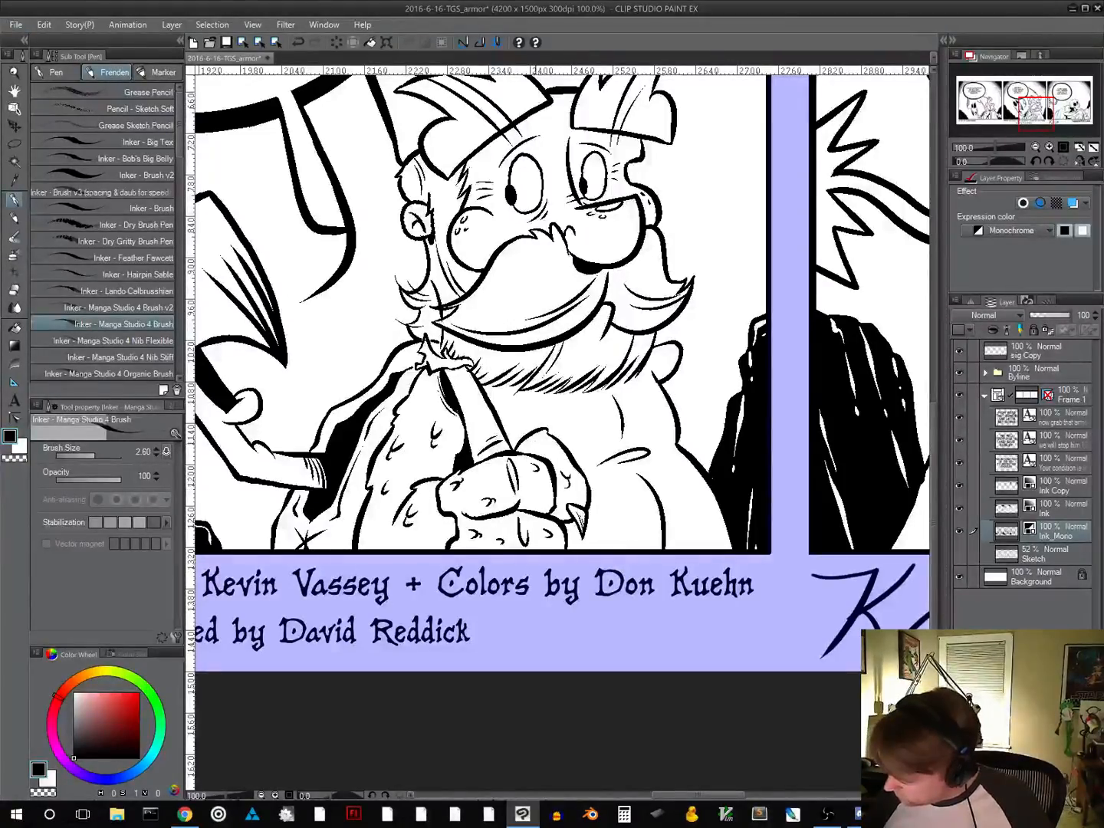
pyautogui.press('alt')
pyautogui.keyDown('alt'); pyautogui.click(635, 507); pyautogui.keyUp('alt')
pyautogui.keyDown('alt'); pyautogui.click(633, 506); pyautogui.keyUp('alt')
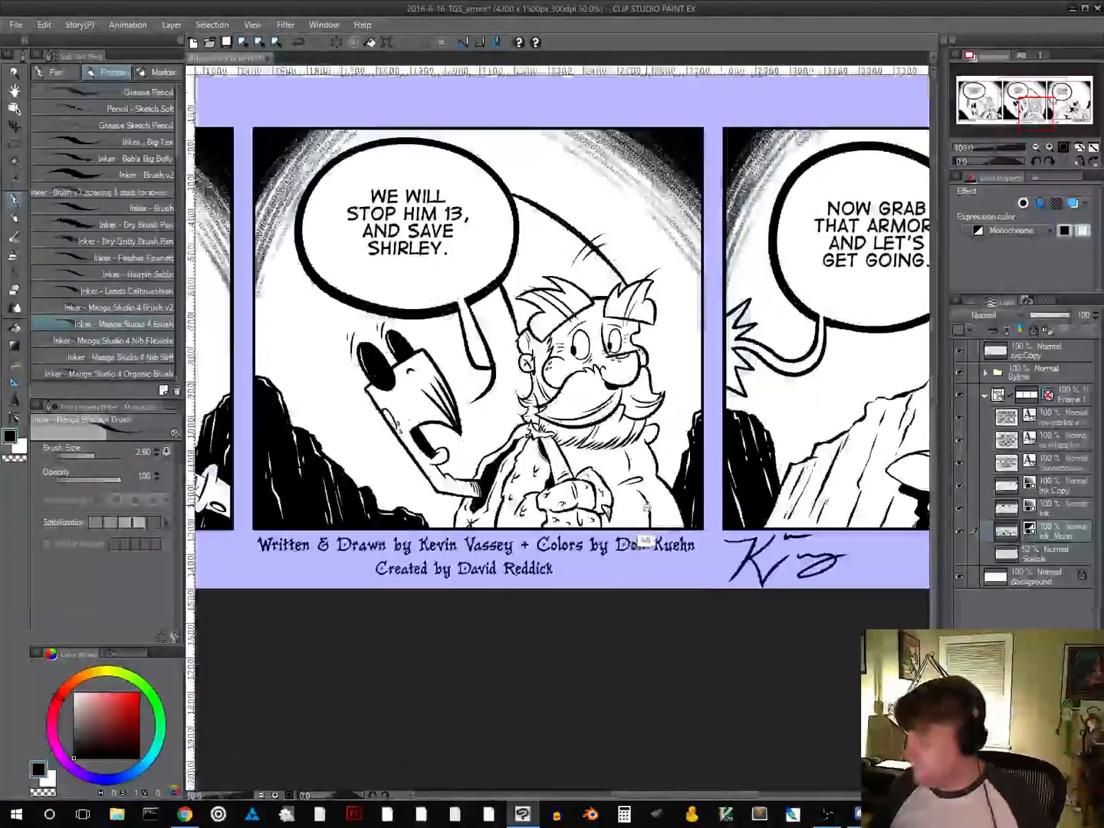
pyautogui.keyDown('alt'); pyautogui.click(634, 506); pyautogui.keyUp('alt')
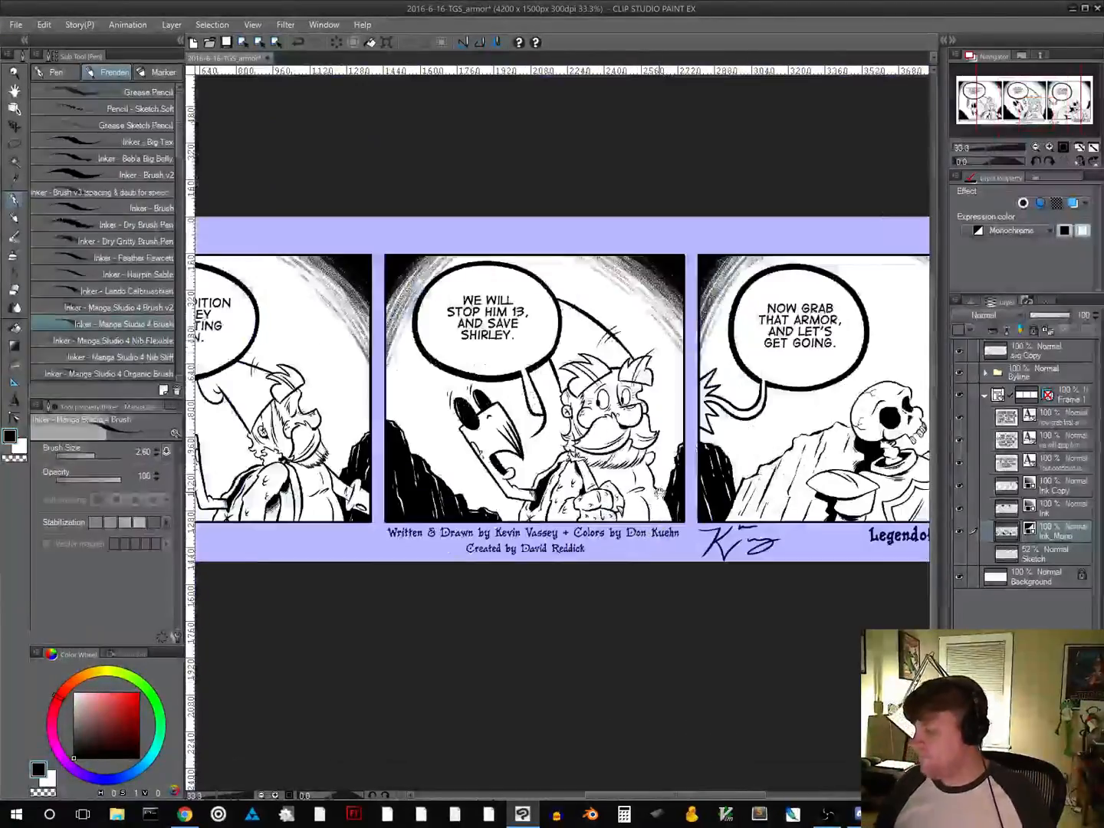
pyautogui.click(227, 43)
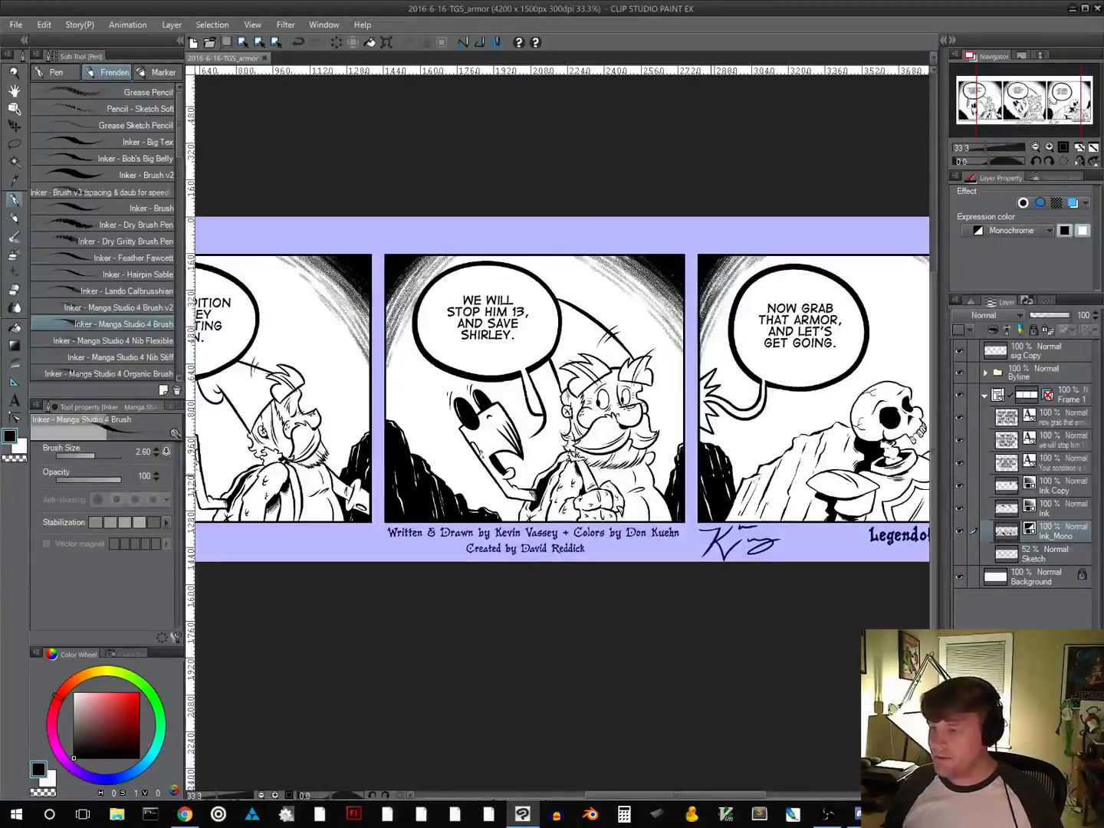
pyautogui.moveTo(703, 508); pyautogui.dragTo(675, 529)
pyautogui.keyDown('alt'); pyautogui.click(669, 516); pyautogui.keyUp('alt')
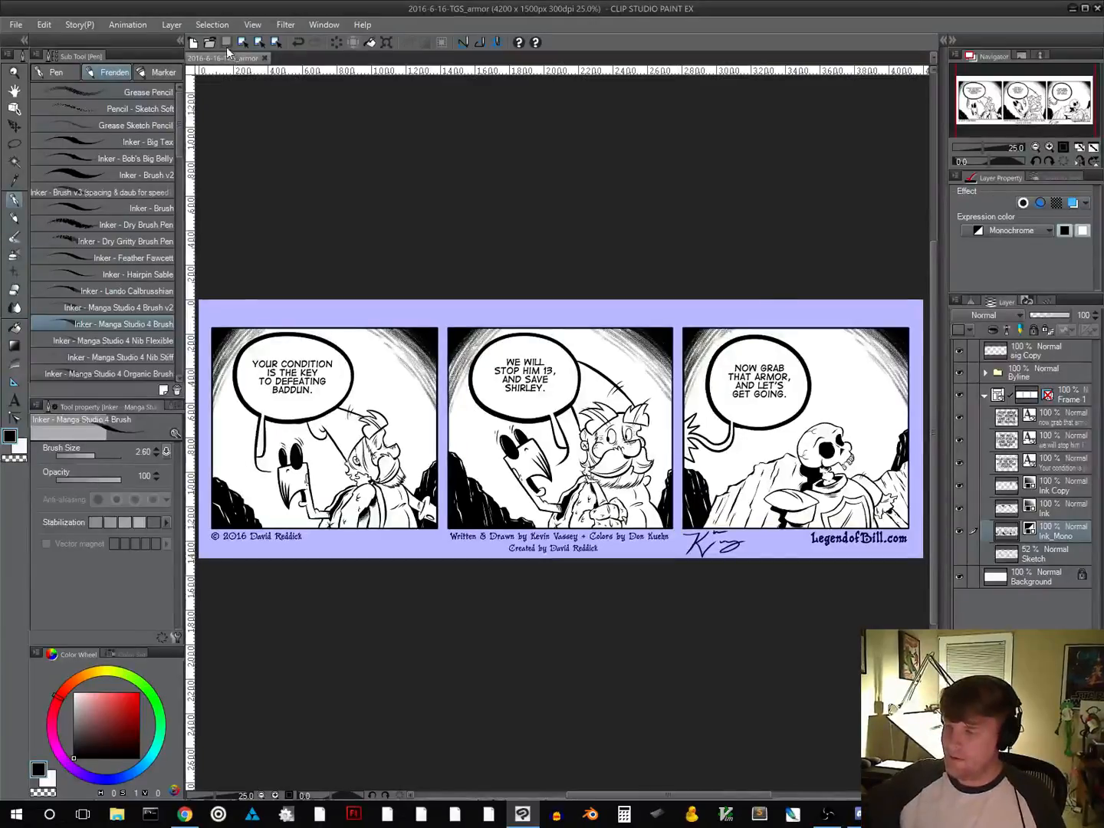